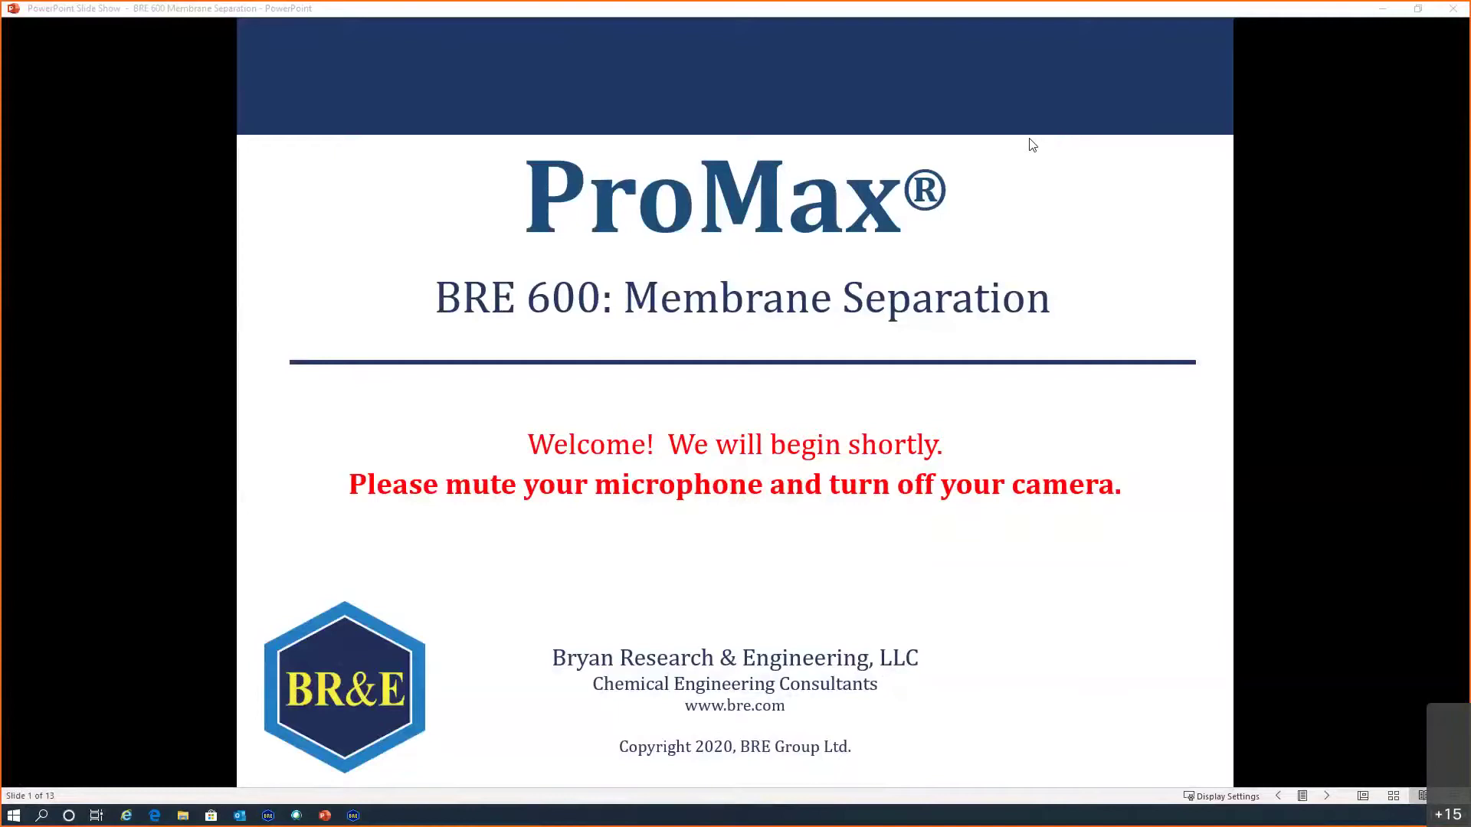
click(1095, 534)
key(Right)
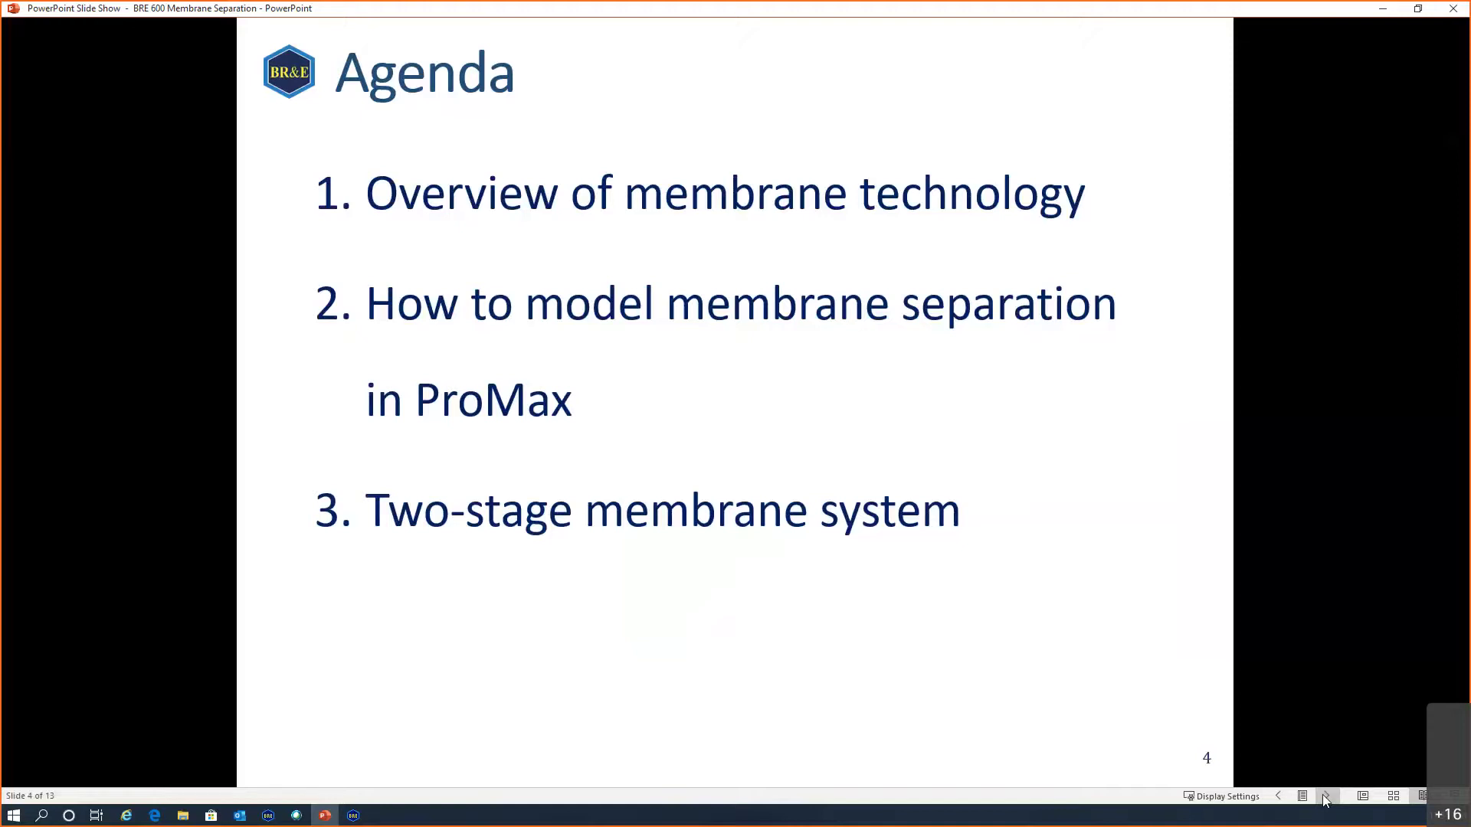
click(1323, 795)
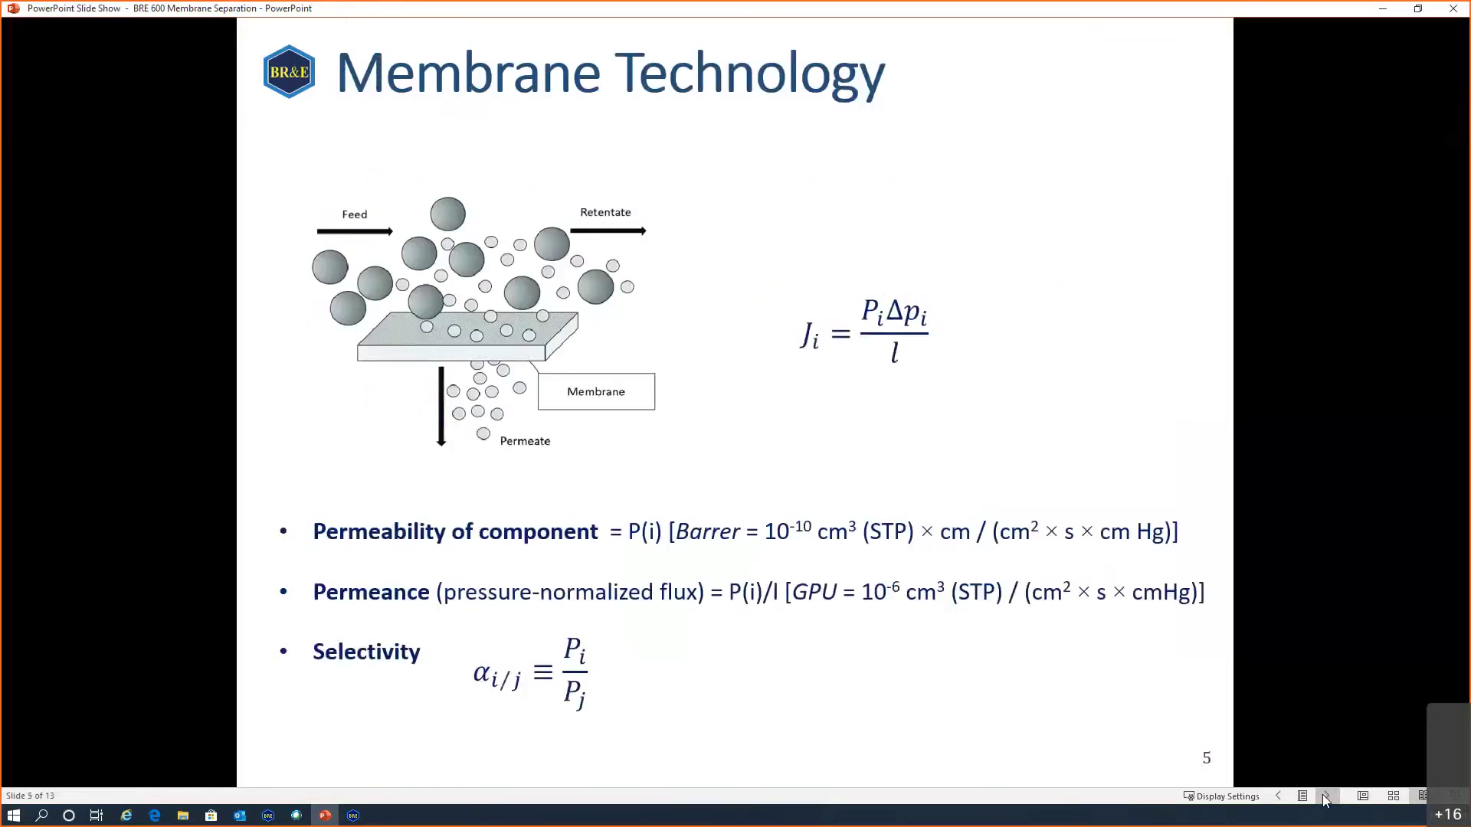
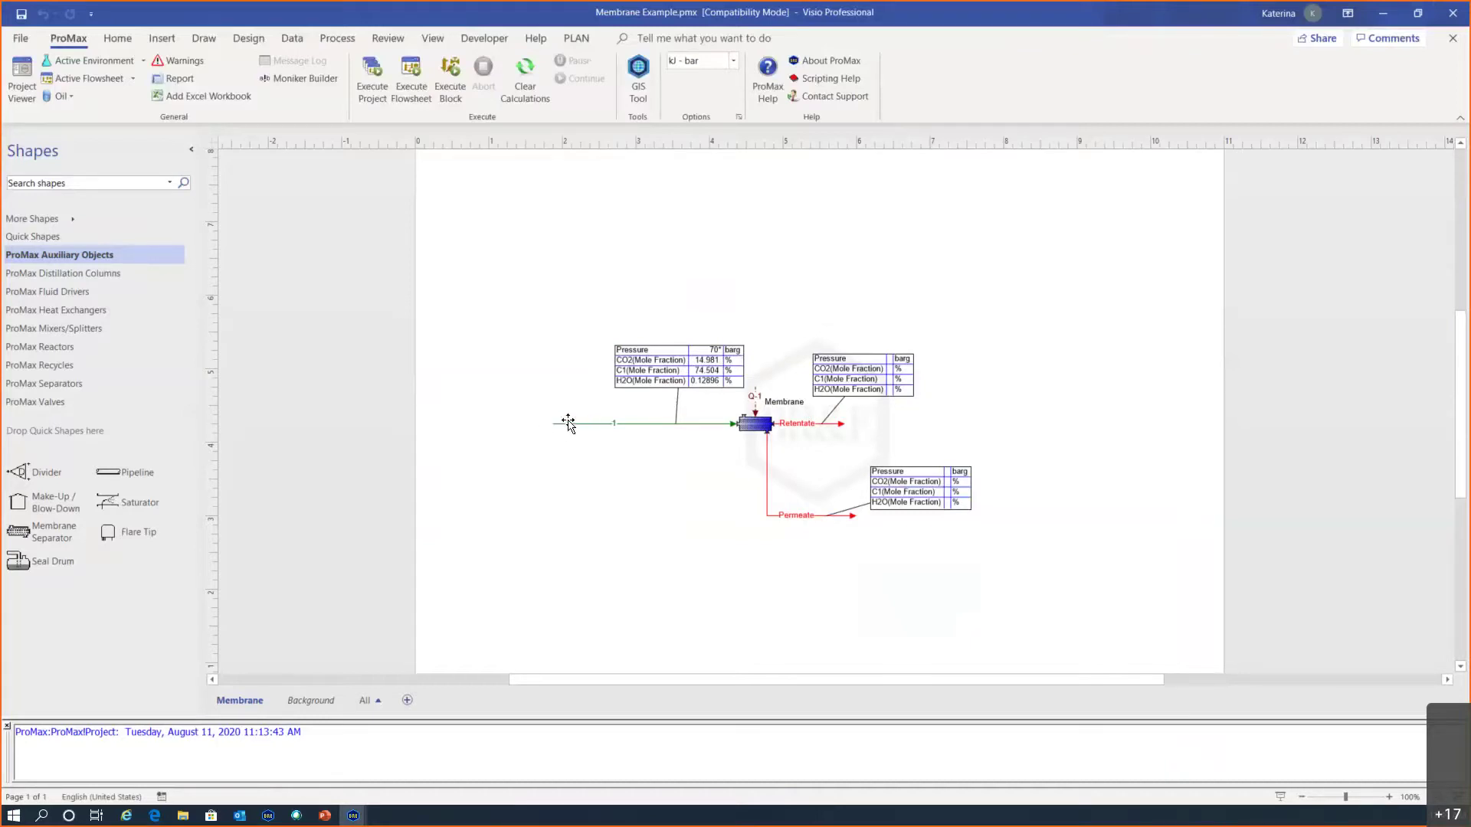
Step: Open the Membrane block and review its process data and the selectivities defined for each component
mouse_move(569, 422)
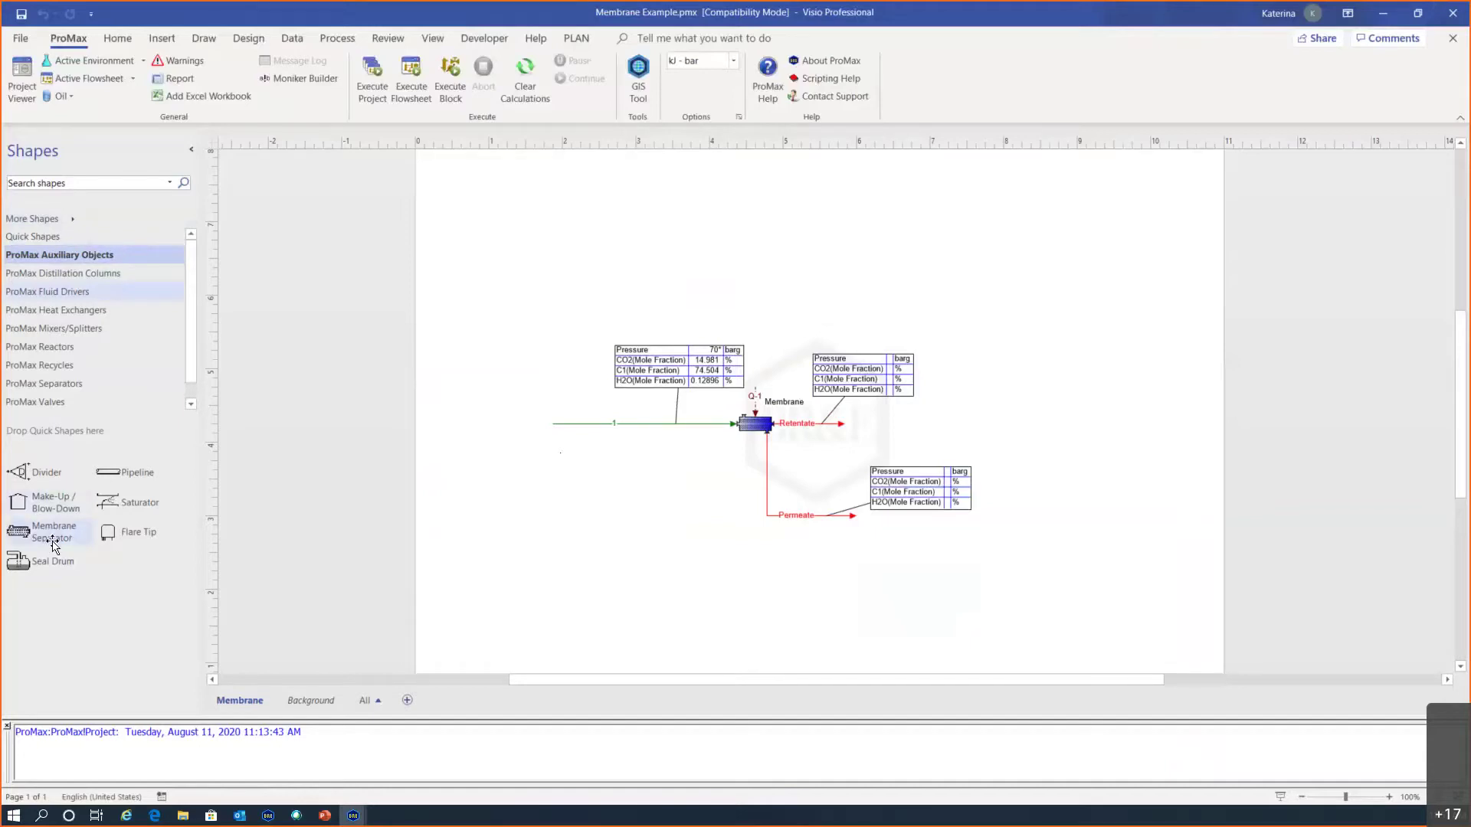
double_click(751, 425)
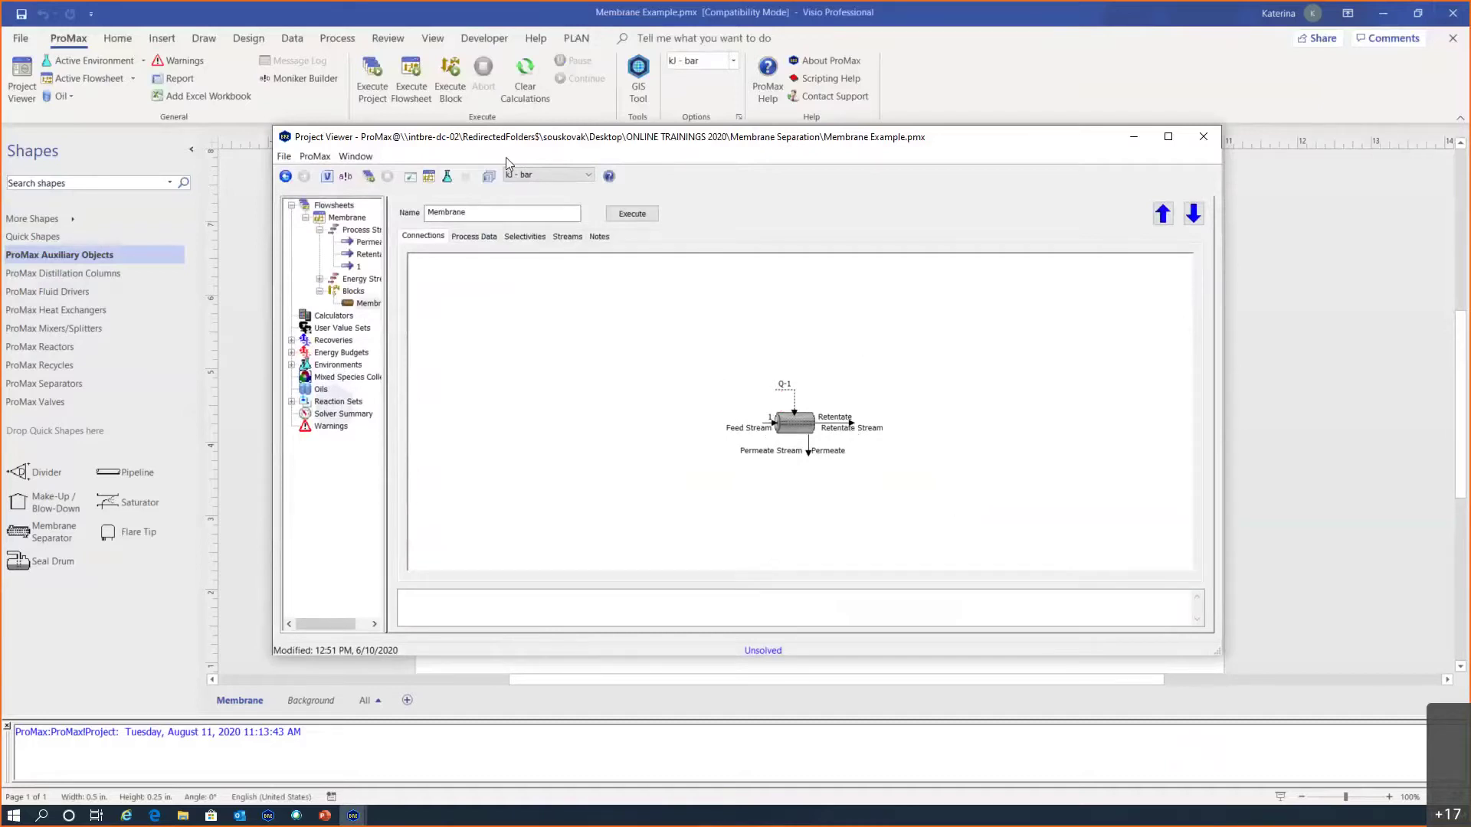
click(477, 236)
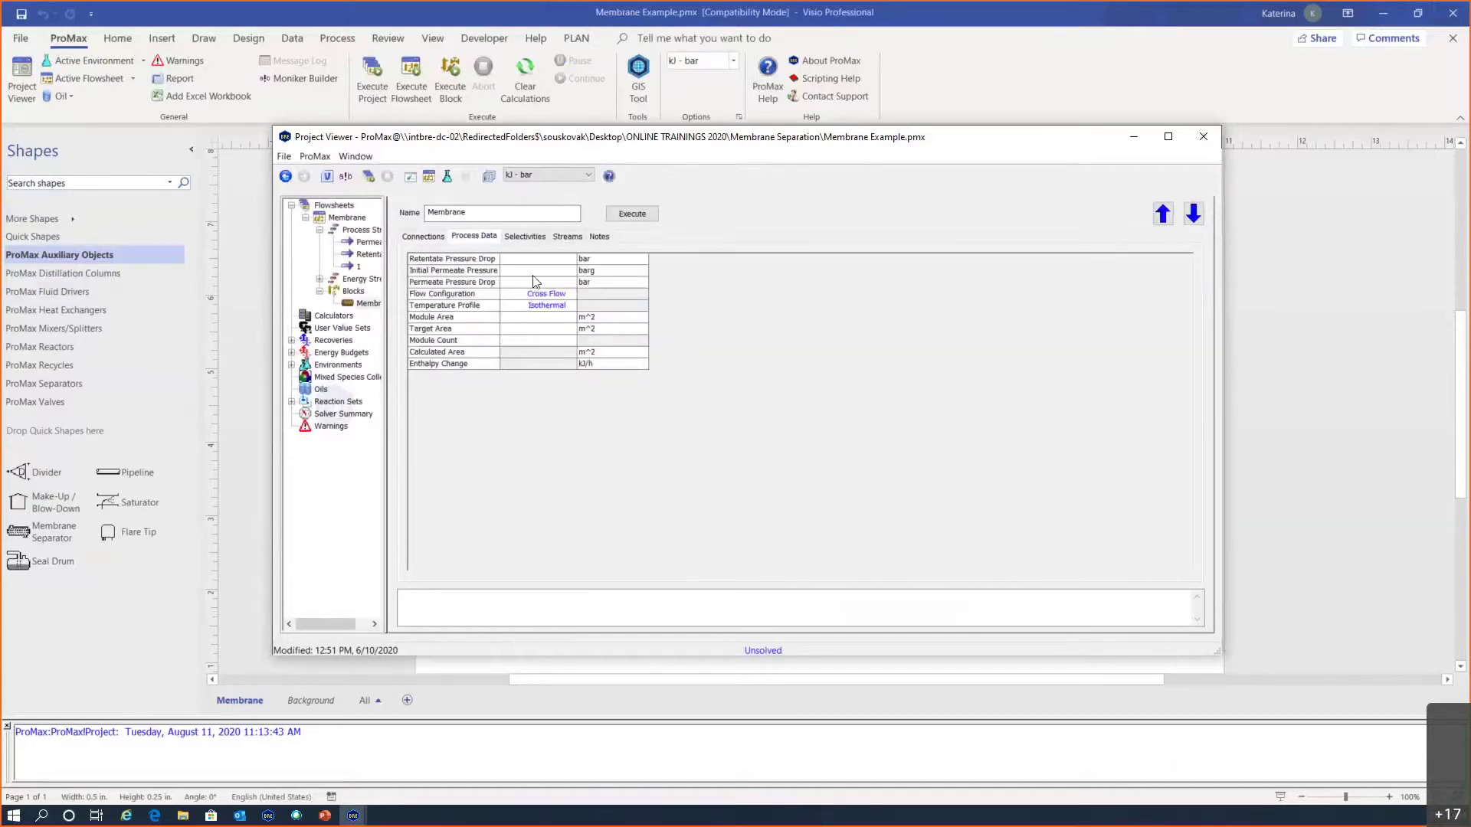
scroll(532, 275, up, 2)
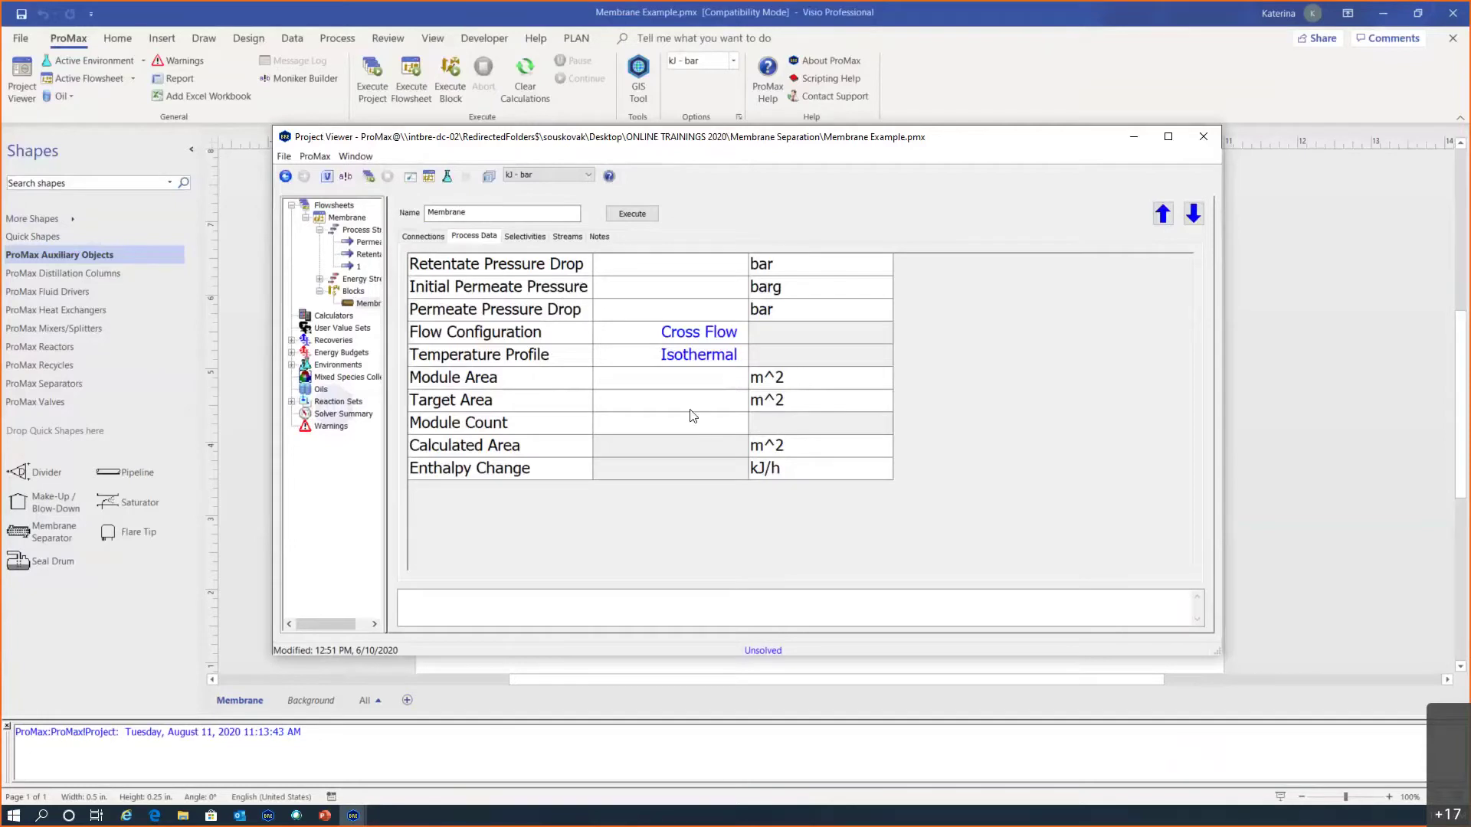
click(534, 236)
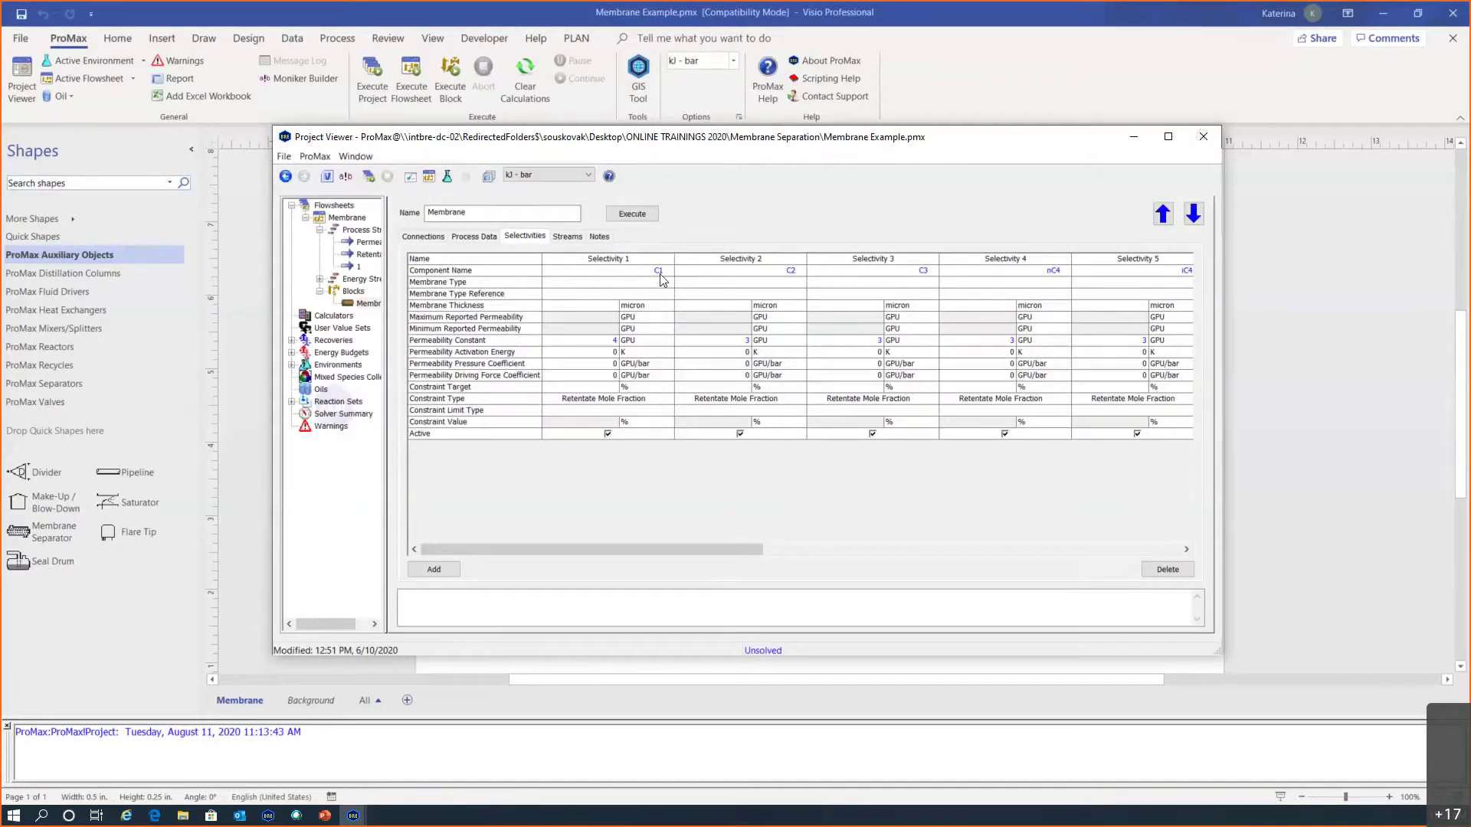
drag(733, 550, 1140, 563)
drag(919, 516, 918, 516)
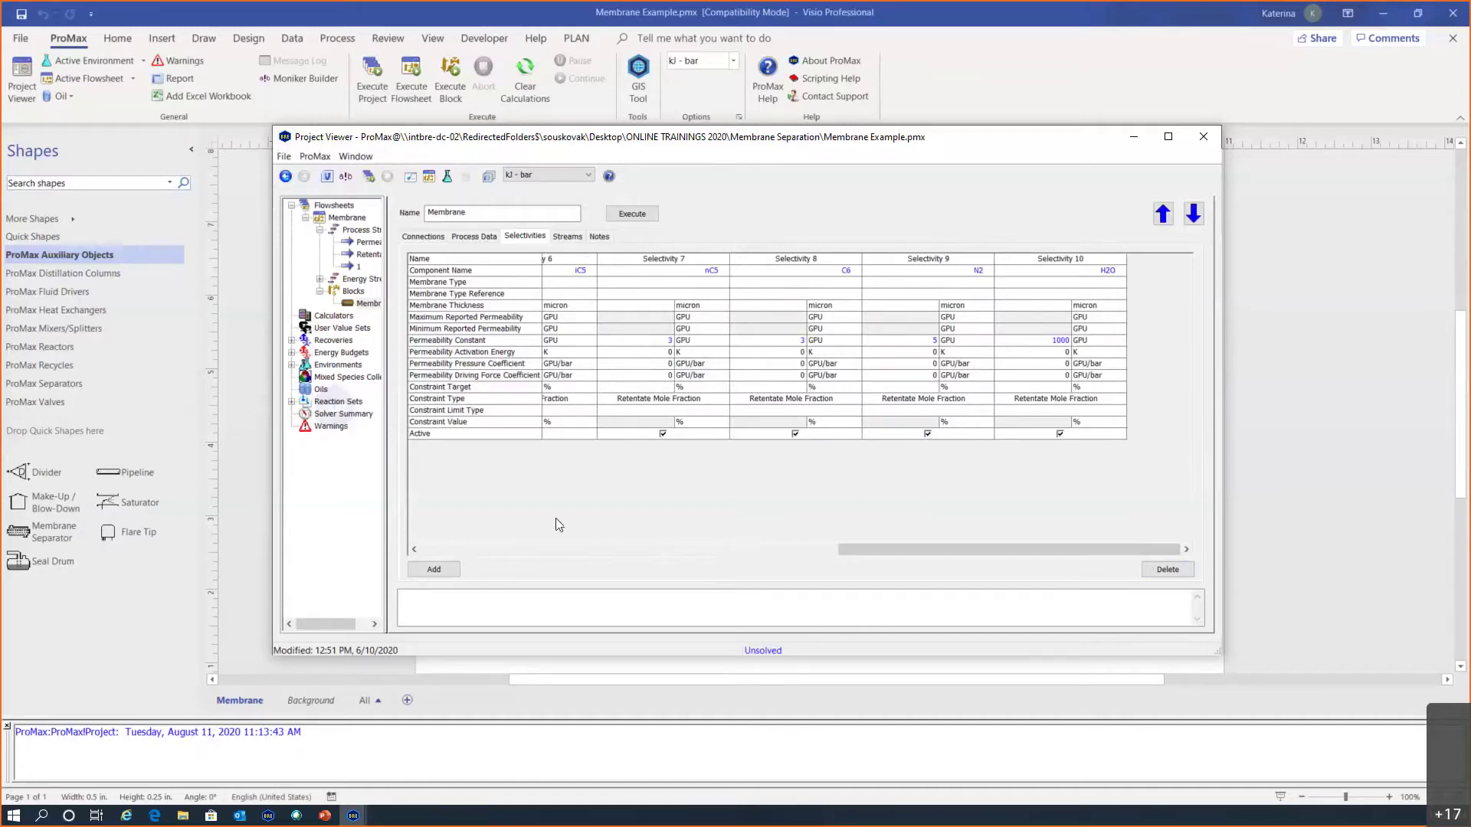
Step: Add a new selectivity to the Membrane block and name it "CO2 permeance"
click(433, 570)
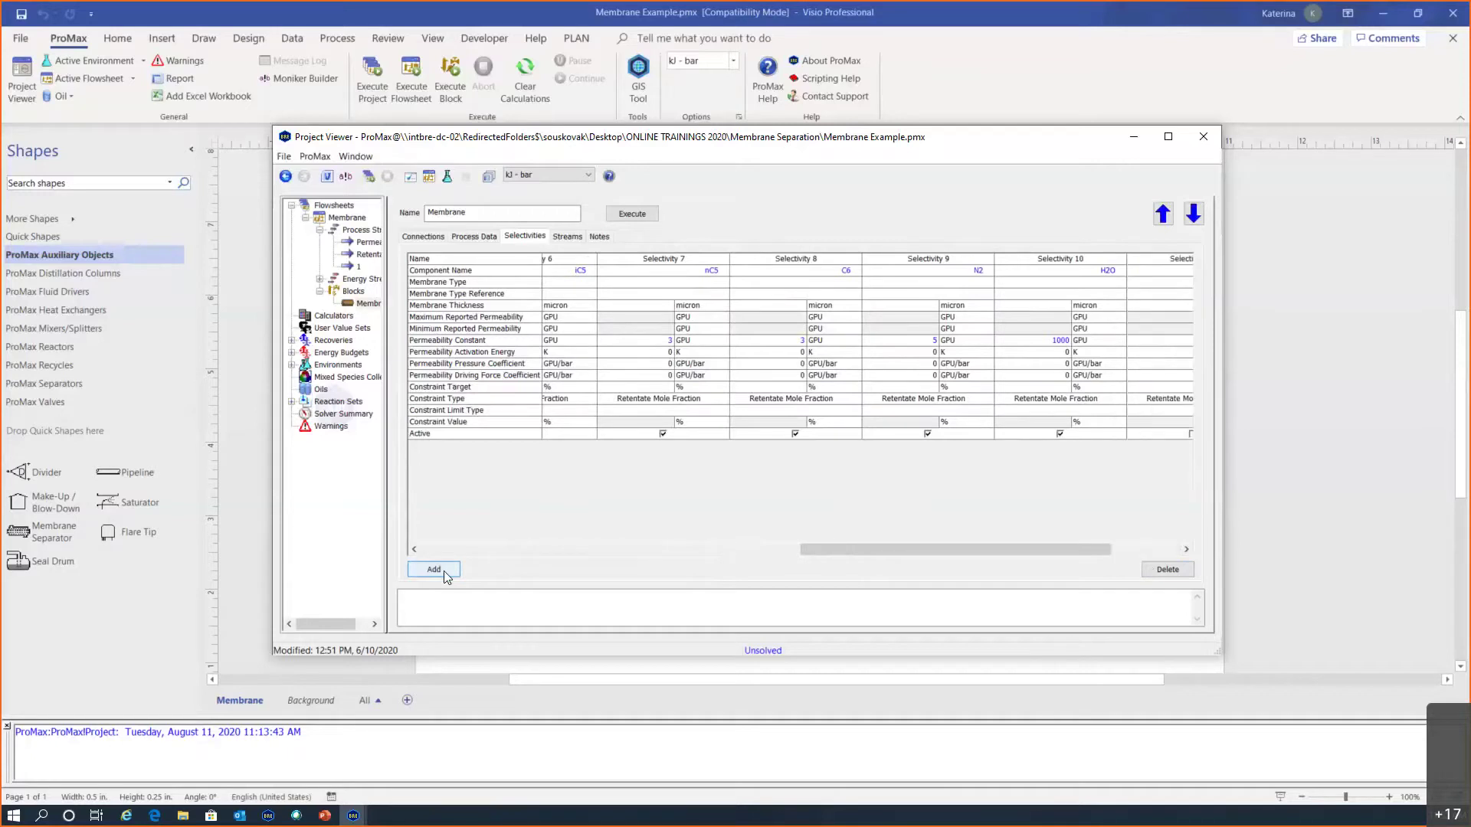
drag(898, 544, 1072, 306)
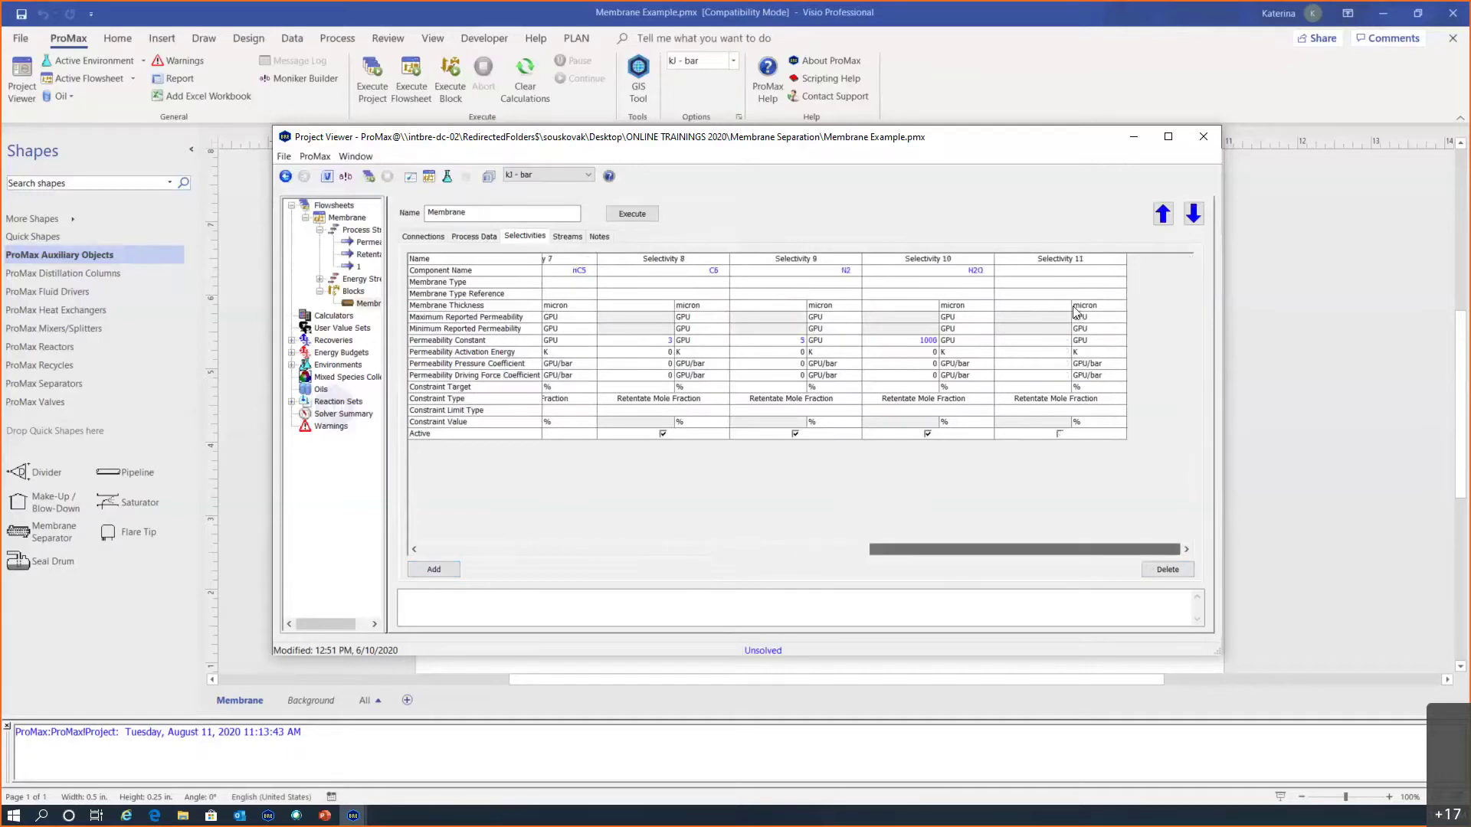
scroll(1091, 292, up, 1)
drag(949, 549, 1149, 550)
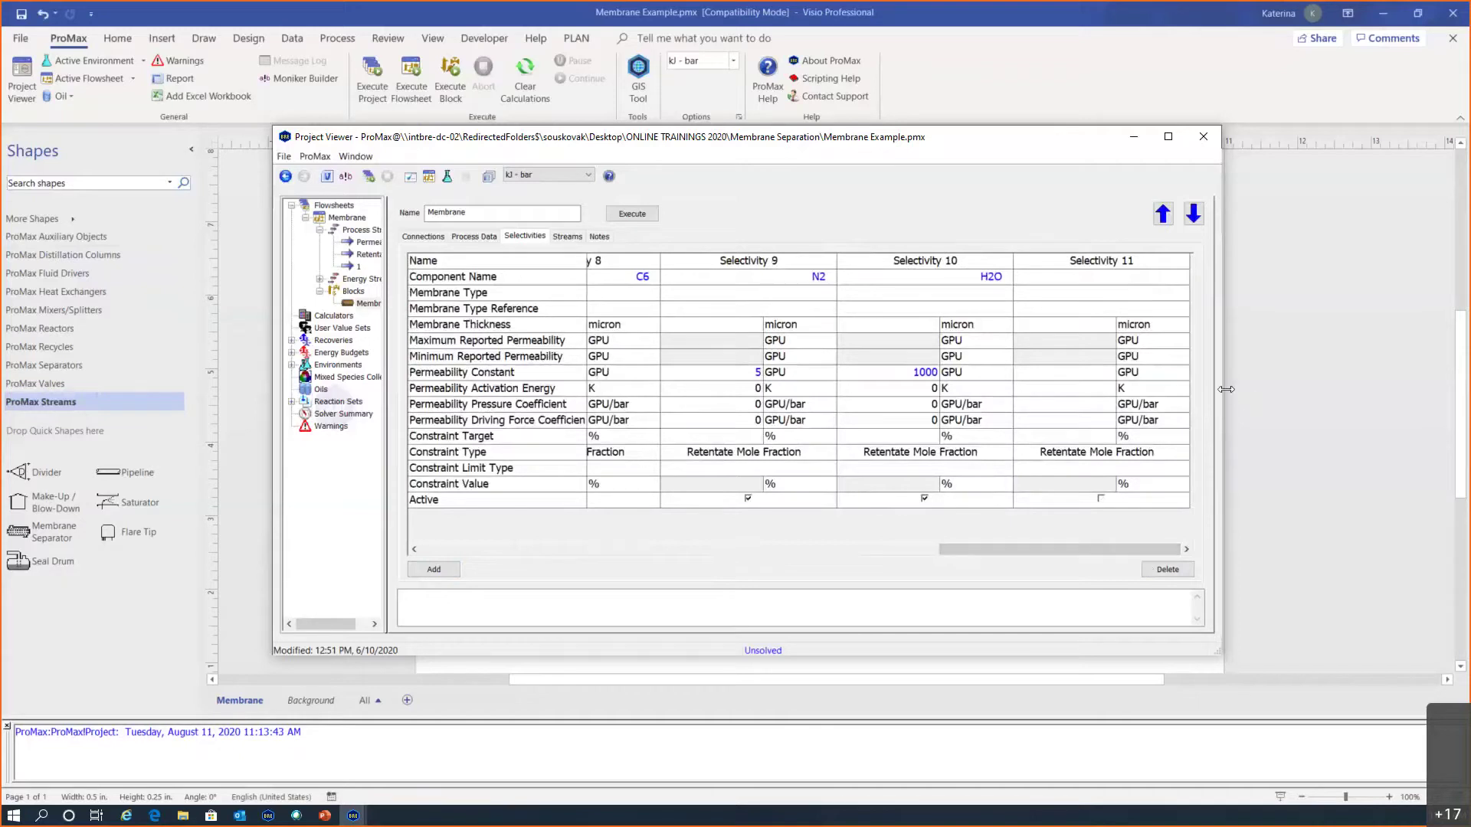
drag(1226, 389, 1339, 379)
click(1223, 268)
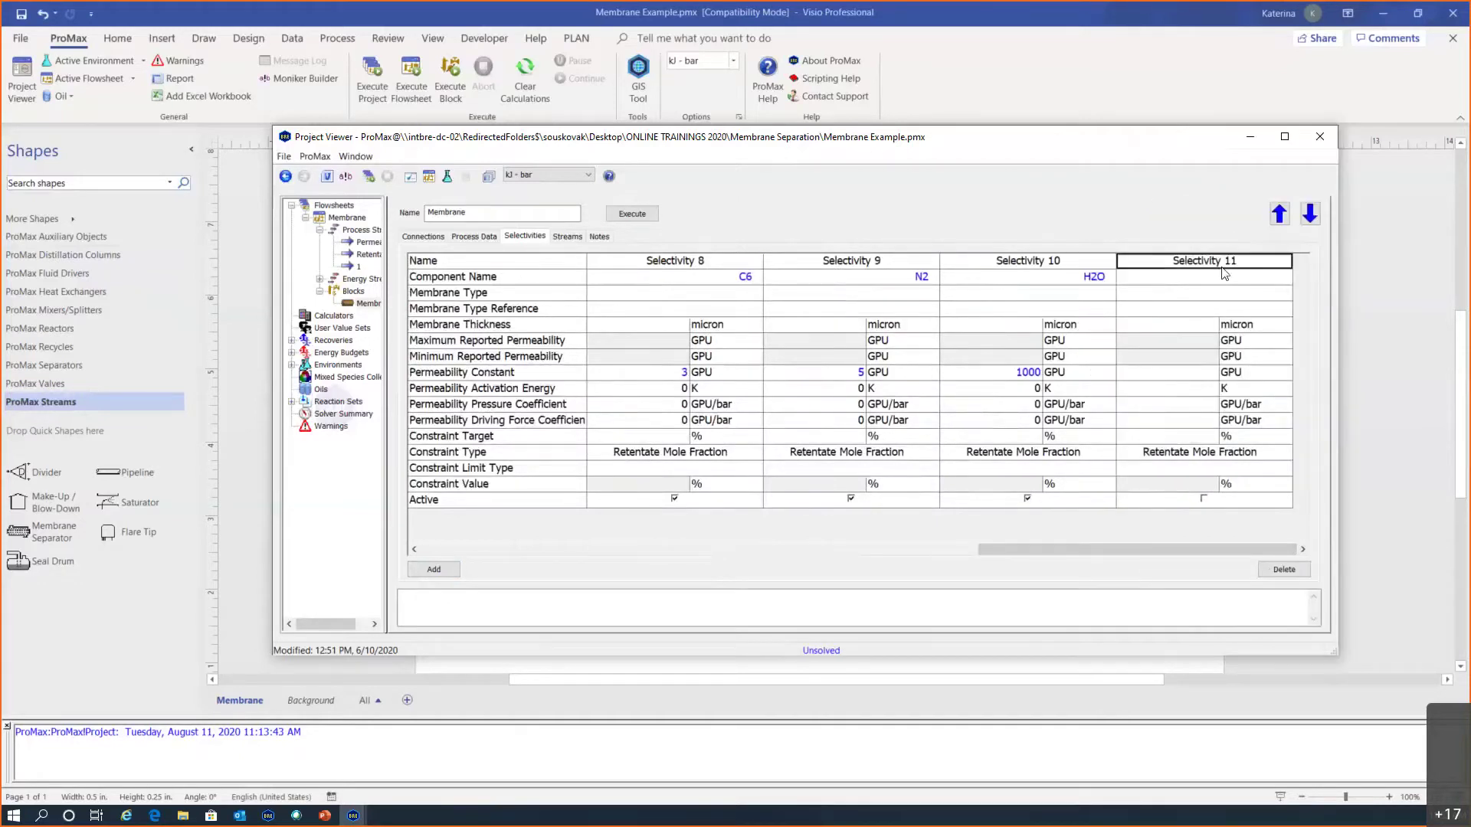
text(Co)
key(BackSpace)
text(O2 permeance)
Step: Set the CO2 permeance selectivity's component to CO2 and its membrane type to Cellulose acetate
click(1212, 284)
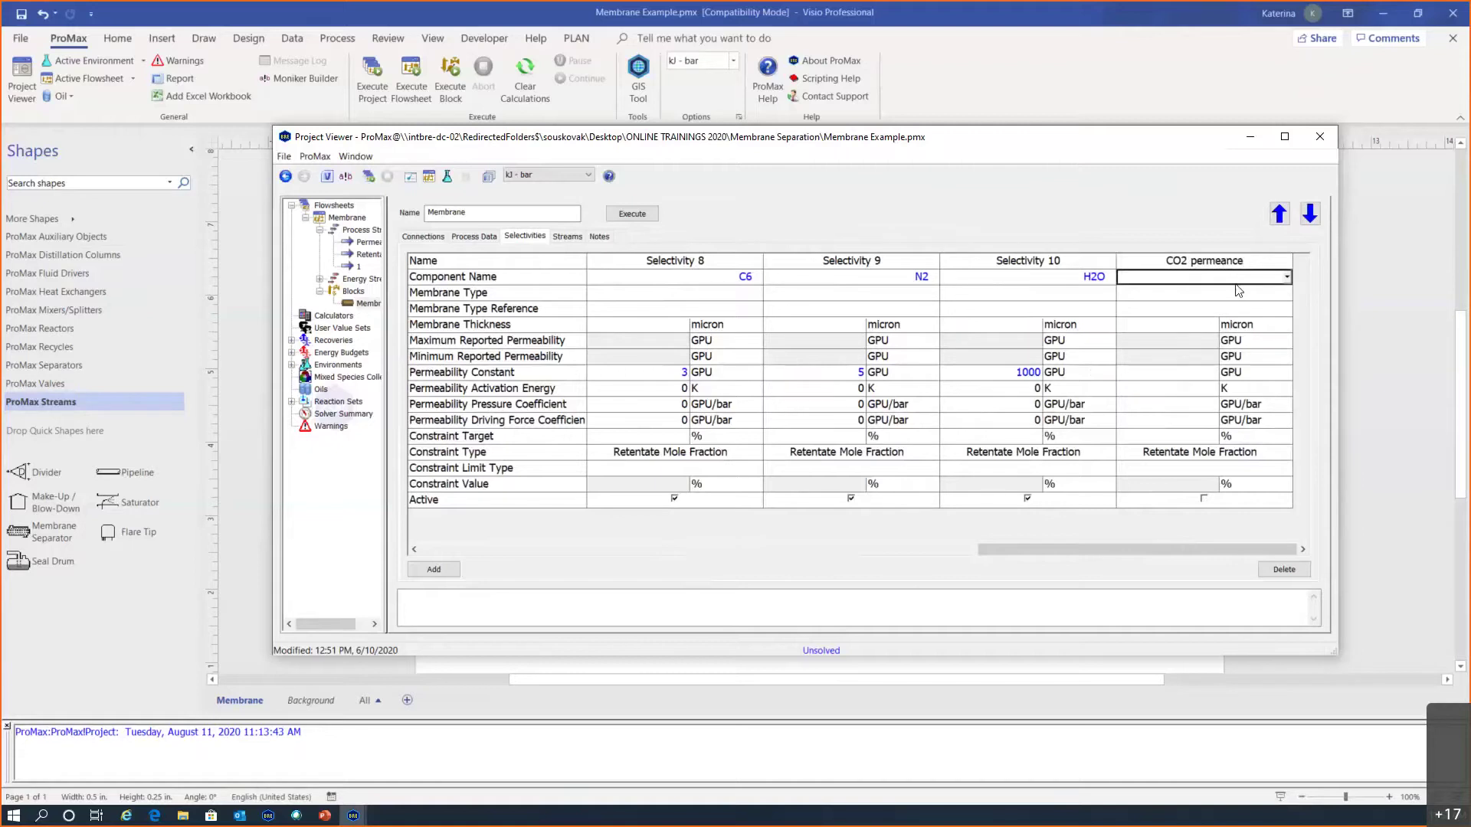
click(1287, 280)
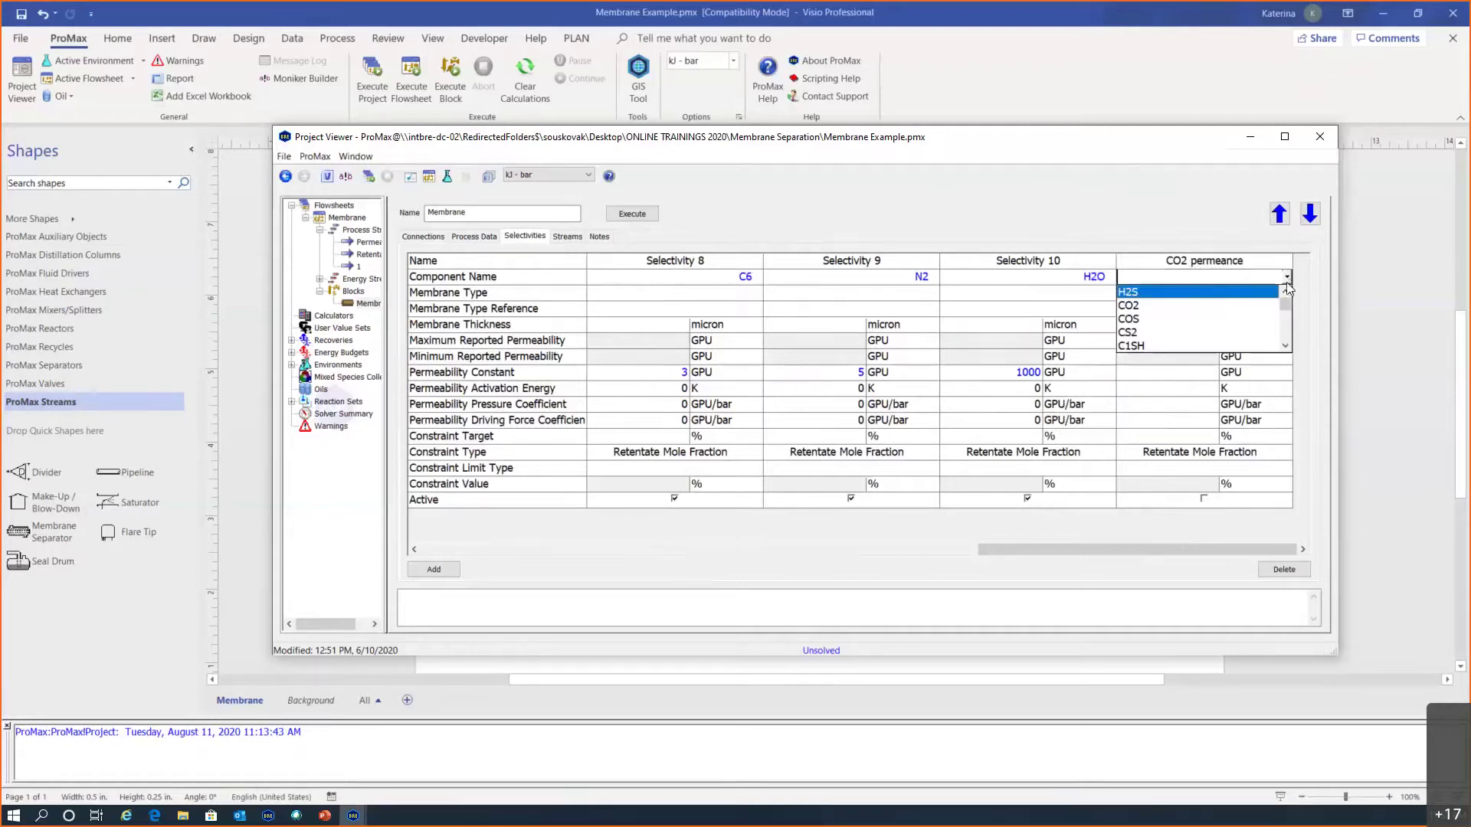
click(1208, 306)
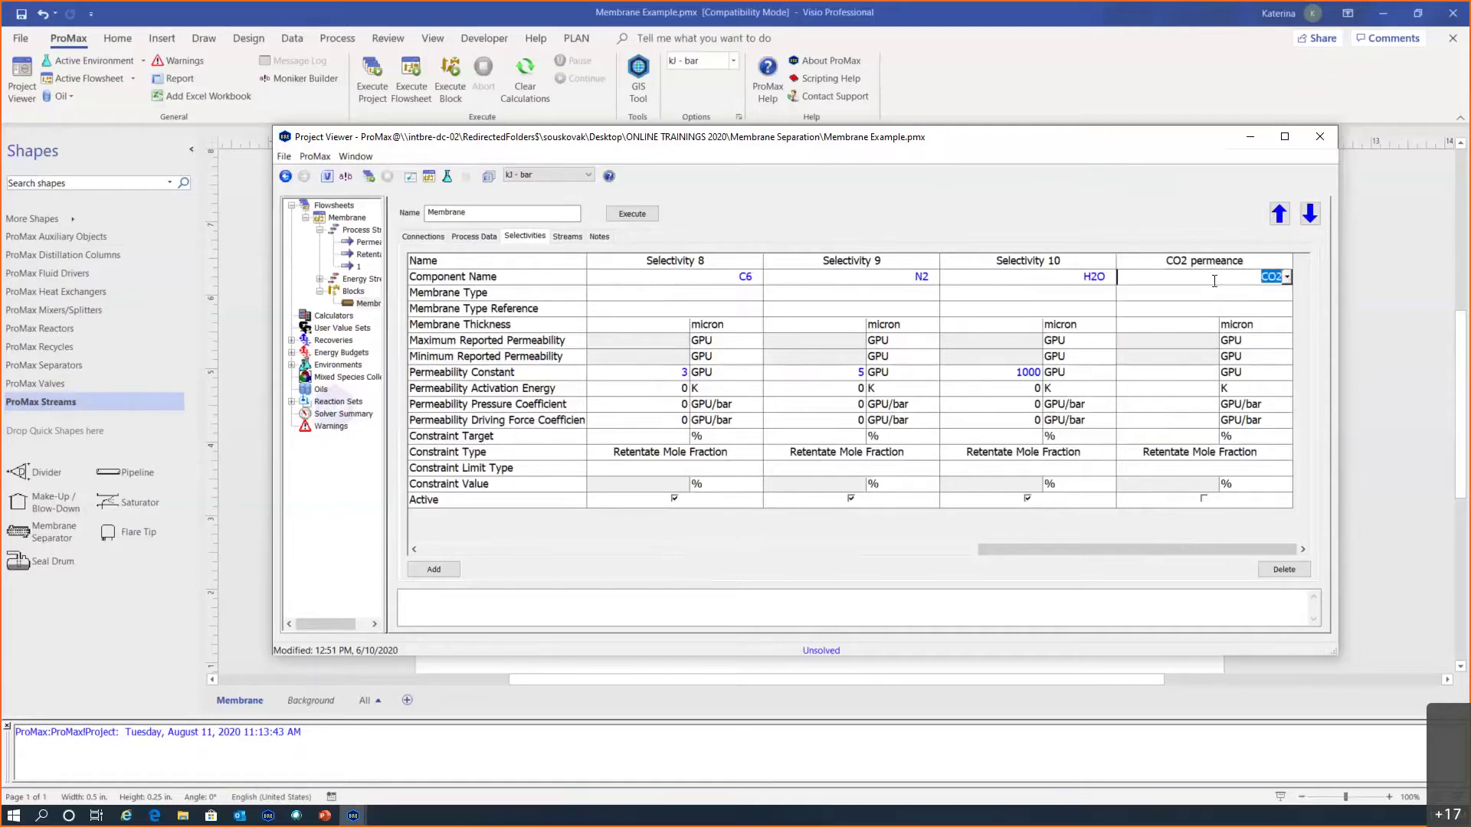
click(1212, 298)
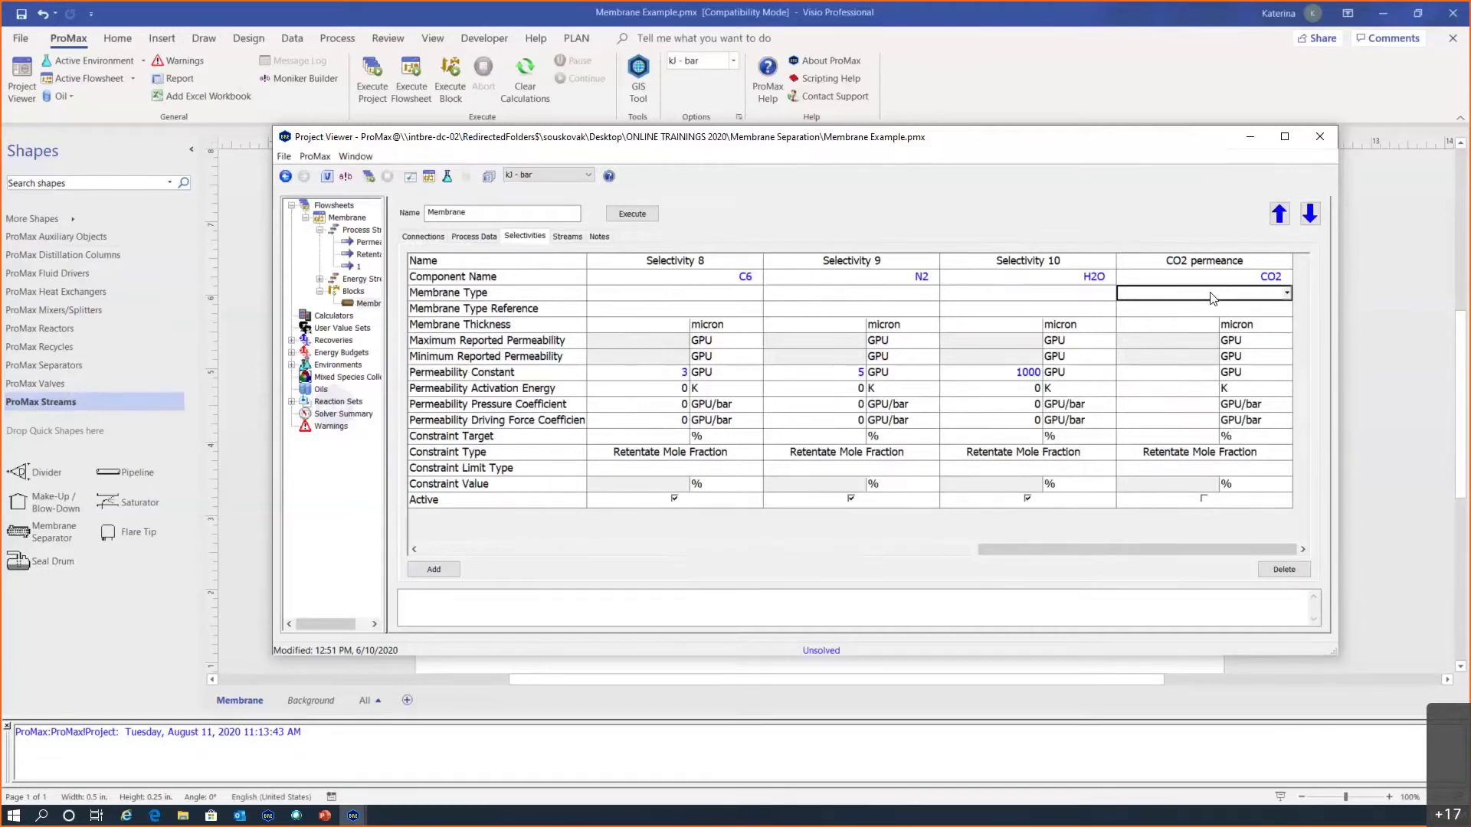
click(1287, 294)
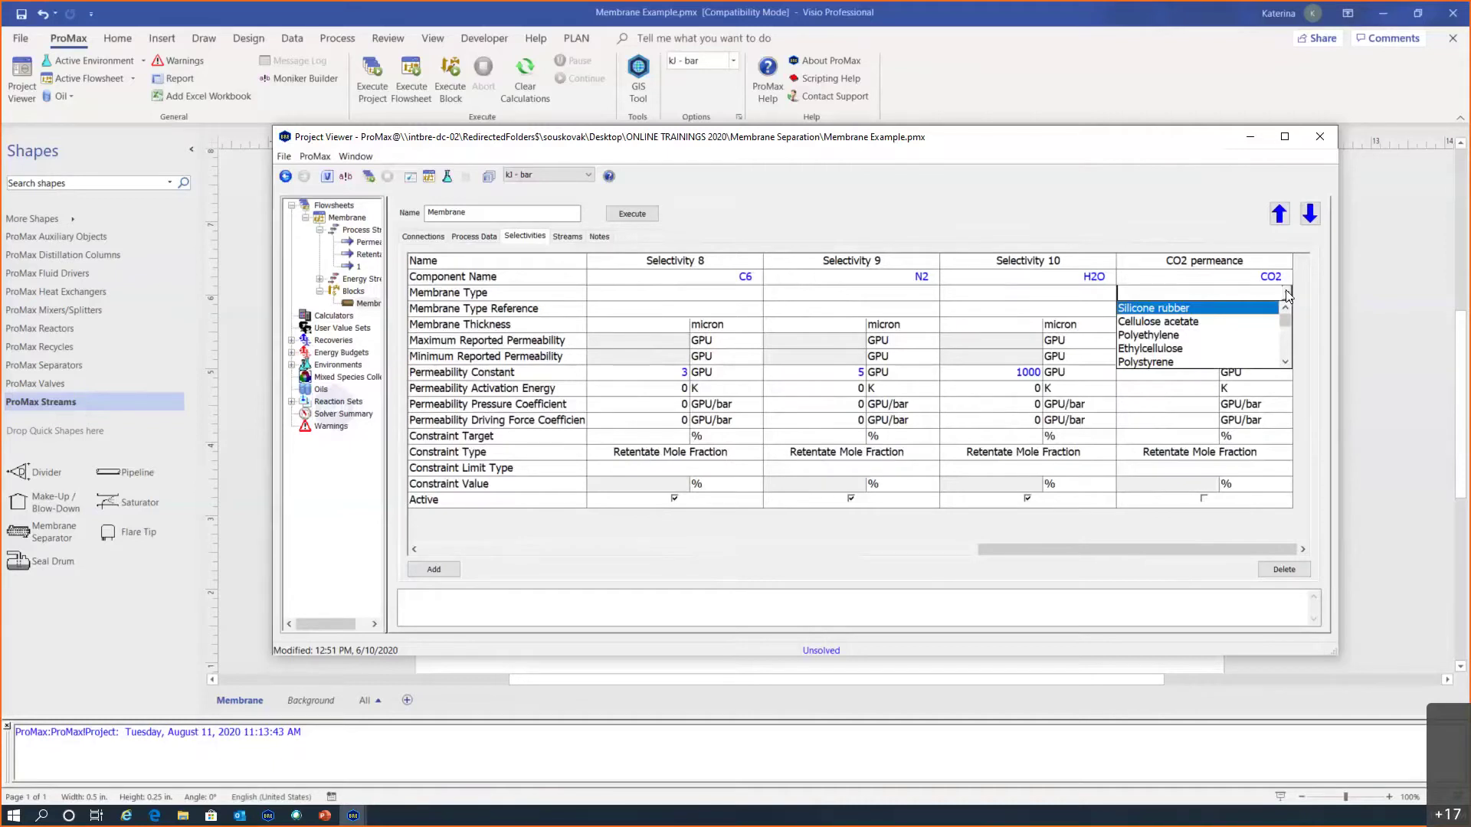
click(1185, 322)
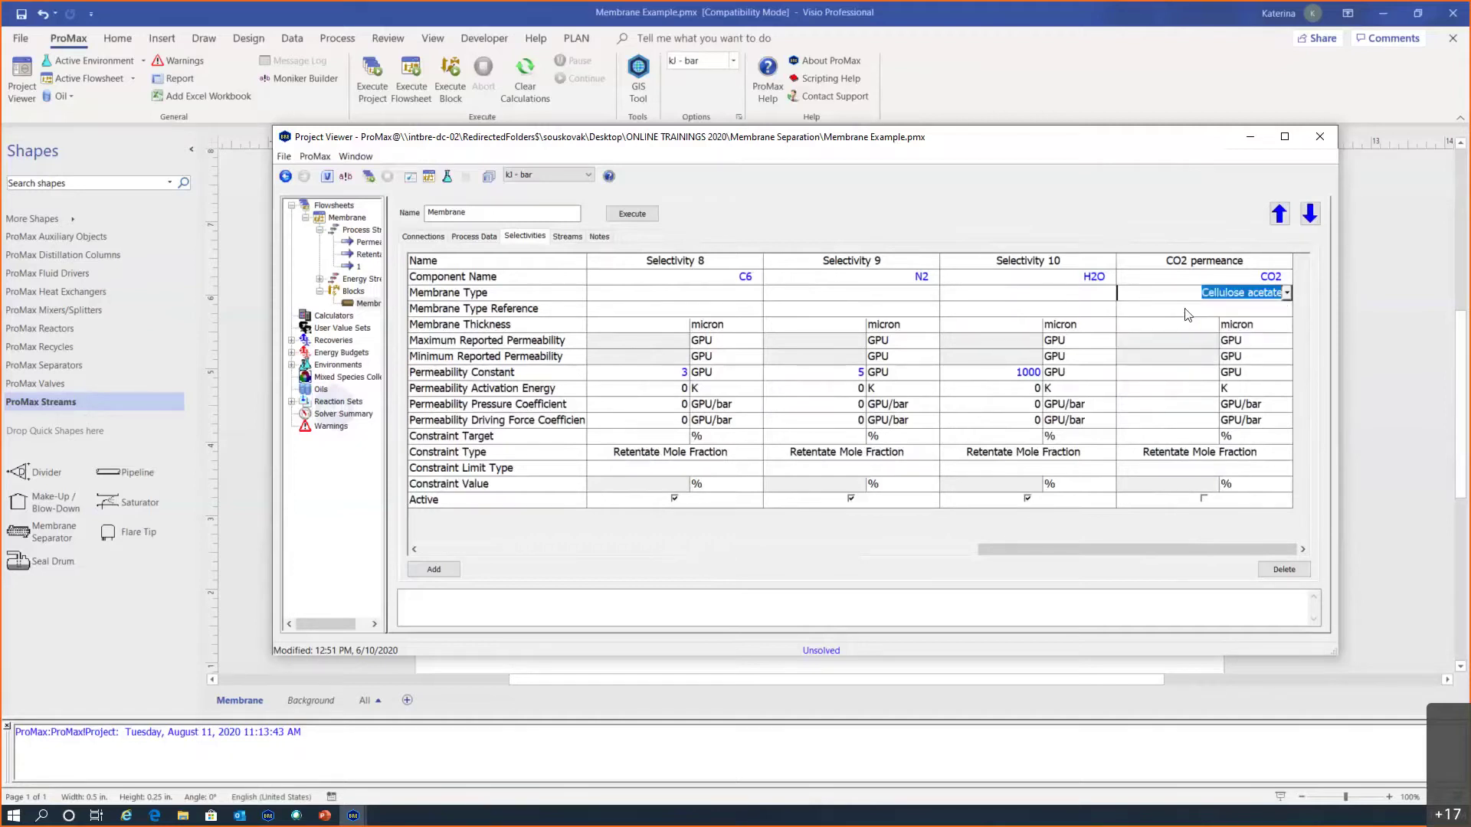
Step: Set the membrane type reference of the CO2 permeance selectivity to USP 5482539 and check its maximum reported permeability
click(1185, 311)
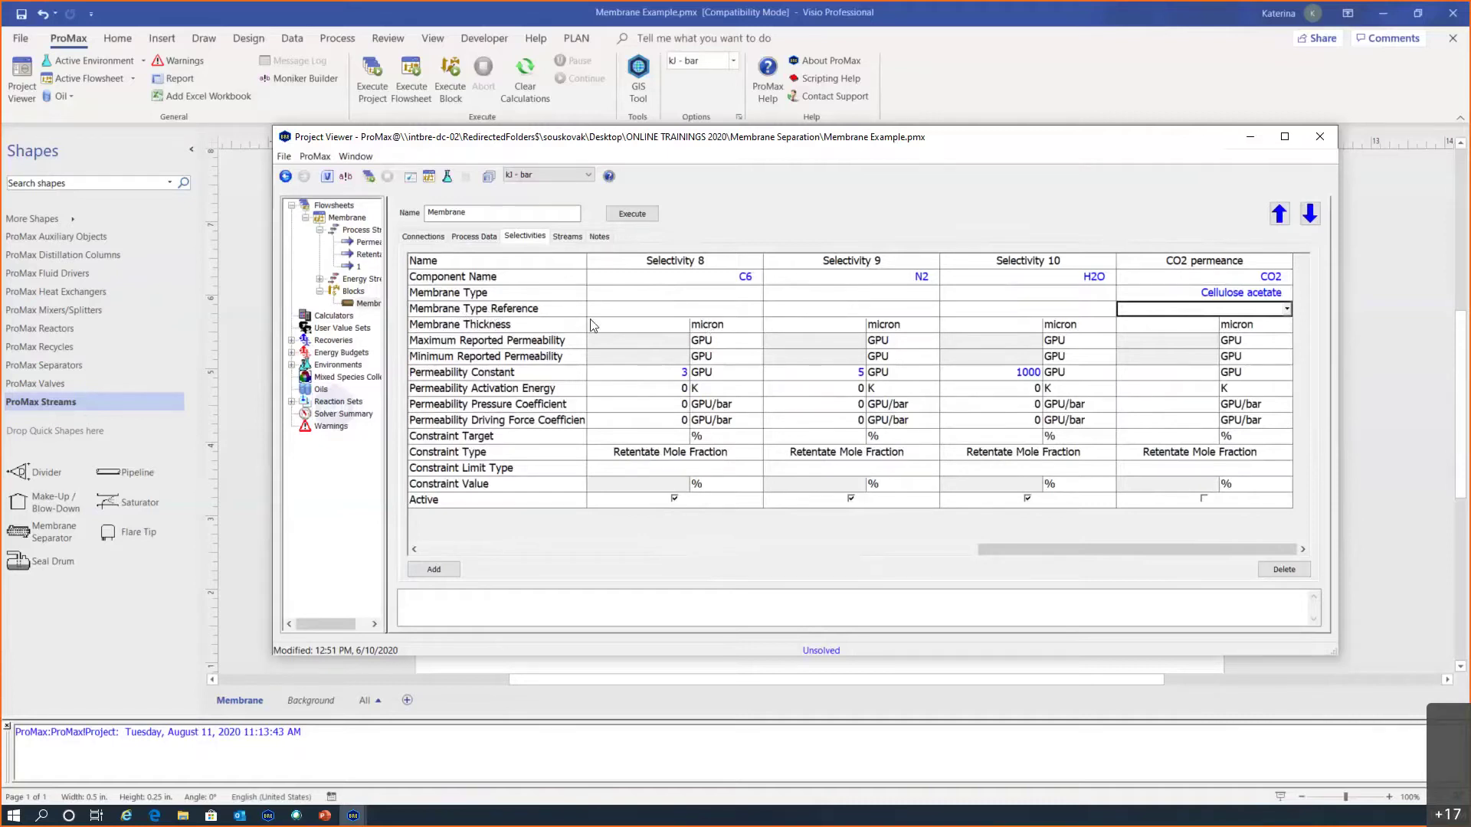
click(567, 314)
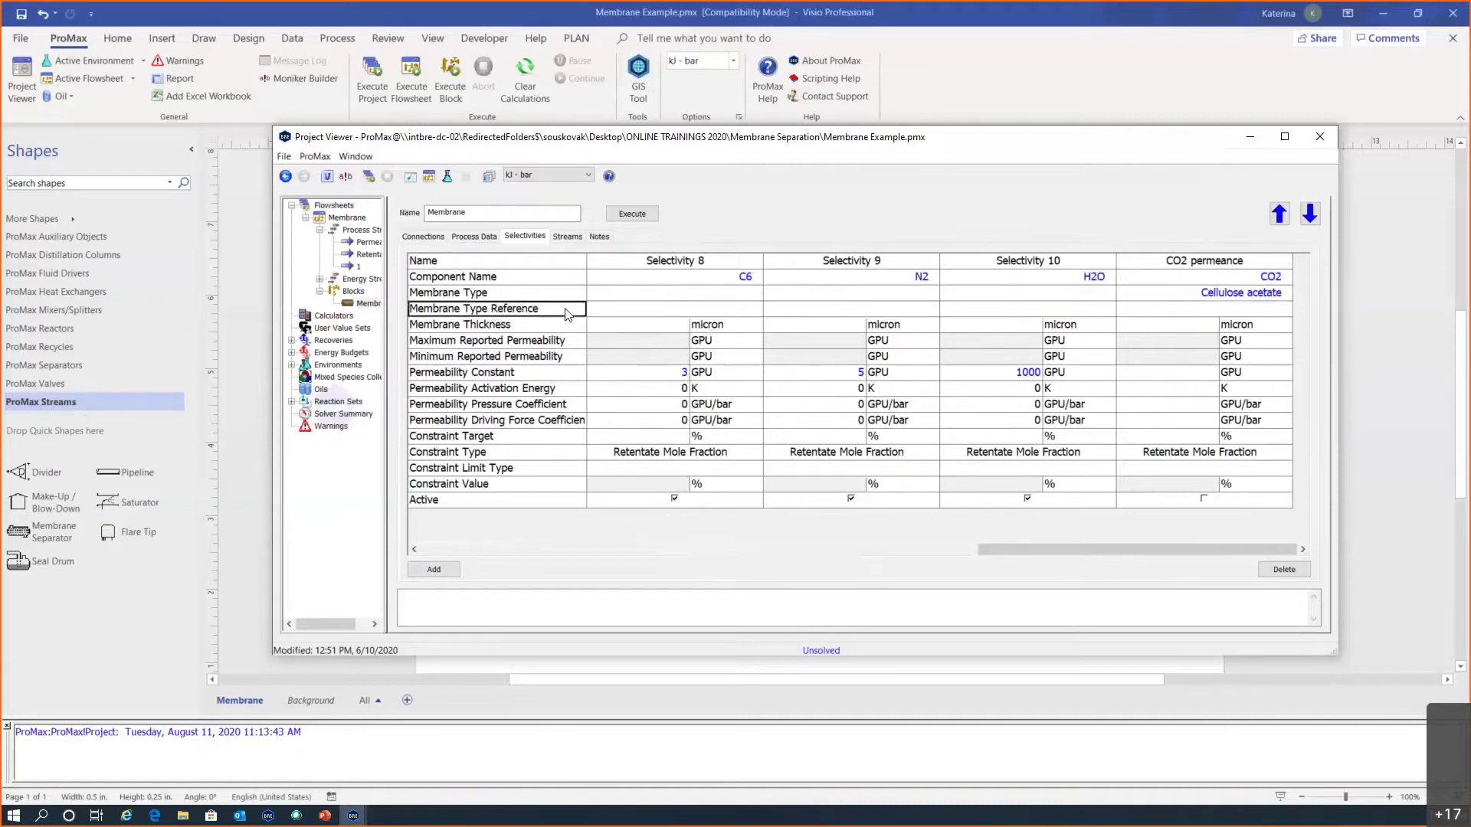
click(1293, 307)
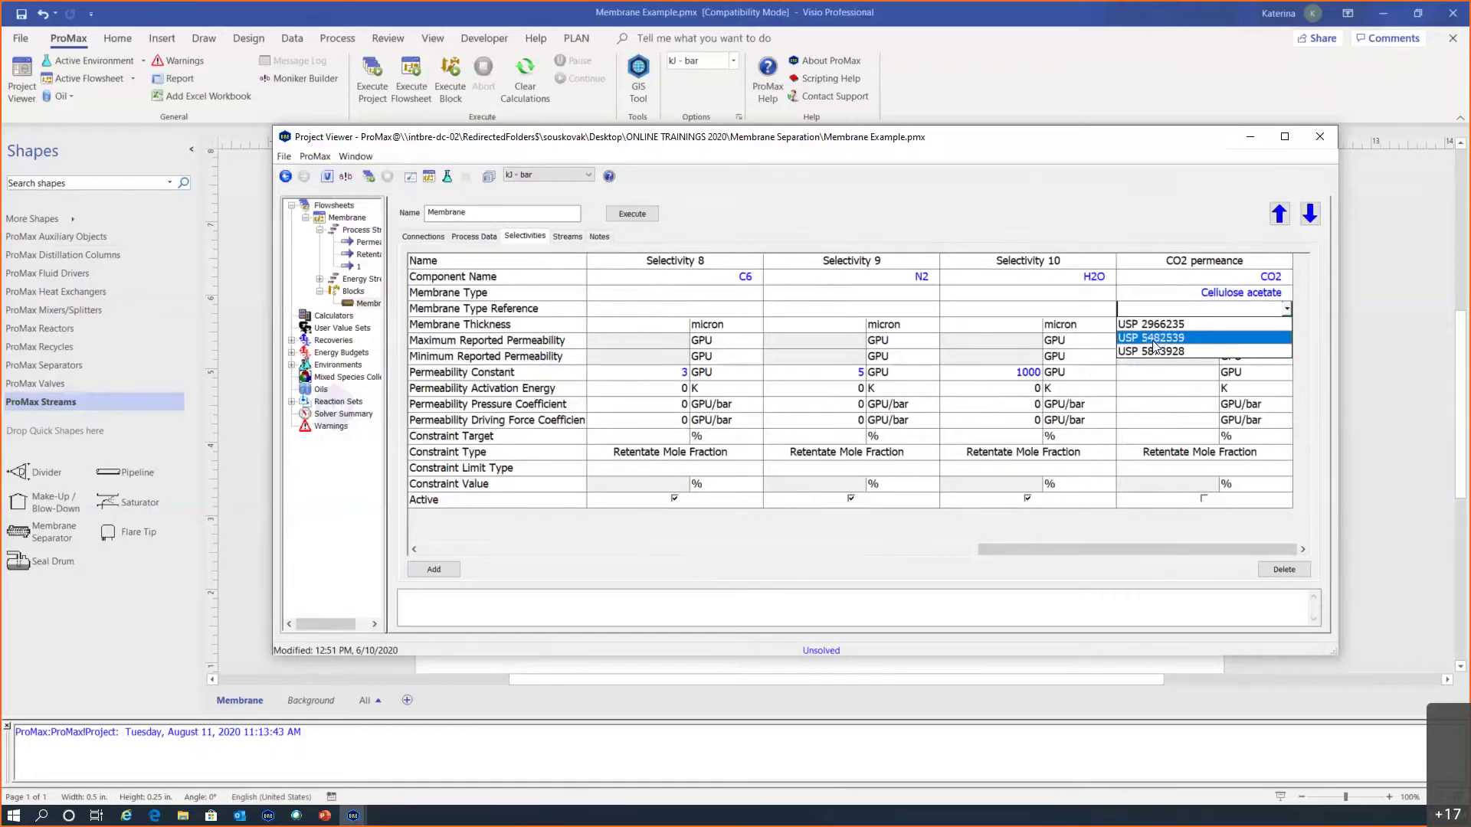
click(1154, 338)
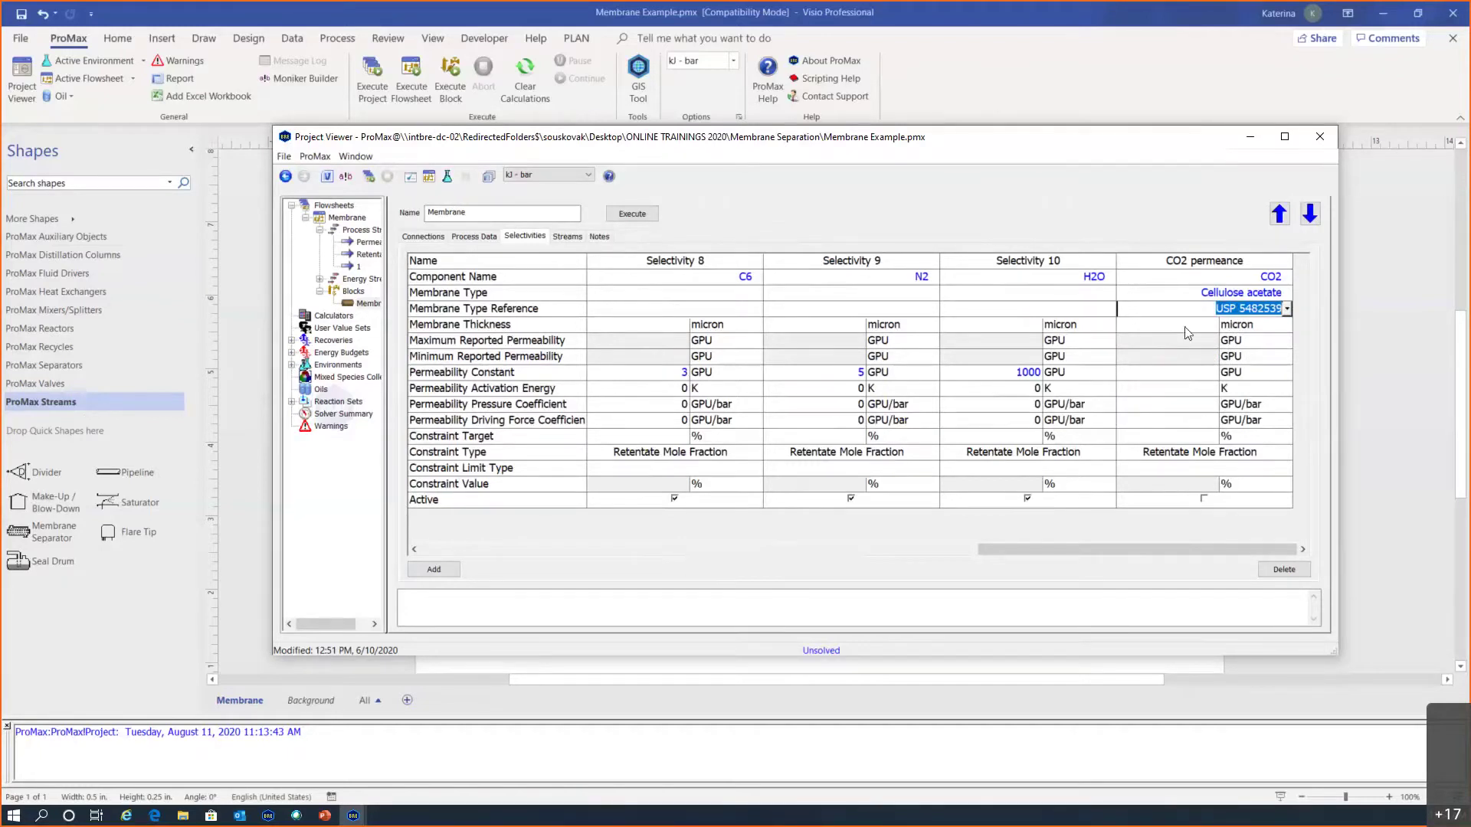
click(1185, 327)
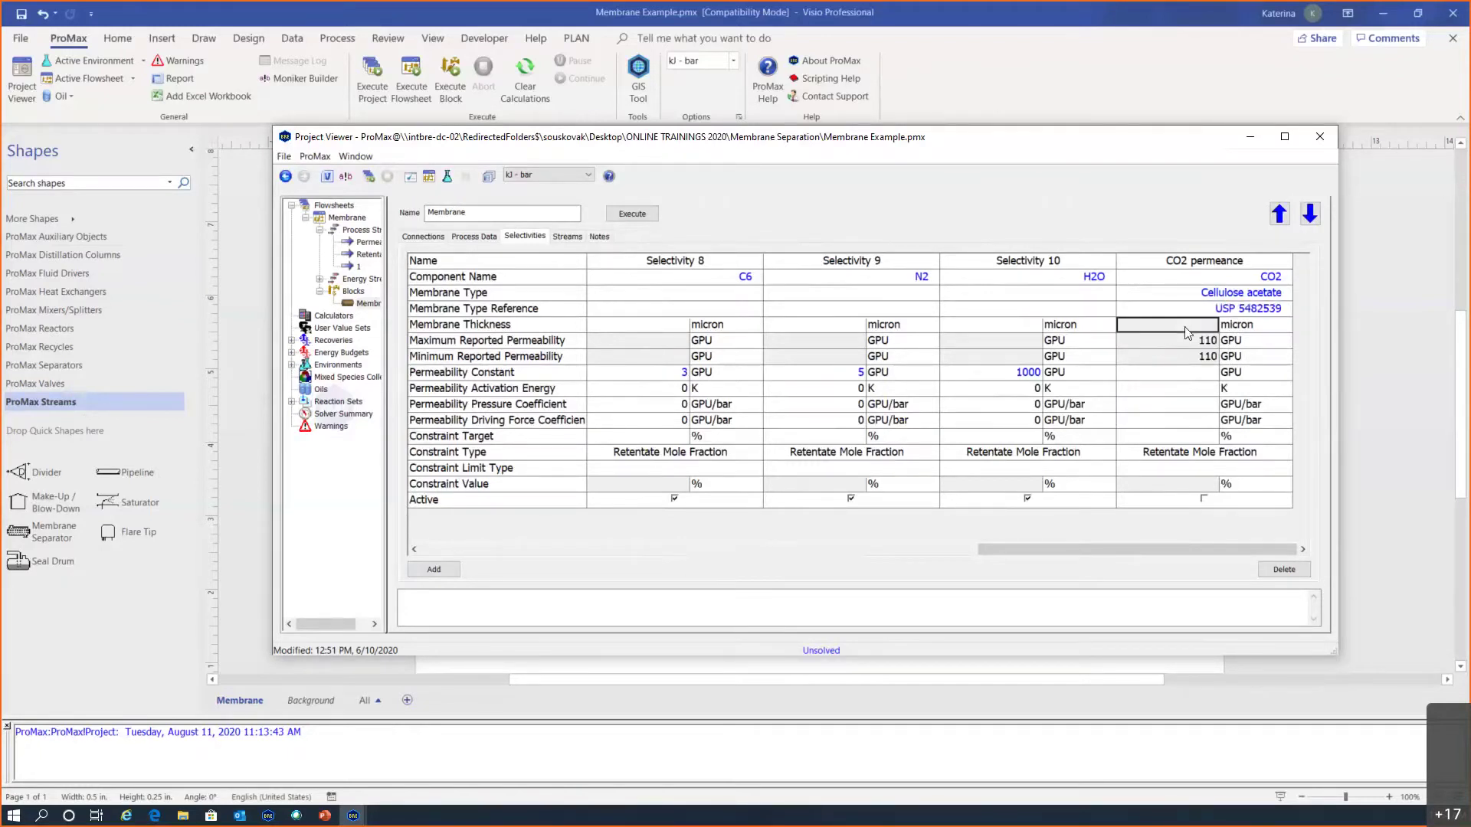
click(1189, 339)
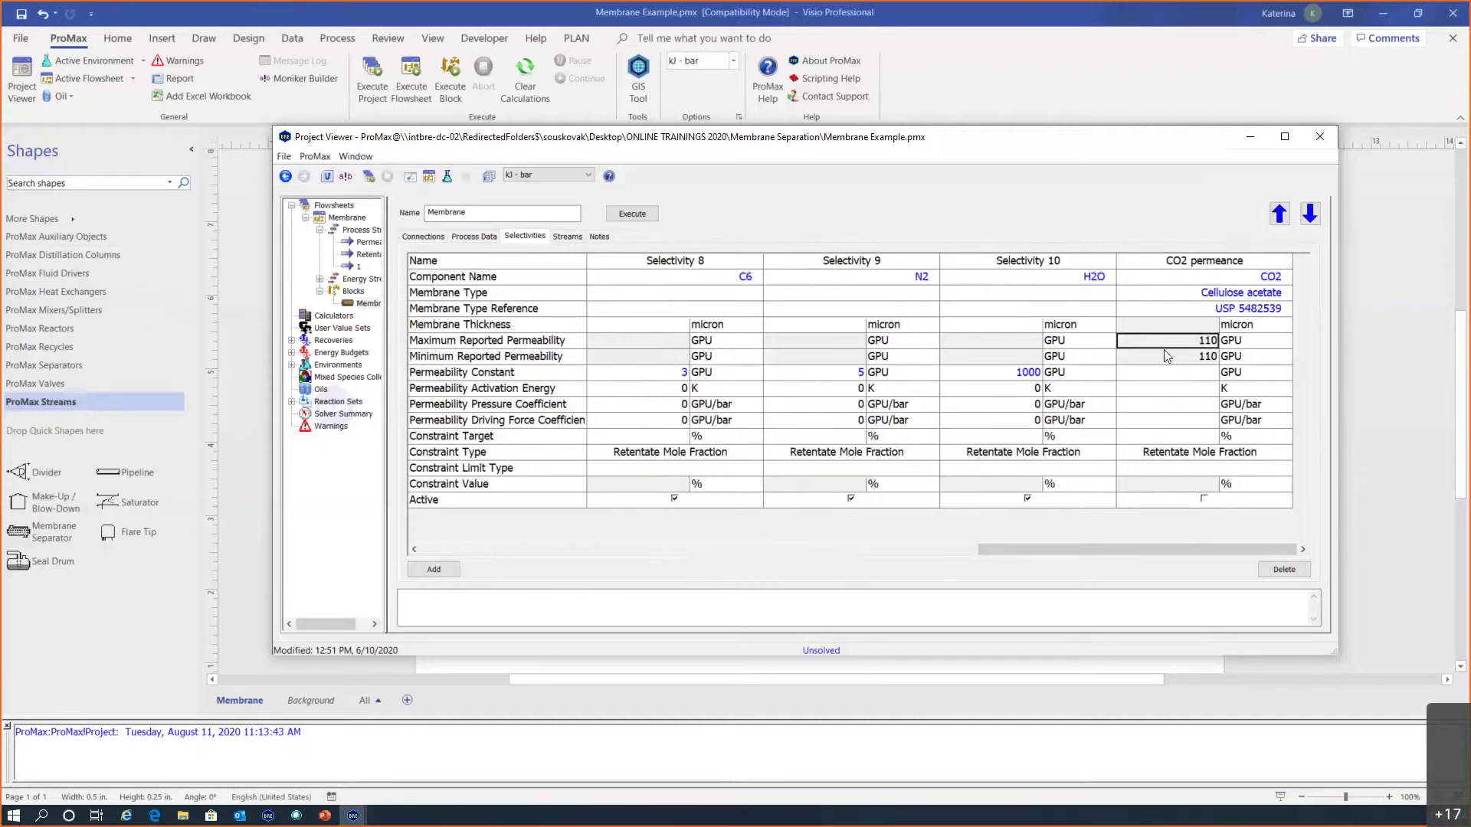
Step: Compare the reported permeabilities for references USP 2966235 and USP 5873928, and return the CO2 permeance selectivity to USP 5482539
mouse_move(1184, 340)
click(1219, 310)
click(1218, 309)
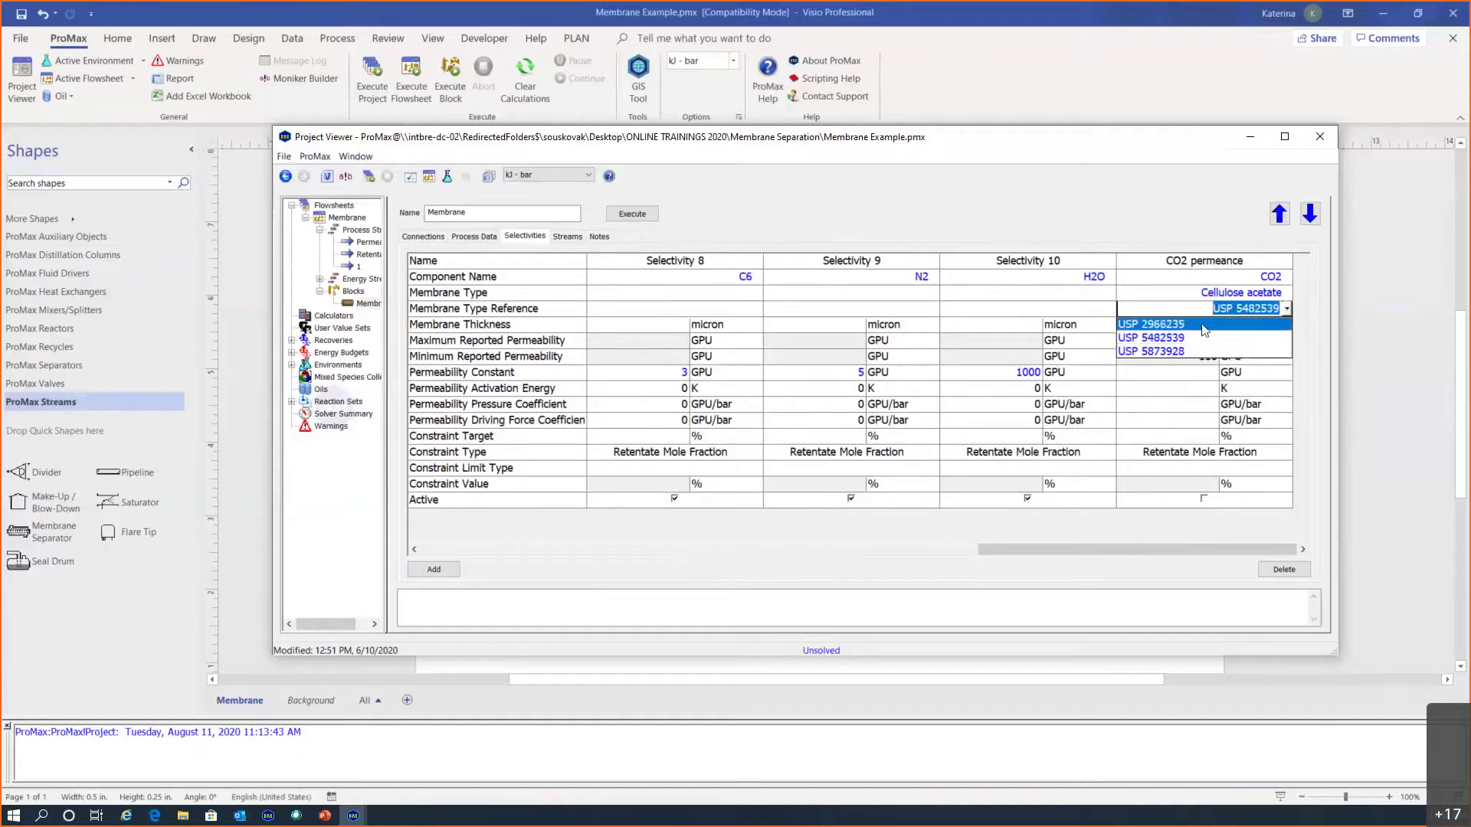
click(1203, 323)
click(1203, 323)
click(1284, 310)
click(1285, 311)
click(1207, 346)
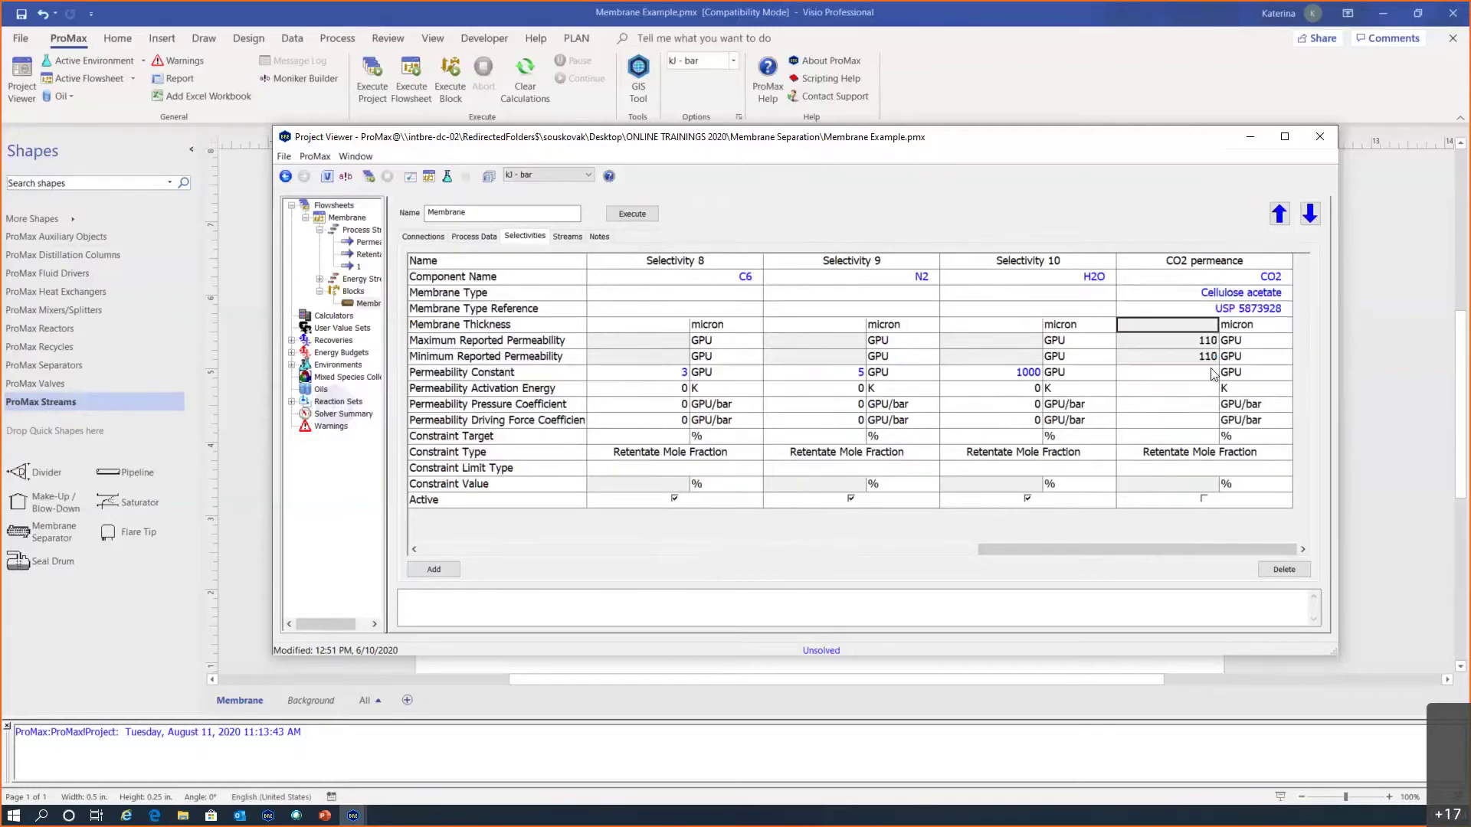
click(1286, 309)
click(1286, 309)
click(1198, 338)
mouse_move(1195, 347)
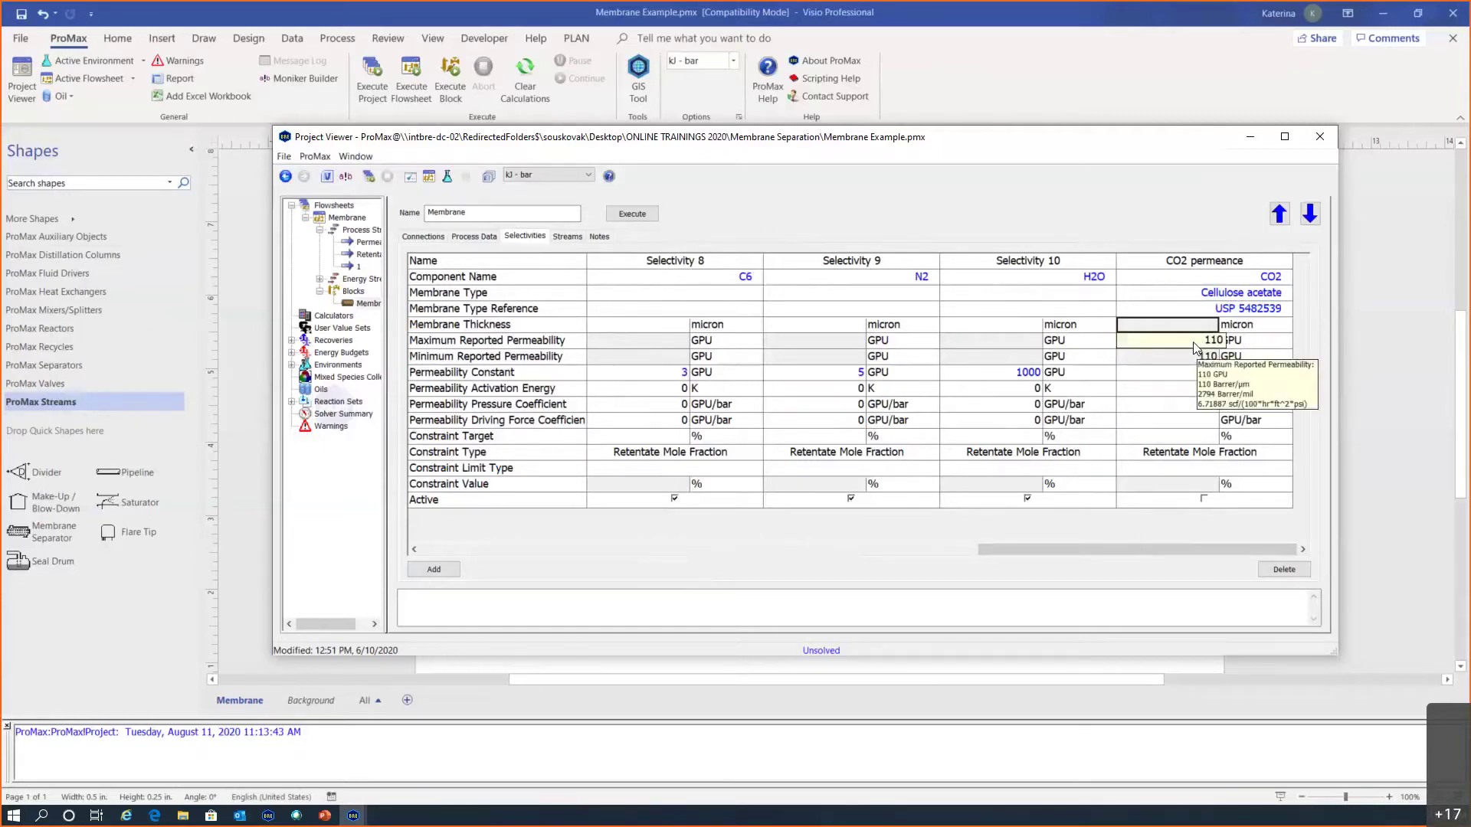
click(1199, 358)
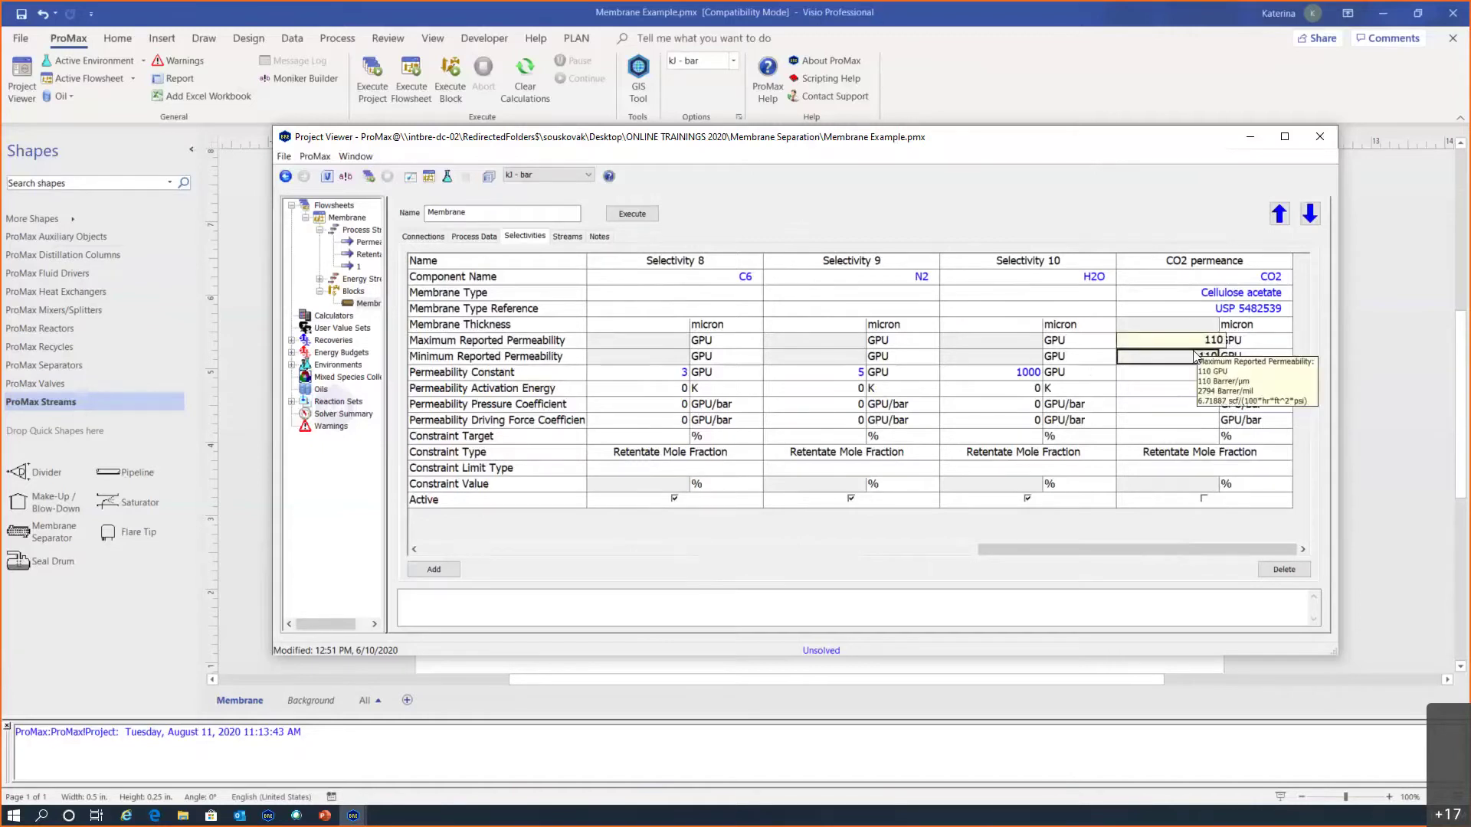
mouse_move(1195, 354)
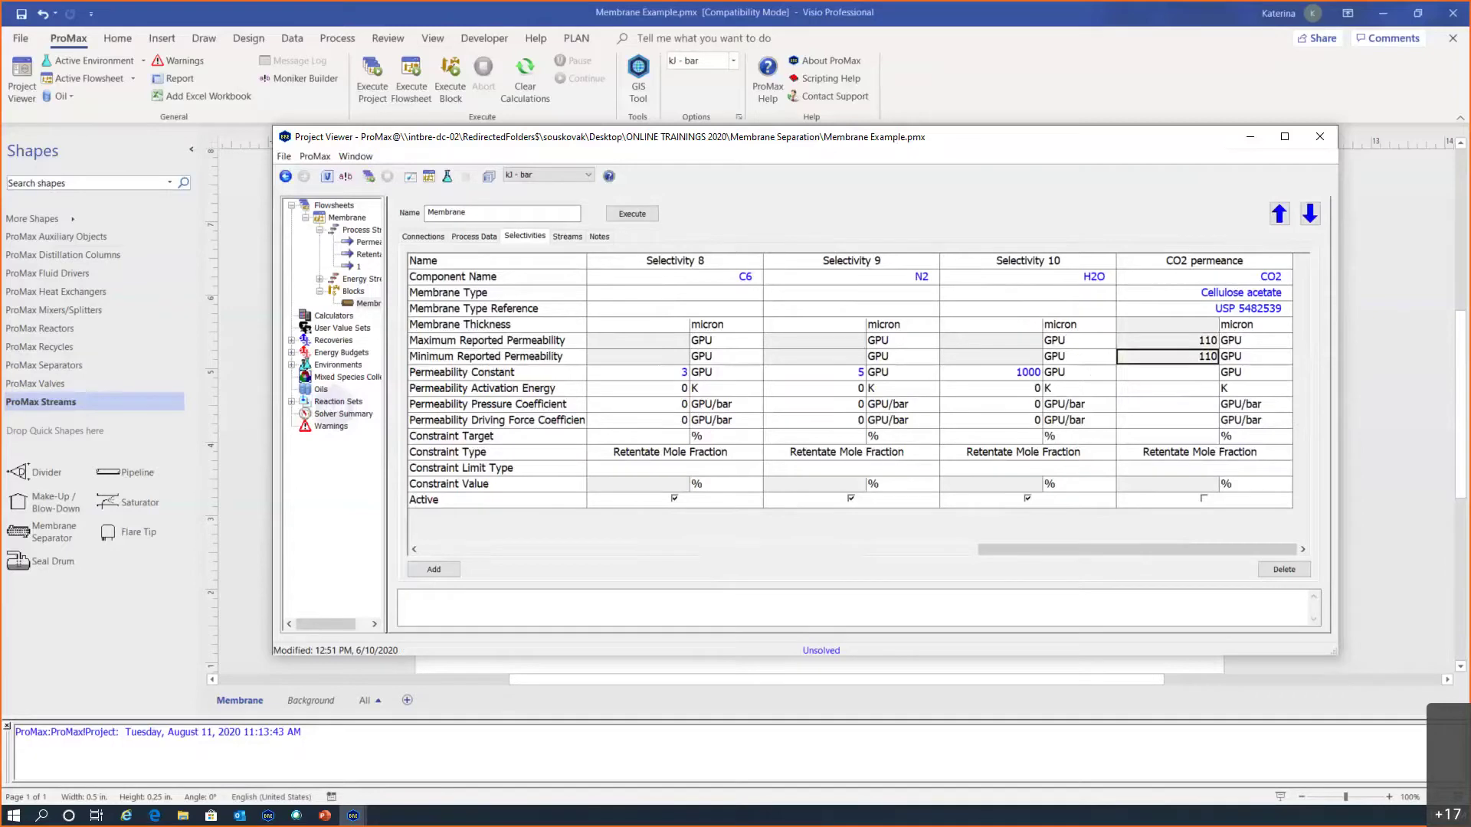
Step: Switch to the browser and view the USPTO patent number search page for looking up the membrane reference
key(alt+Tab)
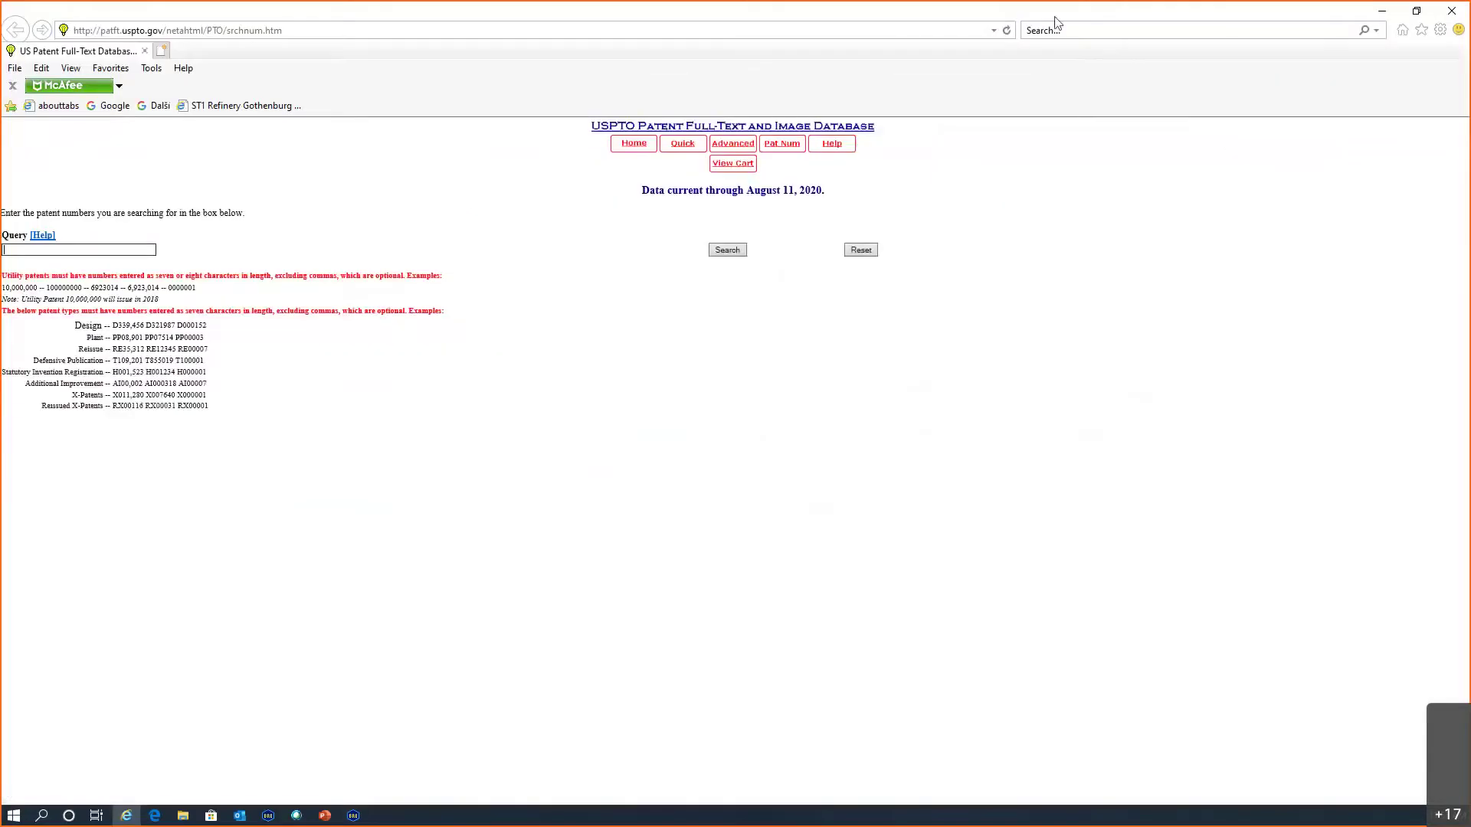
key(super+Down)
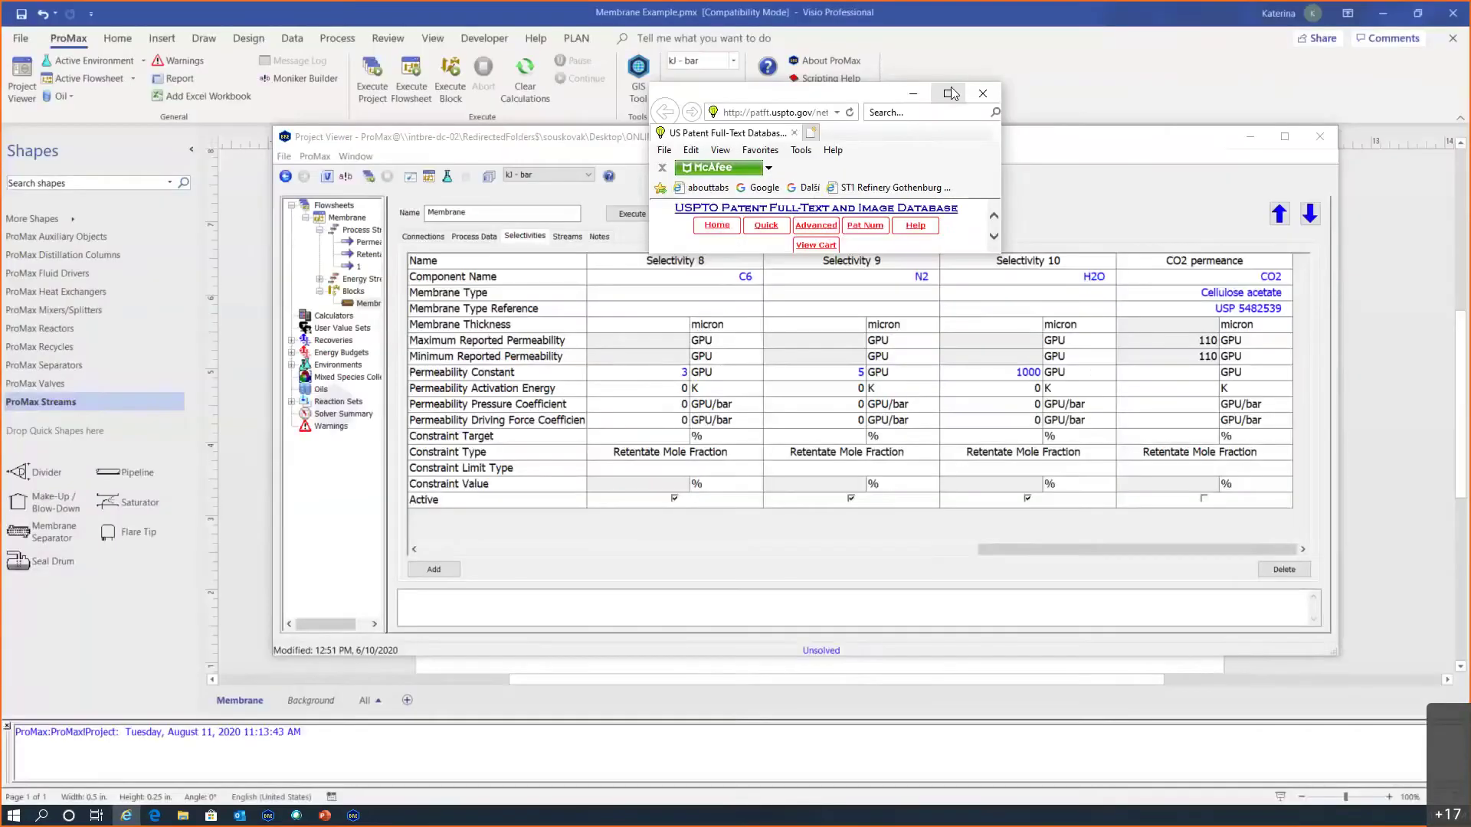
click(946, 95)
click(298, 29)
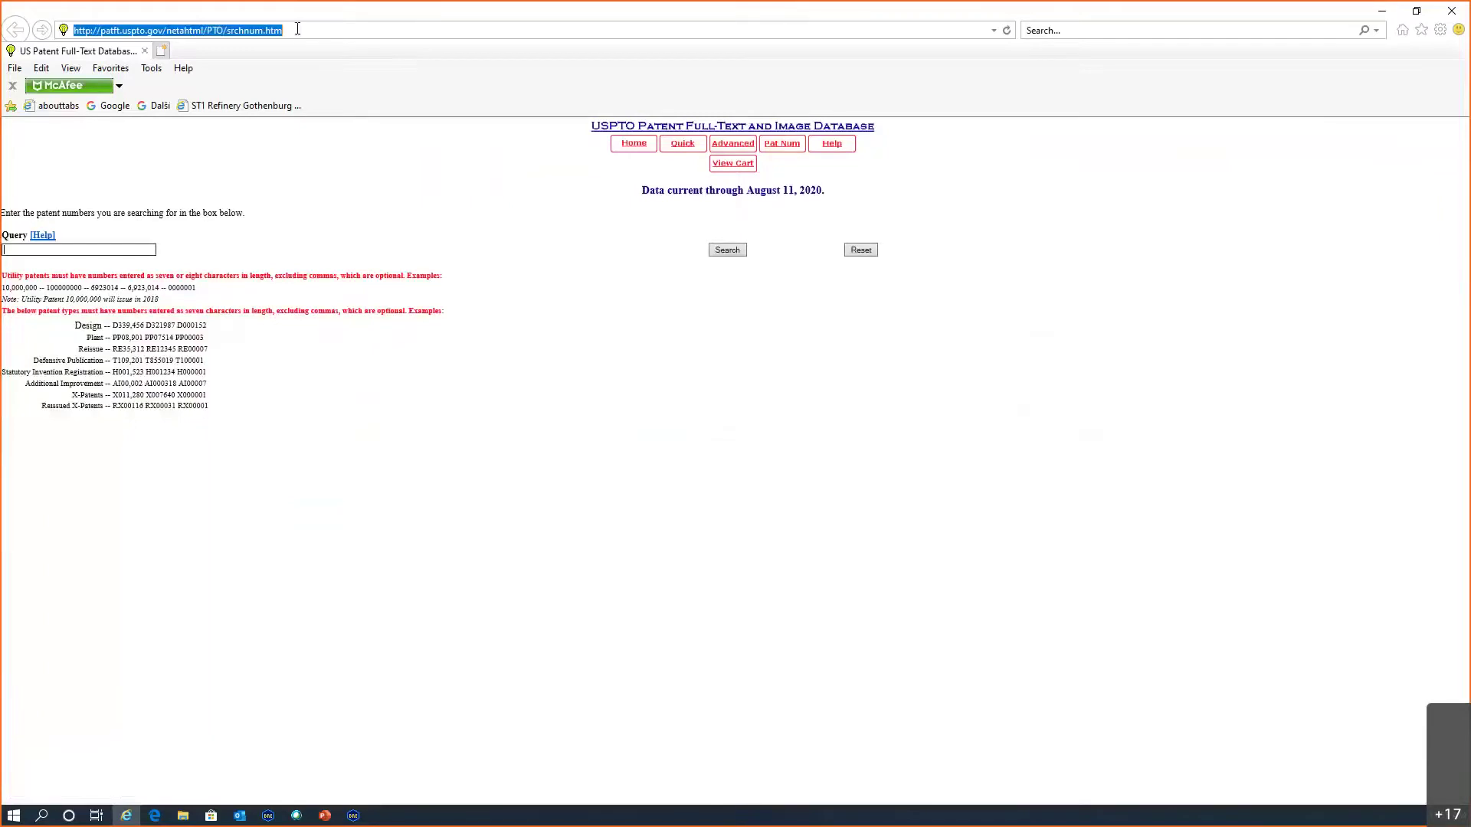
click(1376, 10)
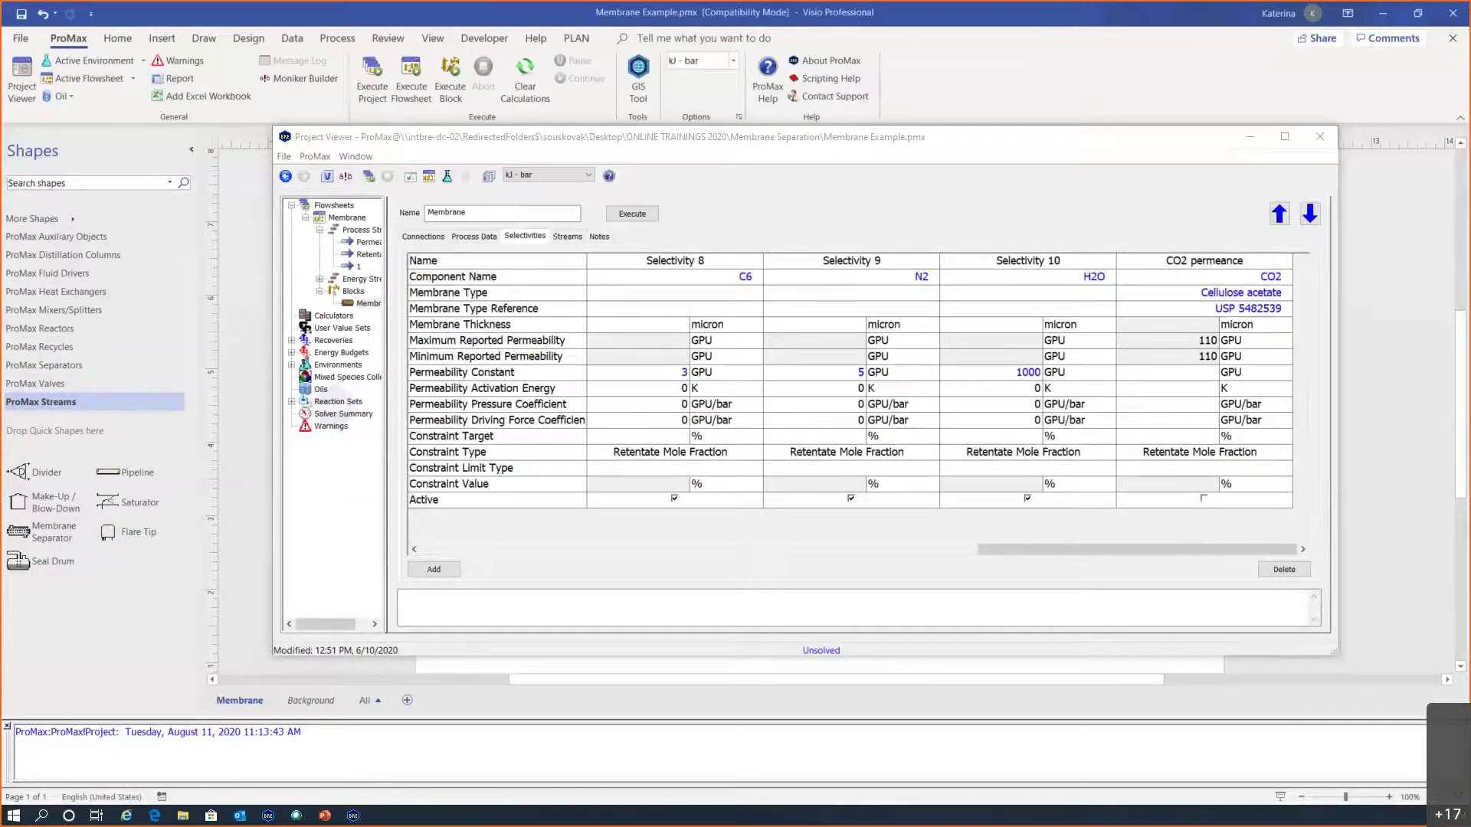
key(alt+Tab)
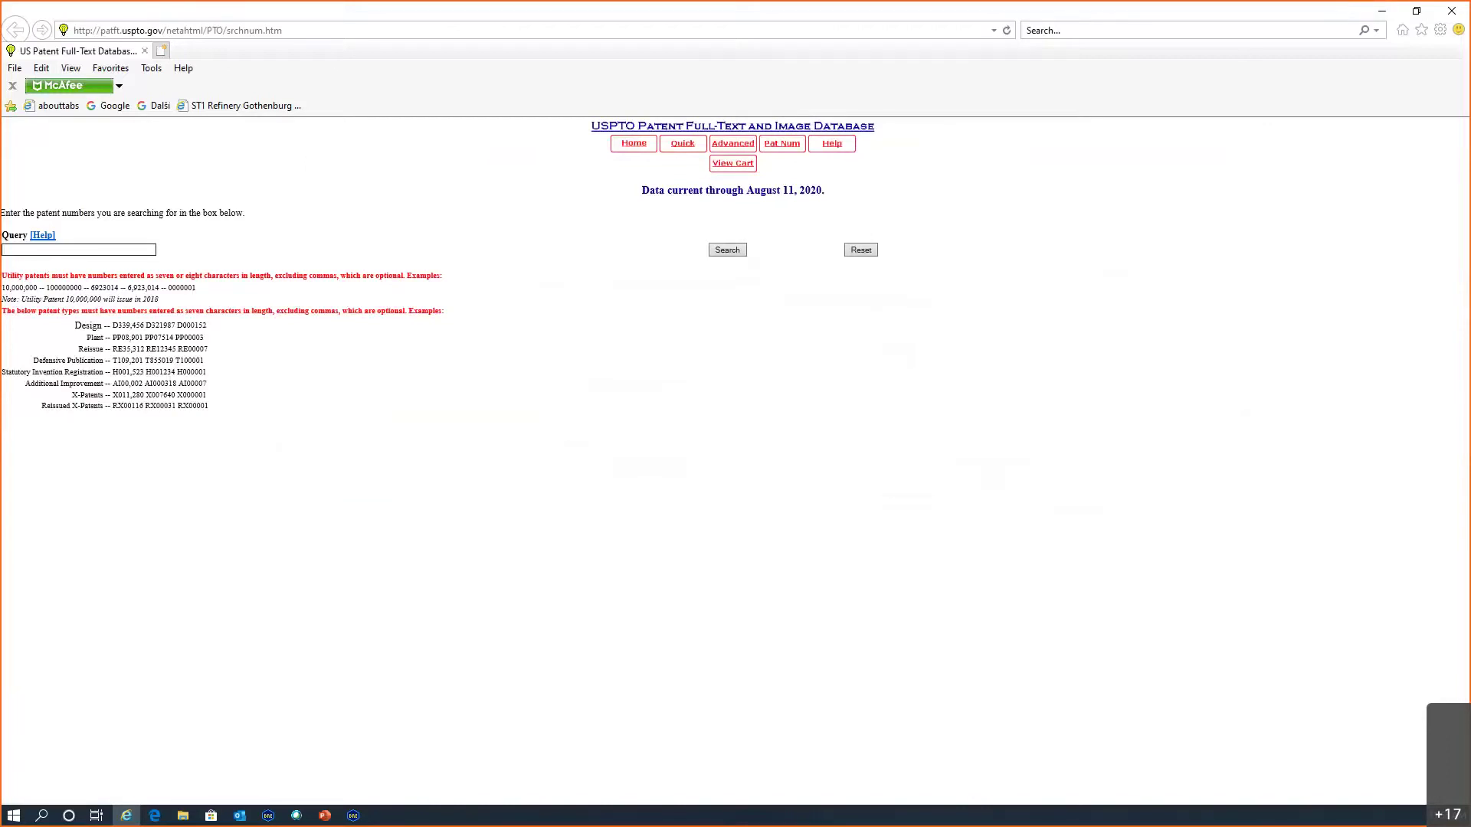
Step: Search the USPTO database for patent 5482539, examine its description for membrane permeability data, and return to the membrane's selectivities
key(alt+Tab)
click(727, 252)
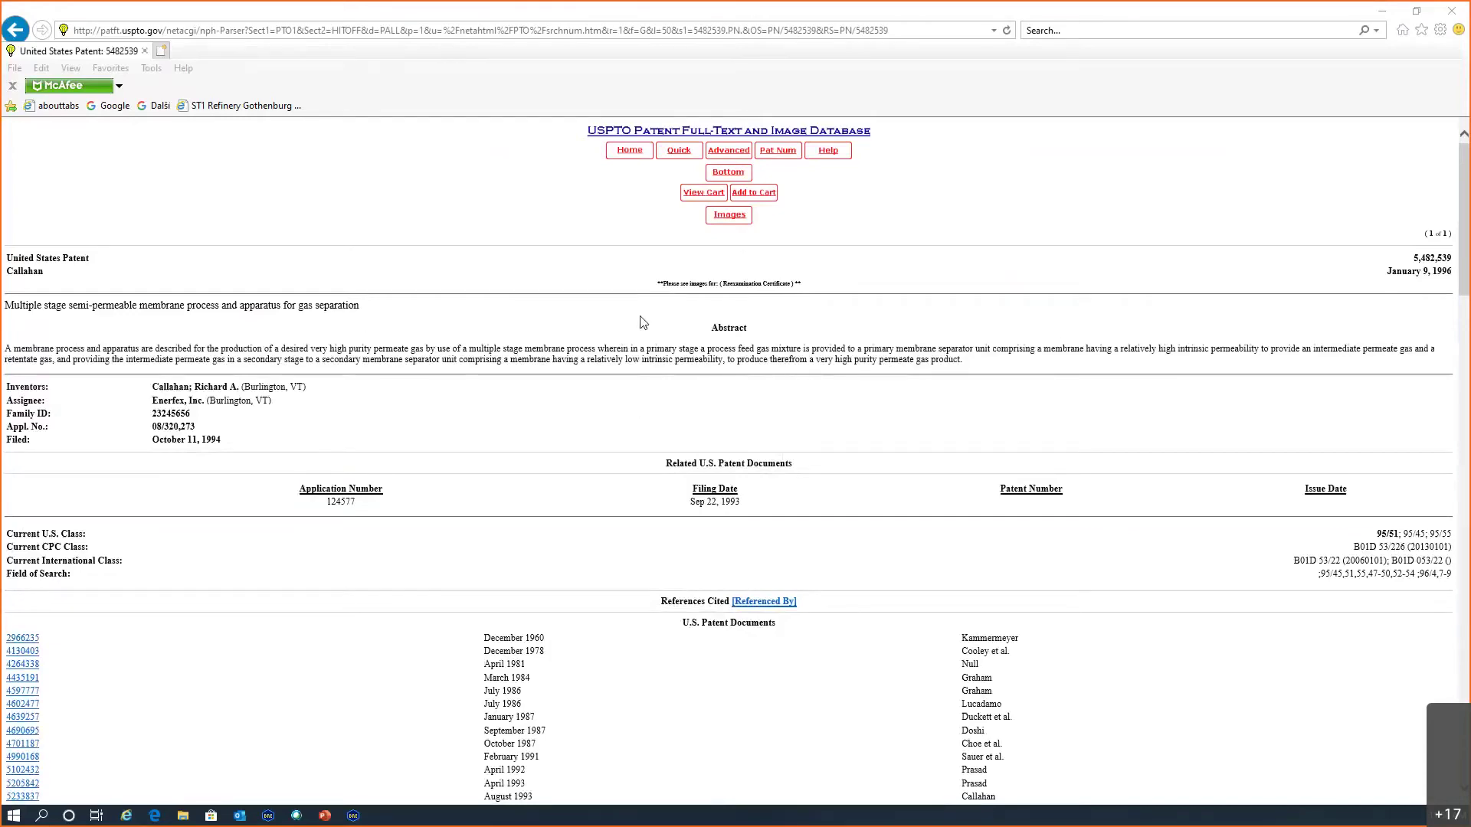
scroll(712, 385, down, 3)
scroll(712, 385, down, 10)
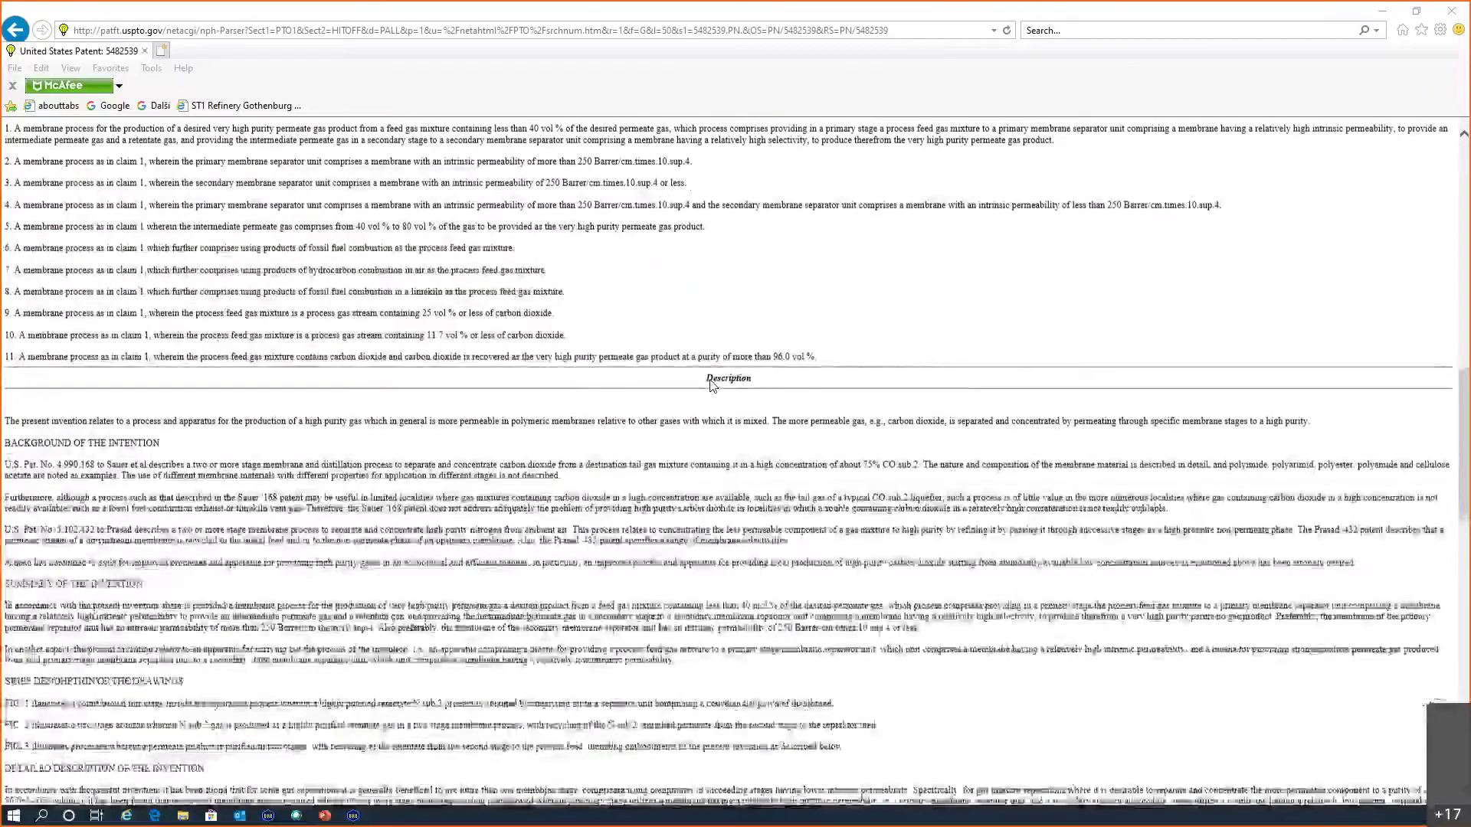
scroll(712, 386, down, 2)
scroll(713, 385, down, 6)
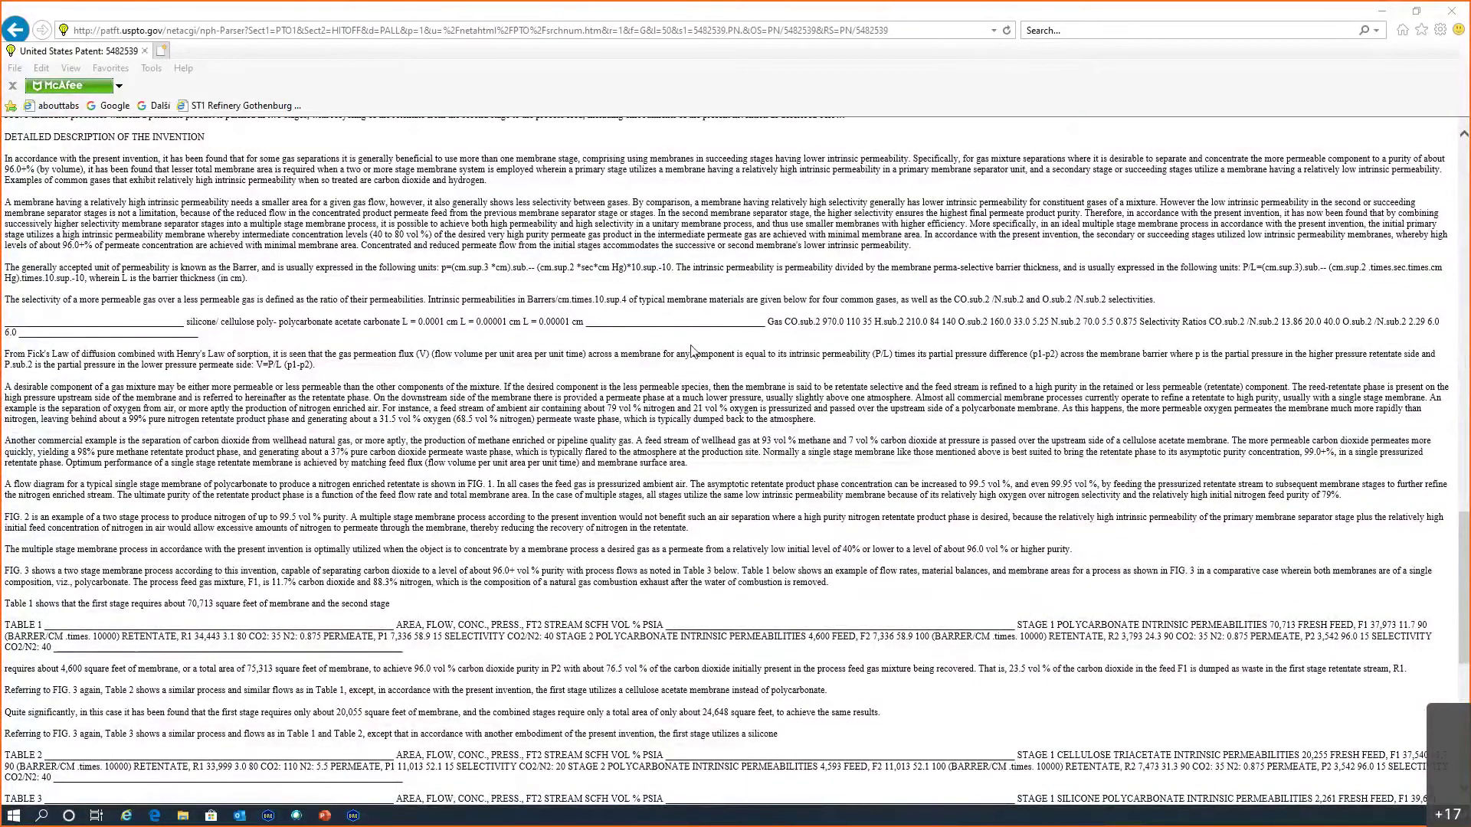
scroll(692, 351, up, 7)
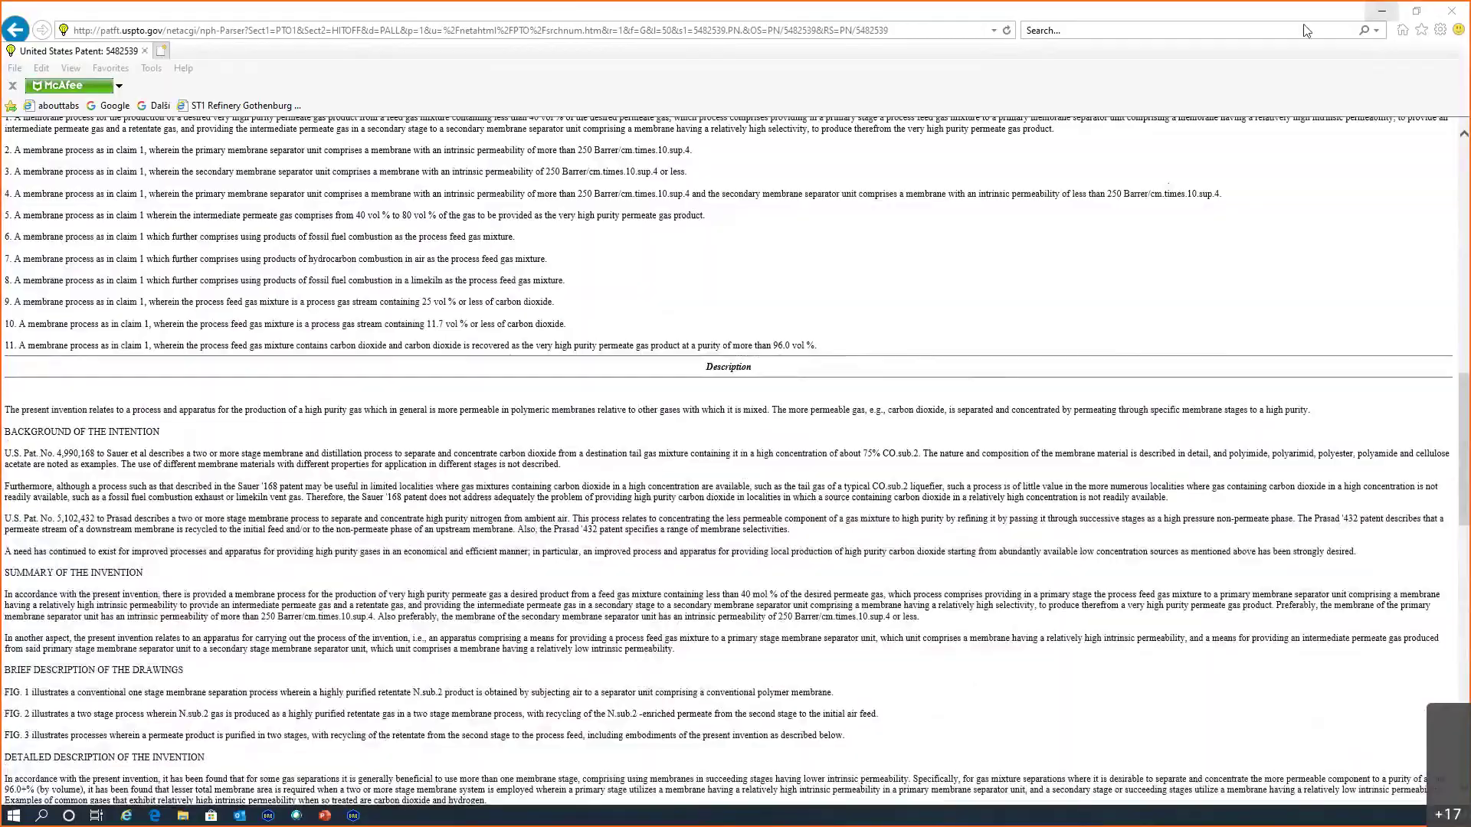
click(1381, 11)
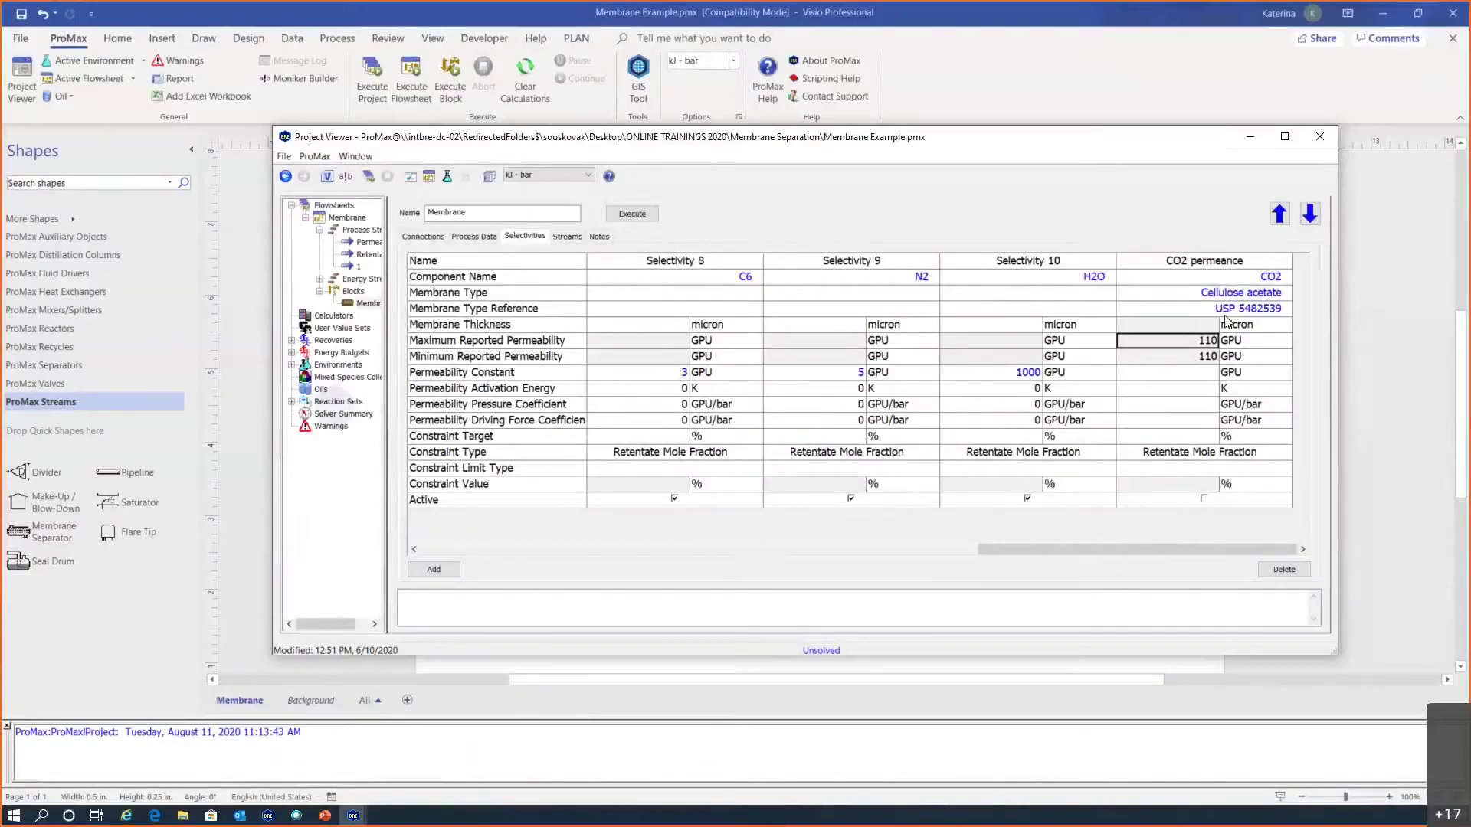
Step: Open the help for Membrane Separator Specifications from the CO2 permeance selectivity's membrane thickness and read the Selectivities section
click(1178, 310)
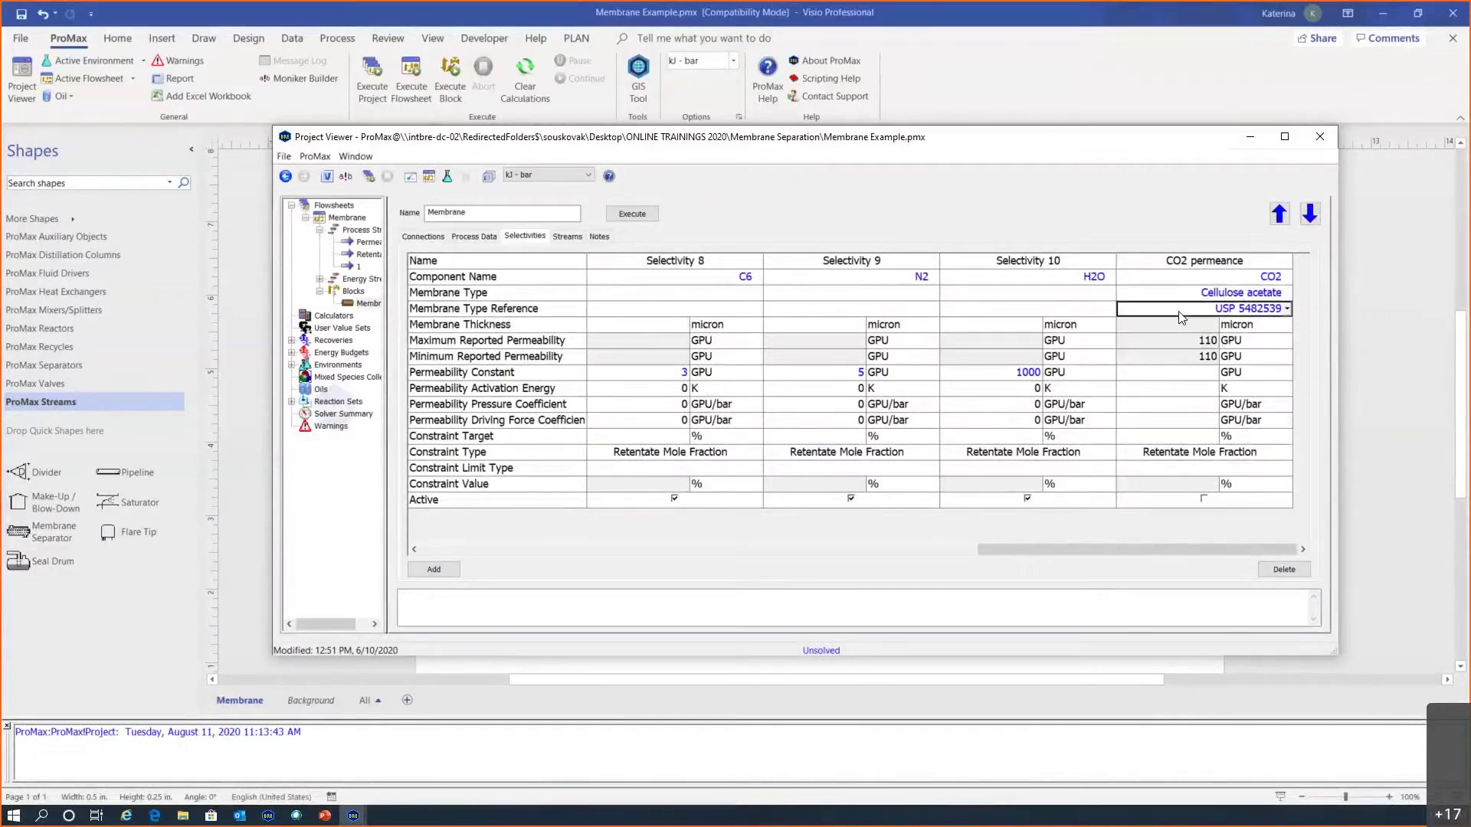
click(1177, 328)
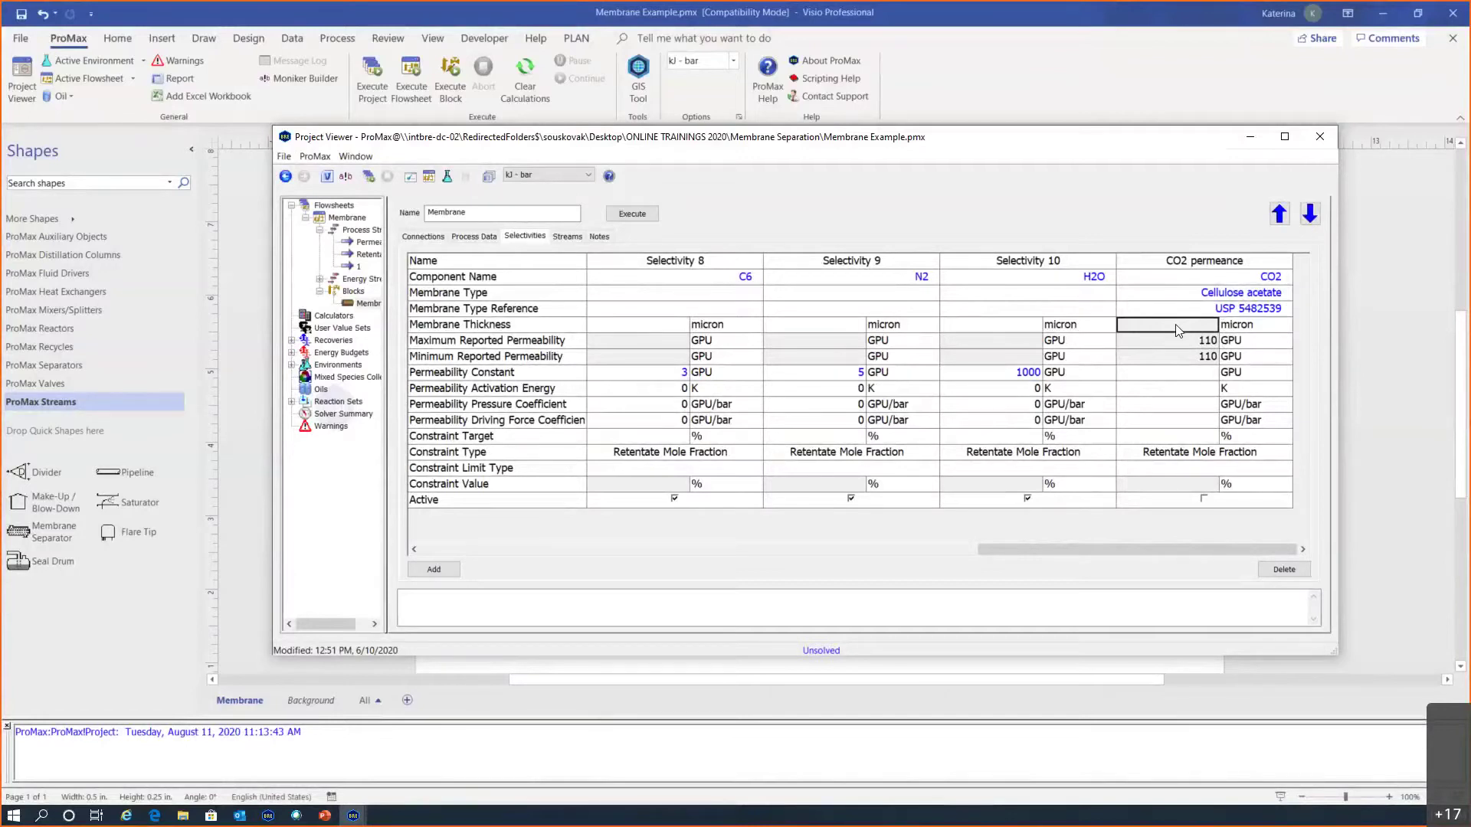
click(1174, 324)
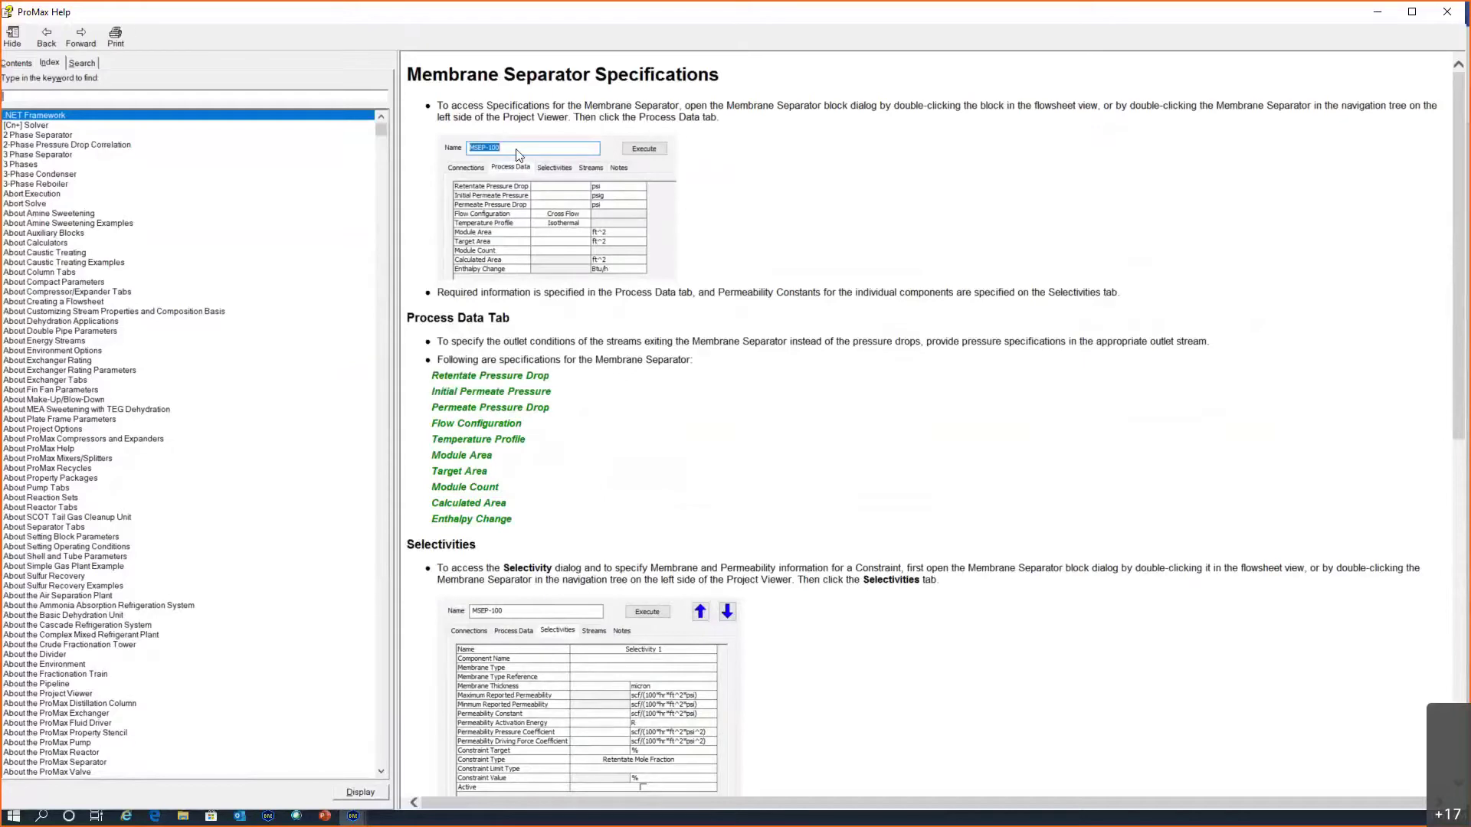
scroll(763, 283, down, 7)
scroll(536, 268, up, 3)
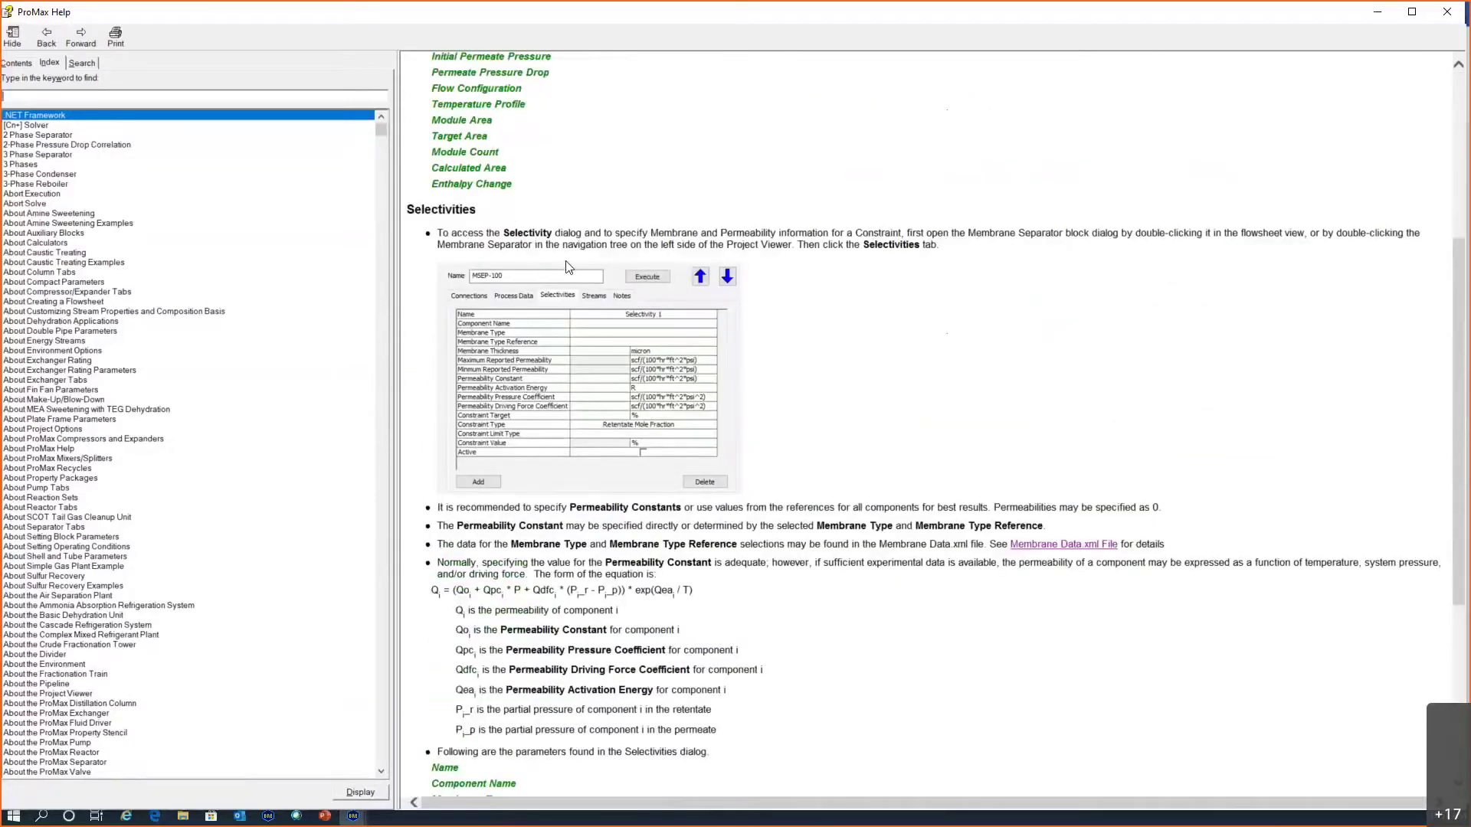
scroll(727, 450, down, 3)
scroll(727, 450, down, 3)
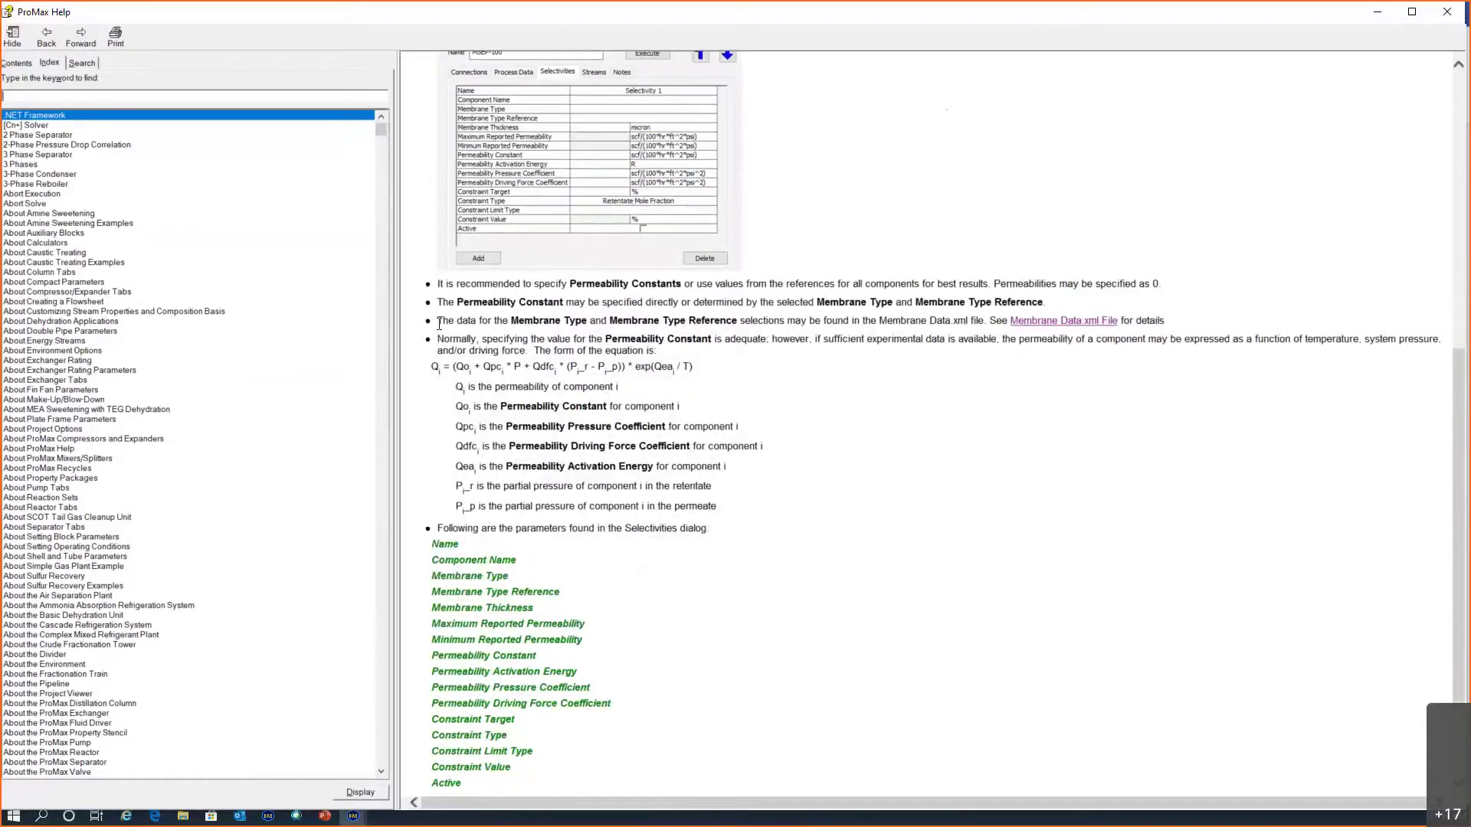
Step: Follow the help link to the Membrane Data.xml File topic, read how membrane data is defined, and return to the selectivities
drag(439, 323, 584, 327)
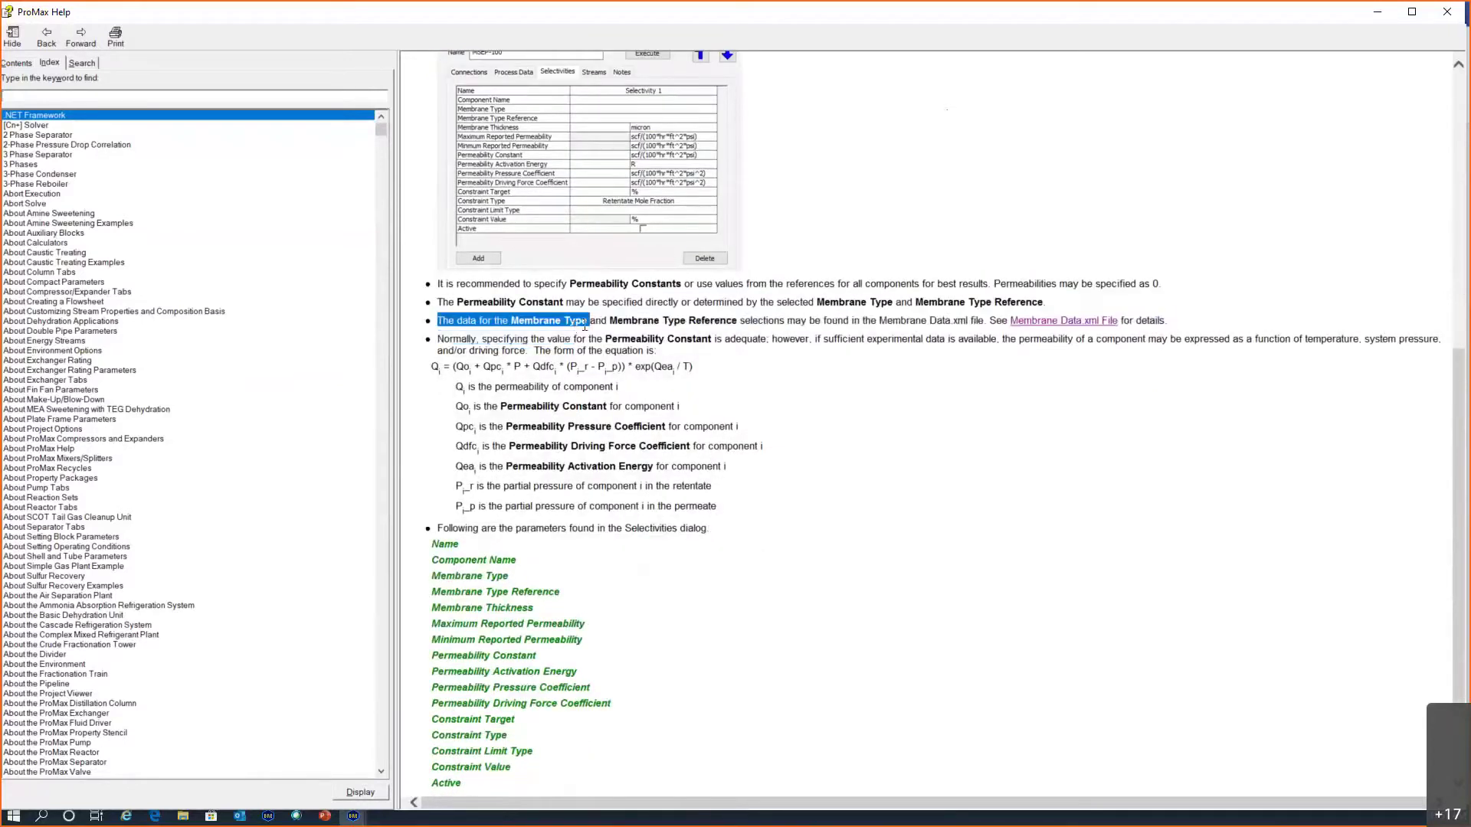
click(477, 328)
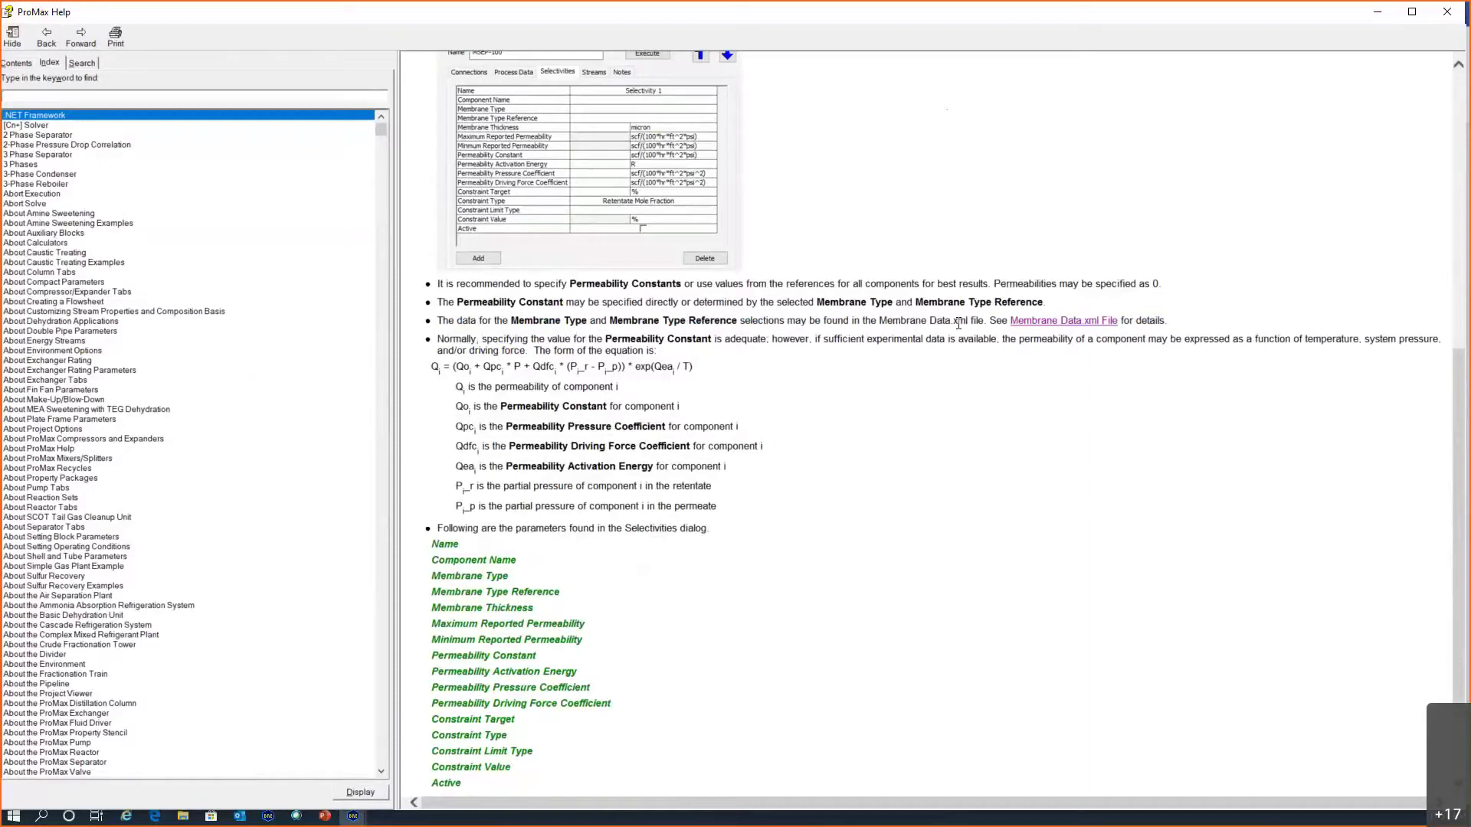
click(1061, 321)
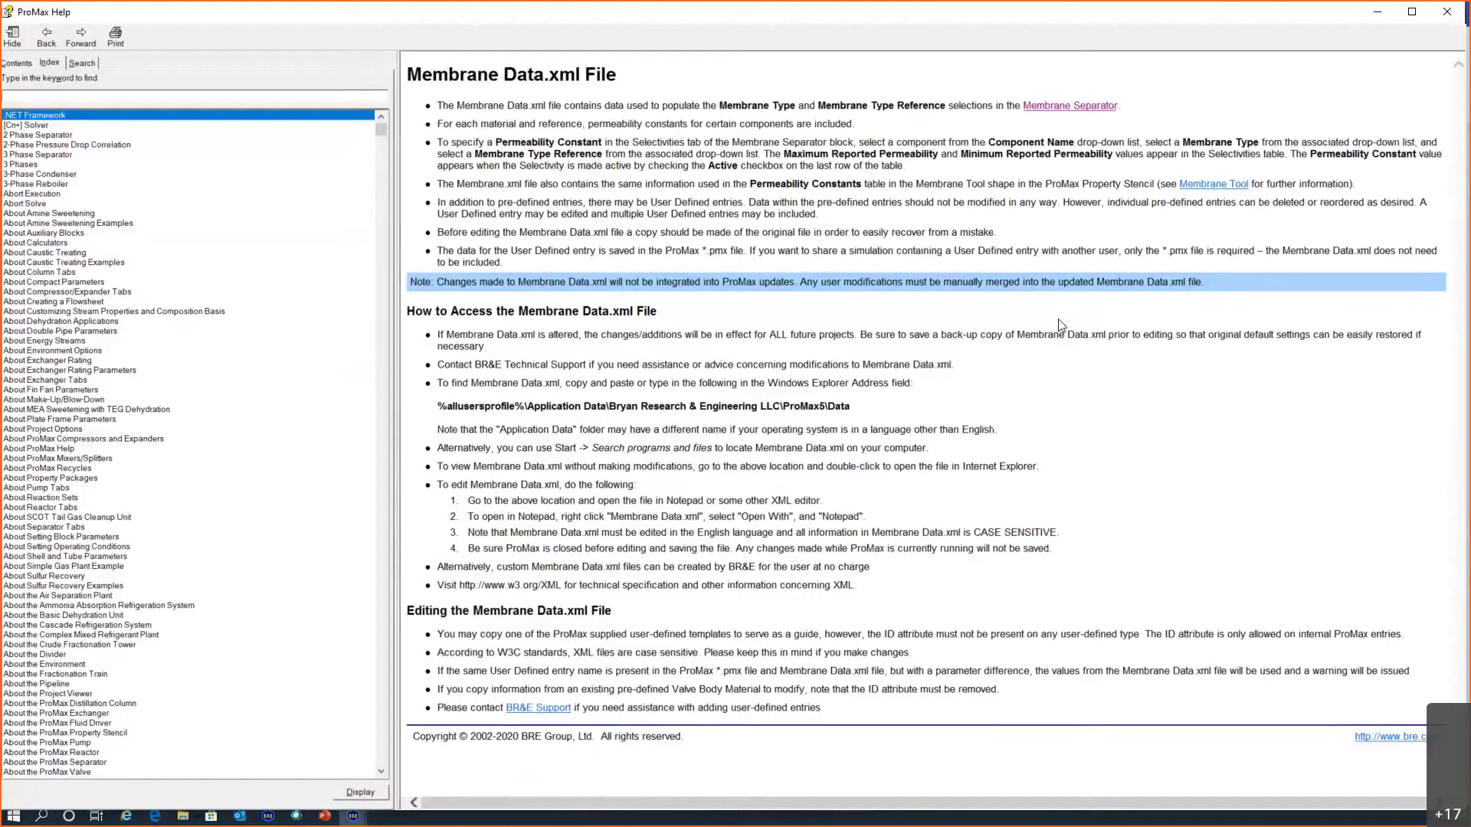
click(1378, 12)
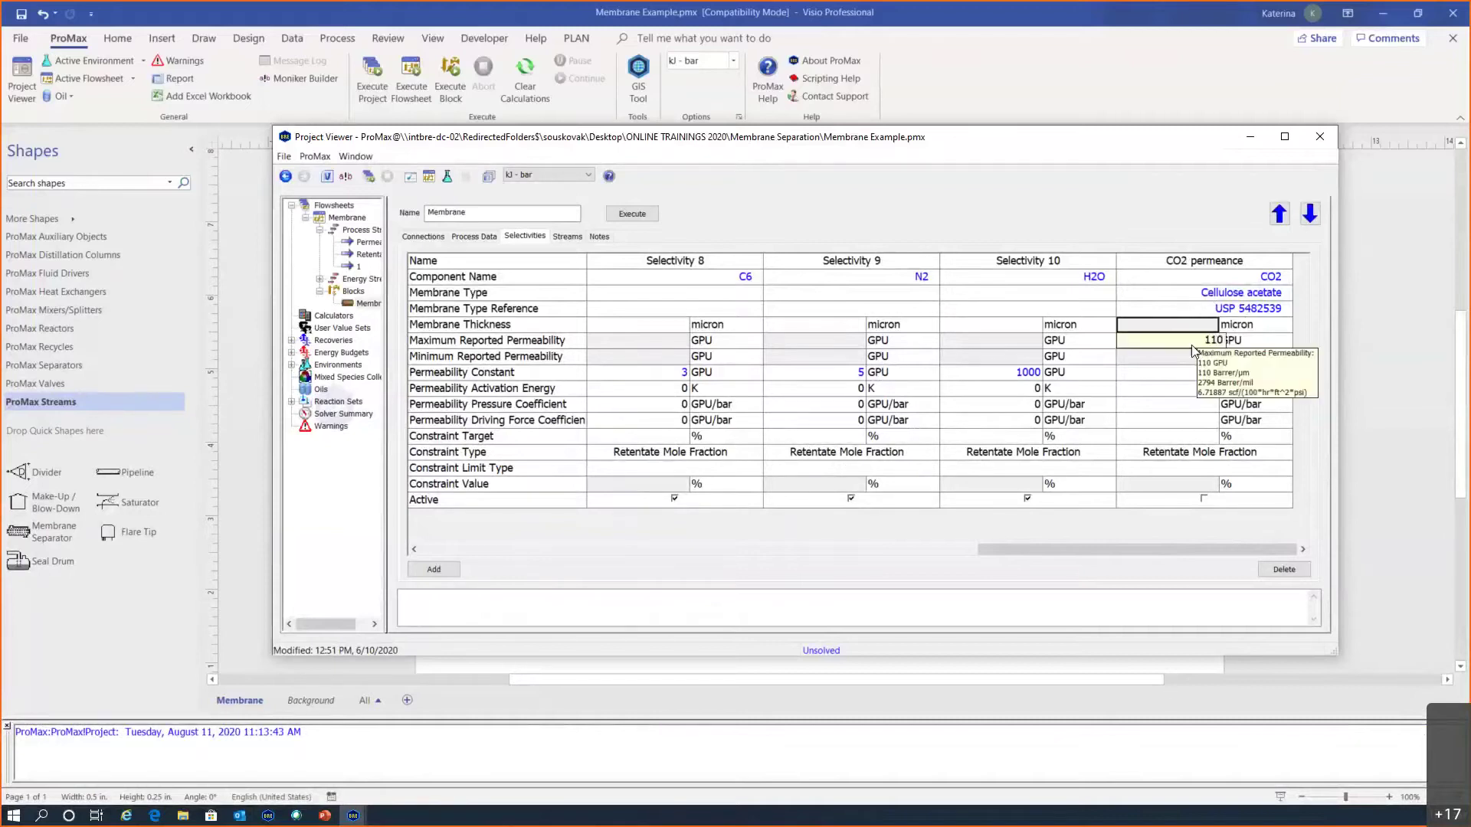
Step: Activate the CO2 permeance selectivity and compare its permeability constant with the maximum and minimum reported permeabilities
mouse_move(1191, 344)
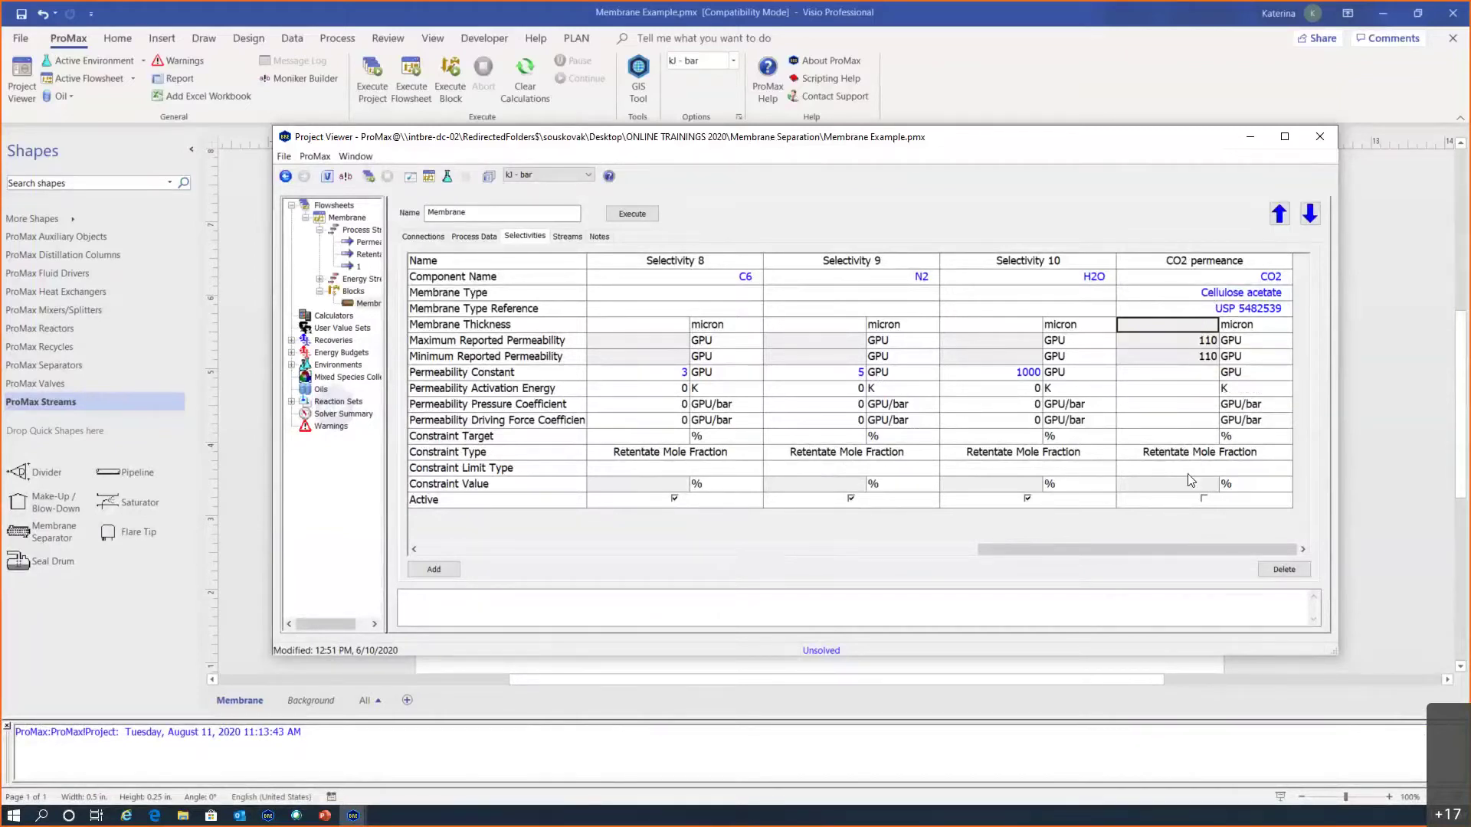
click(1204, 500)
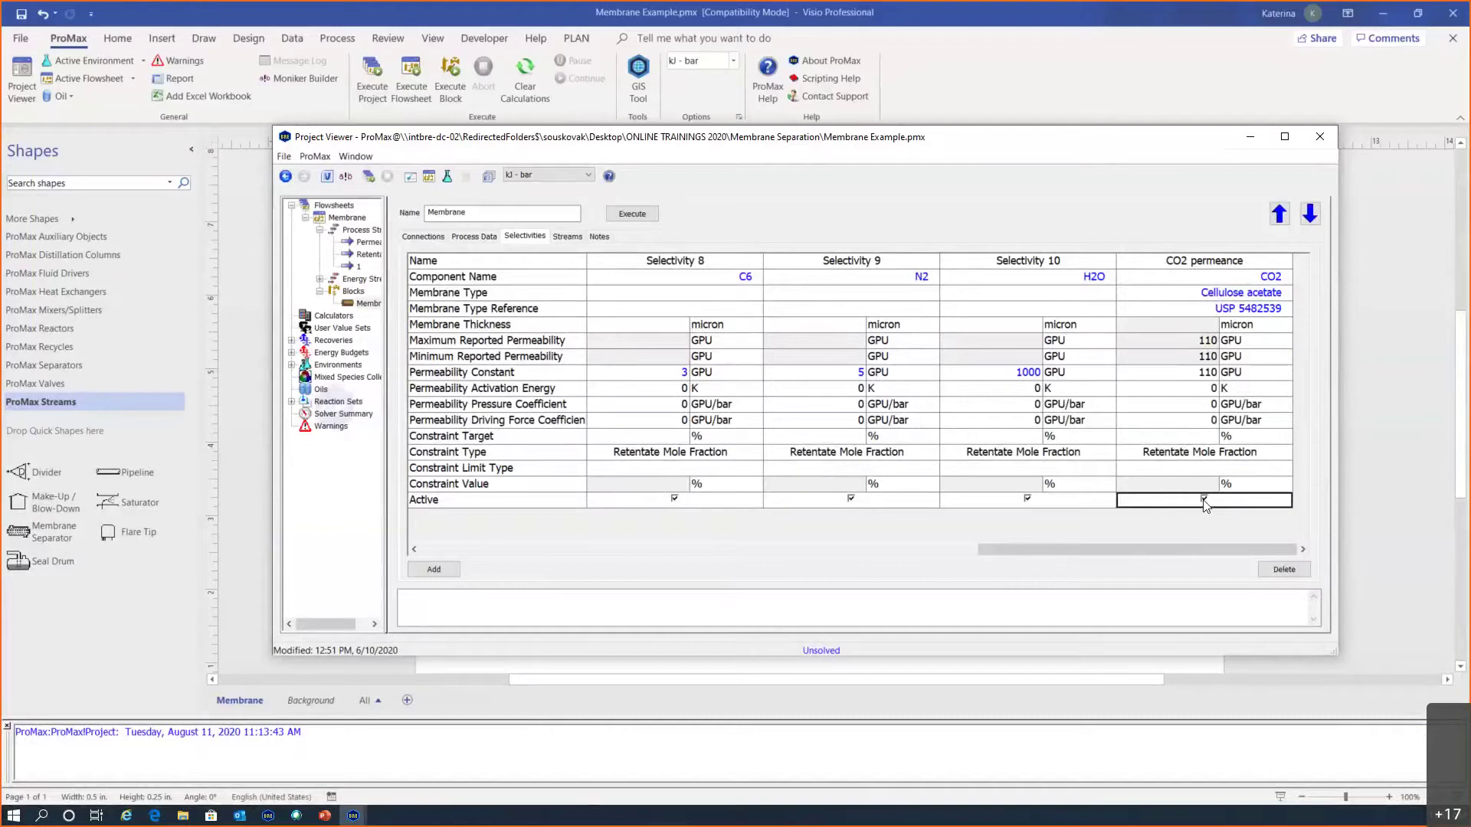
click(1184, 374)
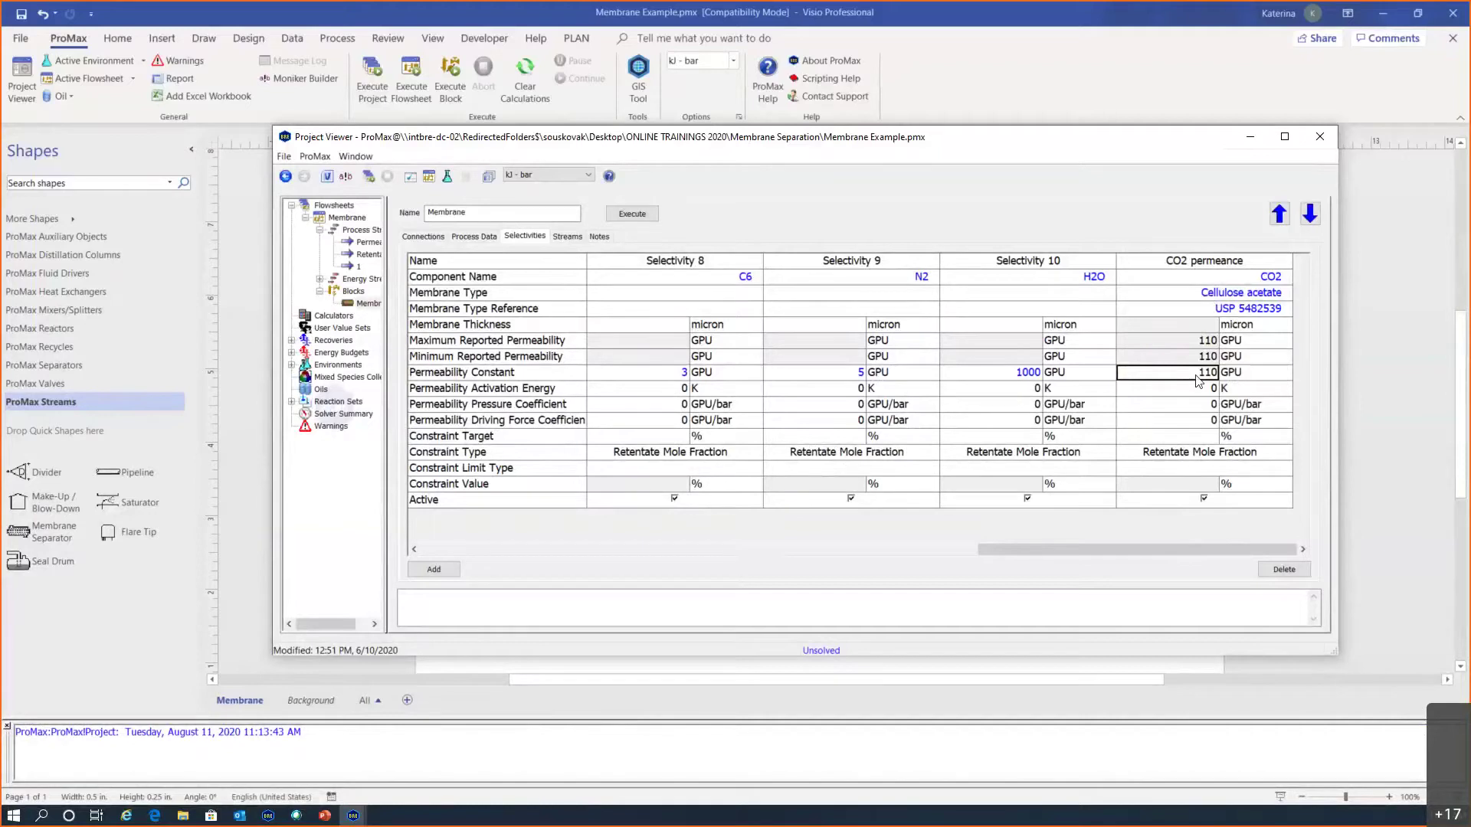
click(1198, 375)
key(Return)
click(1167, 345)
key(Return)
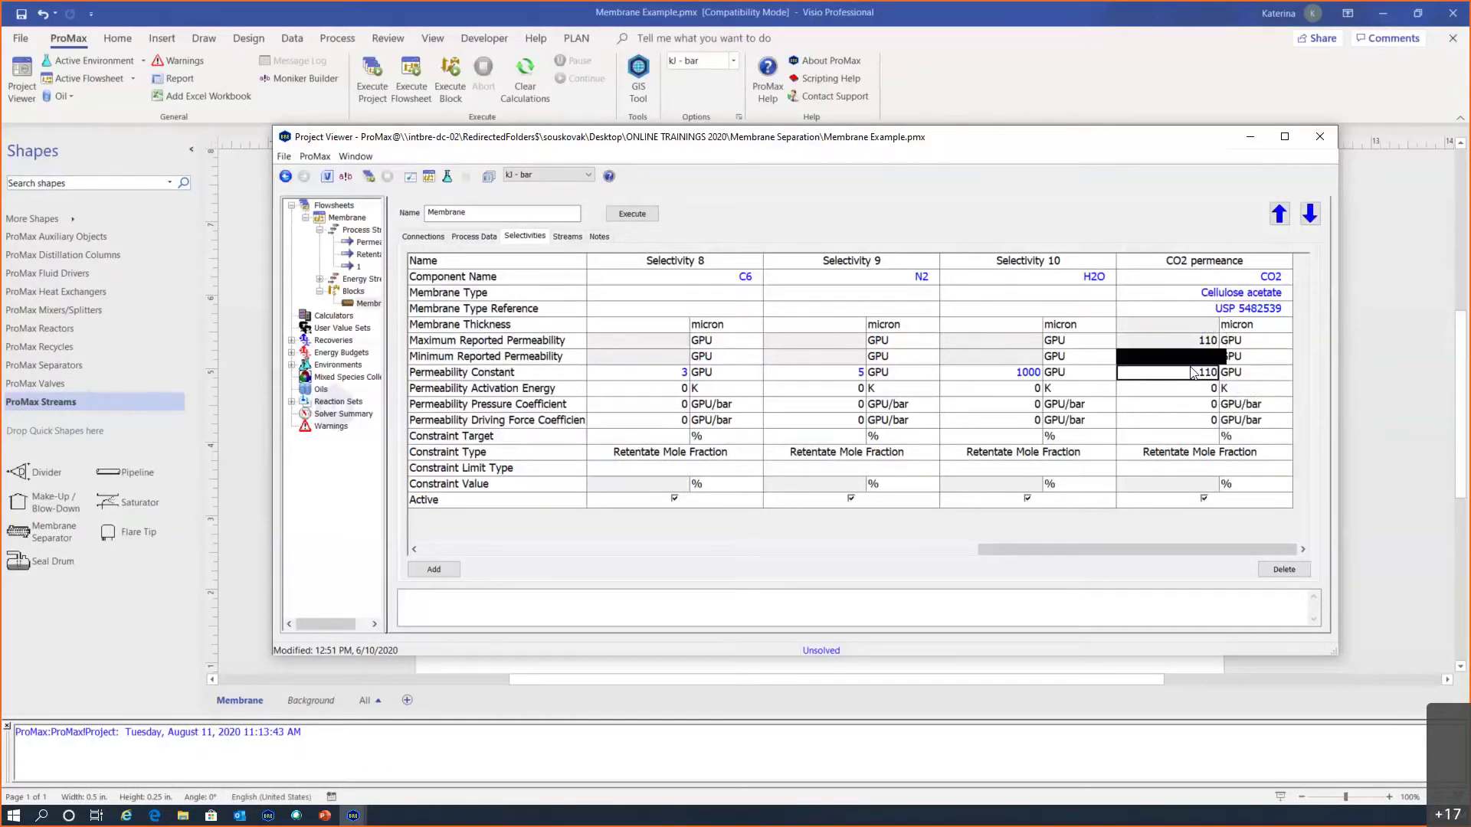
click(1183, 362)
key(Return)
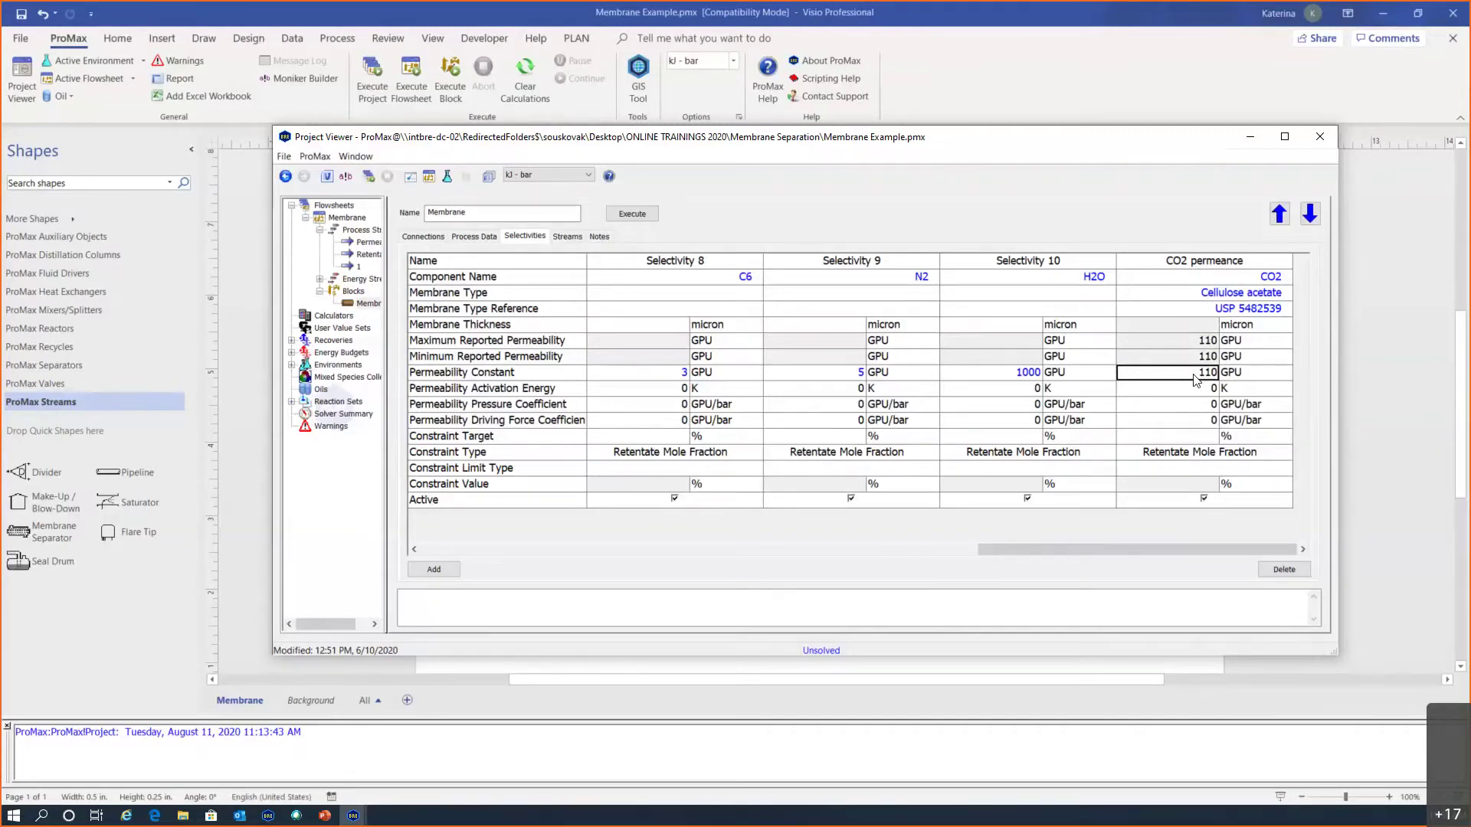
Step: Deactivate the CO2 permeance selectivity and clear its membrane type and membrane type reference
click(1206, 502)
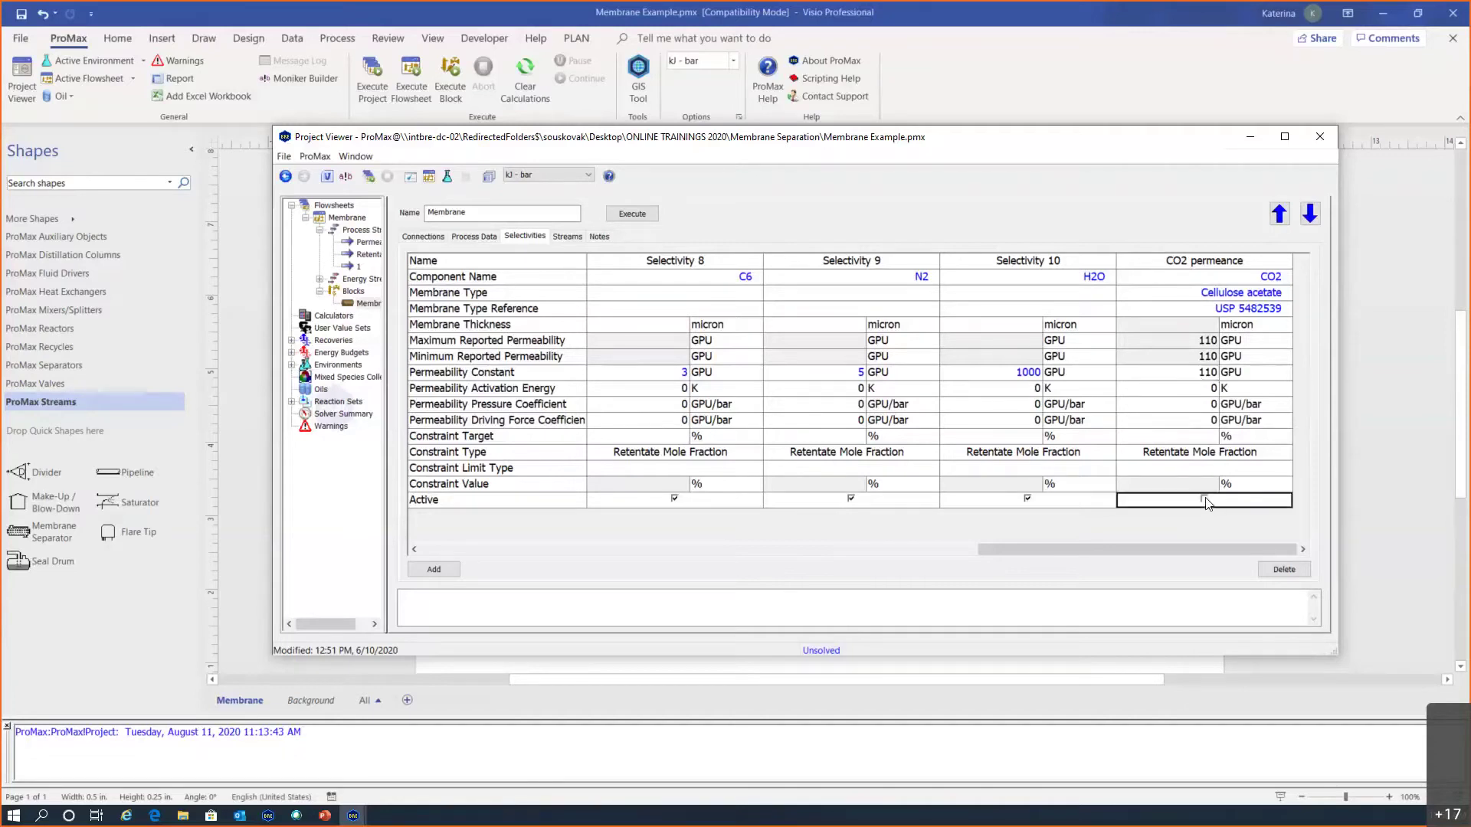
click(1153, 294)
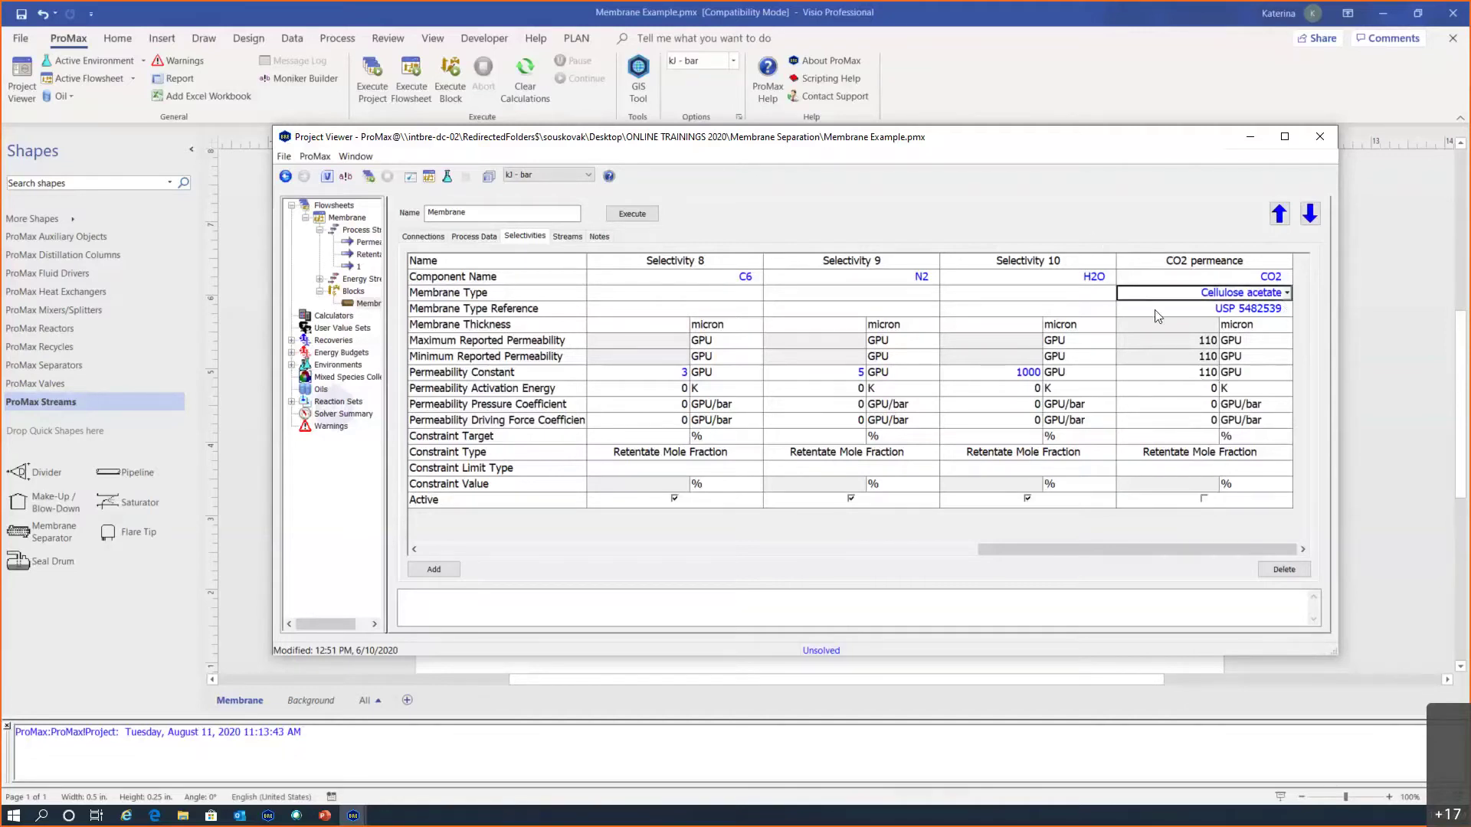
key(Delete)
click(1253, 308)
key(Delete)
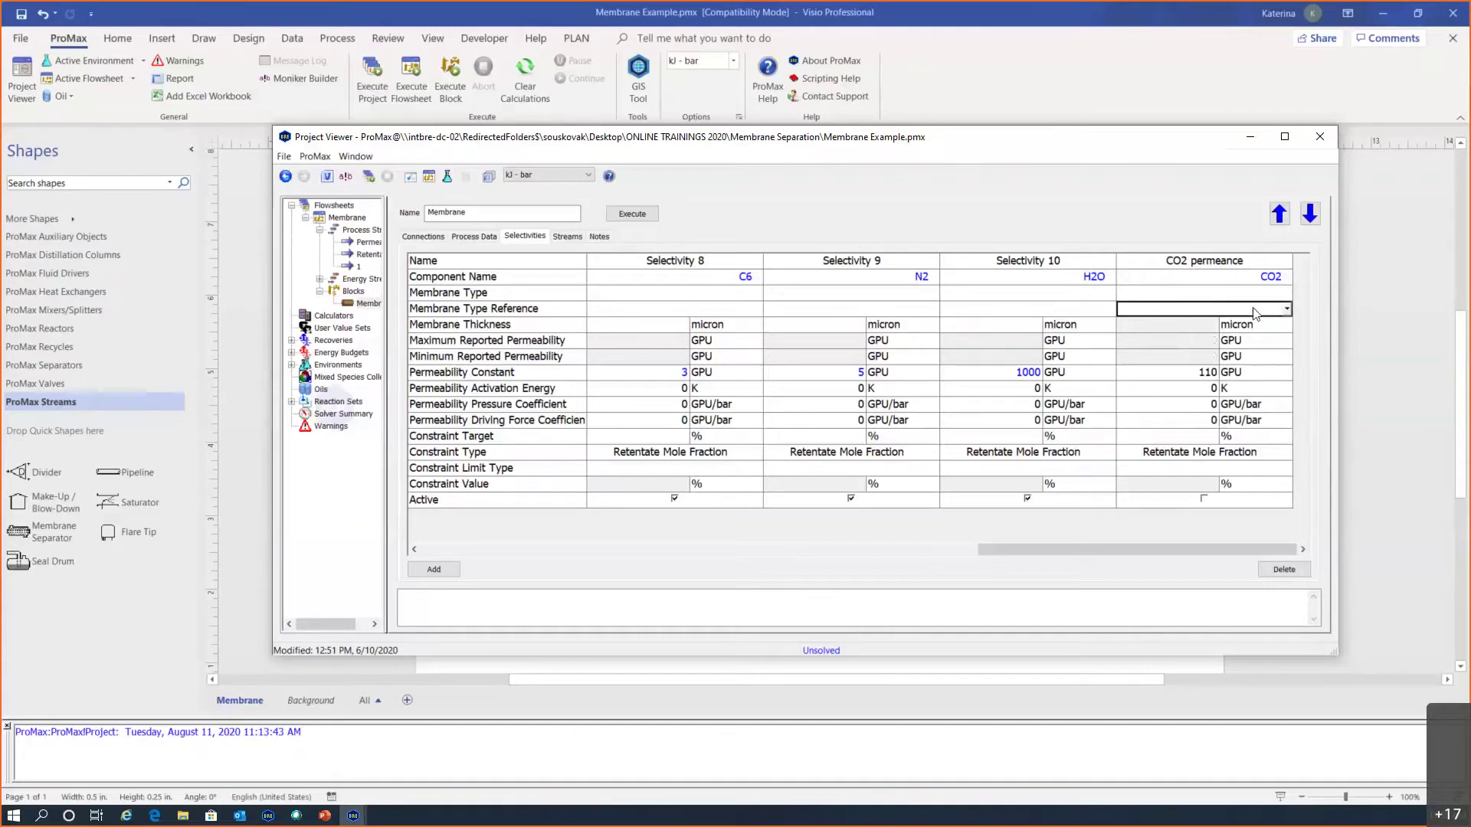
Step: Set the CO2 permeance selectivity's permeability constant to 100 GPU
click(1186, 382)
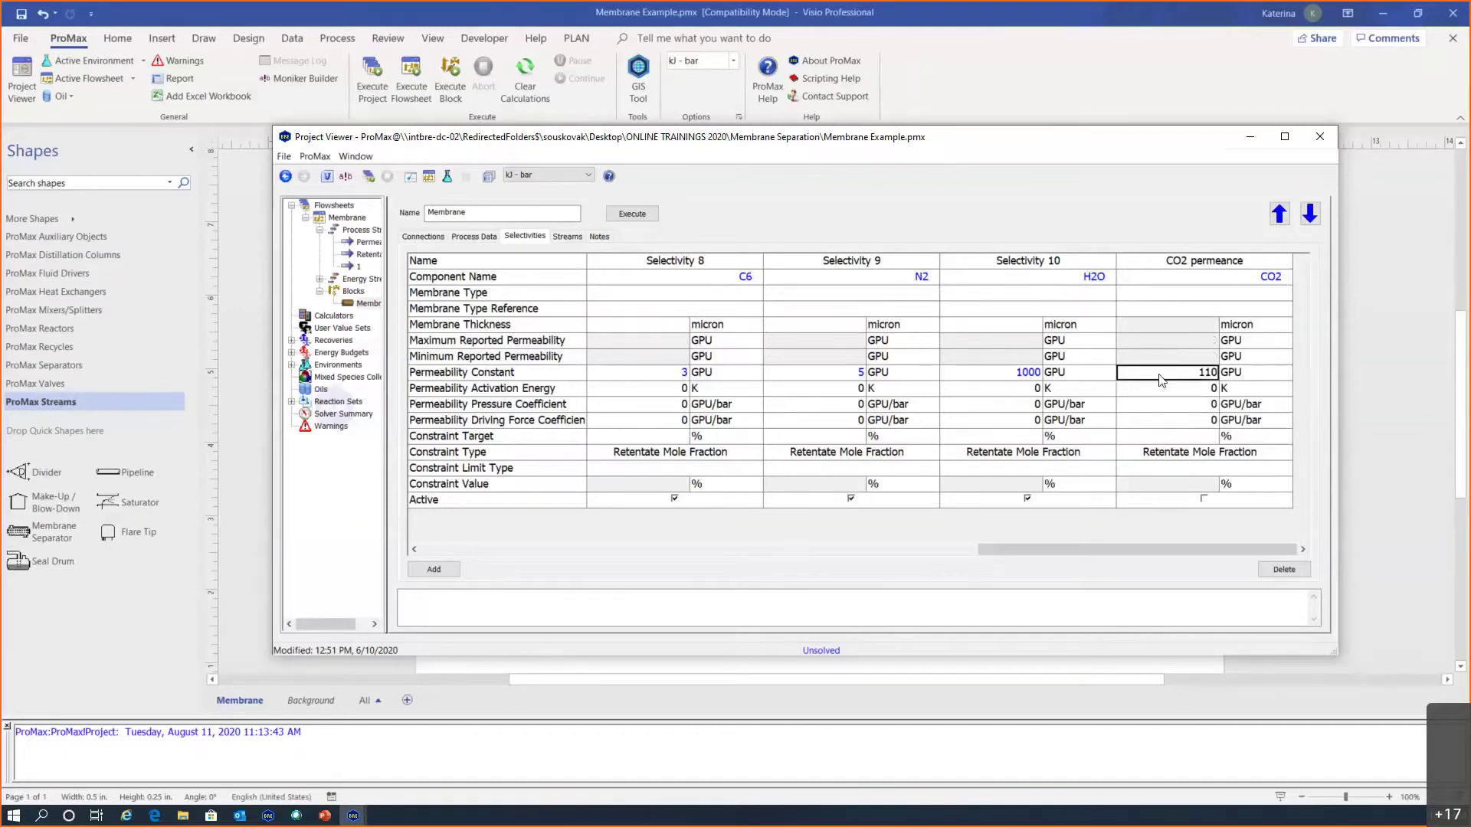
mouse_move(1177, 381)
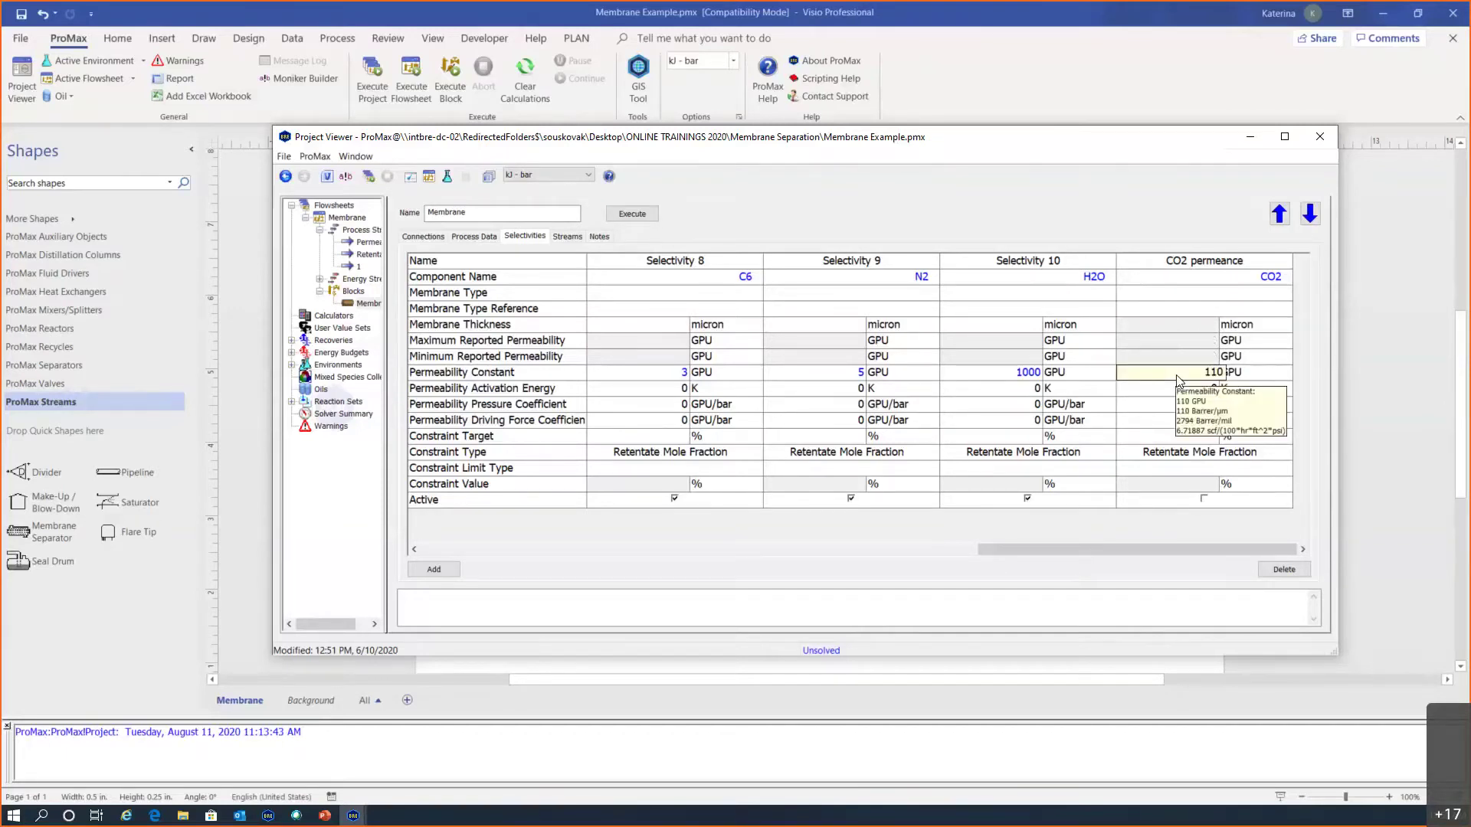
mouse_move(1176, 422)
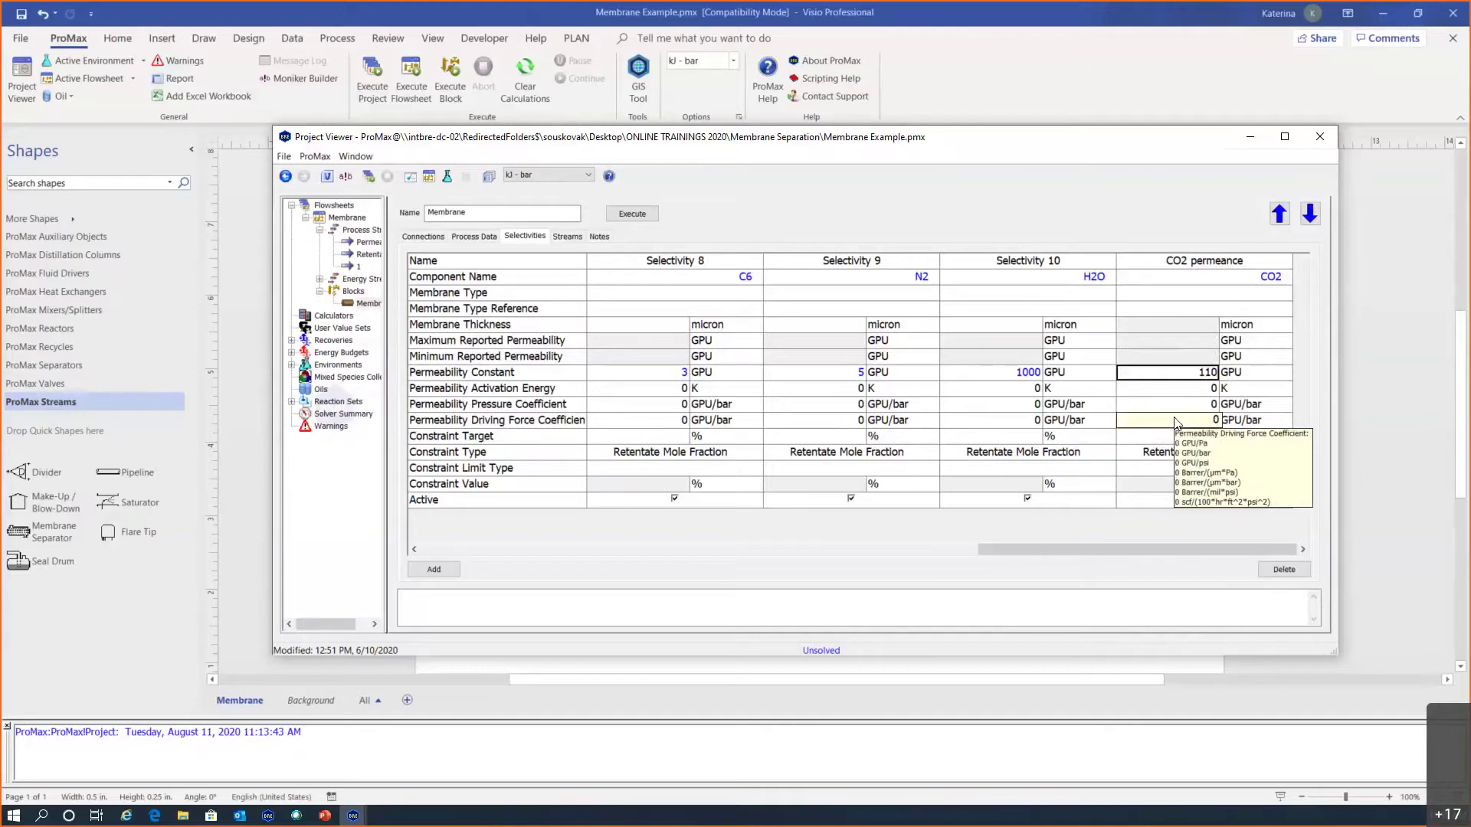
text(1)
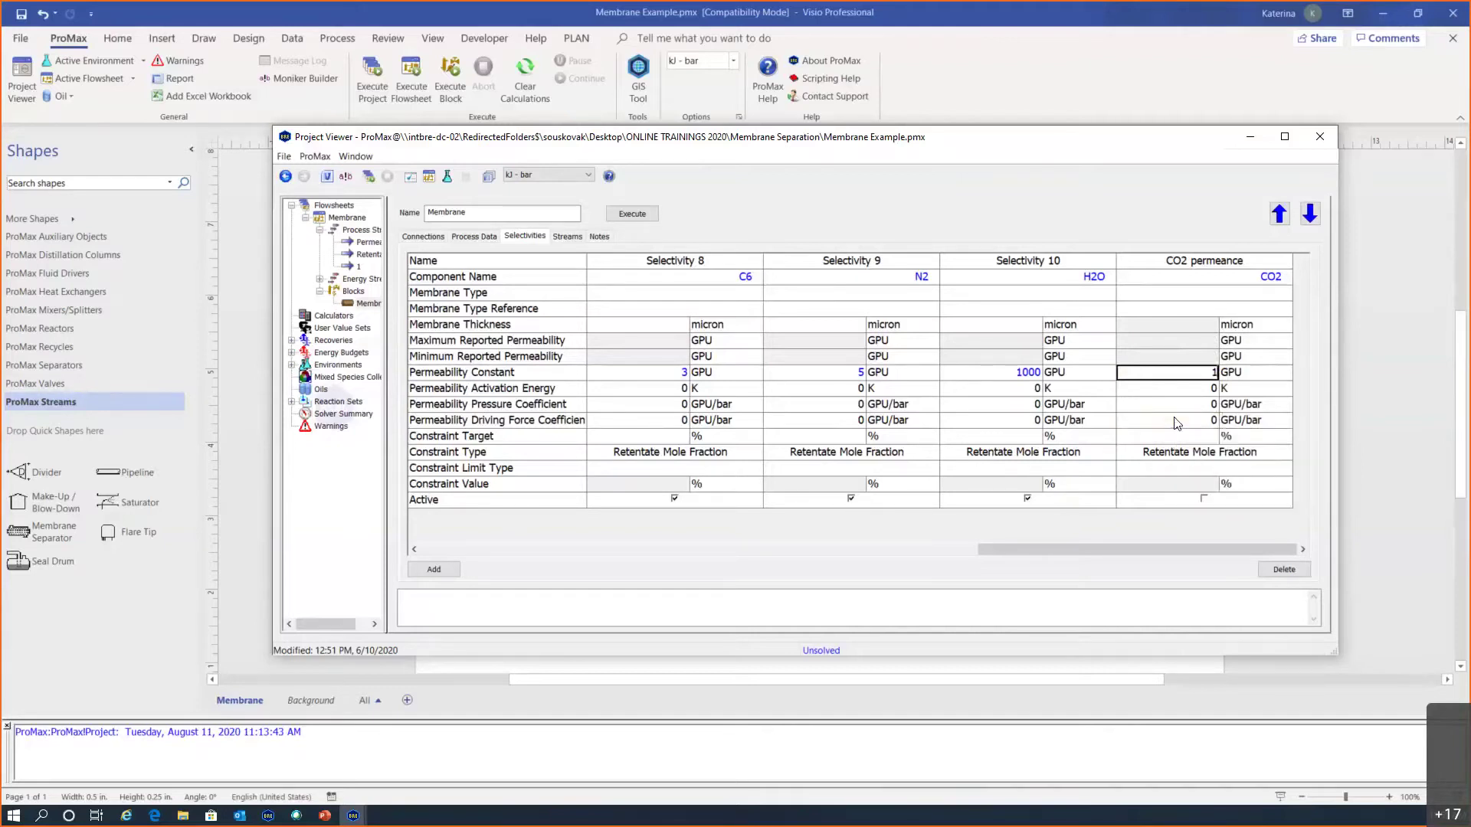
text(00)
key(Return)
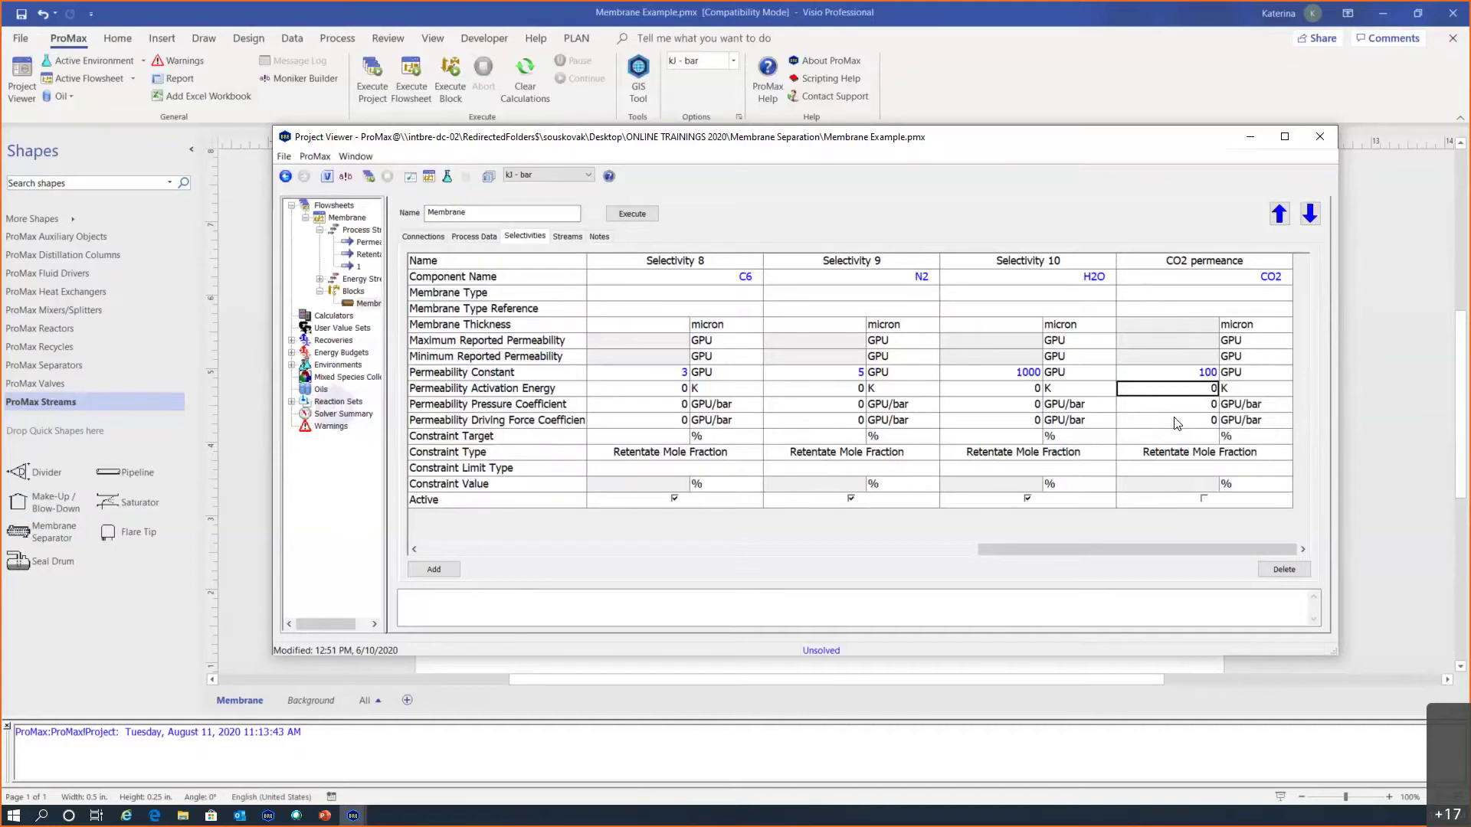
Step: Look up in the help how activation energy, pressure coefficient and driving force coefficient enter the permeability equation, and return to the selectivities
click(504, 392)
click(506, 404)
click(508, 421)
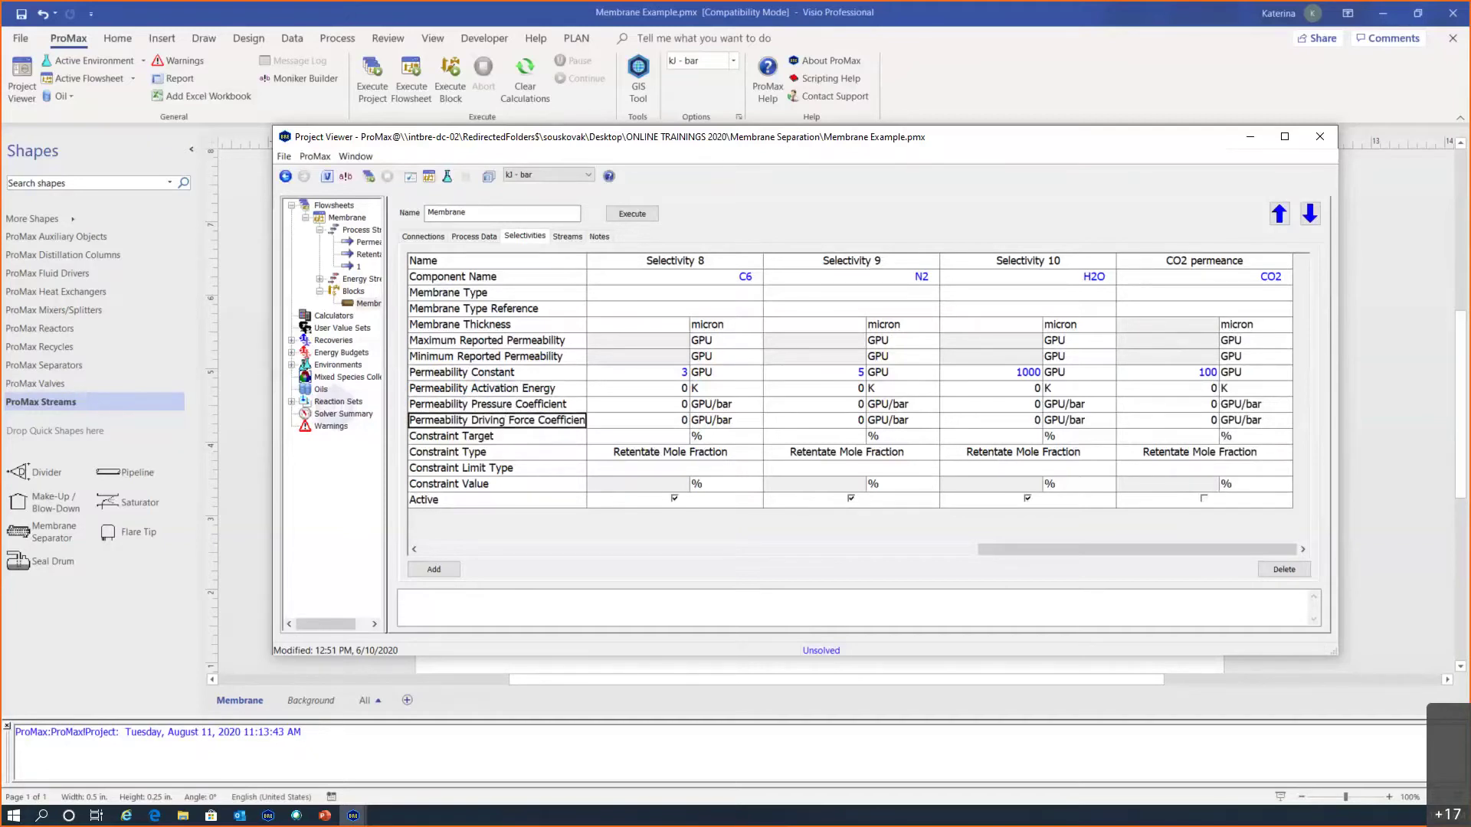
key(F1)
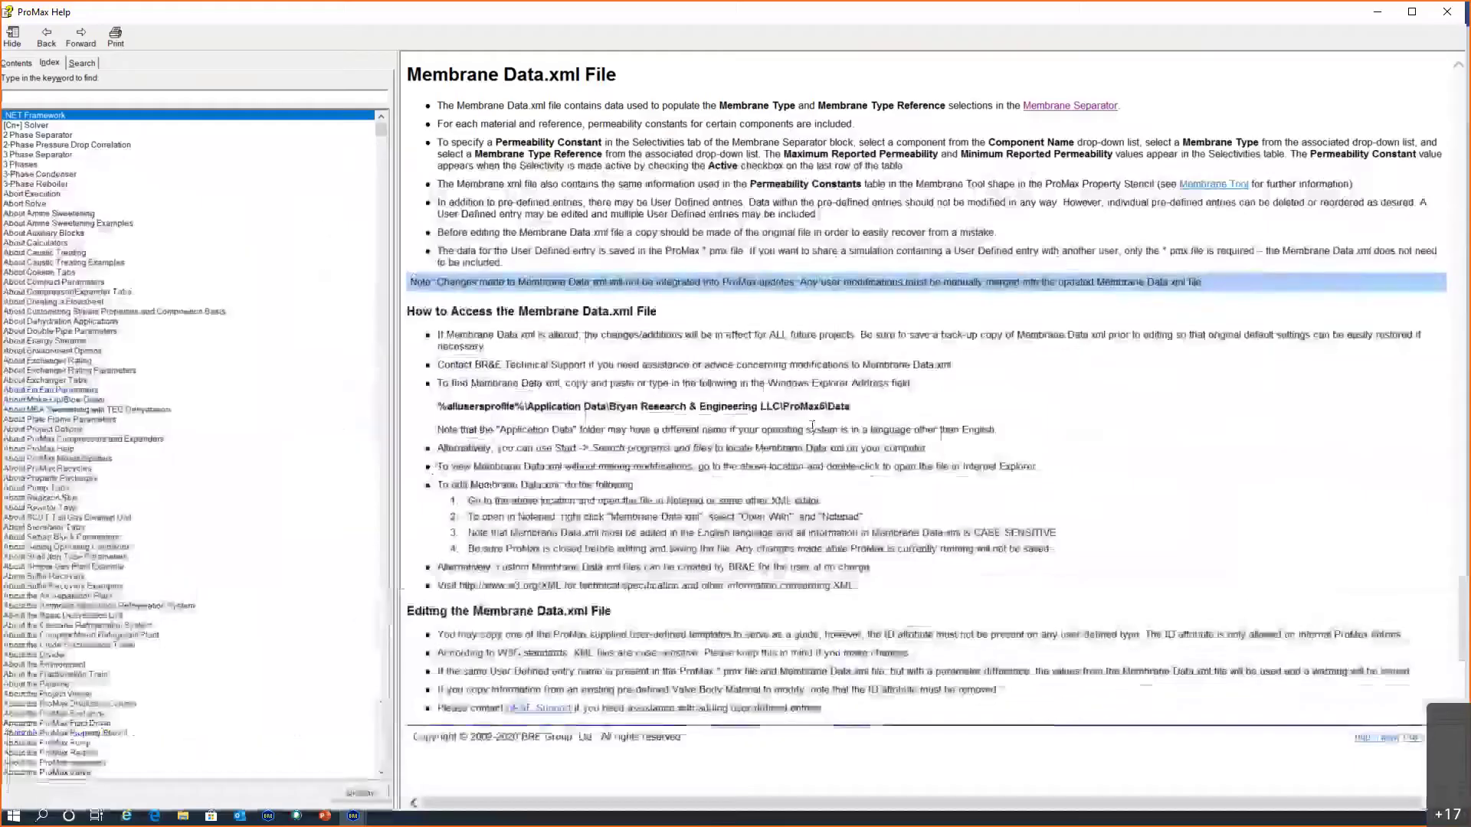
click(48, 38)
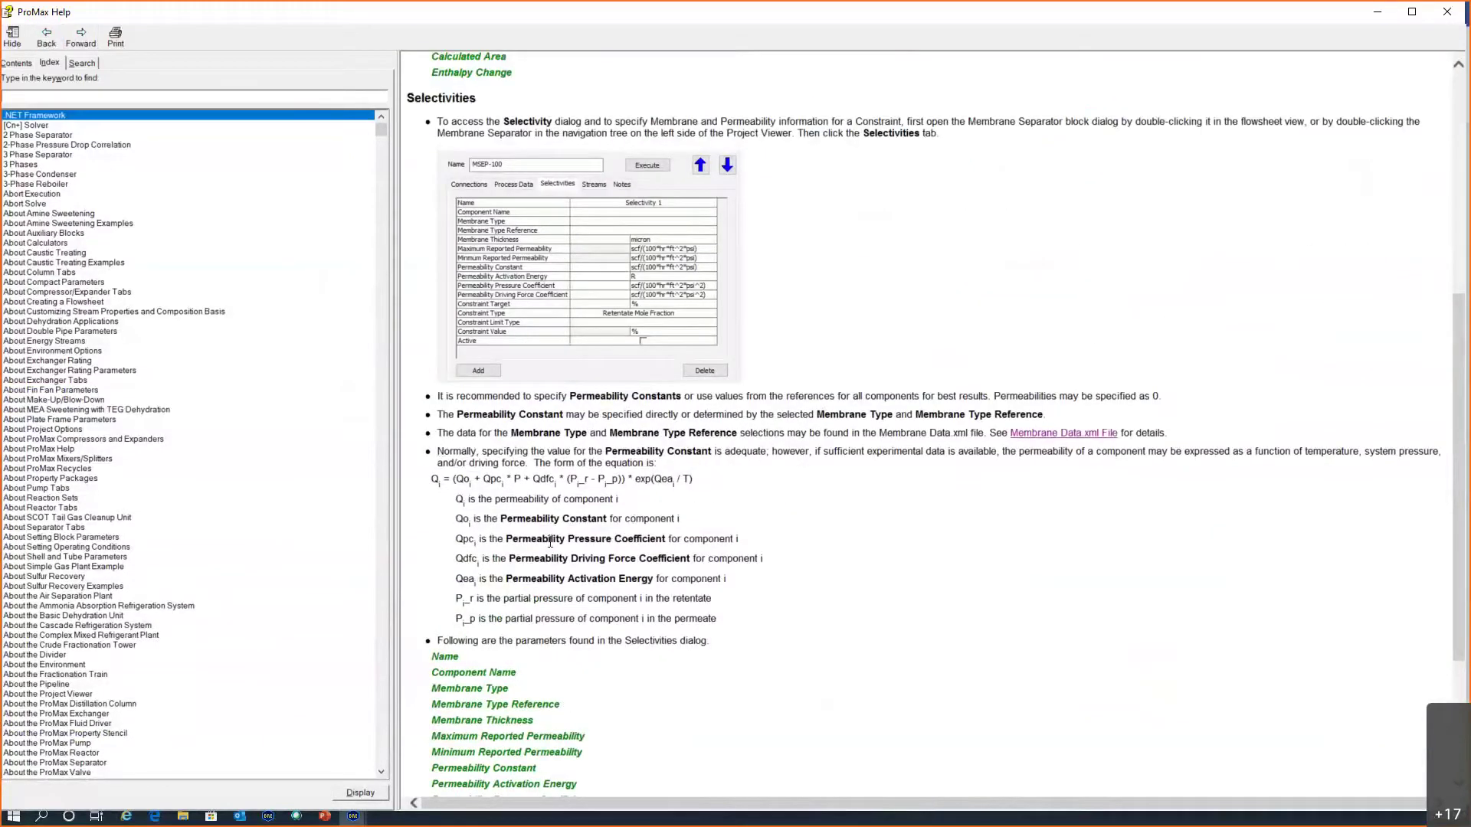
drag(438, 452, 687, 615)
click(770, 559)
key(alt+Tab)
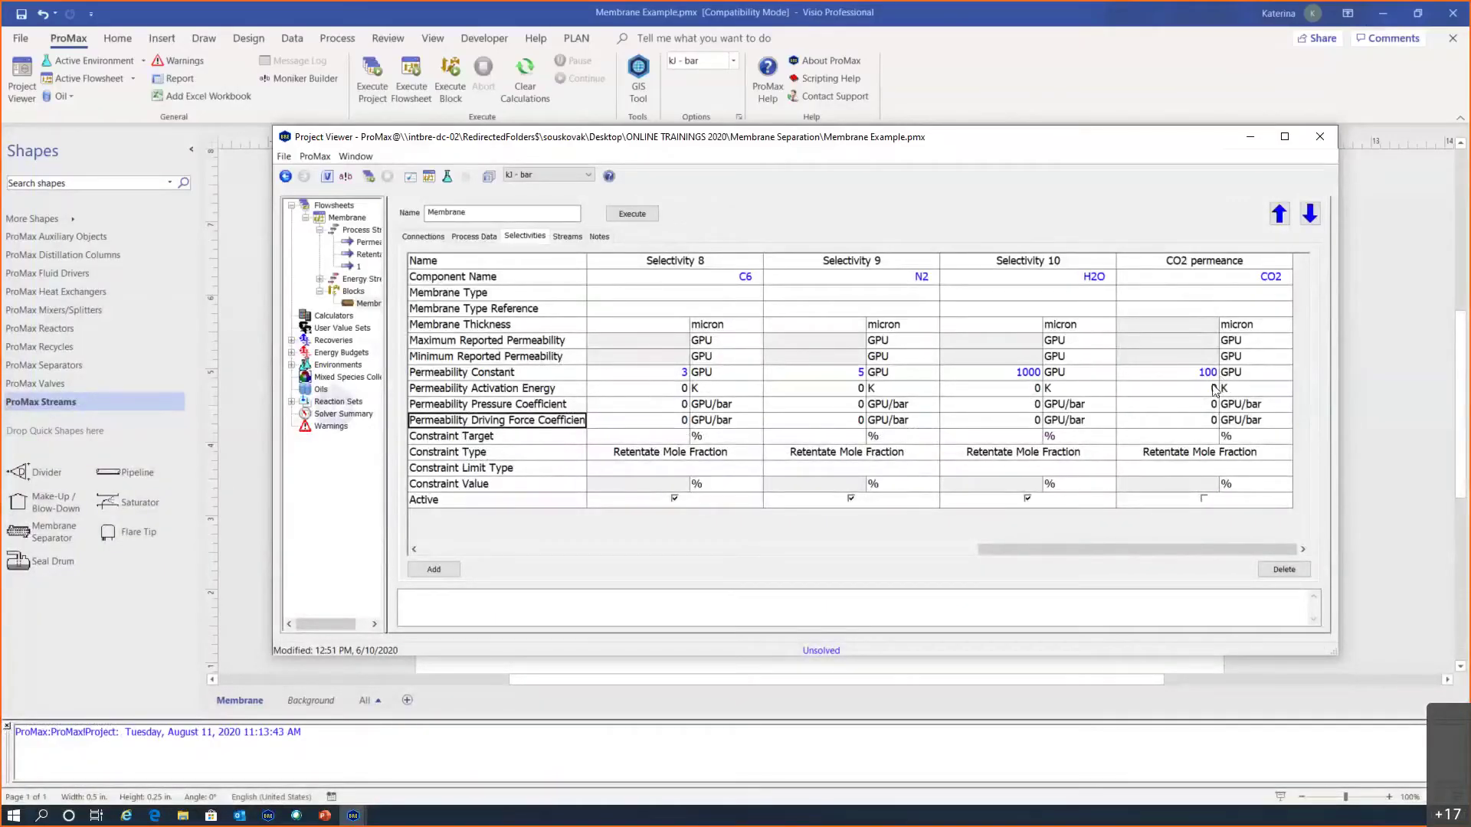
Step: Activate the CO2 permeance selectivity and view the membrane block's process data together with the flowsheet
click(1203, 498)
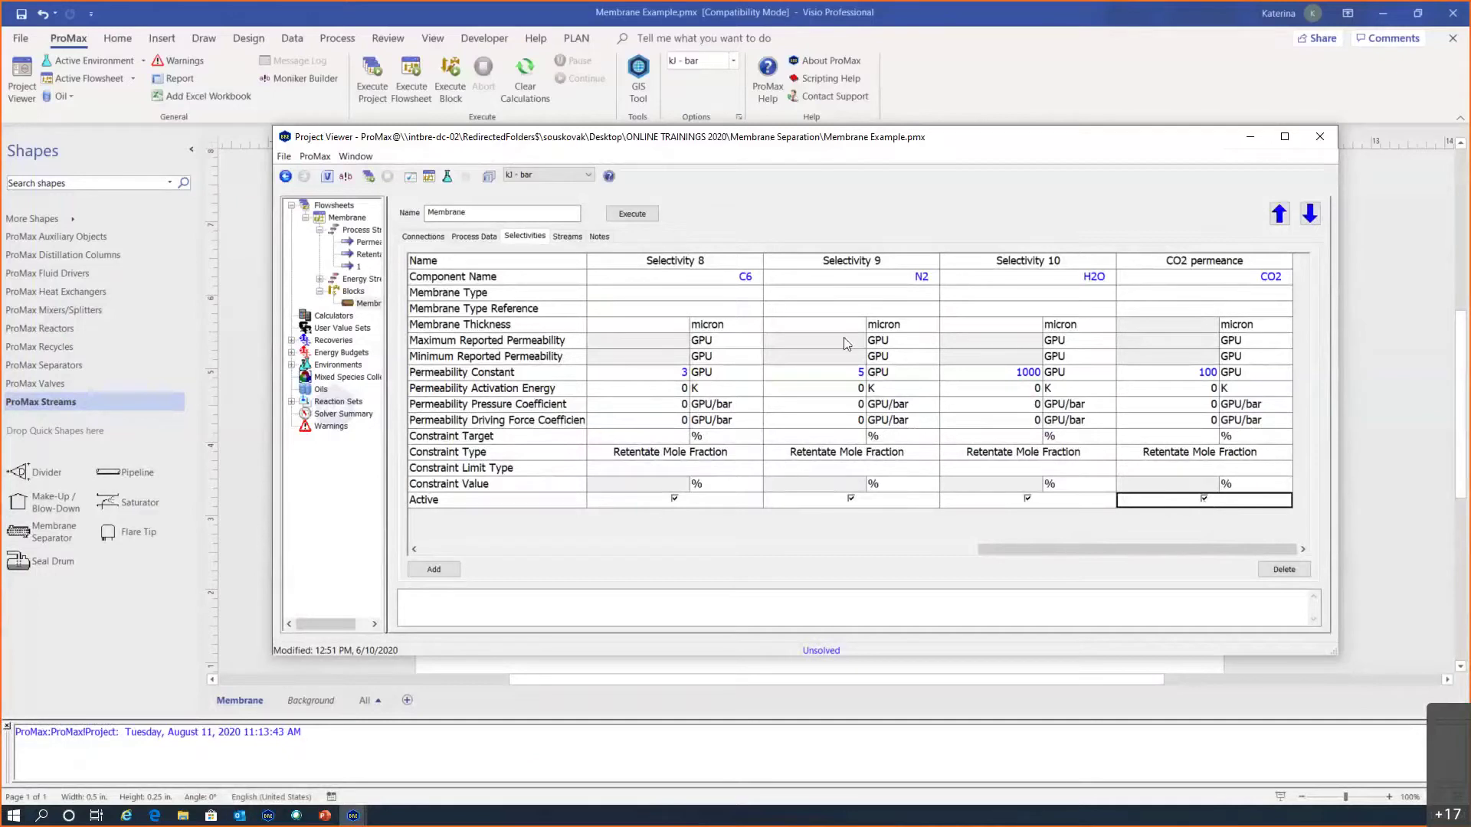
click(487, 237)
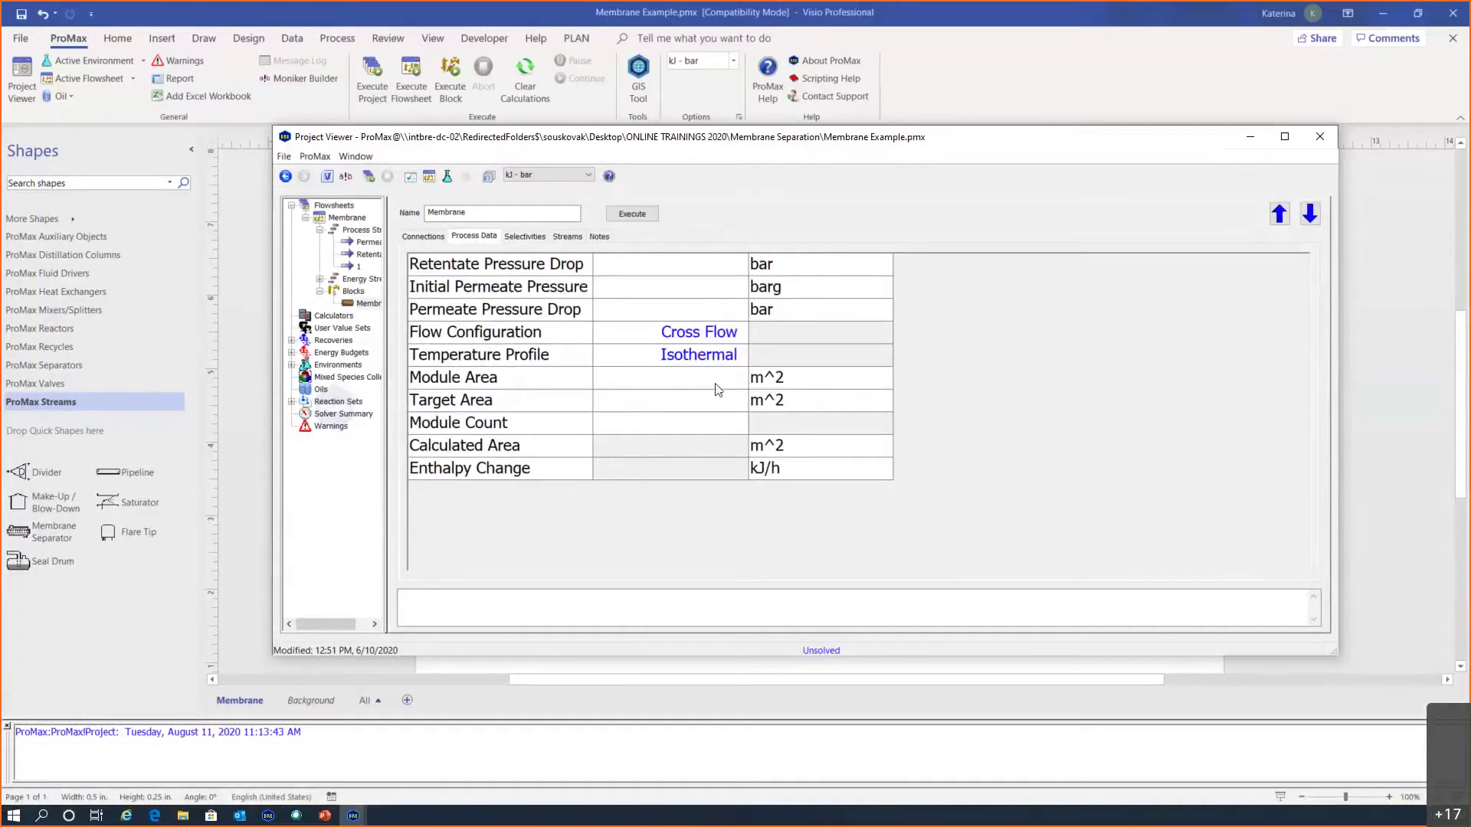
drag(736, 136, 706, 454)
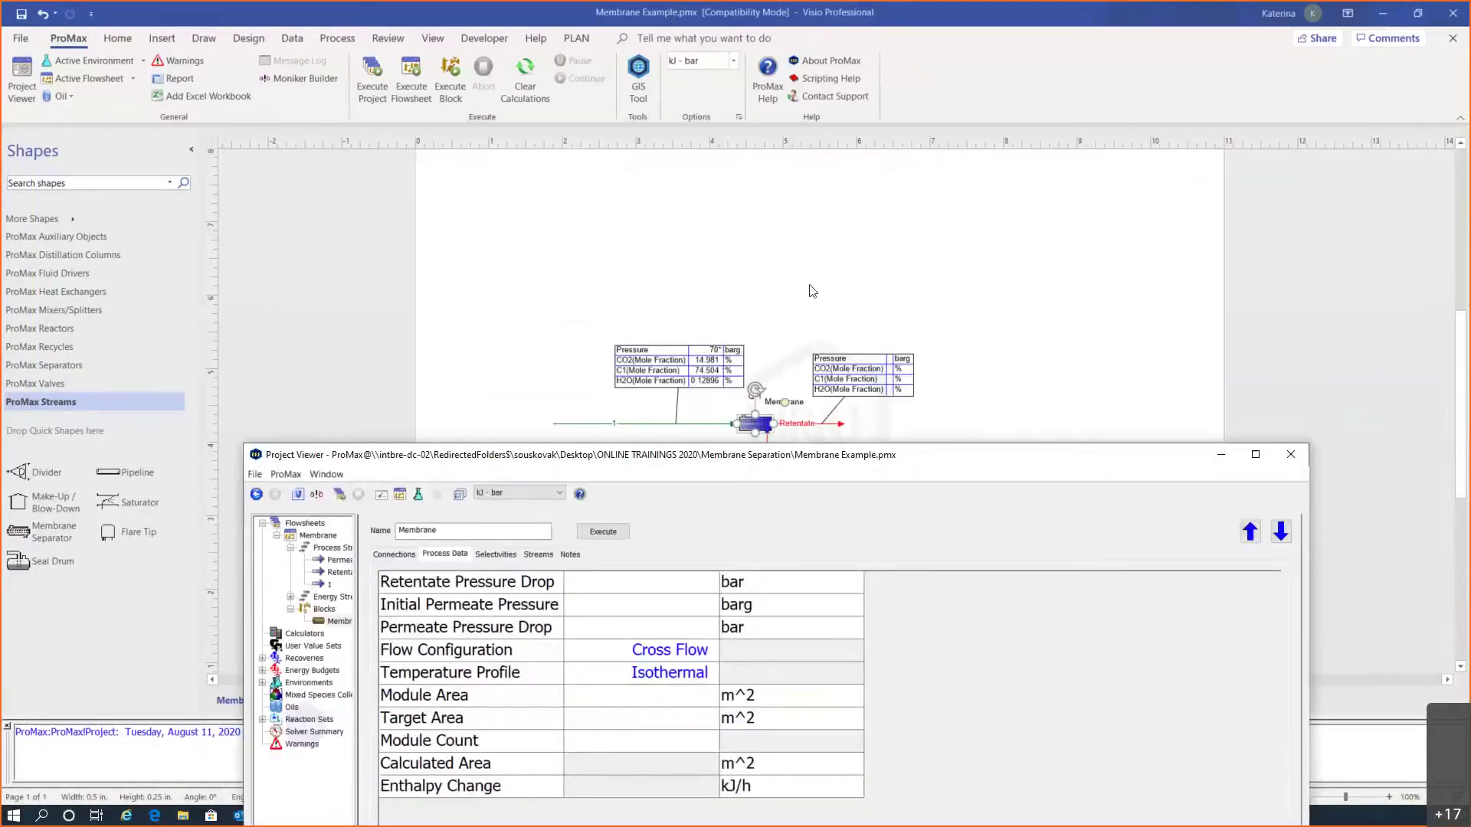
drag(818, 464, 840, 132)
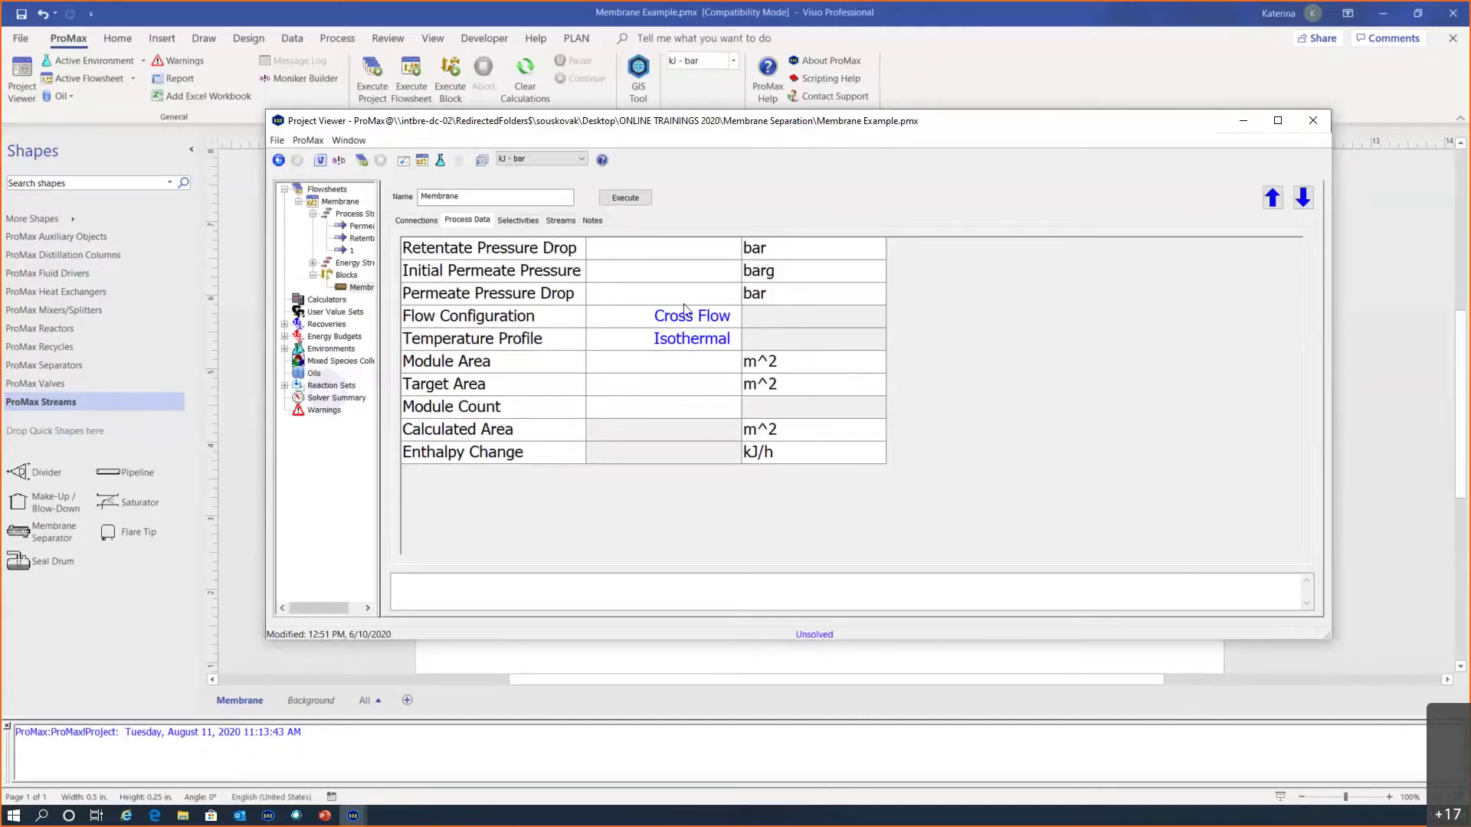
Step: Set the membrane's initial permeate pressure to 2 barg, retentate pressure drop to 1 bar and permeate pressure drop to 0.1 bar
click(669, 281)
text(2)
key(Return)
key(Up)
key(Up)
text(1)
key(Return)
text(0.1)
key(Return)
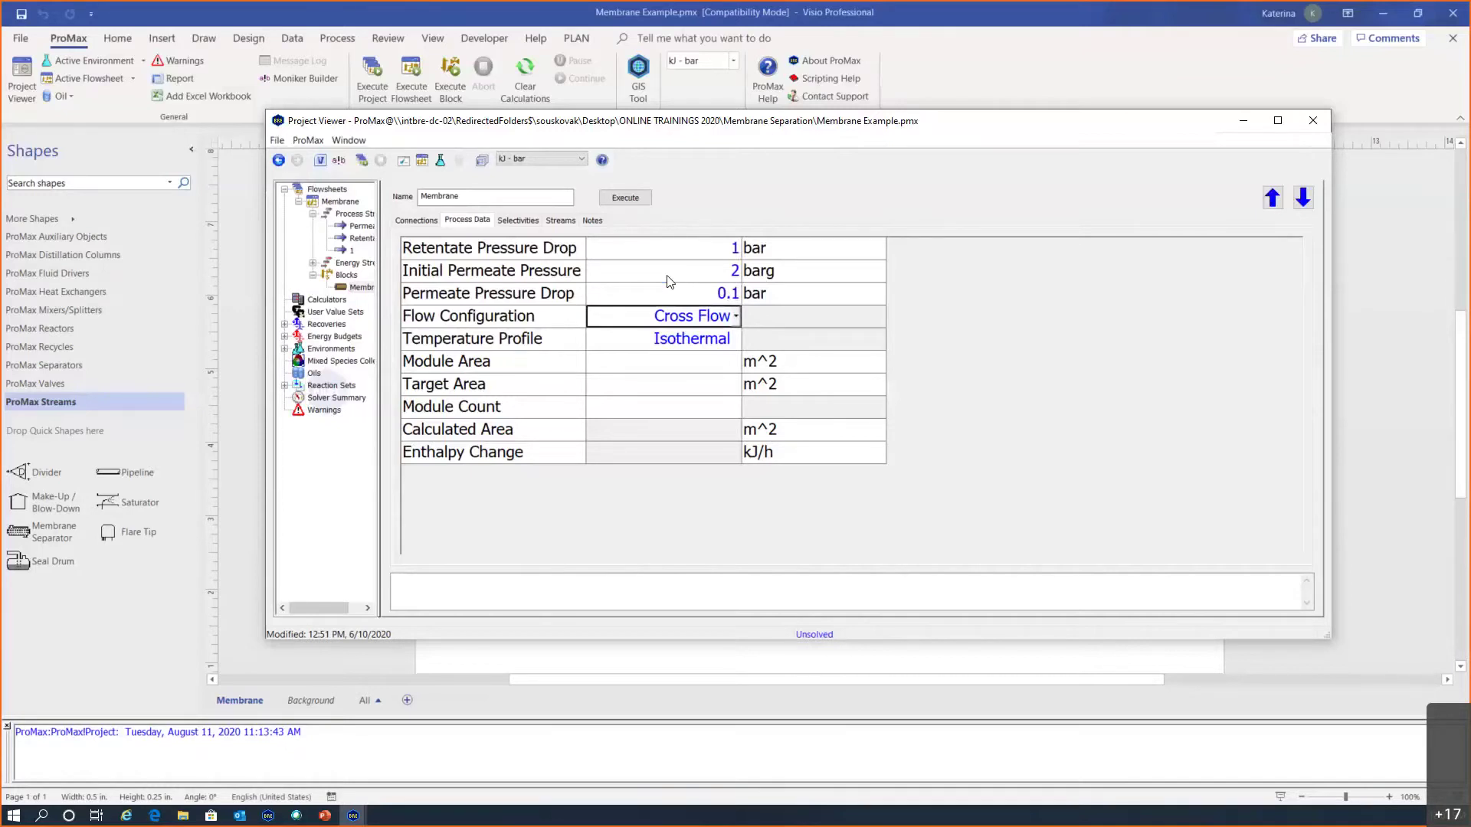
Step: Review the available flow configurations and read their description in the membrane separator help, keeping Cross Flow
click(736, 317)
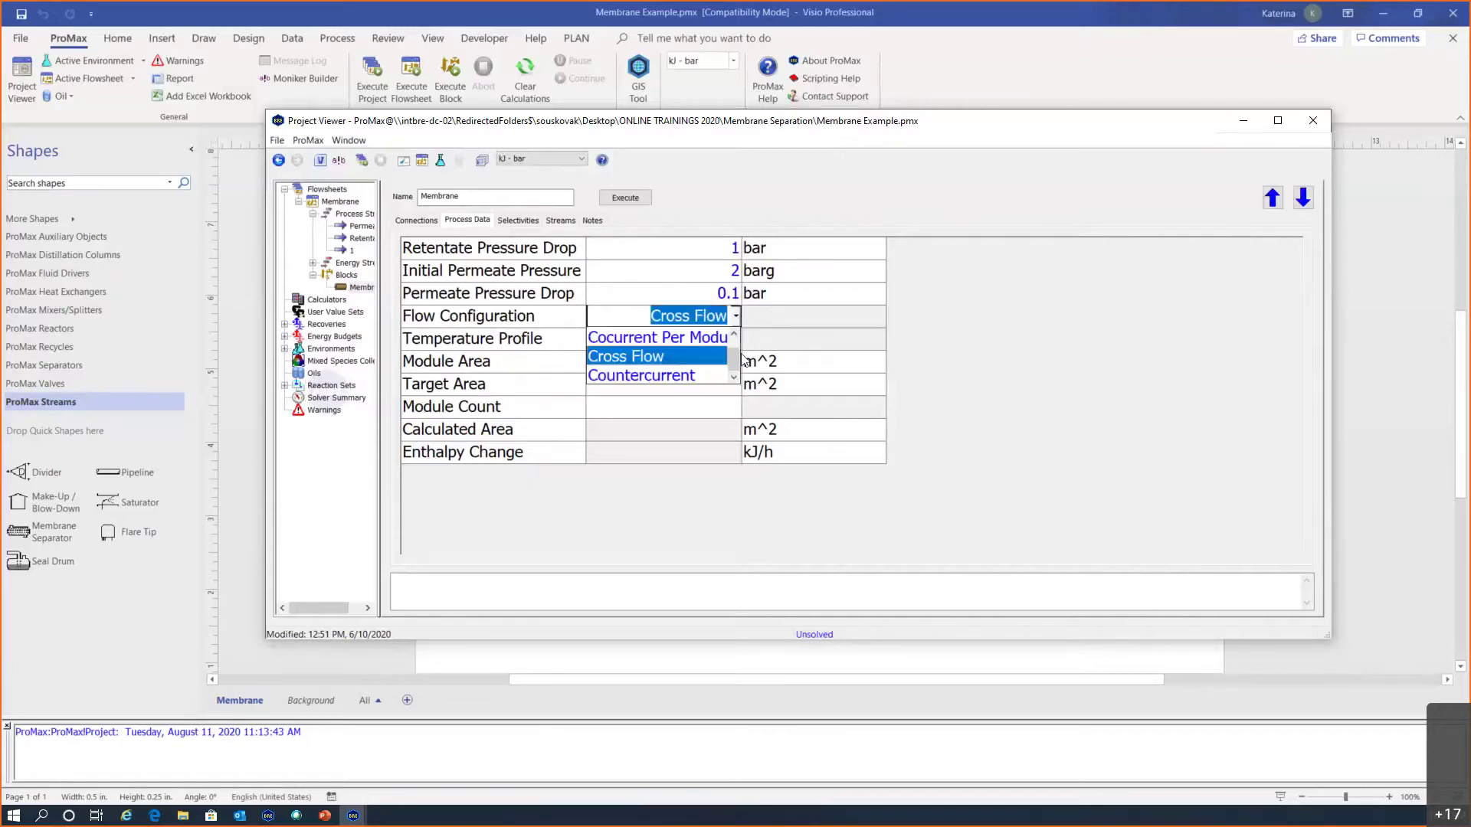
click(734, 340)
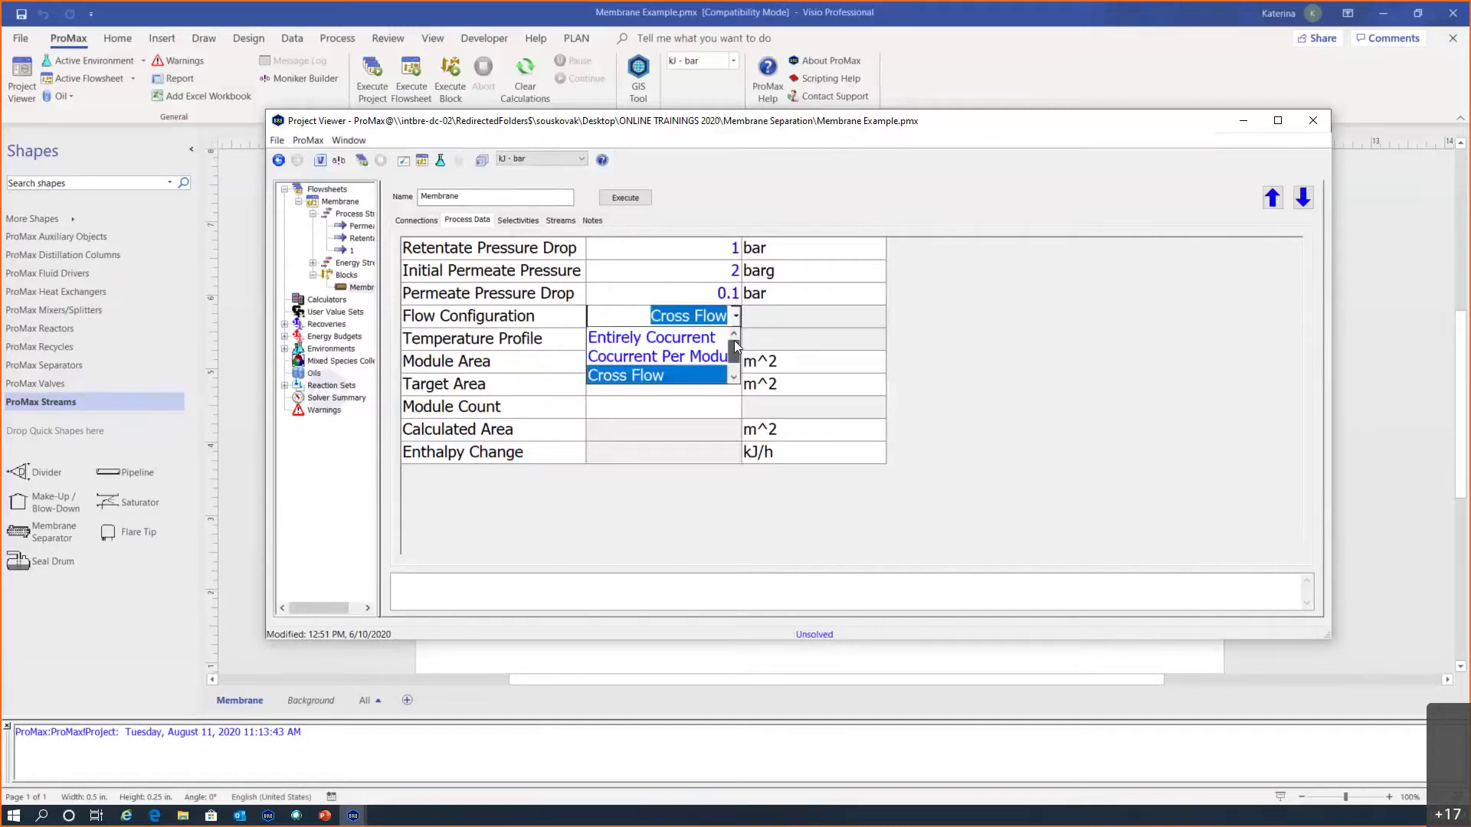
click(734, 381)
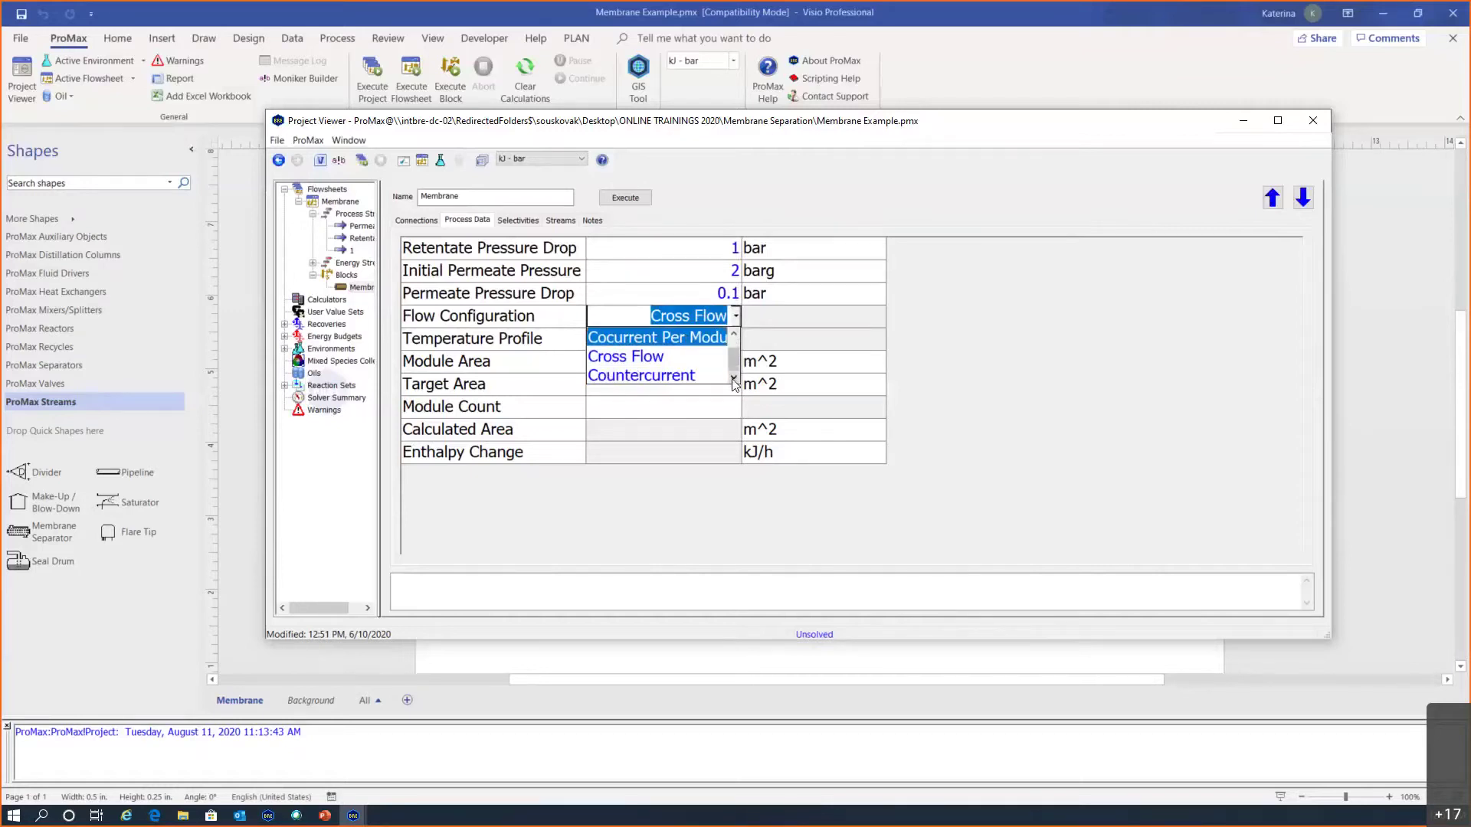
click(753, 324)
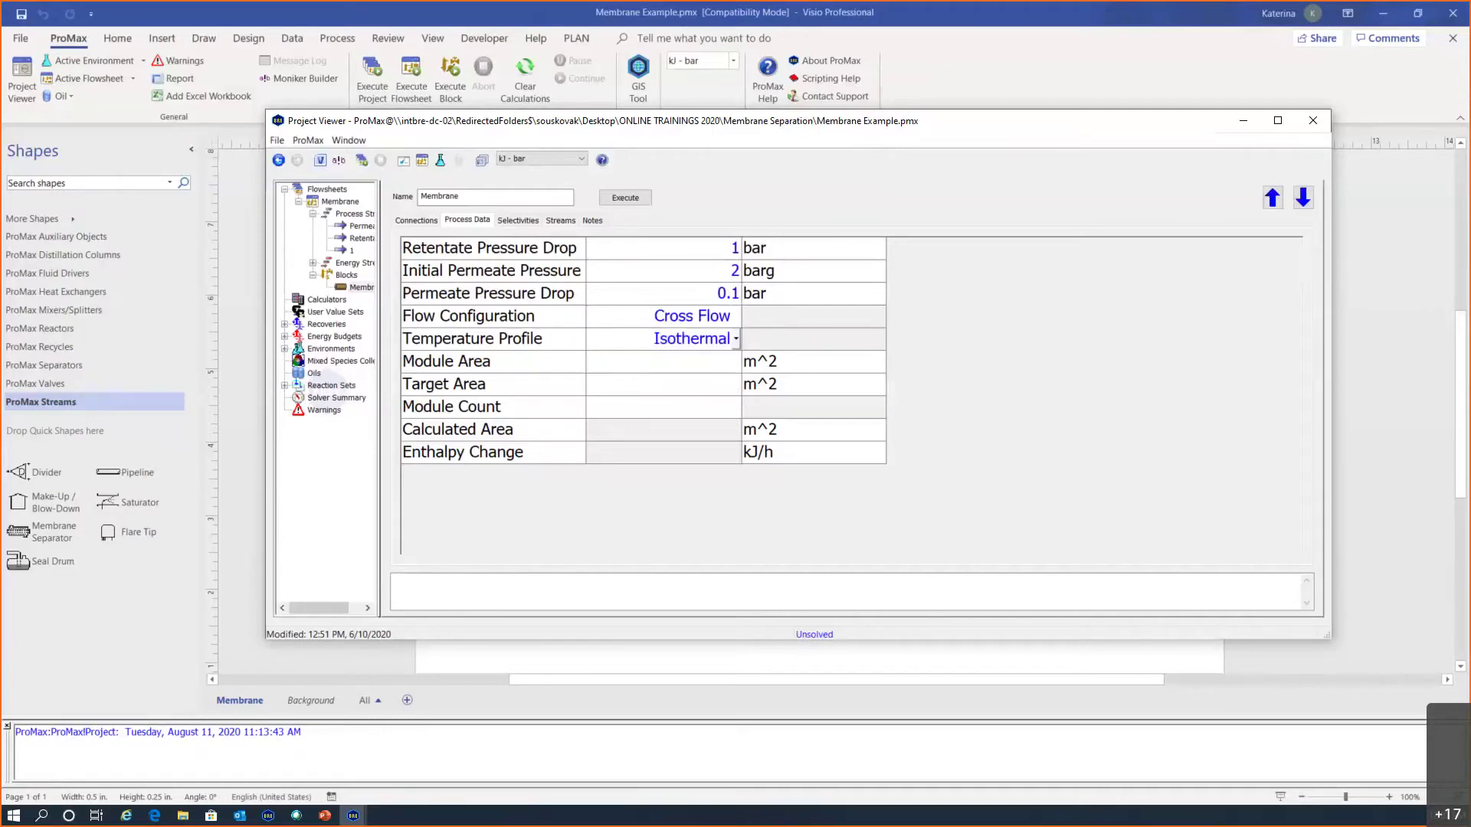
key(F1)
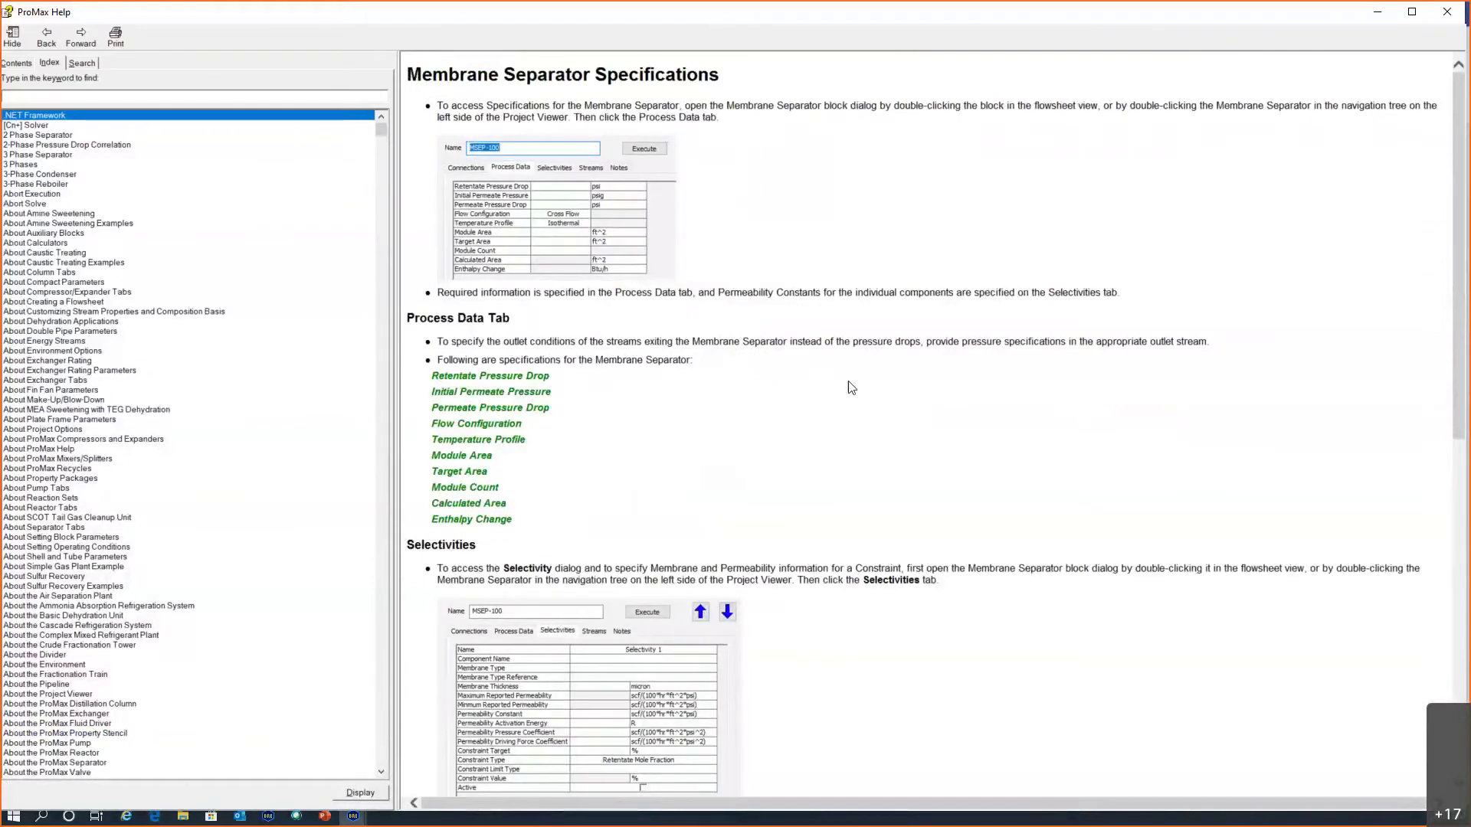
click(466, 426)
scroll(847, 438, down, 2)
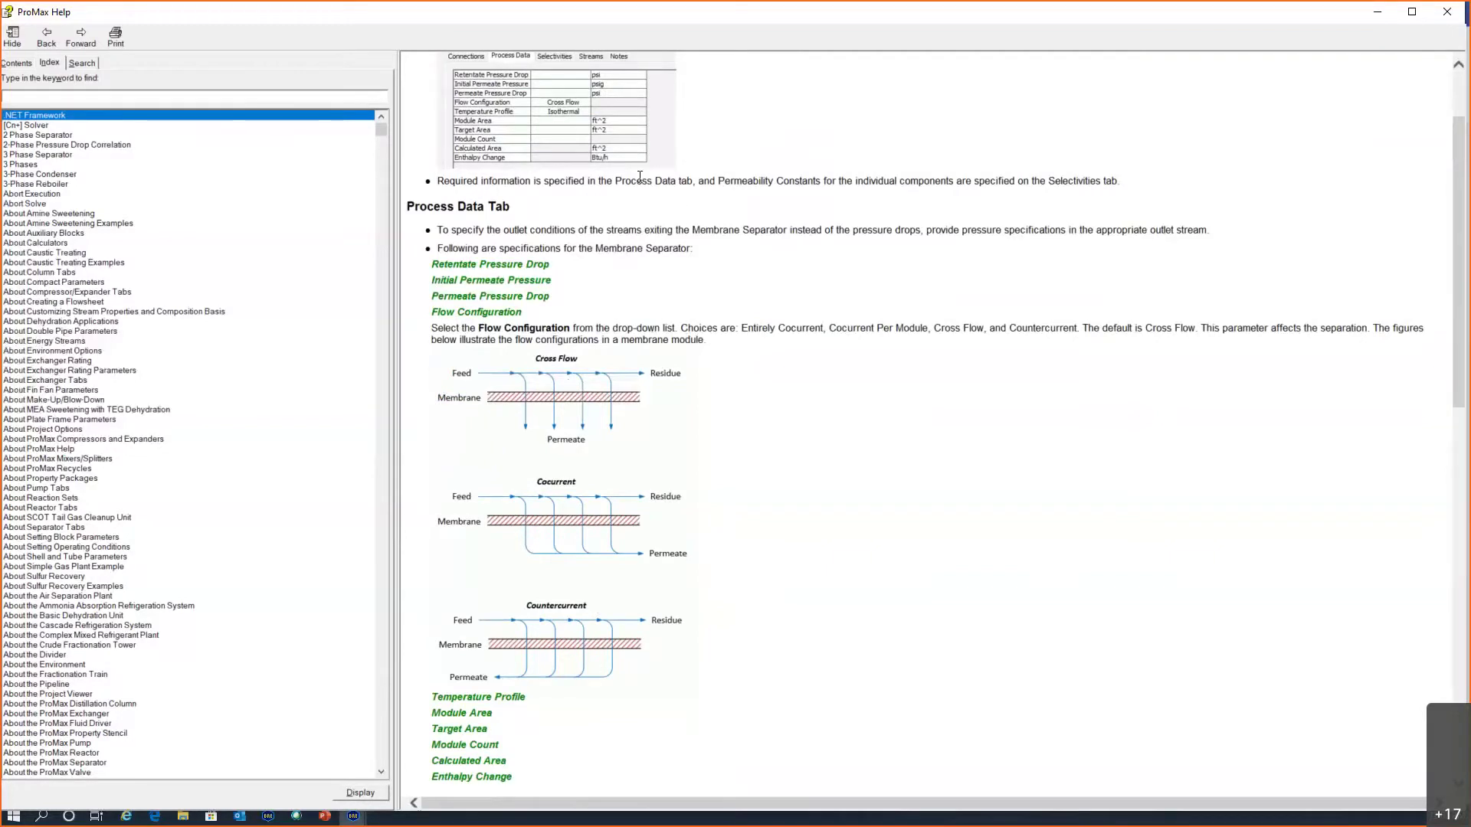
click(1379, 13)
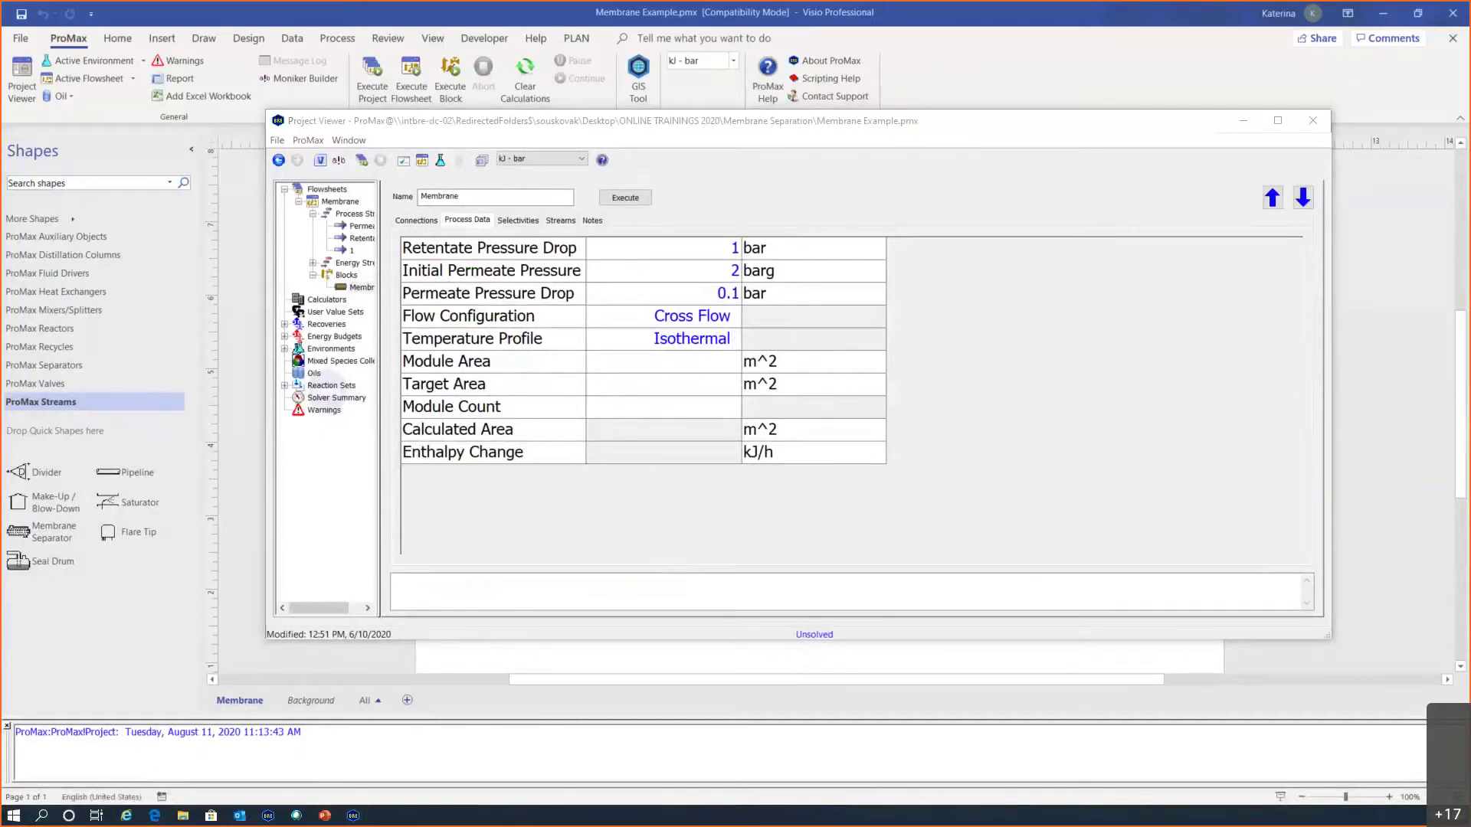
key(alt+Tab)
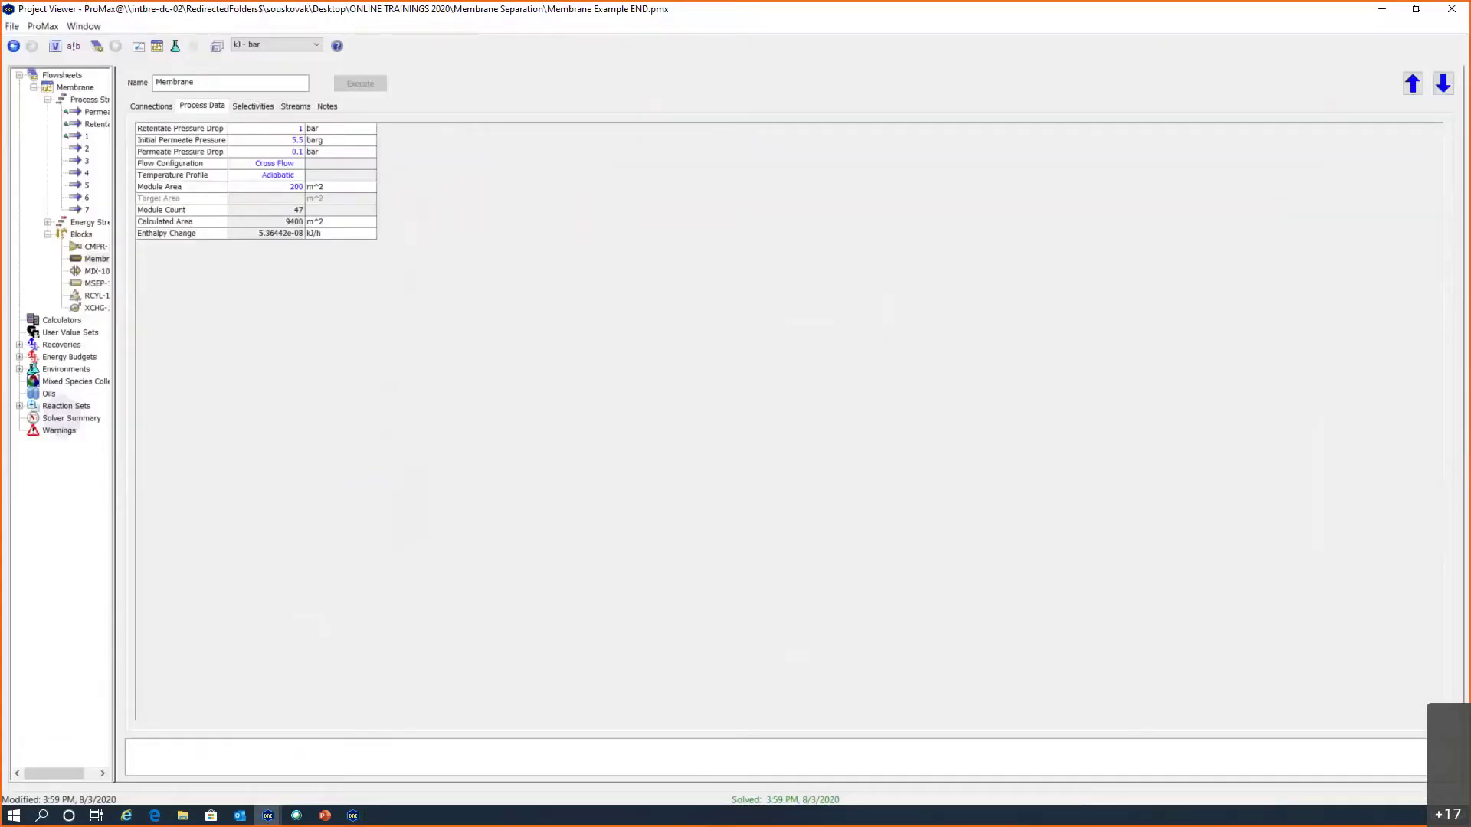
key(alt+Tab)
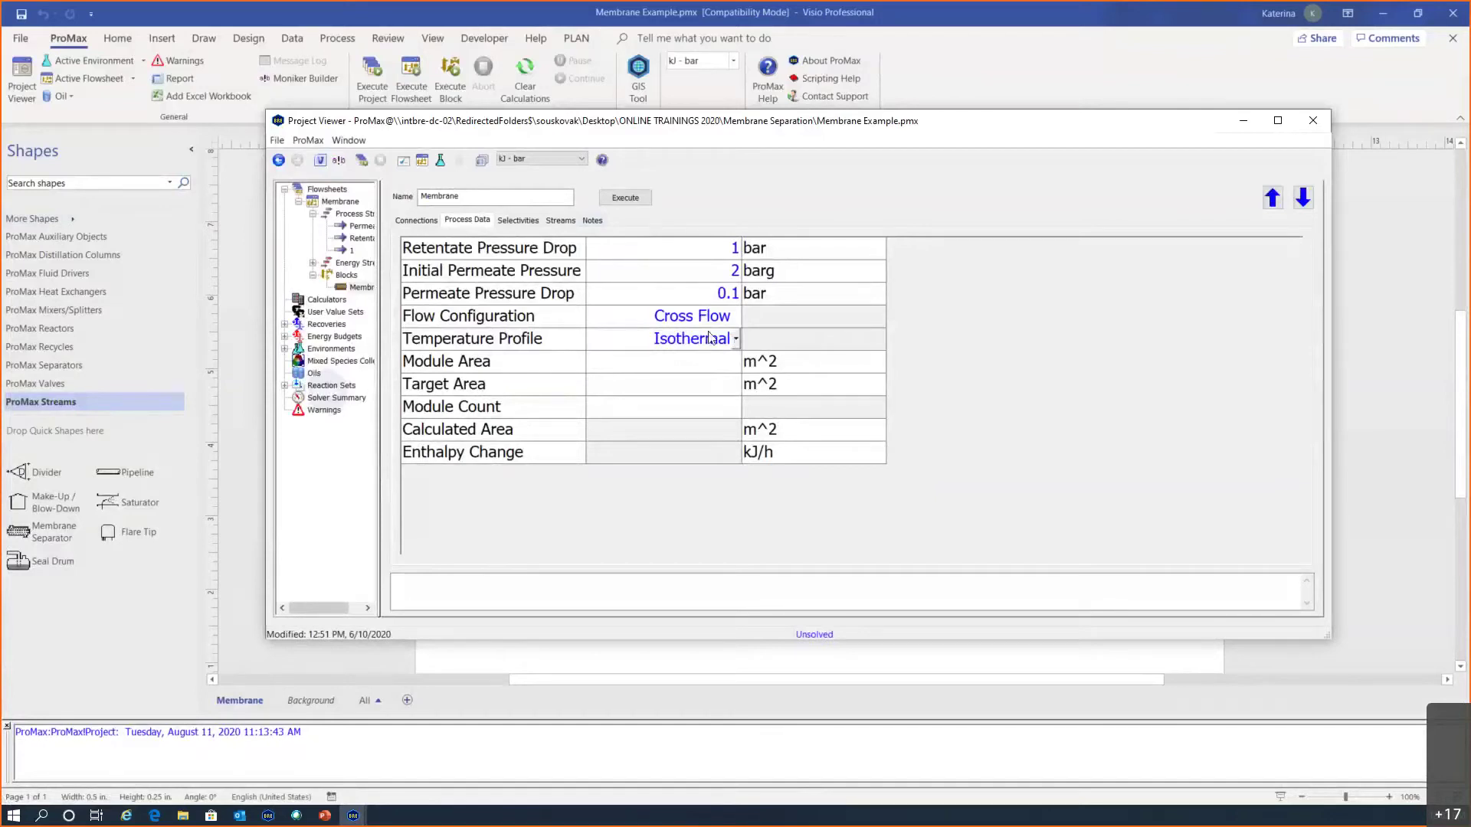
Step: Review the temperature profile options and read in the help how Isothermal, Adiabatic and Averaged differ
click(735, 339)
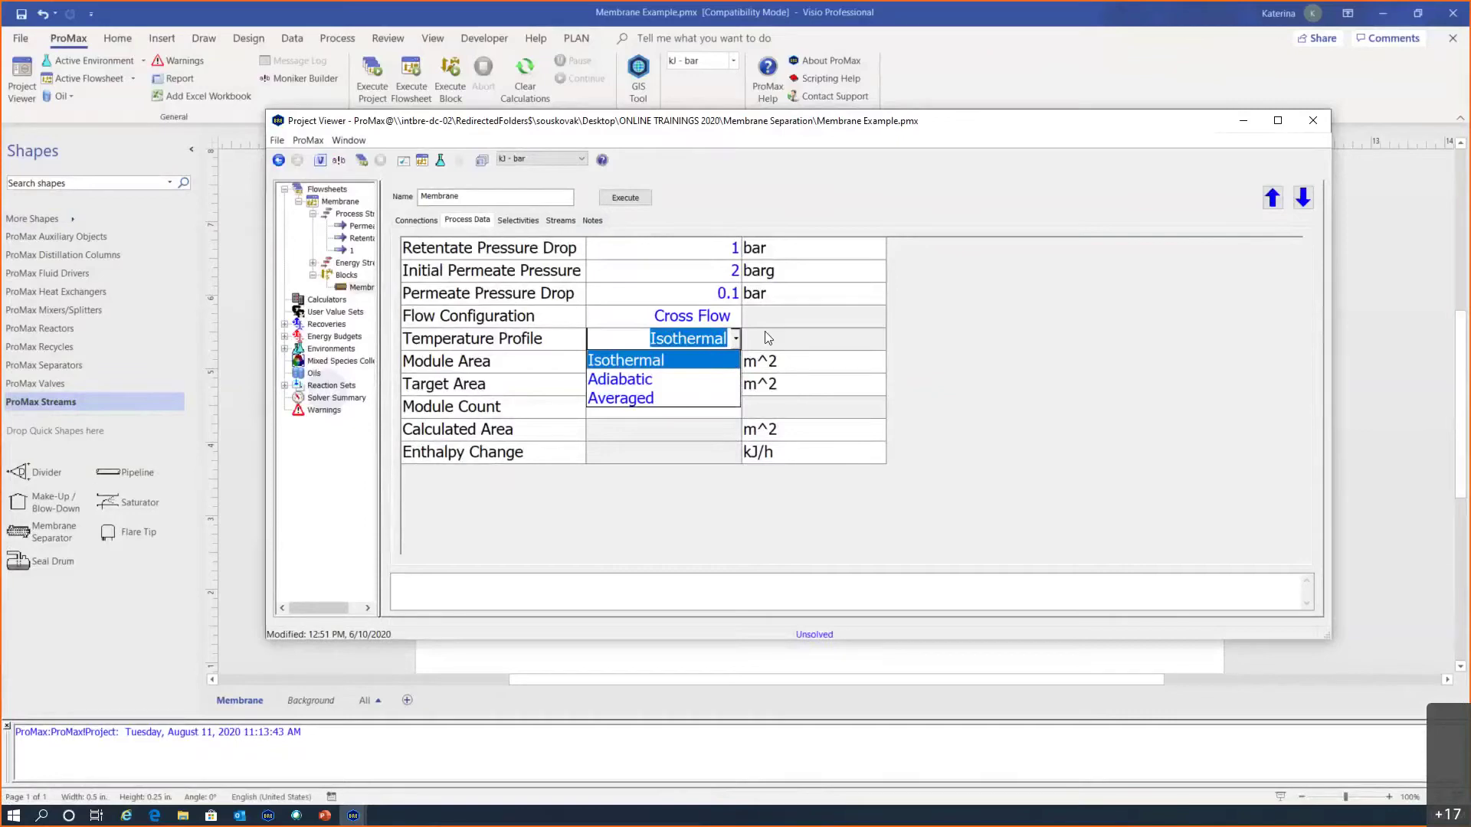
key(Down)
key(Down)
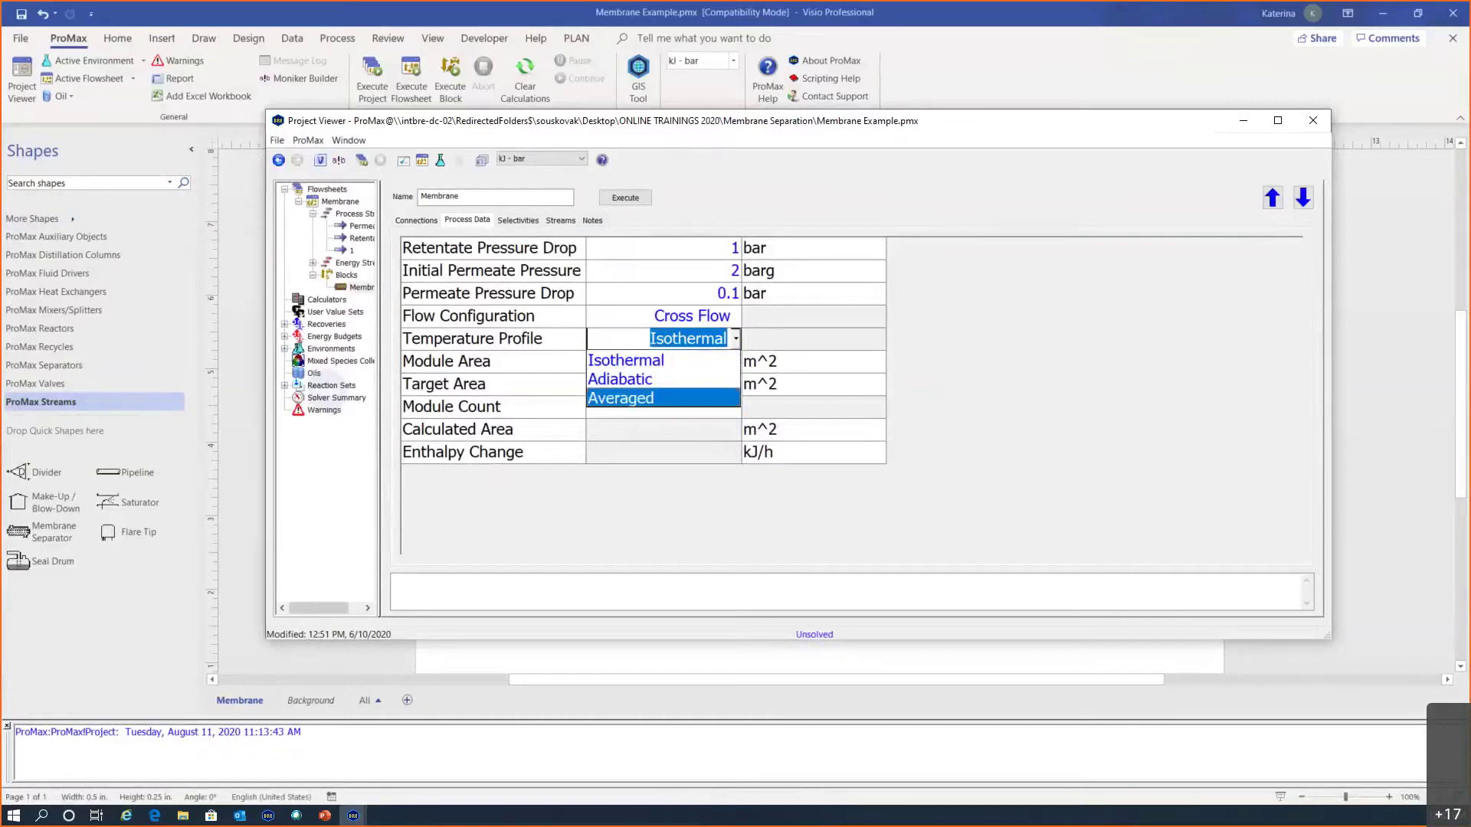
key(F1)
scroll(843, 383, down, 4)
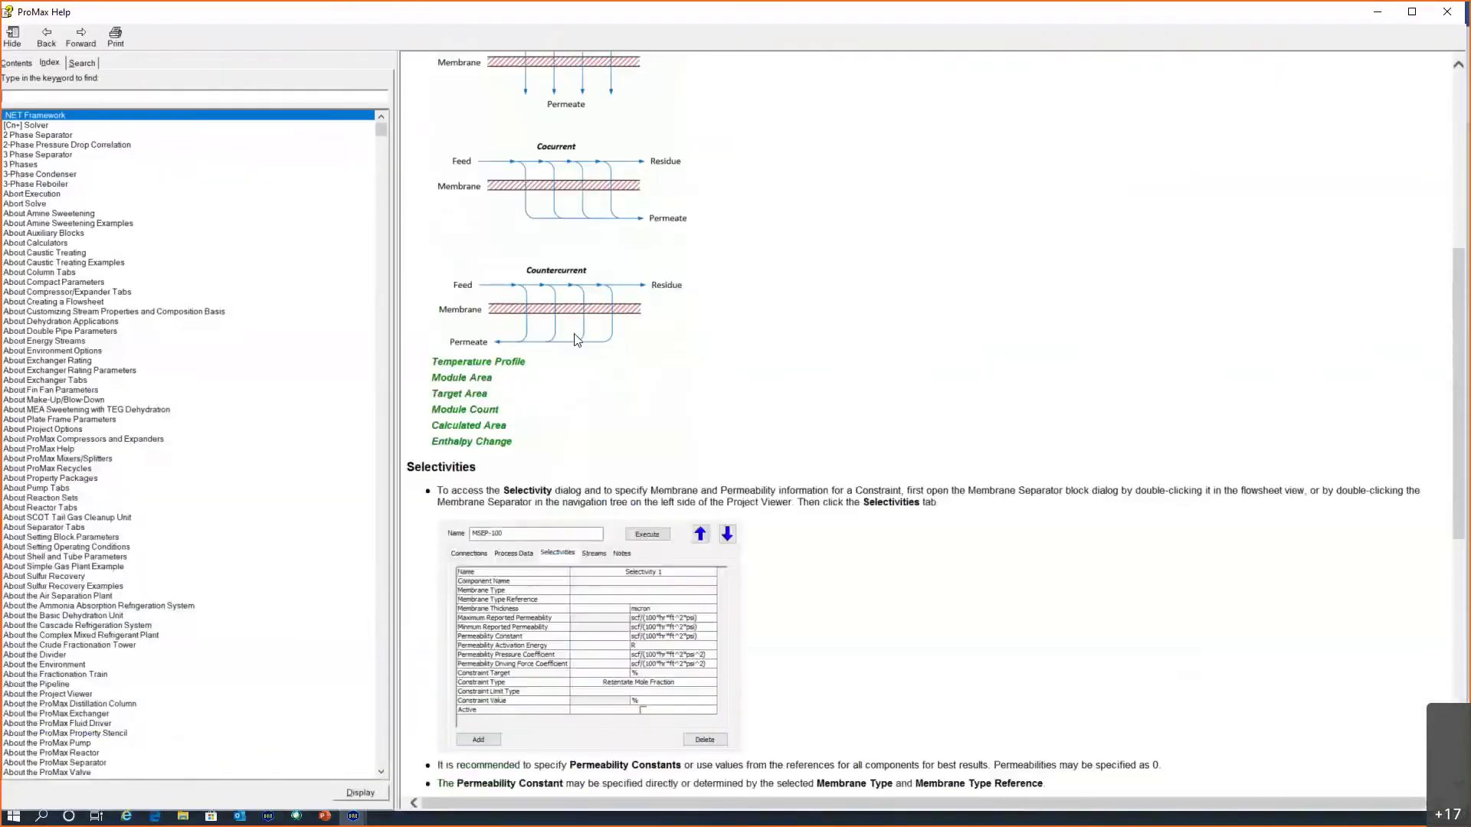
click(498, 362)
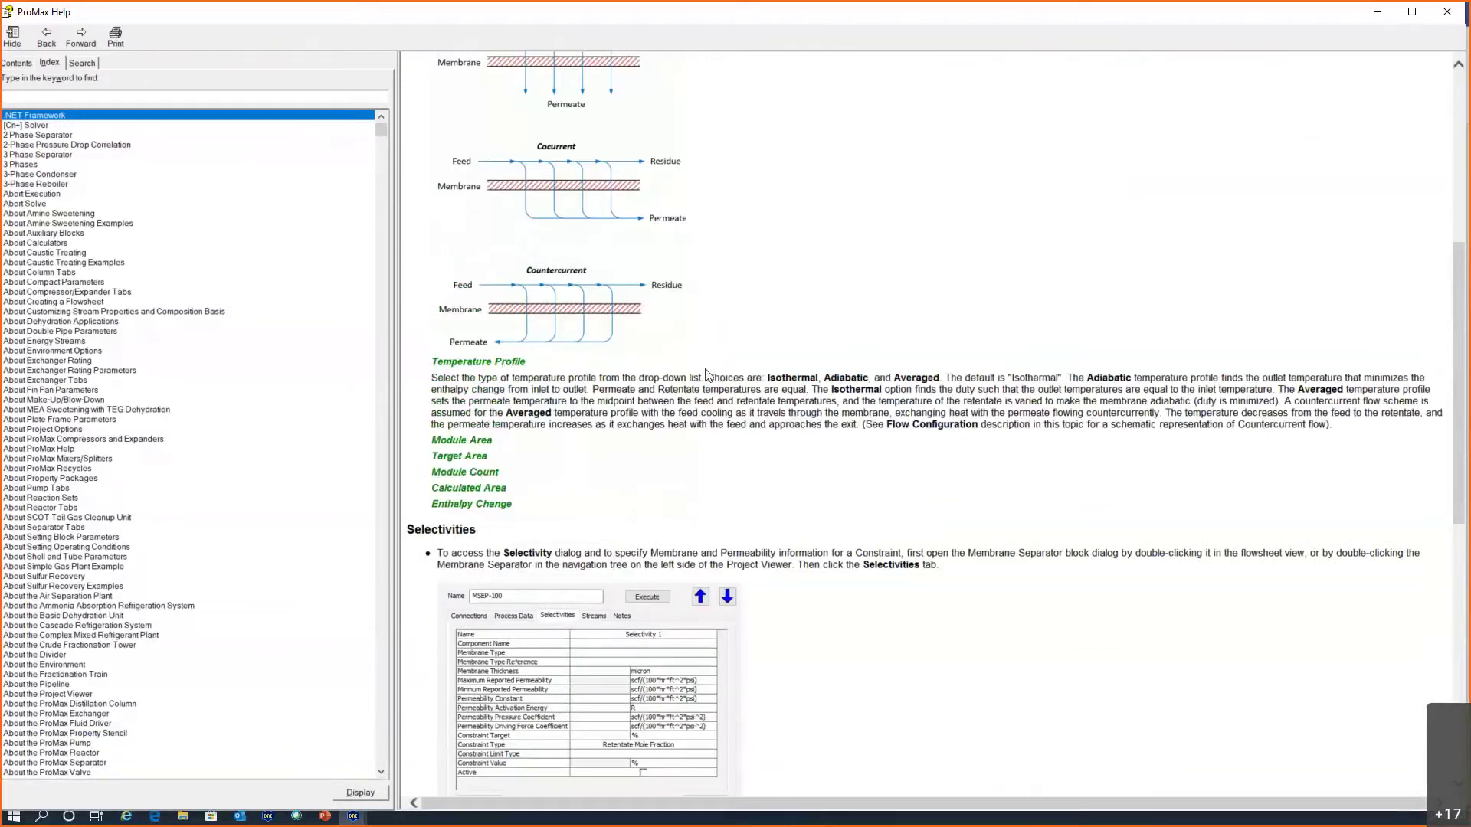
click(1377, 11)
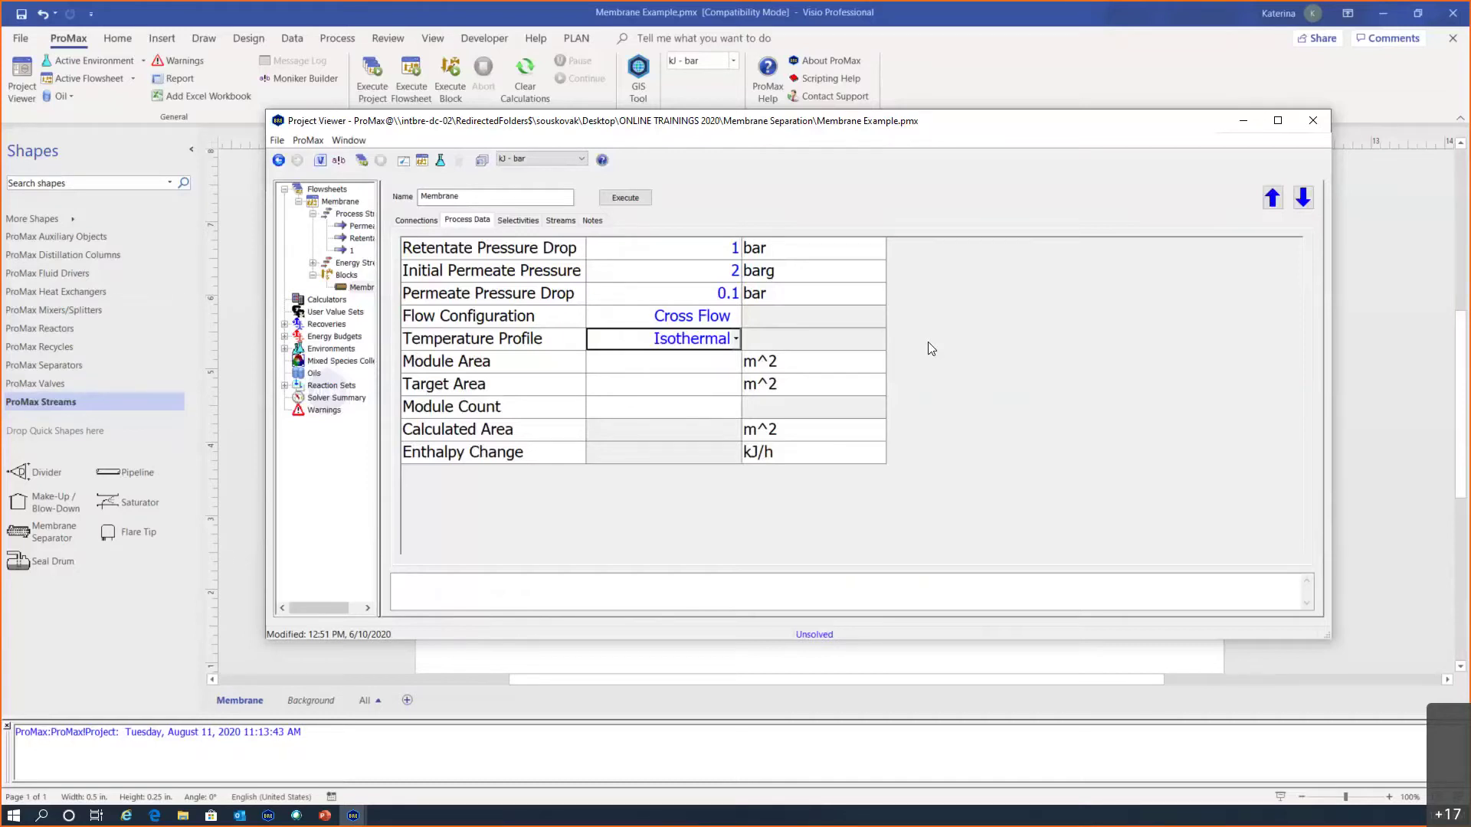
click(735, 339)
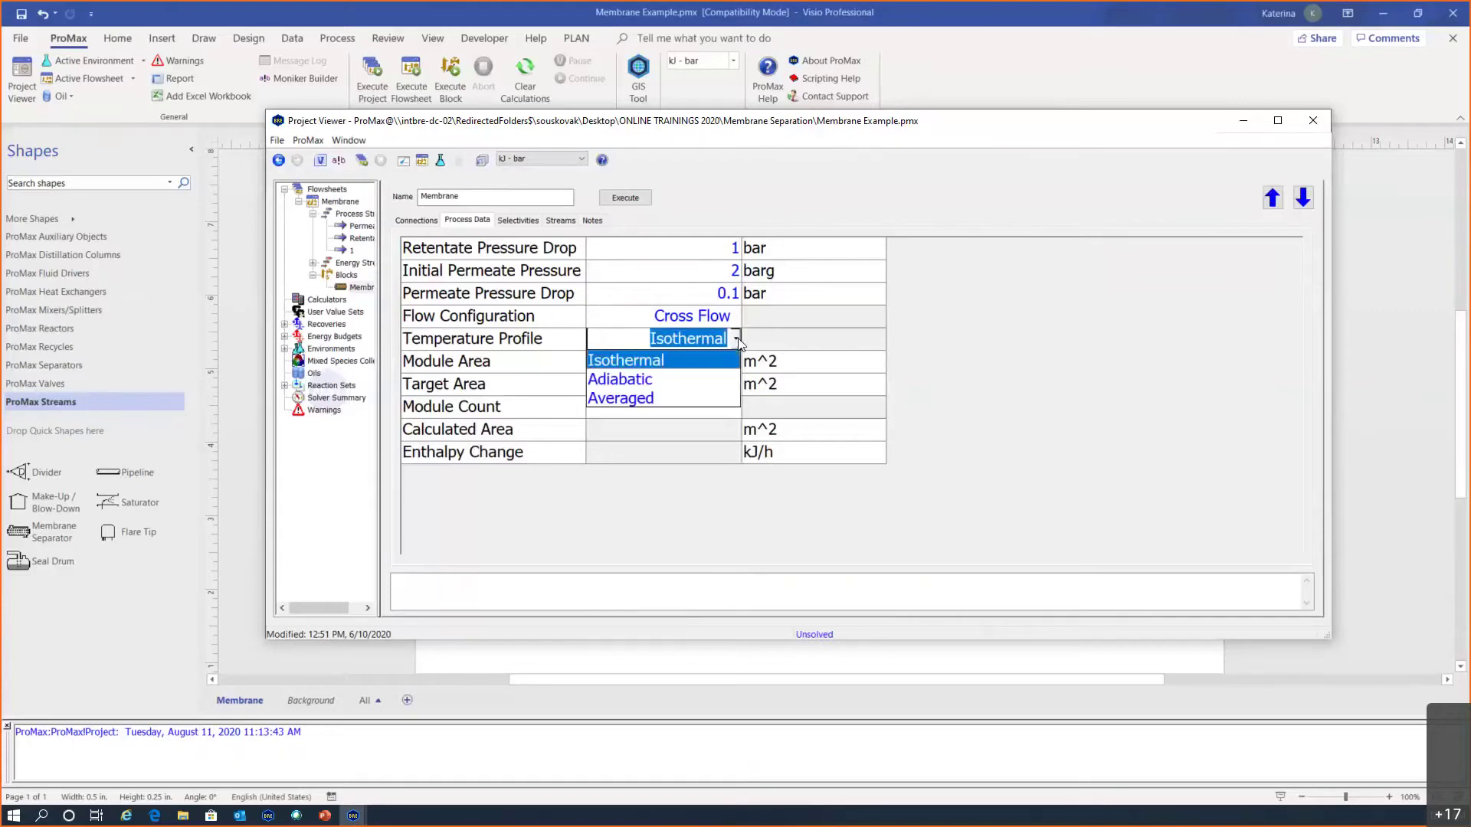
click(802, 333)
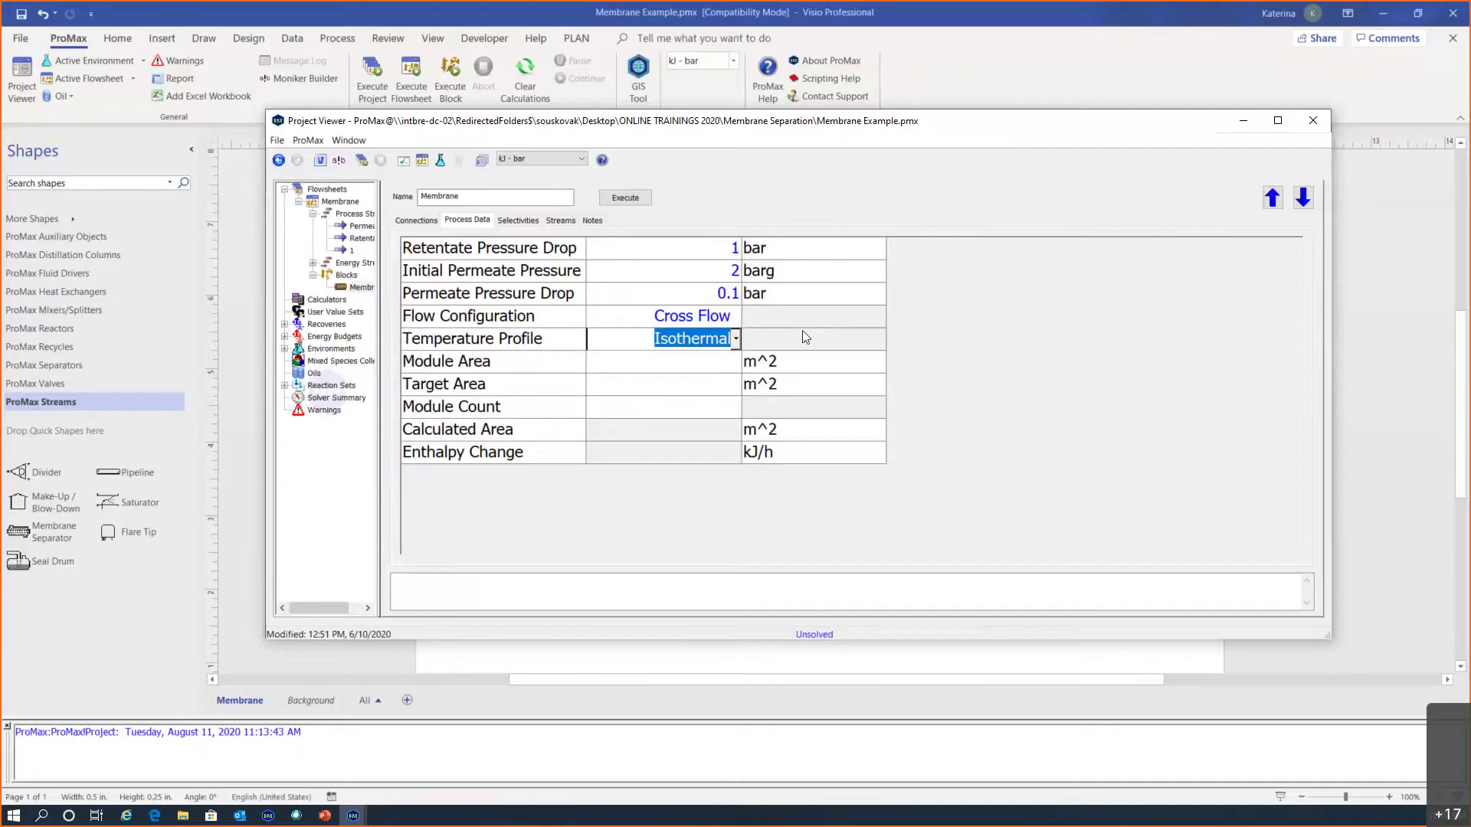
Step: Set the membrane's temperature profile to Adiabatic and its module area to 200 m^2
click(734, 340)
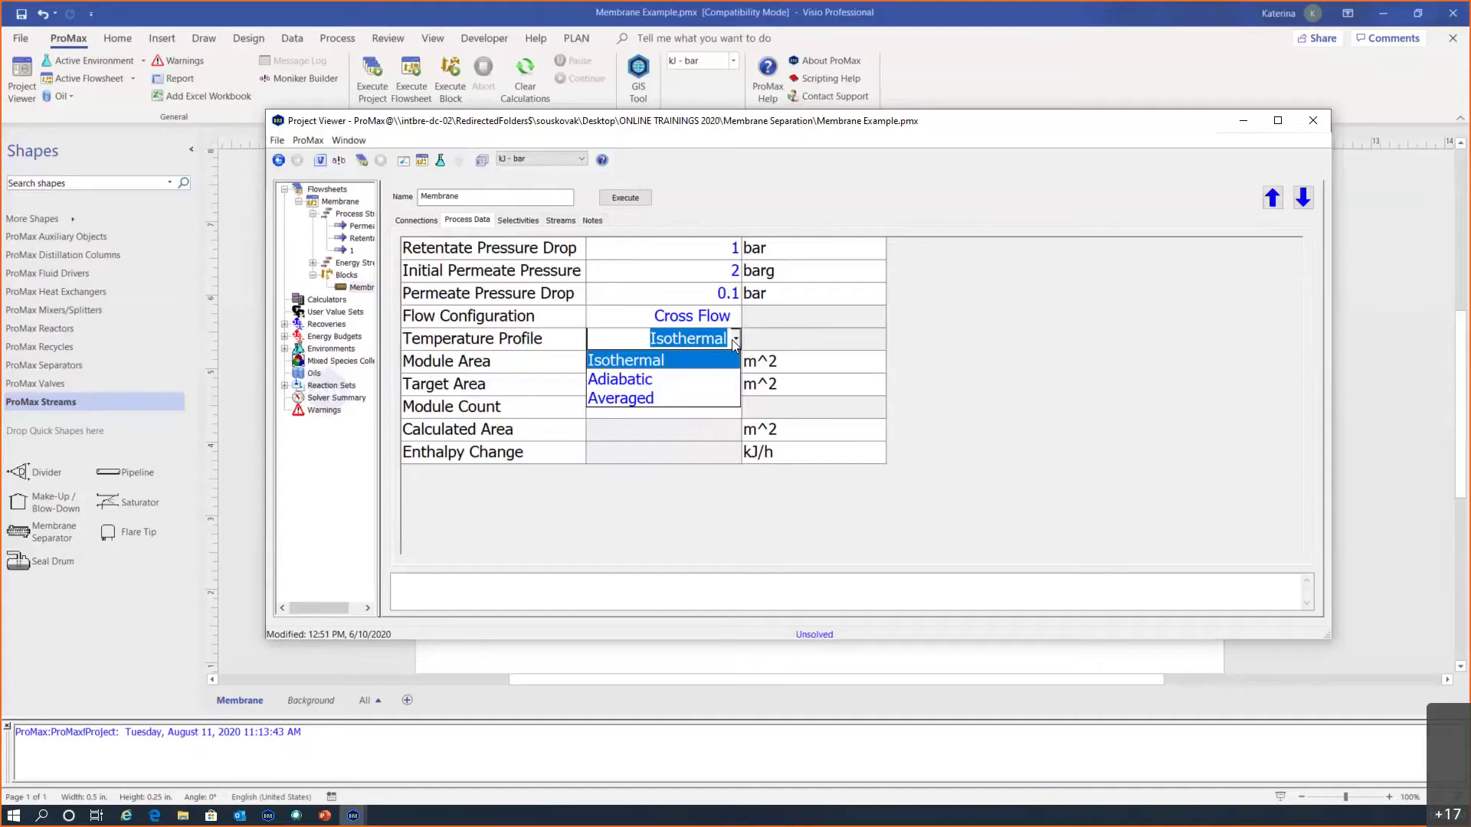
click(681, 379)
click(687, 364)
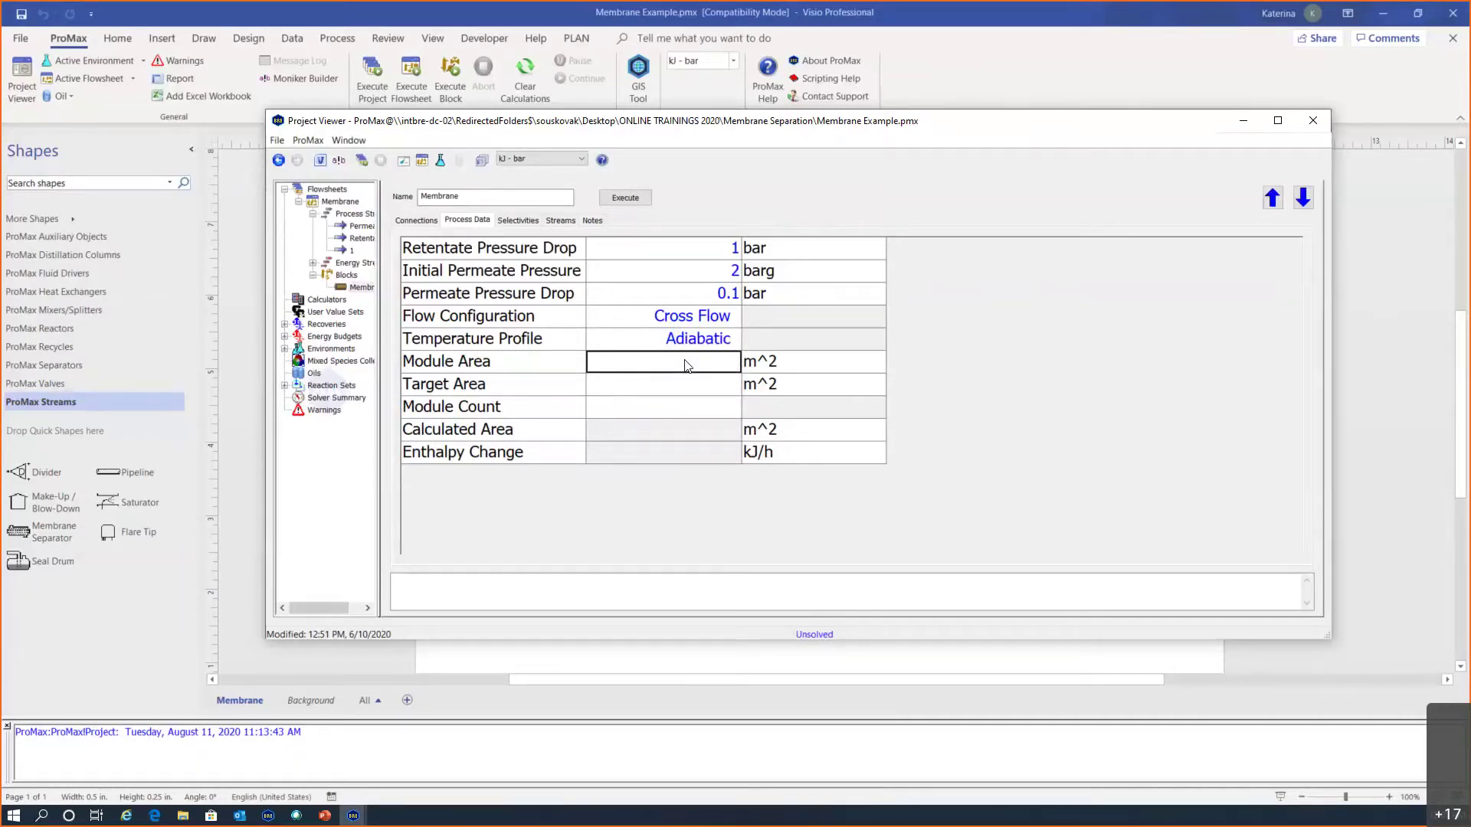
text(200)
key(Return)
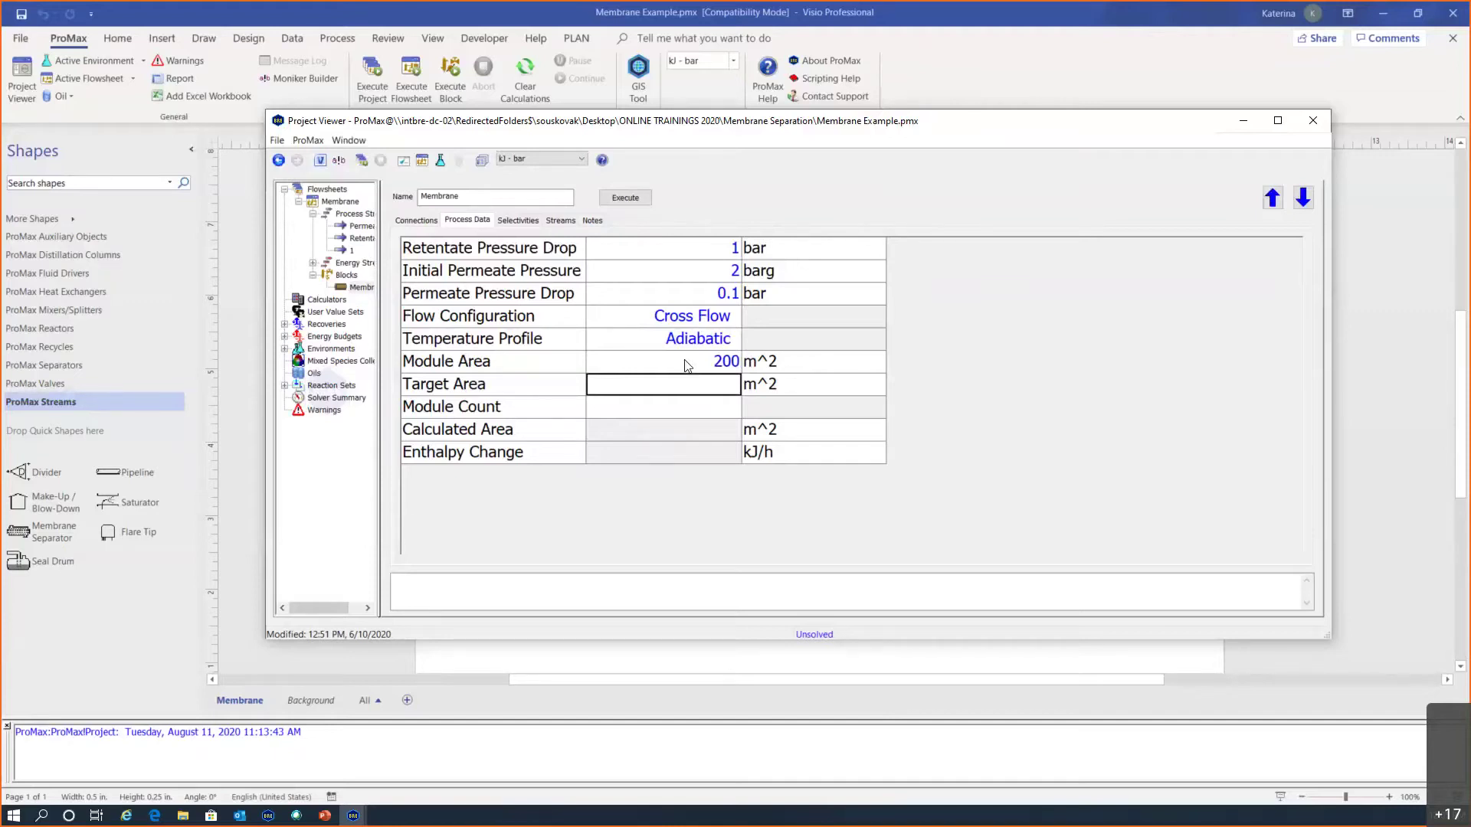
Step: Solve the membrane block with a module count of 5 and examine the retentate and permeate compositions on the flowsheet
key(Down)
key(Down)
key(Up)
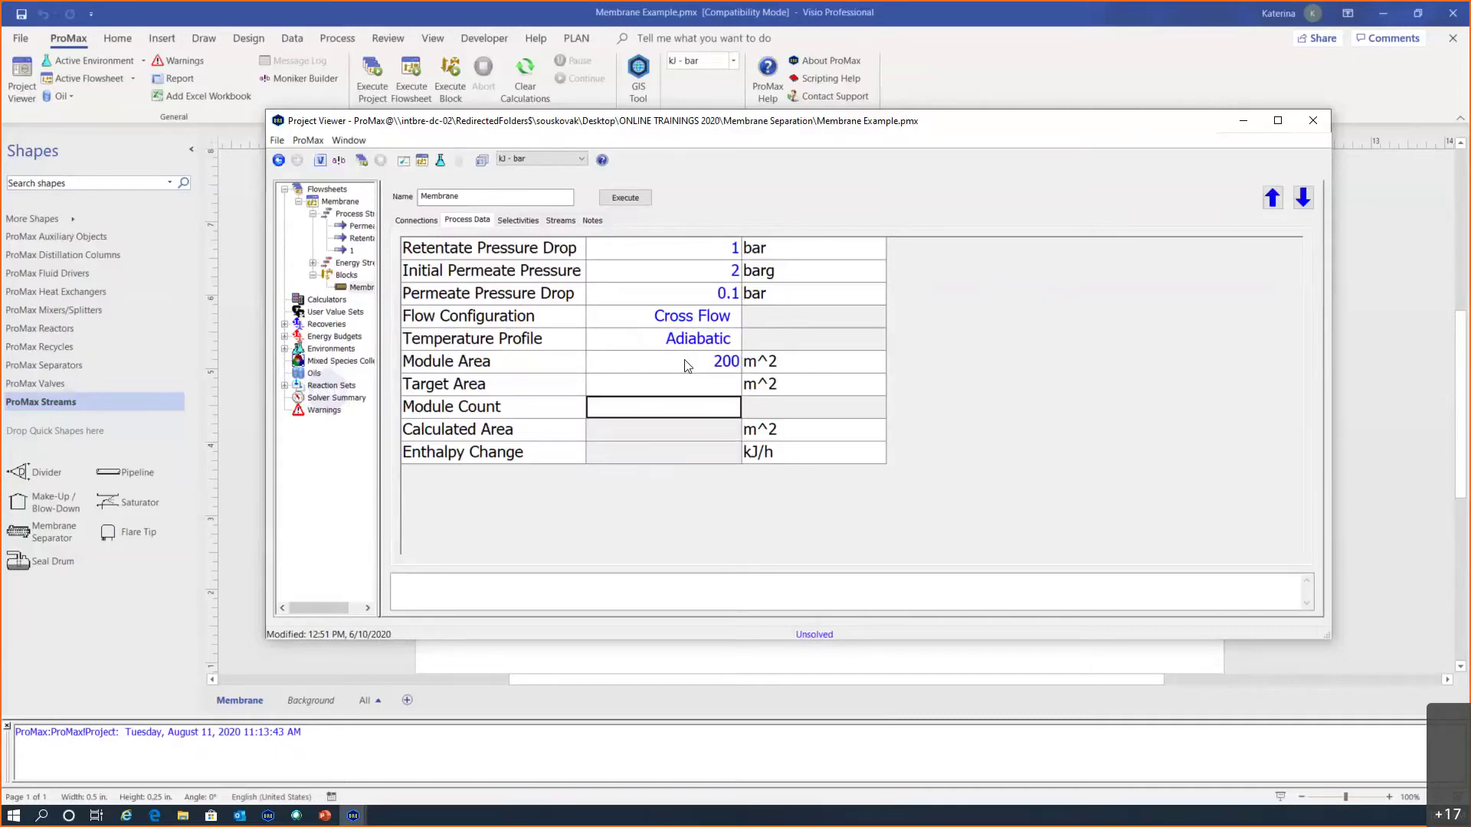
text(5)
key(Return)
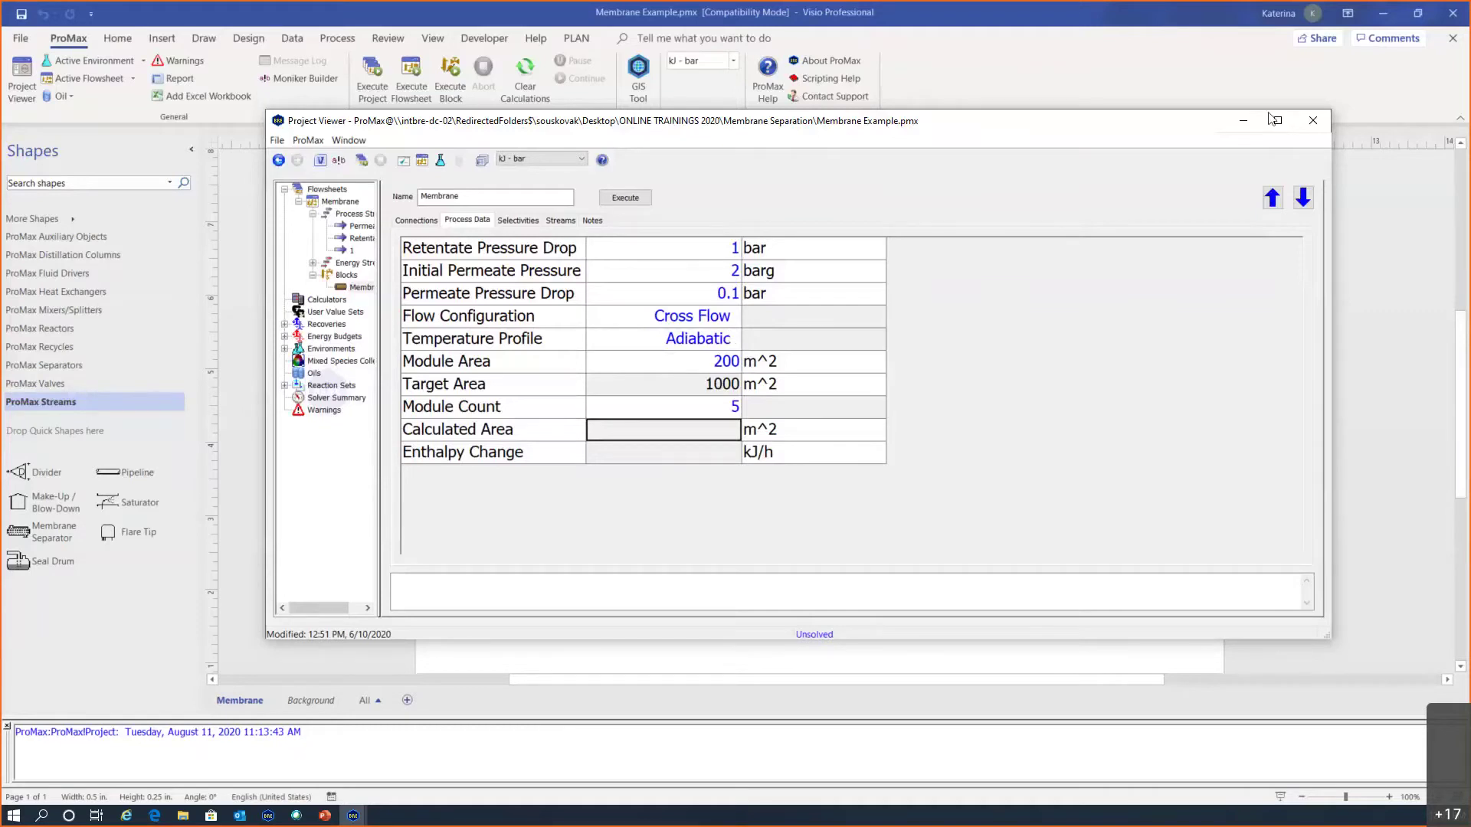
click(637, 196)
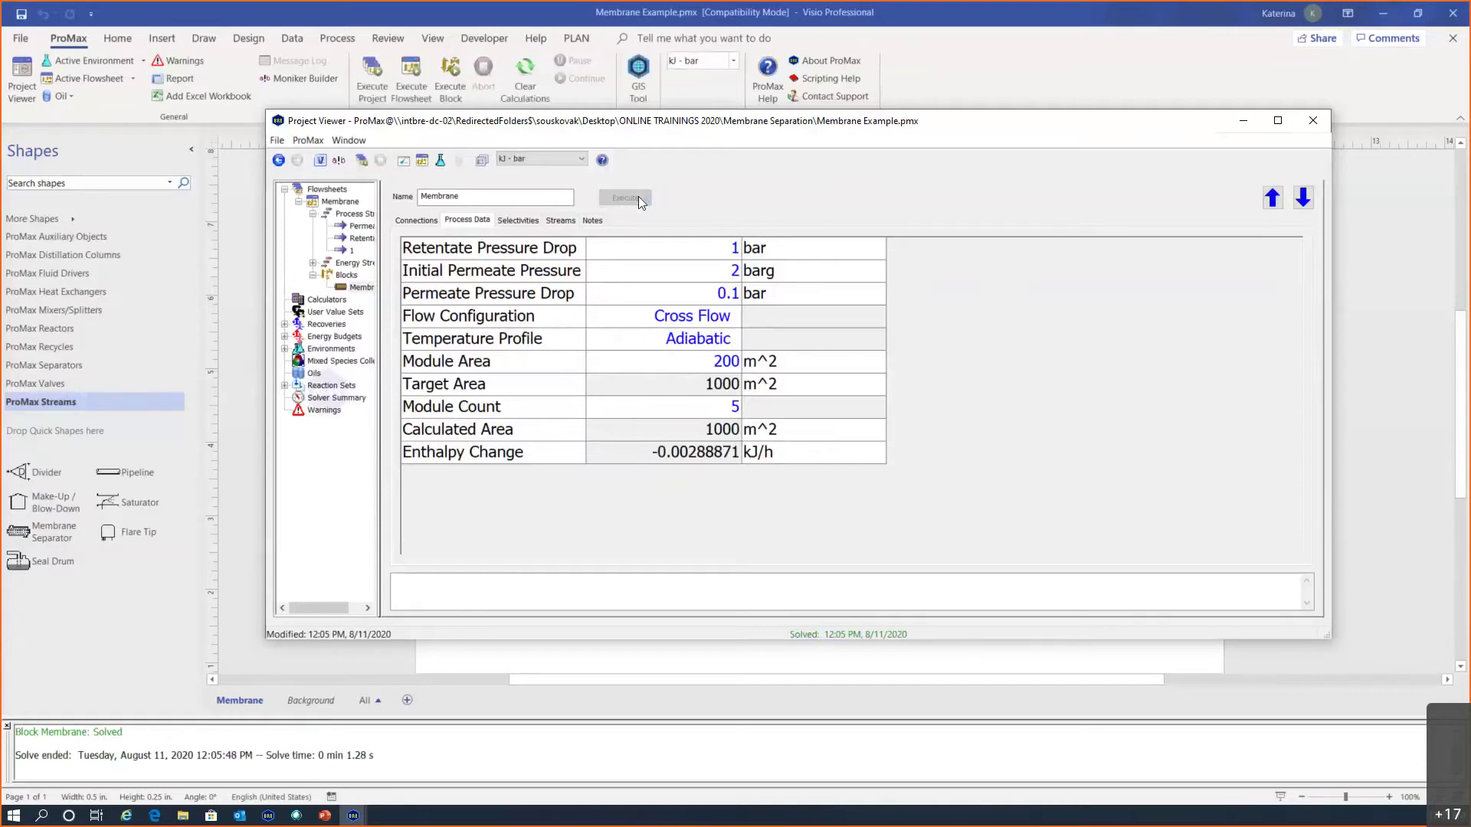
click(1313, 121)
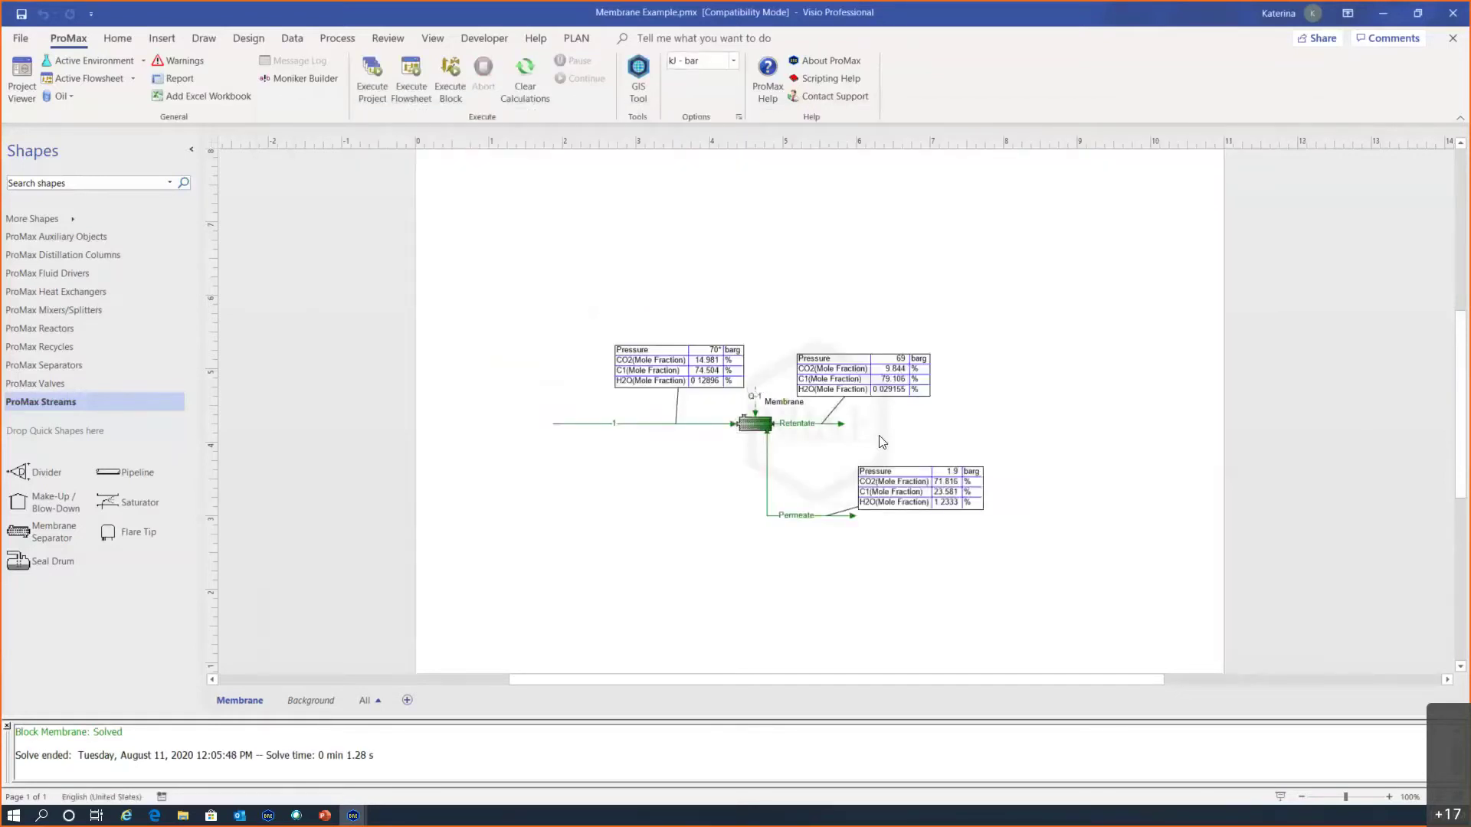
scroll(845, 411, up, 1)
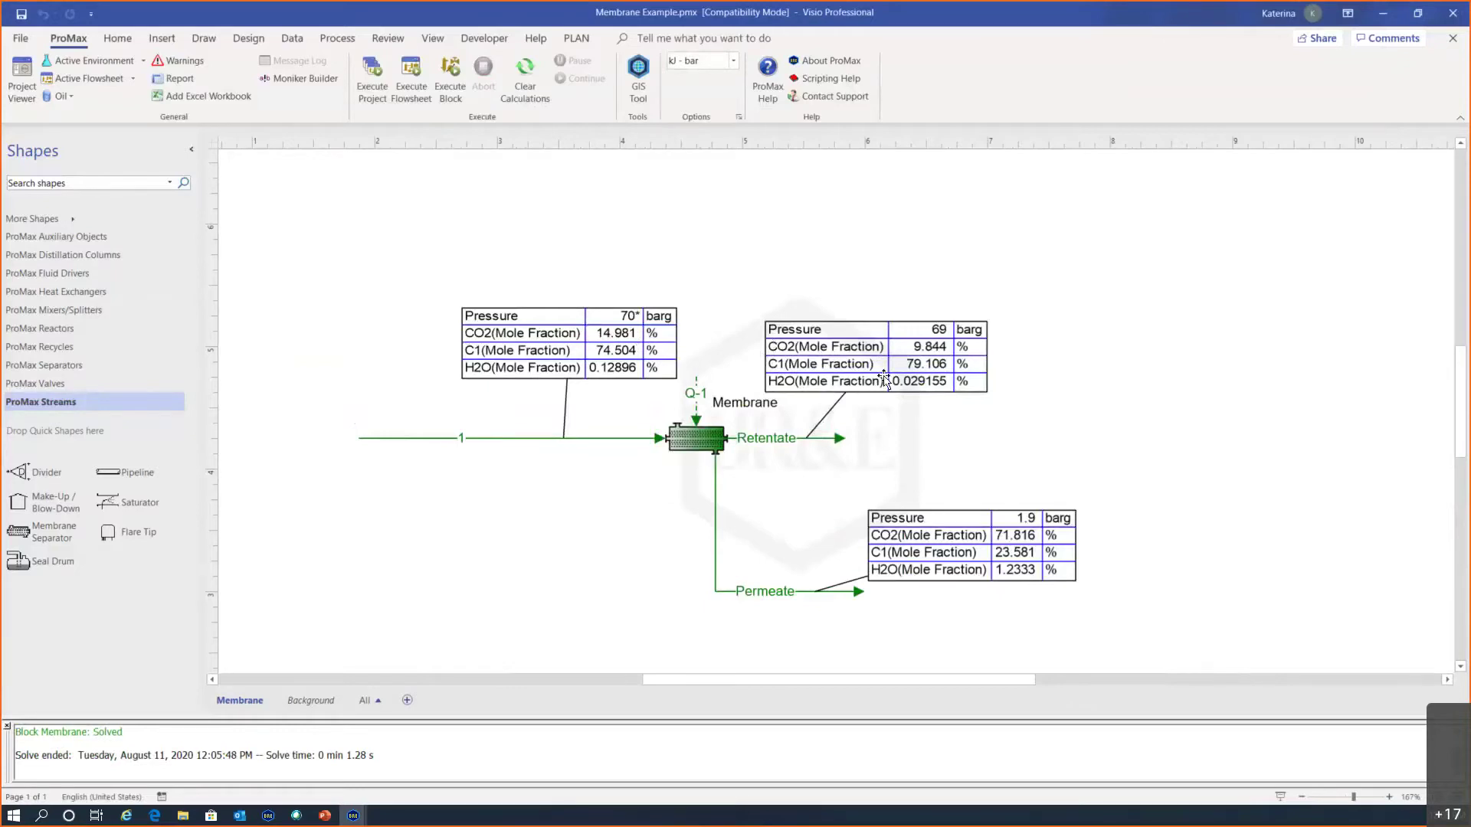
Step: Raise the membrane's module count to 10, execute the block again and check the stream compositions on the flowsheet
click(706, 441)
double_click(706, 441)
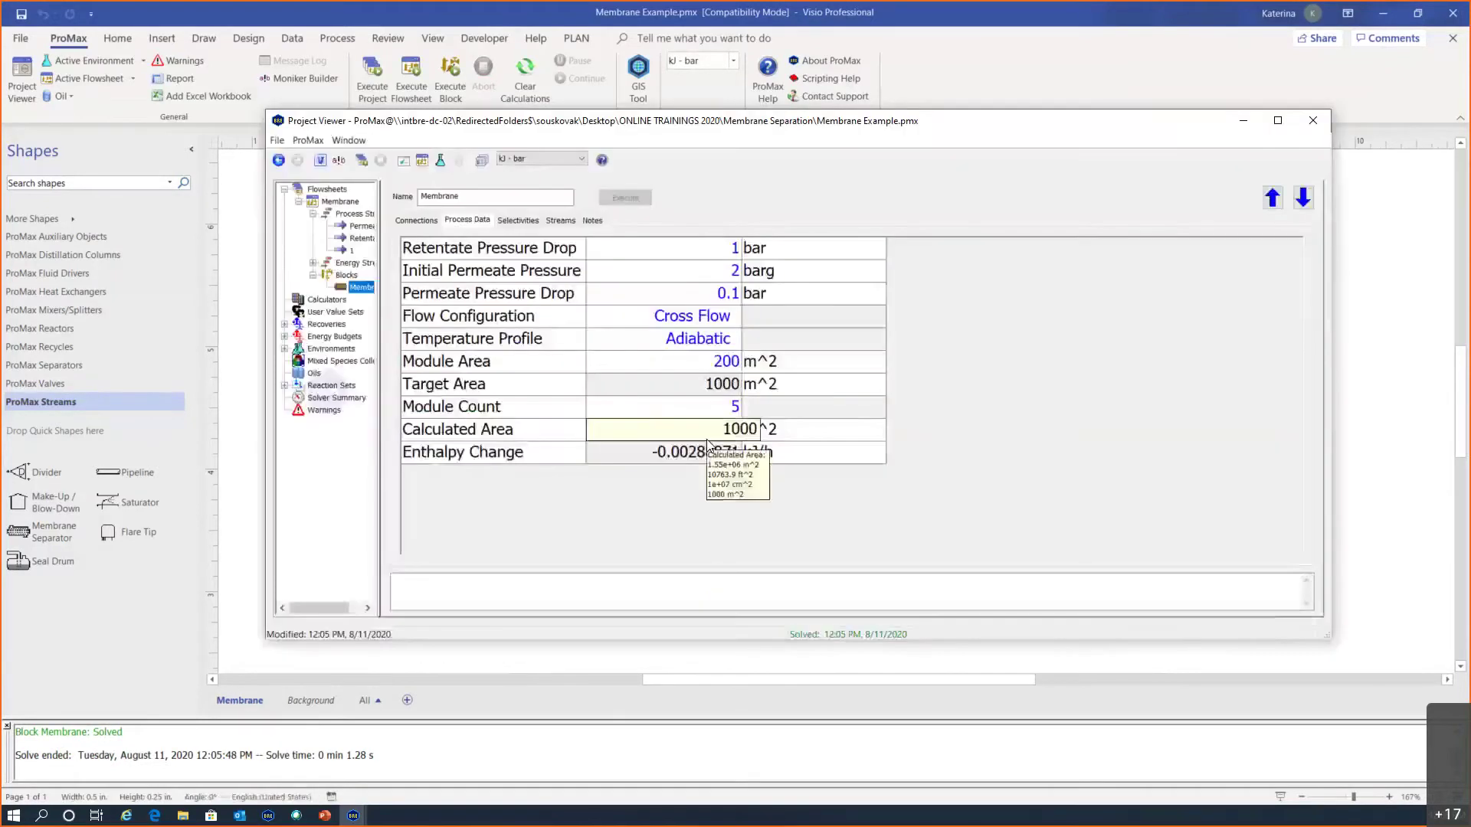
click(723, 417)
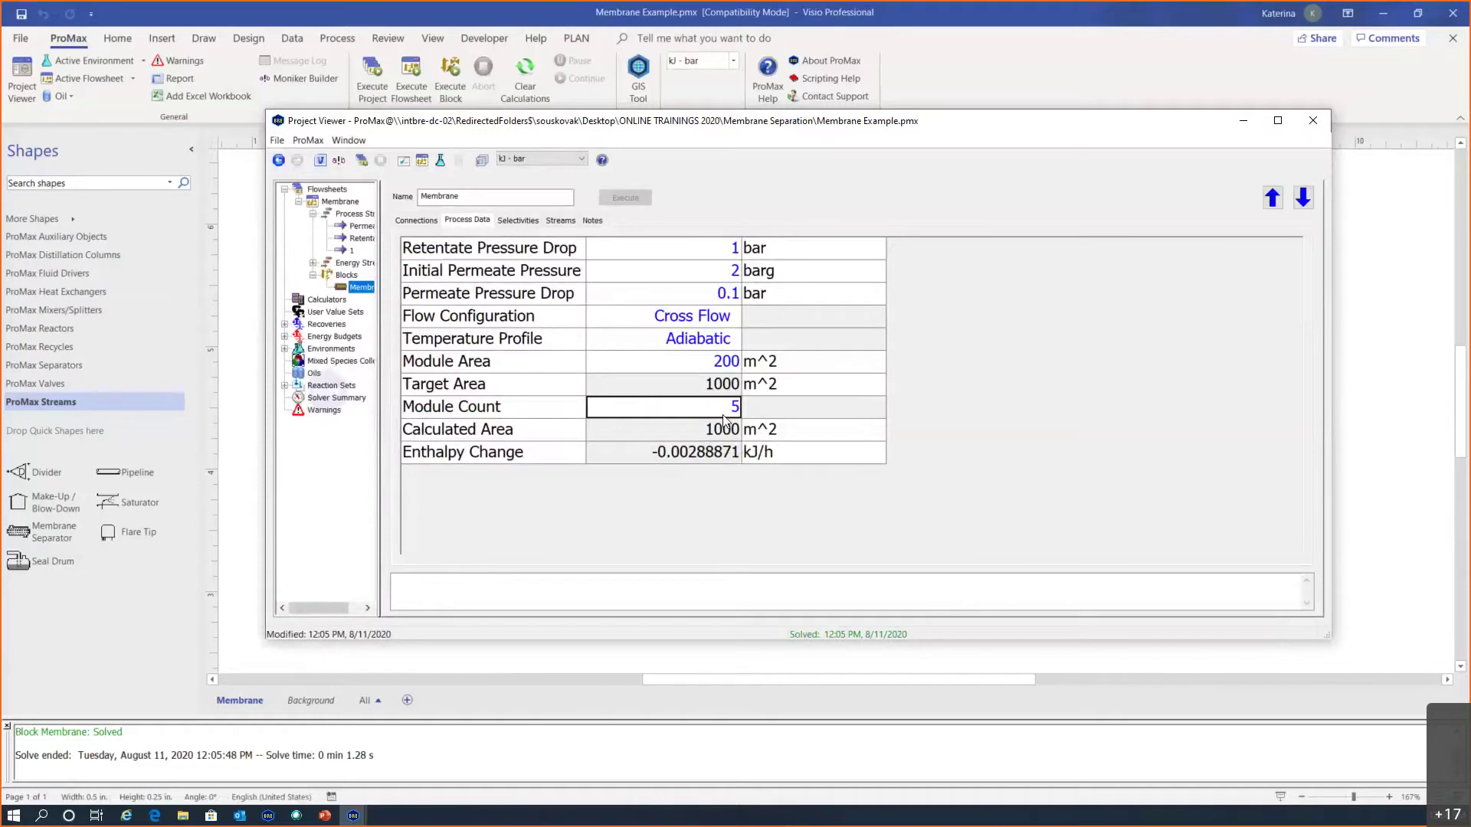
text(10)
key(Return)
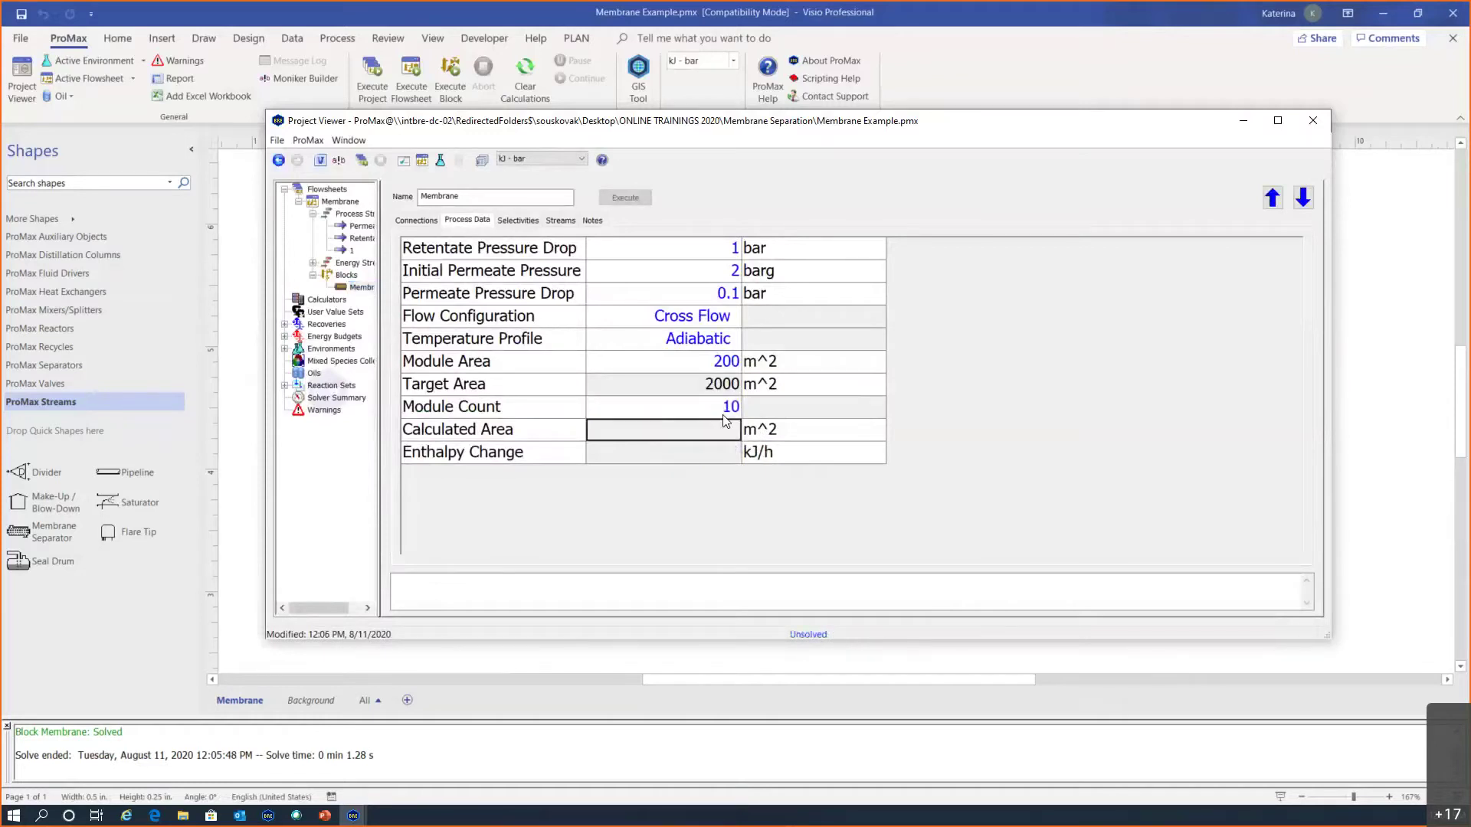
click(620, 201)
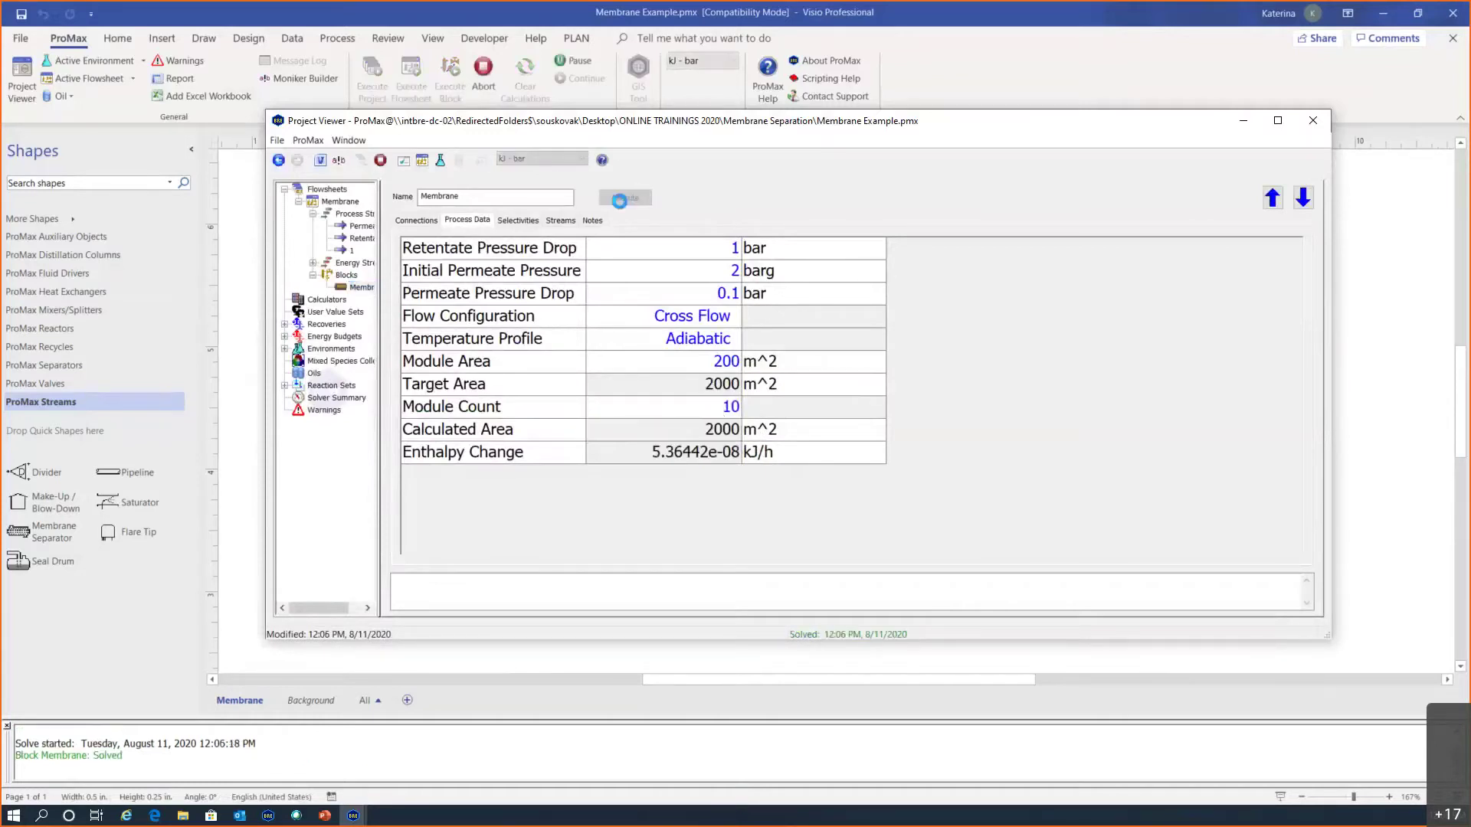
click(1312, 120)
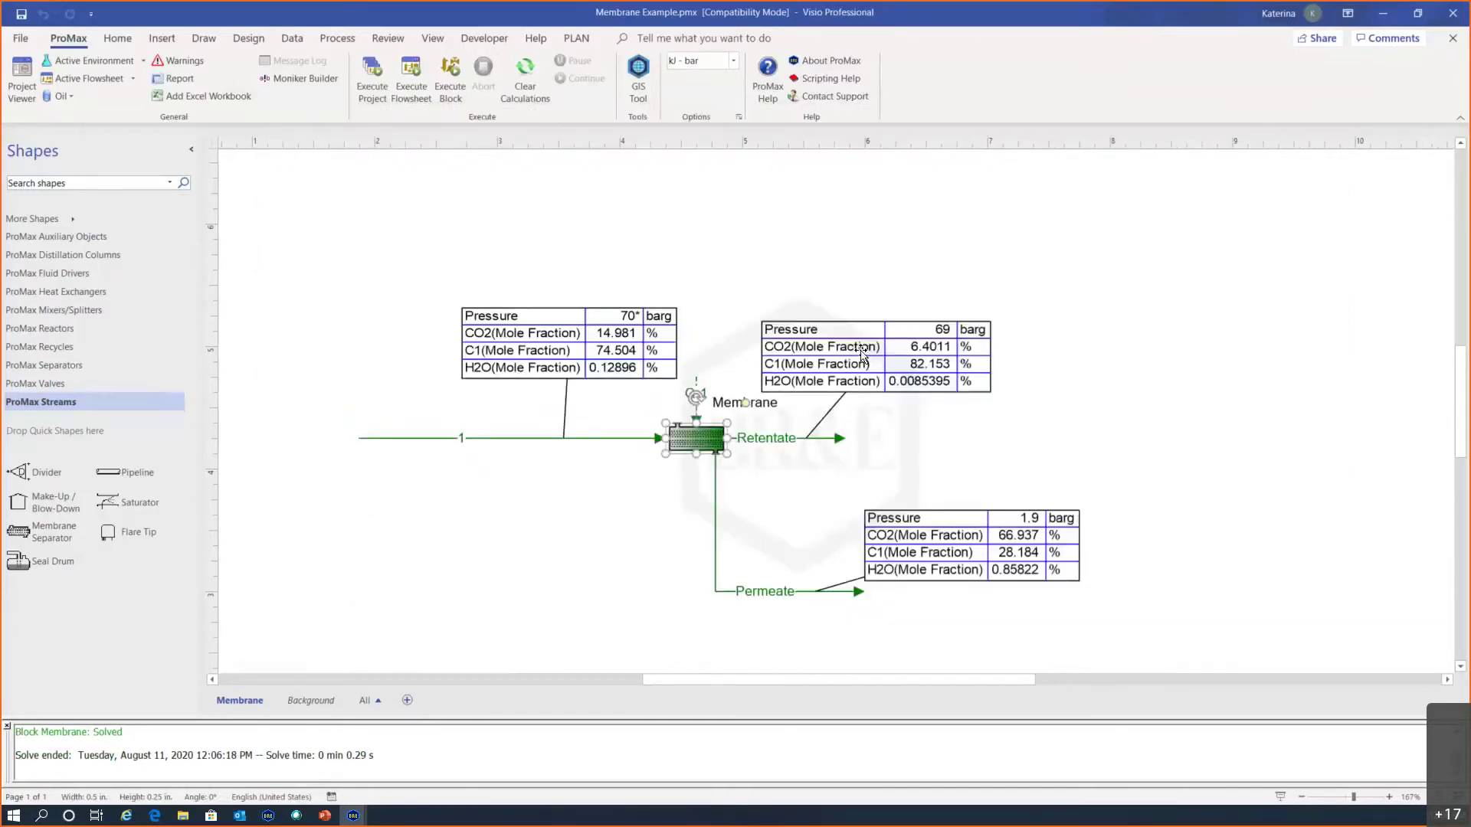
Step: Reopen the membrane block and clear its module count
double_click(711, 440)
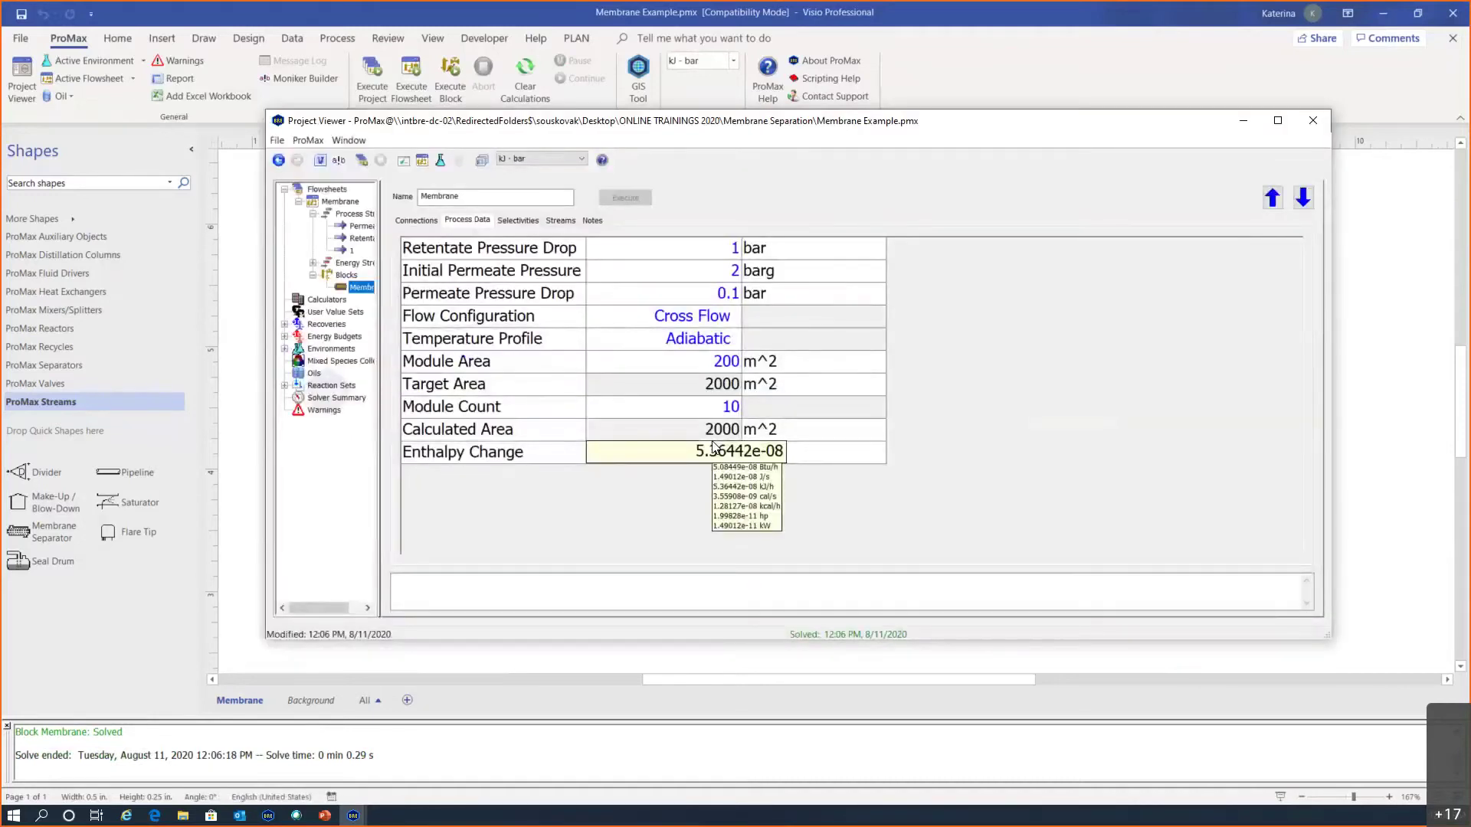
click(711, 414)
key(Delete)
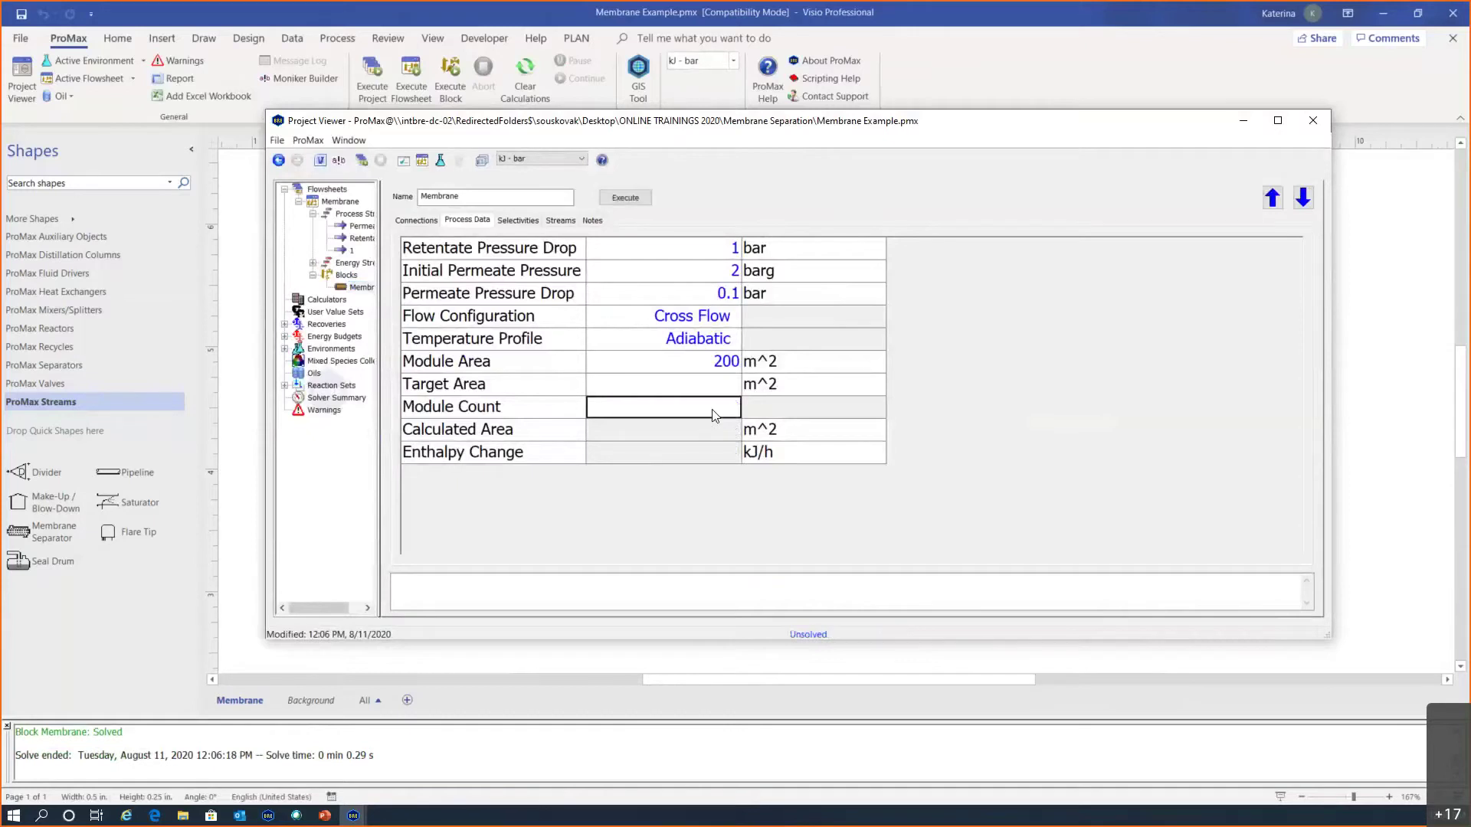
Step: Set the constraint target of the CO2 permeance selectivity to 2%
click(529, 224)
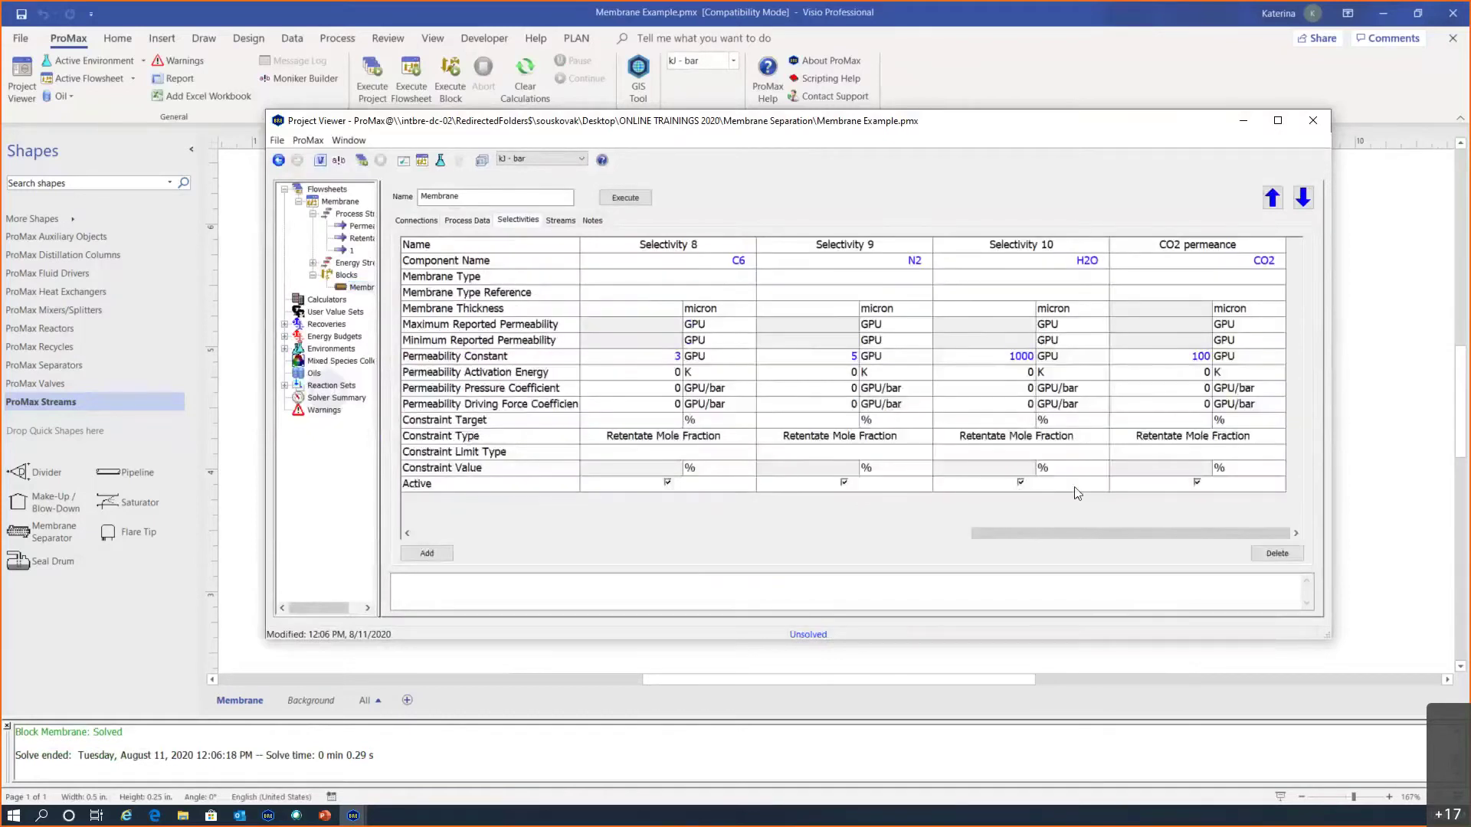
click(461, 422)
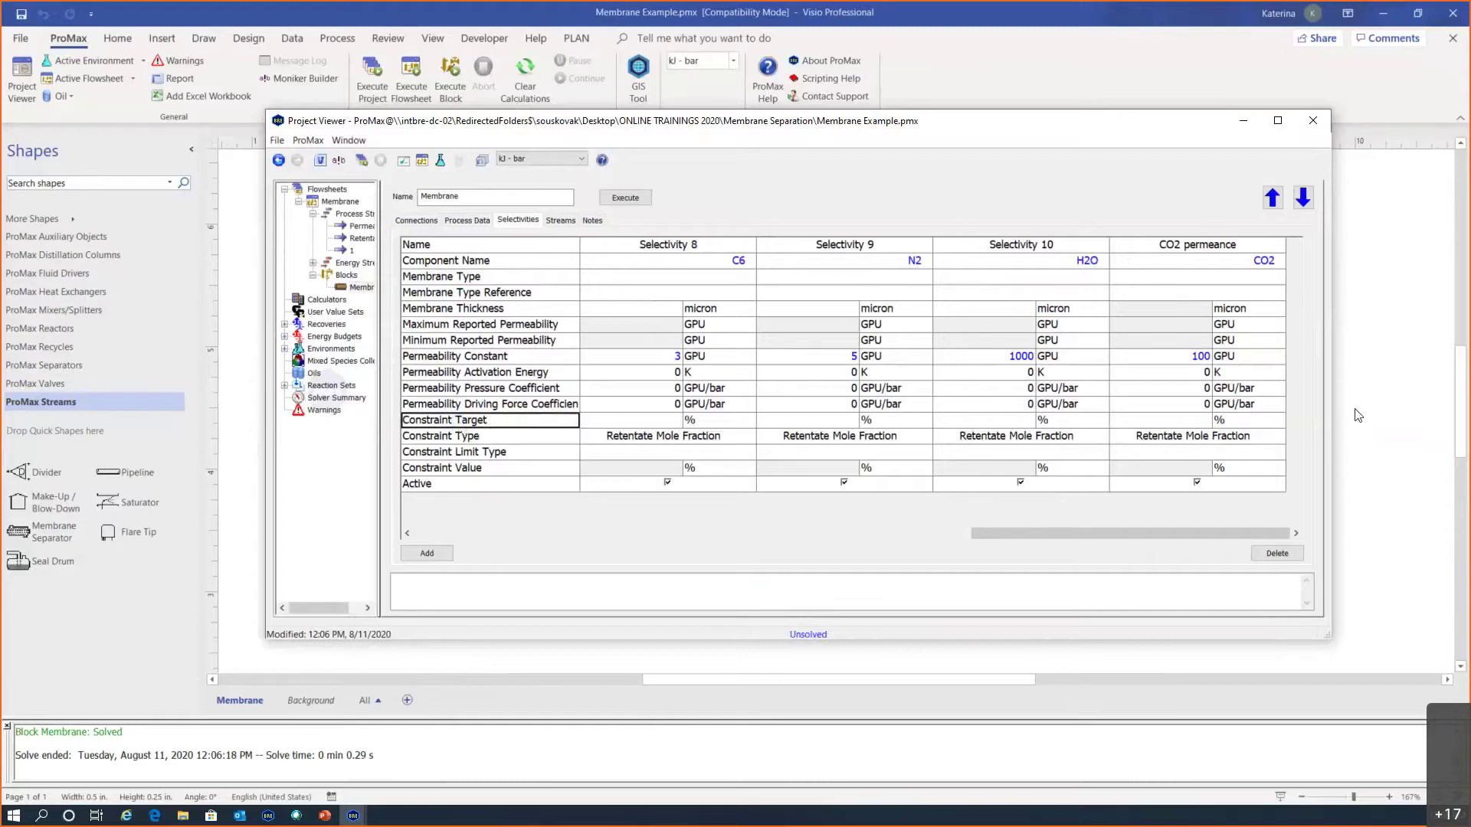
click(1157, 428)
text(2)
key(Return)
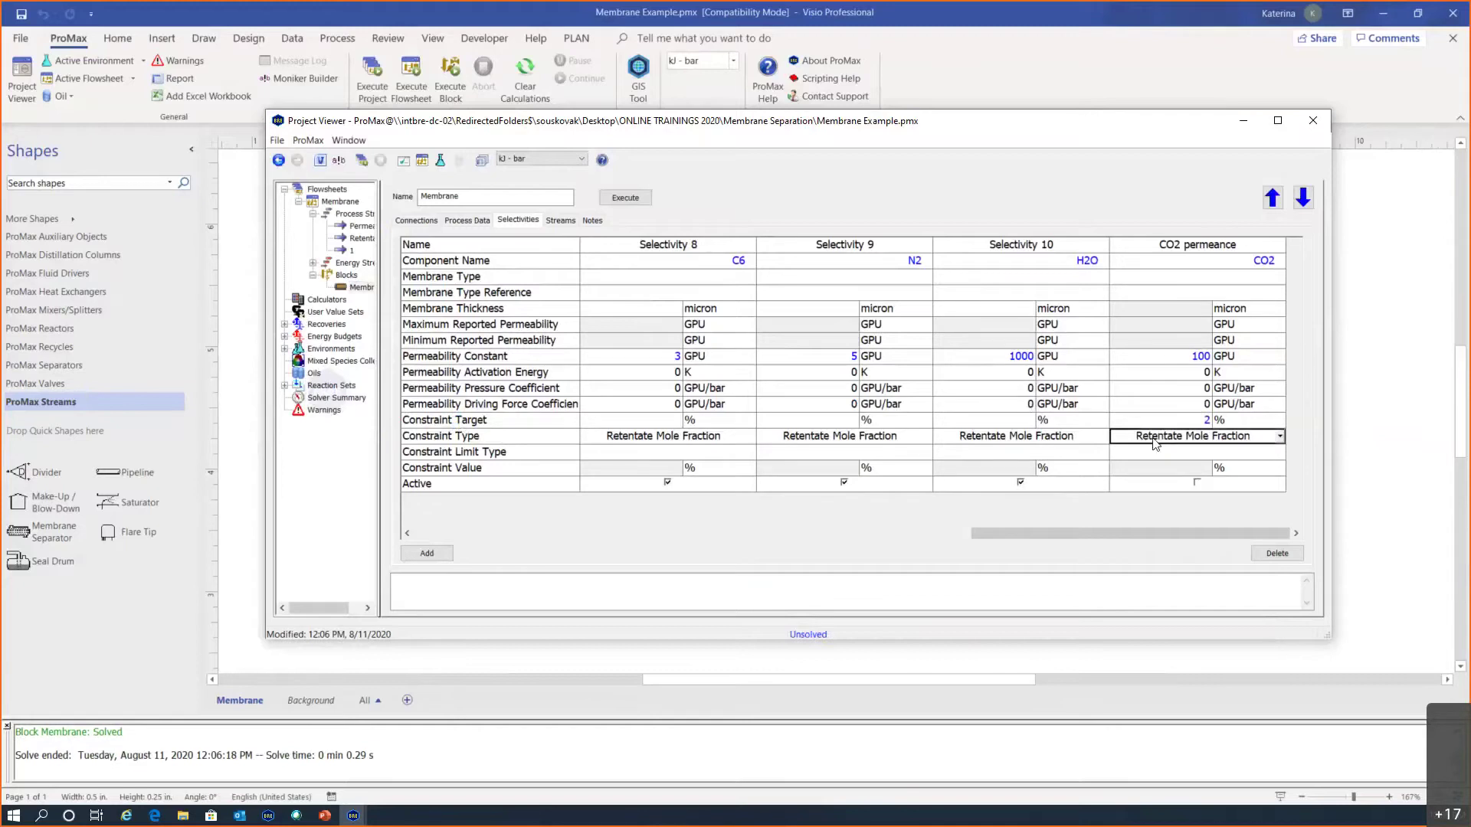
Step: Constrain the CO2 permeance selectivity by Retentate Mole Fraction with an Upper Limit and make the selectivity active
click(1279, 437)
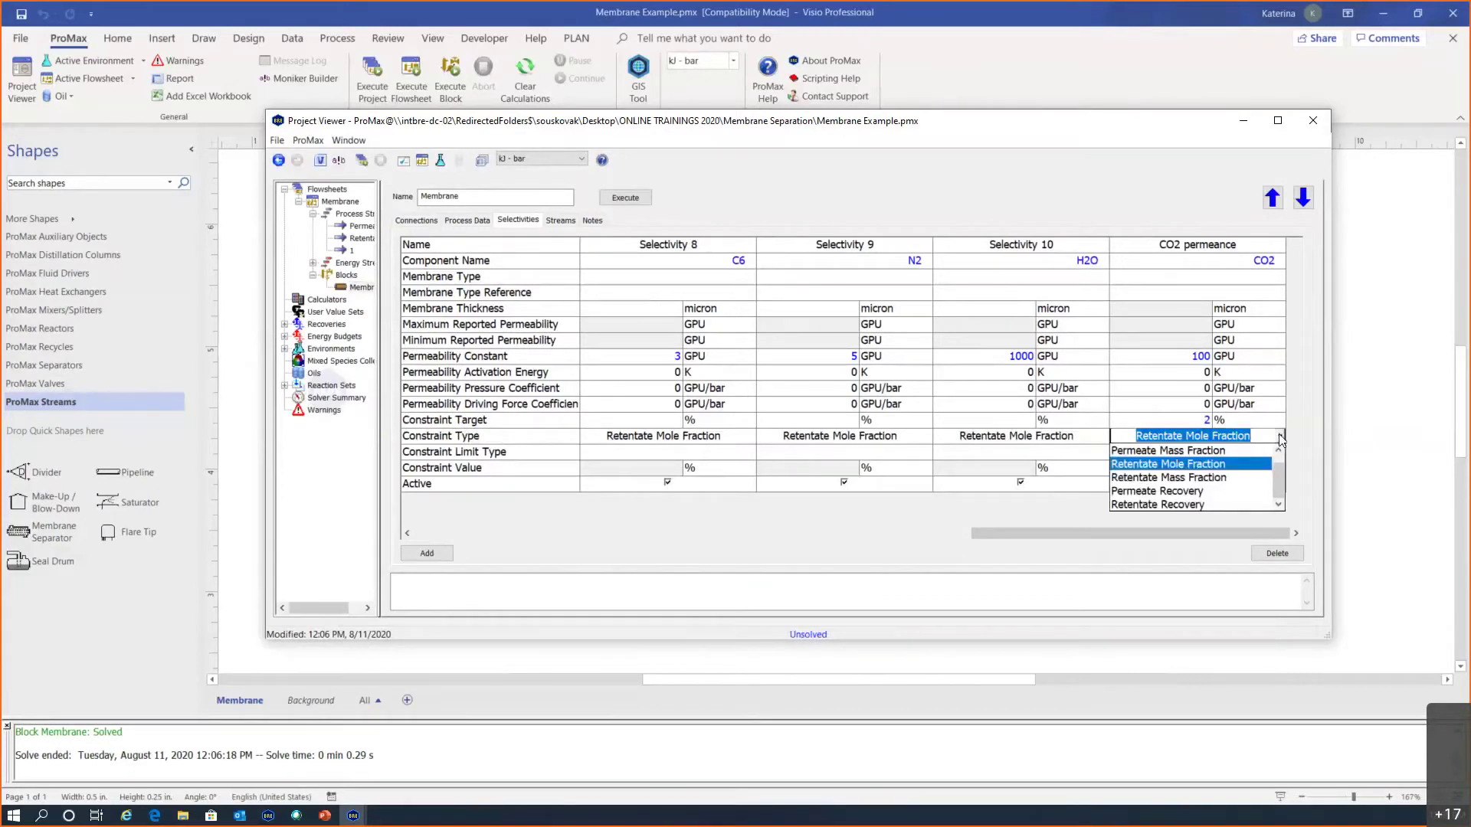
click(1207, 463)
key(Return)
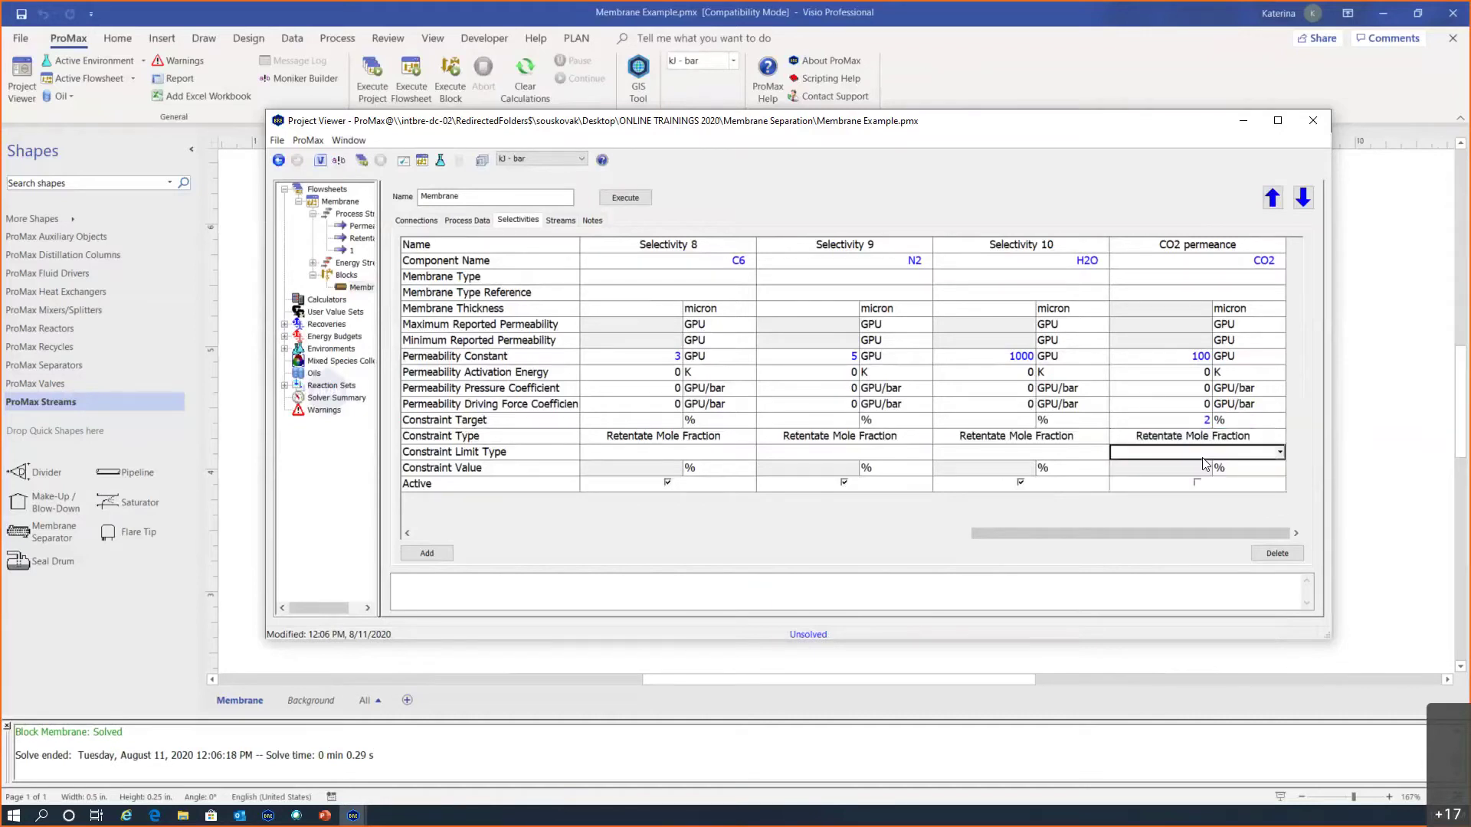
click(1279, 452)
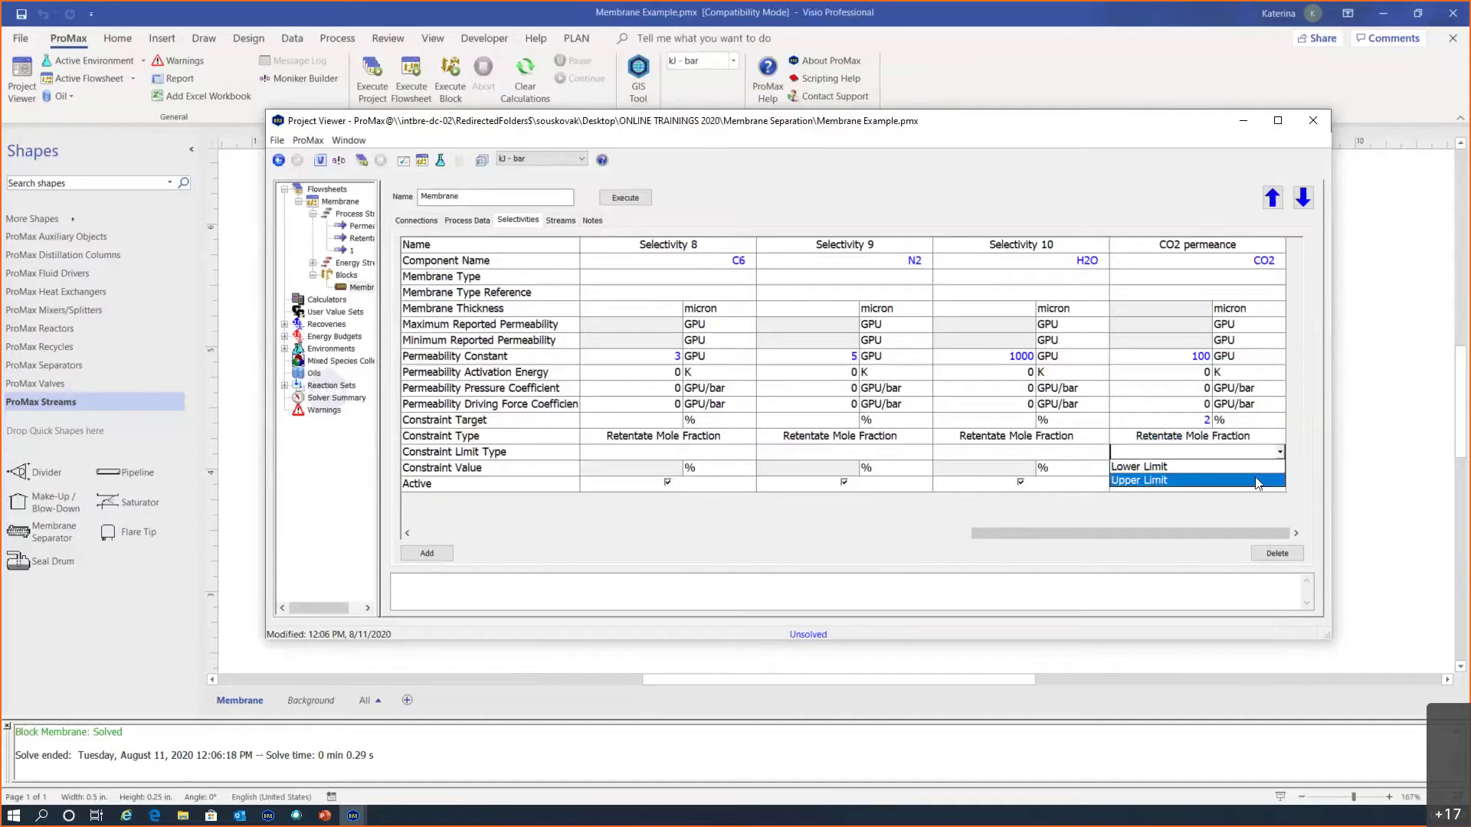
click(1255, 479)
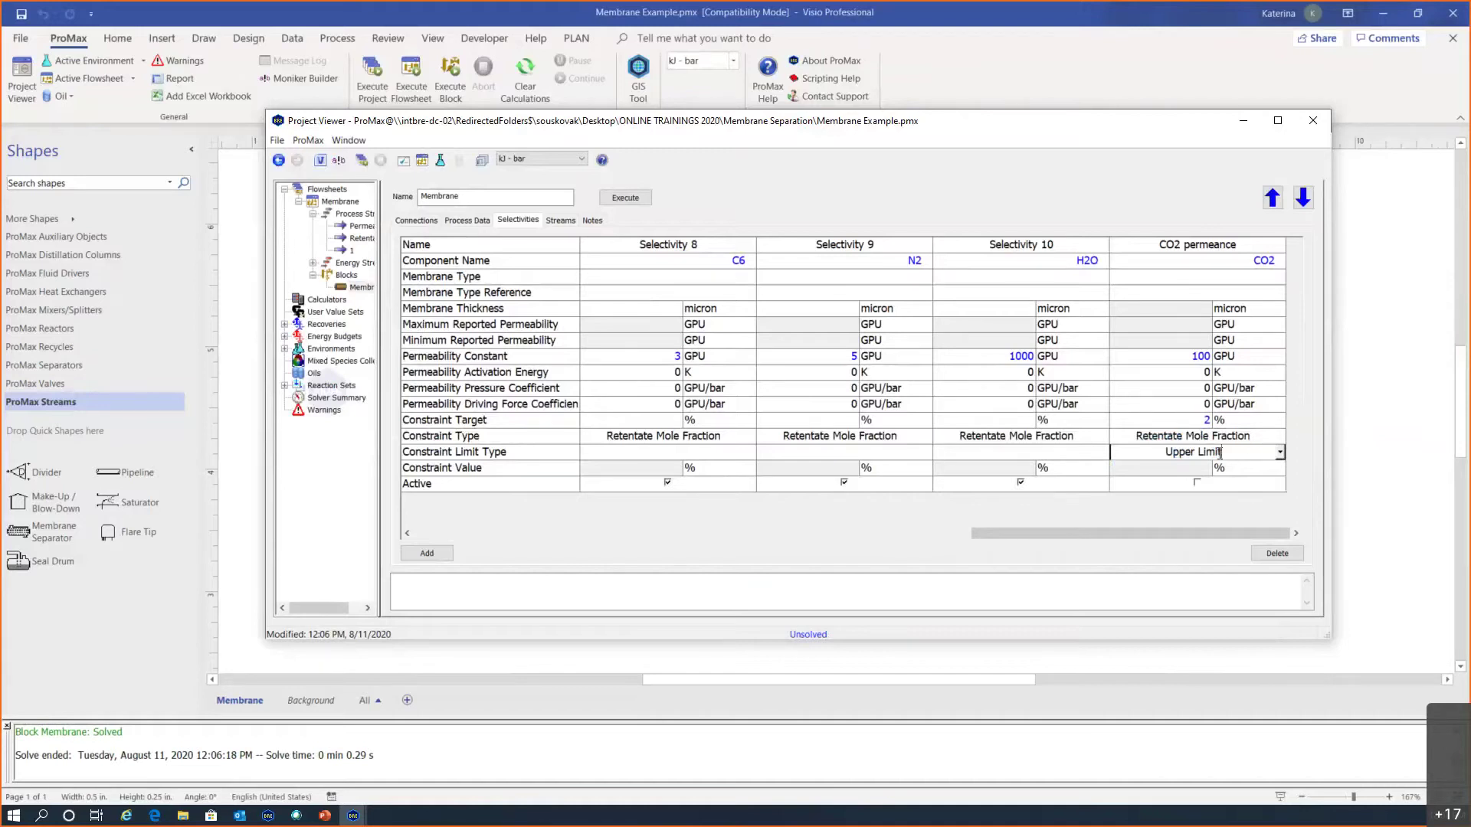
click(1198, 483)
Step: Execute the constrained membrane block and check the resulting stream compositions on the flowsheet
click(643, 198)
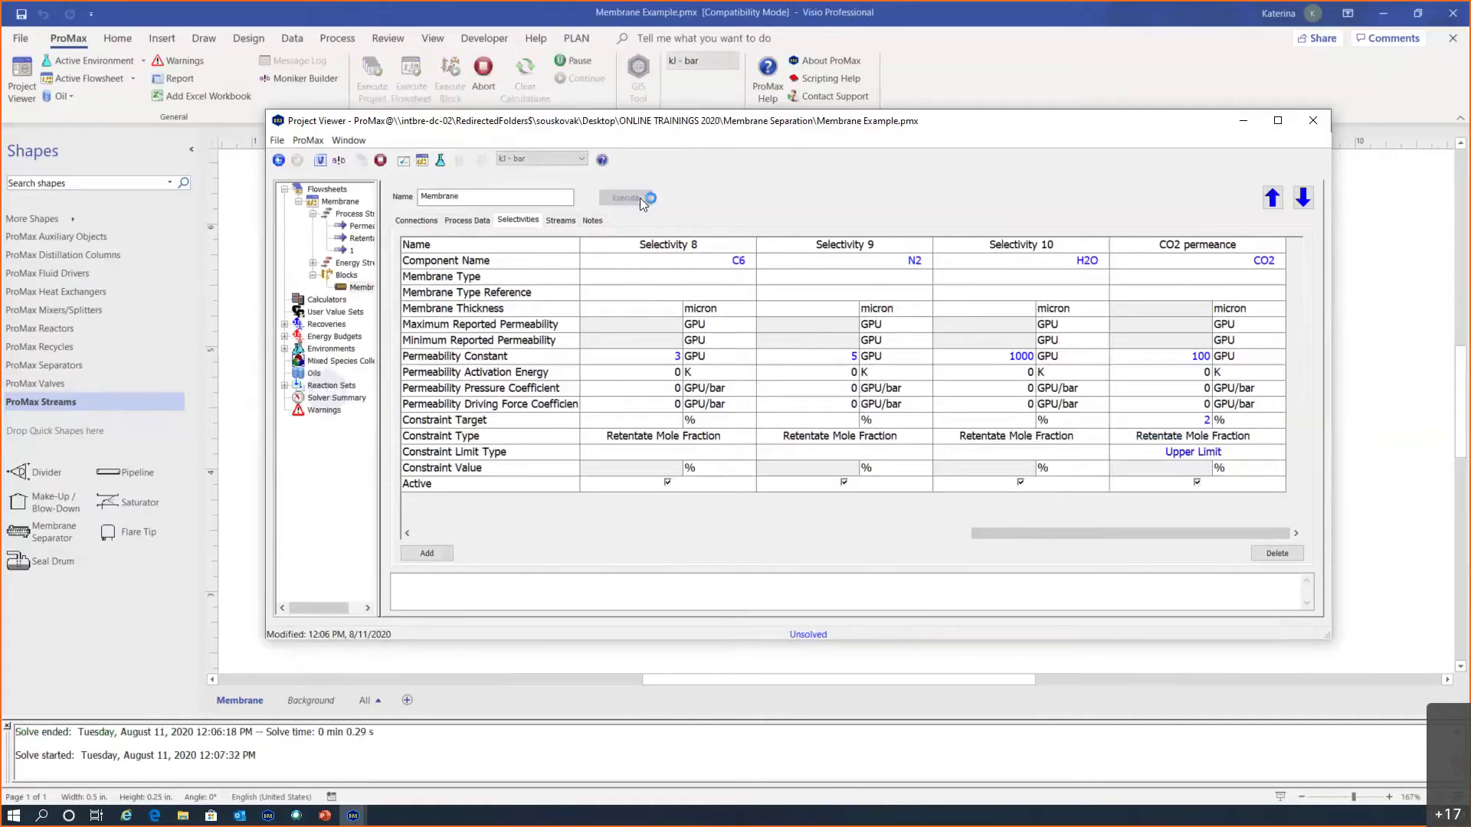
click(1313, 120)
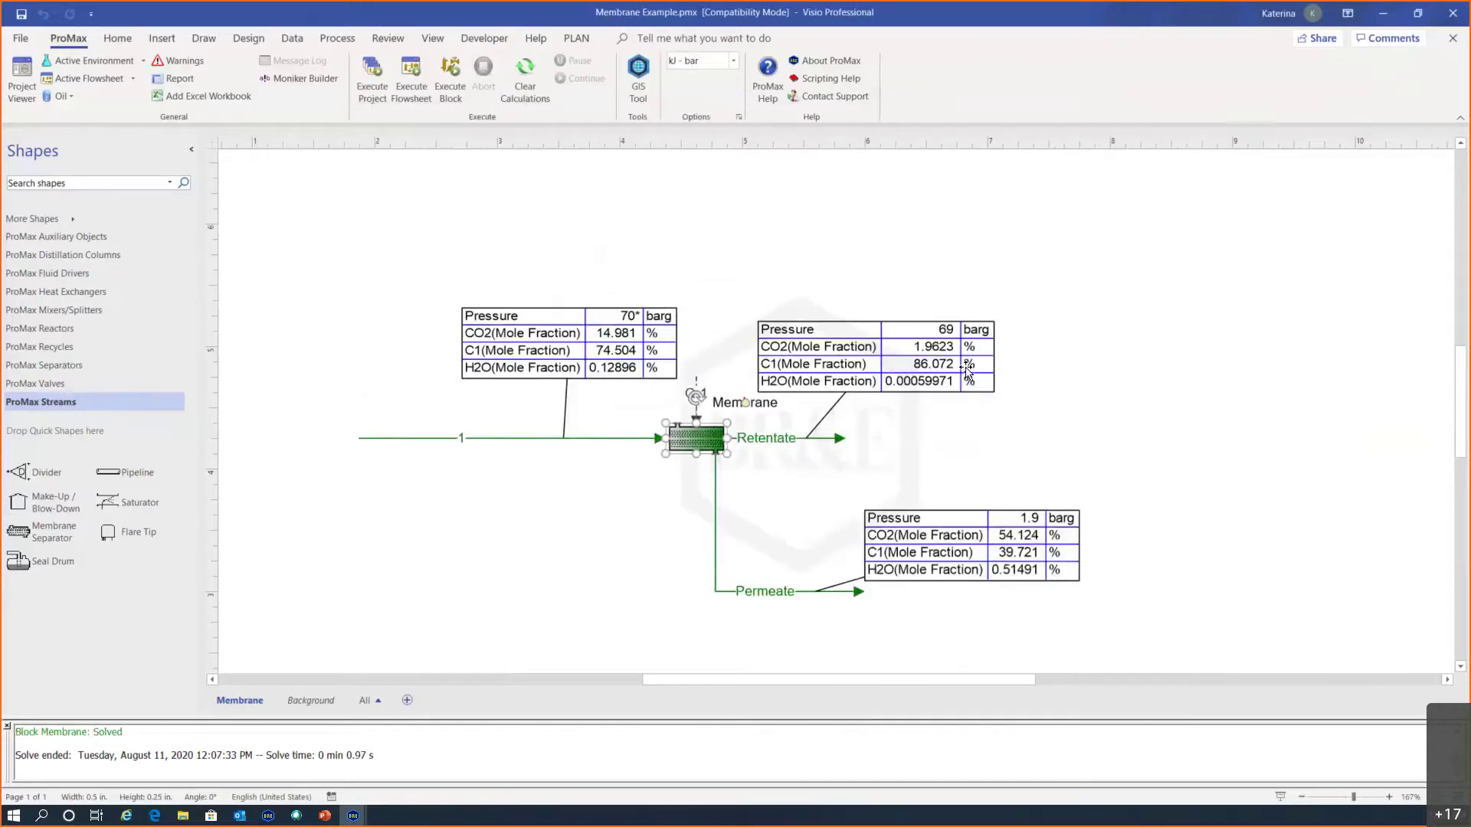
click(805, 467)
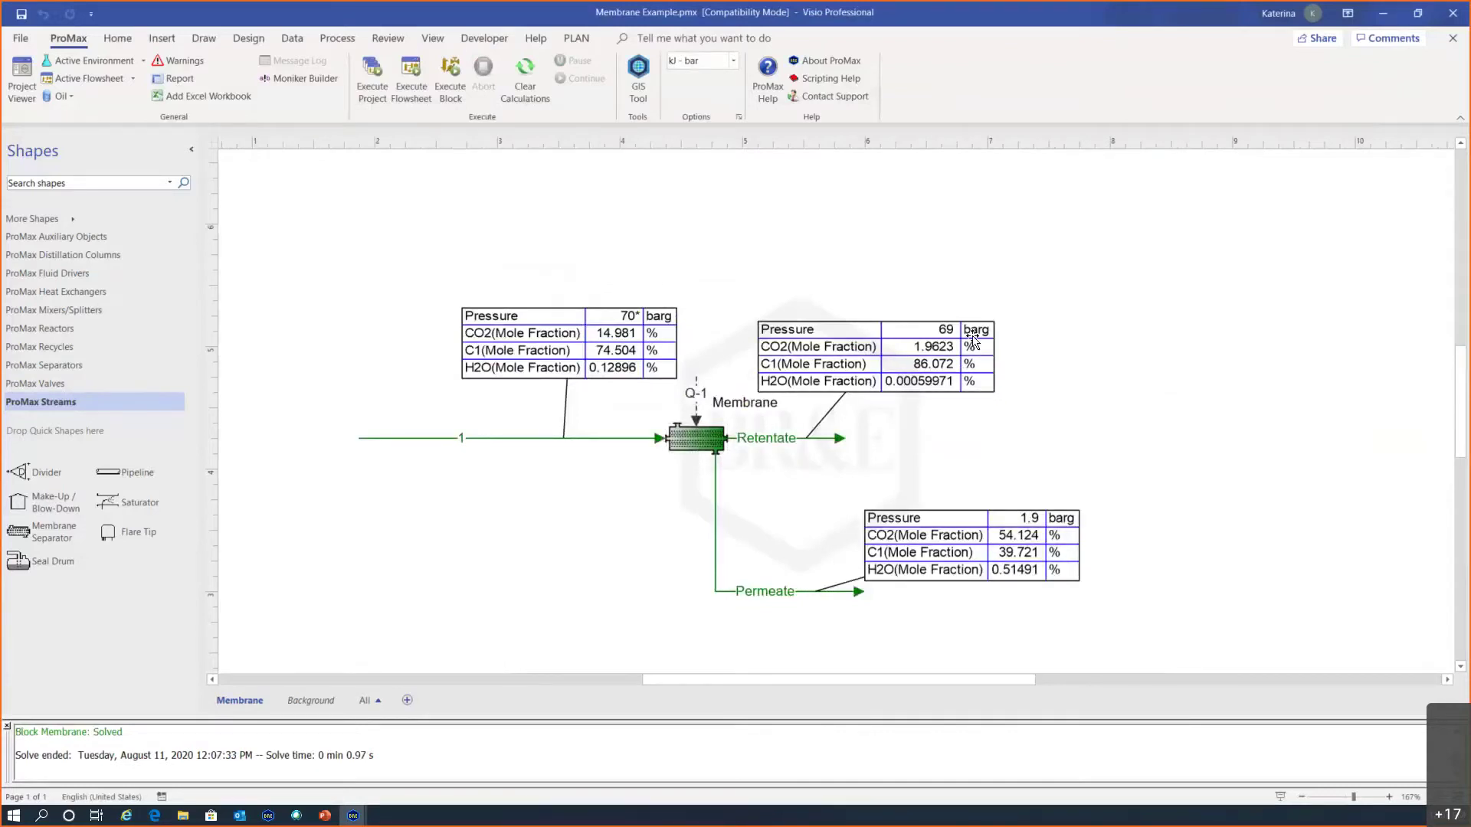
Step: Reopen the membrane block and examine the solved module count and calculated area in its process data
double_click(697, 438)
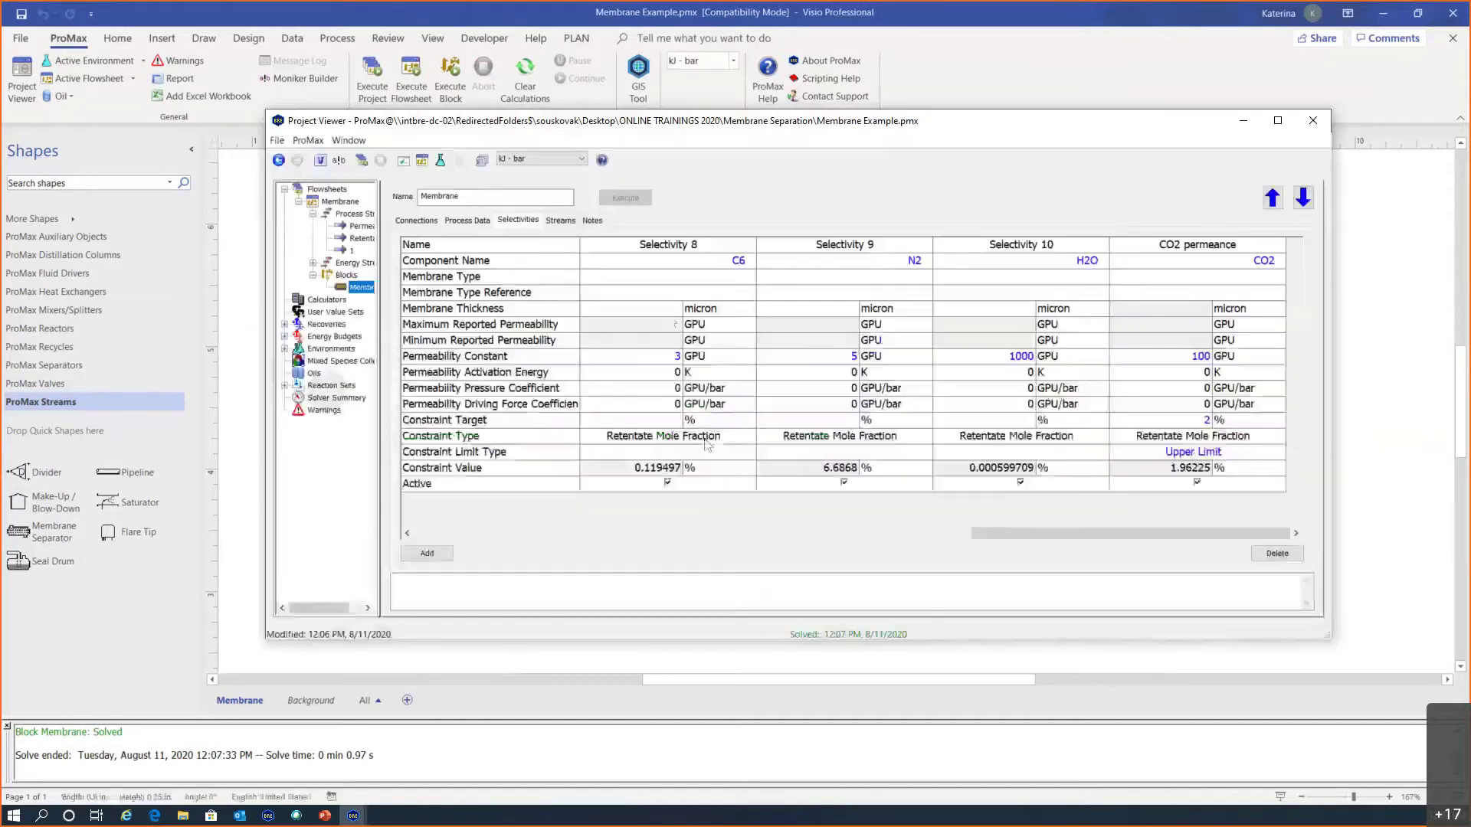
click(479, 221)
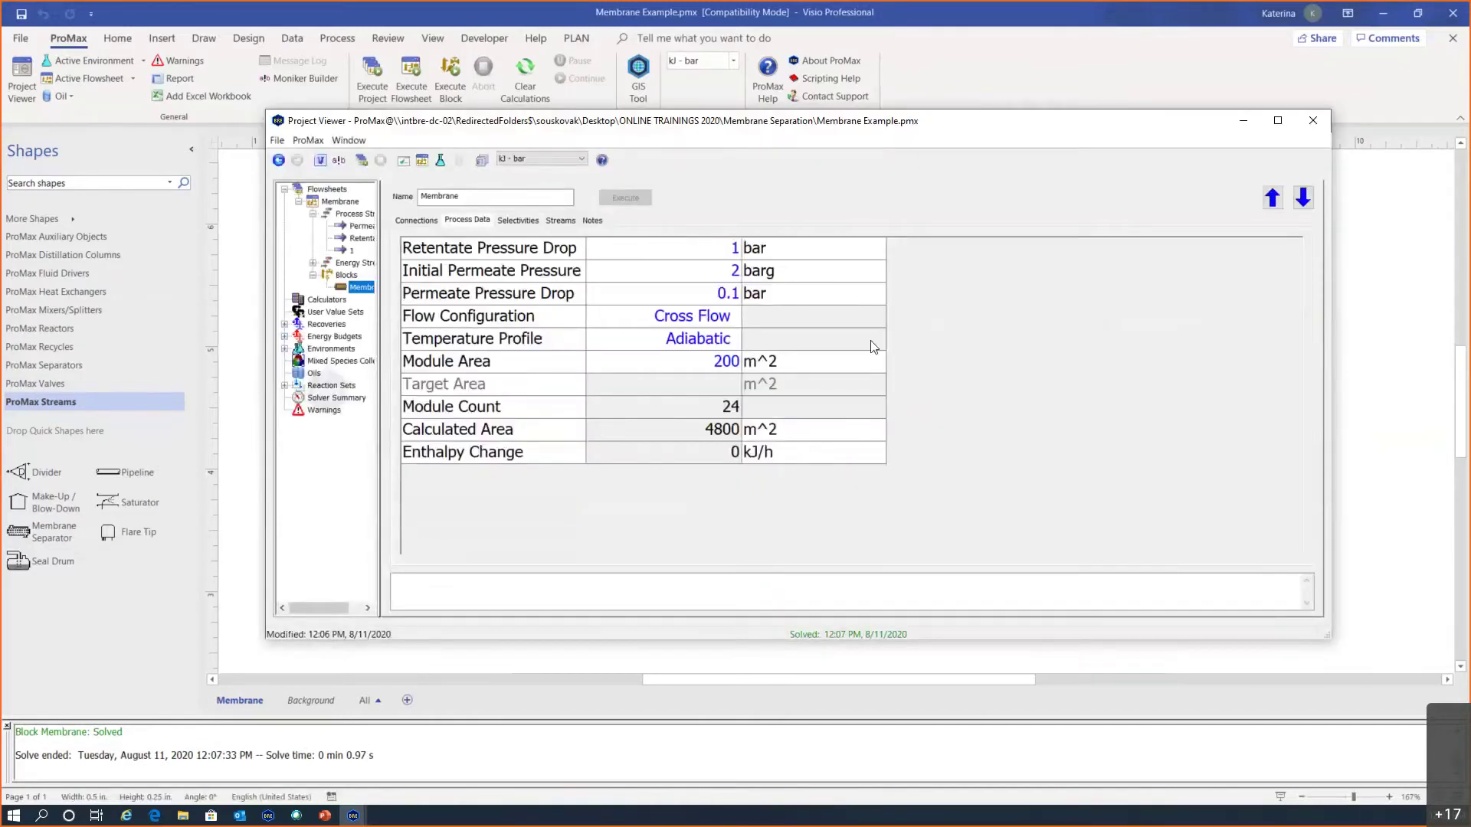
click(462, 413)
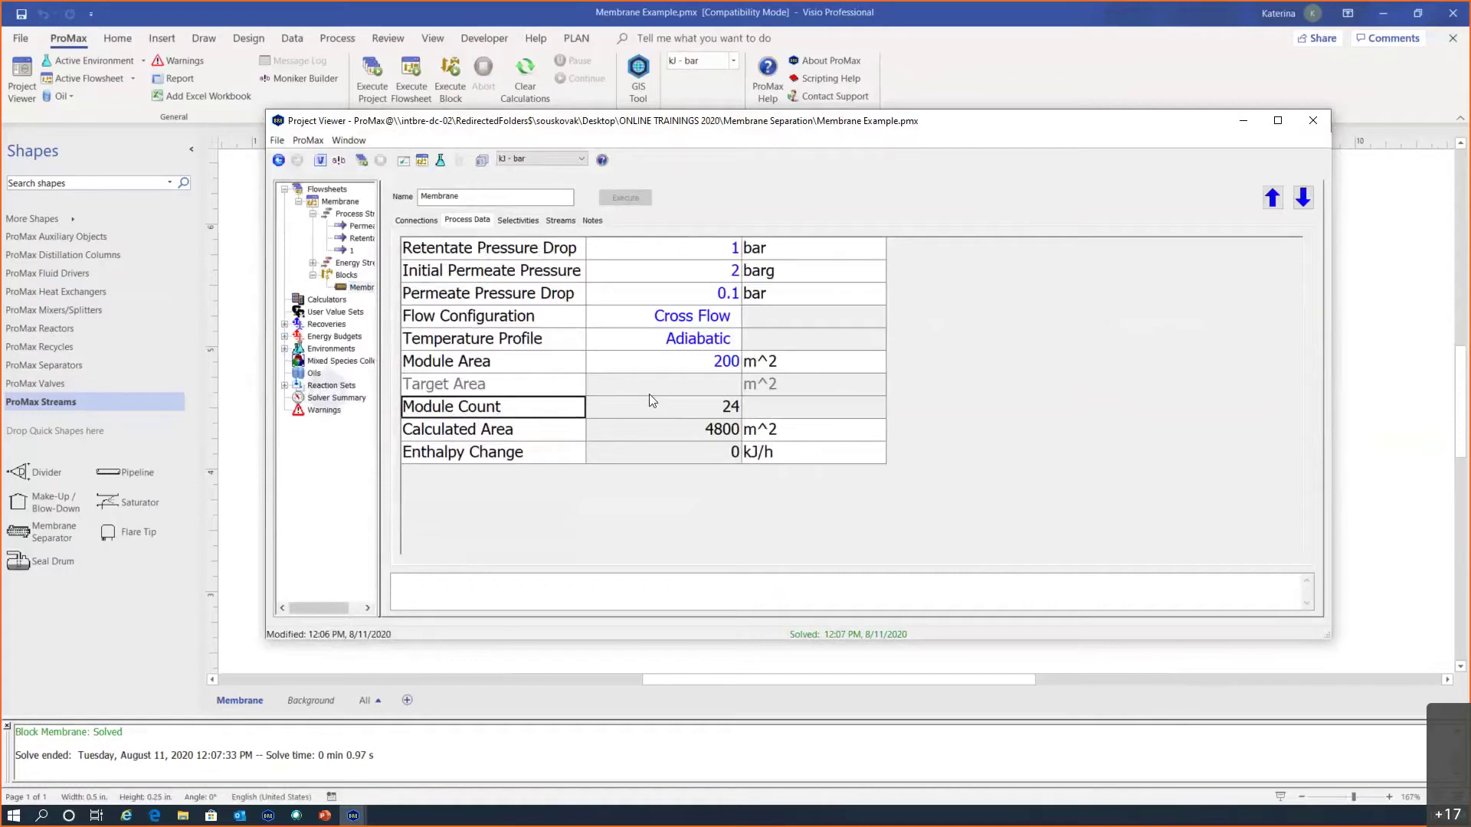
click(671, 408)
click(684, 429)
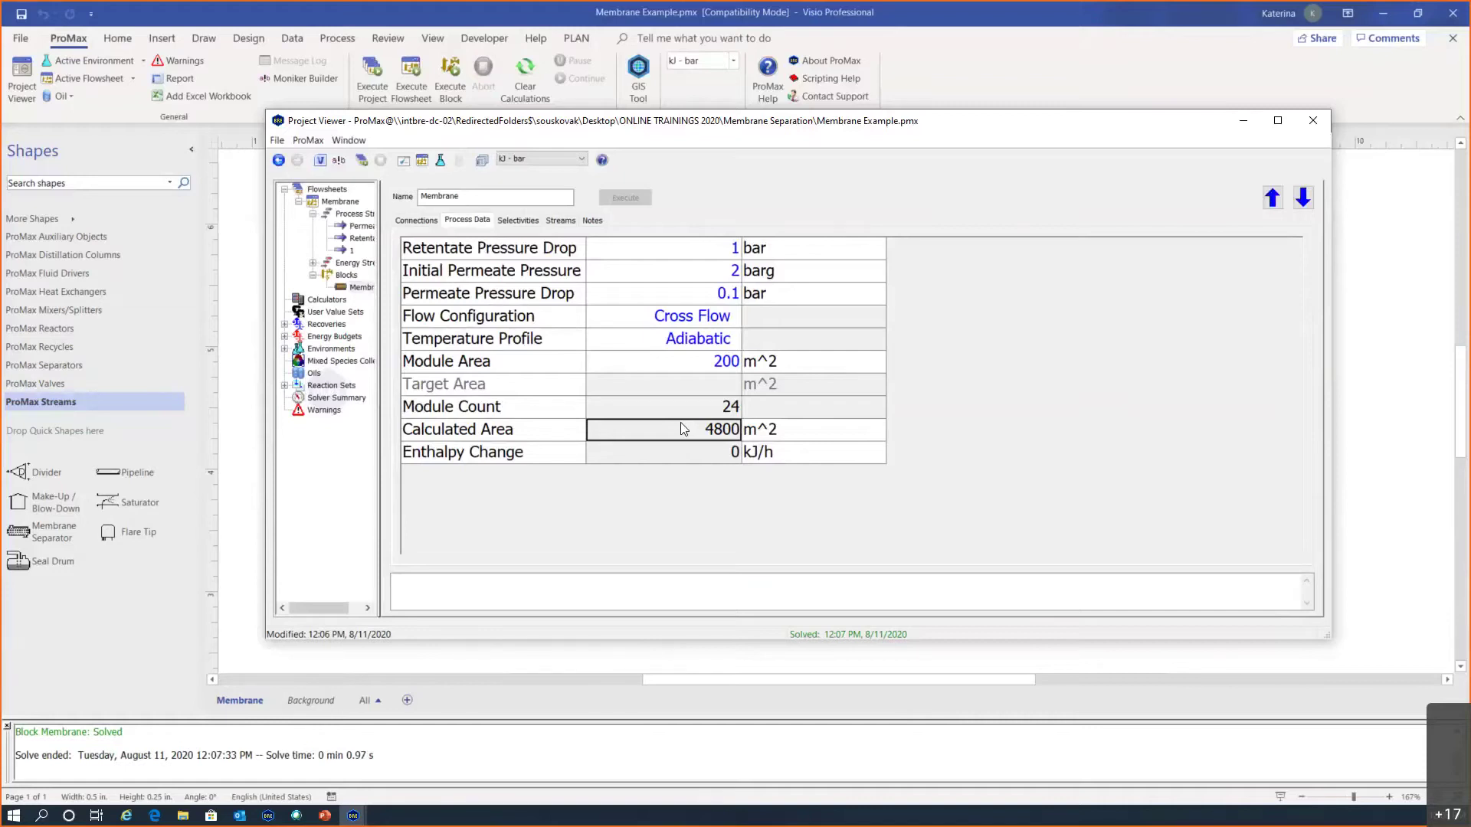
Step: Review the membrane's selectivities with their permeability constants and constraint values, and return to the flowsheet
click(520, 221)
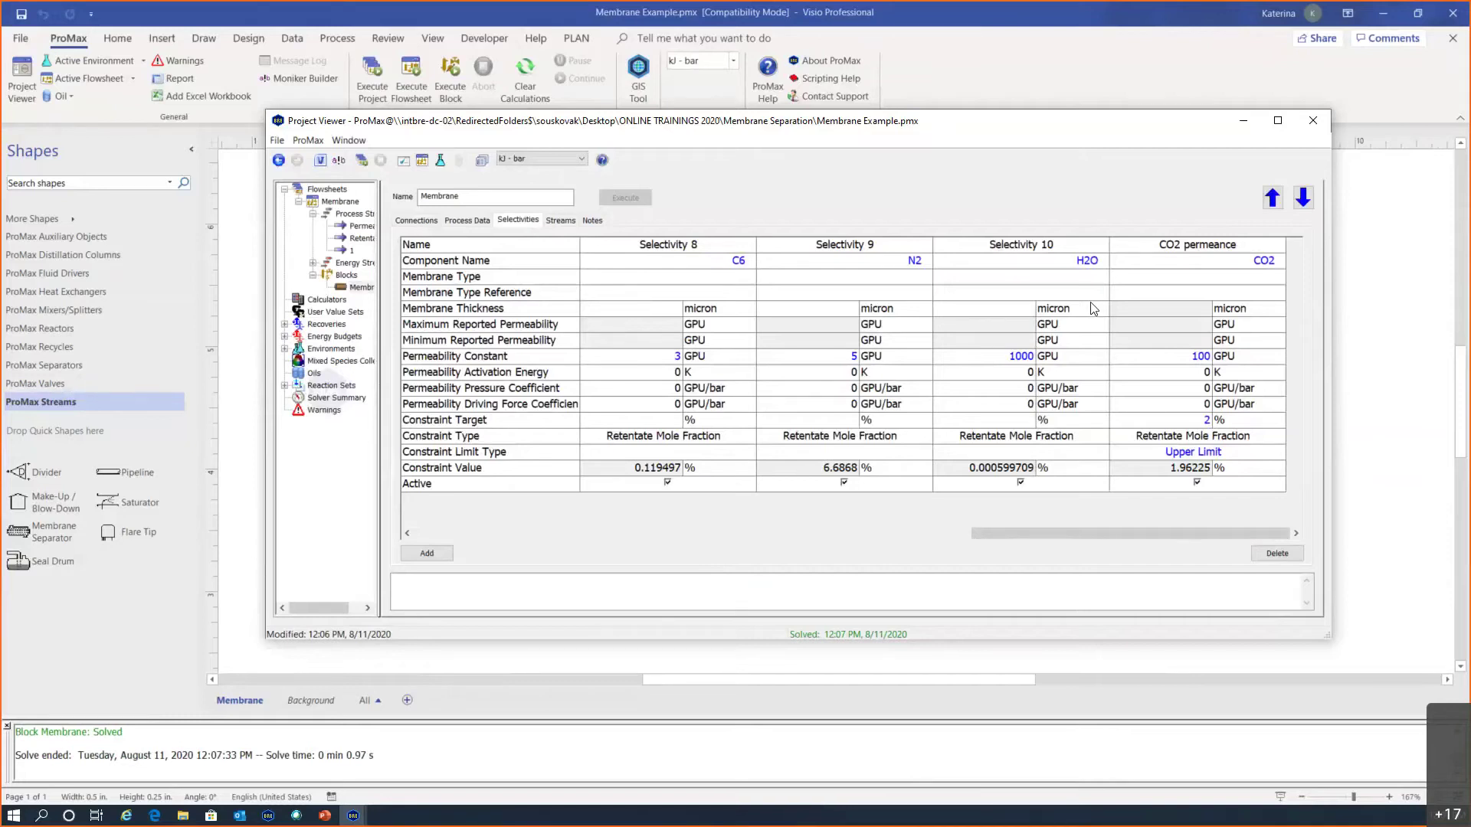
click(1146, 362)
click(1314, 119)
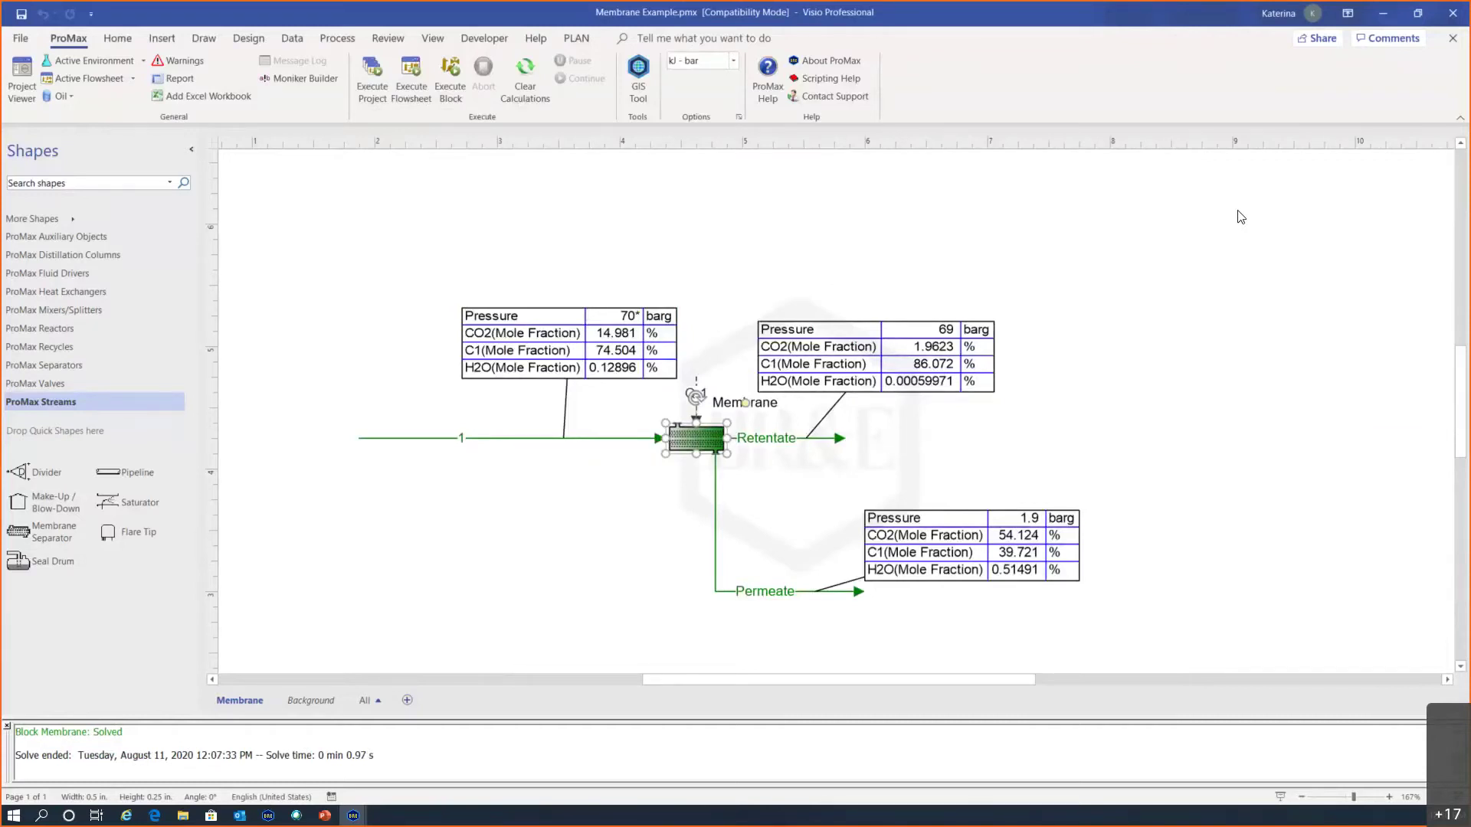
Step: Examine the temperature and other properties of feed stream 1 and return to the flowsheet
click(516, 438)
double_click(518, 440)
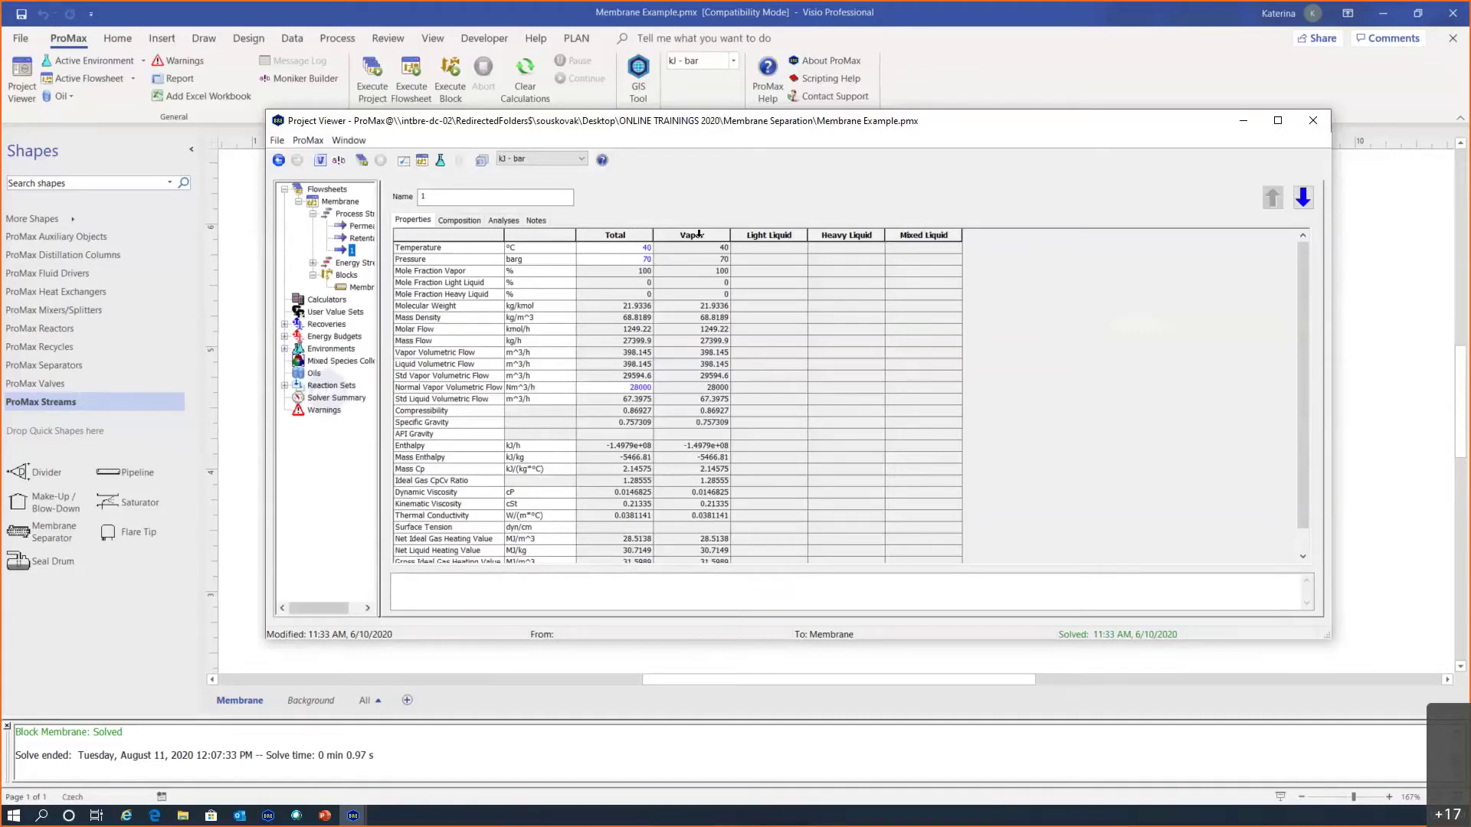
click(1313, 121)
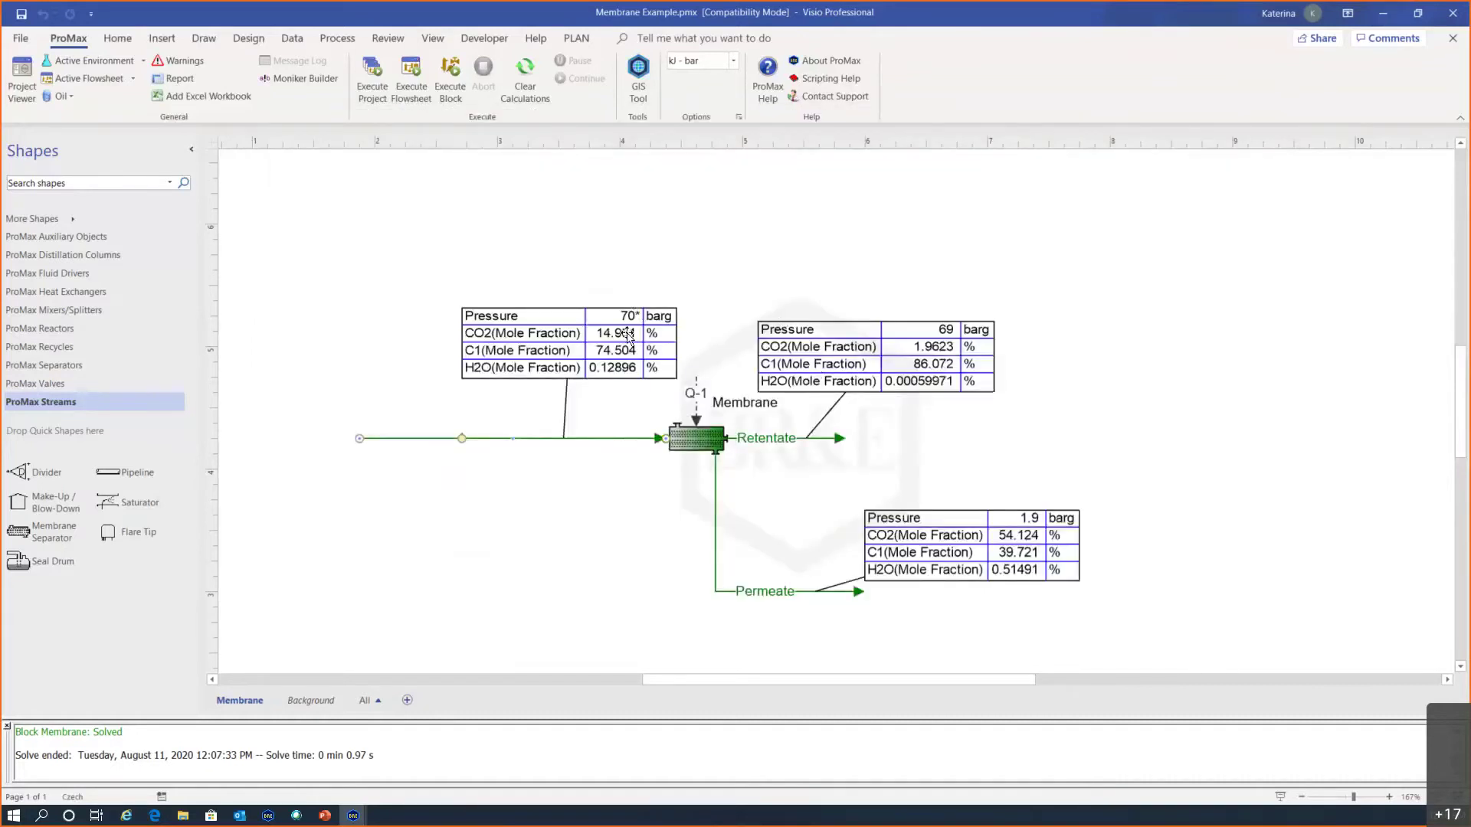
double_click(582, 439)
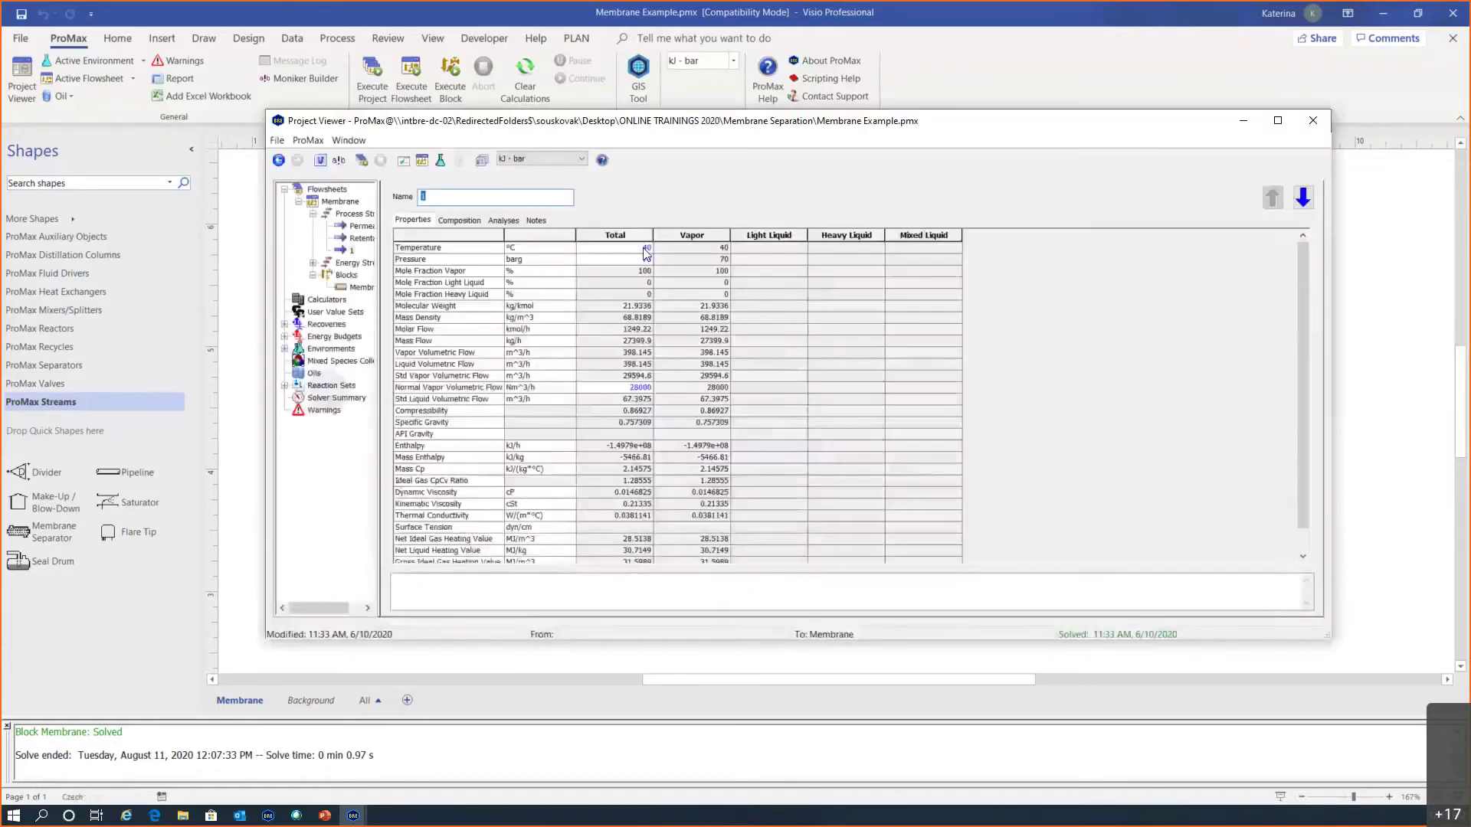
click(1313, 121)
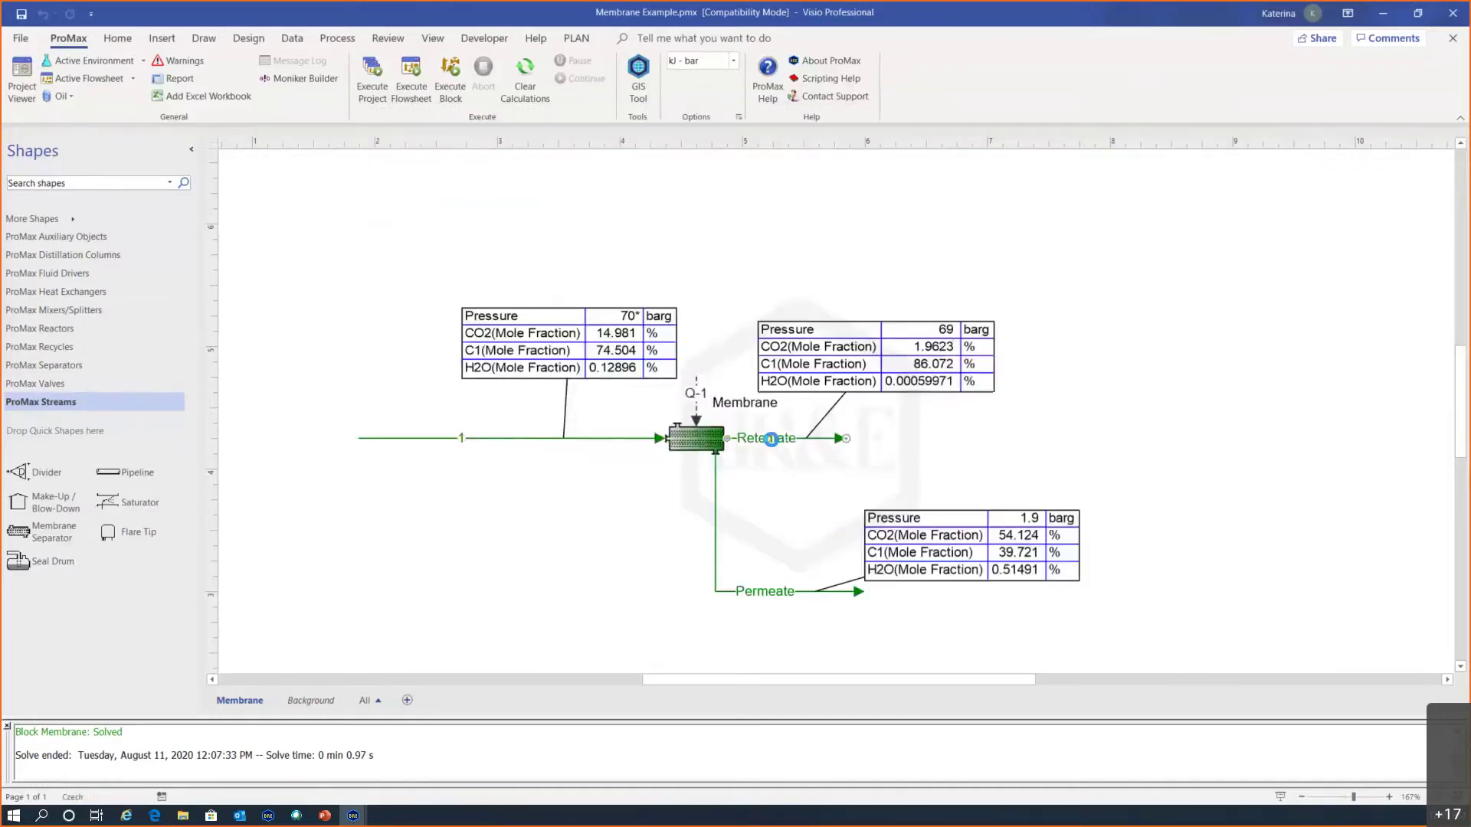
Step: Examine the temperature and pressure of the Retentate stream and return to the flowsheet
double_click(771, 439)
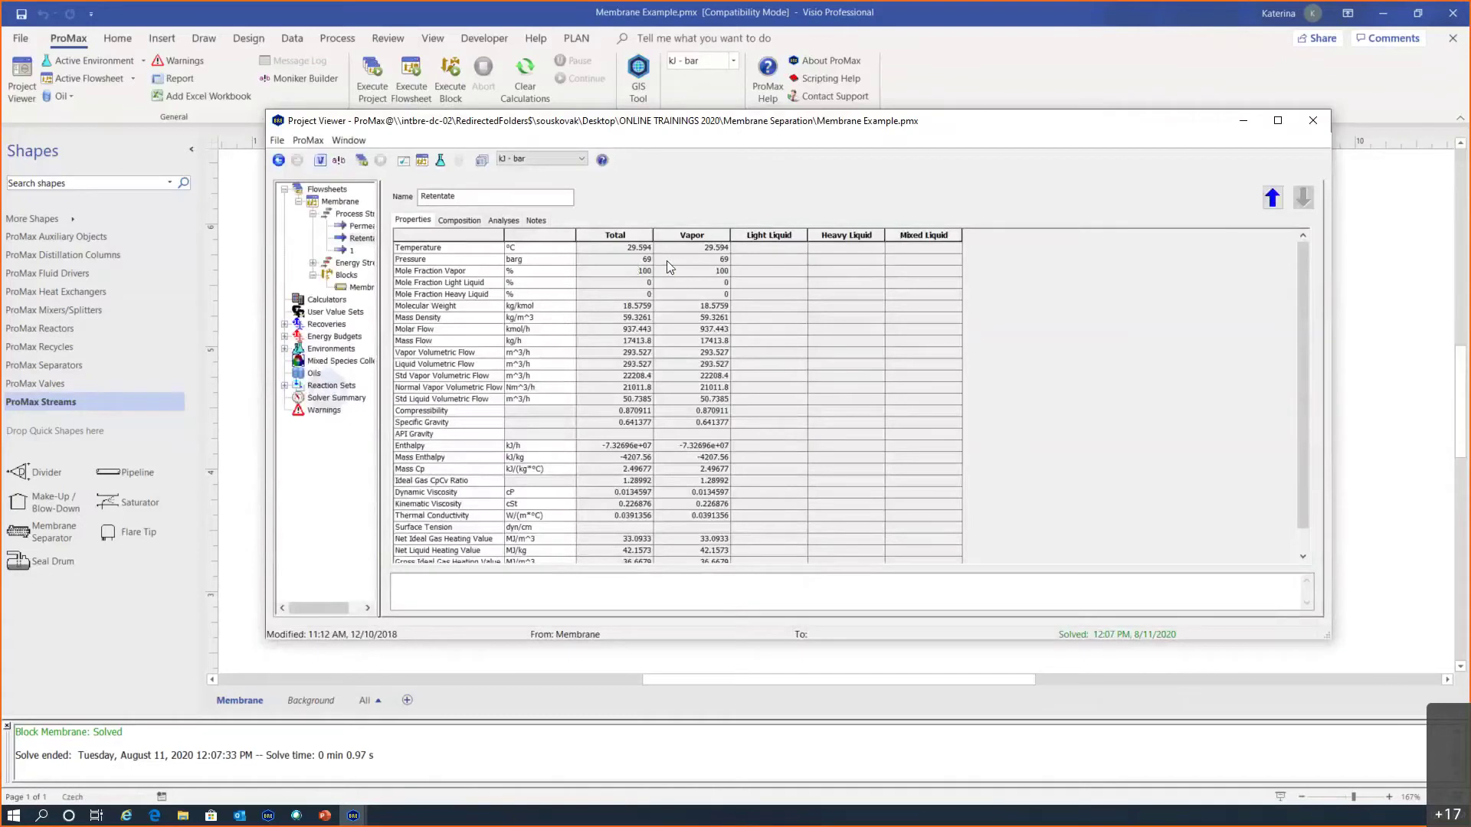
scroll(666, 261, up, 3)
mouse_move(774, 273)
key(alt+shift)
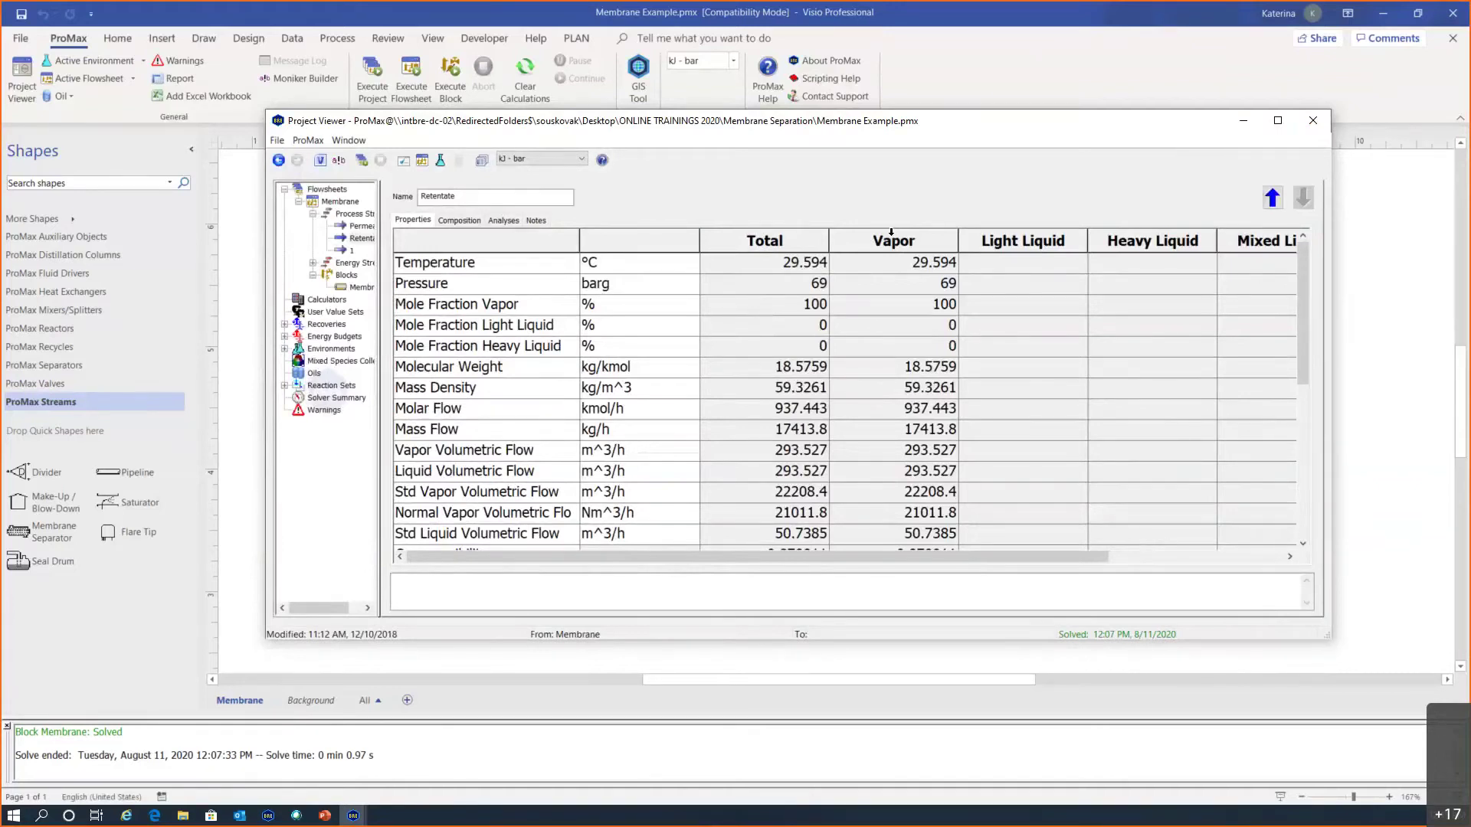
click(1312, 120)
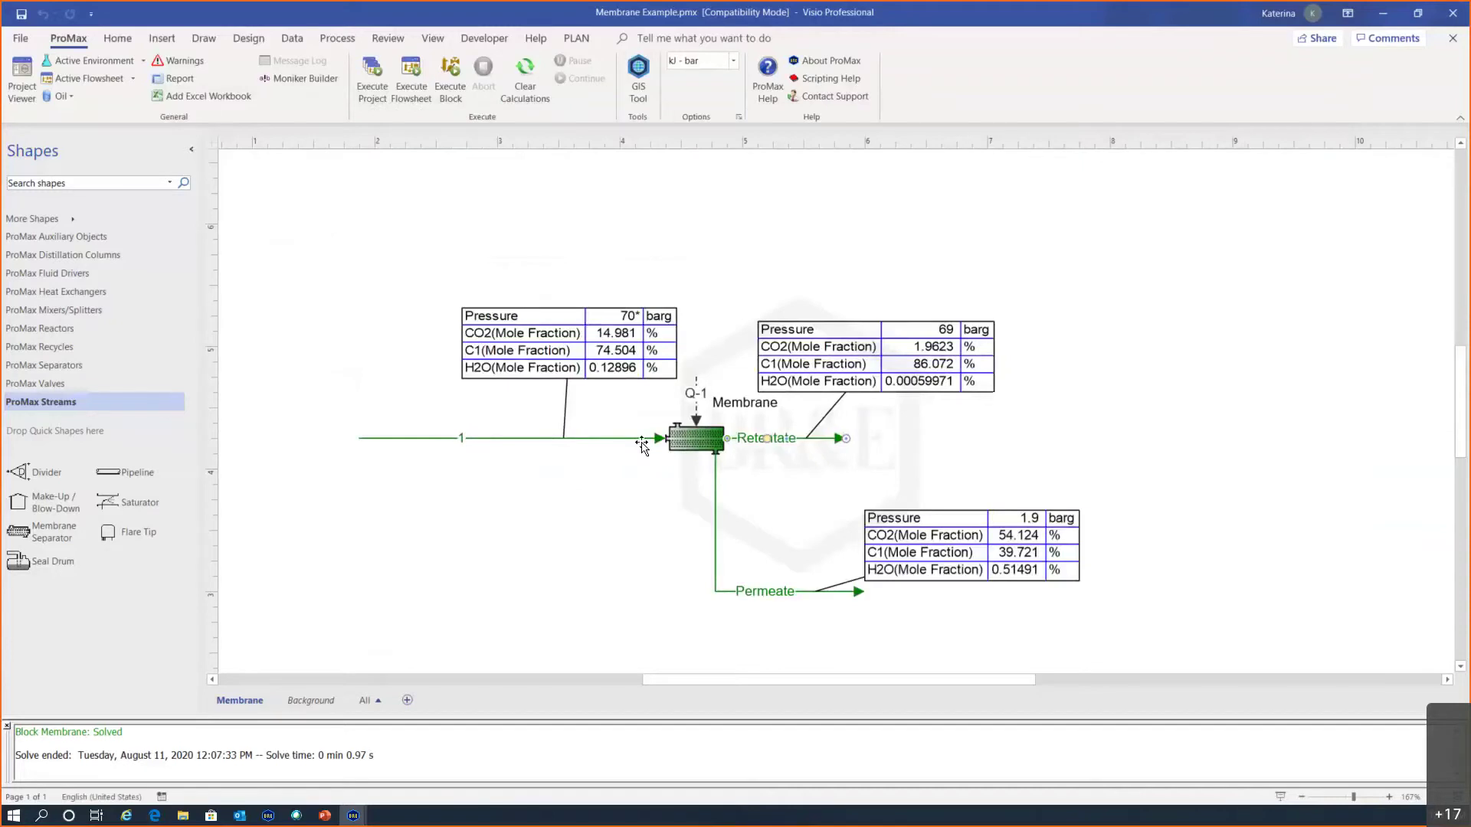
Step: Add a Freeze Out, Hydrate, H2O Dew Point analysis to feed stream 1
mouse_move(642, 444)
double_click(629, 438)
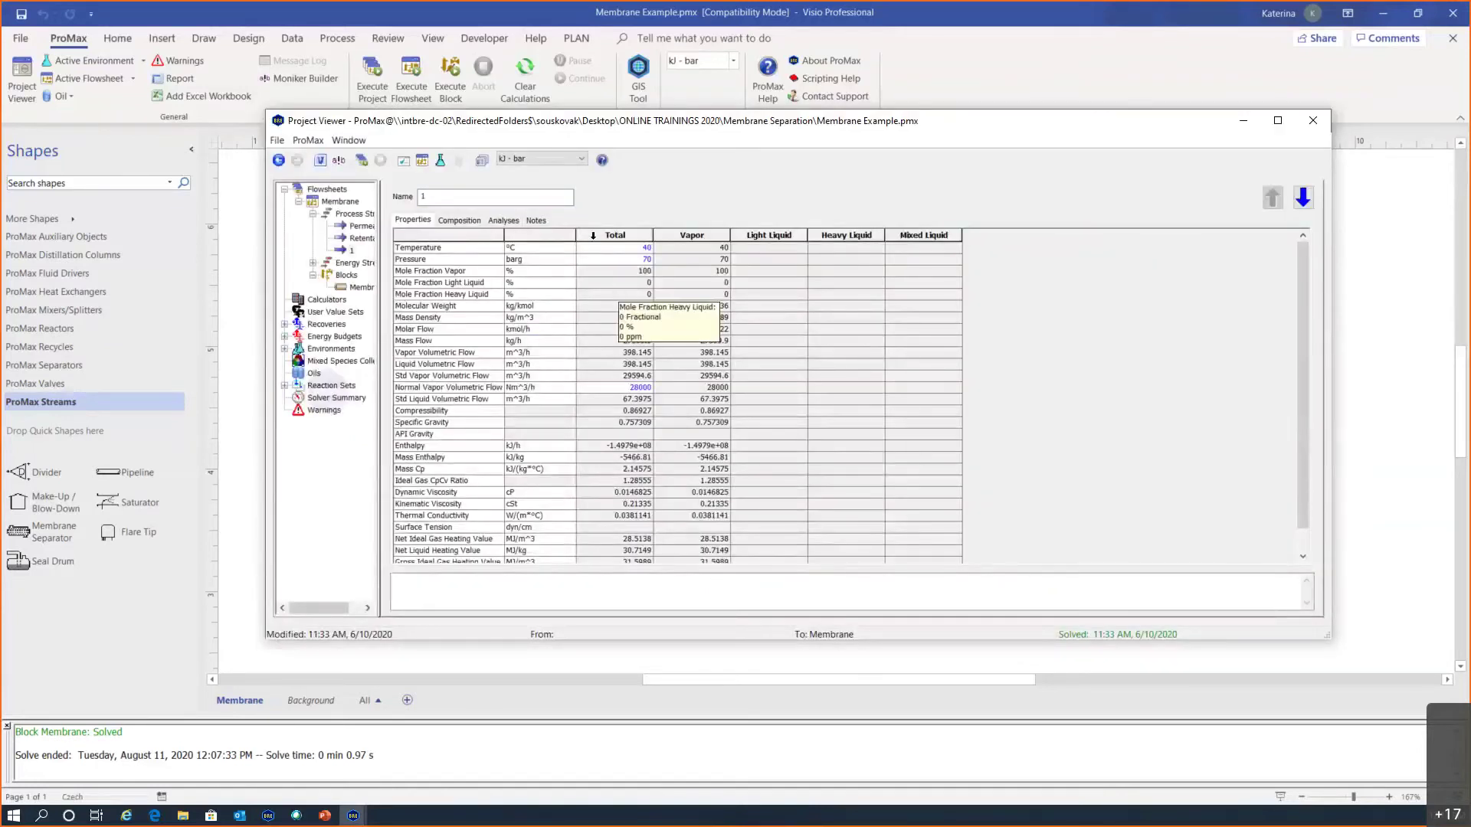
click(510, 221)
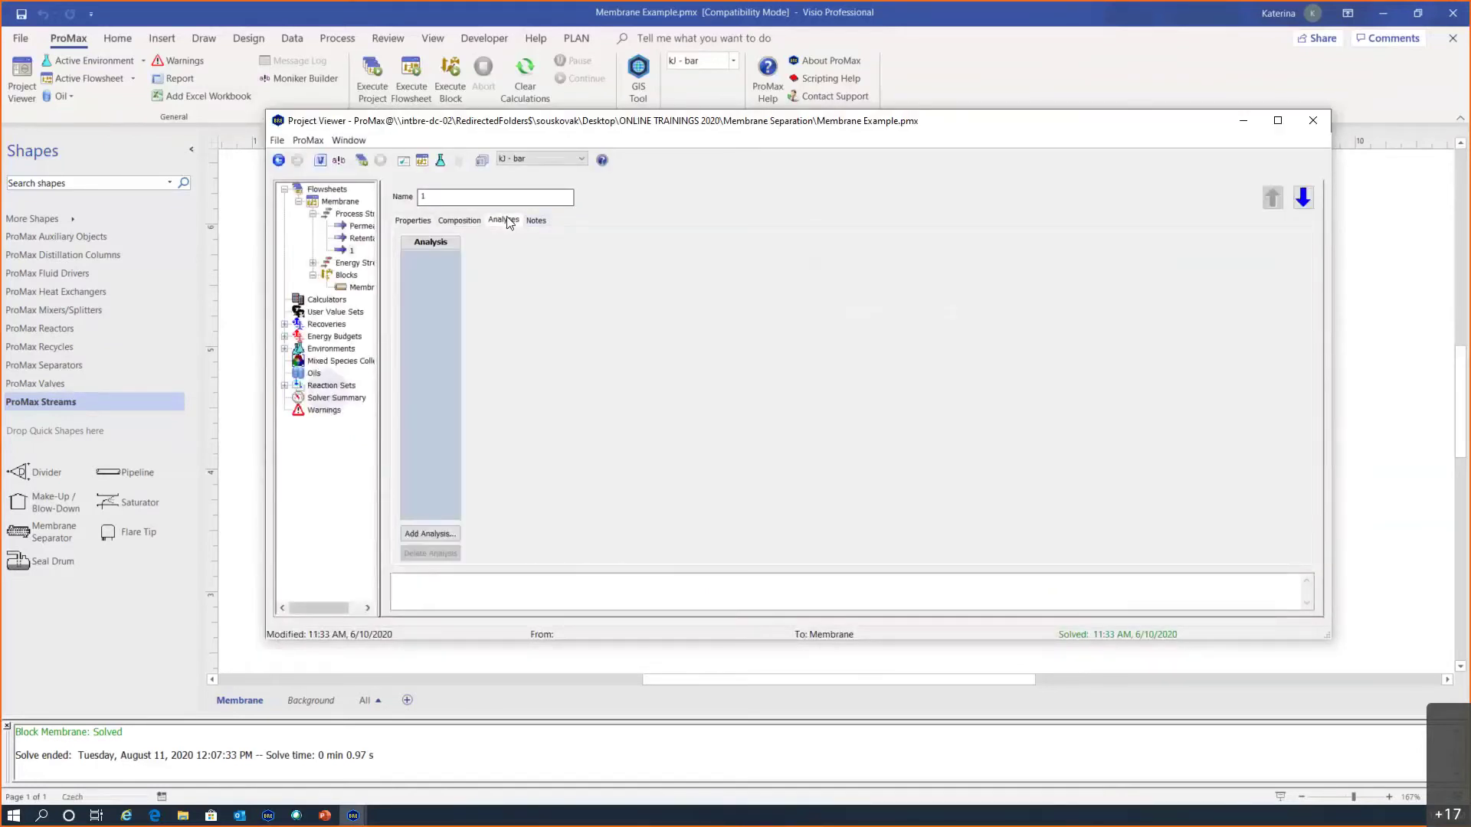
click(438, 534)
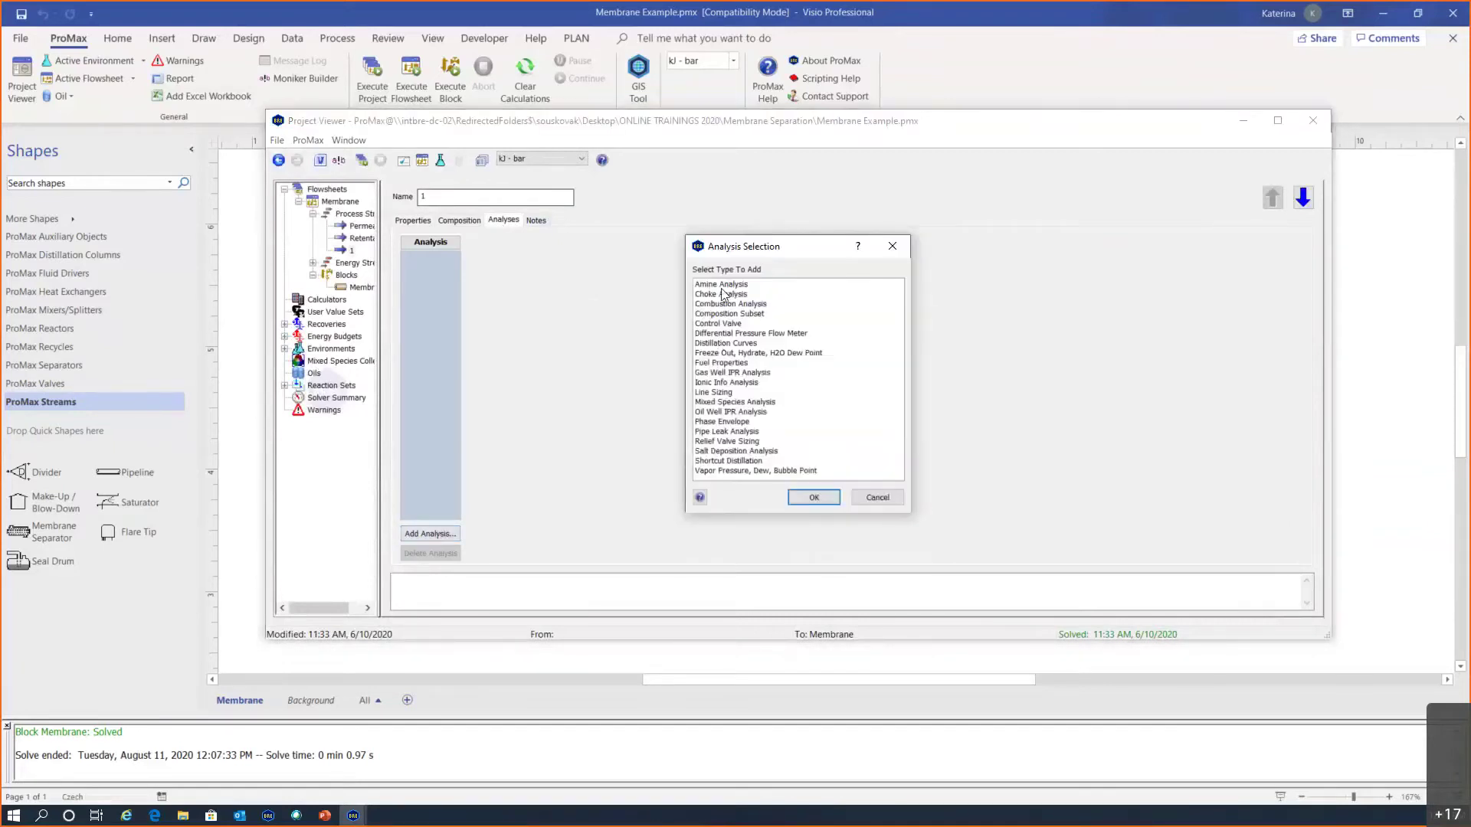
click(731, 355)
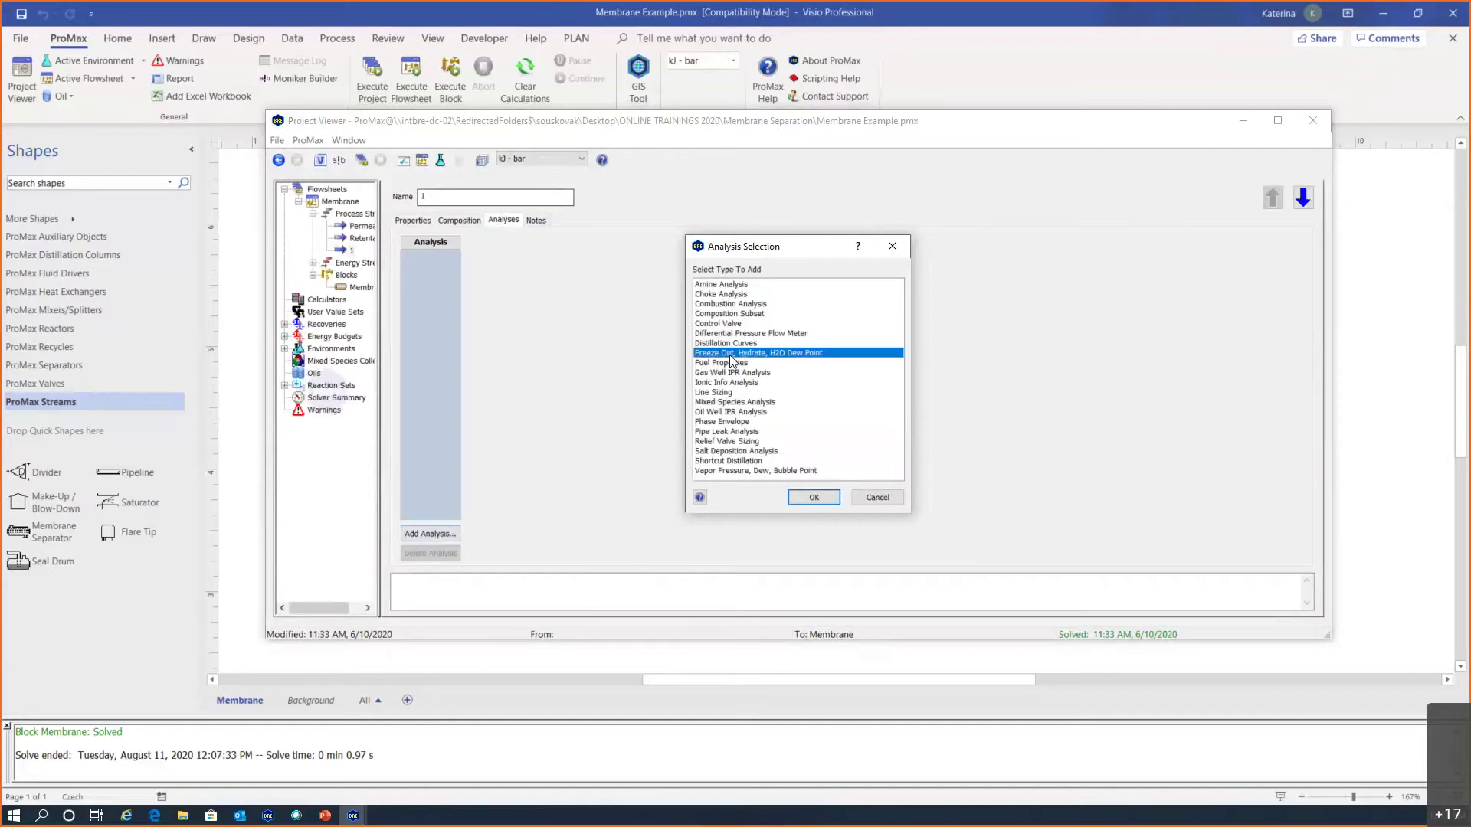
click(814, 499)
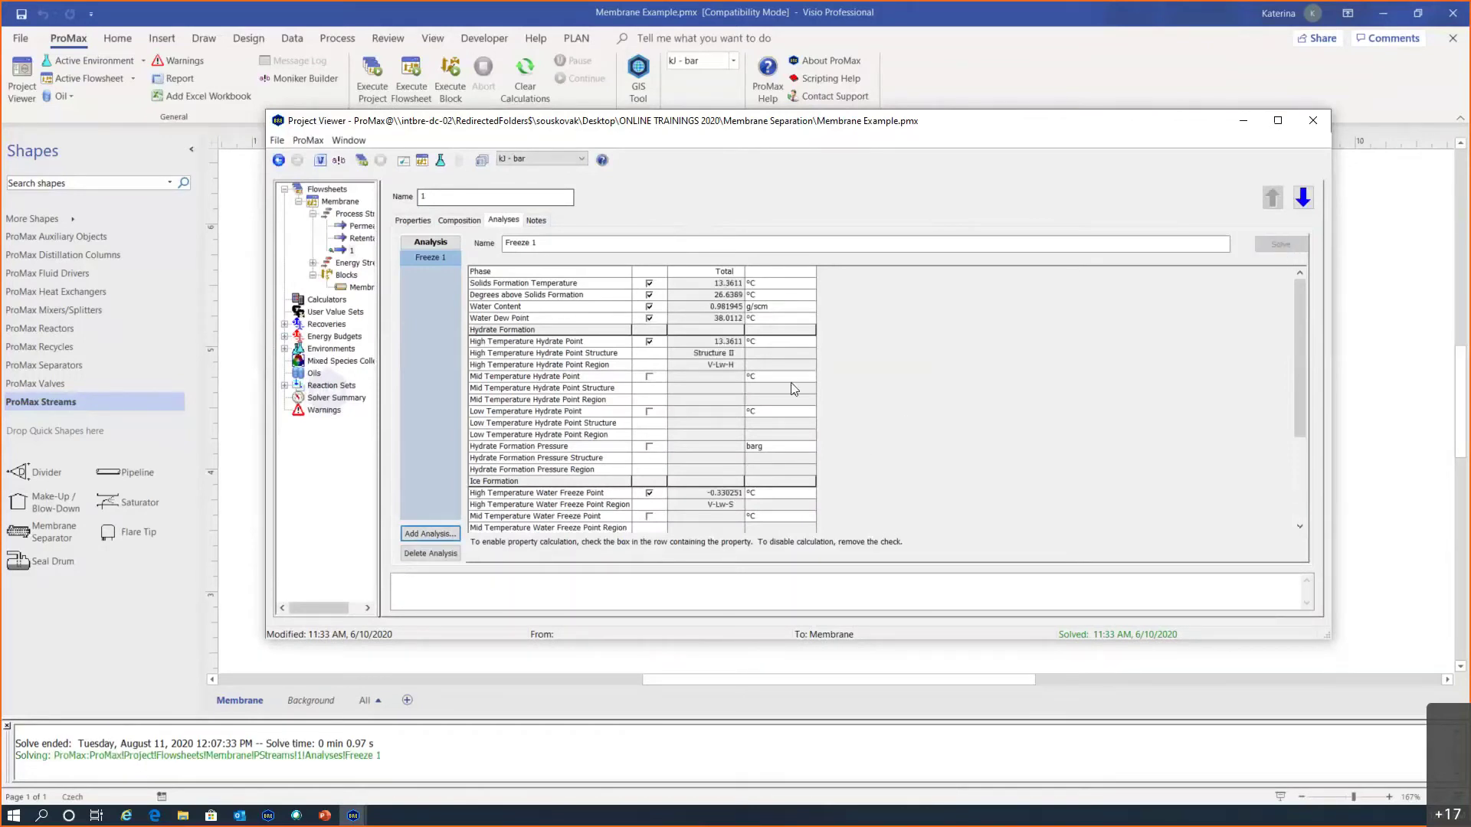
Step: Examine the feed's water dew point and solids formation temperature in the freeze-out analysis
scroll(823, 325, up, 2)
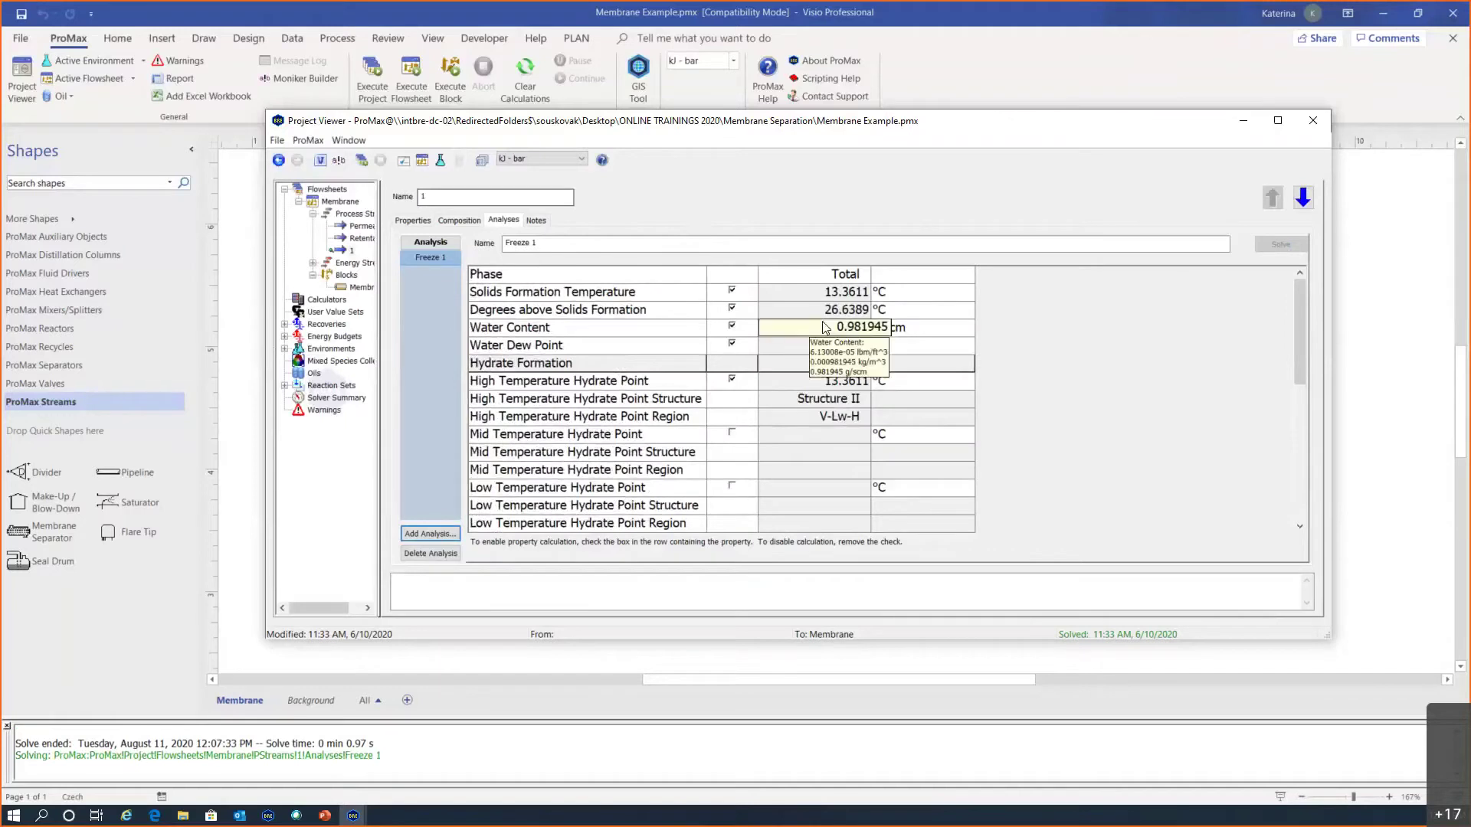
click(543, 349)
click(808, 350)
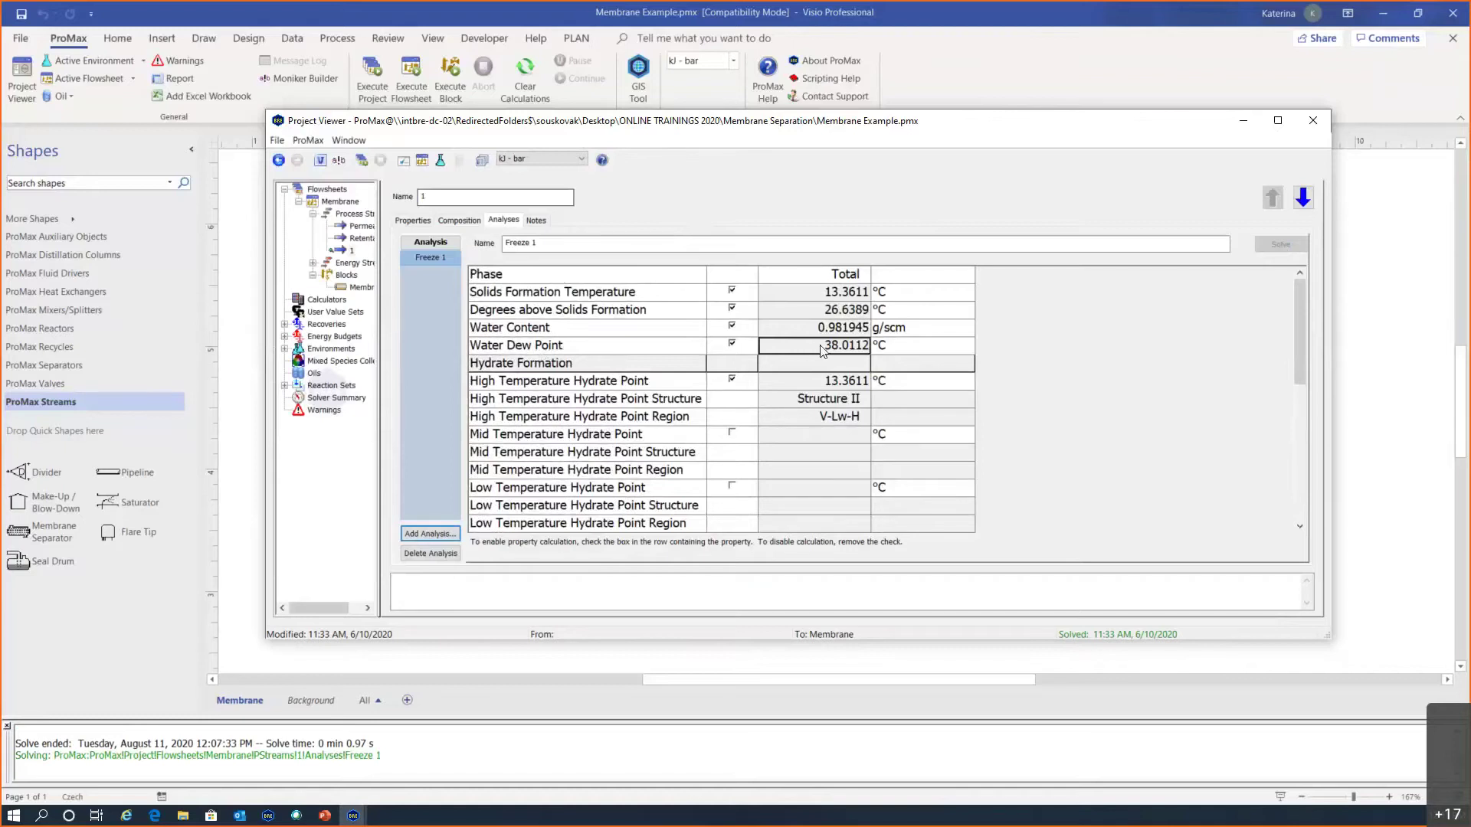
mouse_move(823, 355)
click(655, 297)
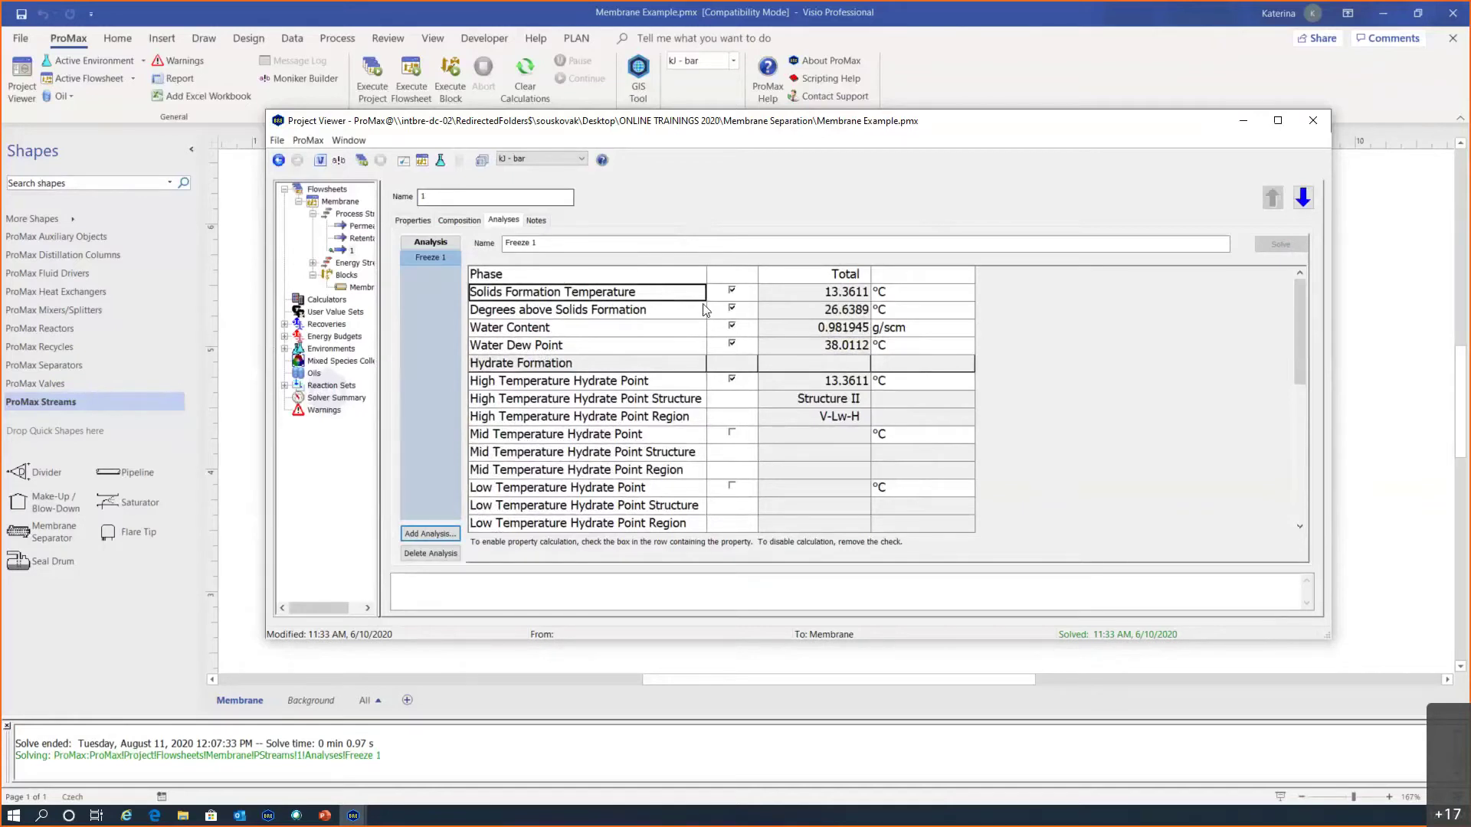
mouse_move(827, 300)
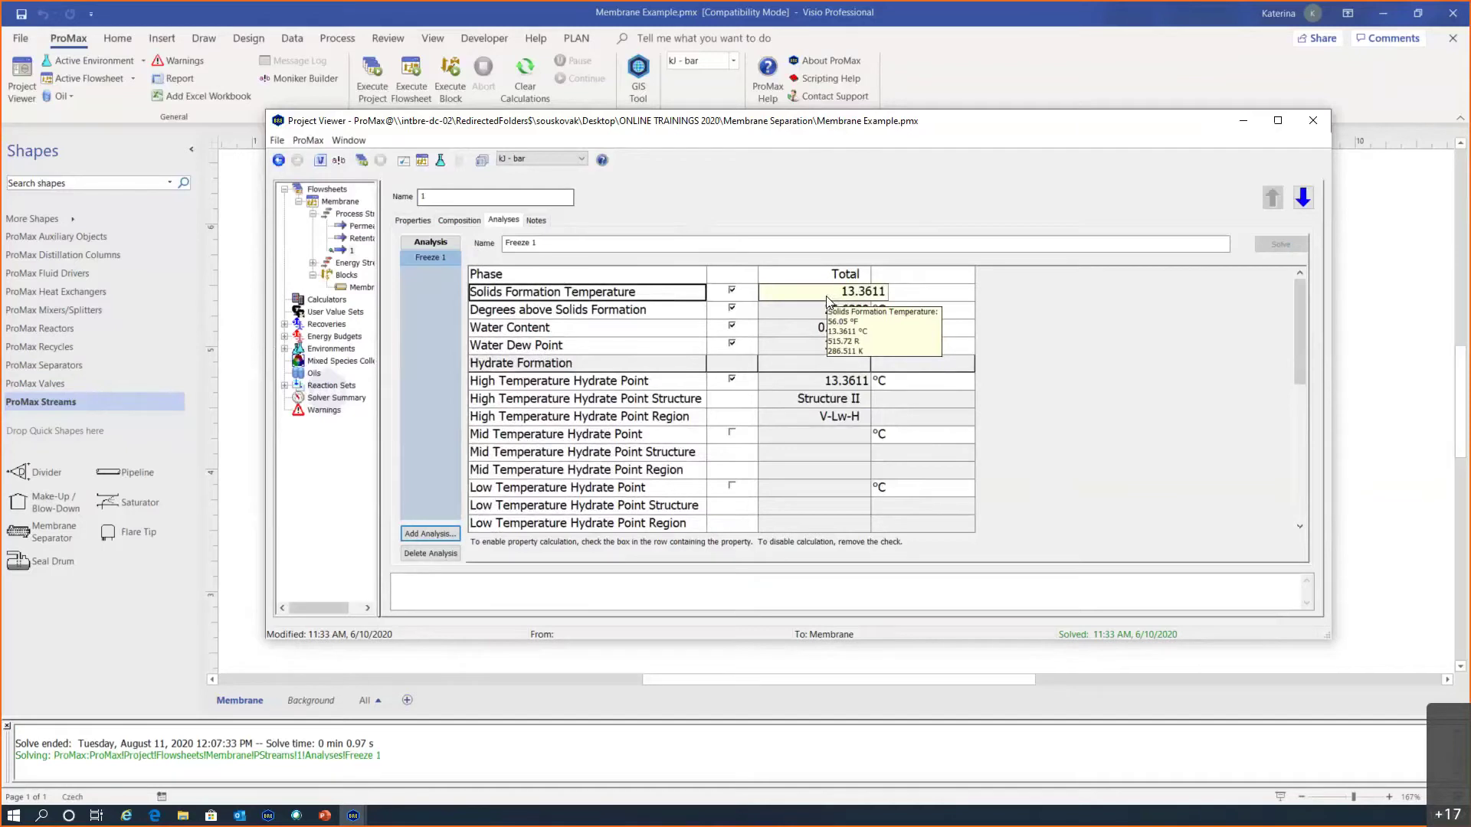
click(807, 348)
click(821, 297)
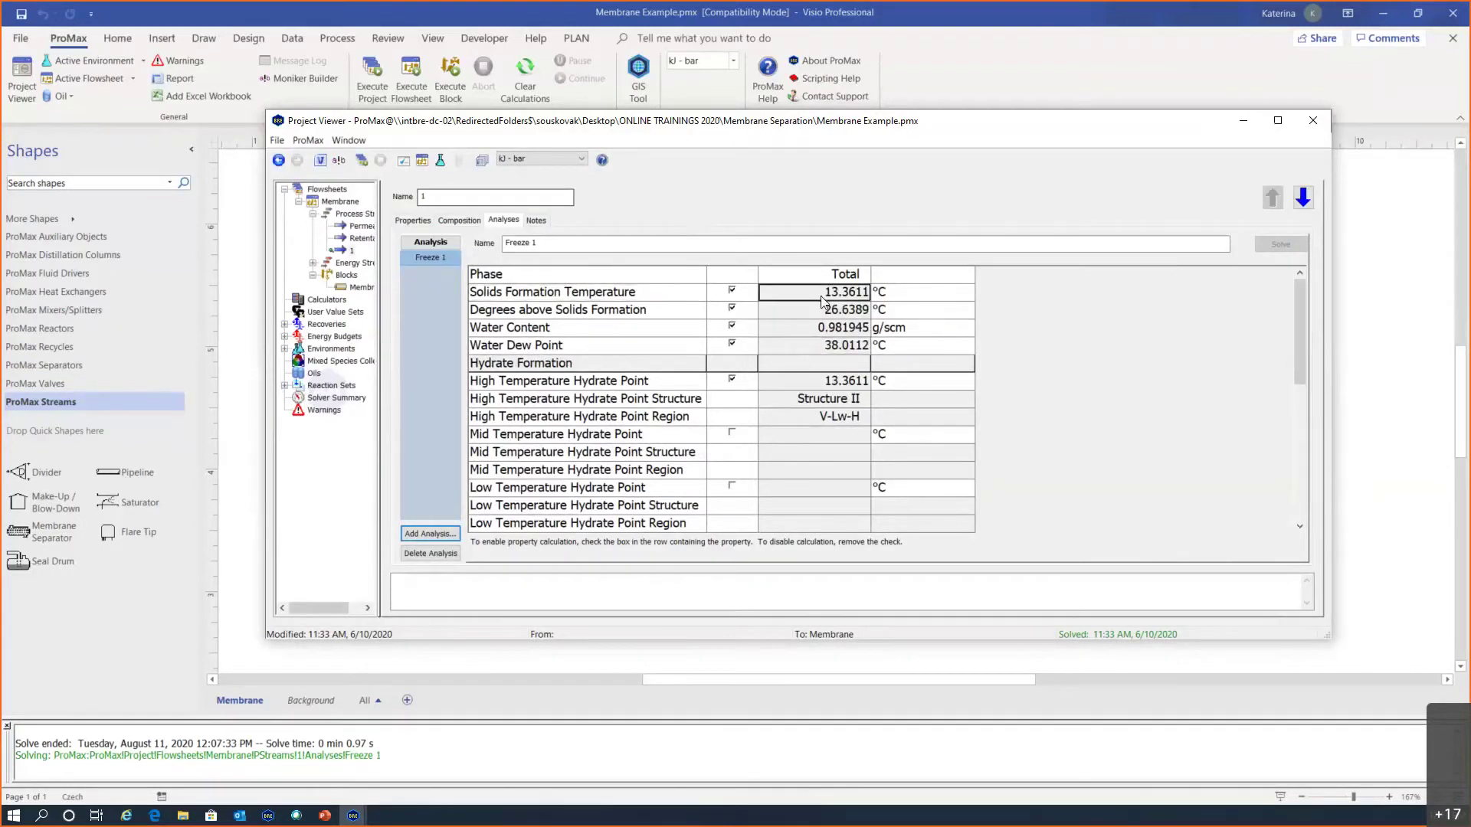
Step: Add a Vapor Pressure, Dew, Bubble Point analysis to feed stream 1 and check its dew point temperature
click(447, 534)
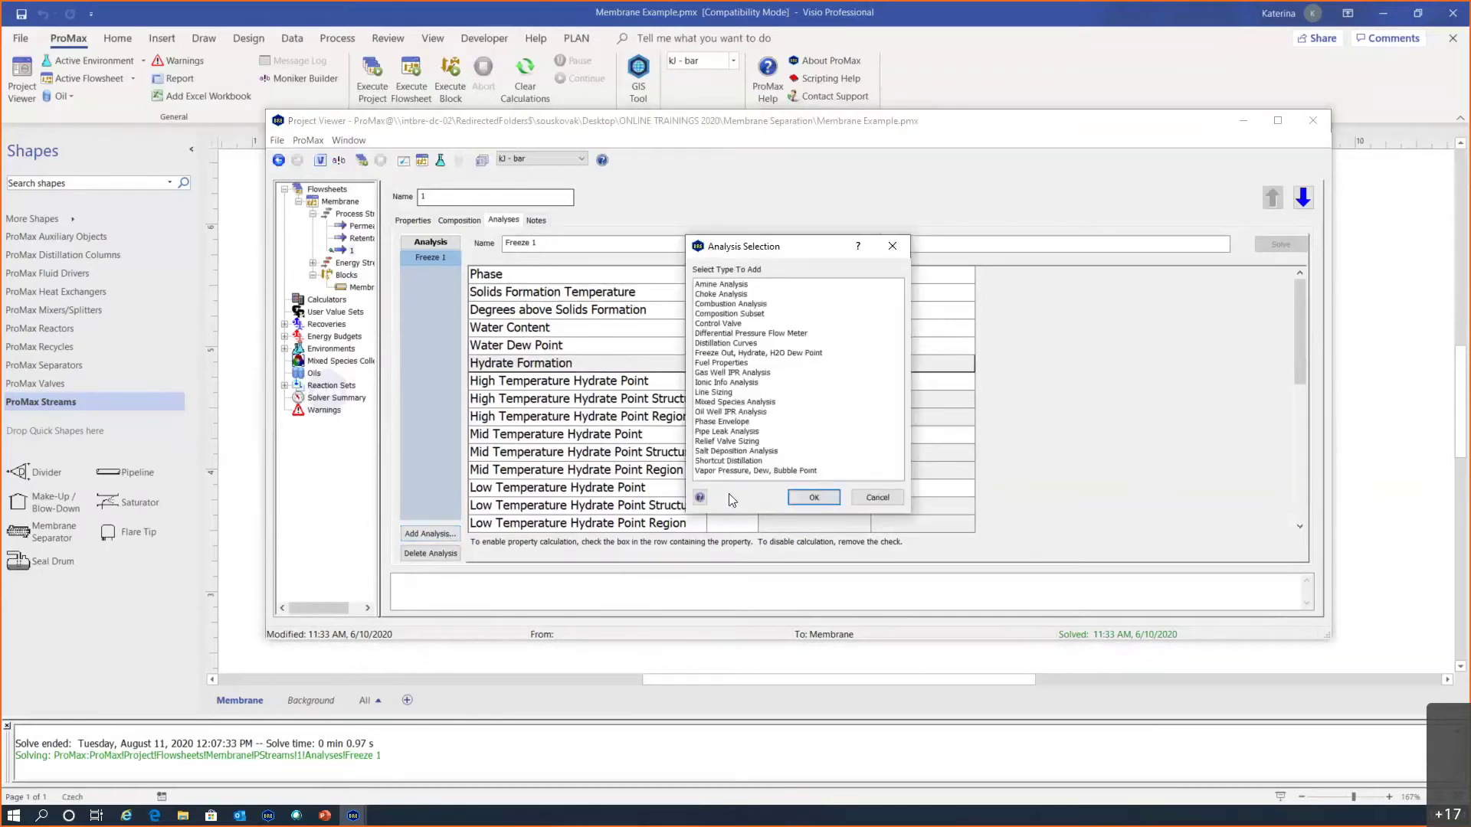
click(764, 472)
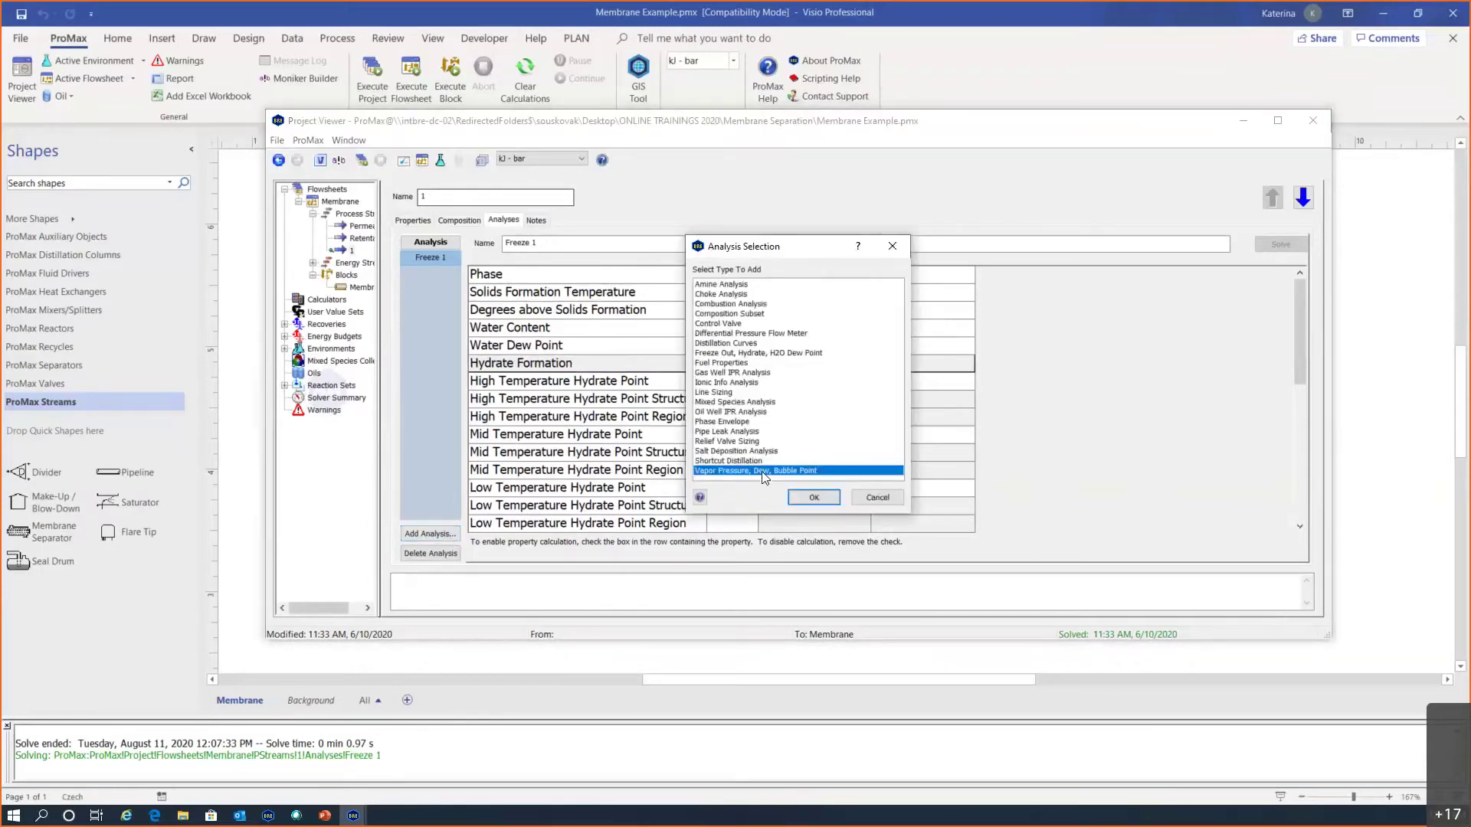
click(813, 499)
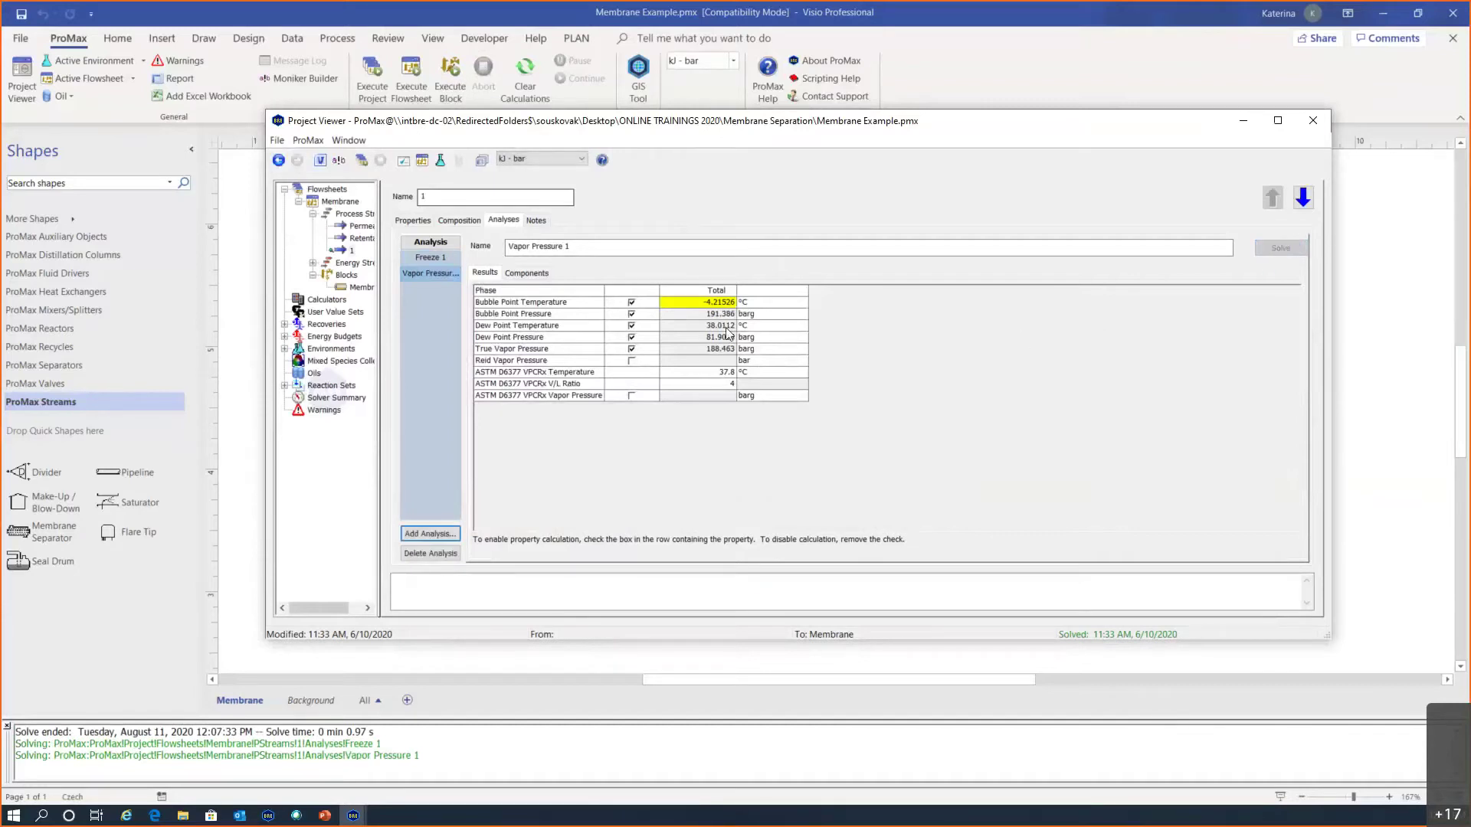
scroll(667, 360, up, 2)
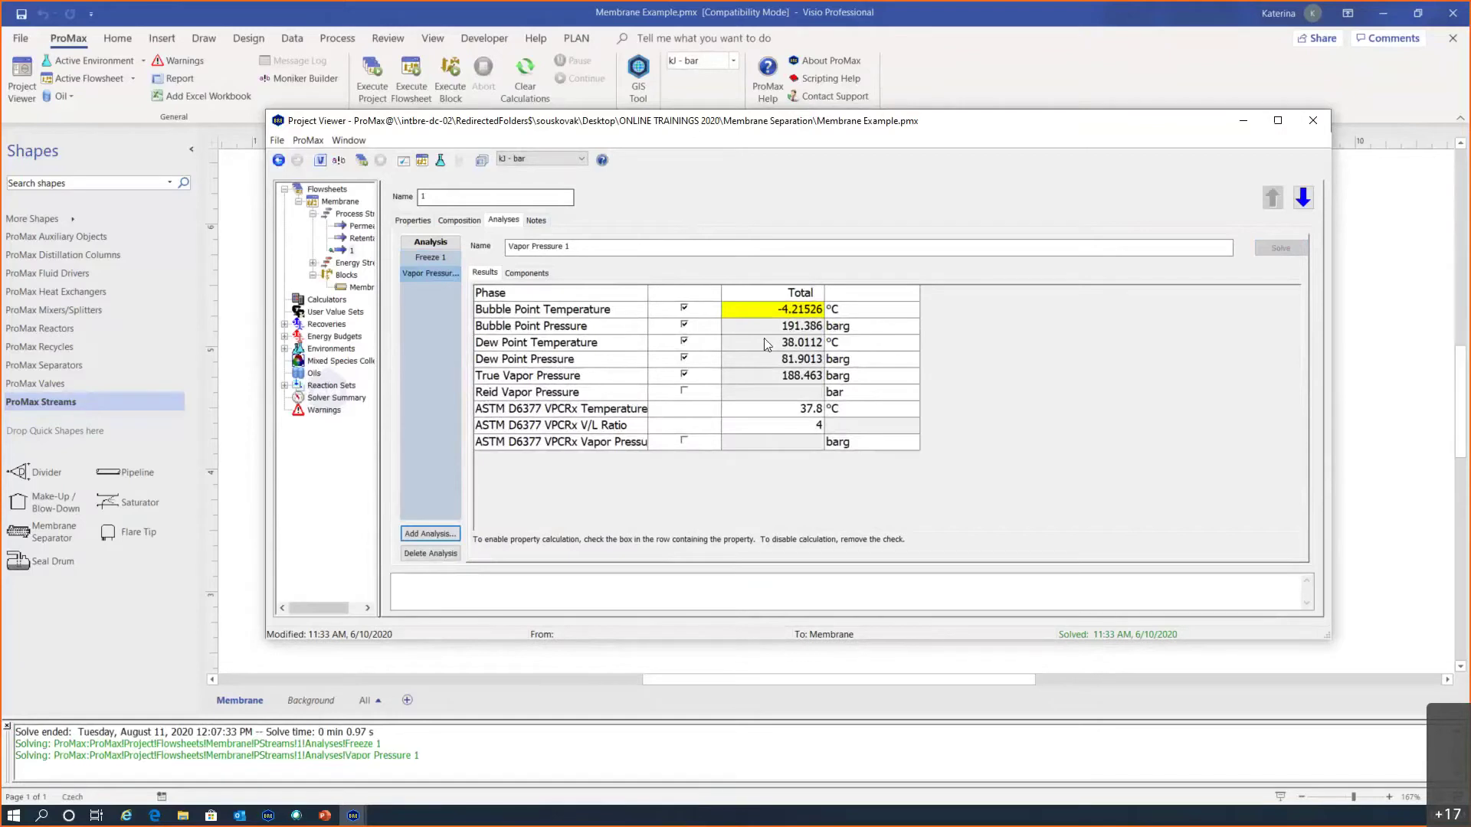
click(816, 344)
mouse_move(817, 348)
click(1312, 121)
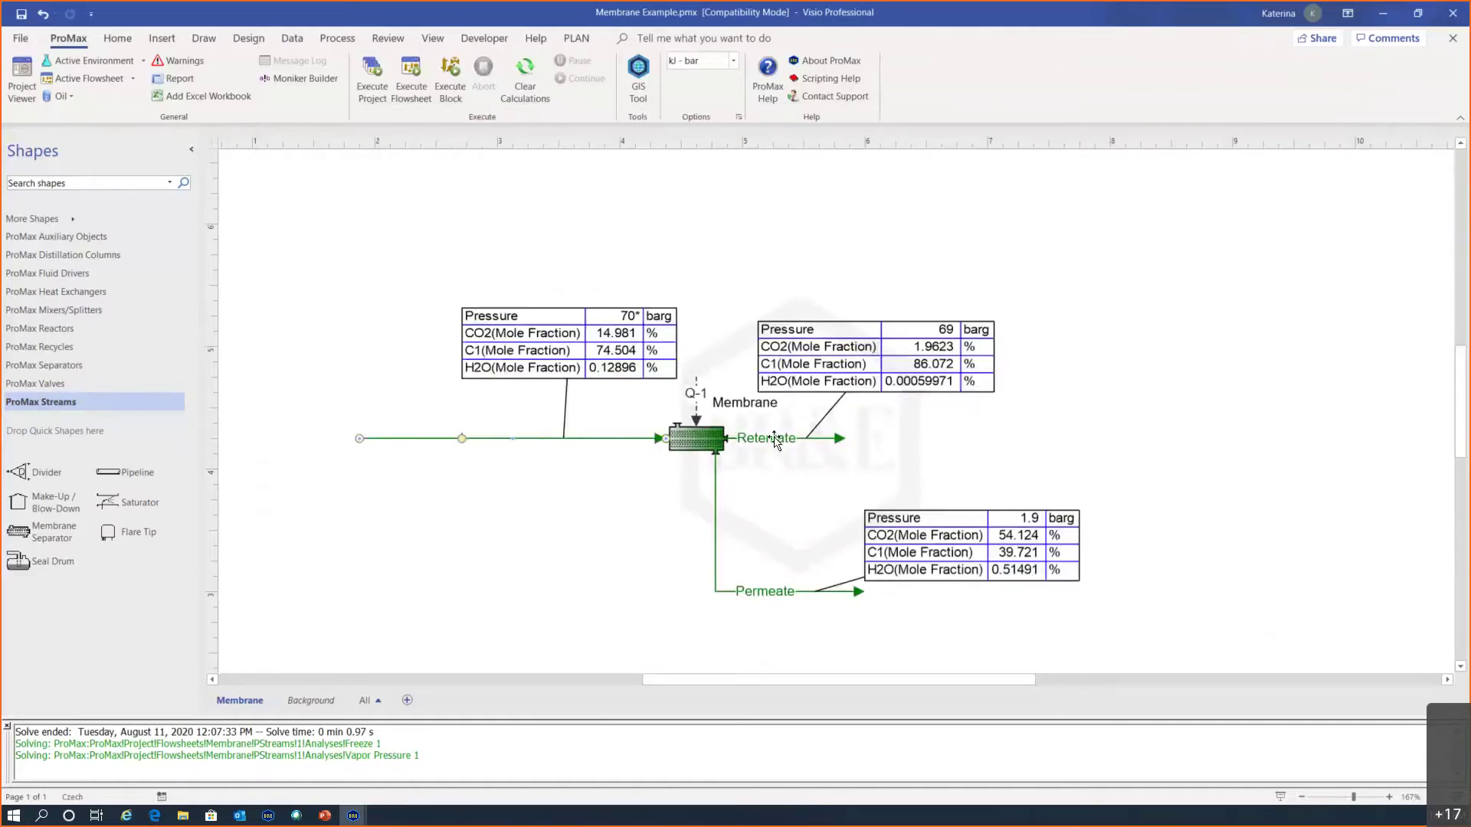
Step: Add a Vapor Pressure, Dew, Bubble Point analysis to the Retentate stream and solve it
mouse_move(776, 443)
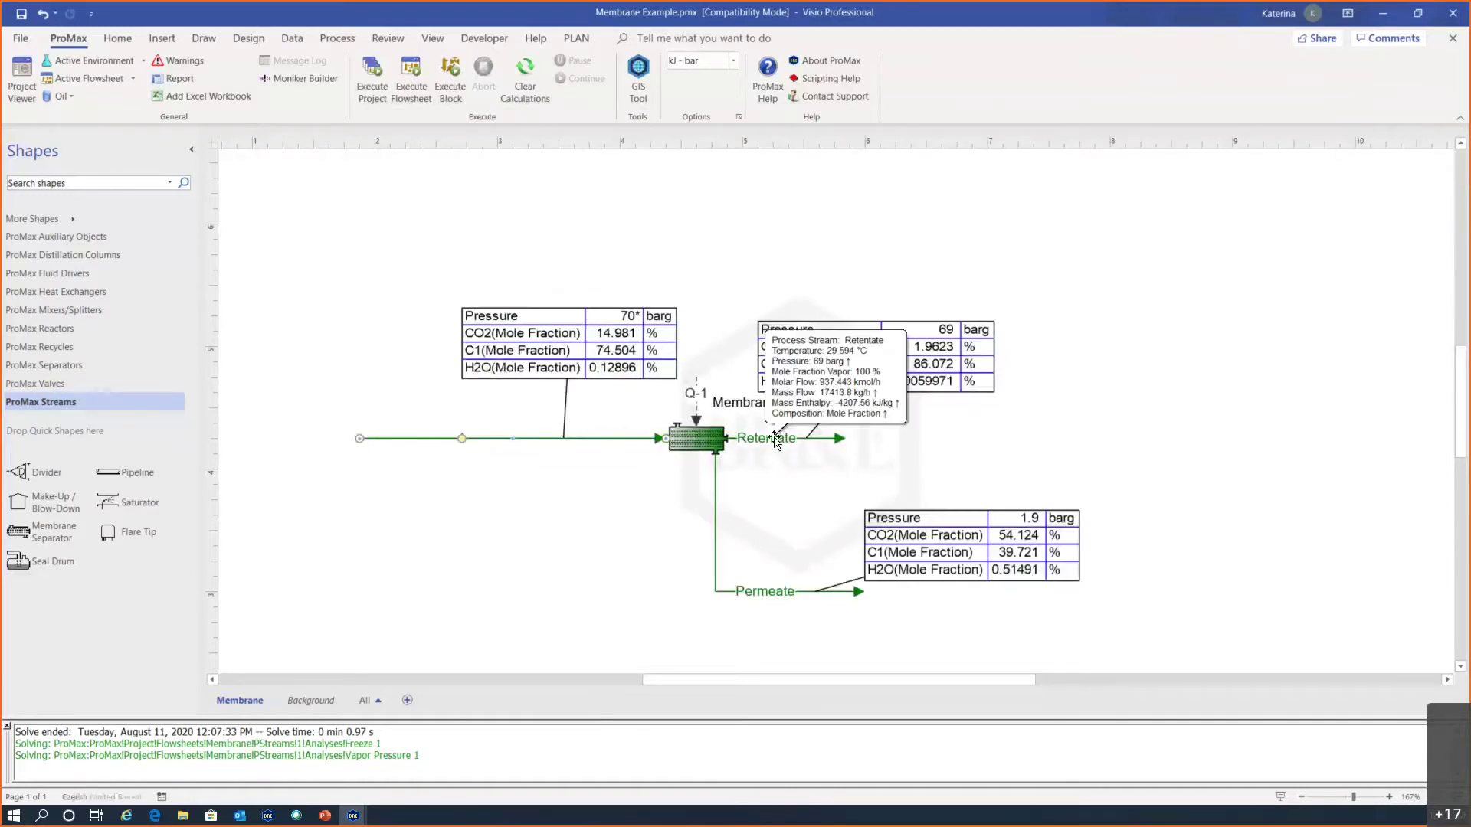
double_click(776, 441)
click(504, 220)
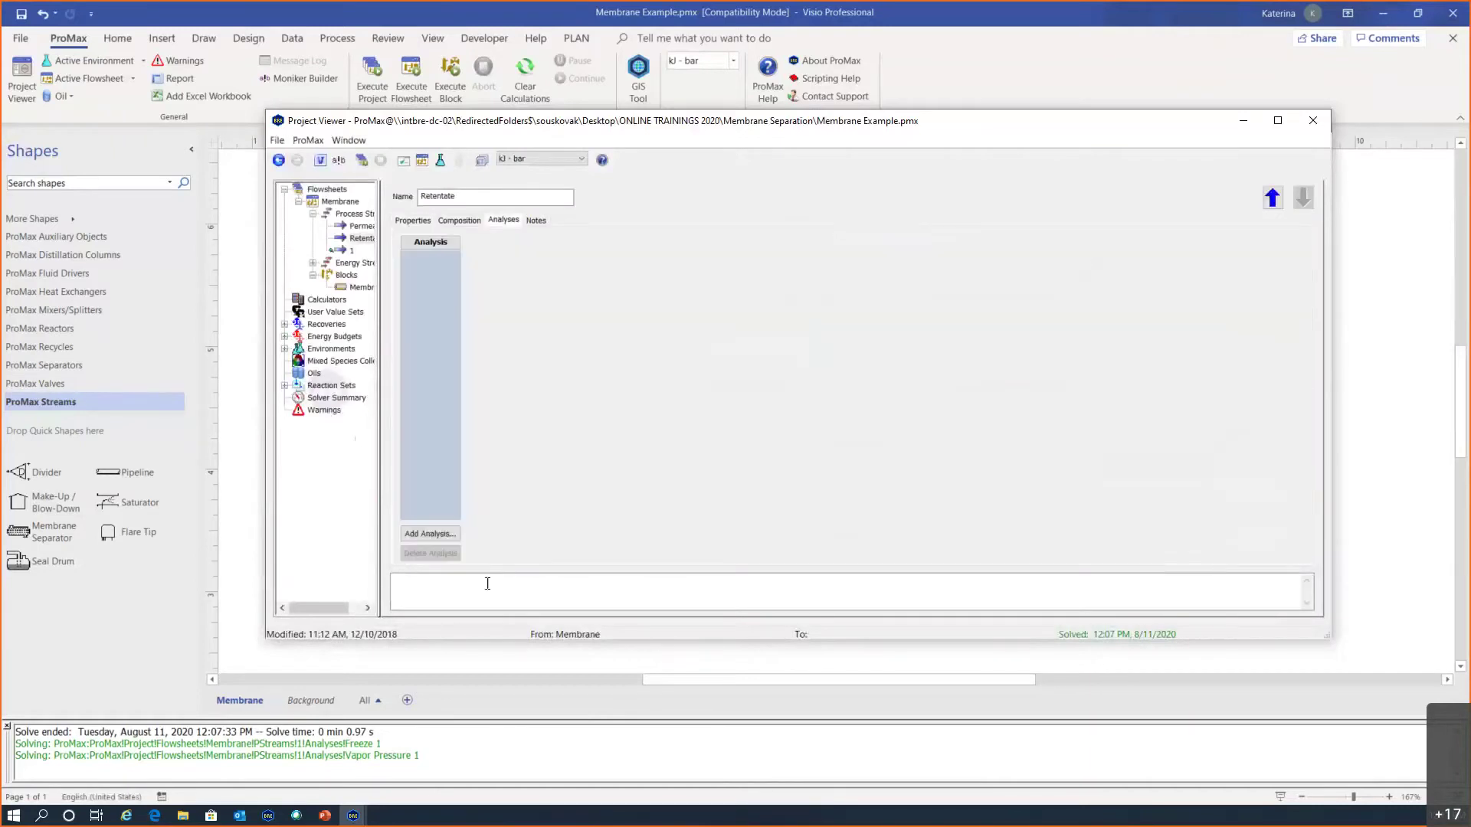
click(448, 532)
click(756, 471)
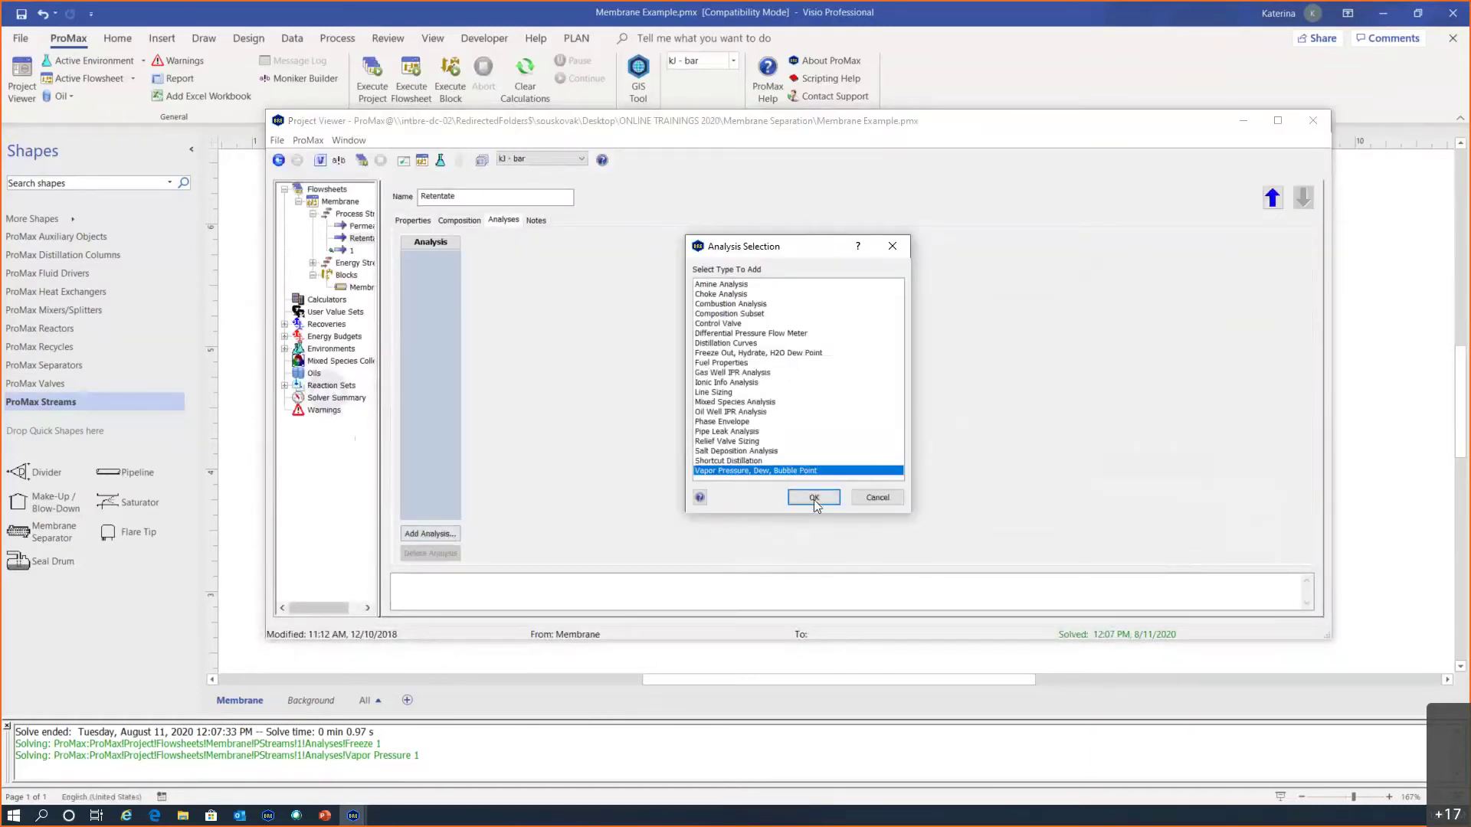
click(814, 498)
click(1280, 247)
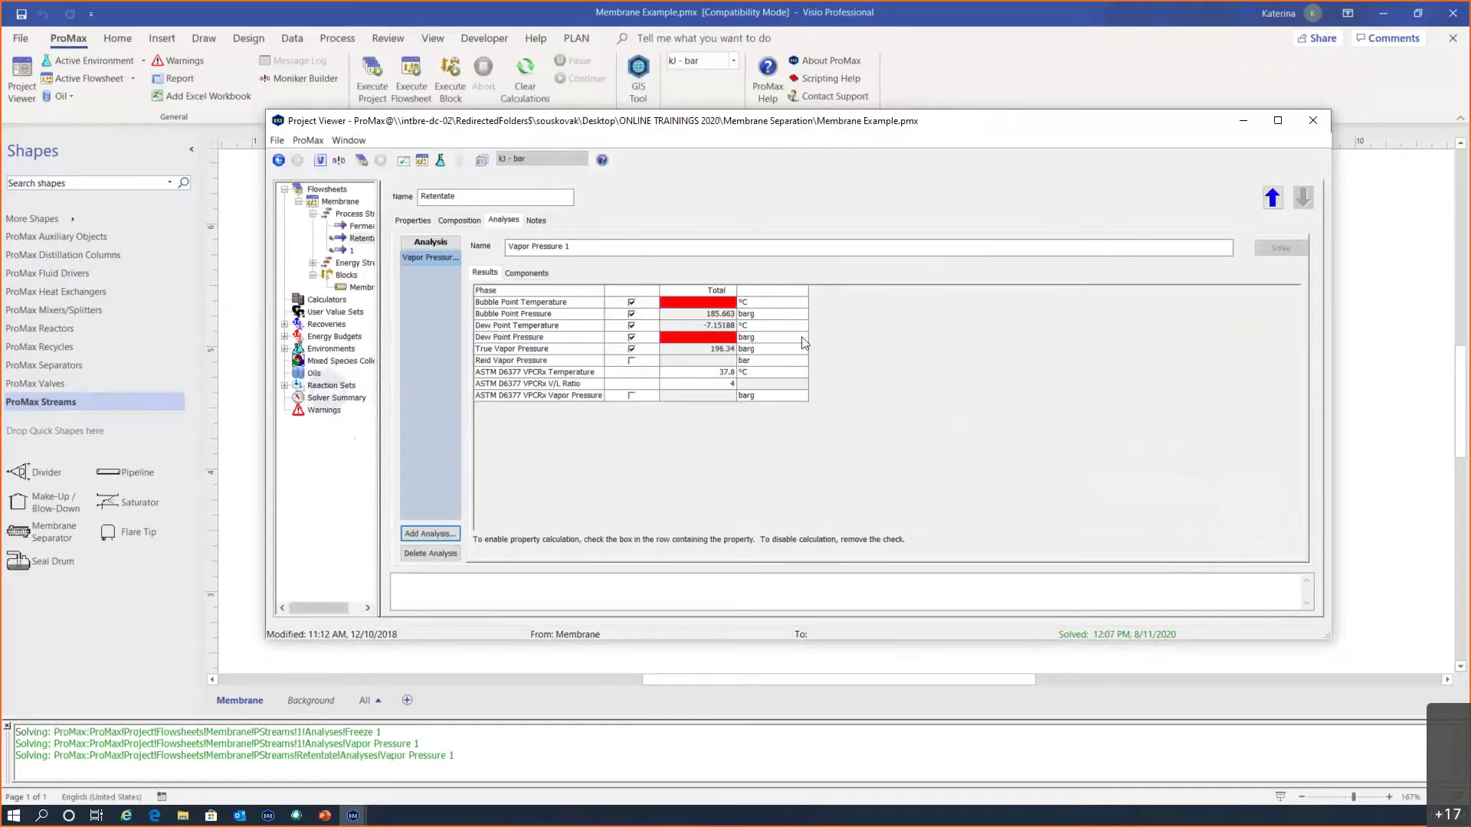
Step: Examine the Retentate's dew point temperature and mole fraction composition, and return to the flowsheet
scroll(779, 348, up, 2)
click(818, 360)
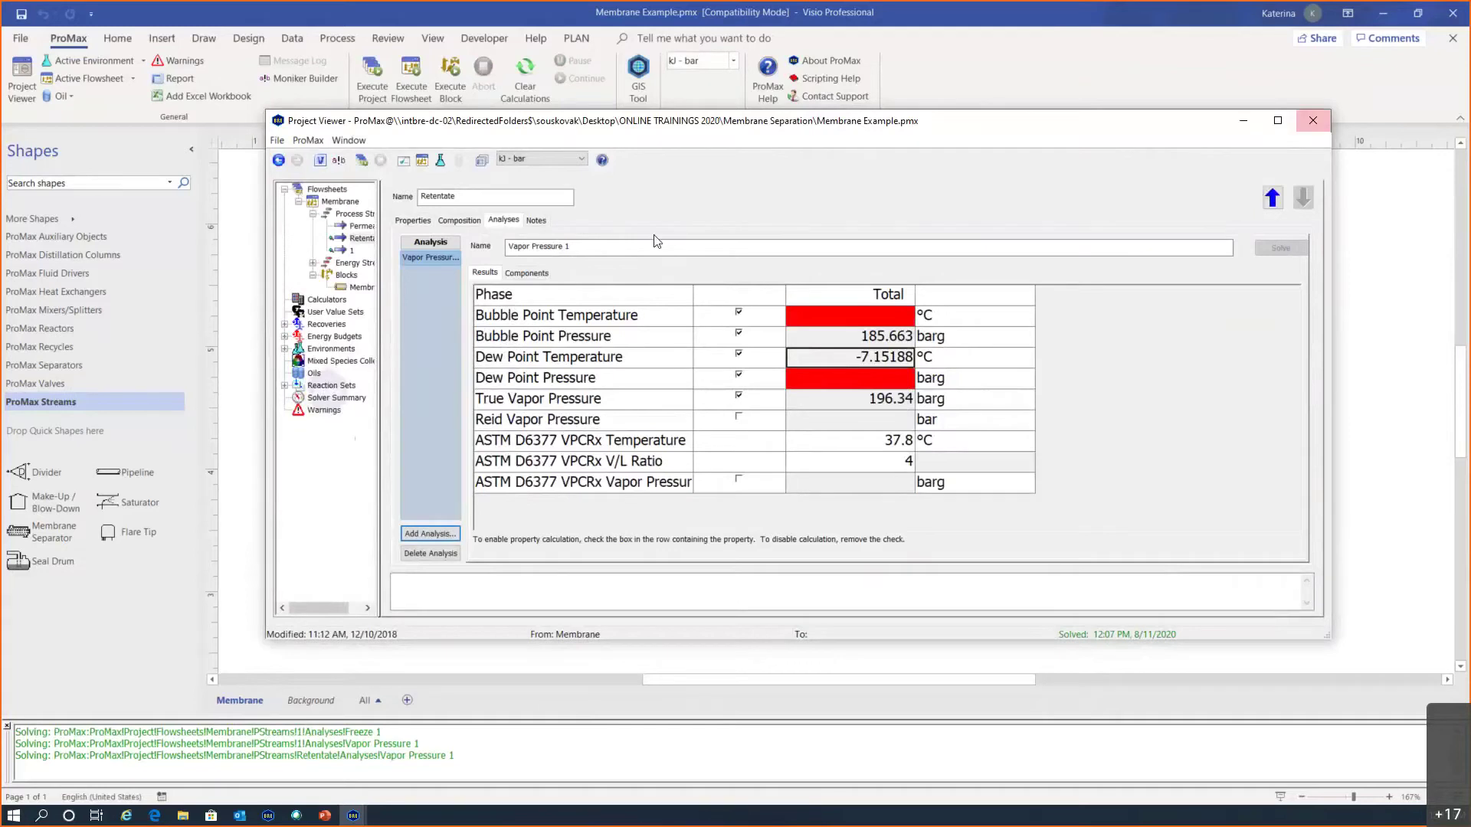
click(463, 220)
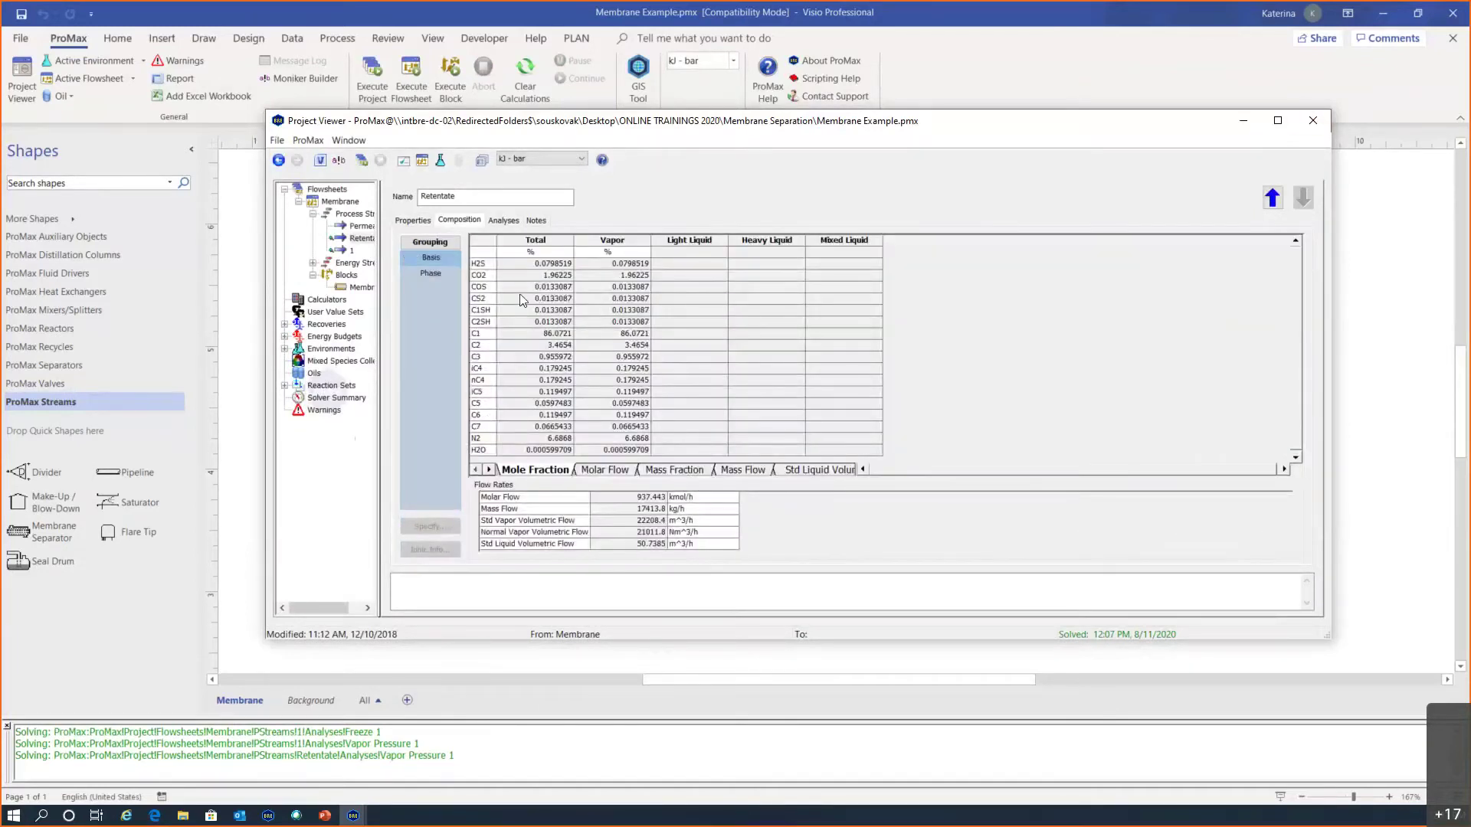
mouse_move(559, 316)
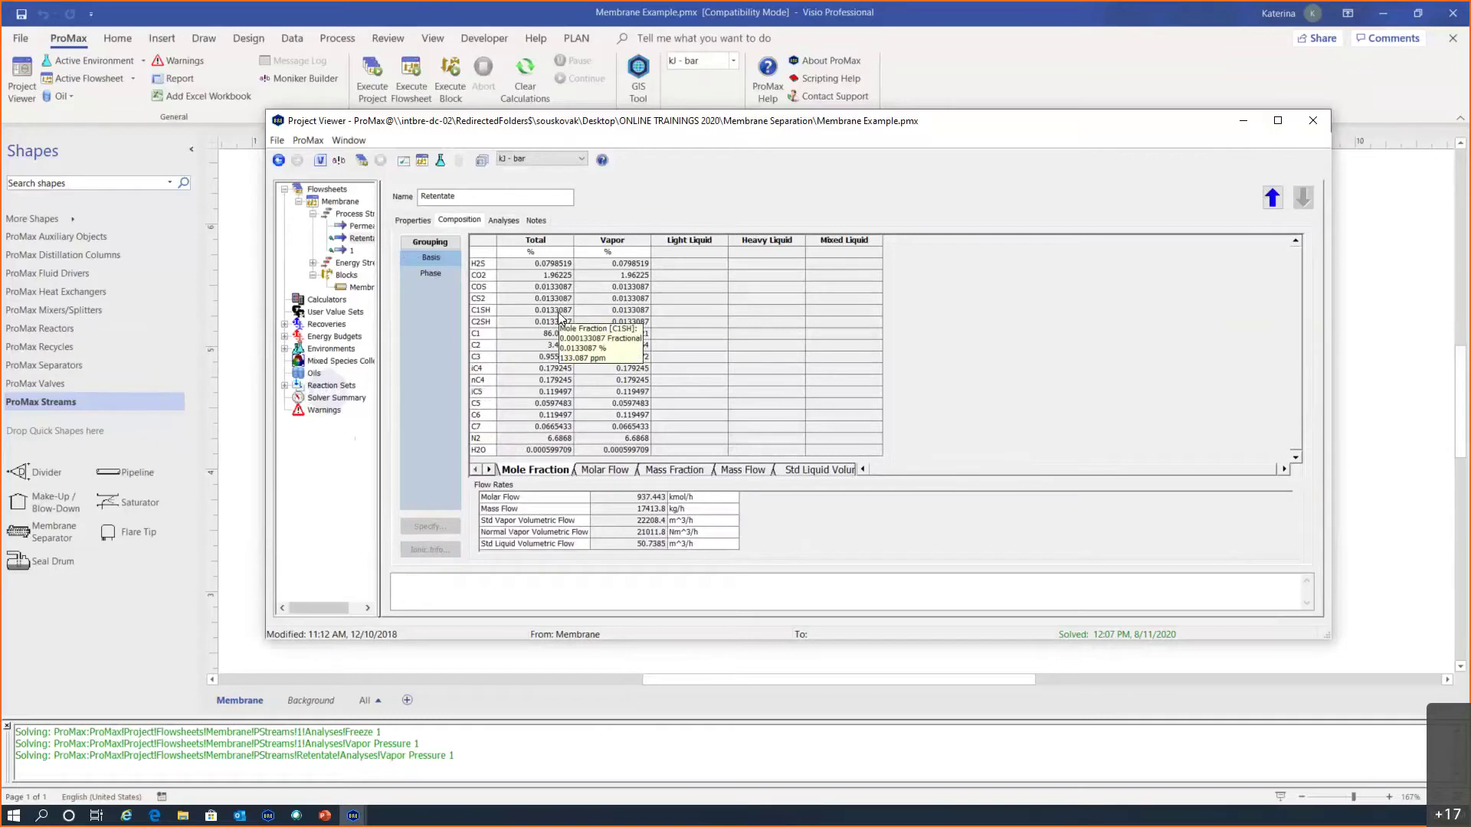
mouse_move(610, 351)
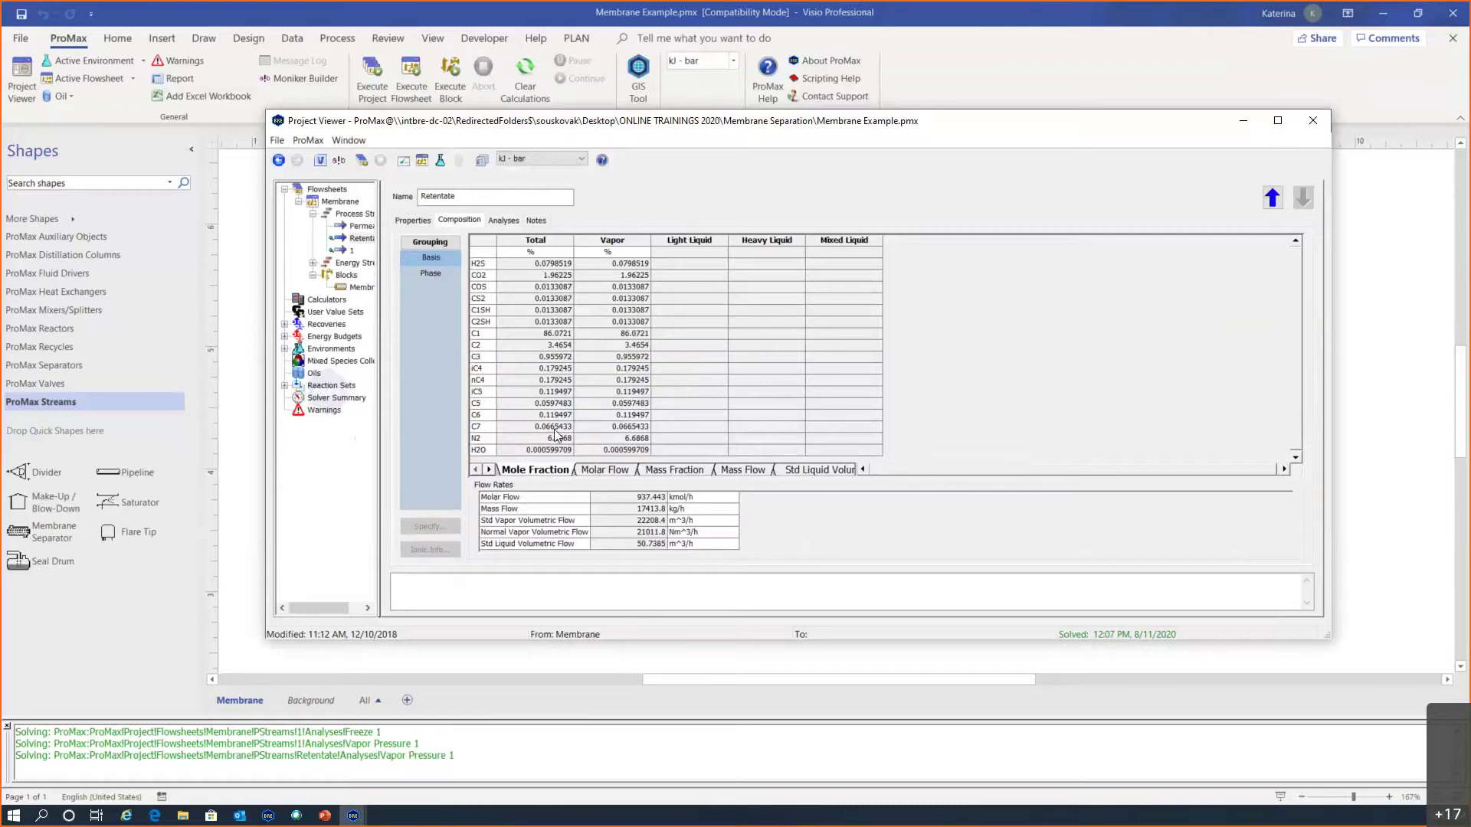
click(556, 452)
click(1313, 121)
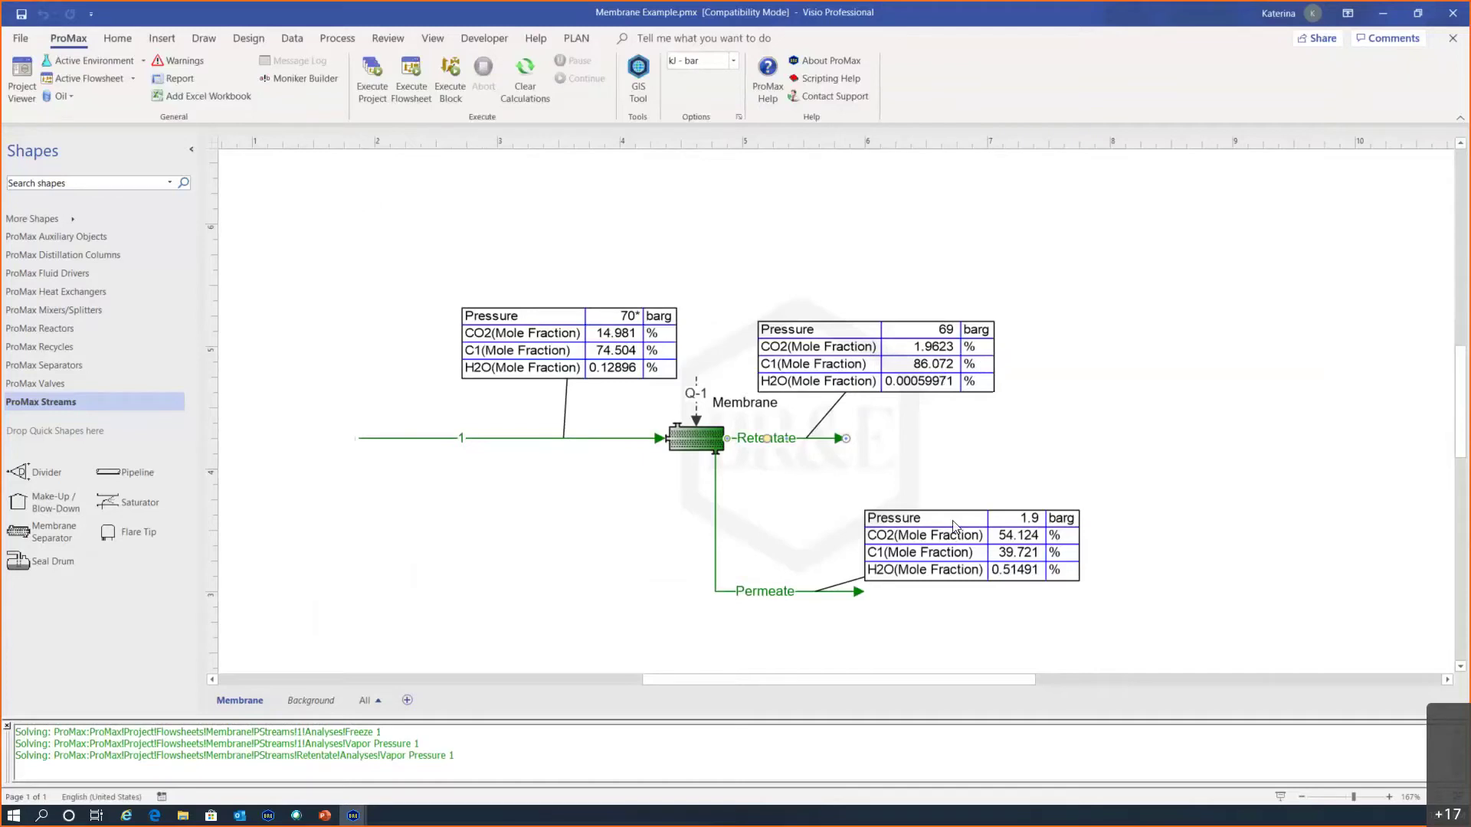
Step: Add a Vapor Pressure, Dew, Bubble Point analysis to the Permeate stream and solve it
double_click(765, 589)
click(504, 220)
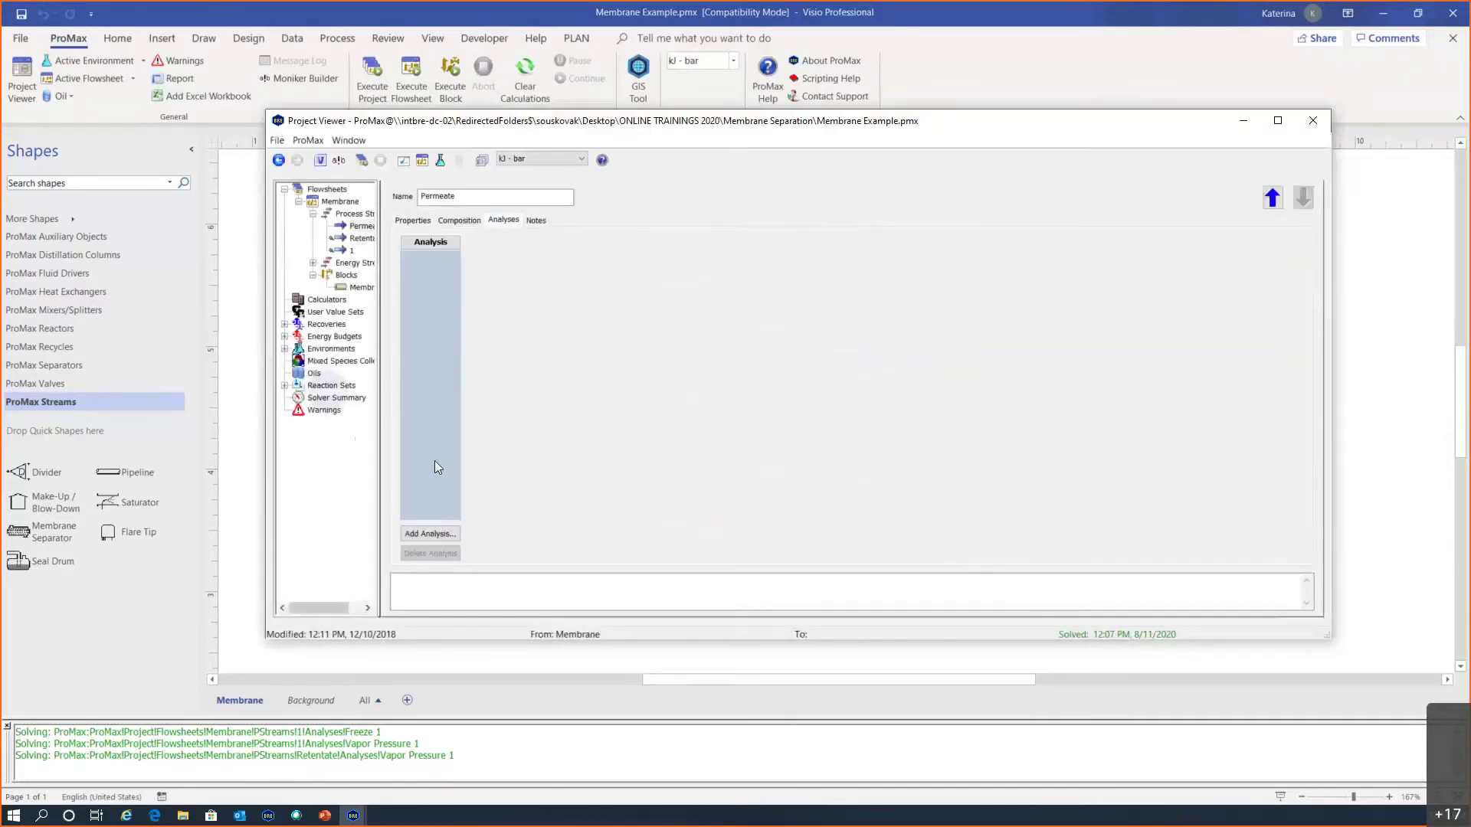
click(429, 532)
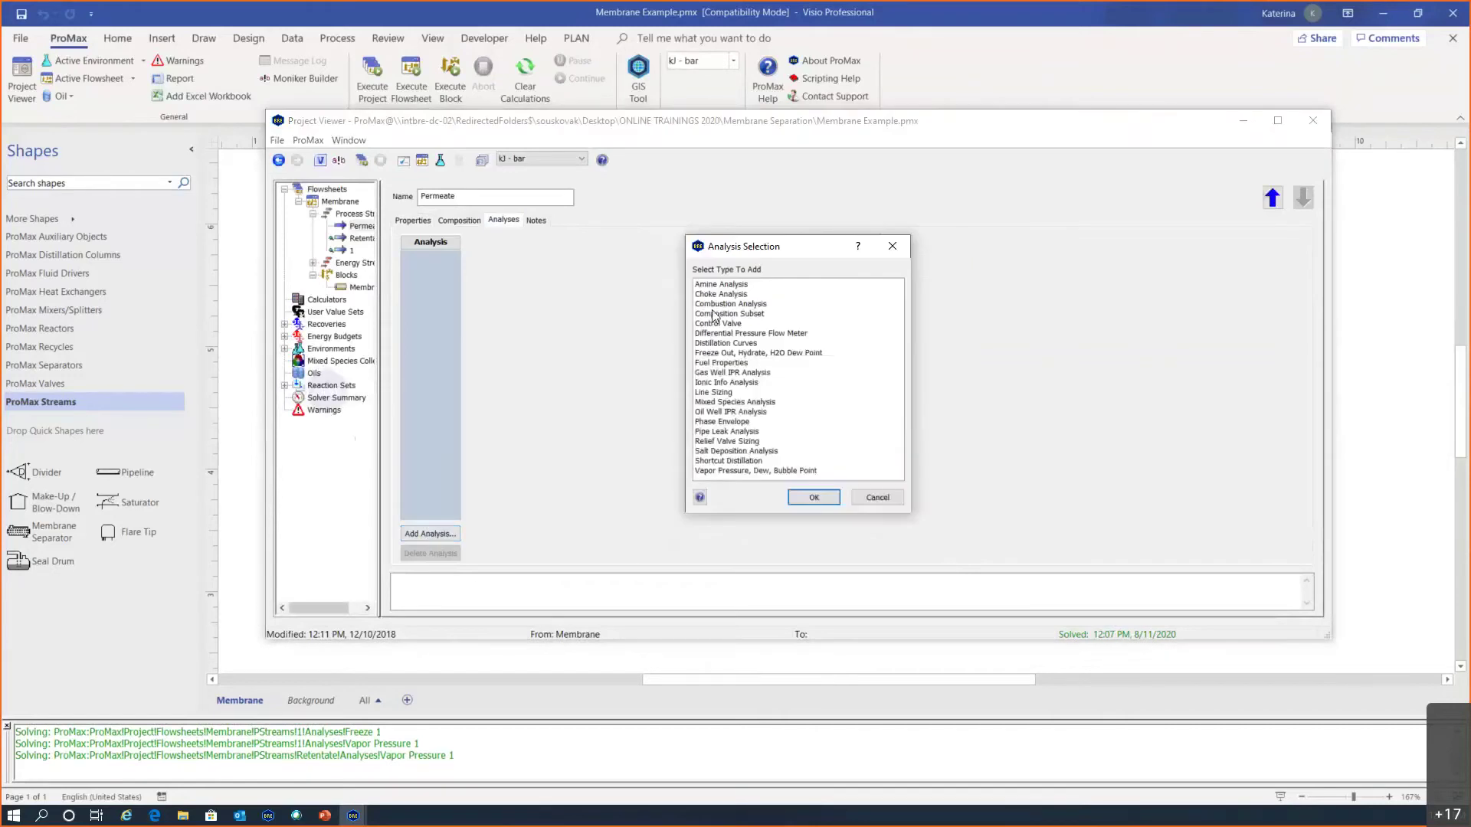
click(739, 470)
click(814, 499)
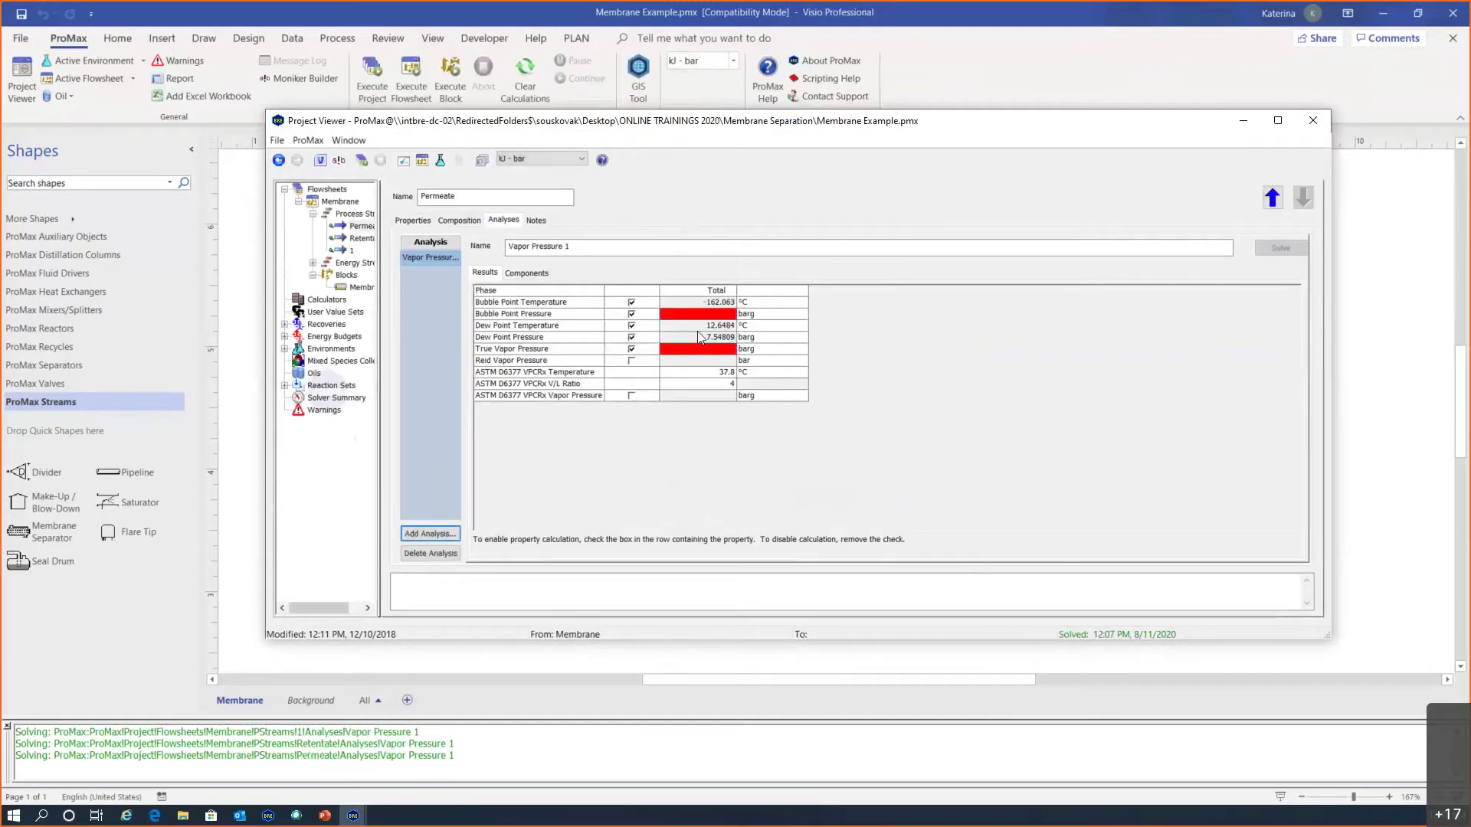
Step: Examine the Permeate's dew point temperature and stream properties, and return to the flowsheet
click(723, 330)
click(464, 222)
click(420, 223)
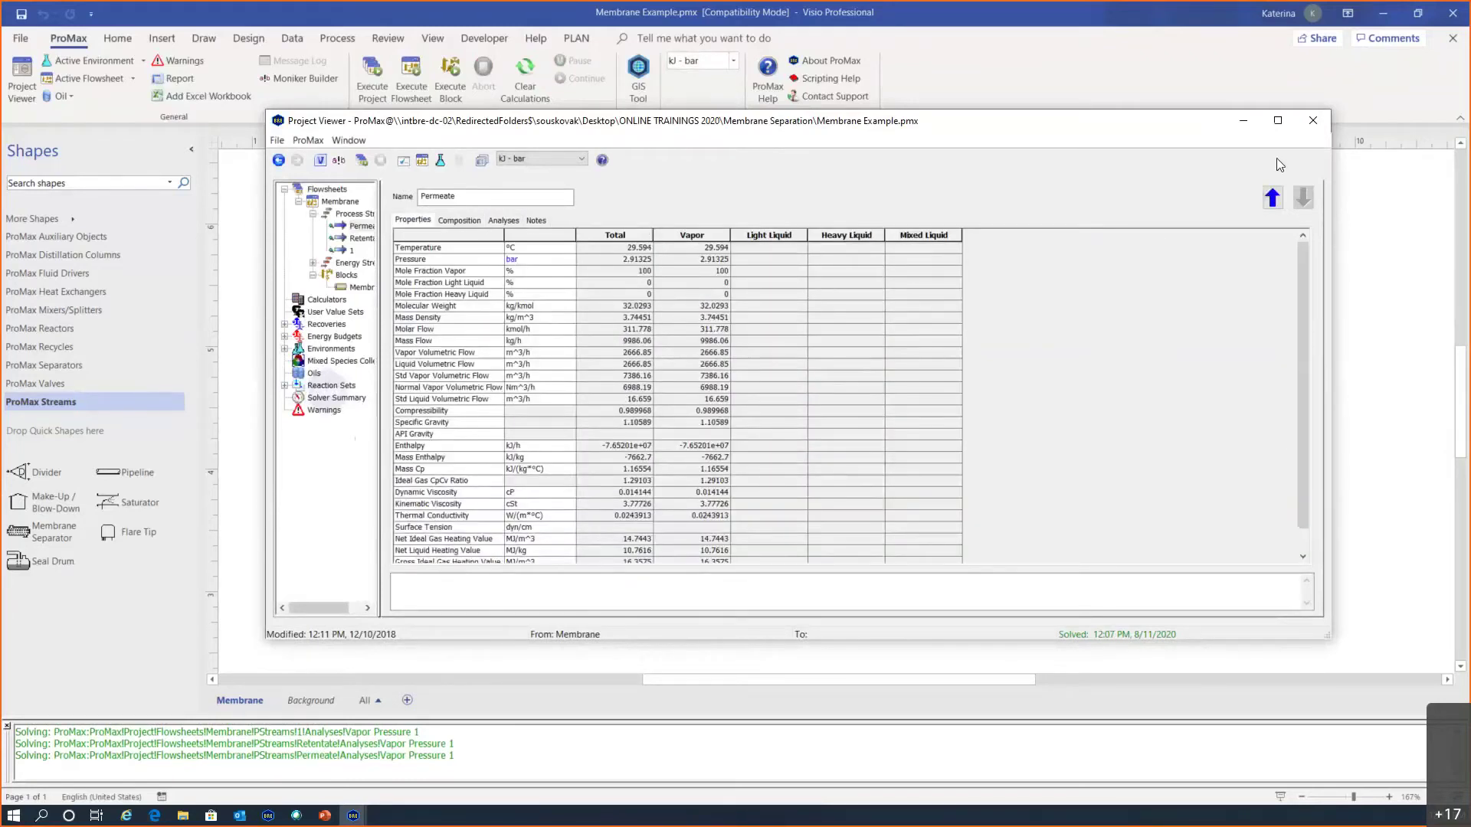
click(1312, 120)
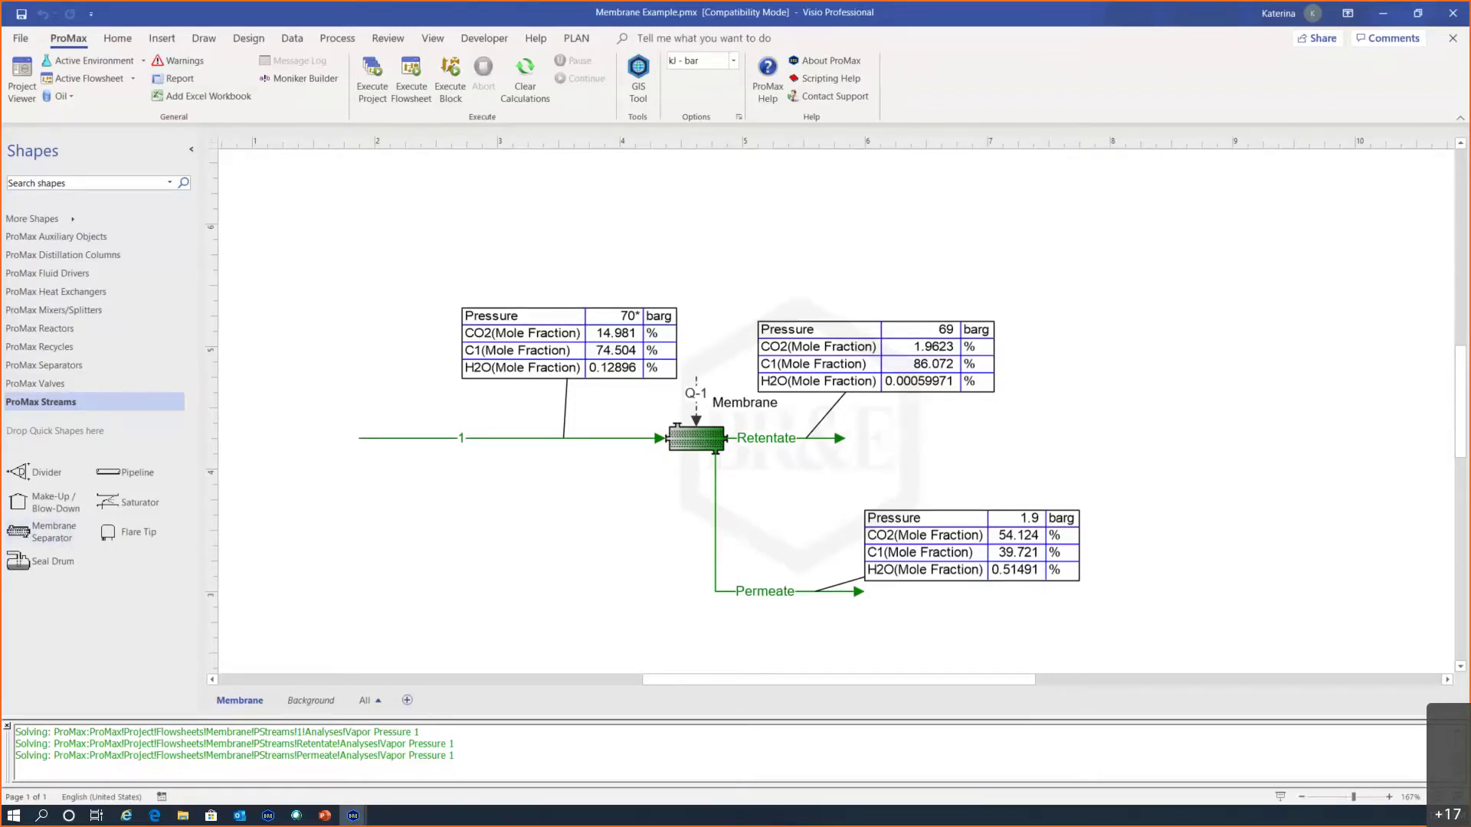
Step: Switch to the PowerPoint slide show and advance to the multi-stage membrane separation slide
key(alt+Tab)
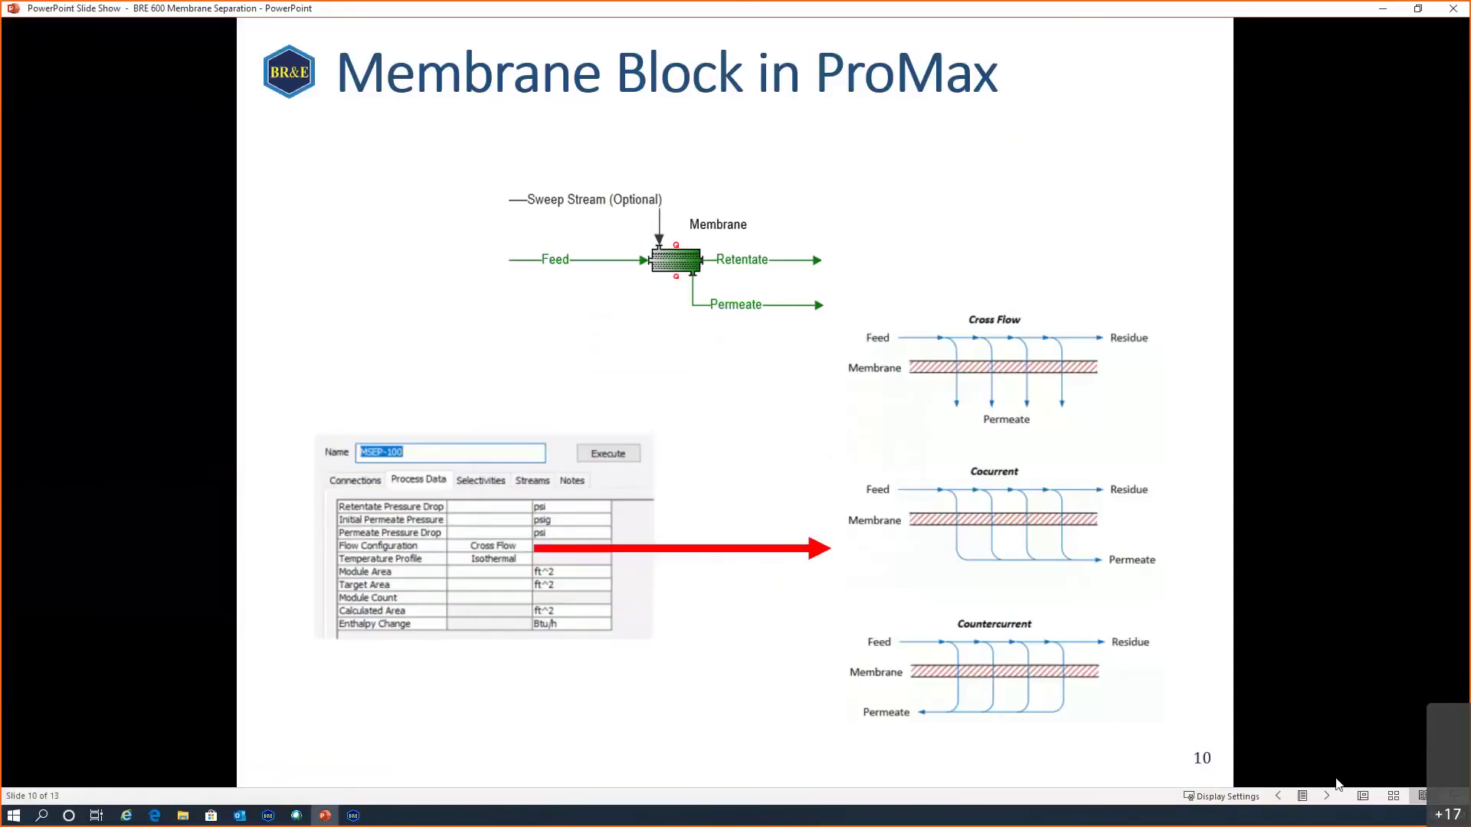
key(Right)
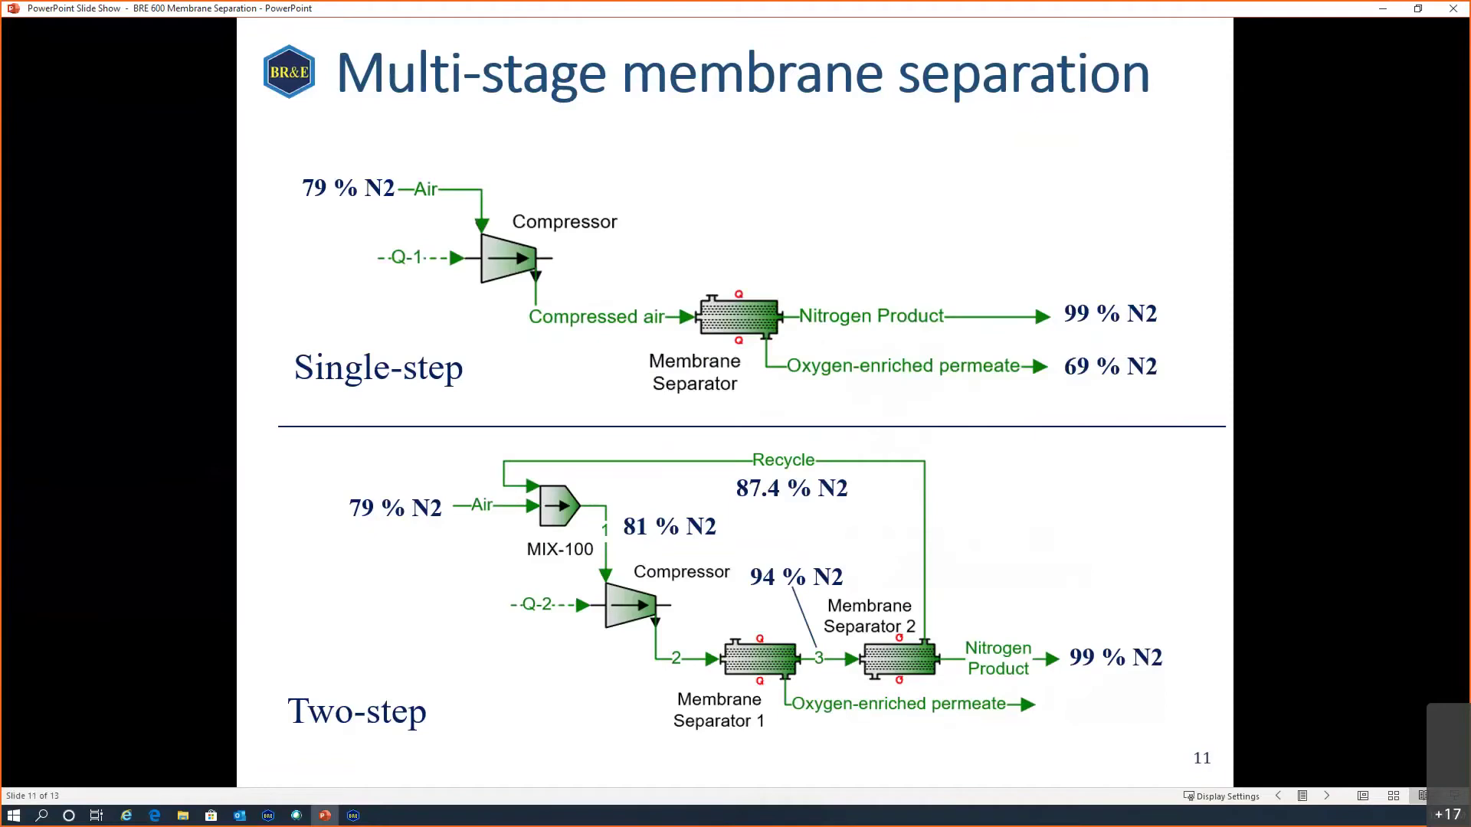
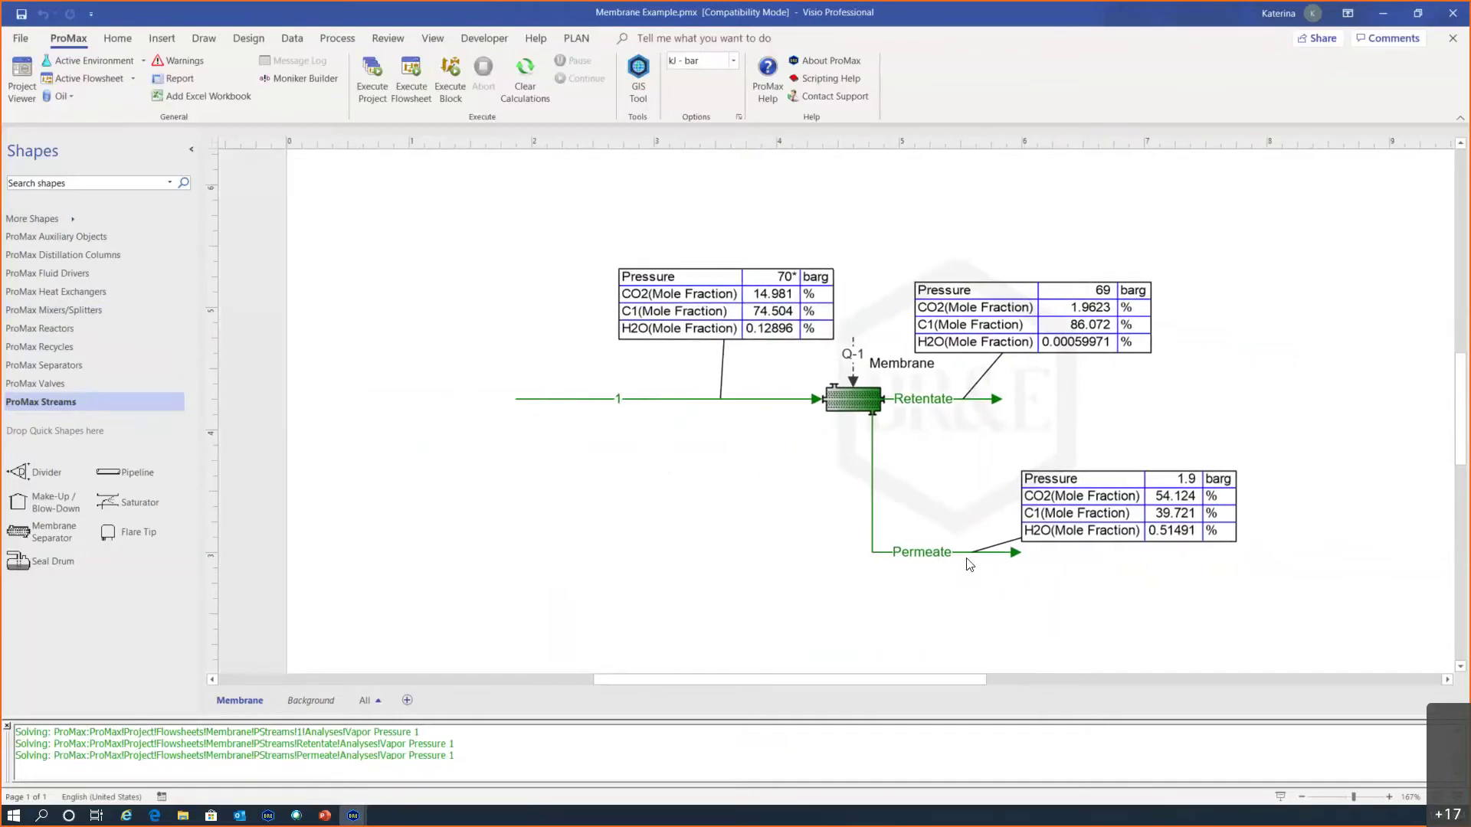
Step: Place a horizontally flipped compressor below the membrane block and route the Permeate stream into its inlet
click(73, 256)
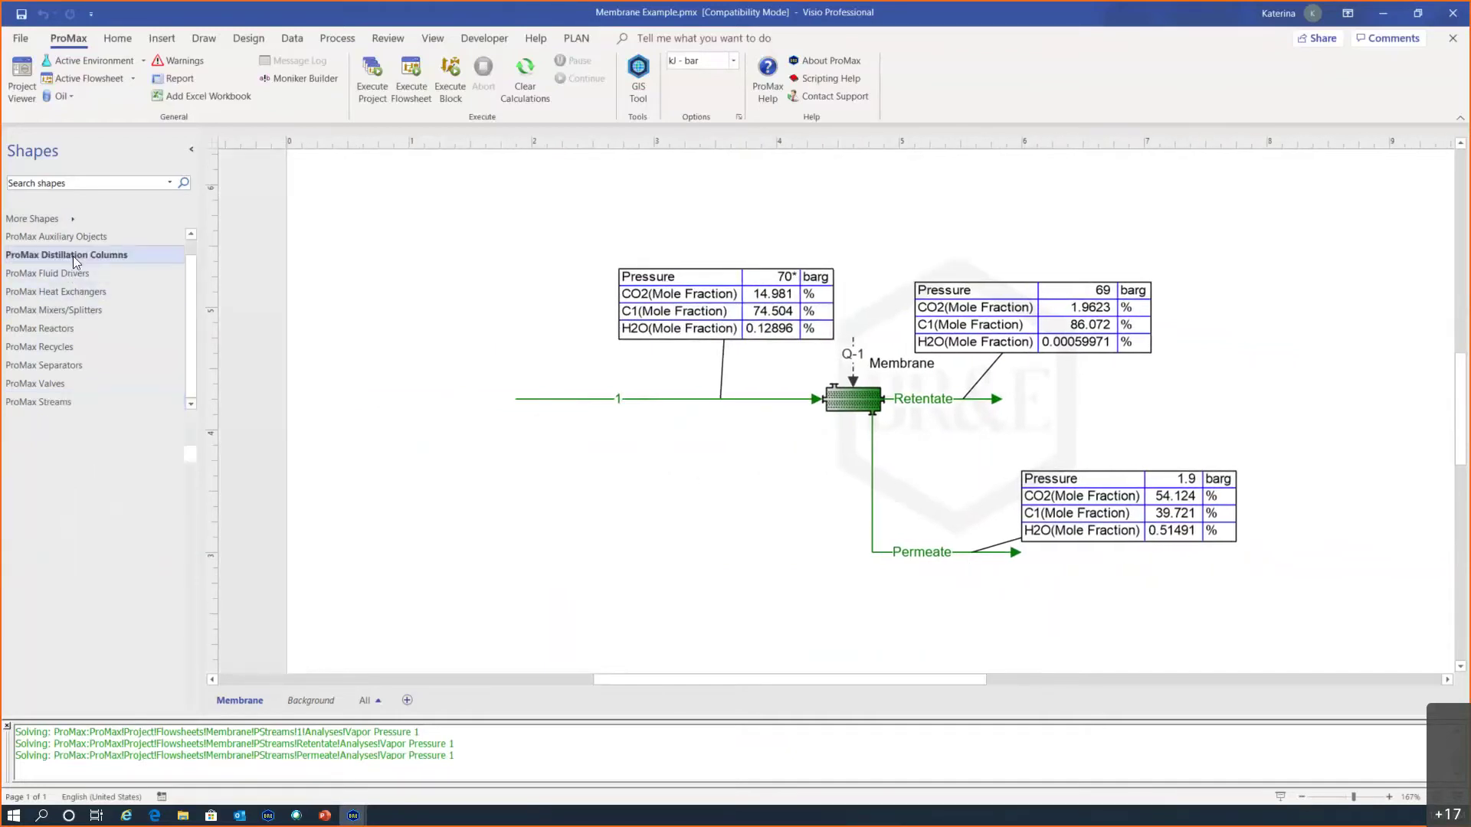
click(63, 273)
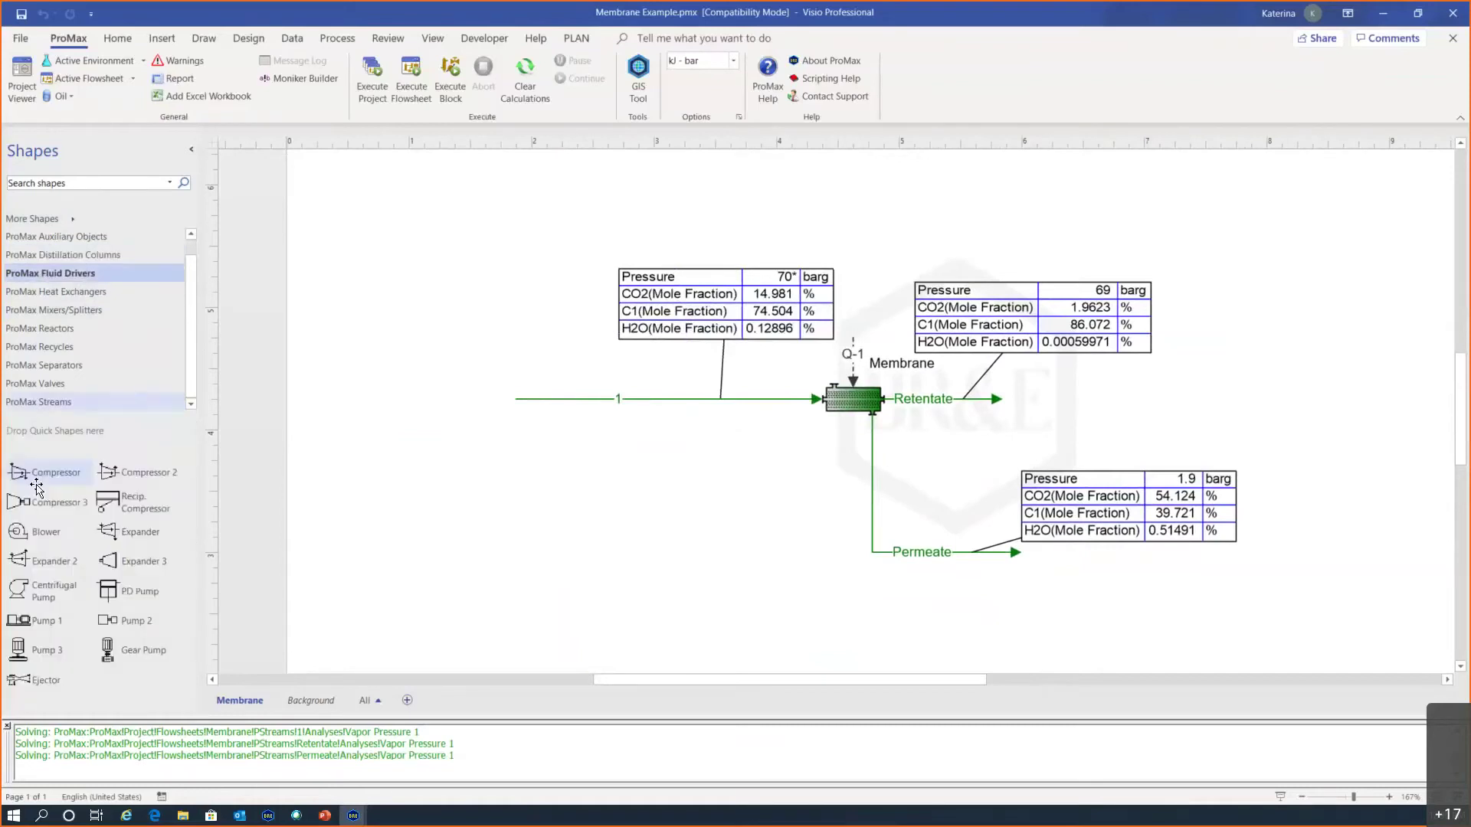
drag(33, 480, 767, 560)
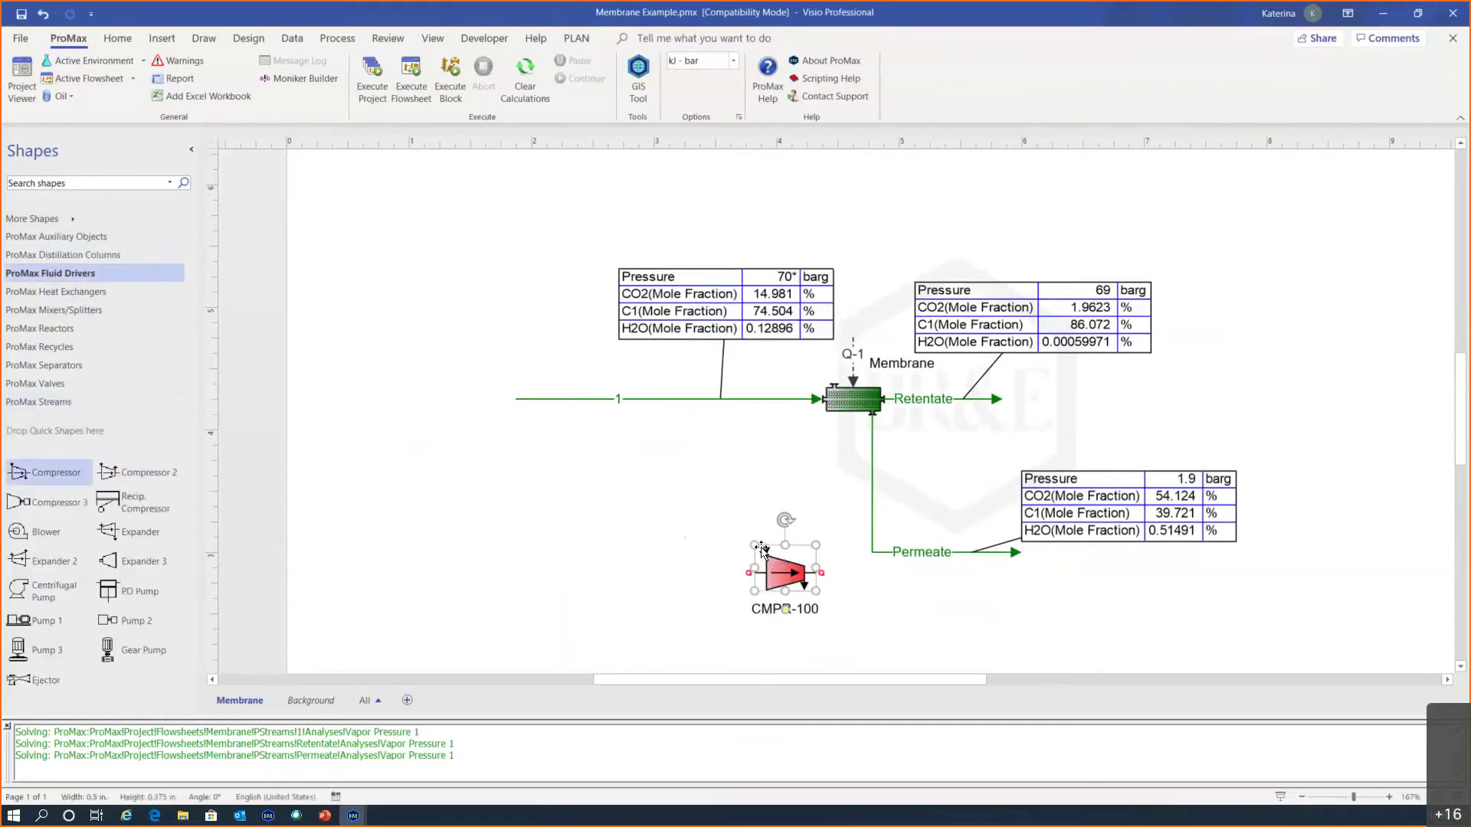
key(ctrl+h)
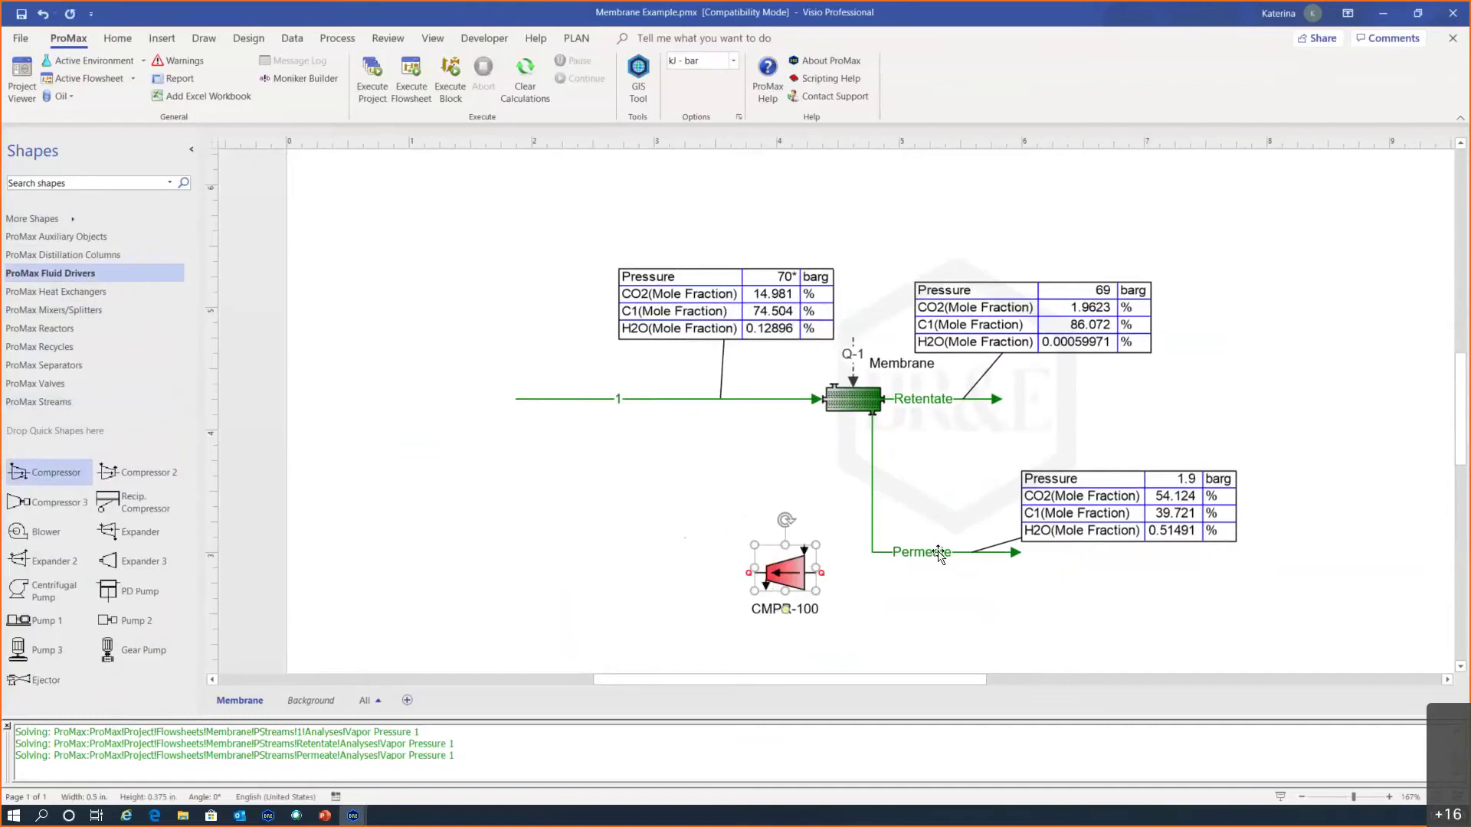
click(1017, 552)
drag(1022, 552, 803, 550)
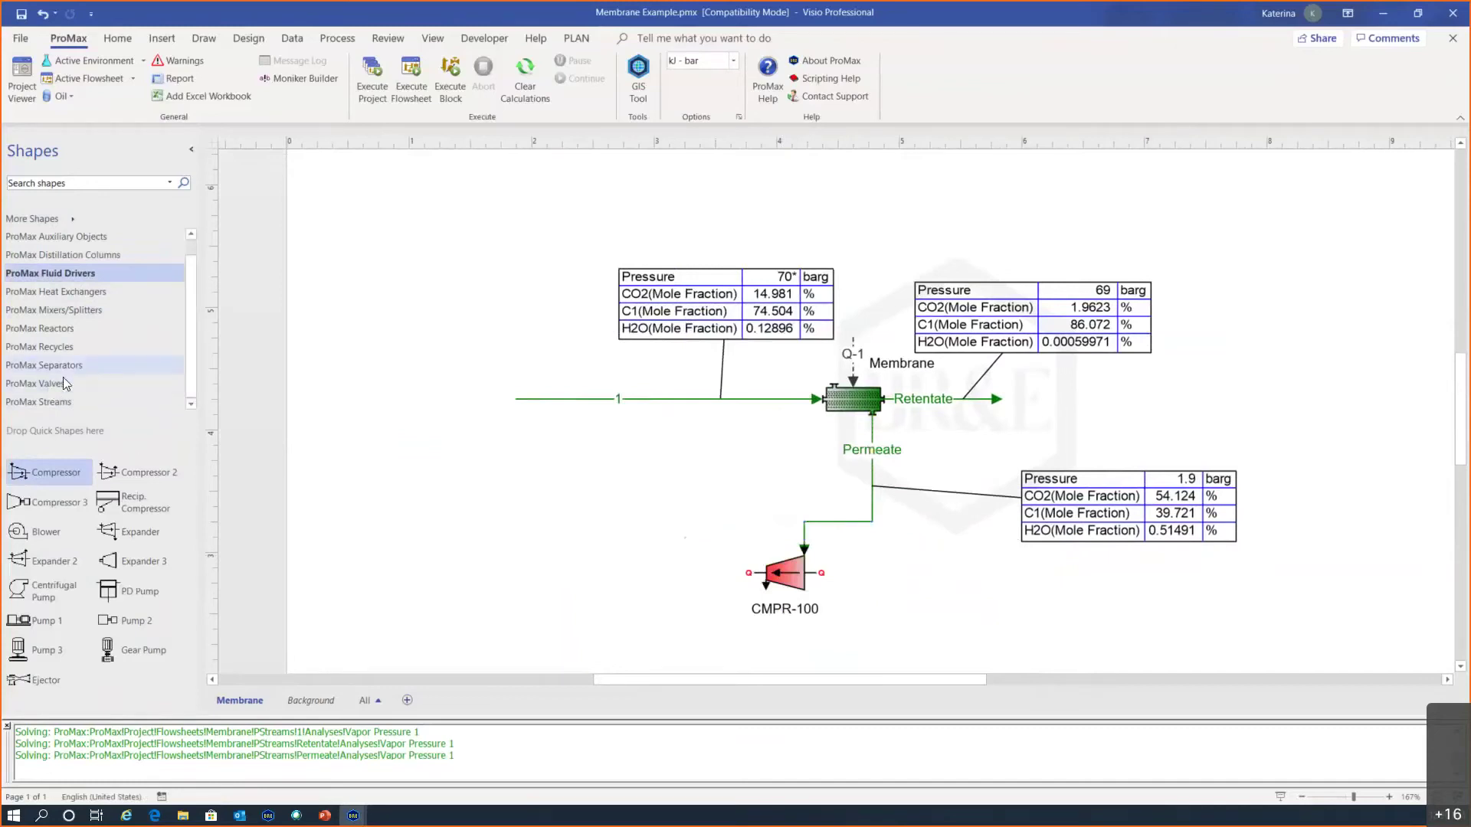
Step: Attach a process stream to the compressor's outlet and an energy stream to its power inlet
click(54, 401)
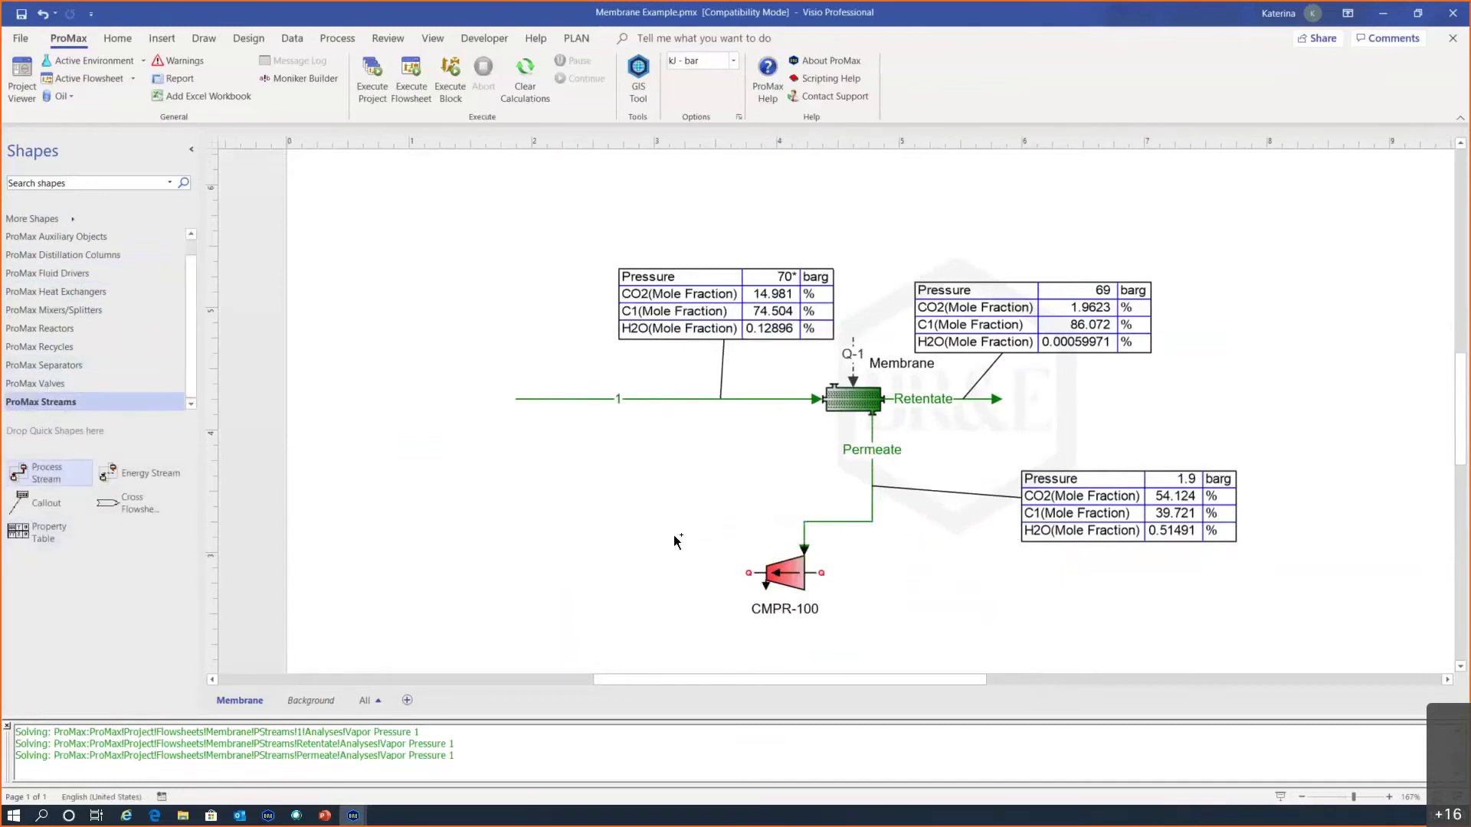
drag(677, 540, 766, 582)
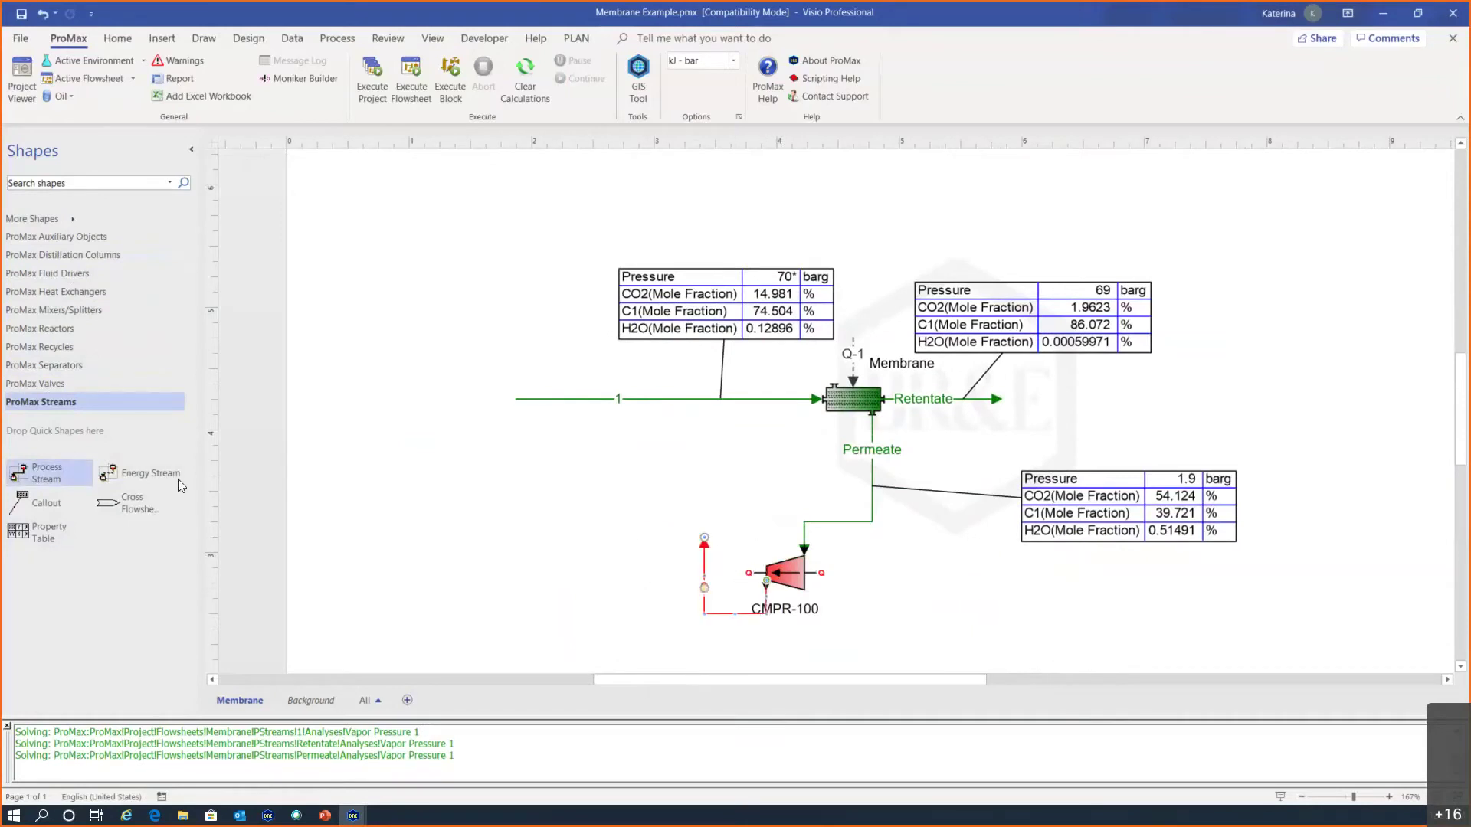
drag(145, 473, 810, 571)
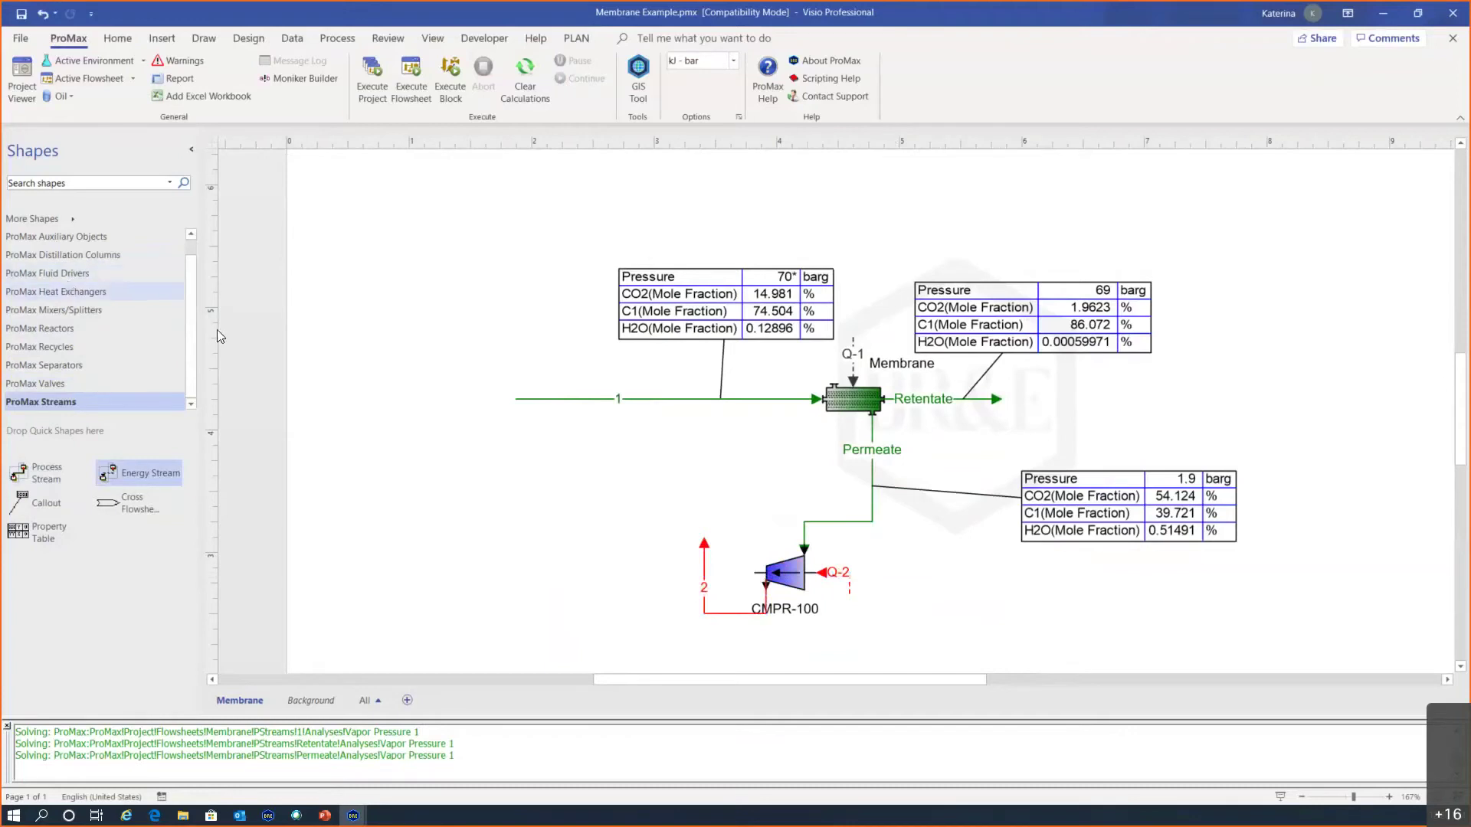
Step: Place a Fin Fan Exchanger beside the compressor and connect the compressor's outlet stream to its inlet
click(90, 292)
drag(46, 503, 654, 590)
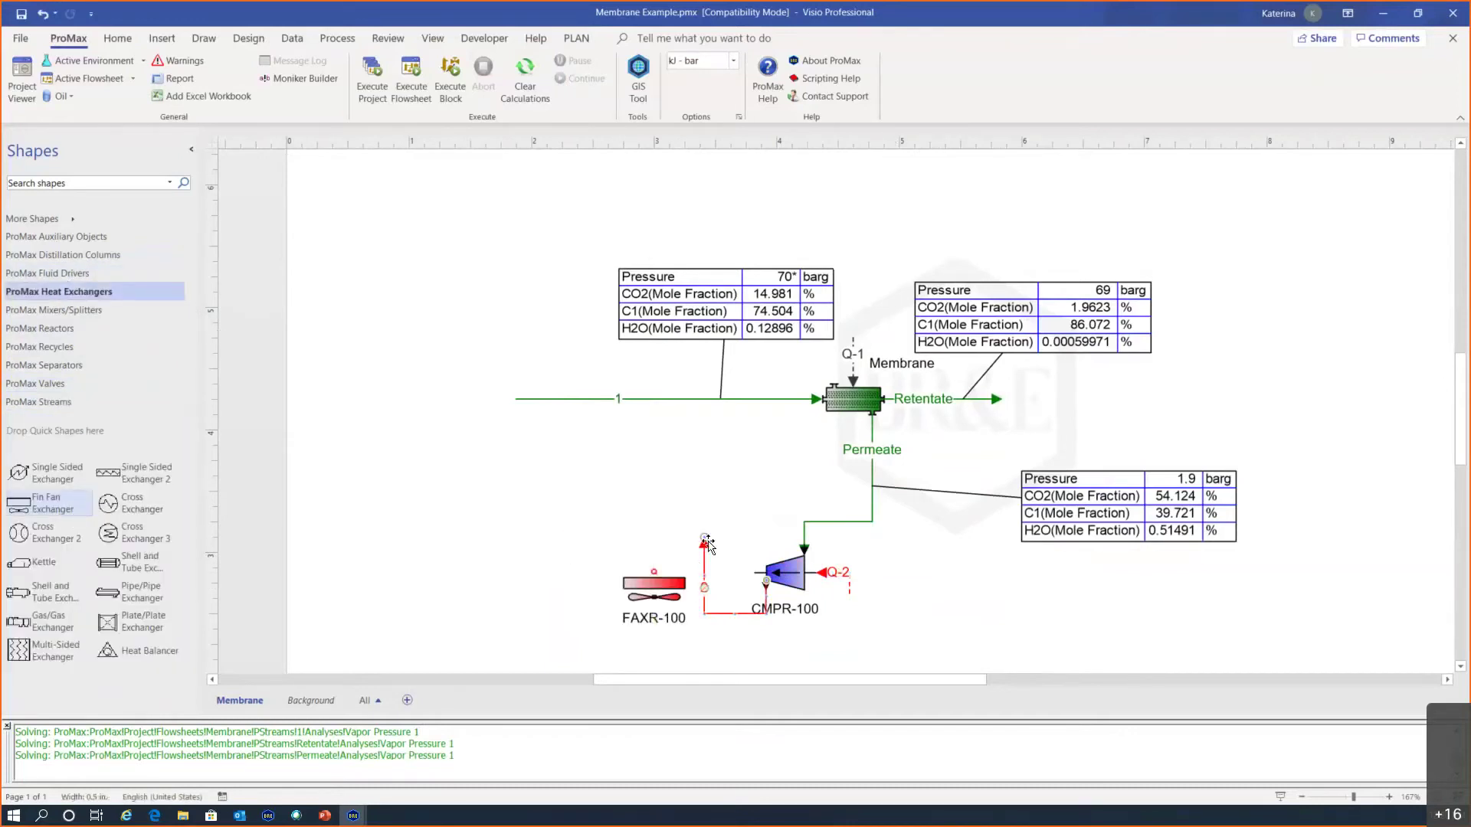
drag(705, 541, 683, 584)
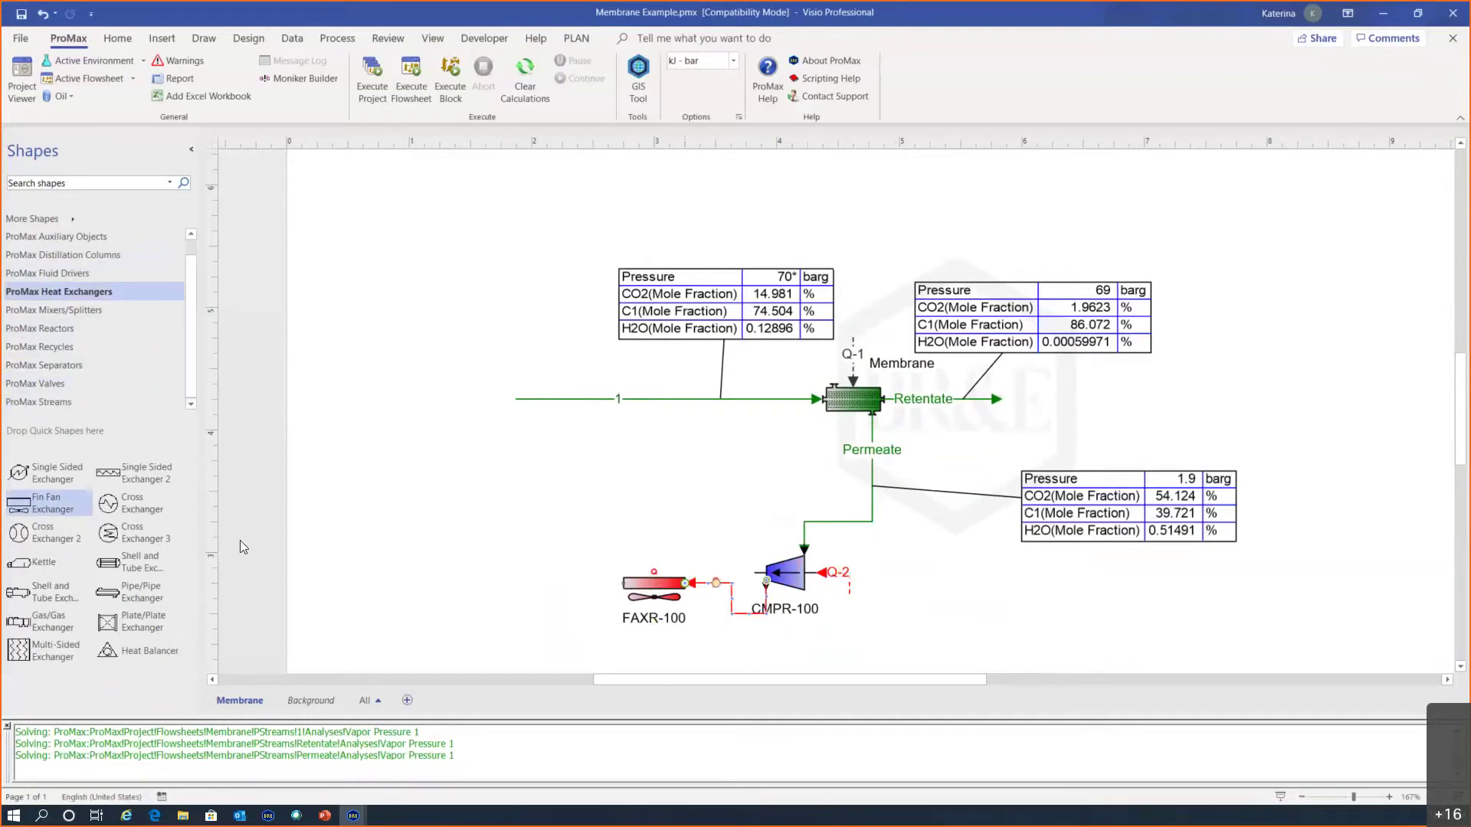
Step: Attach an outlet process stream to the fin fan exchanger and an energy stream leaving vertically above it
click(66, 404)
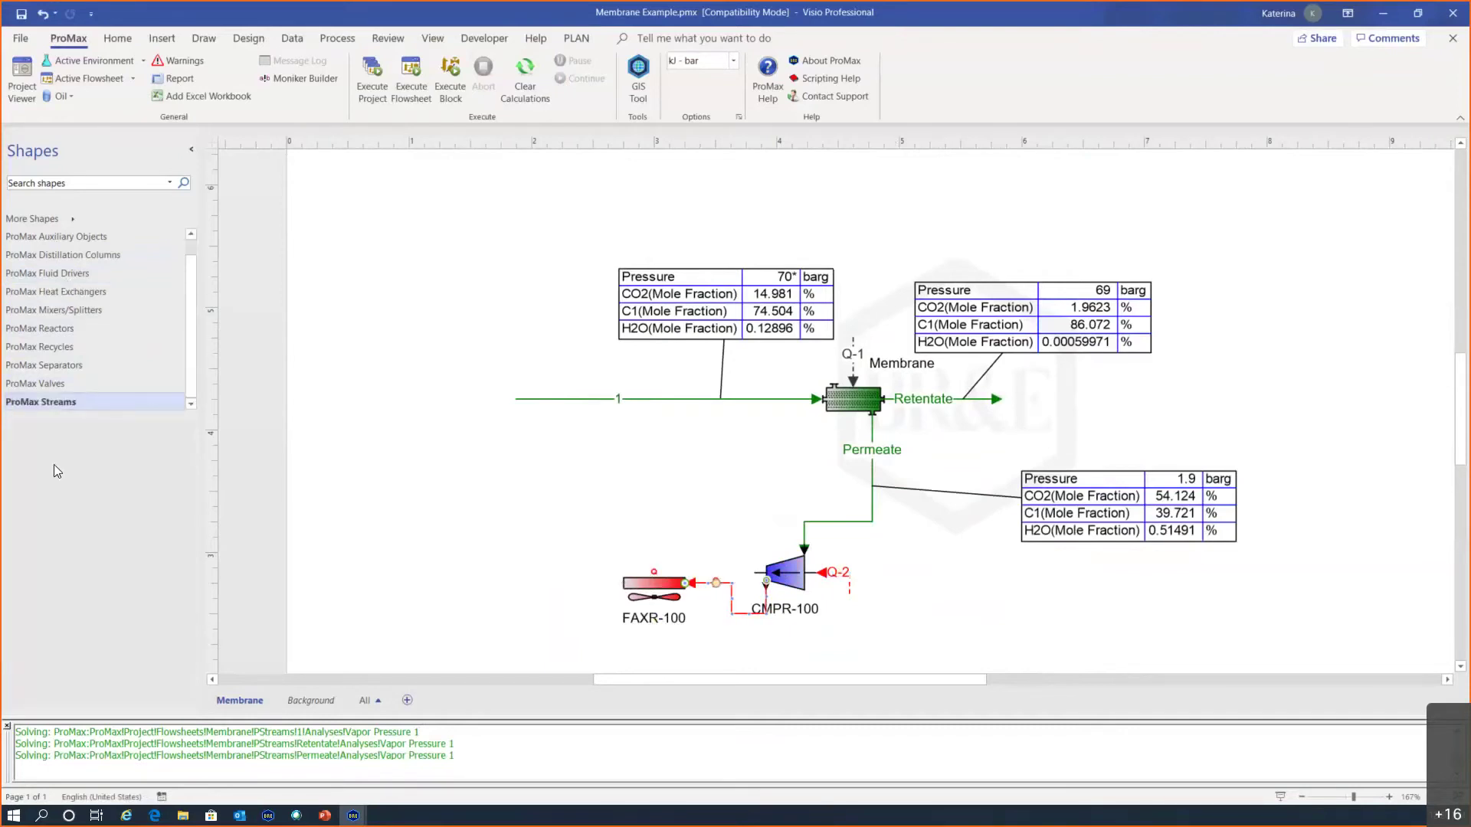
drag(52, 479, 547, 583)
drag(156, 469, 654, 579)
drag(699, 513, 654, 490)
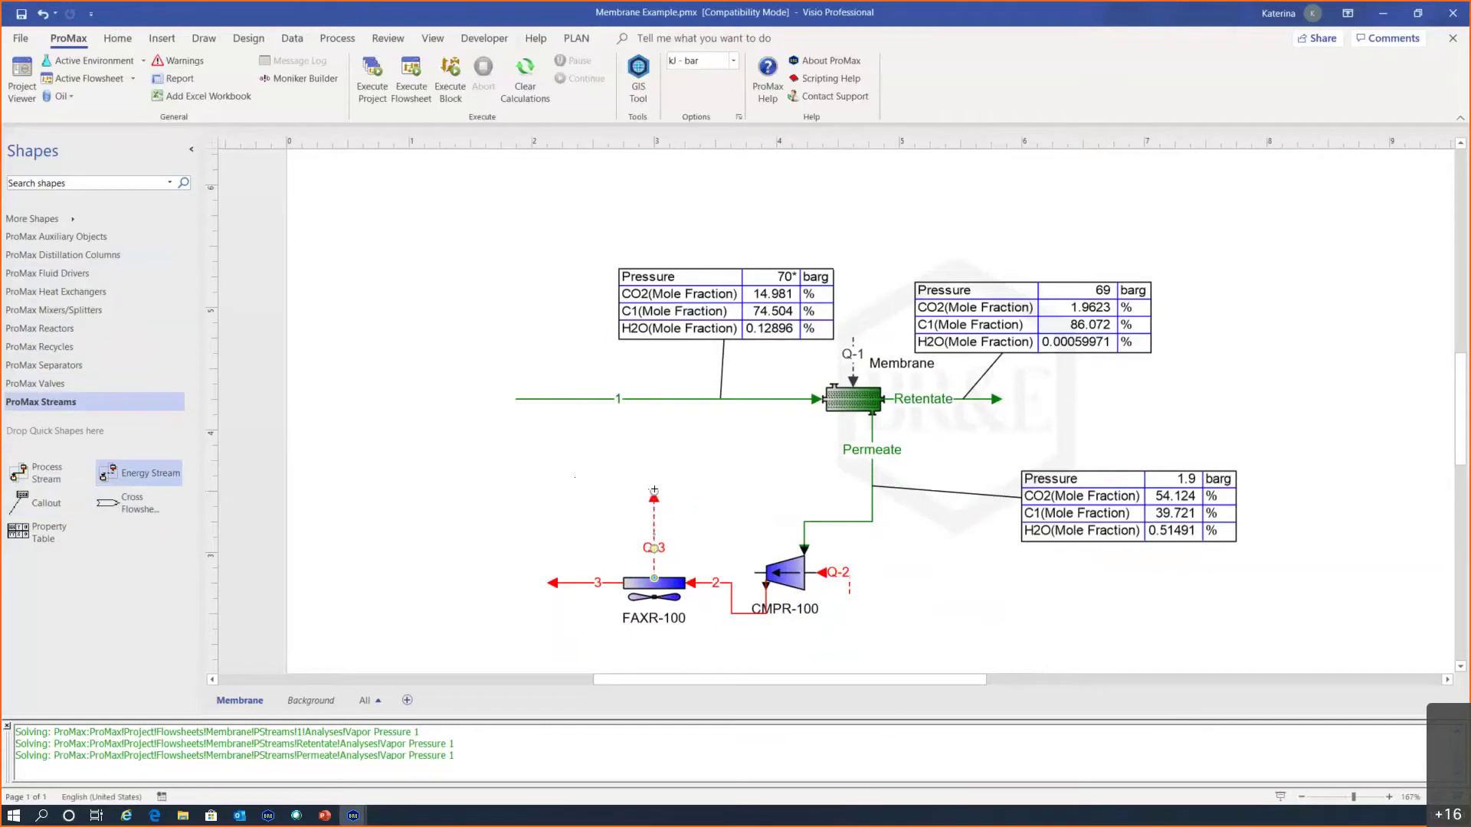
Step: Copy the existing membrane separator block and paste it to the left of the fin fan exchanger
scroll(822, 682, left, 4)
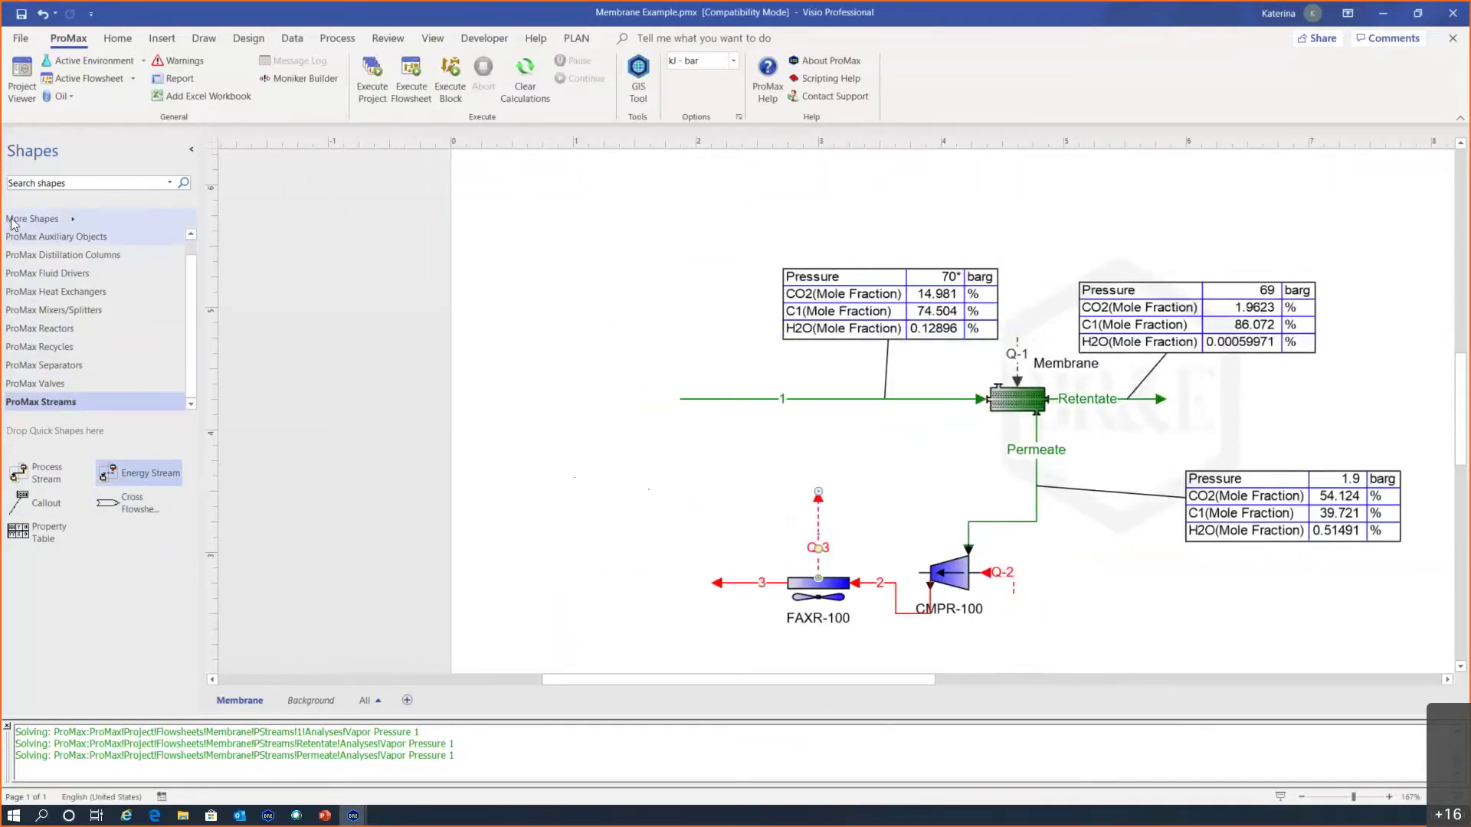
click(44, 241)
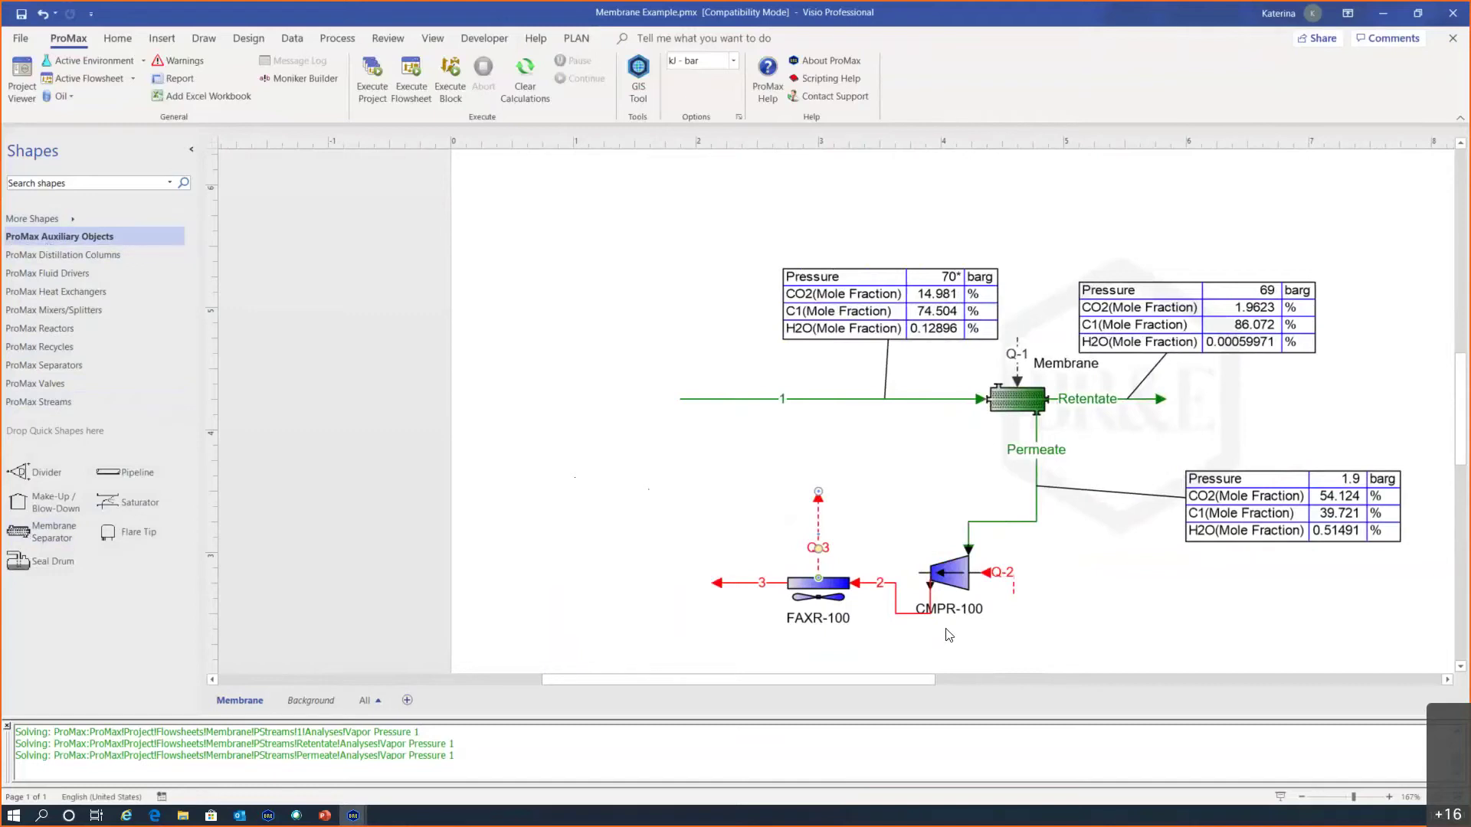
click(1009, 400)
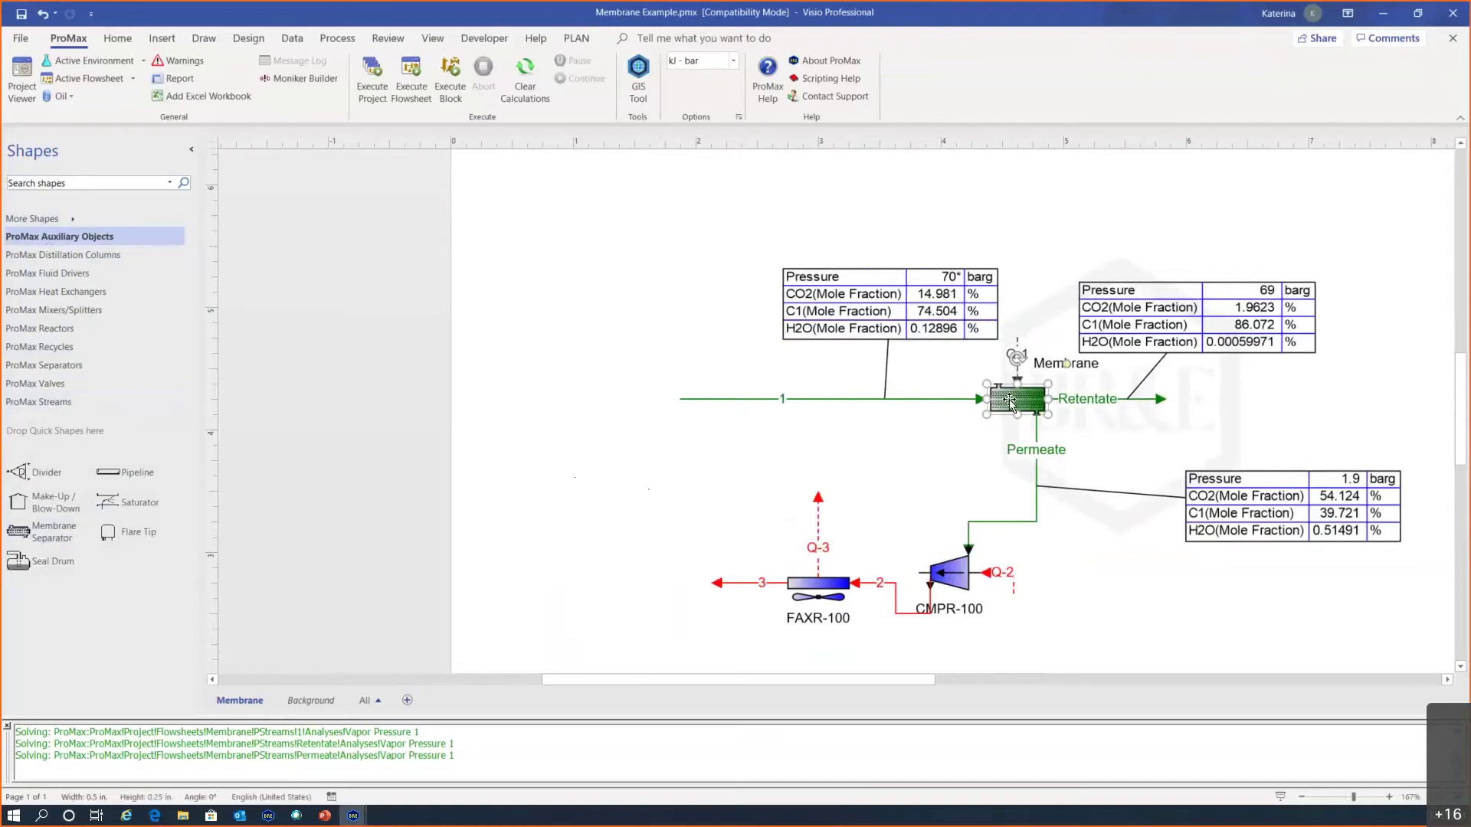
key(Escape)
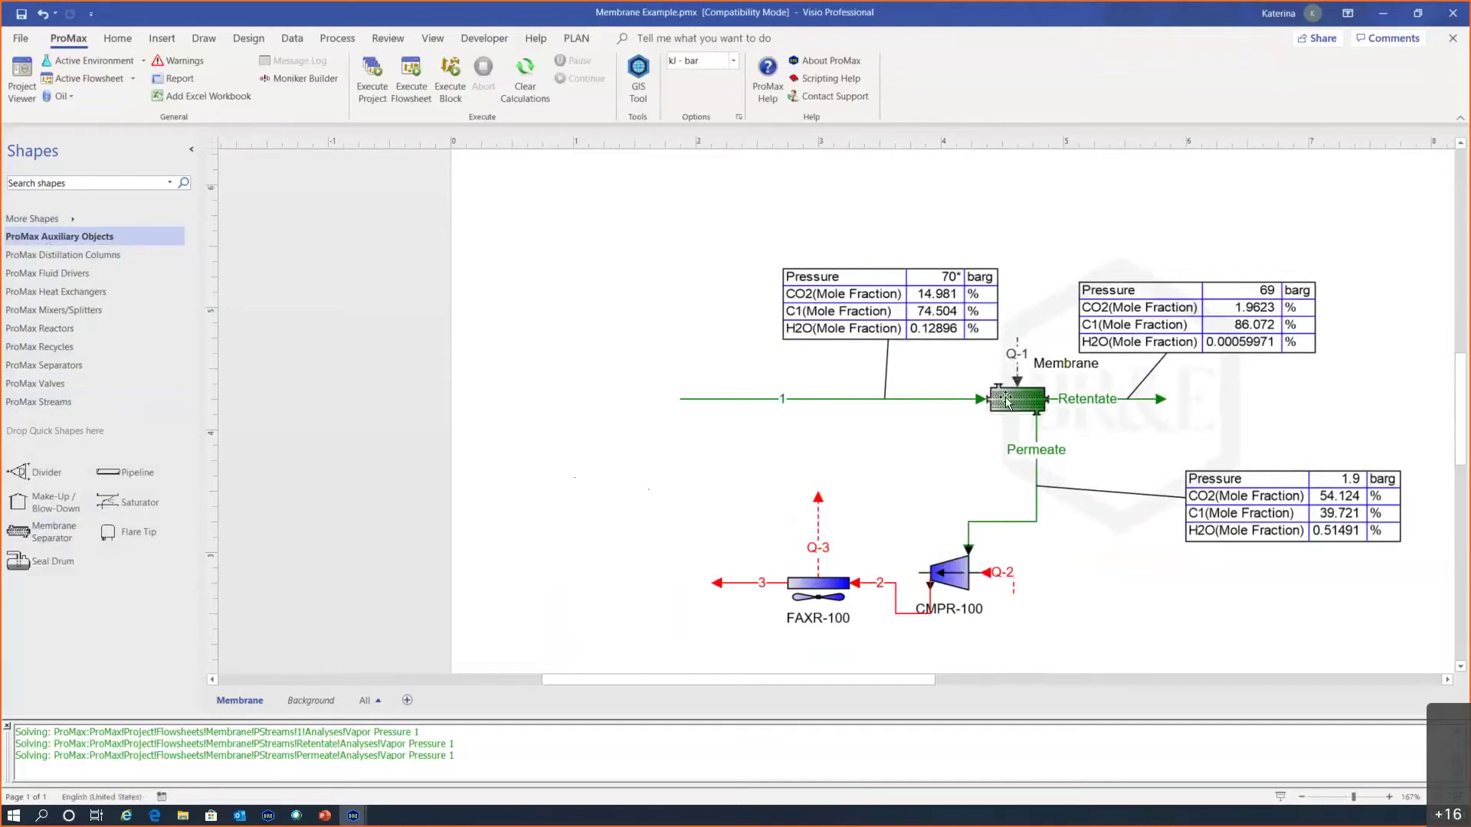
click(1005, 397)
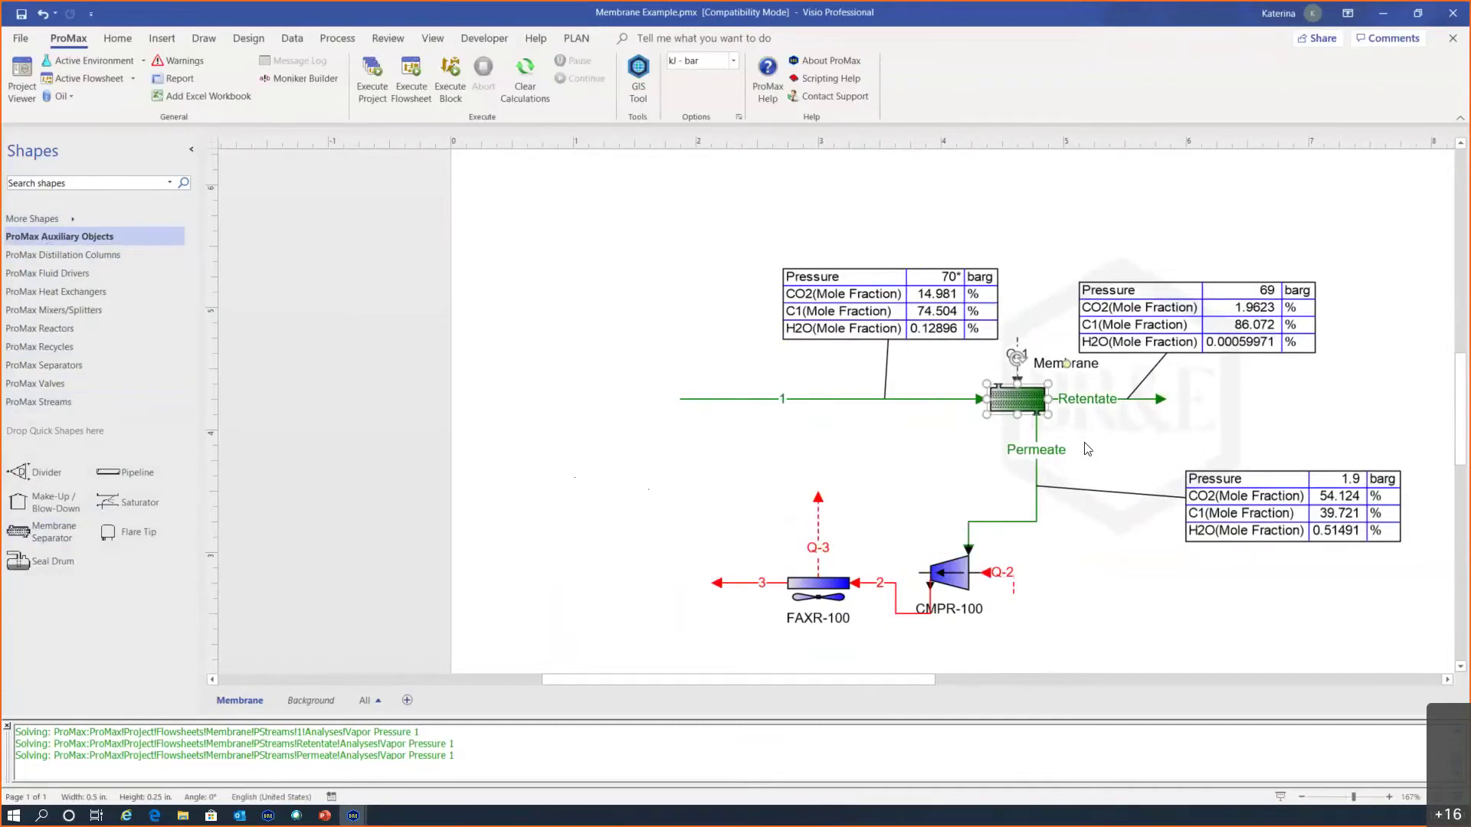
click(641, 519)
key(ctrl+v)
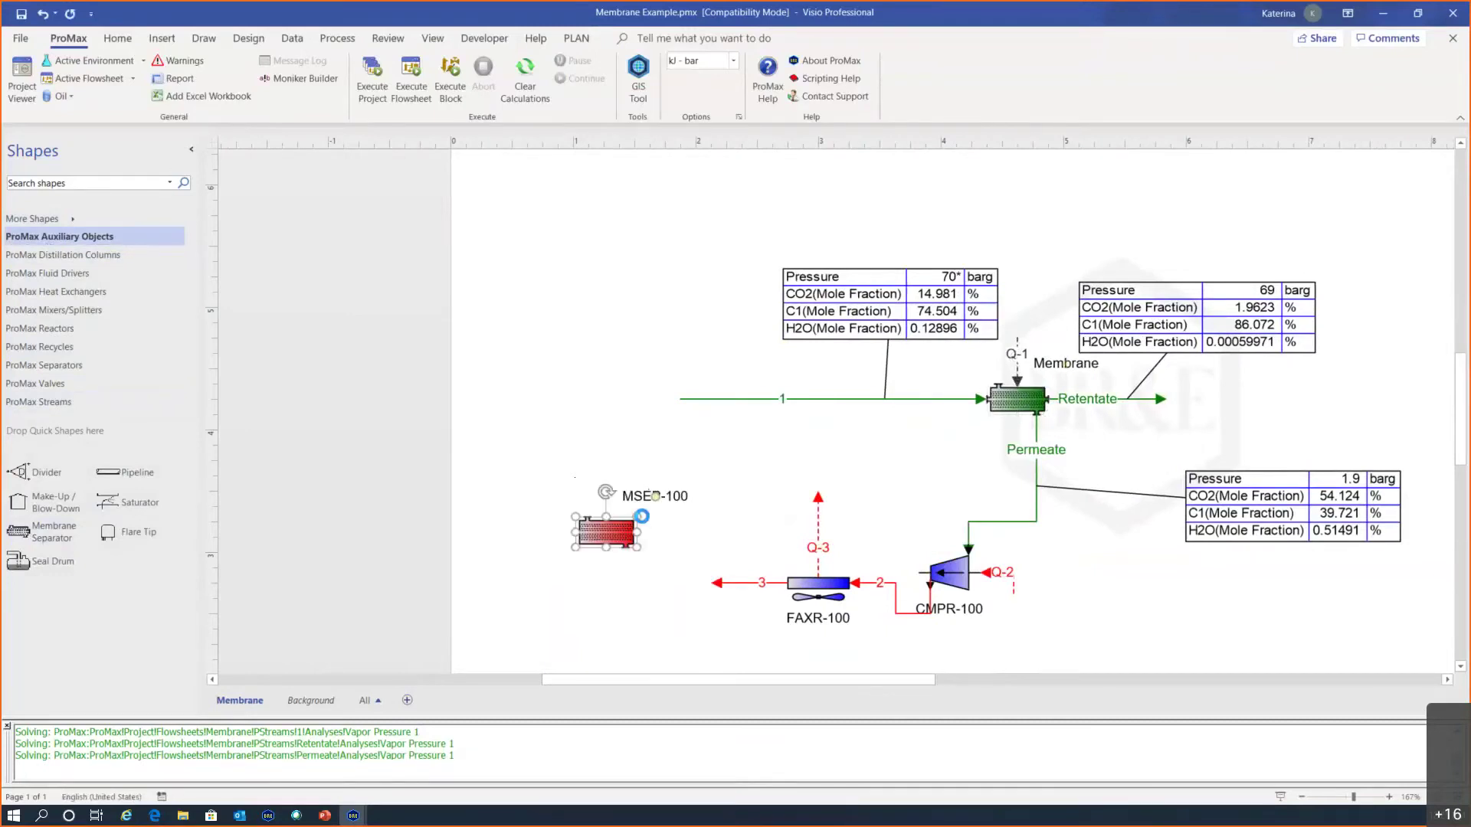
Step: Flip the copied membrane separator horizontally and position it so the fin fan exchanger's outlet stream connects to its inlet
drag(612, 534, 644, 558)
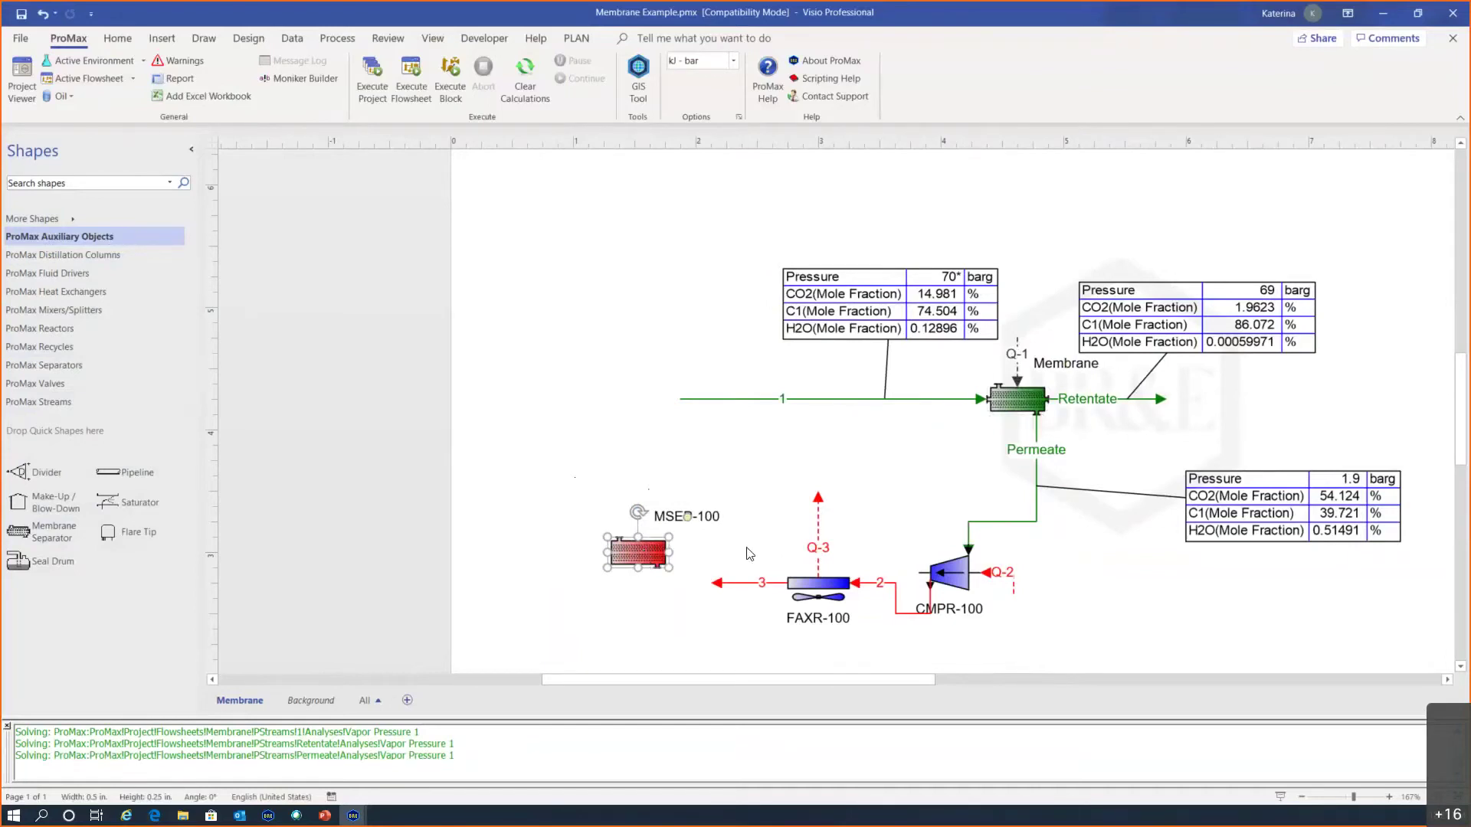
key(ctrl+h)
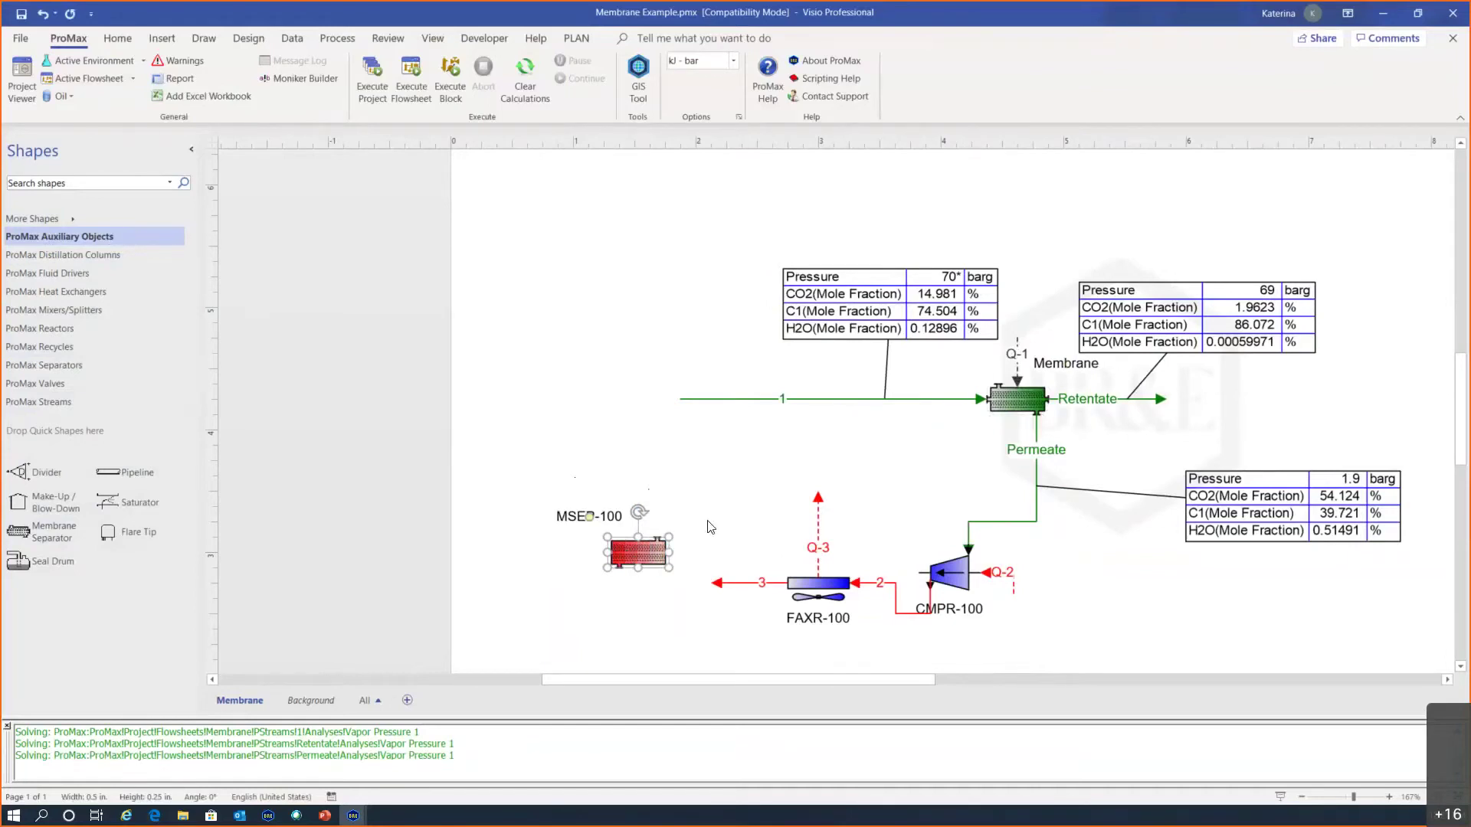
drag(649, 550, 692, 582)
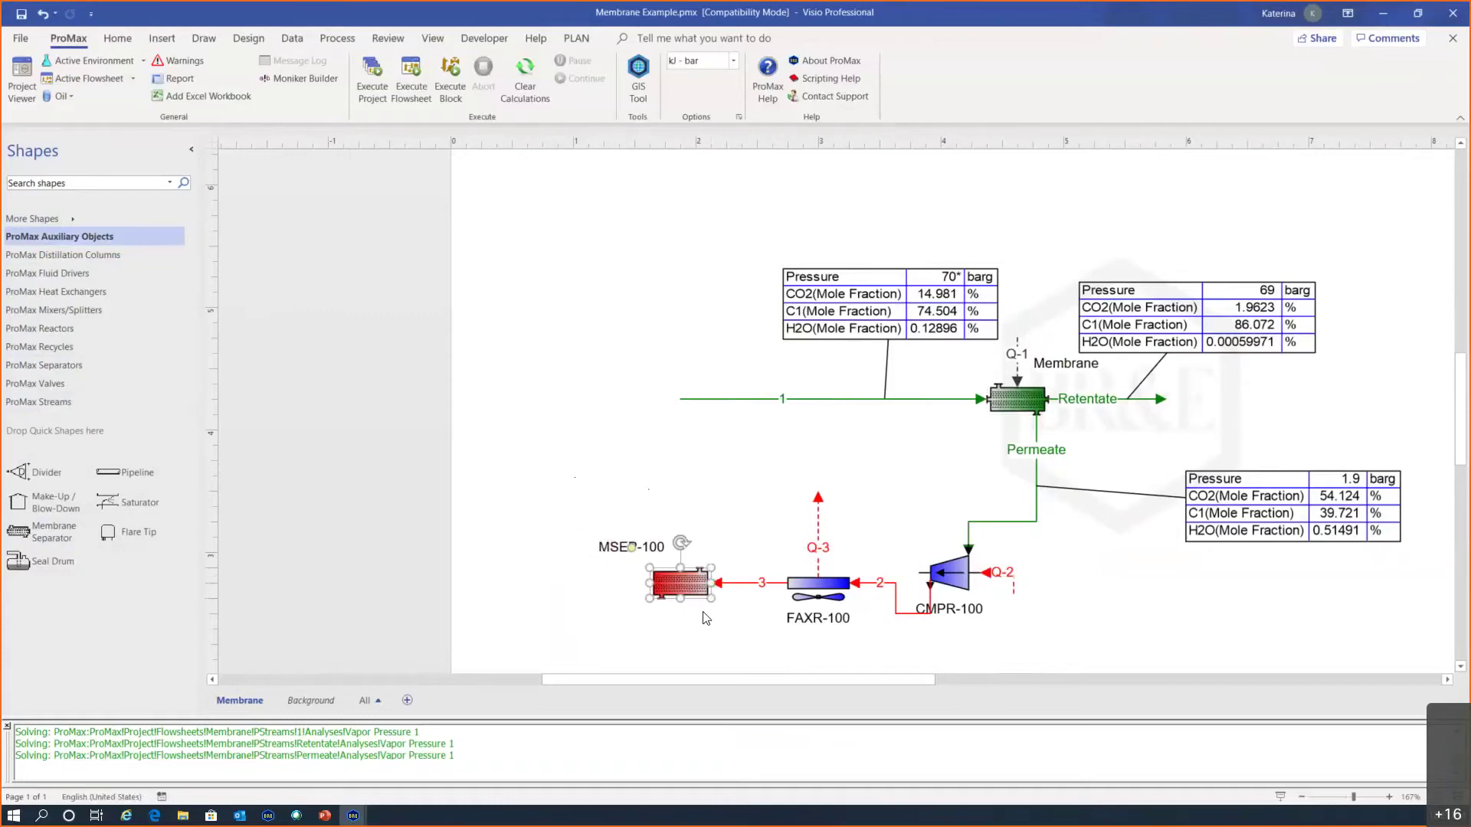
click(757, 622)
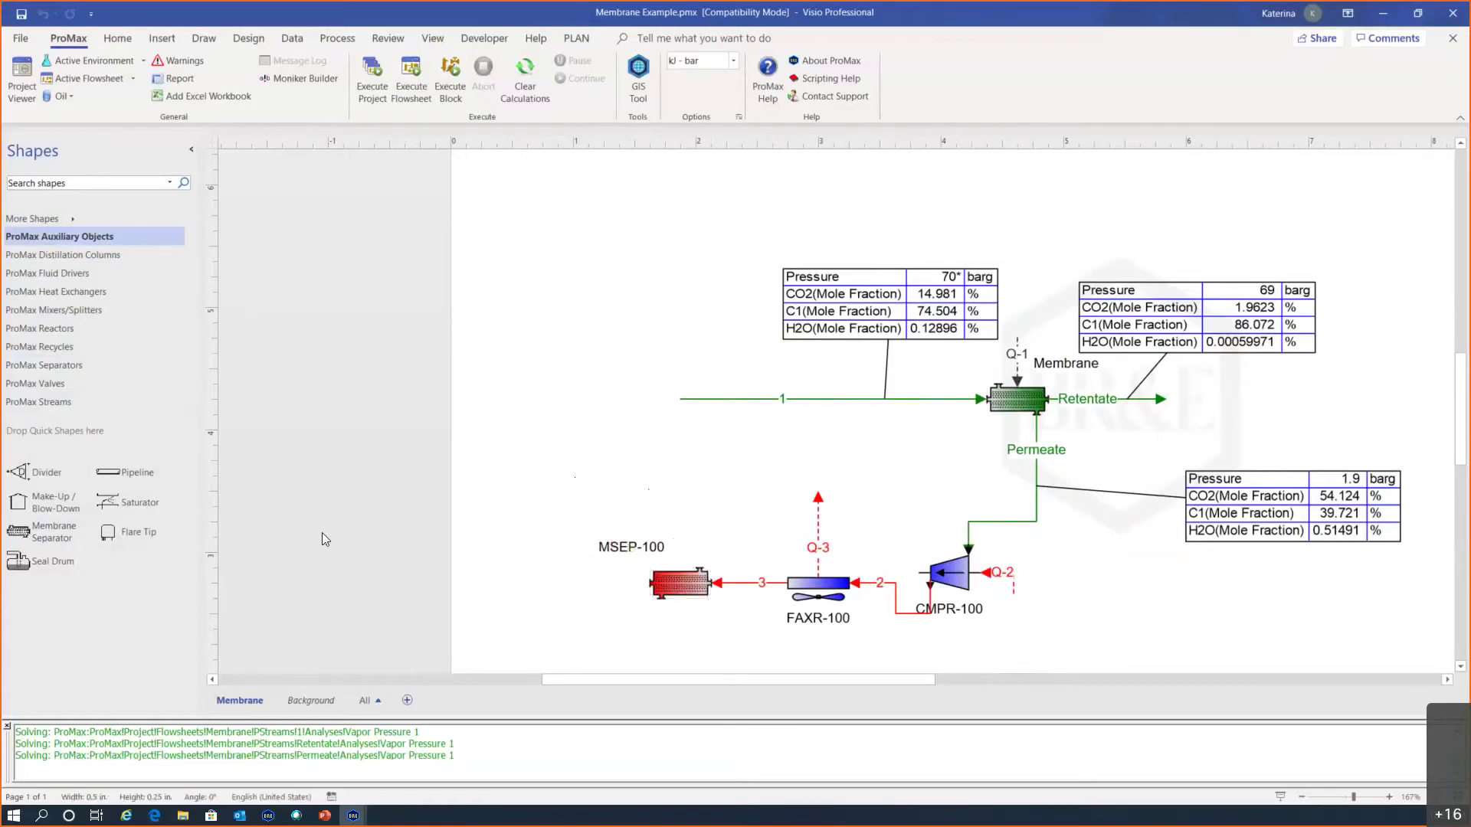
Step: Attach a permeate outlet process stream beneath the second membrane separator and a retentate outlet stream rising from its far end
click(65, 398)
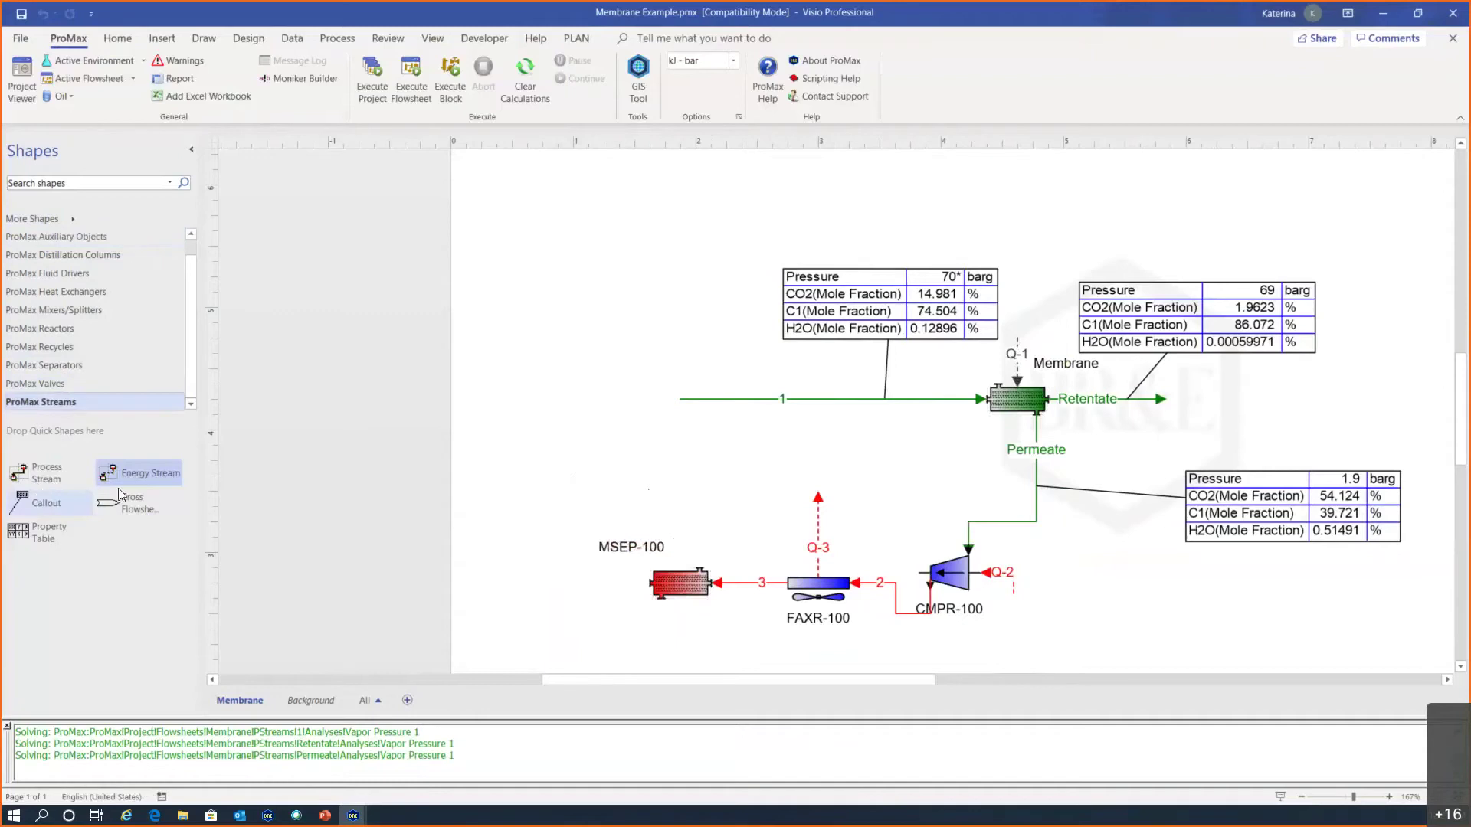
drag(305, 523, 665, 602)
drag(437, 500, 560, 629)
drag(89, 485, 649, 582)
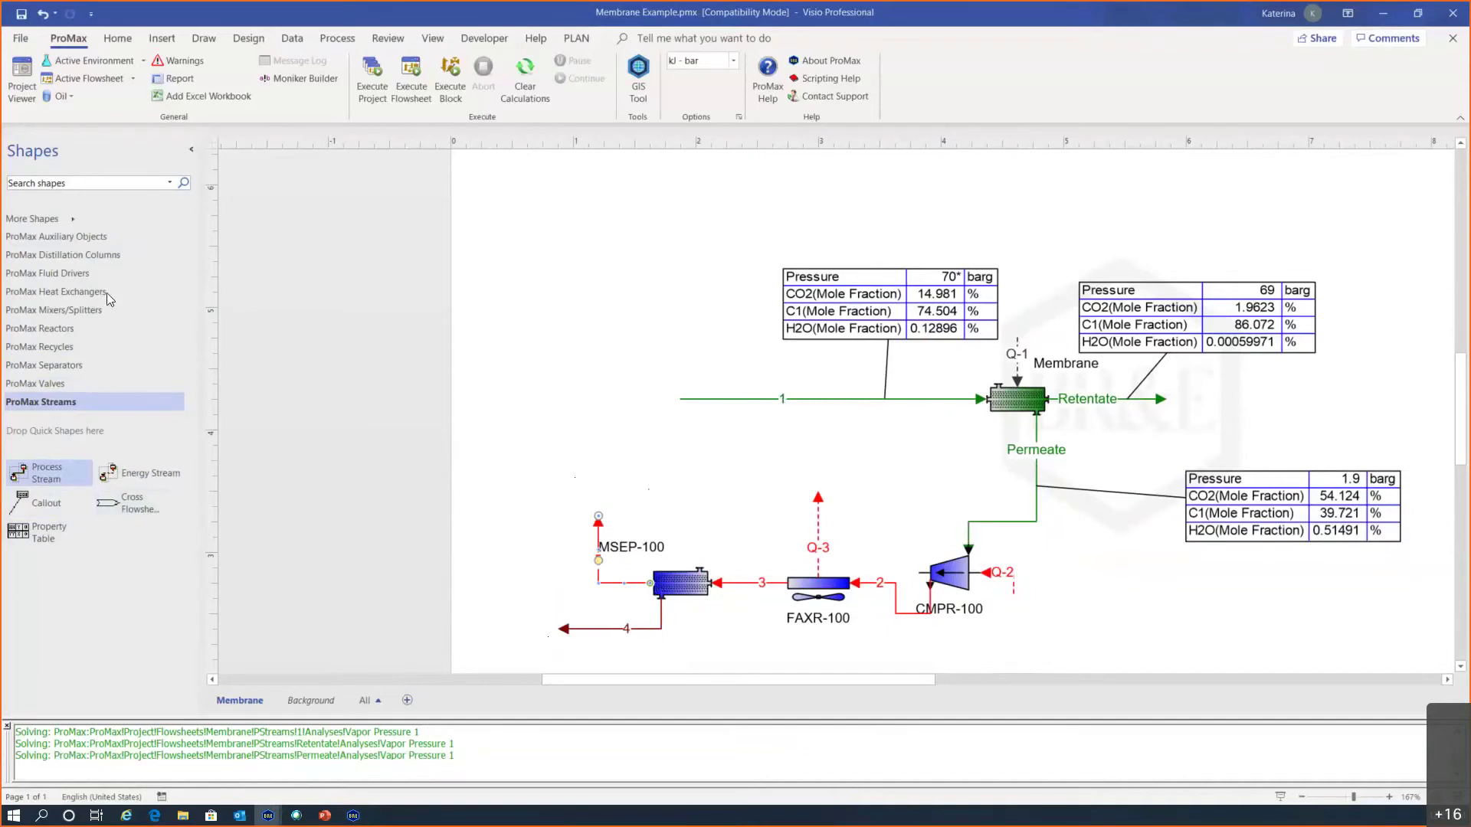
Step: Place a Recycle block at the end of the second membrane's retentate stream and attach an outlet process stream to it
click(60, 348)
drag(22, 471, 601, 504)
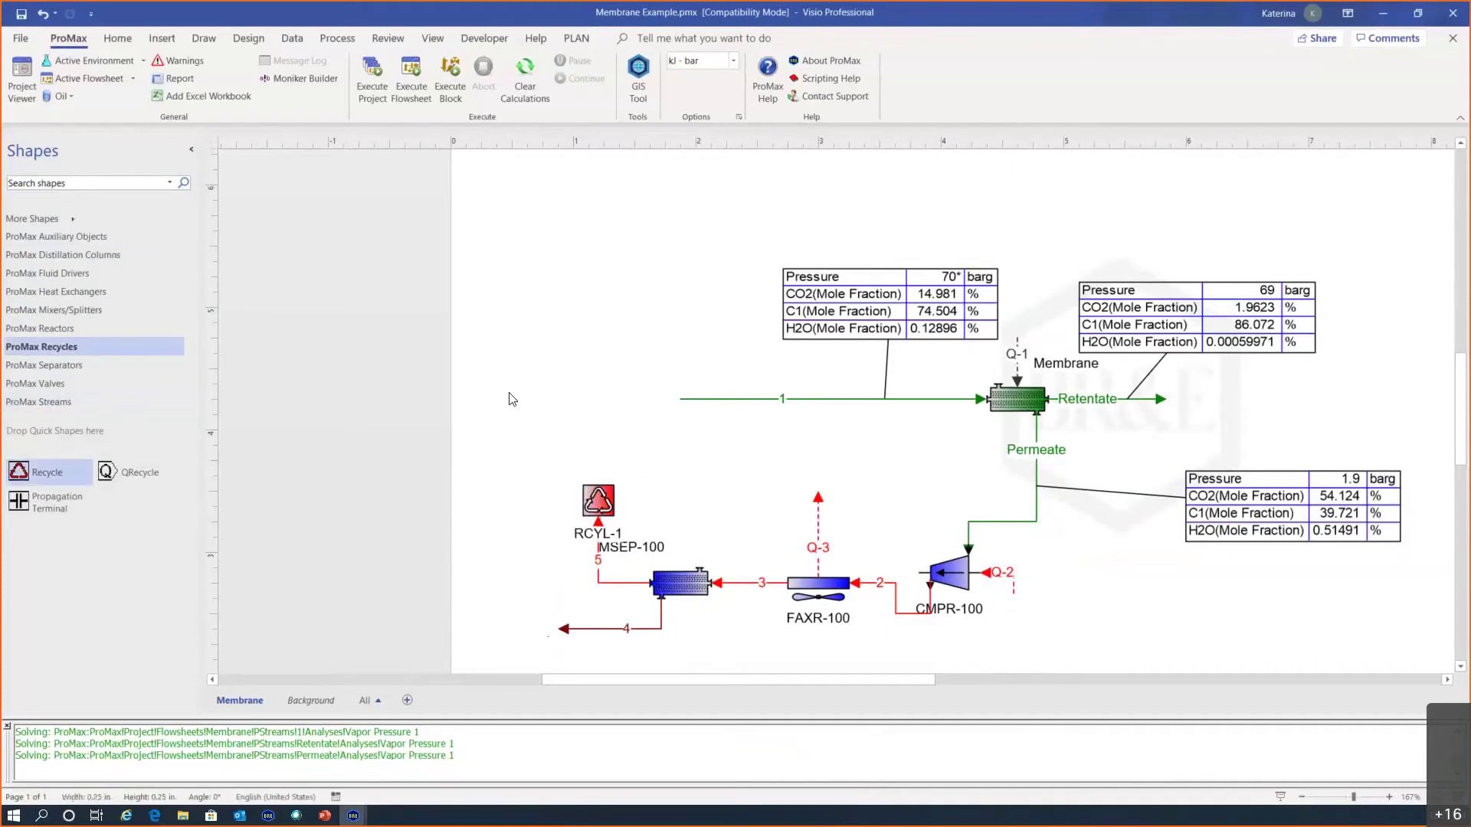
click(38, 403)
drag(31, 473, 661, 429)
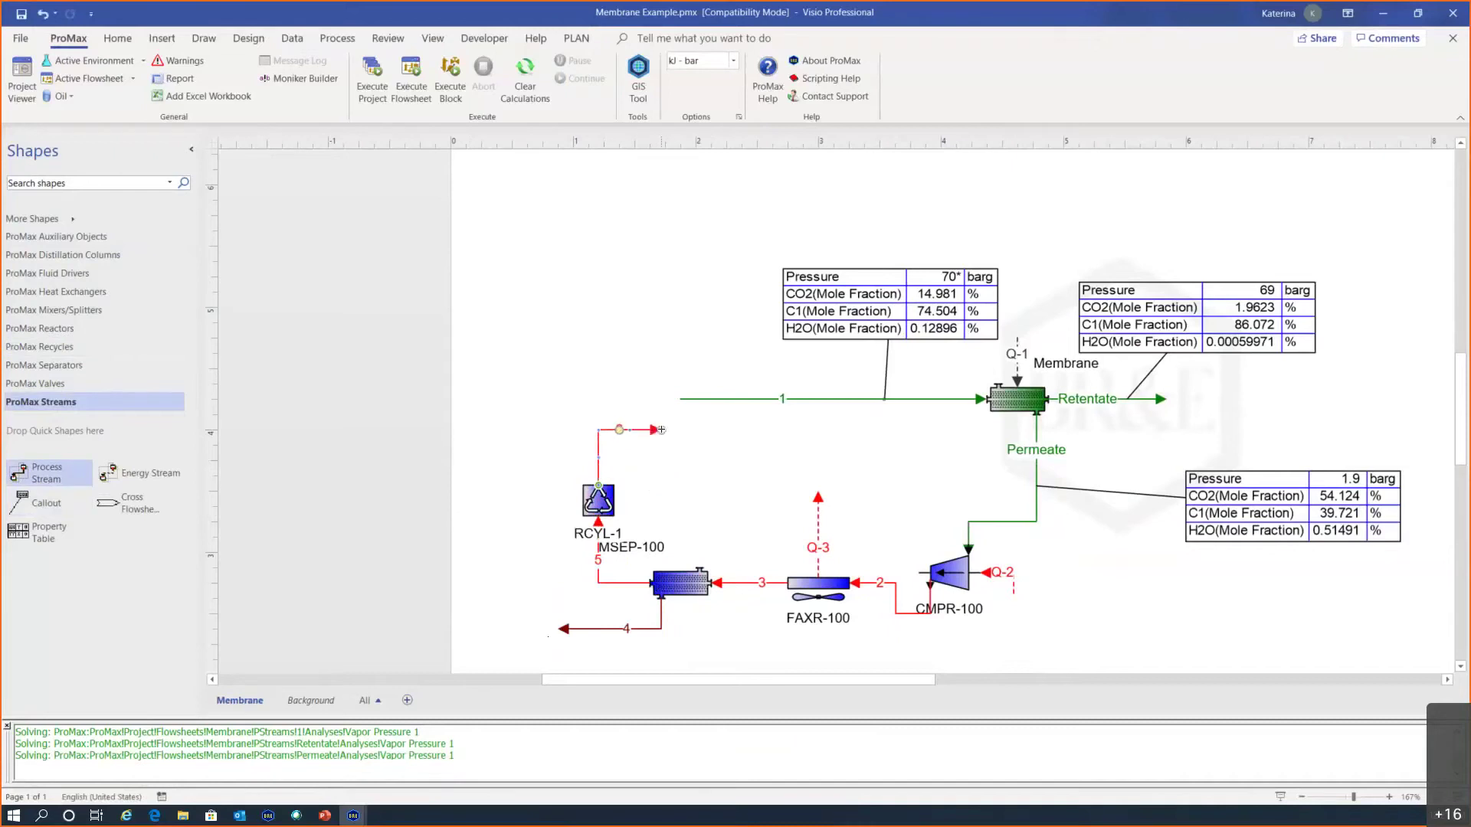
Step: Add a Mixer just below the feed line and reconnect feed stream 1 and the recycle's outlet stream to its inlets
click(67, 309)
drag(31, 472, 824, 429)
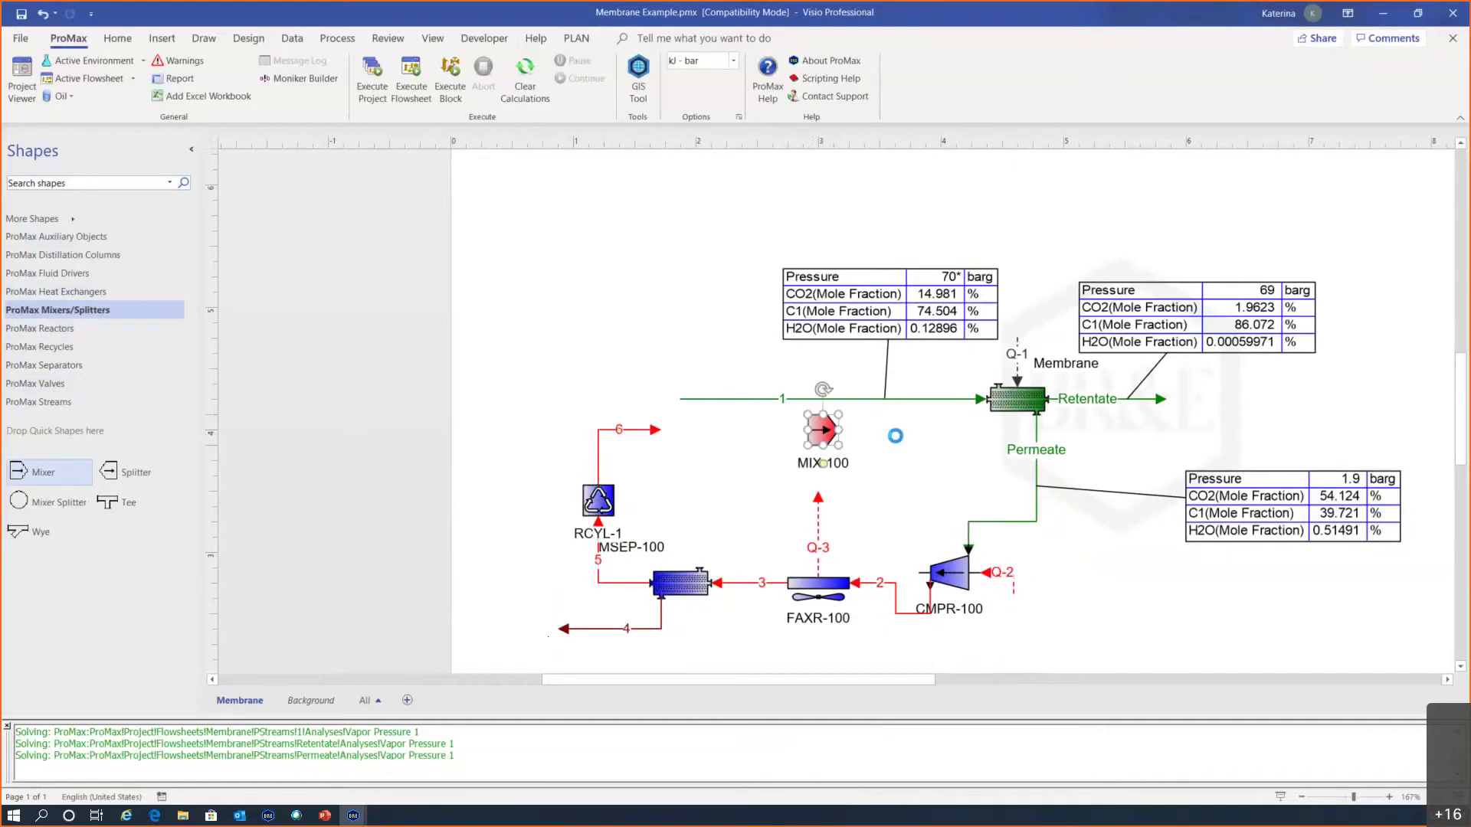
click(941, 399)
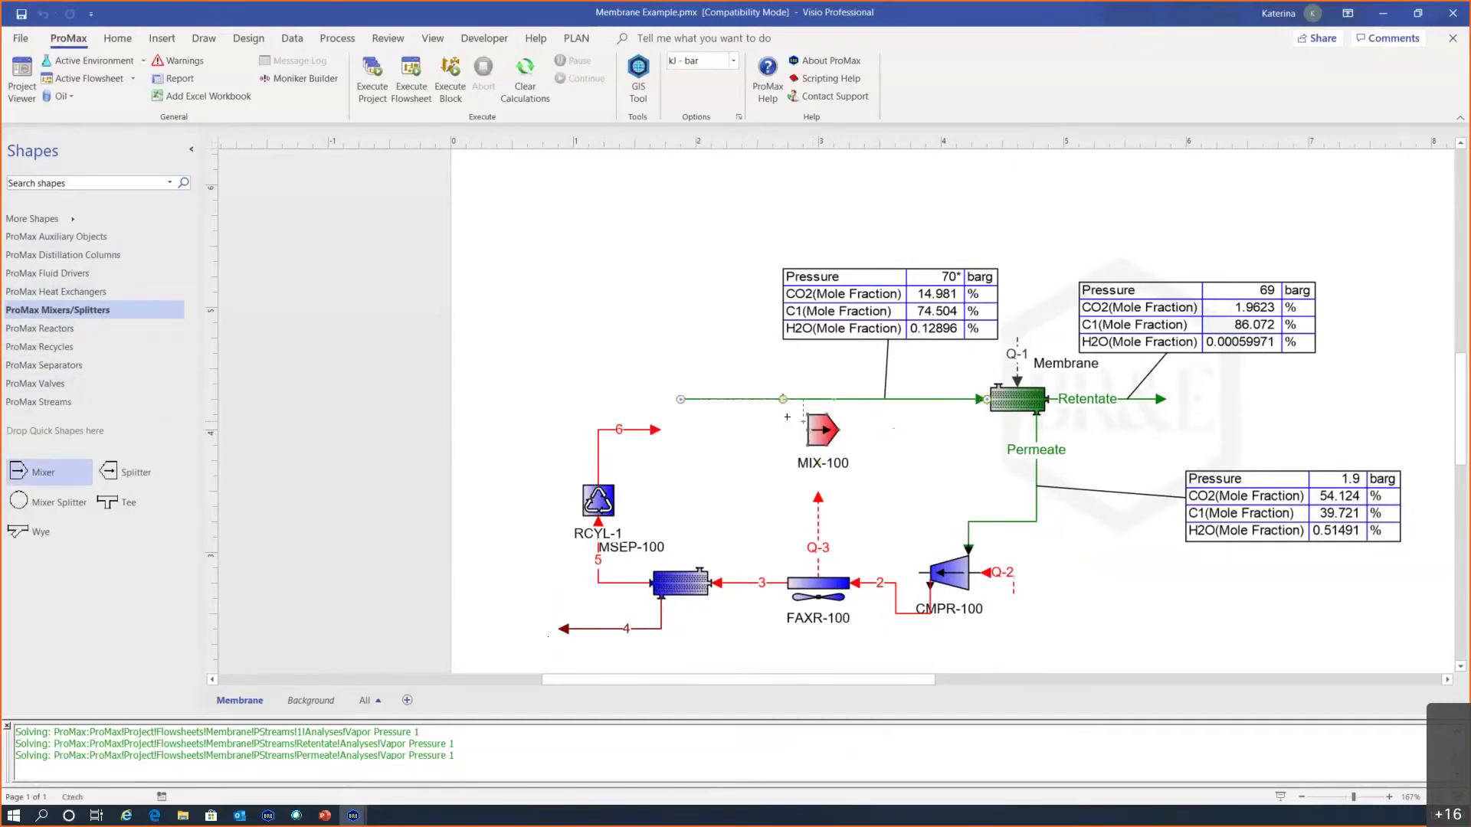
drag(987, 399, 802, 415)
click(656, 431)
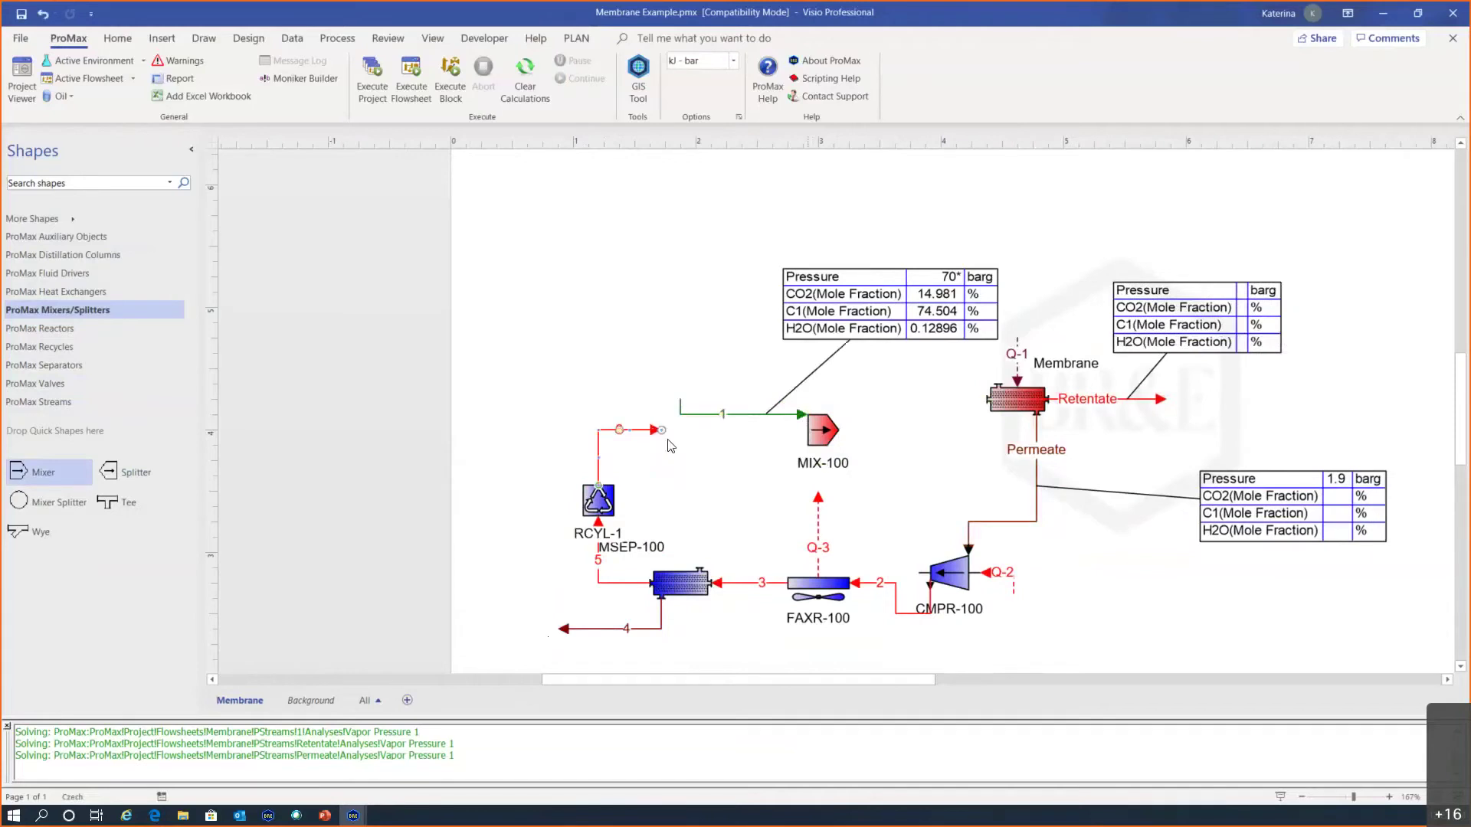
drag(662, 430, 808, 448)
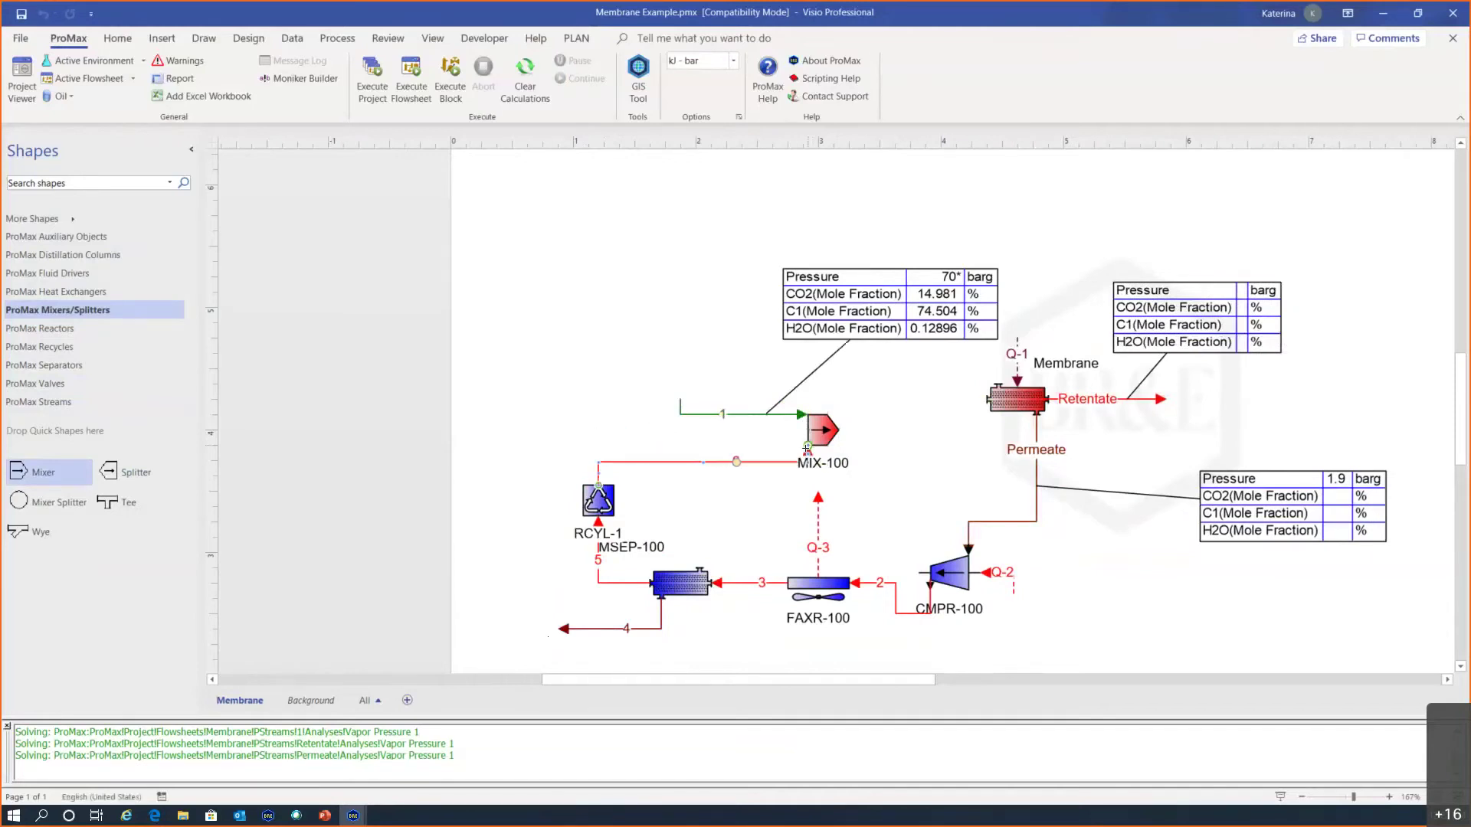
Step: Add a process stream from the mixer's outlet to the first membrane separator's inlet
click(41, 401)
drag(43, 477, 988, 399)
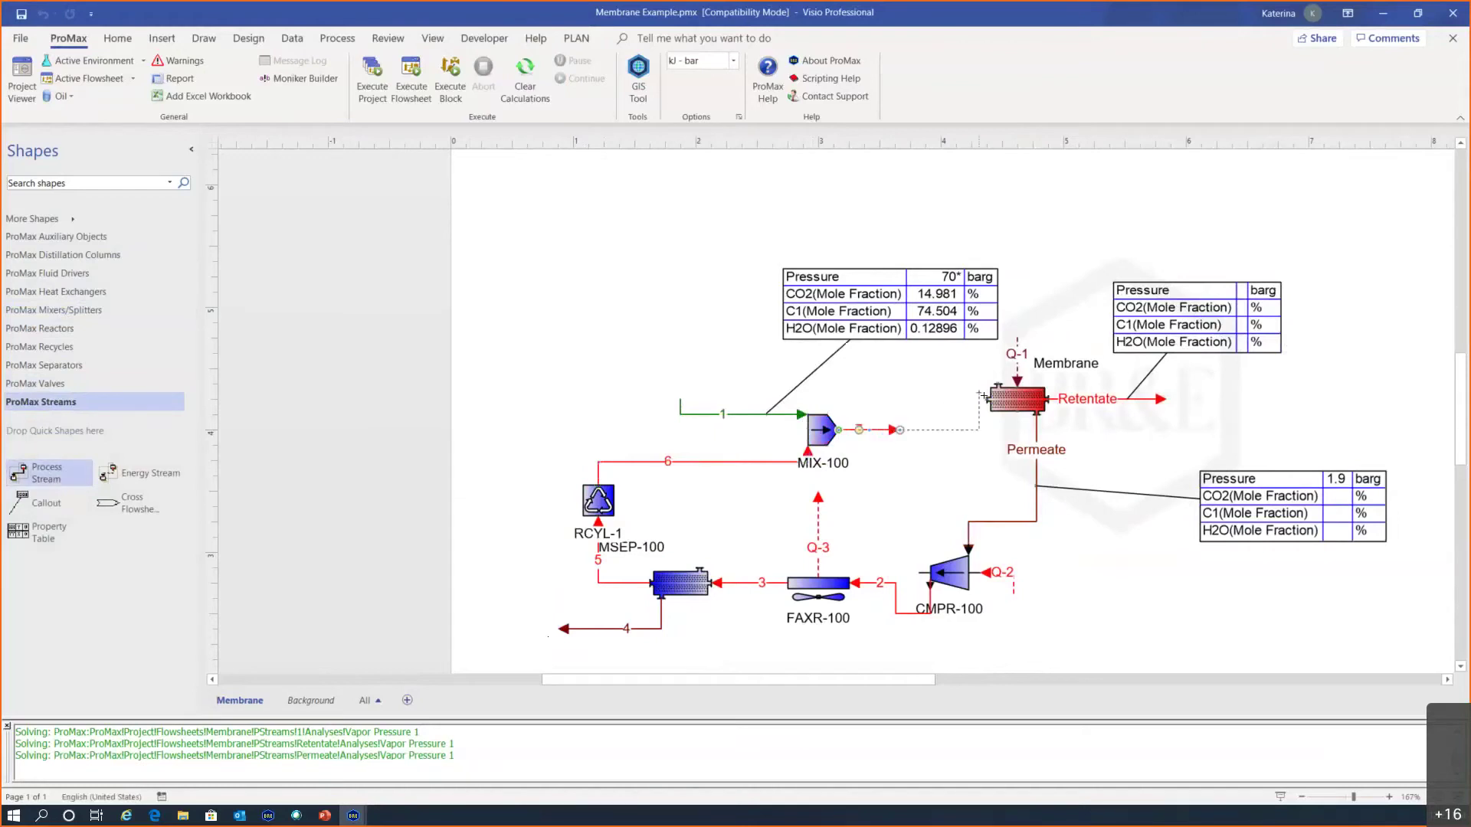
click(910, 467)
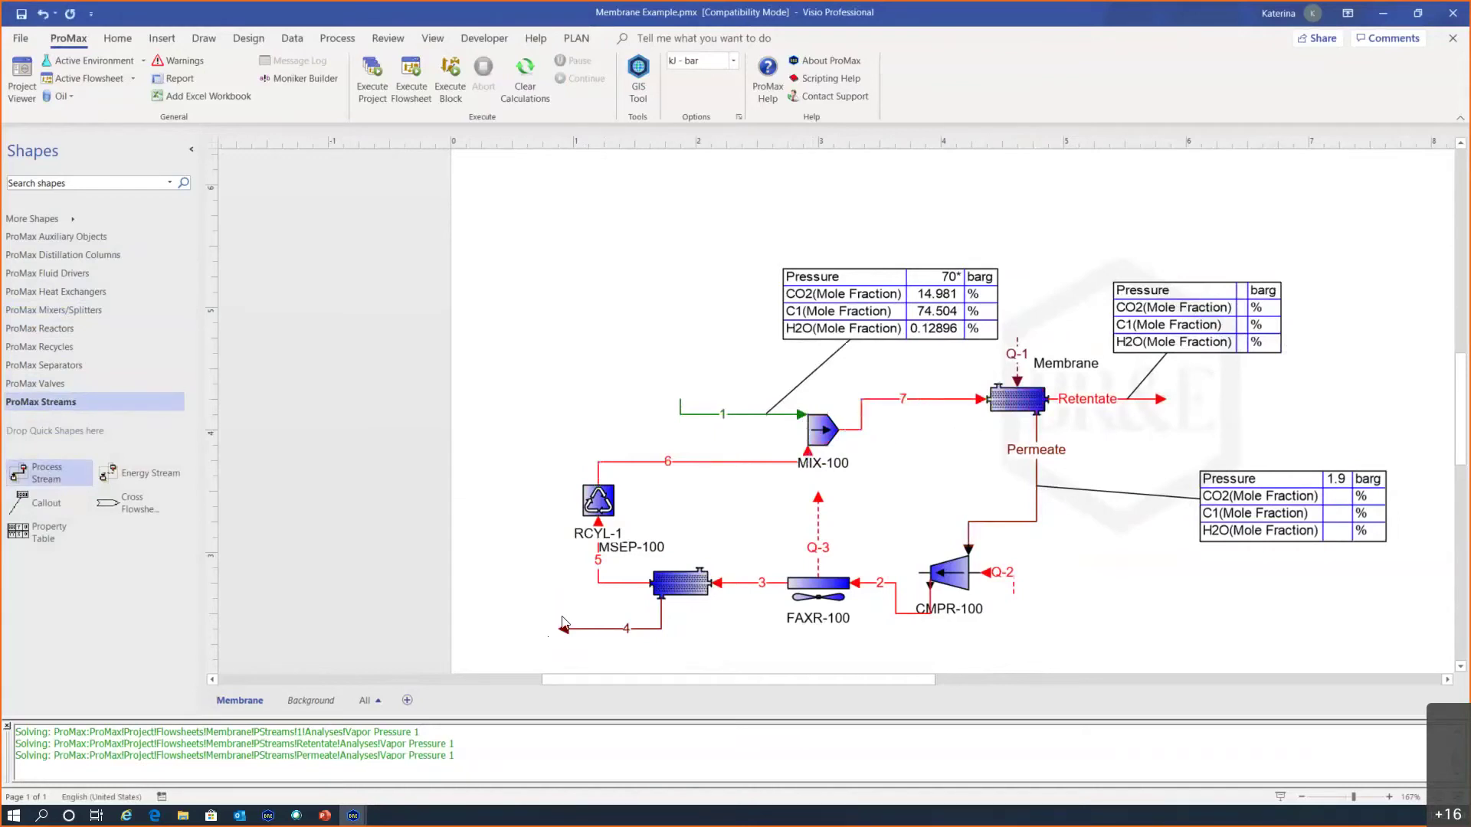
Step: Set the polytropic efficiency of compressor CMPR-100 to 70 %
drag(895, 677, 928, 677)
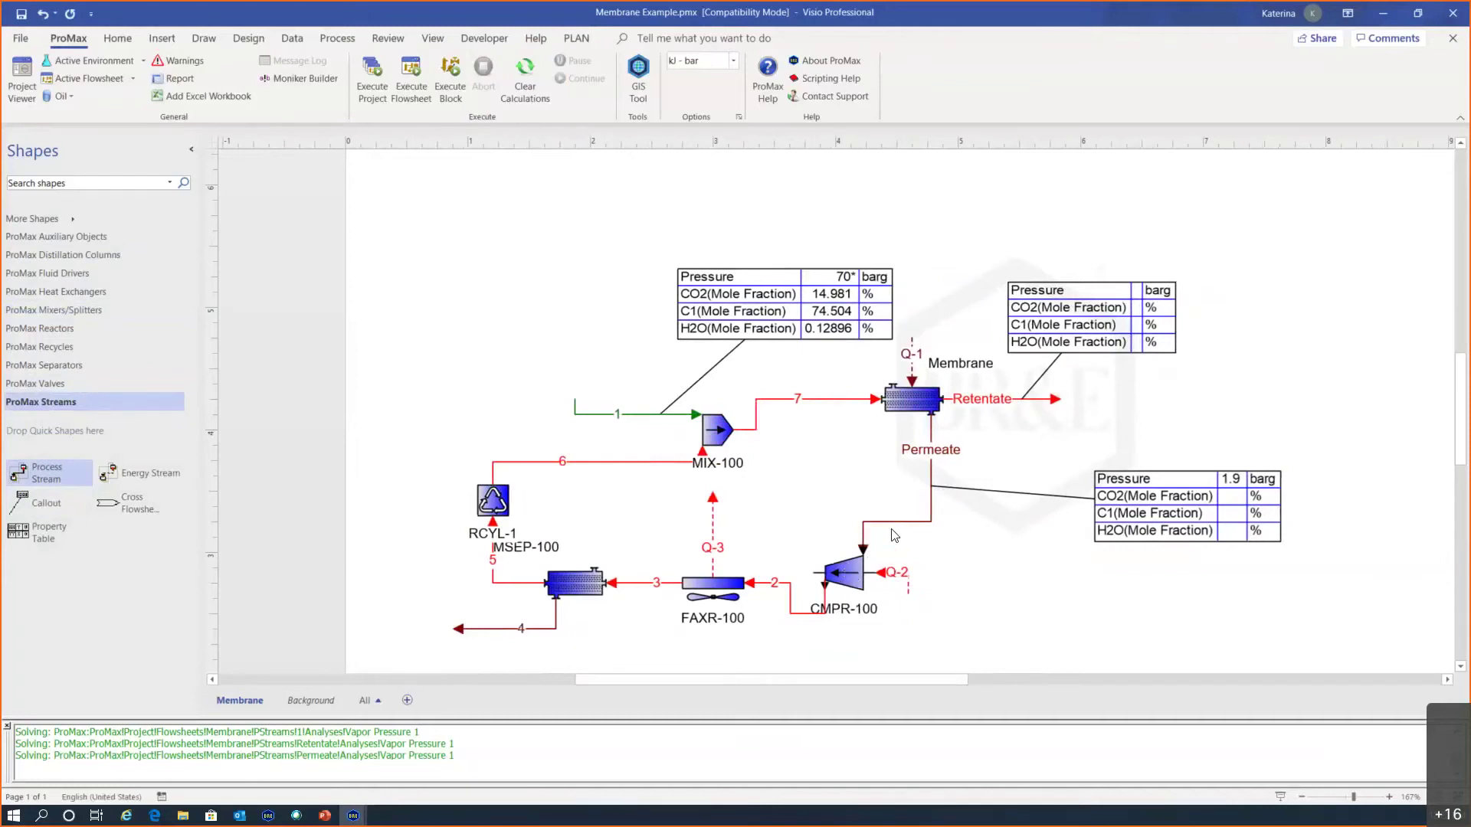
double_click(849, 570)
click(467, 220)
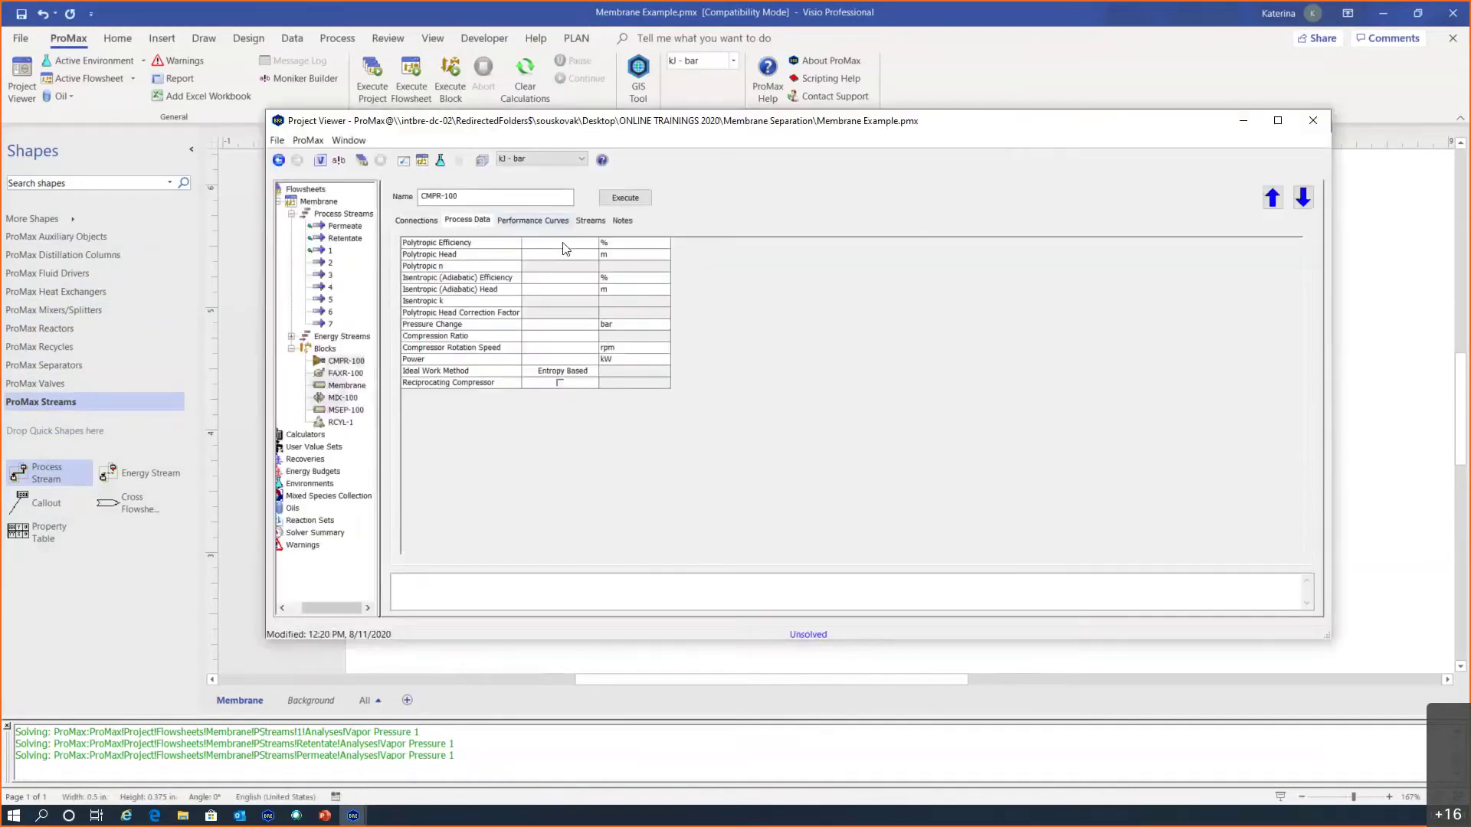
scroll(583, 268, up, 3)
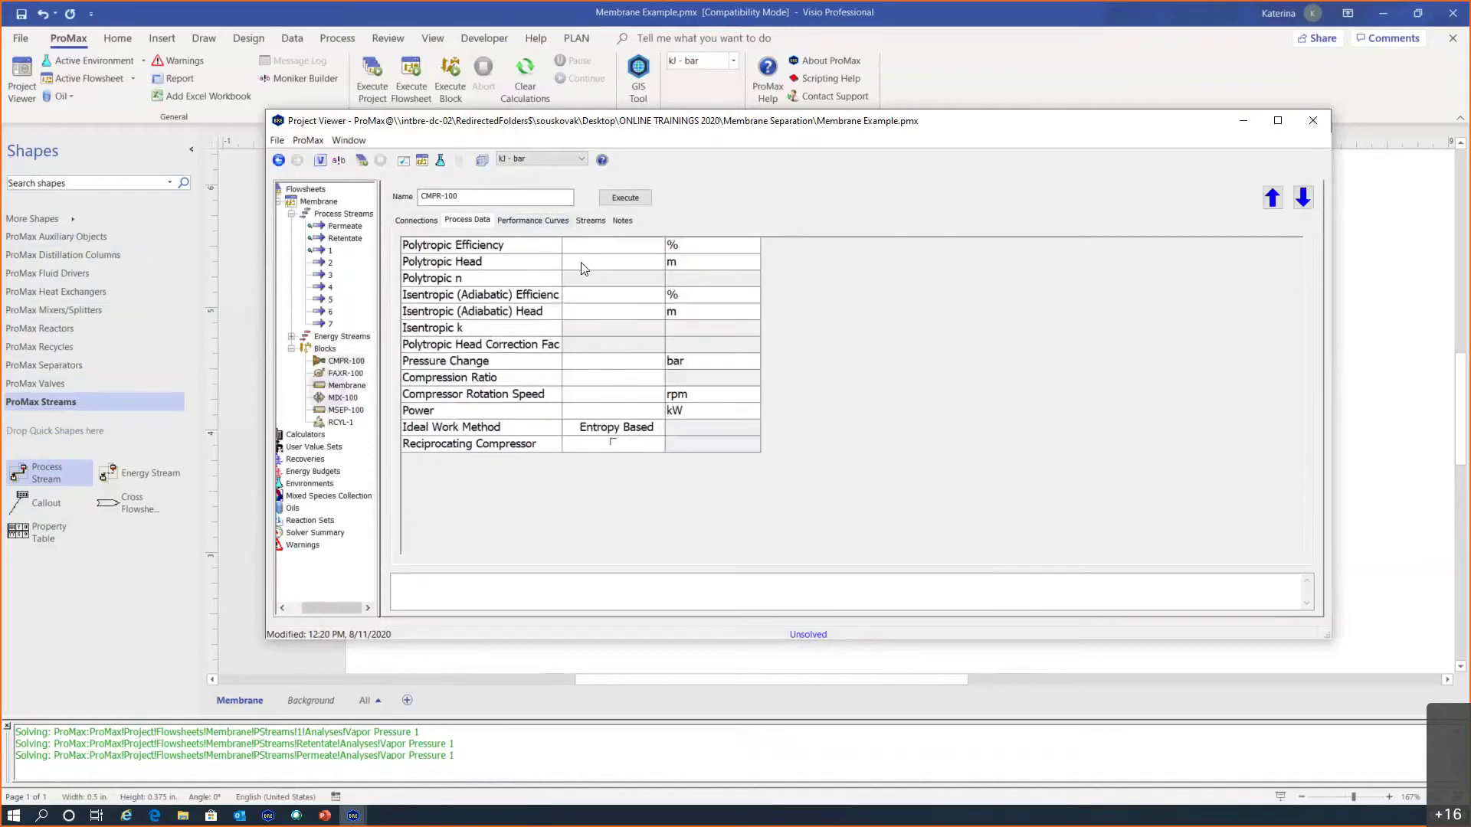
click(701, 248)
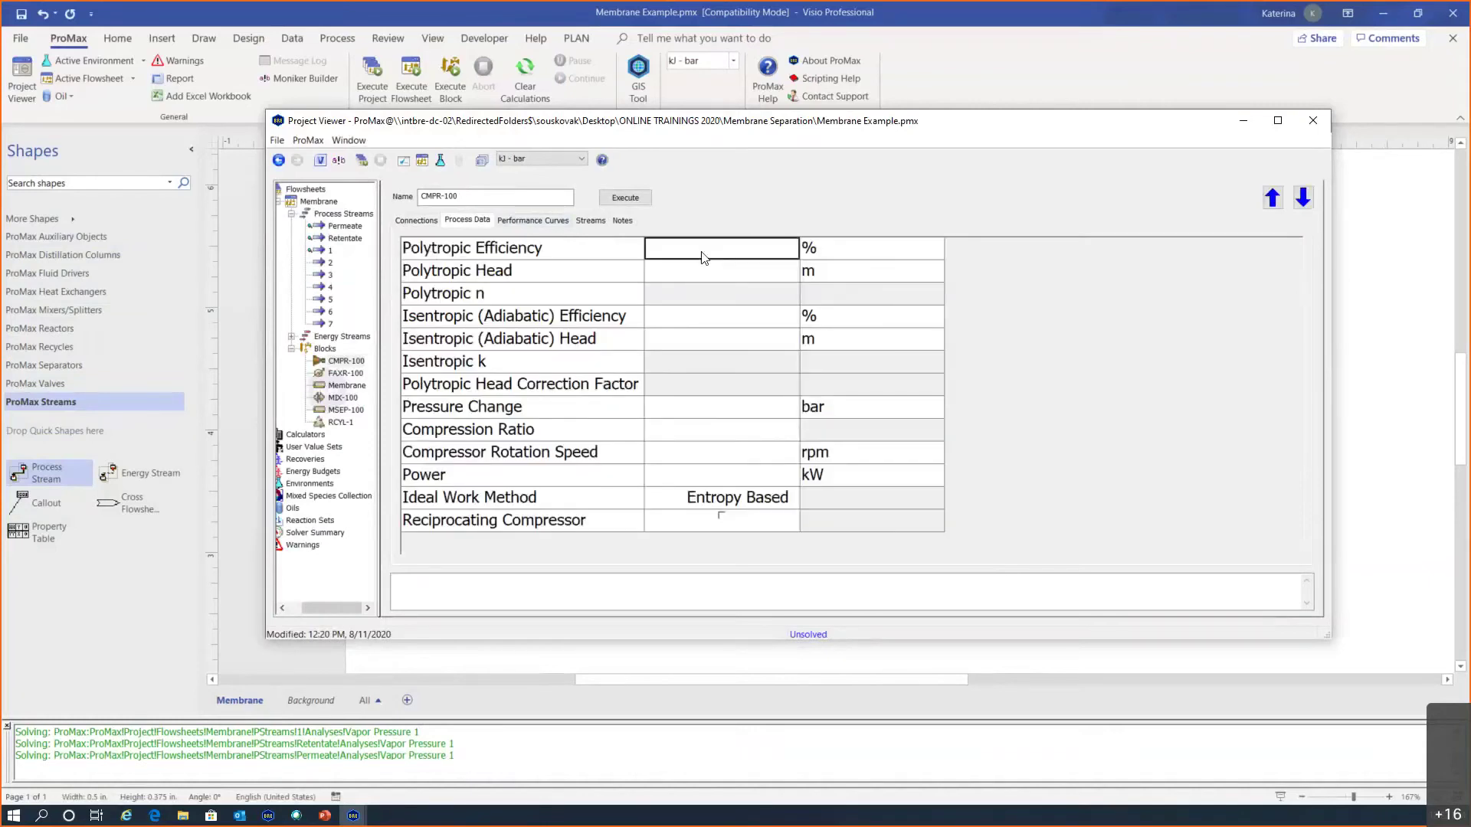
text(70)
key(Return)
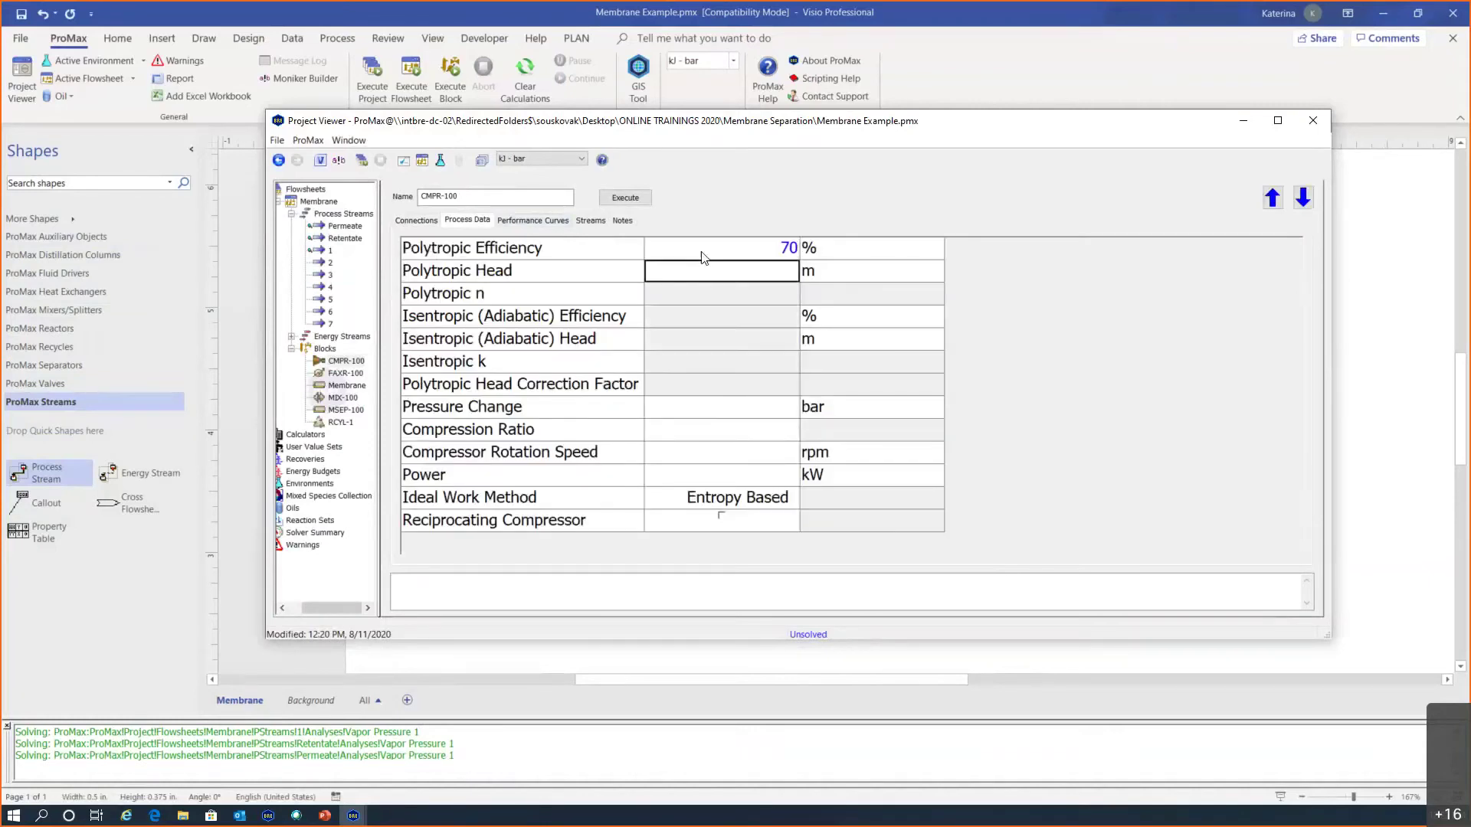
click(1313, 121)
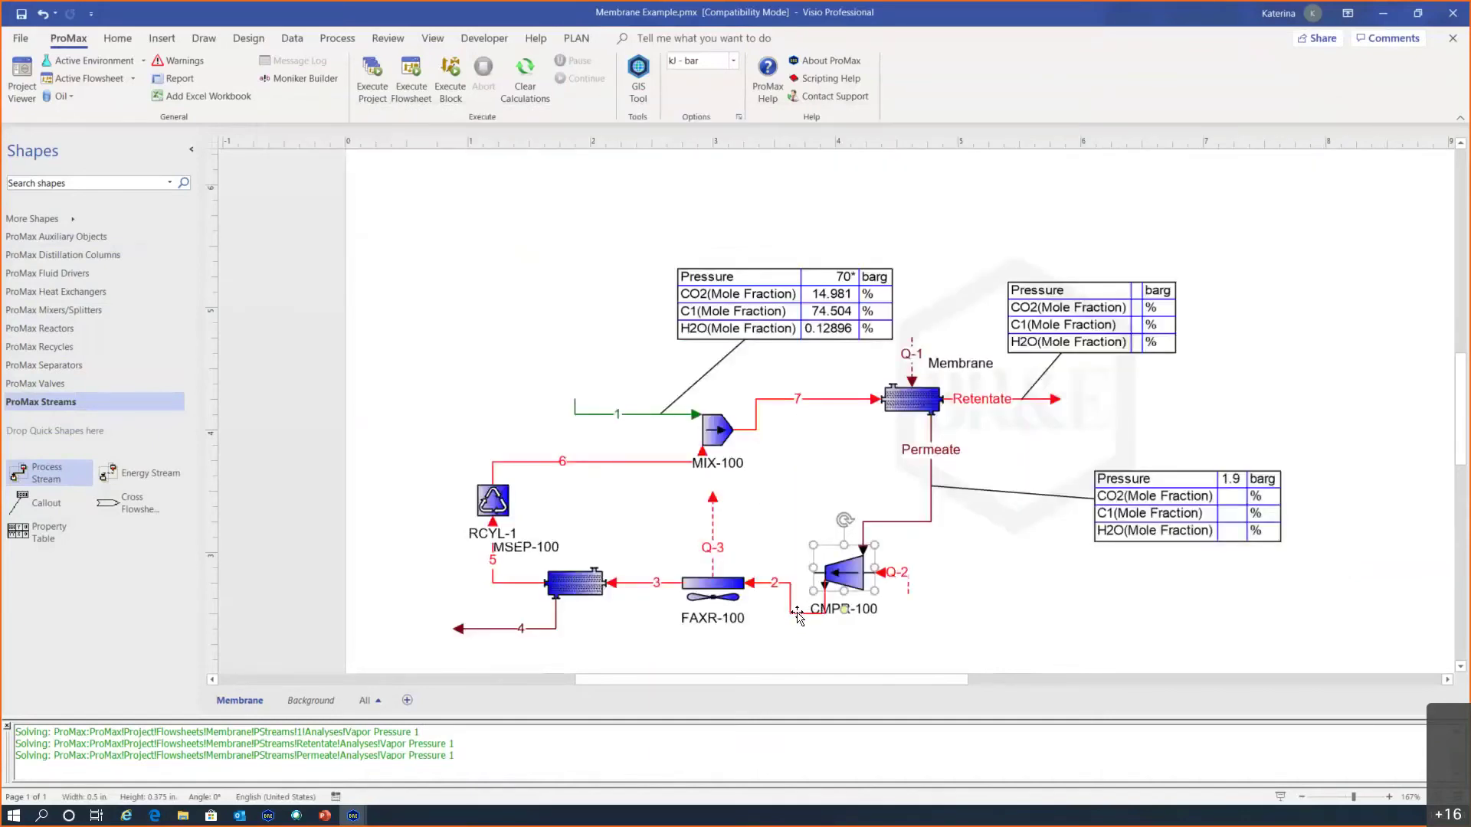
Step: Set the pressure of the compressor's outlet stream 2 to 71.5 barg
double_click(796, 615)
click(619, 261)
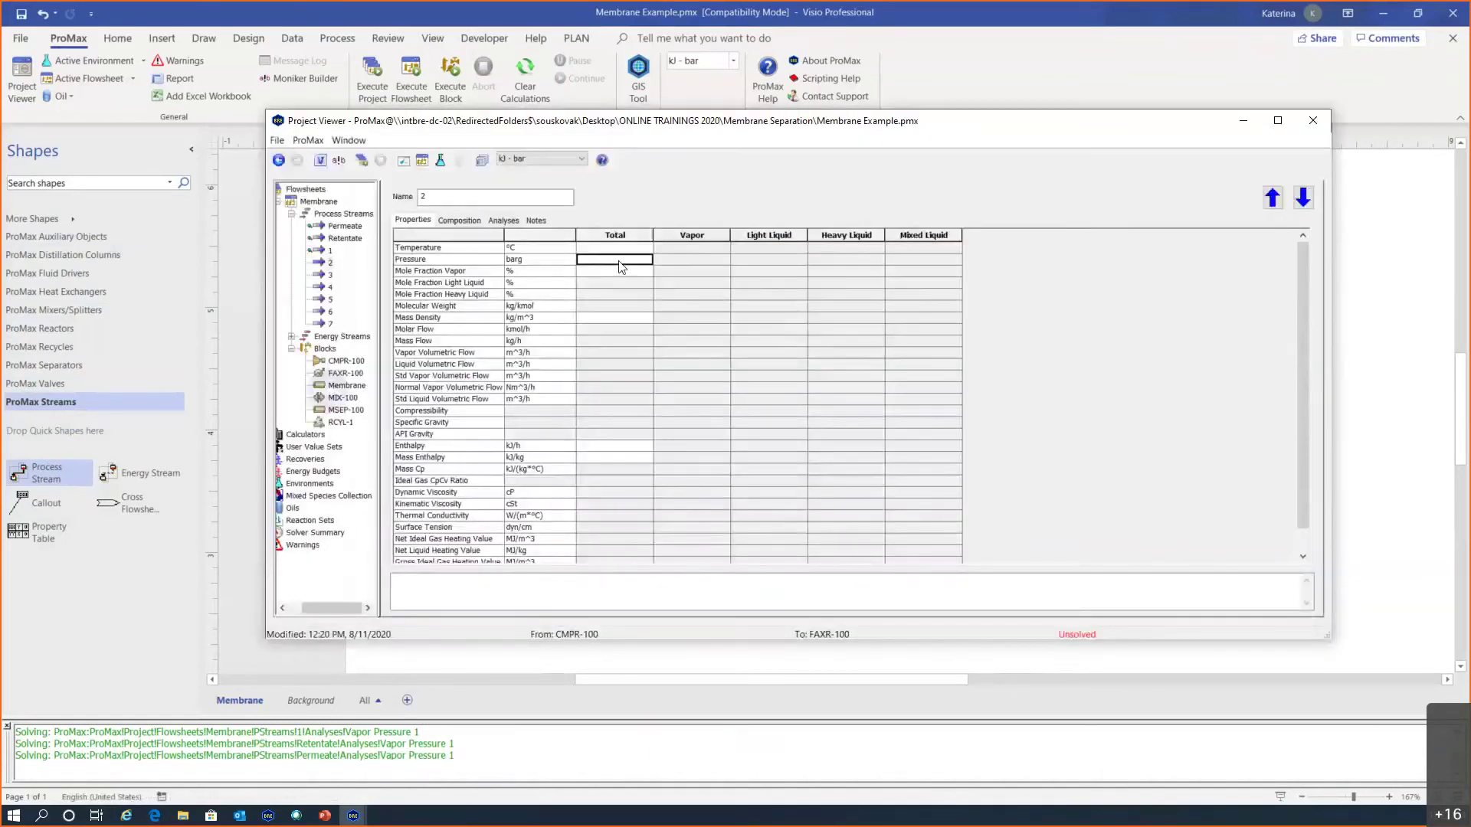
text(71.5)
key(Return)
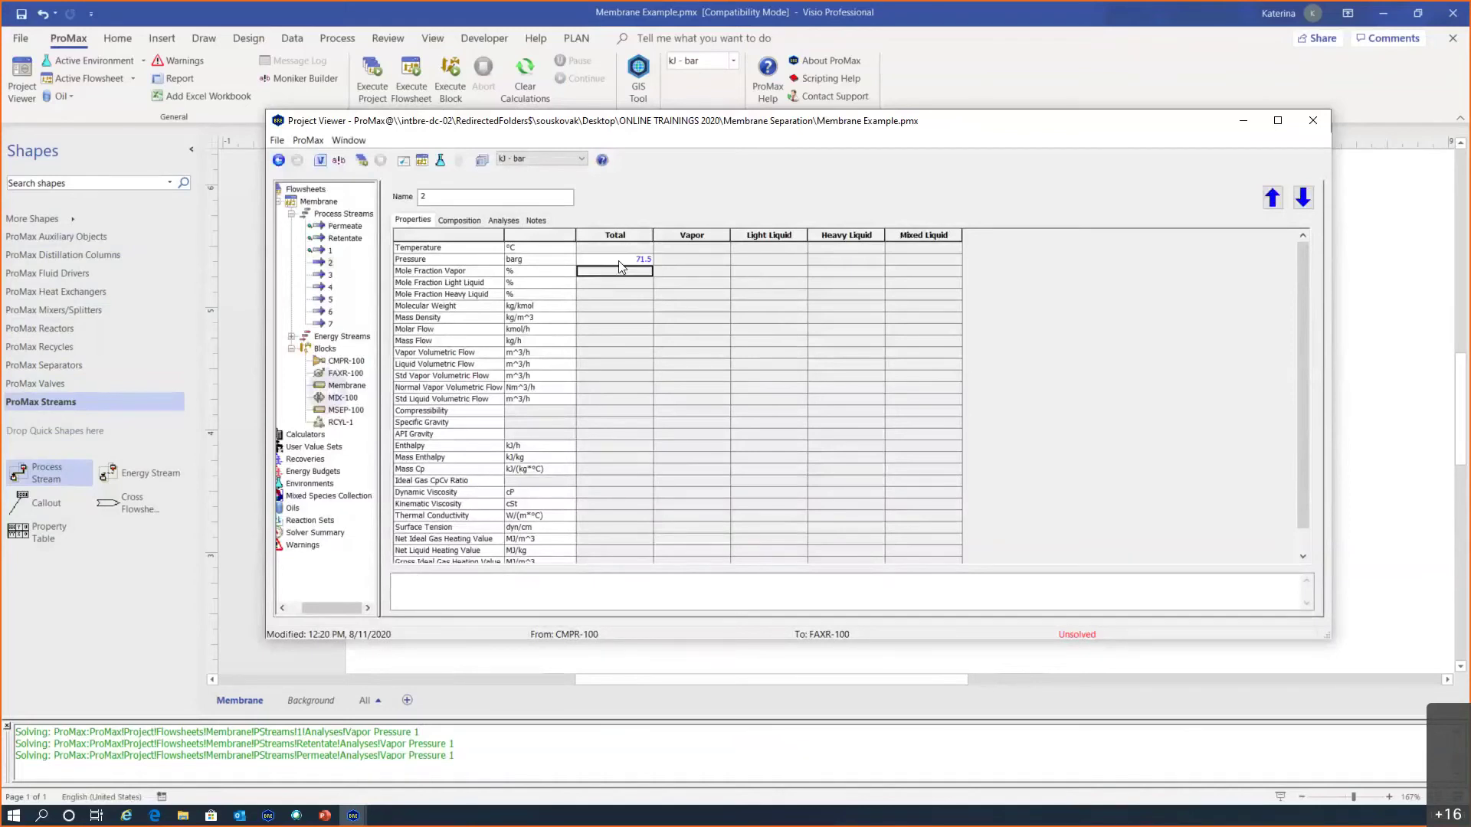
click(1312, 120)
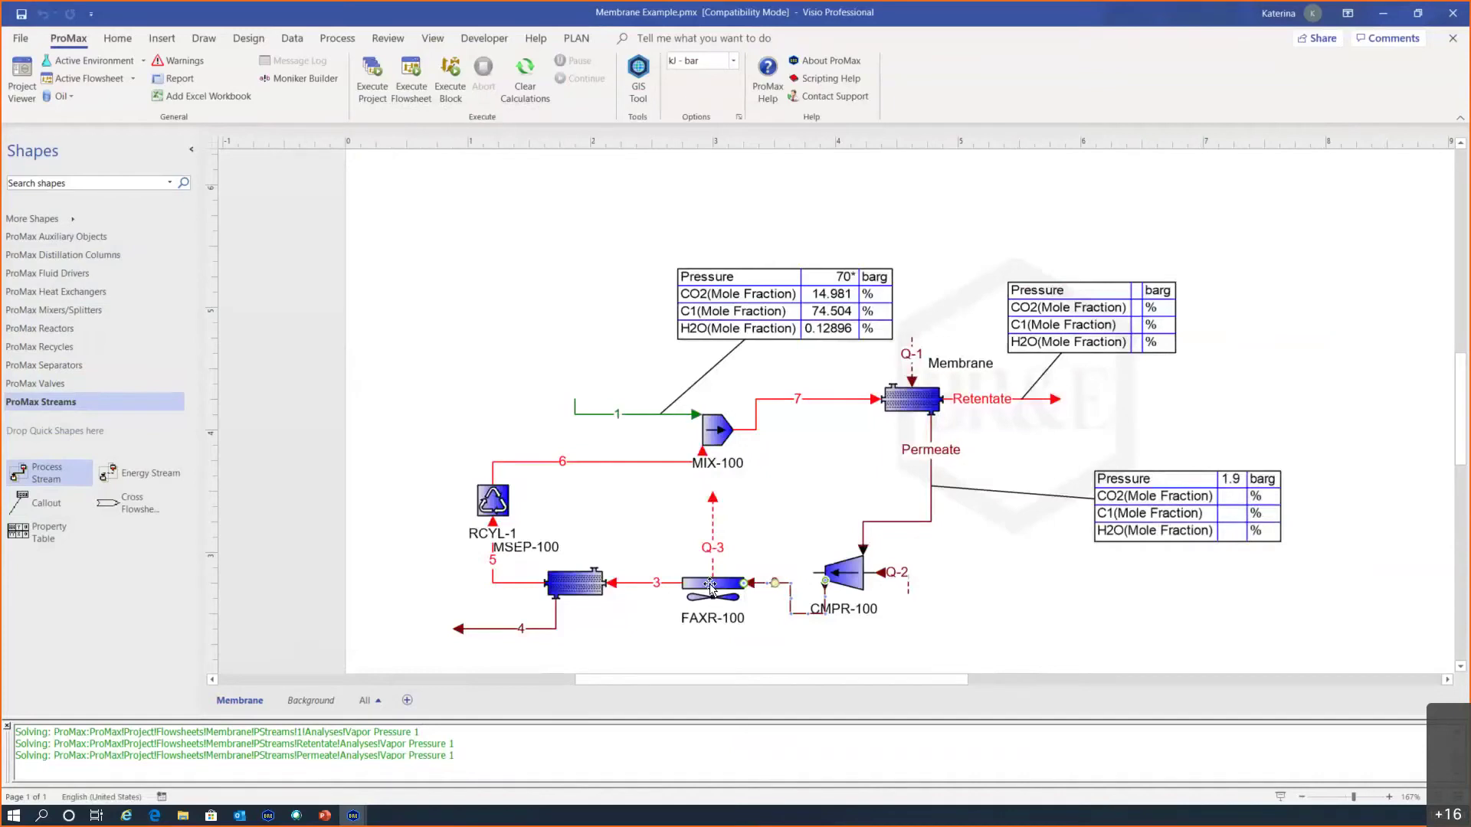
Step: Set the temperature of stream 3, leaving the fin fan exchanger, to 40 °C
click(654, 586)
double_click(654, 586)
click(609, 248)
text(40)
key(Return)
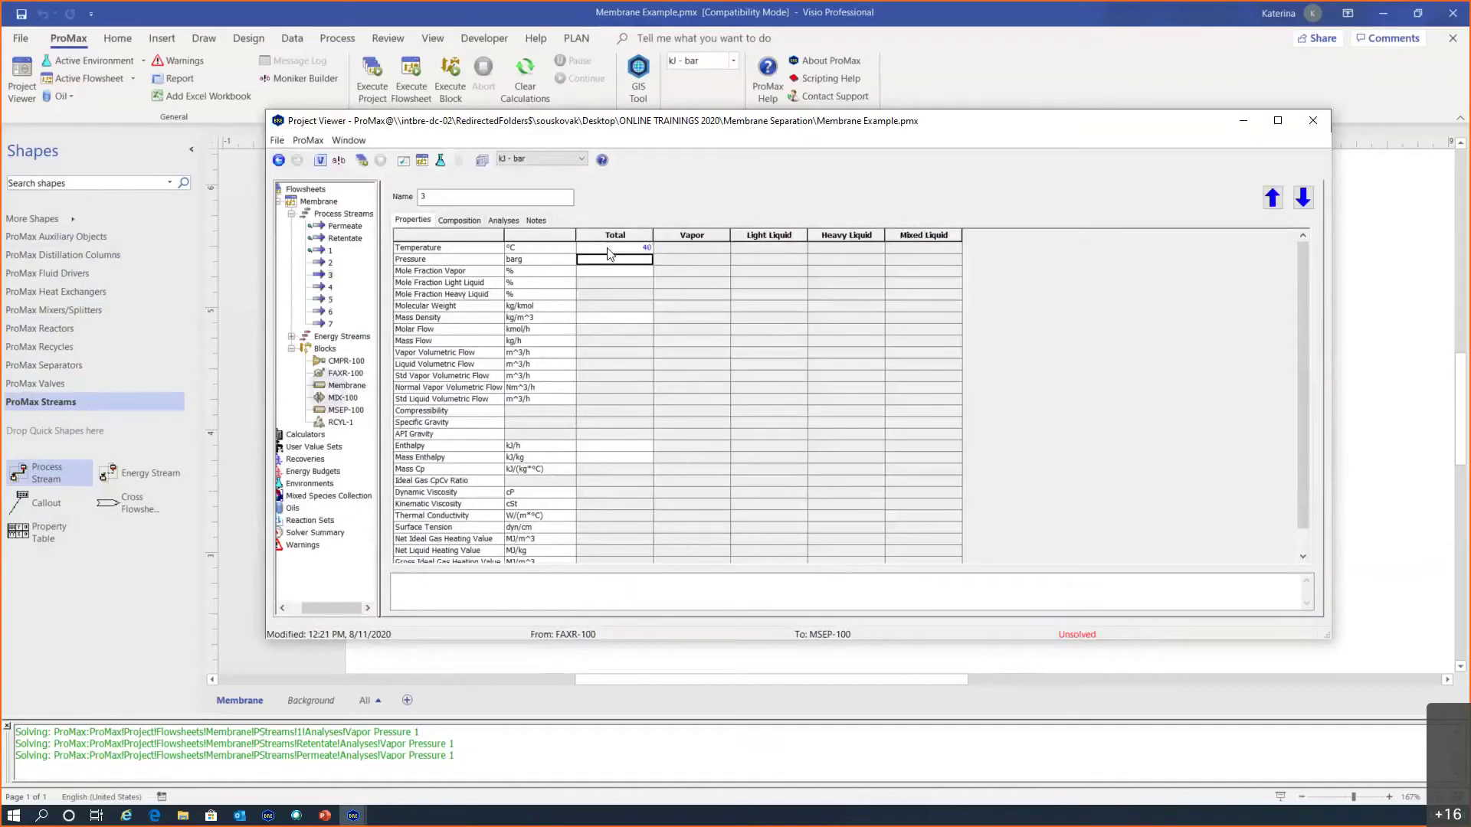
click(1312, 121)
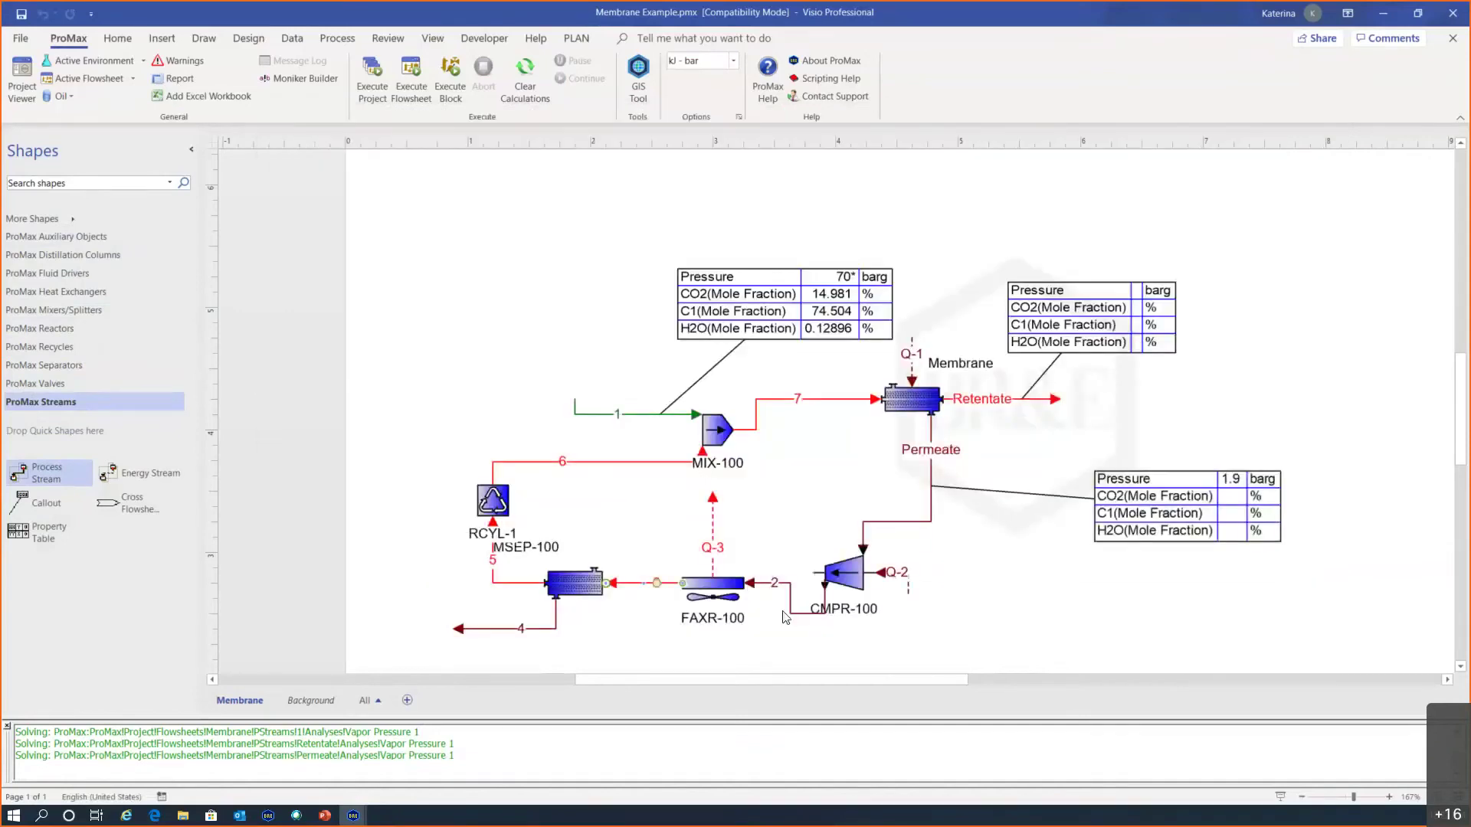
Step: Set the pressure drop of fin fan exchanger FAXR-100 to 0.3 bar
double_click(705, 572)
click(476, 222)
scroll(678, 274, up, 3)
click(735, 268)
text(0.3)
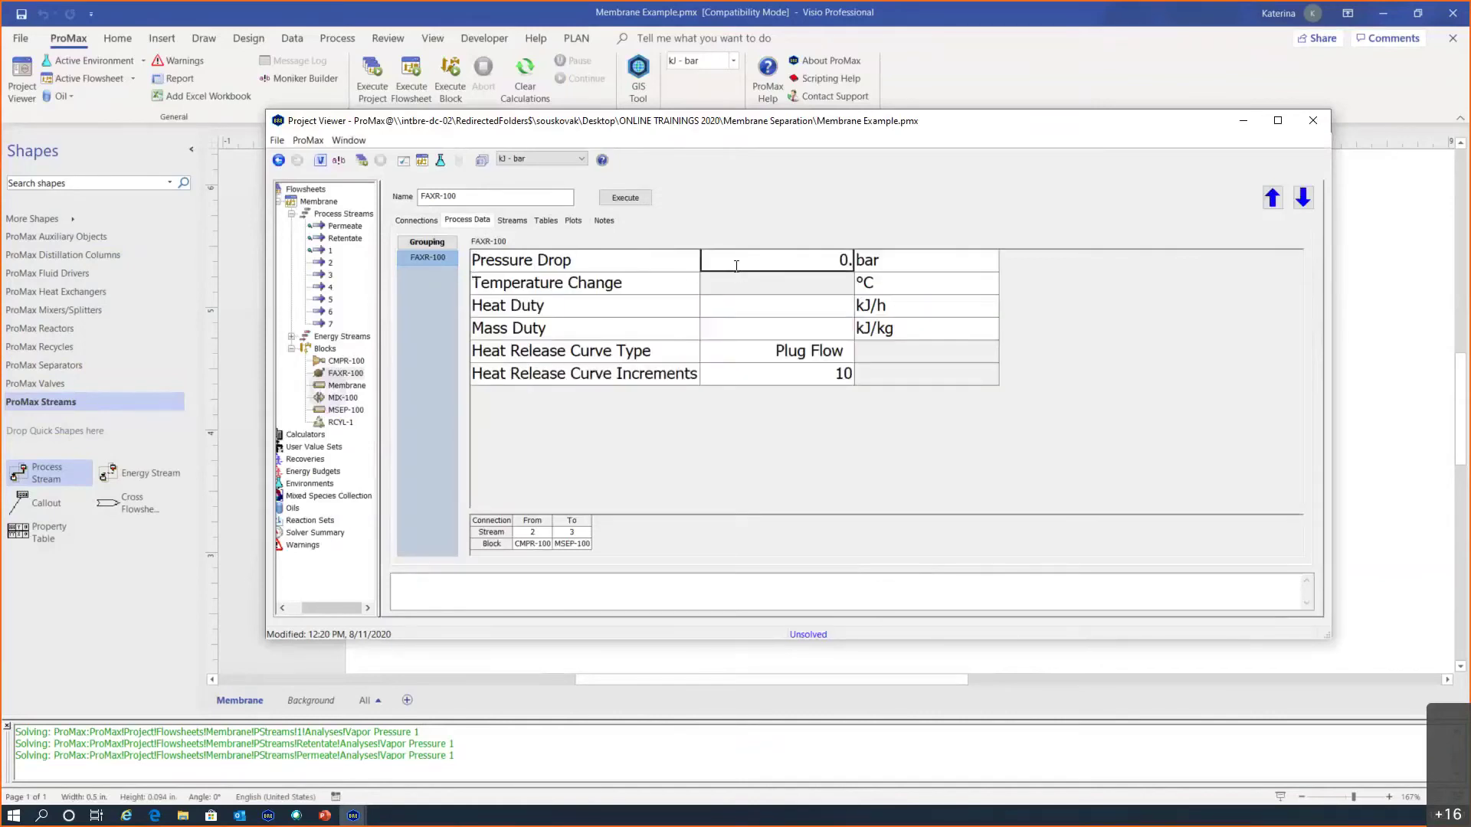
key(Return)
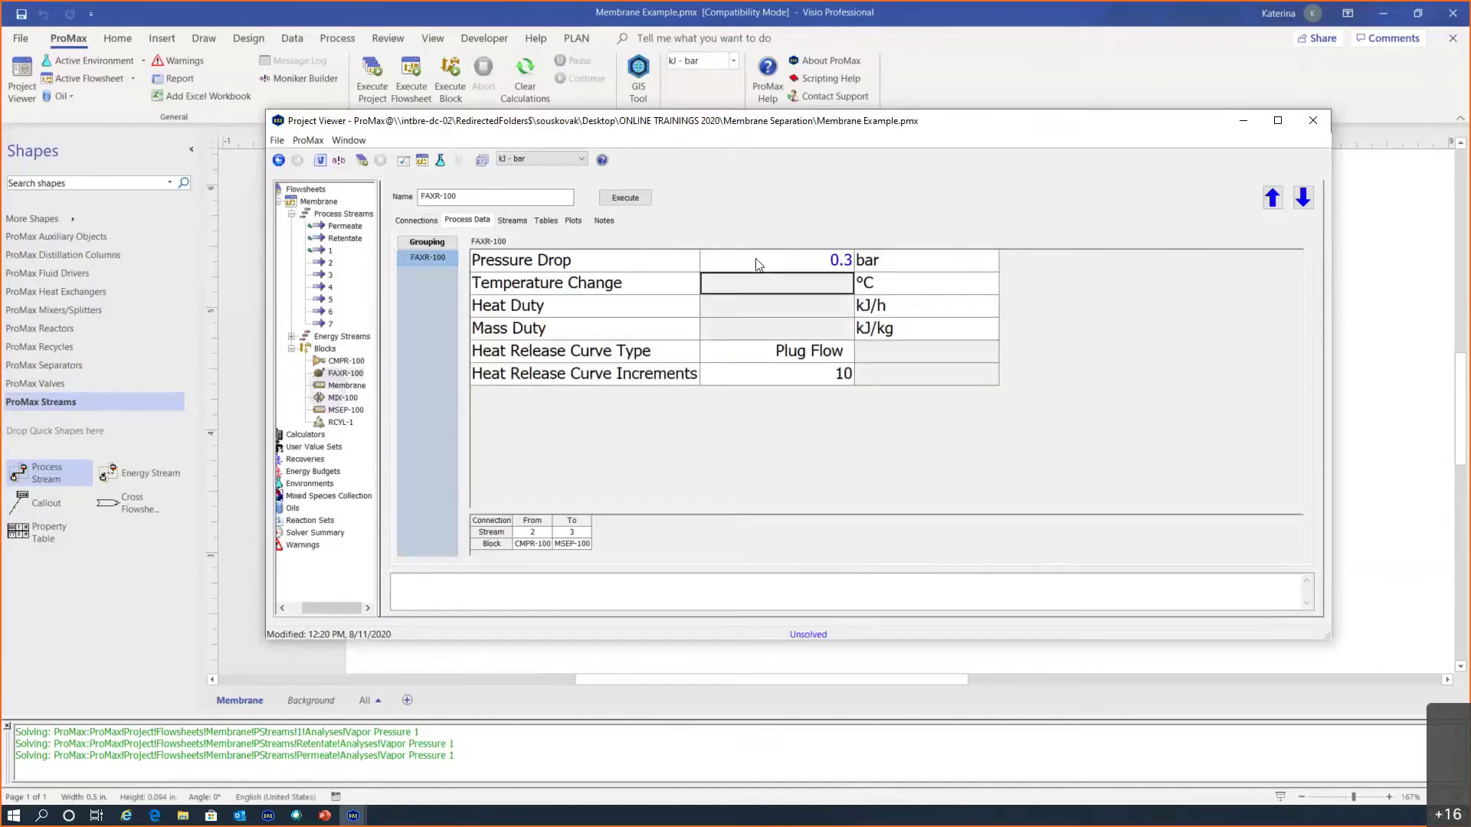
click(1312, 121)
Step: Clear the constraint target of the CO2 permeance selectivity in the second membrane separator, MSEP-100
drag(875, 679, 836, 690)
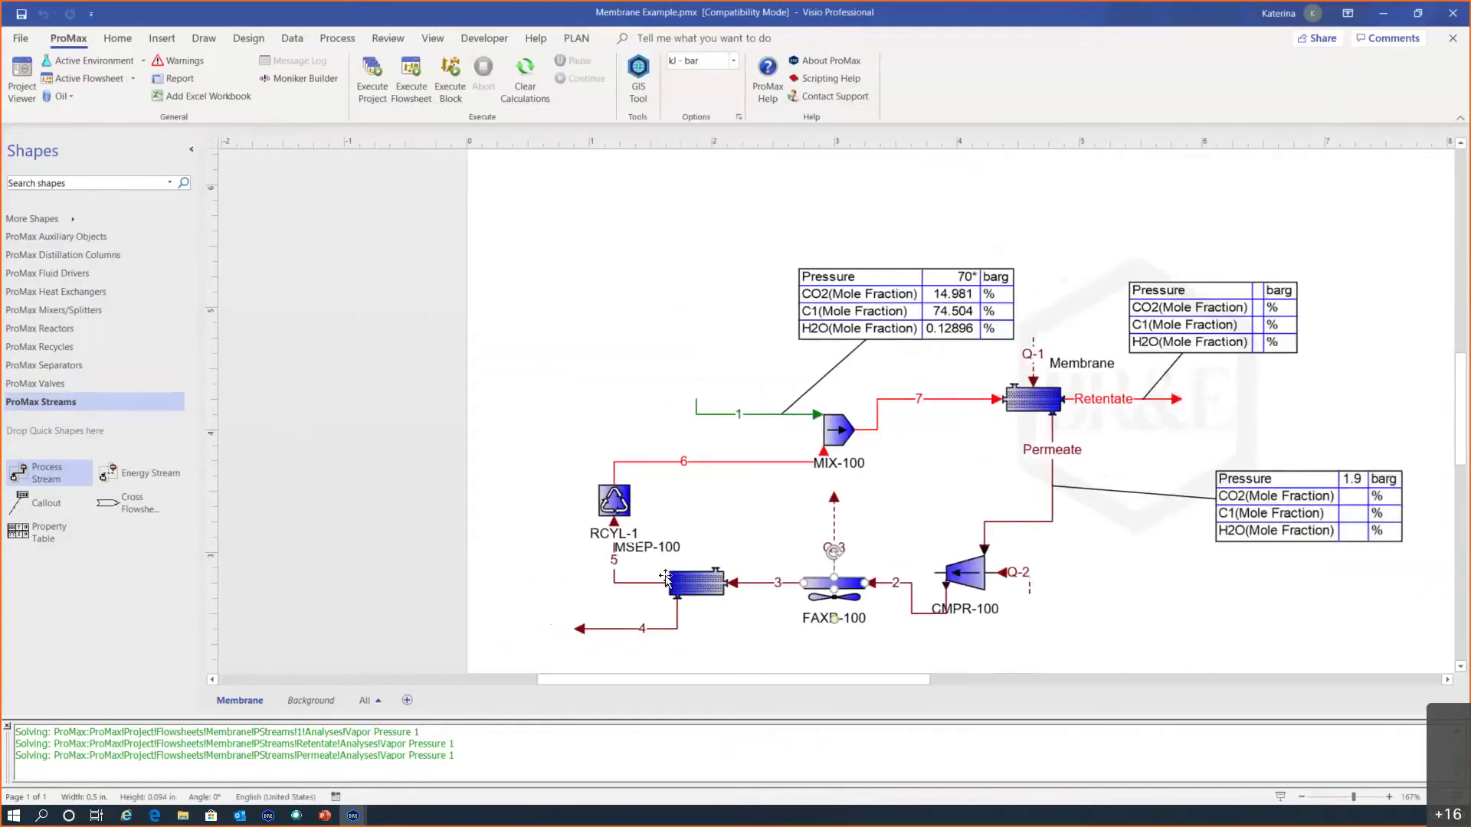
click(698, 586)
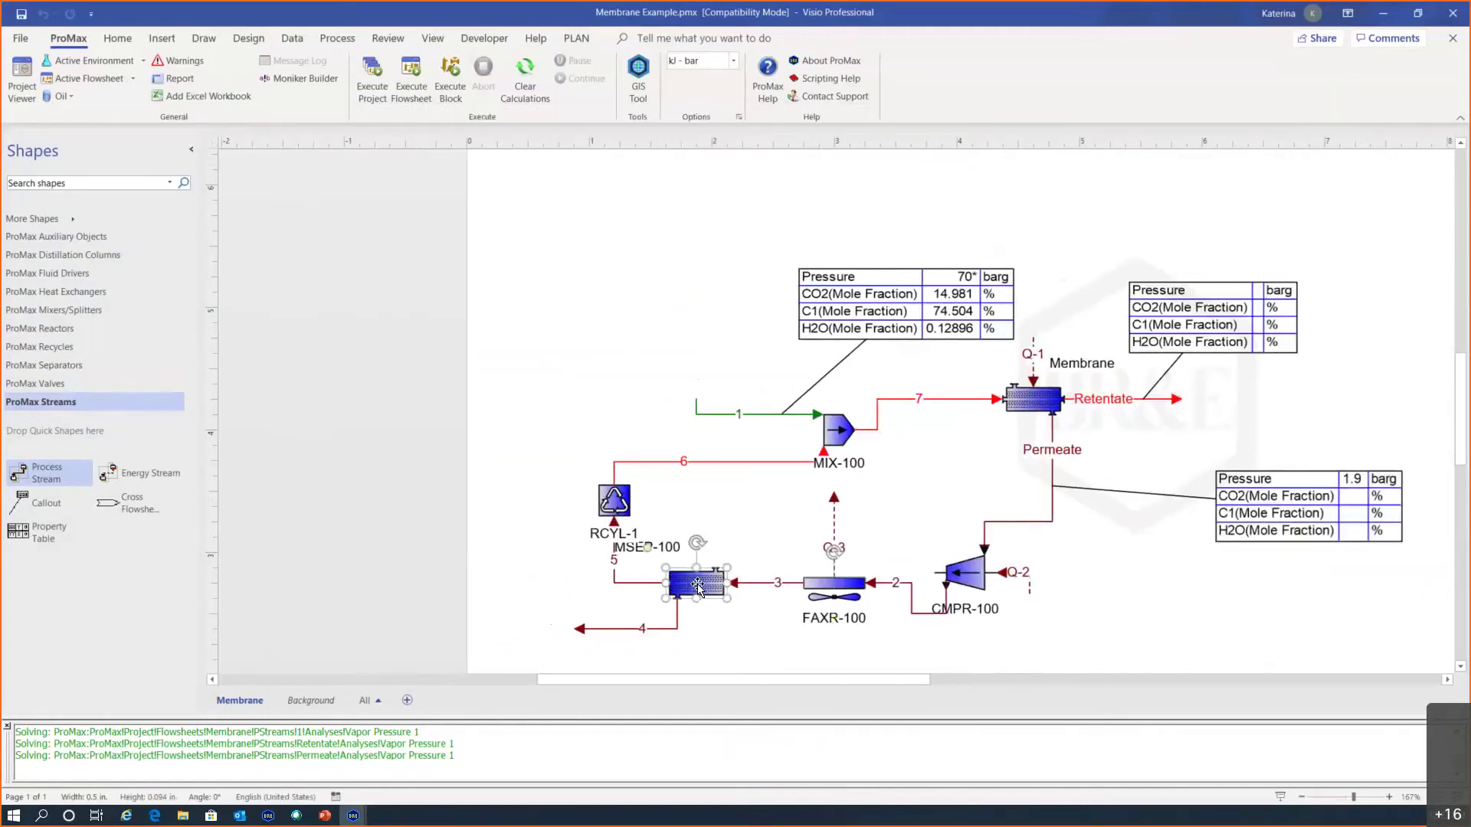
double_click(697, 586)
click(527, 221)
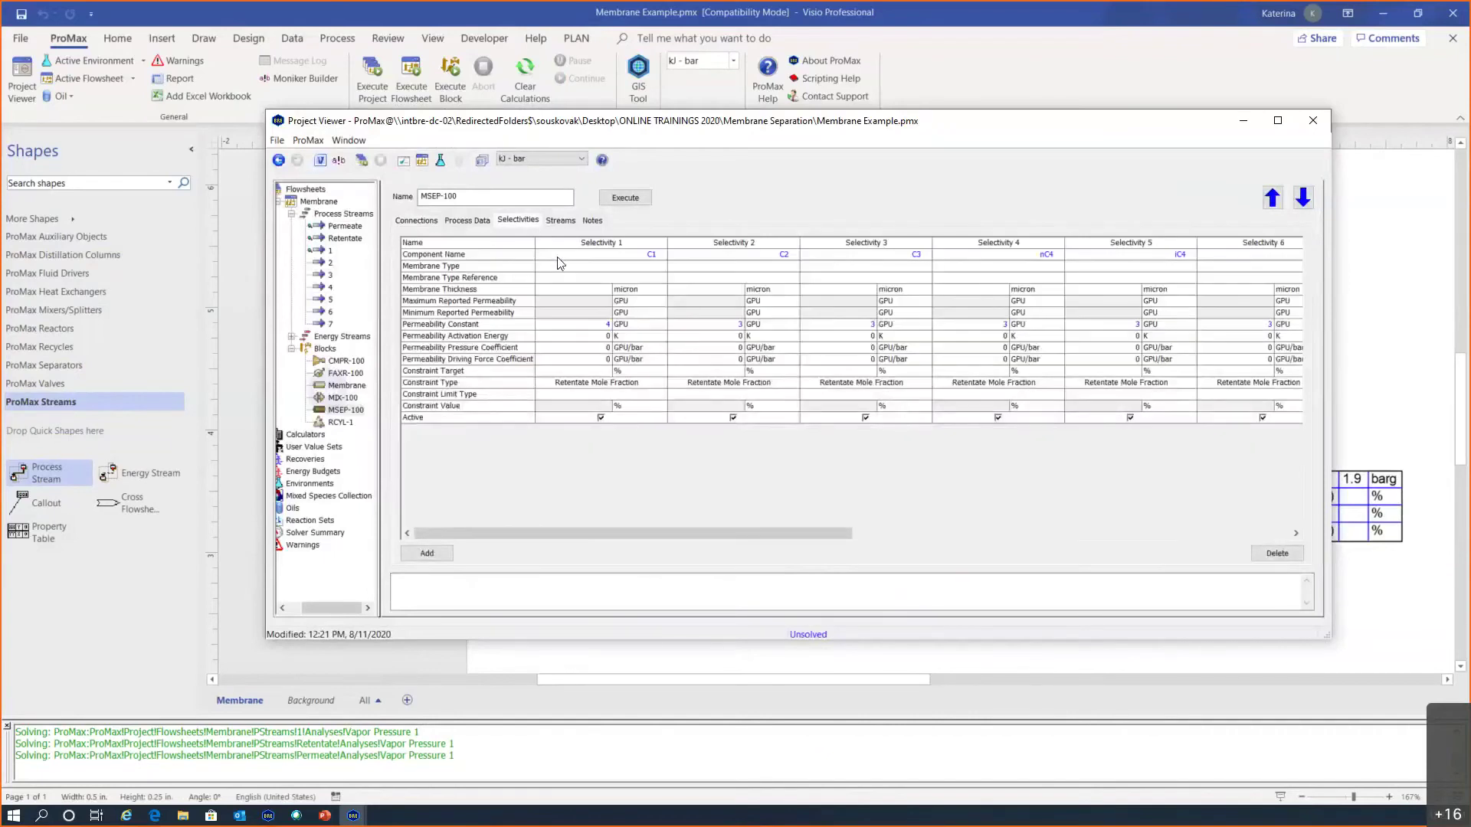
drag(677, 532, 1130, 534)
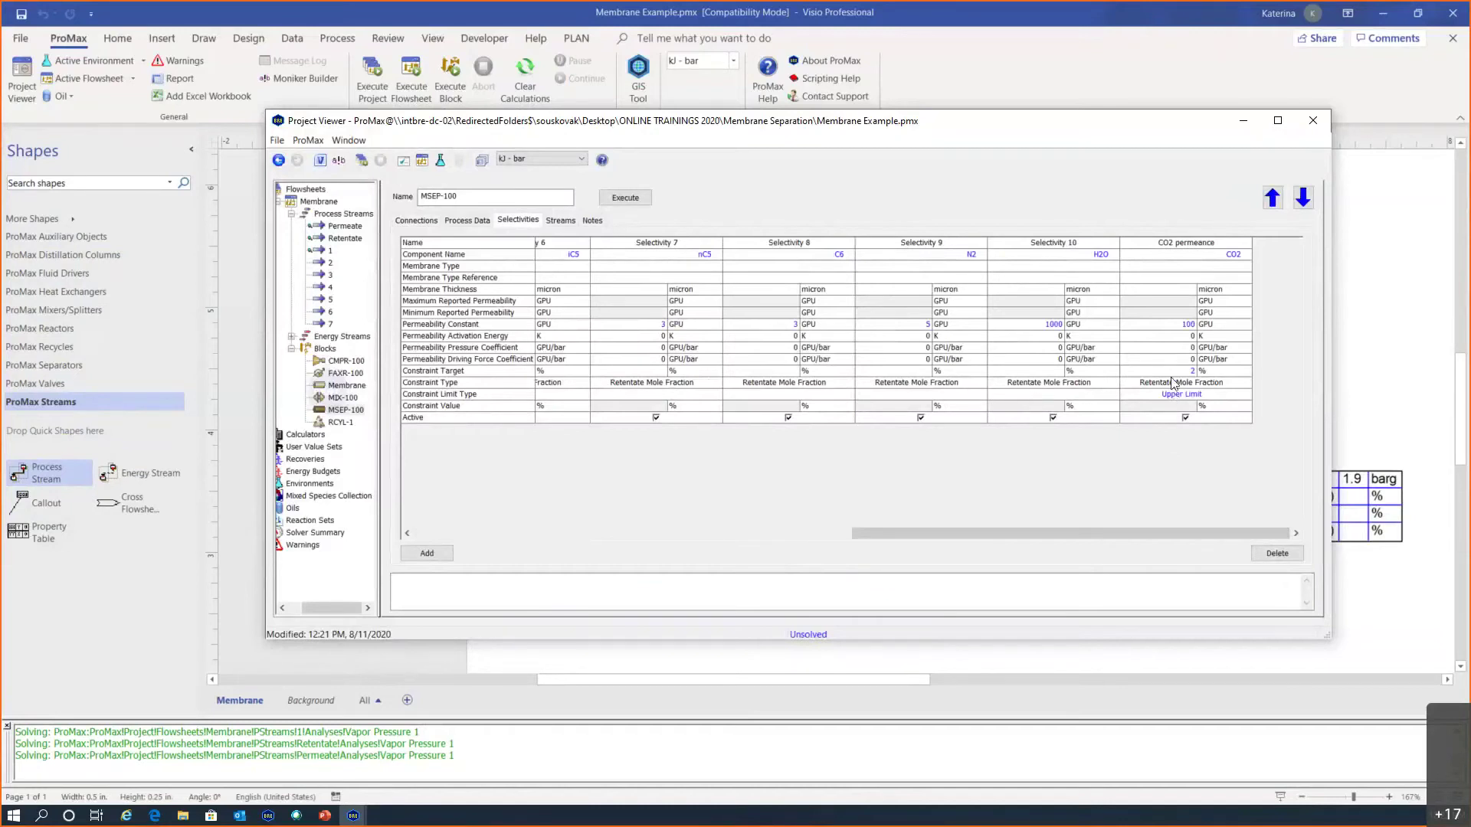
mouse_move(1165, 375)
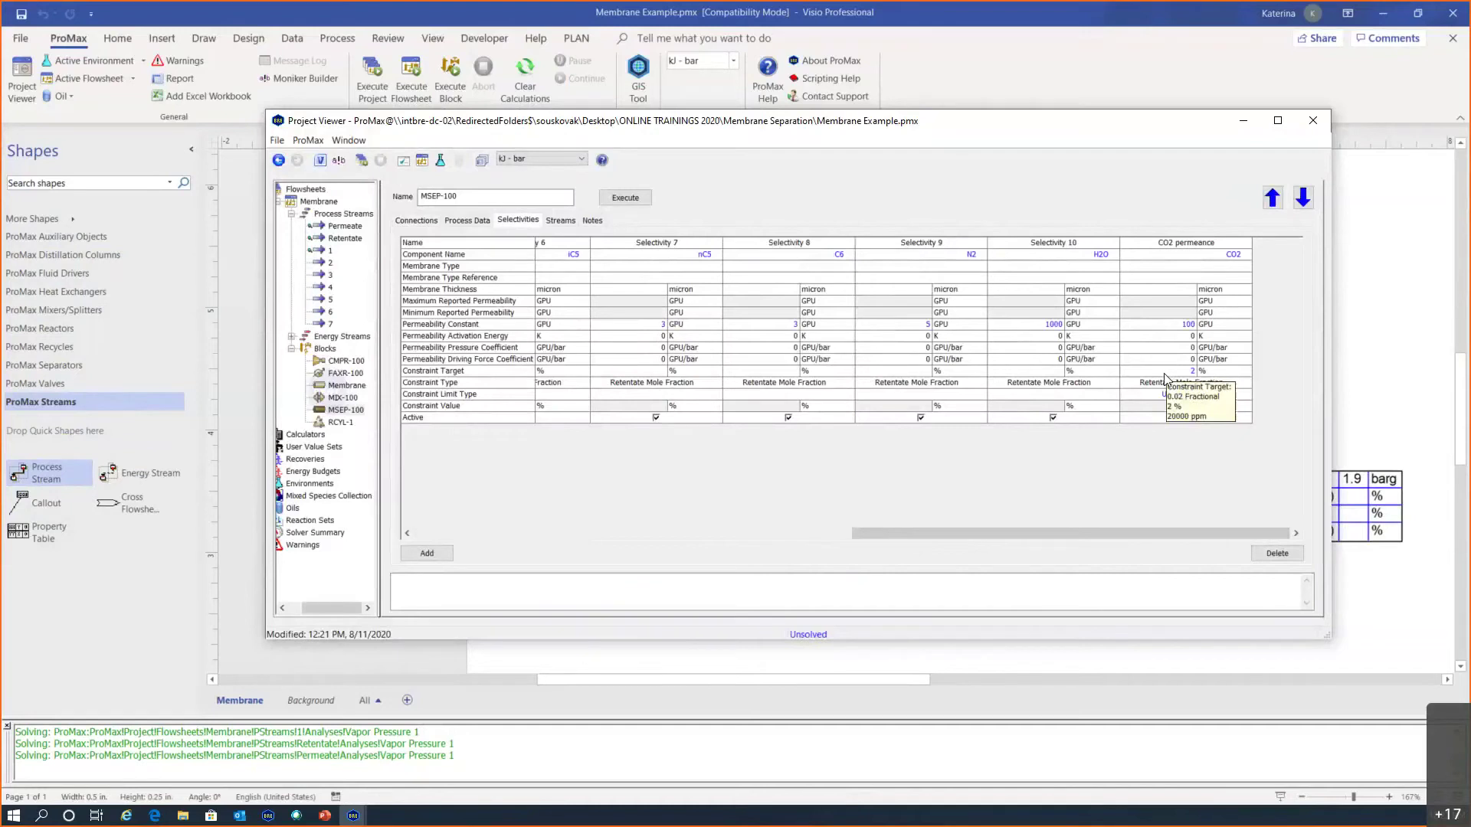
click(1165, 374)
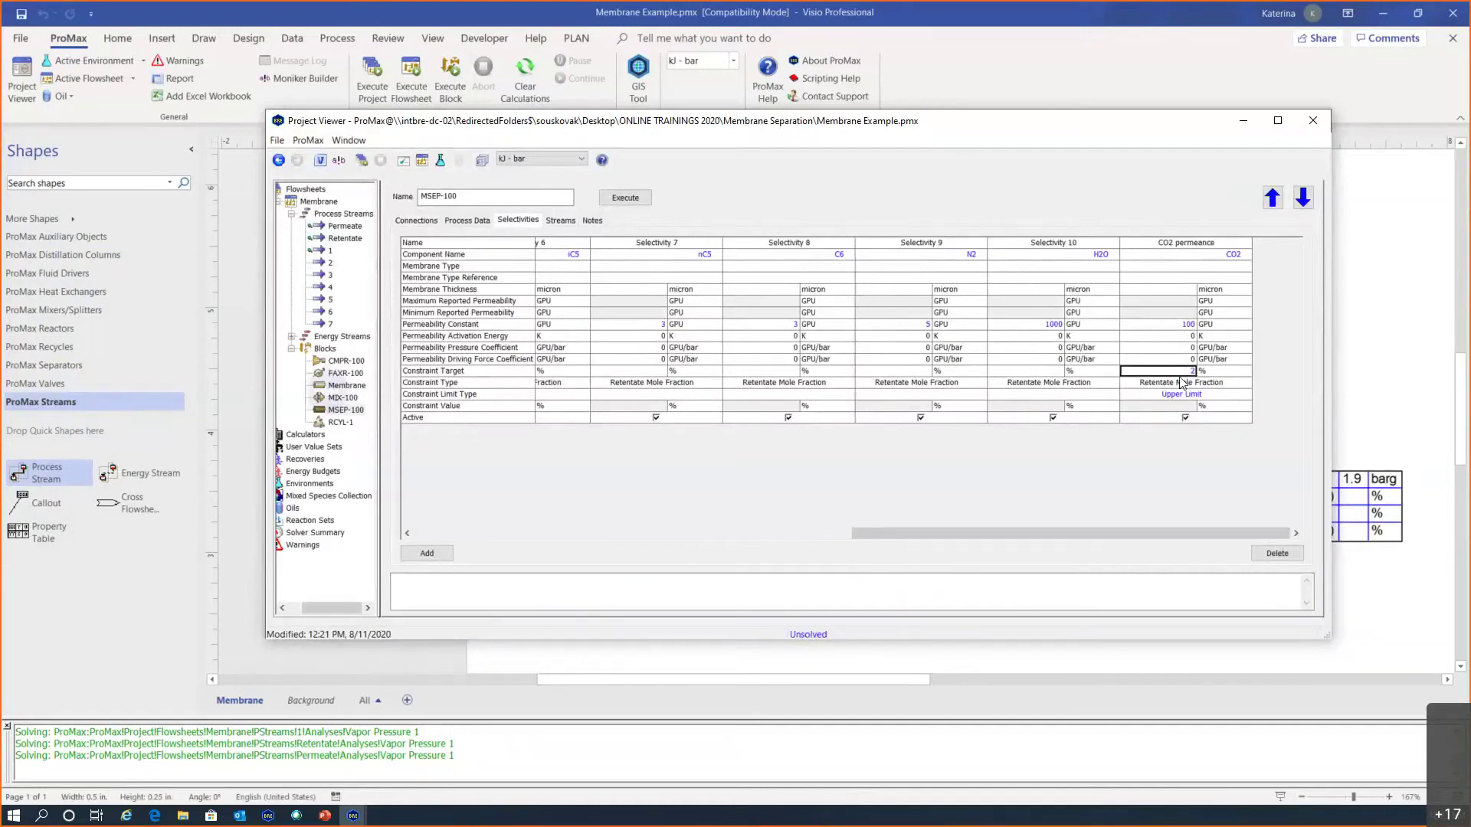
mouse_move(1182, 378)
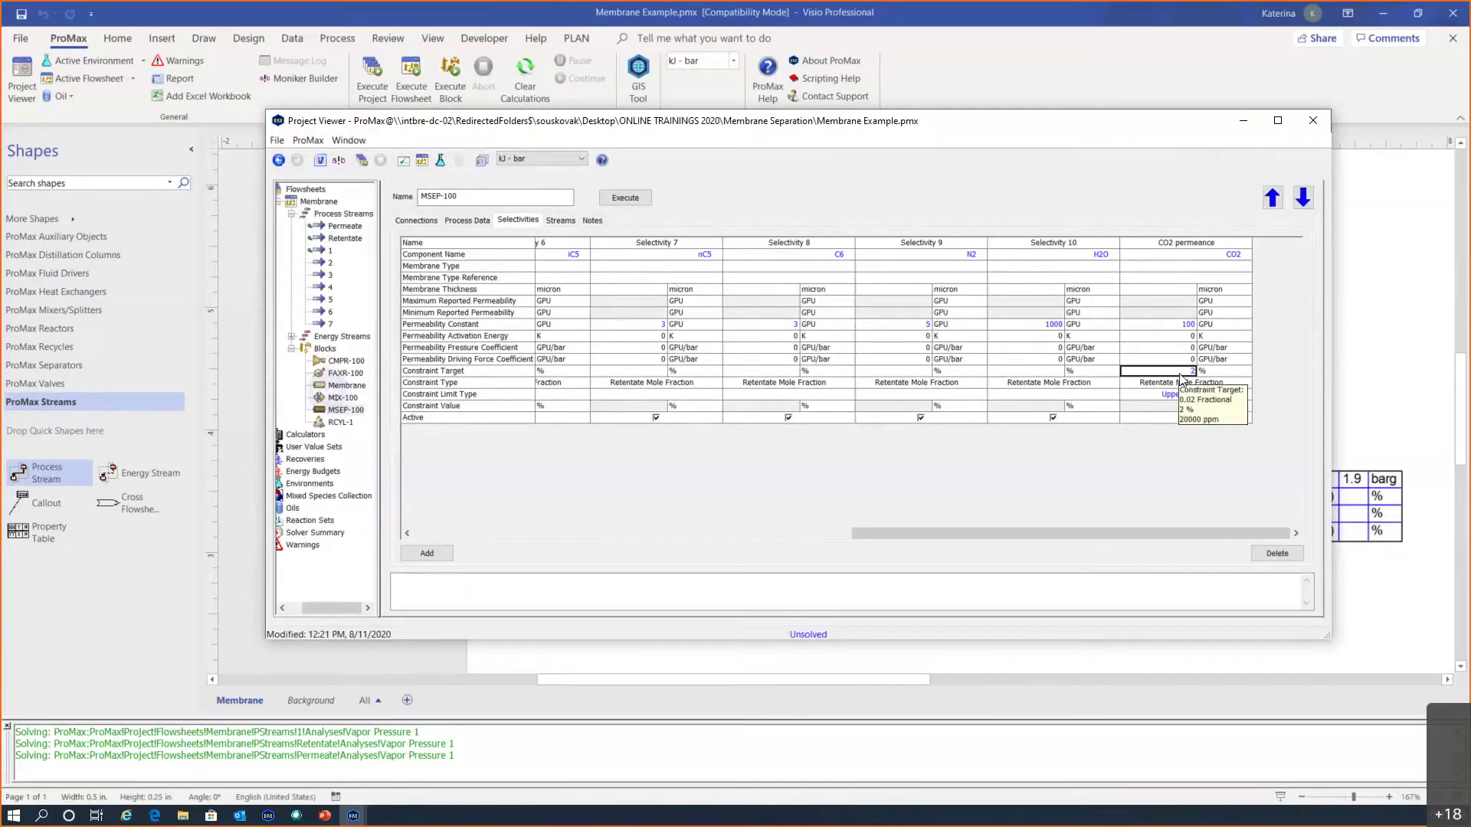
key(Delete)
key(Return)
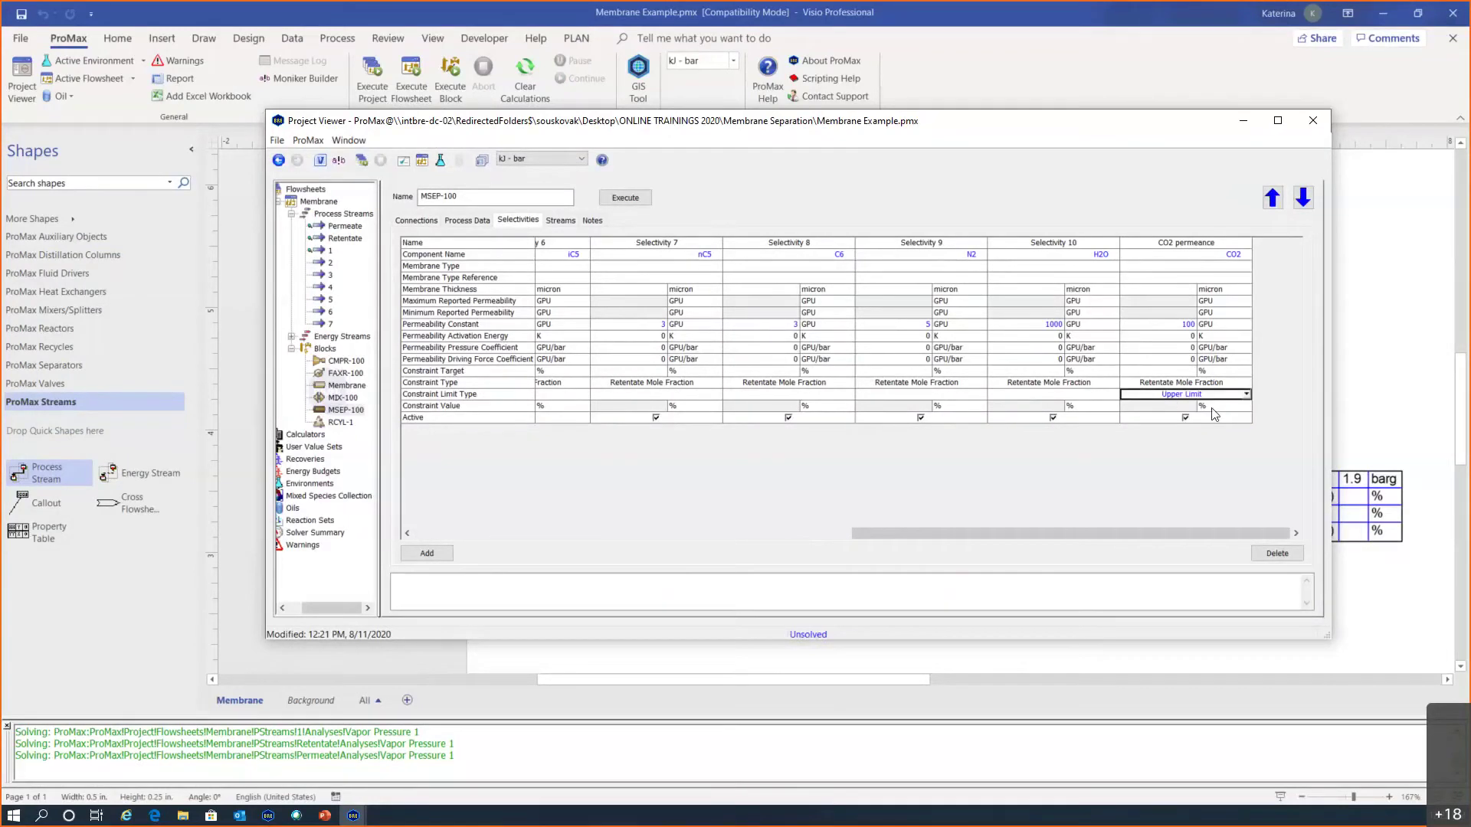
Step: Clear the constraint limit type of MSEP-100's CO2 permeance selectivity and set the separator's module count to 4
click(1223, 420)
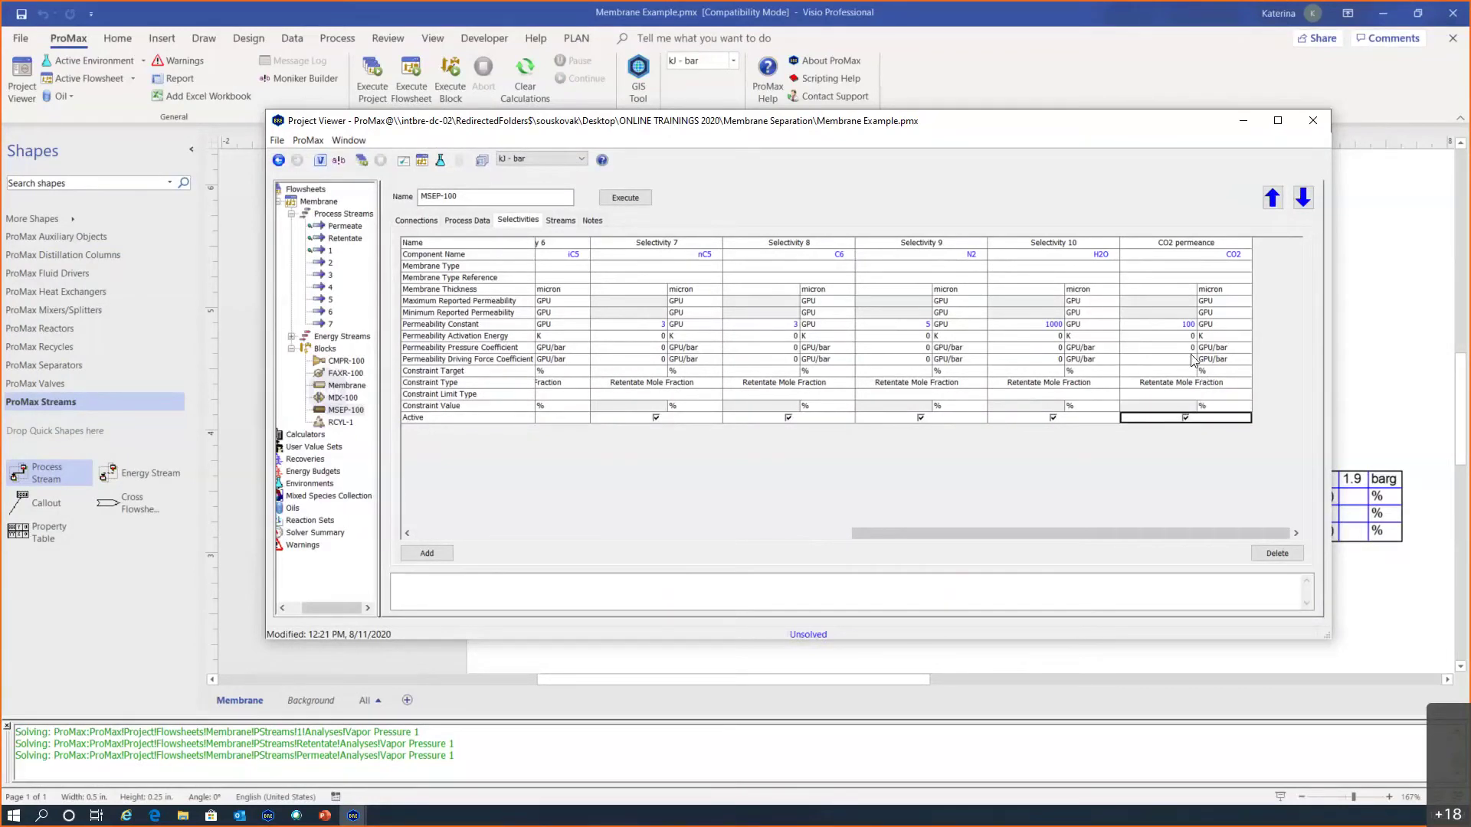
click(465, 220)
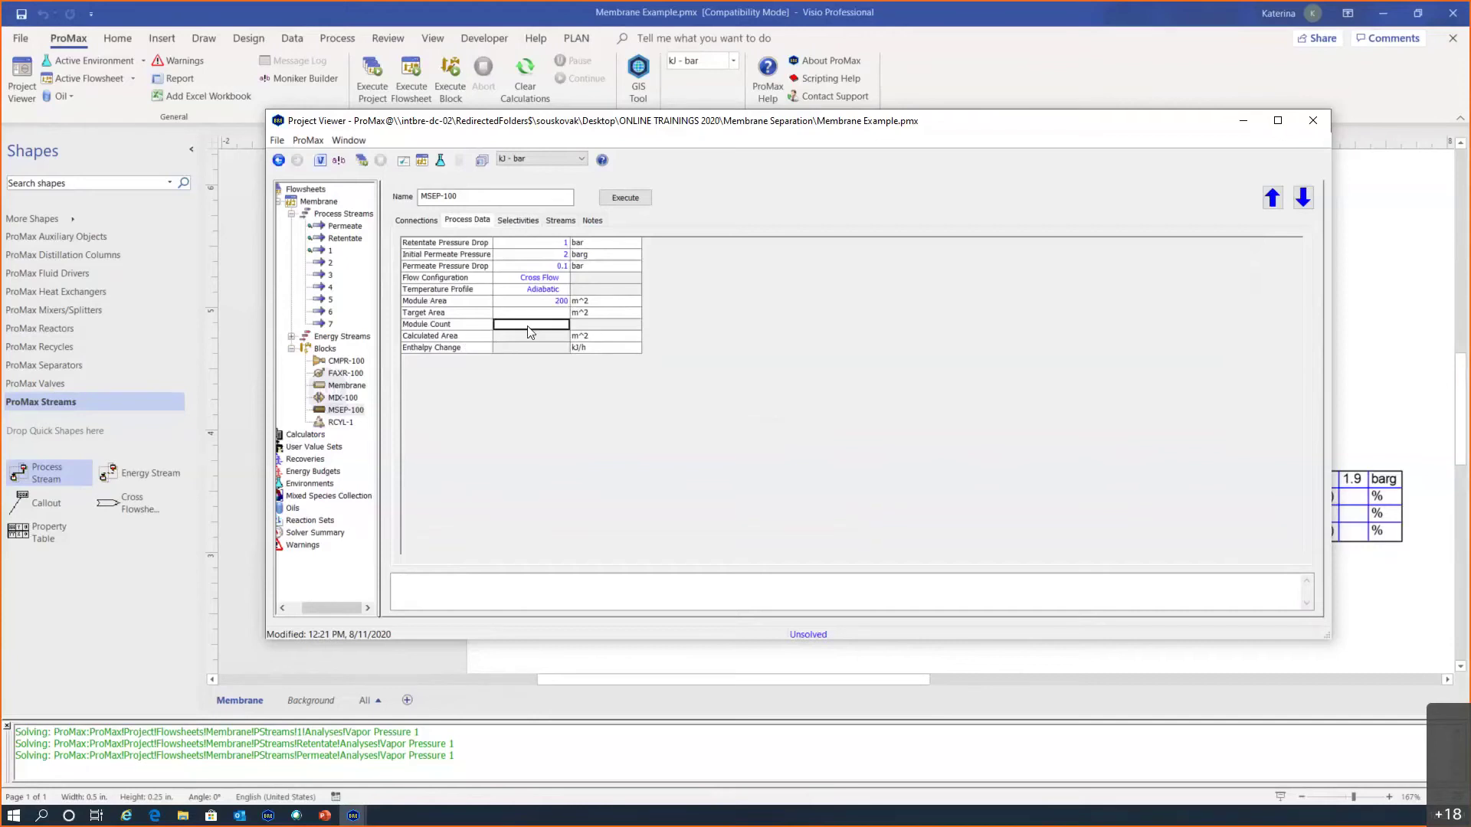
key(Return)
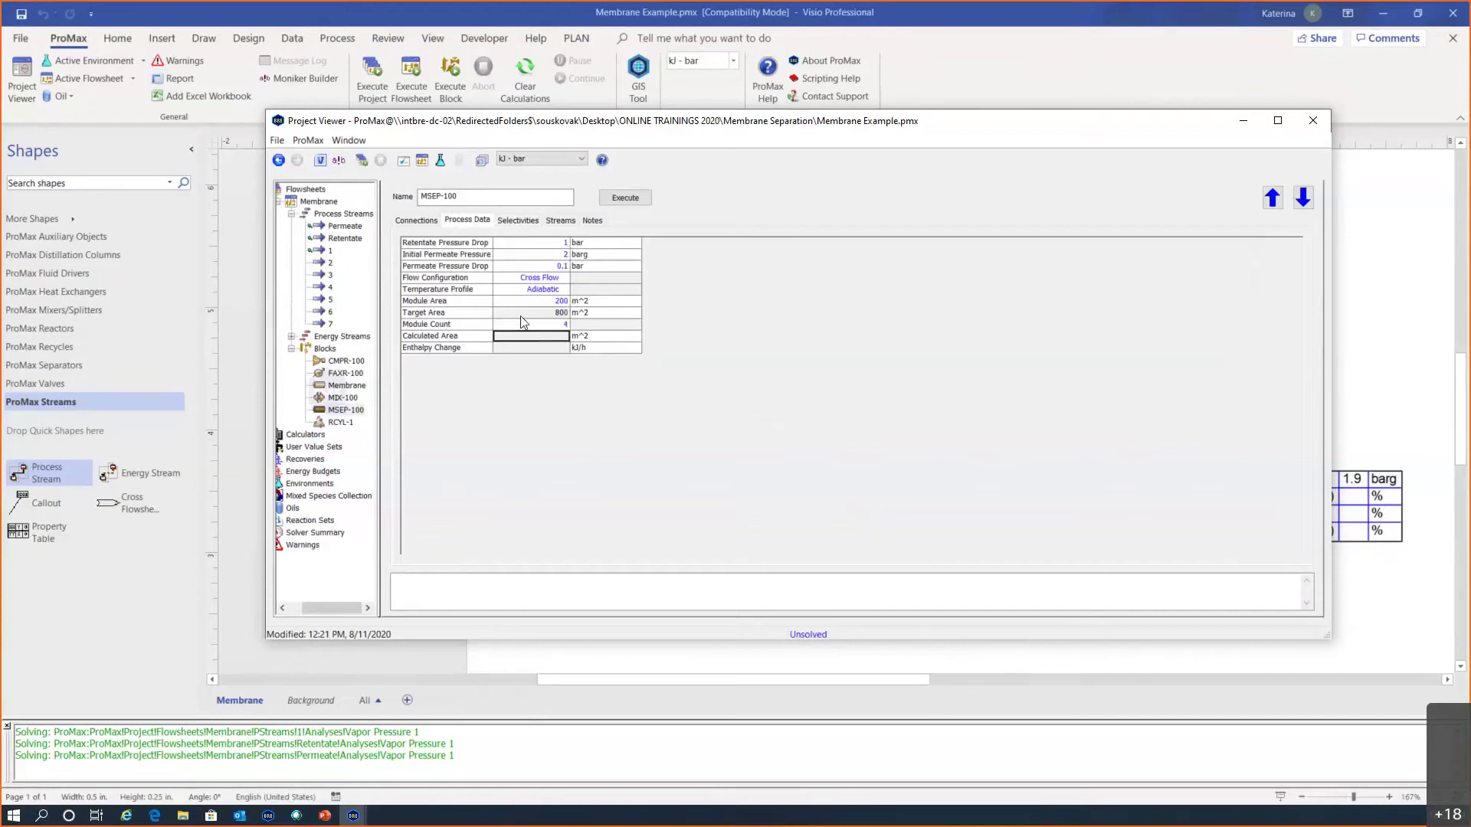
scroll(694, 367, up, 2)
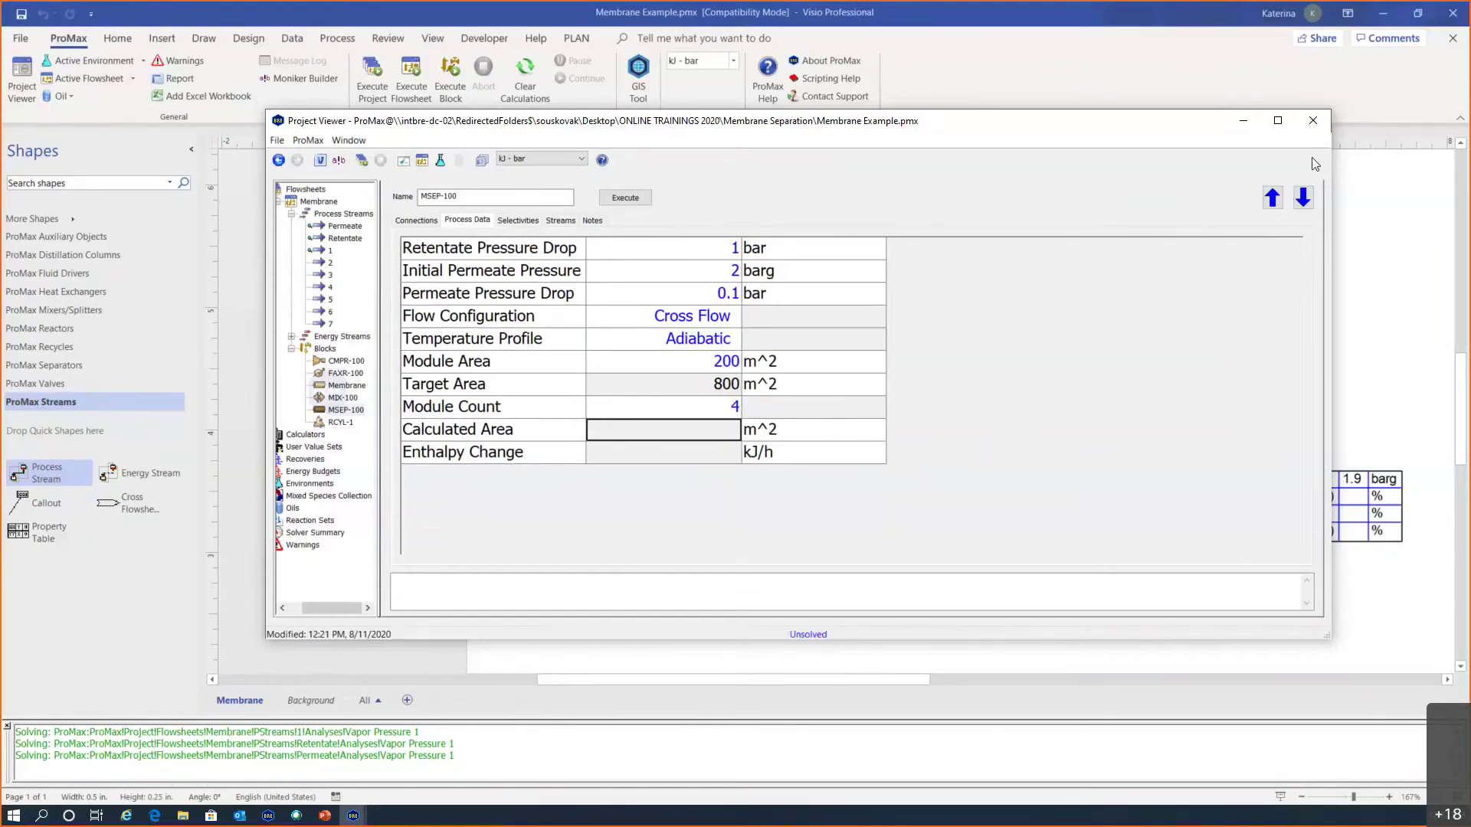
click(1312, 120)
Step: Disconnect recycle outlet stream 6 from mixer MIX-100, leaving its end free below stream 1, and solve the open-loop flowsheet
click(742, 570)
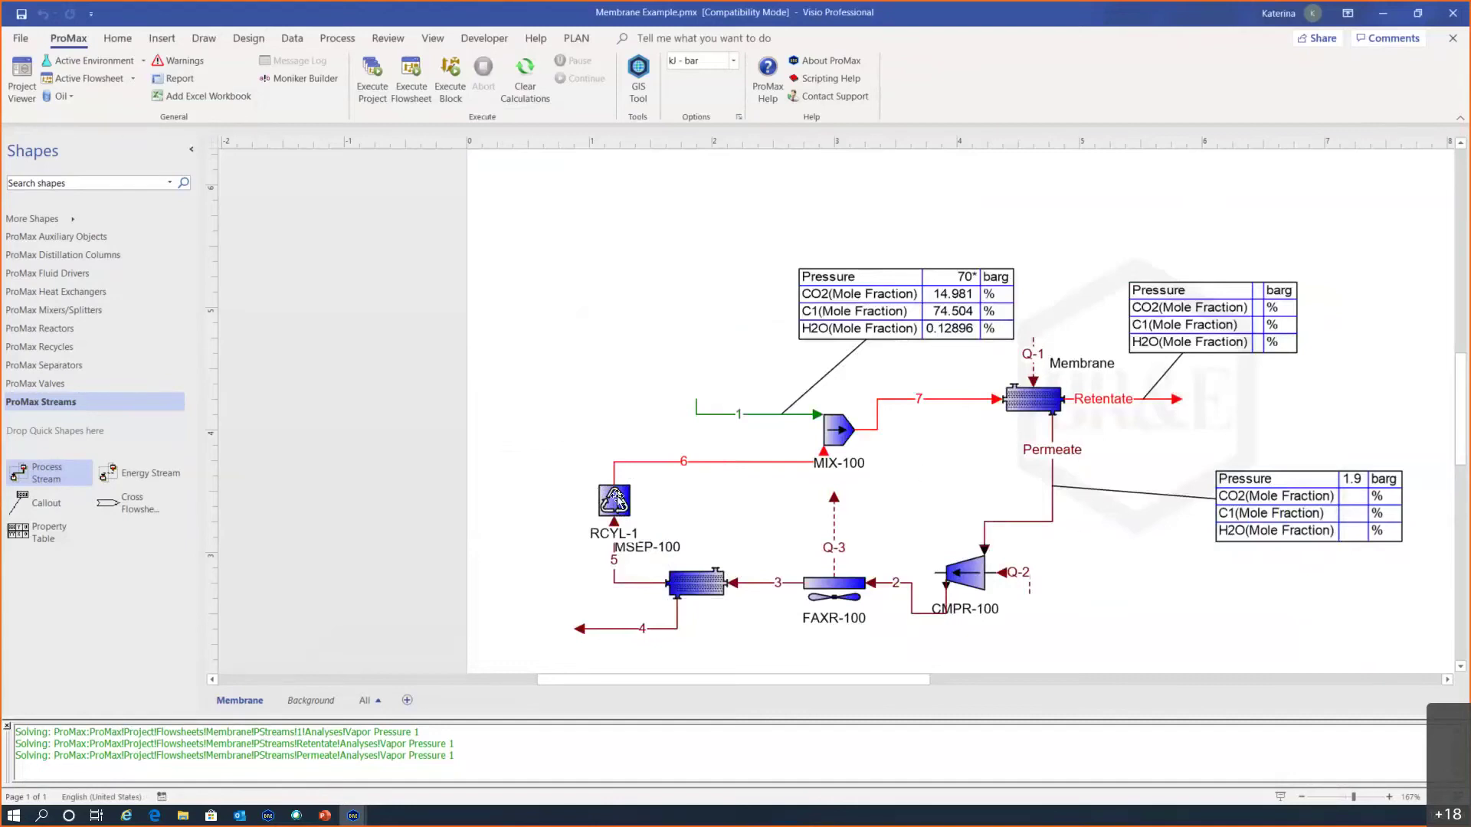
mouse_move(632, 498)
mouse_move(717, 462)
click(823, 458)
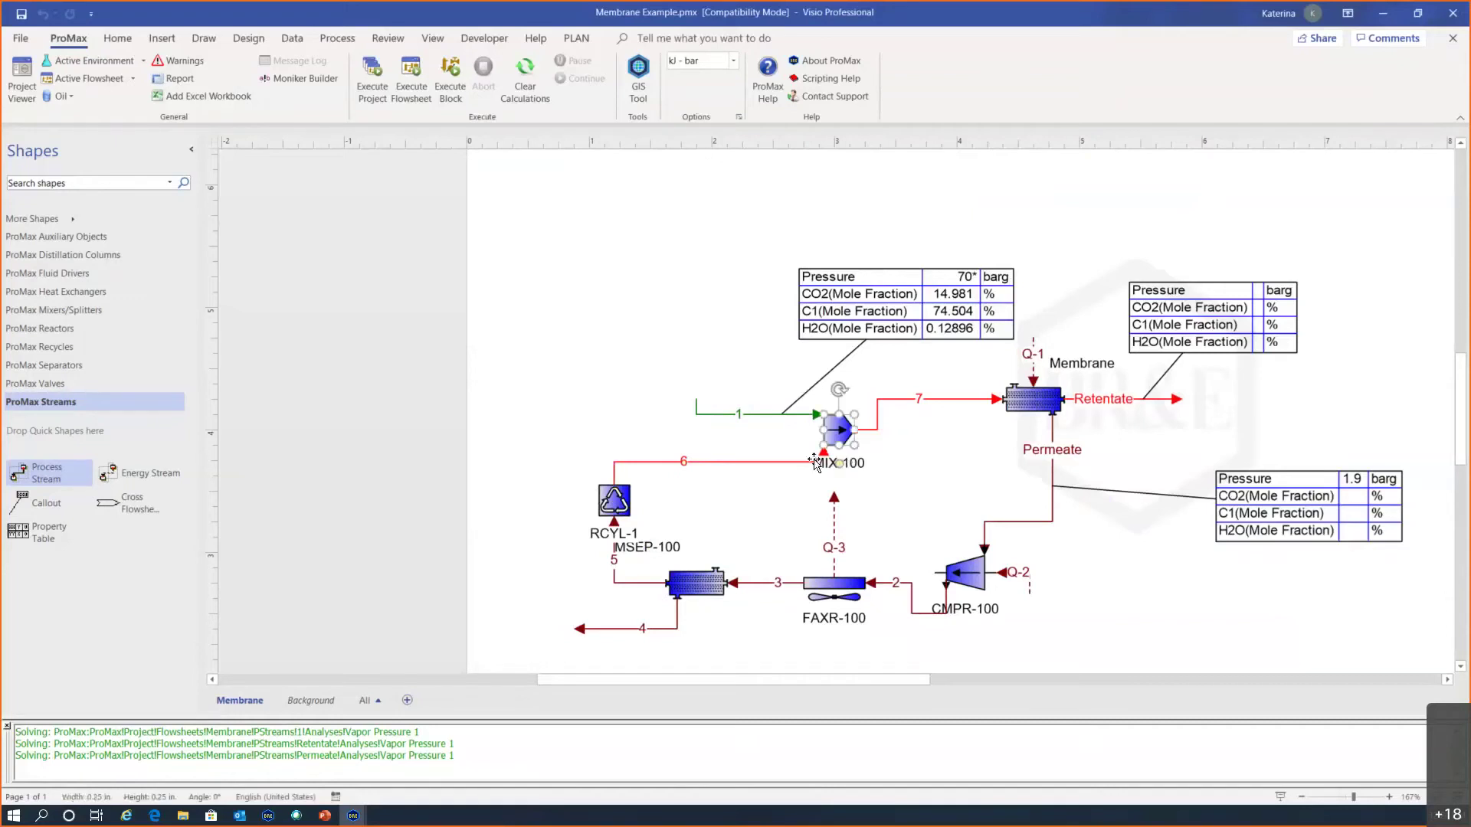
drag(823, 448, 745, 477)
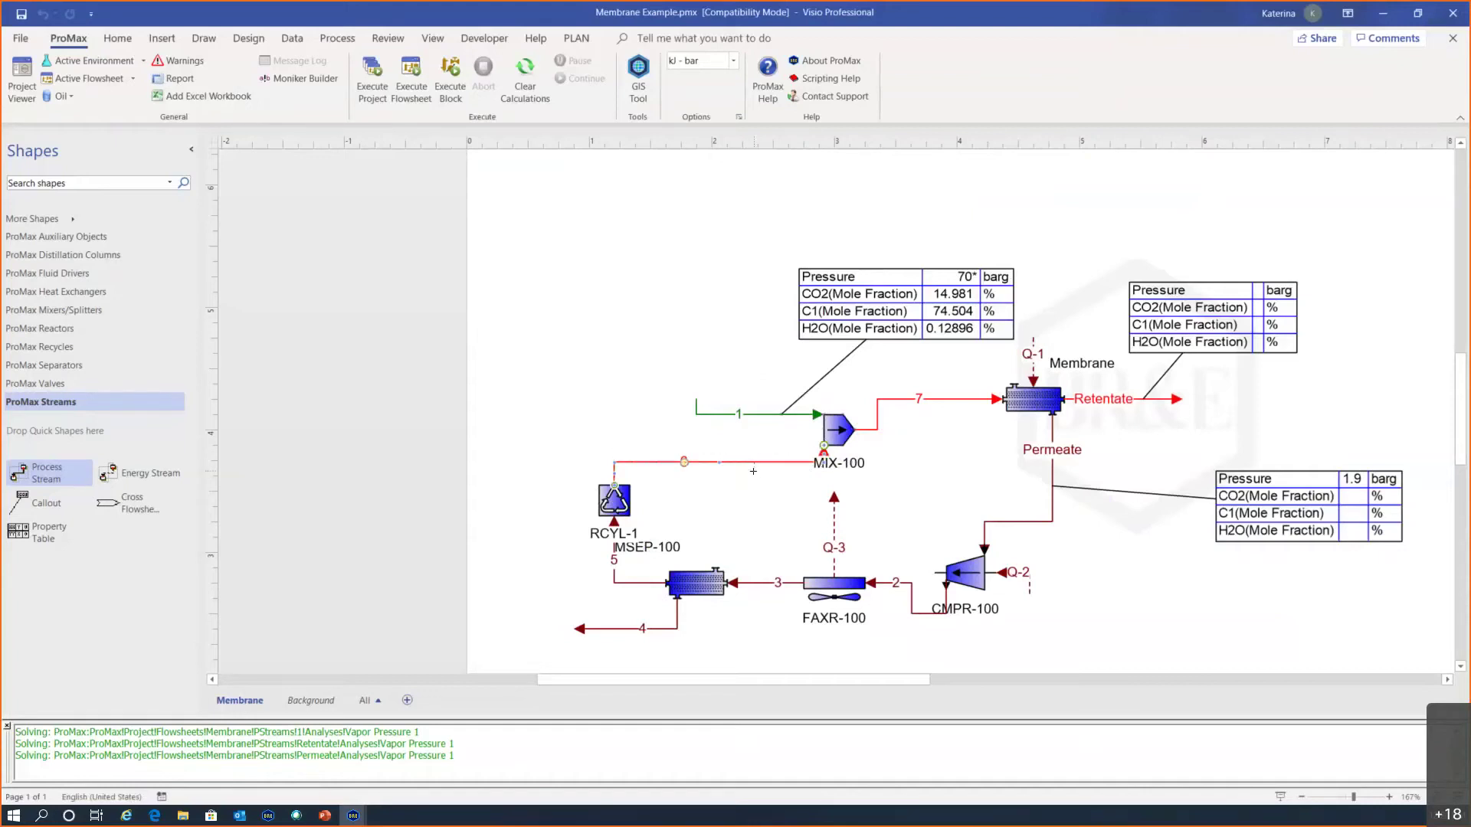
drag(753, 471, 750, 471)
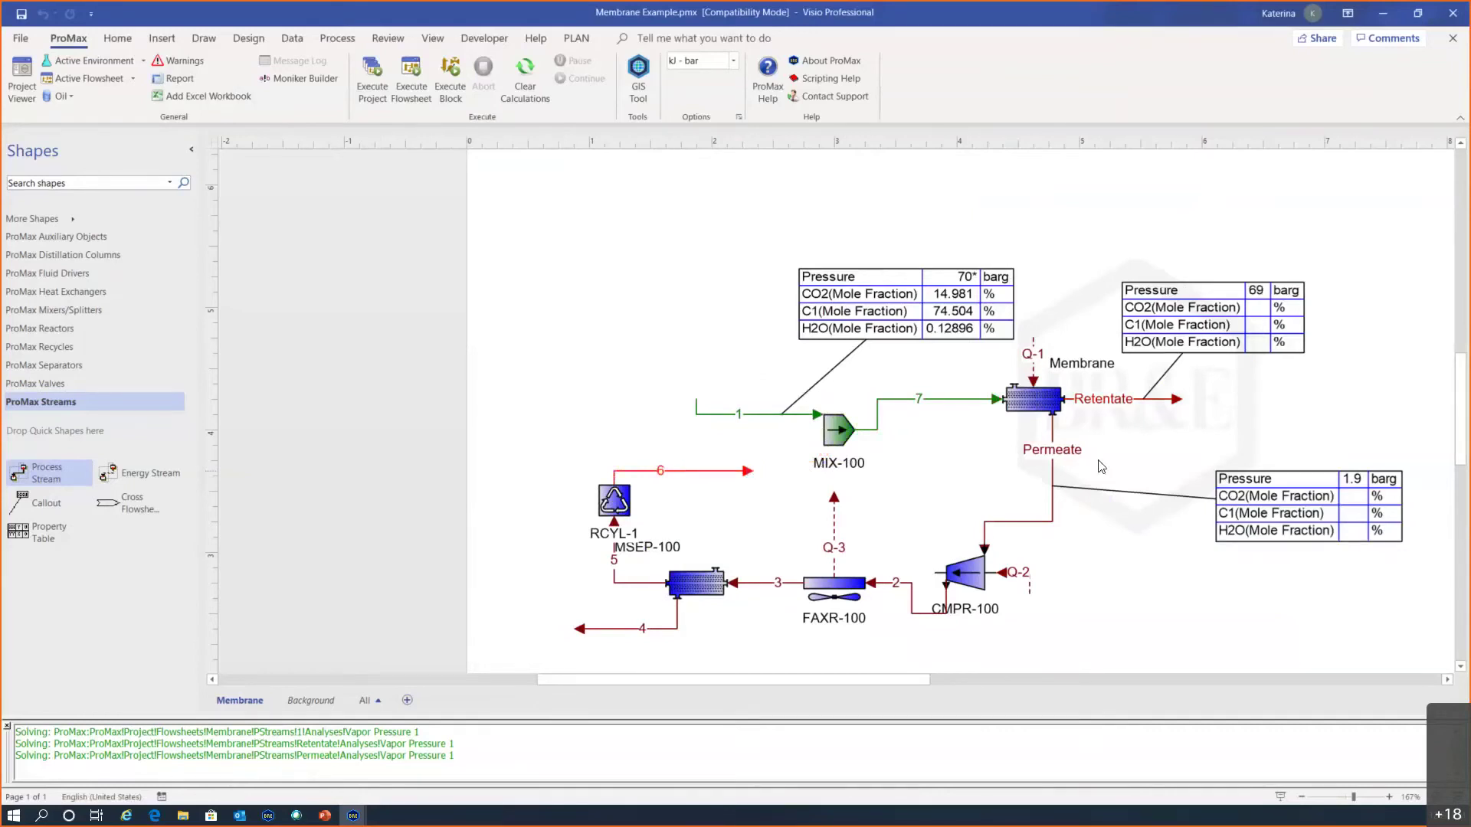
click(404, 89)
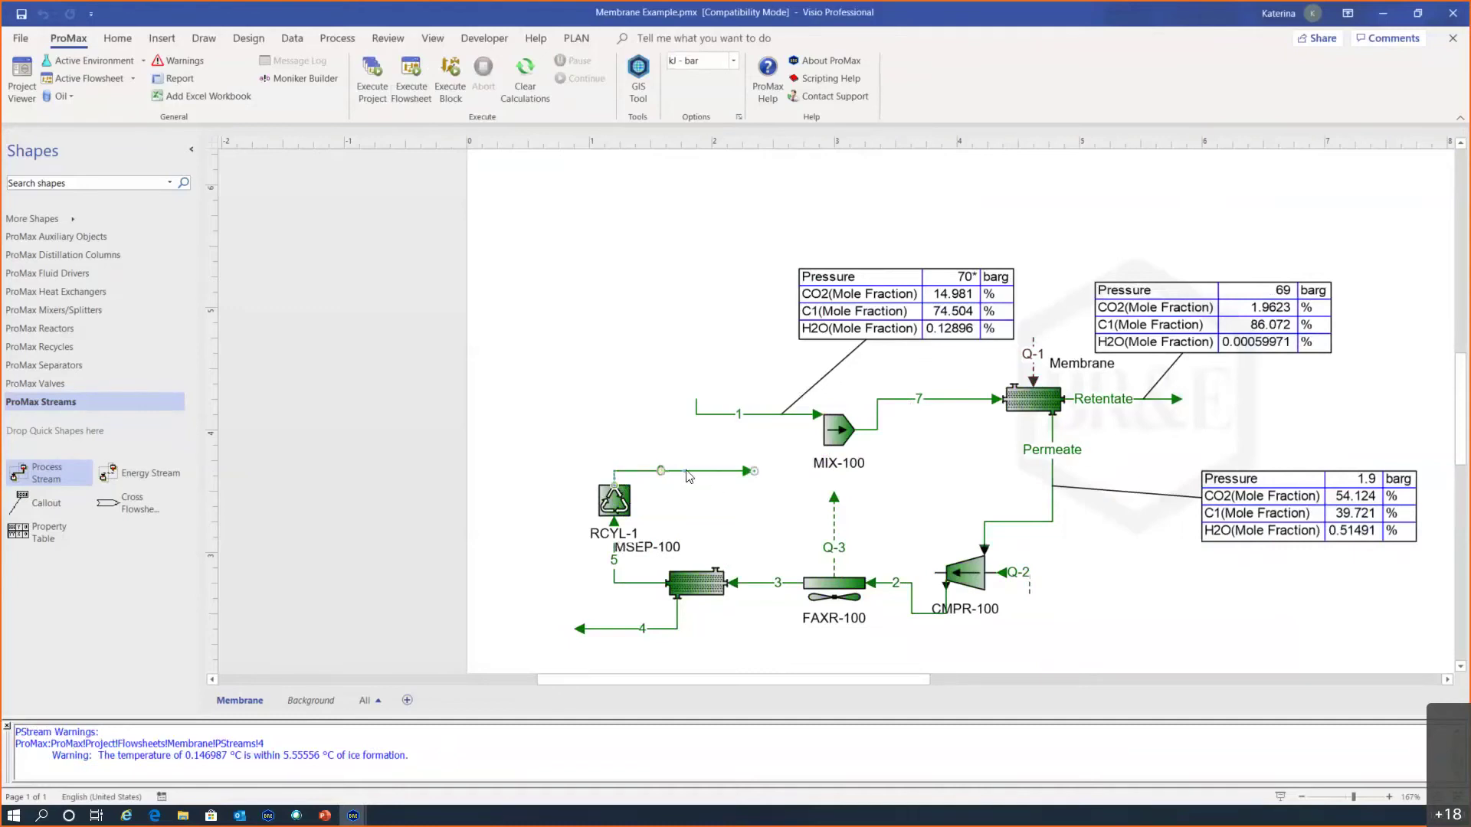
Step: Reconnect stream 6 to the inlet of mixer MIX-100 to close the recycle loop and solve the flowsheet again
click(660, 471)
drag(758, 472, 824, 447)
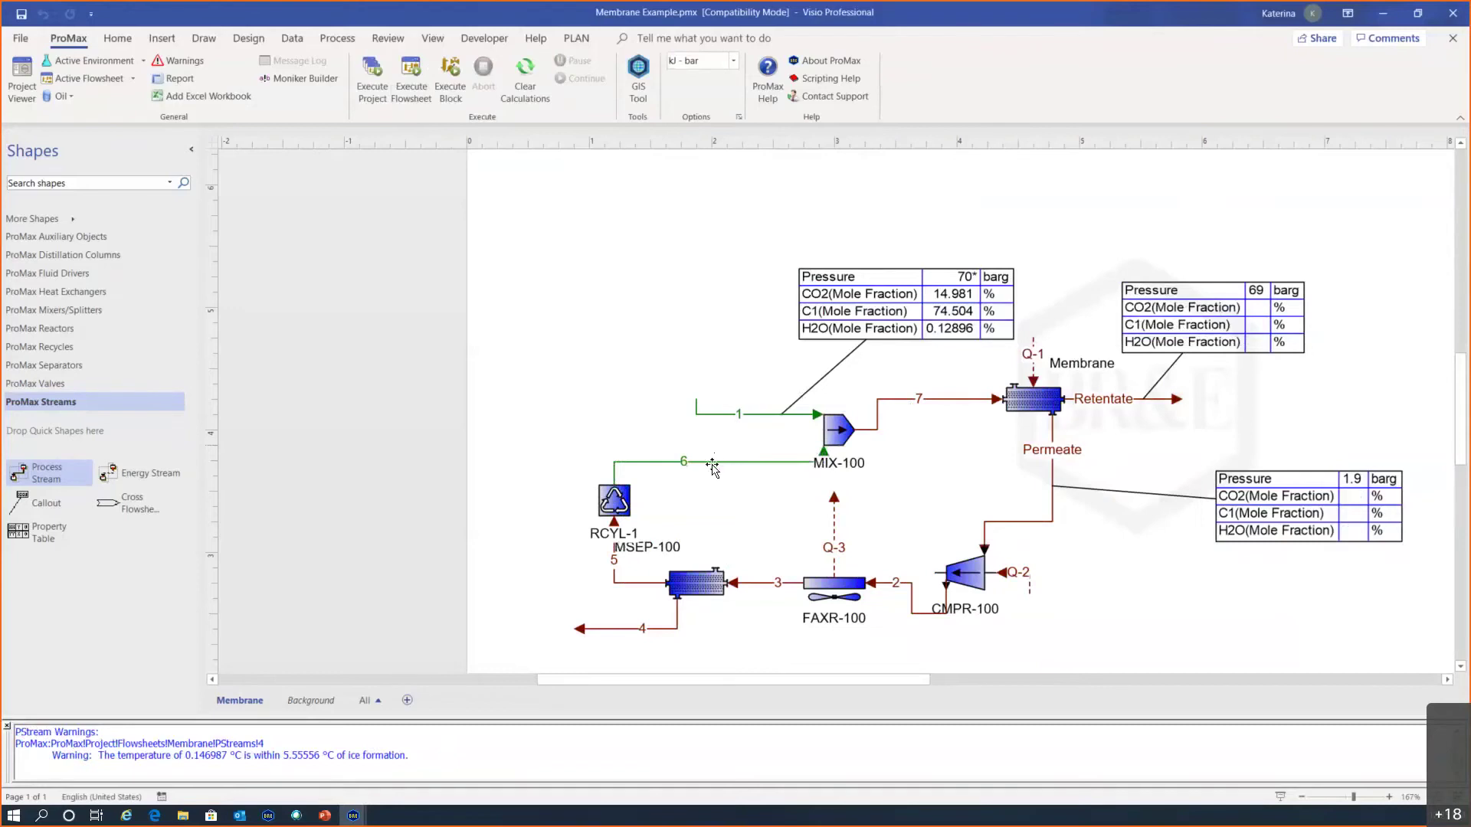
mouse_move(713, 466)
click(420, 93)
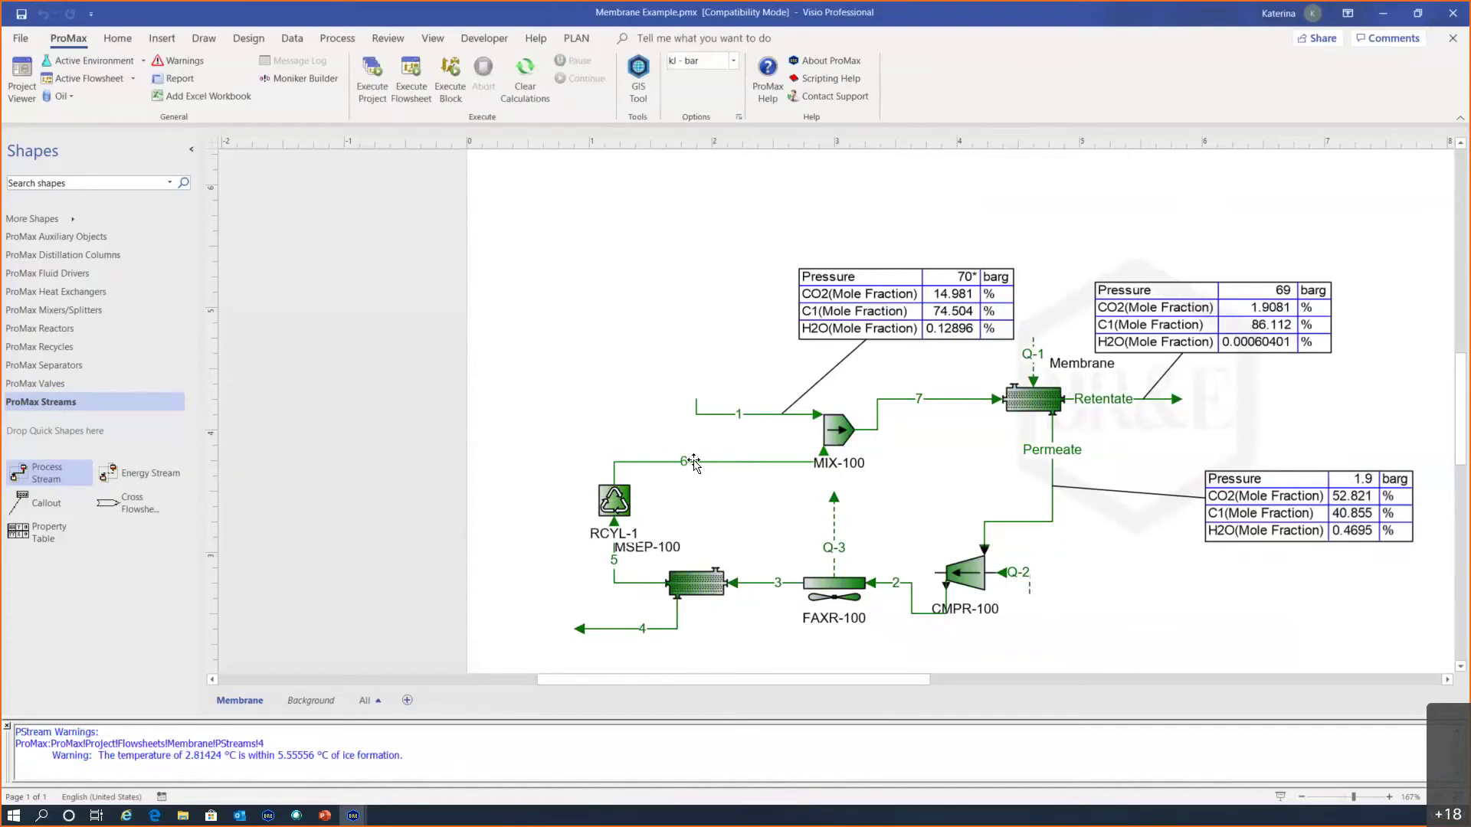
Step: Examine the component mass flows of the first-stage Permeate stream, focusing on CO2 and C1
mouse_move(694, 462)
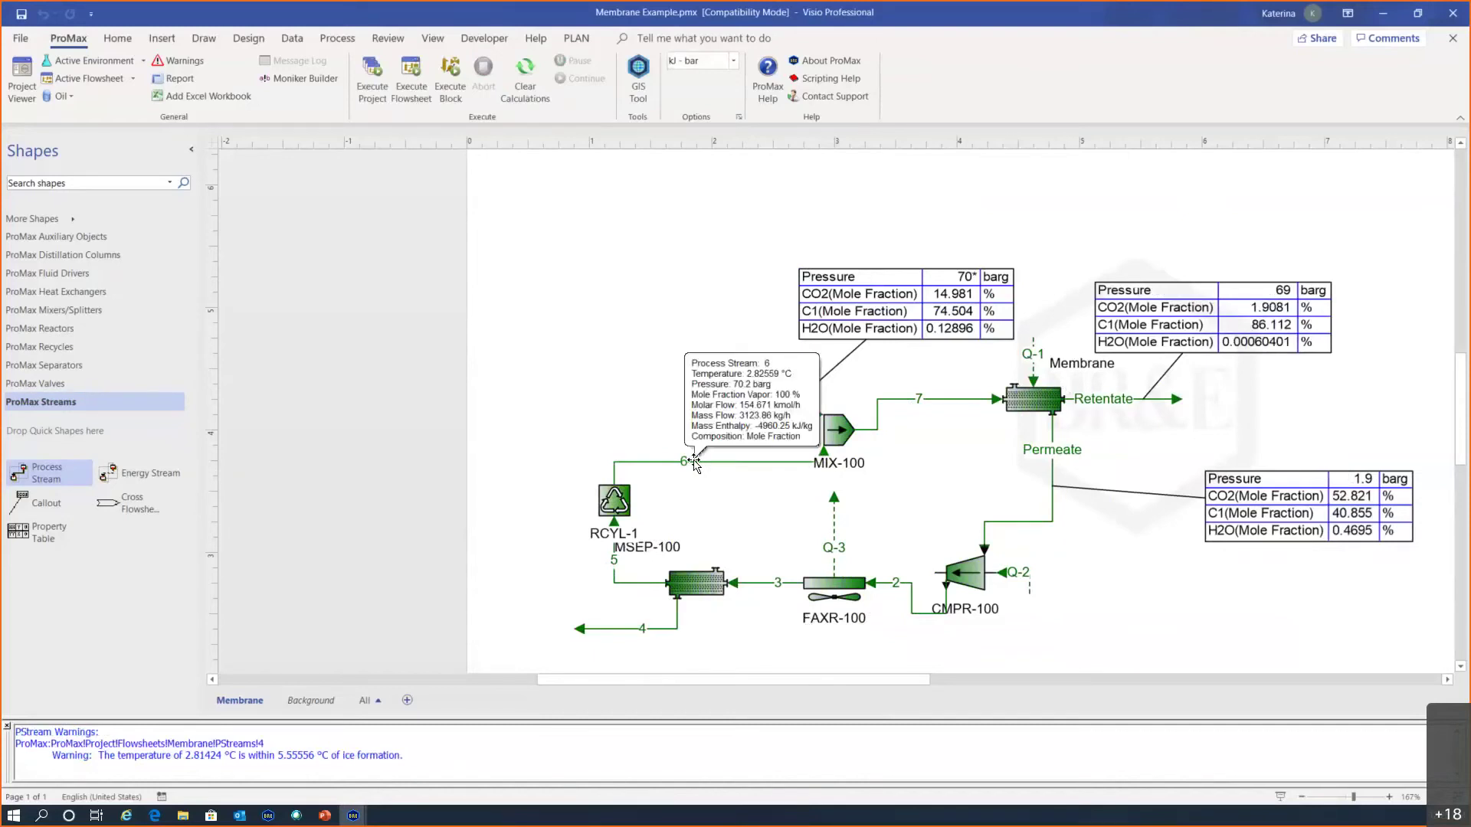
scroll(881, 471, right, 1)
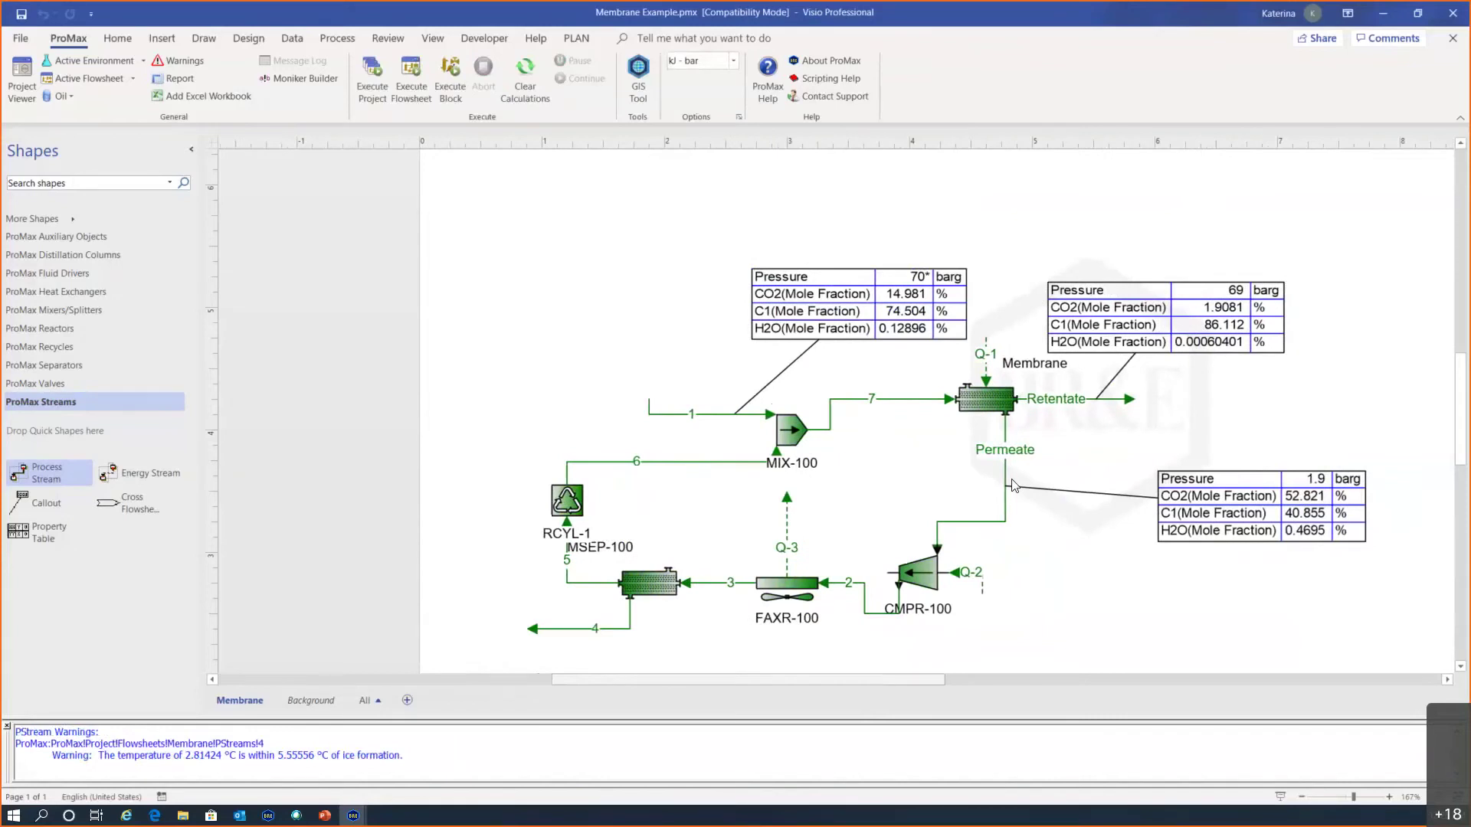
scroll(1014, 487, down, 1)
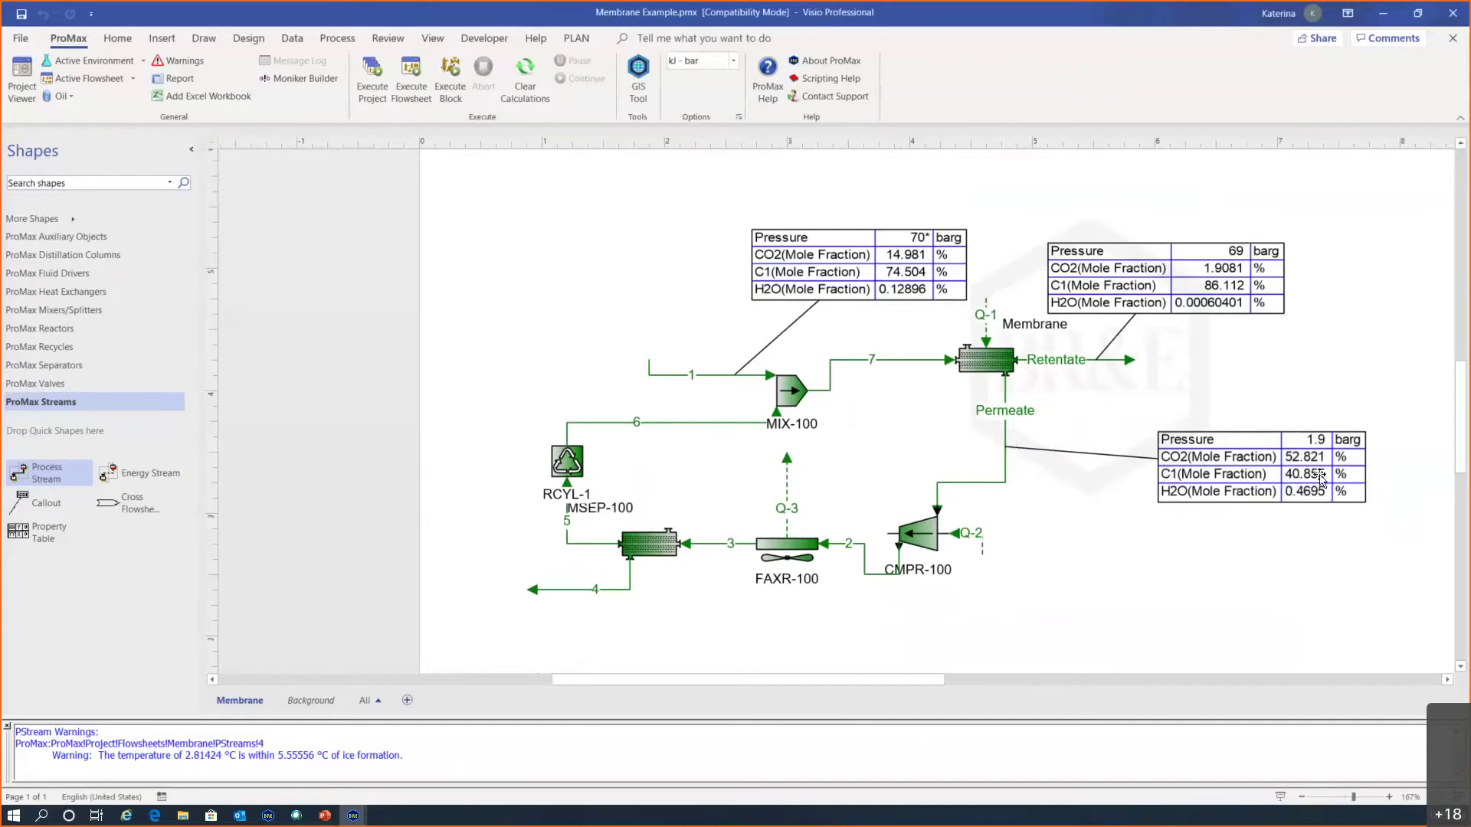
double_click(1002, 421)
click(467, 220)
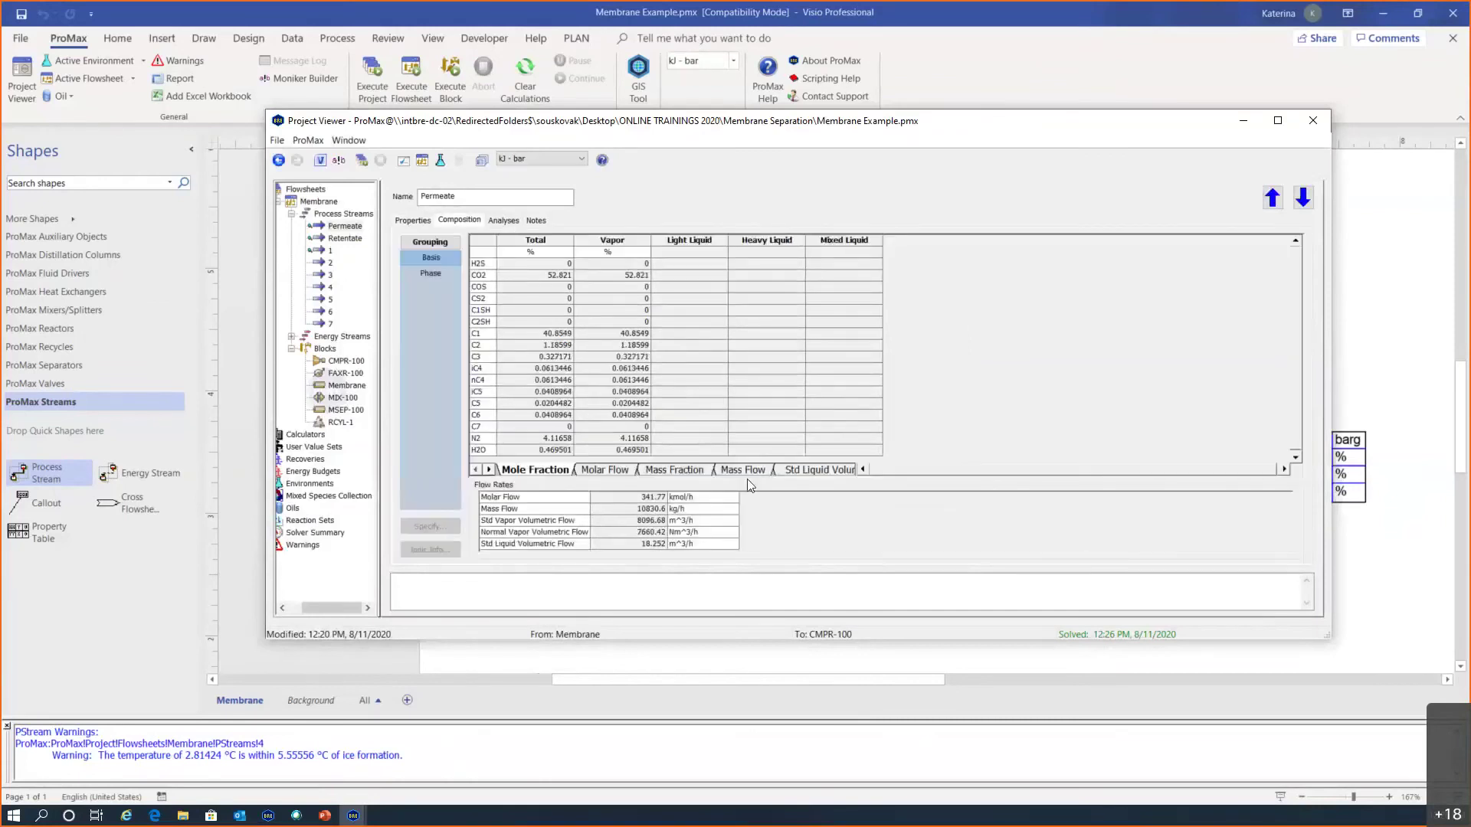
click(743, 469)
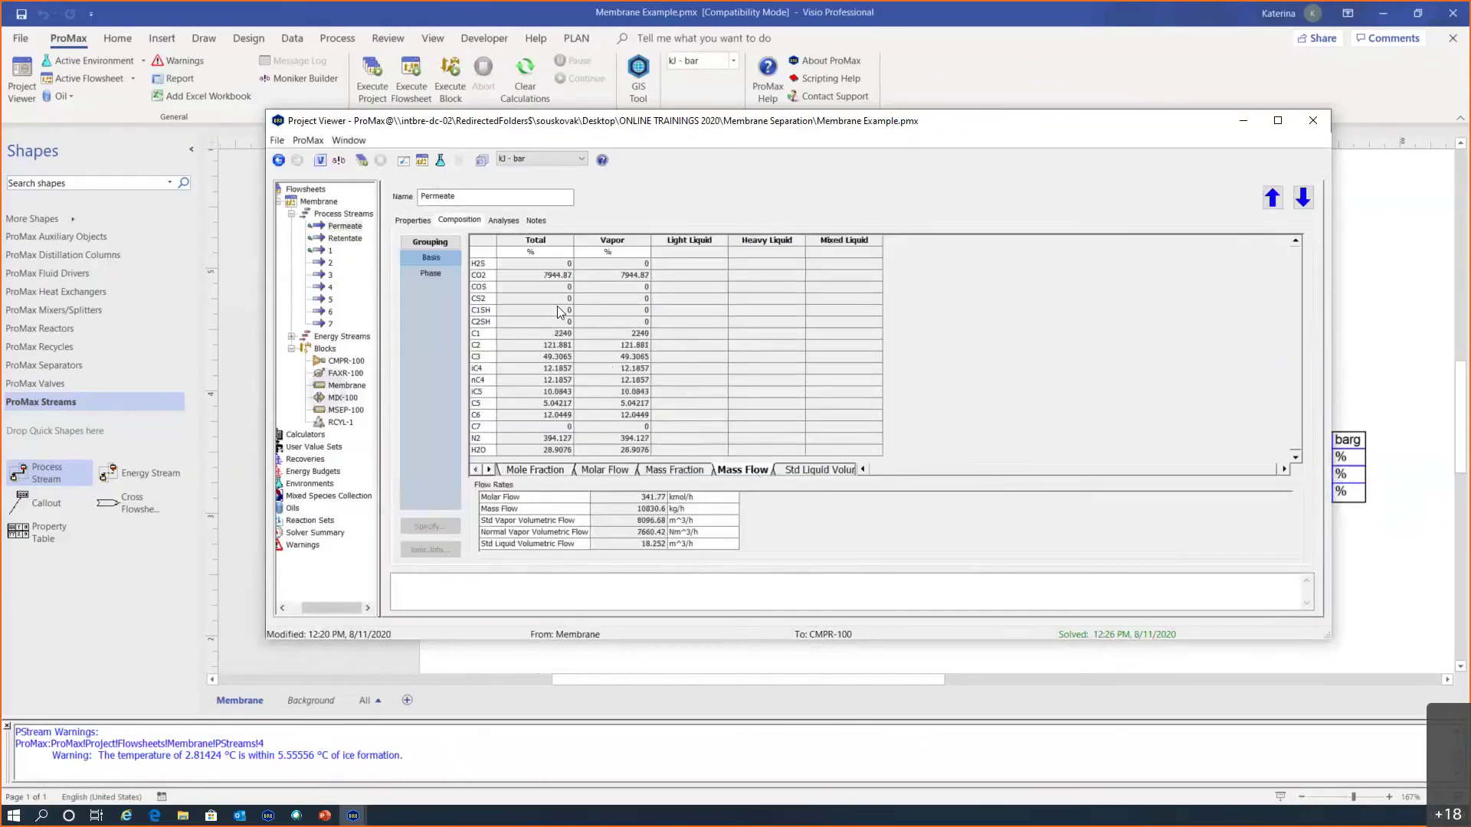
click(539, 370)
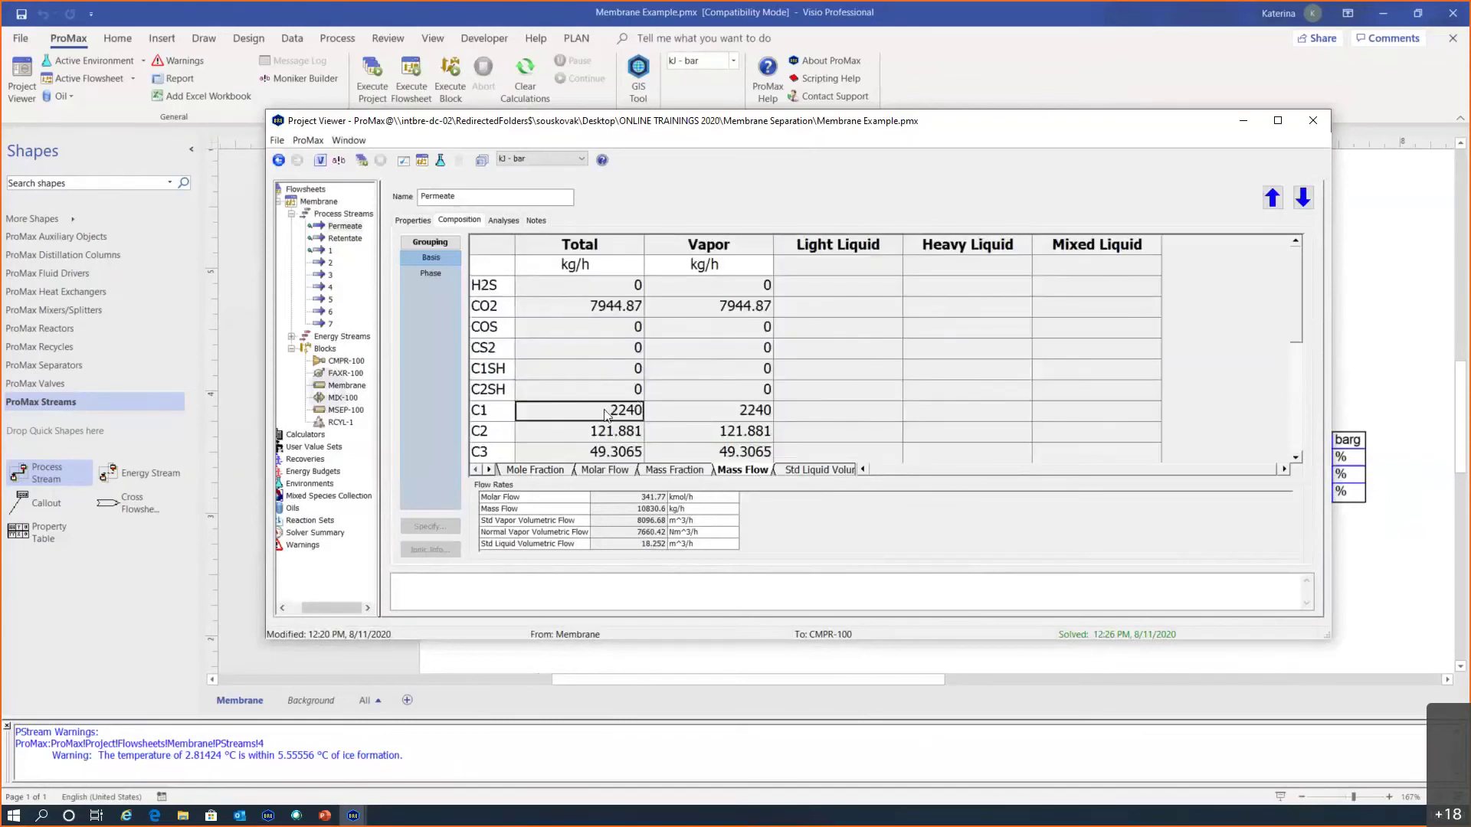
mouse_move(611, 424)
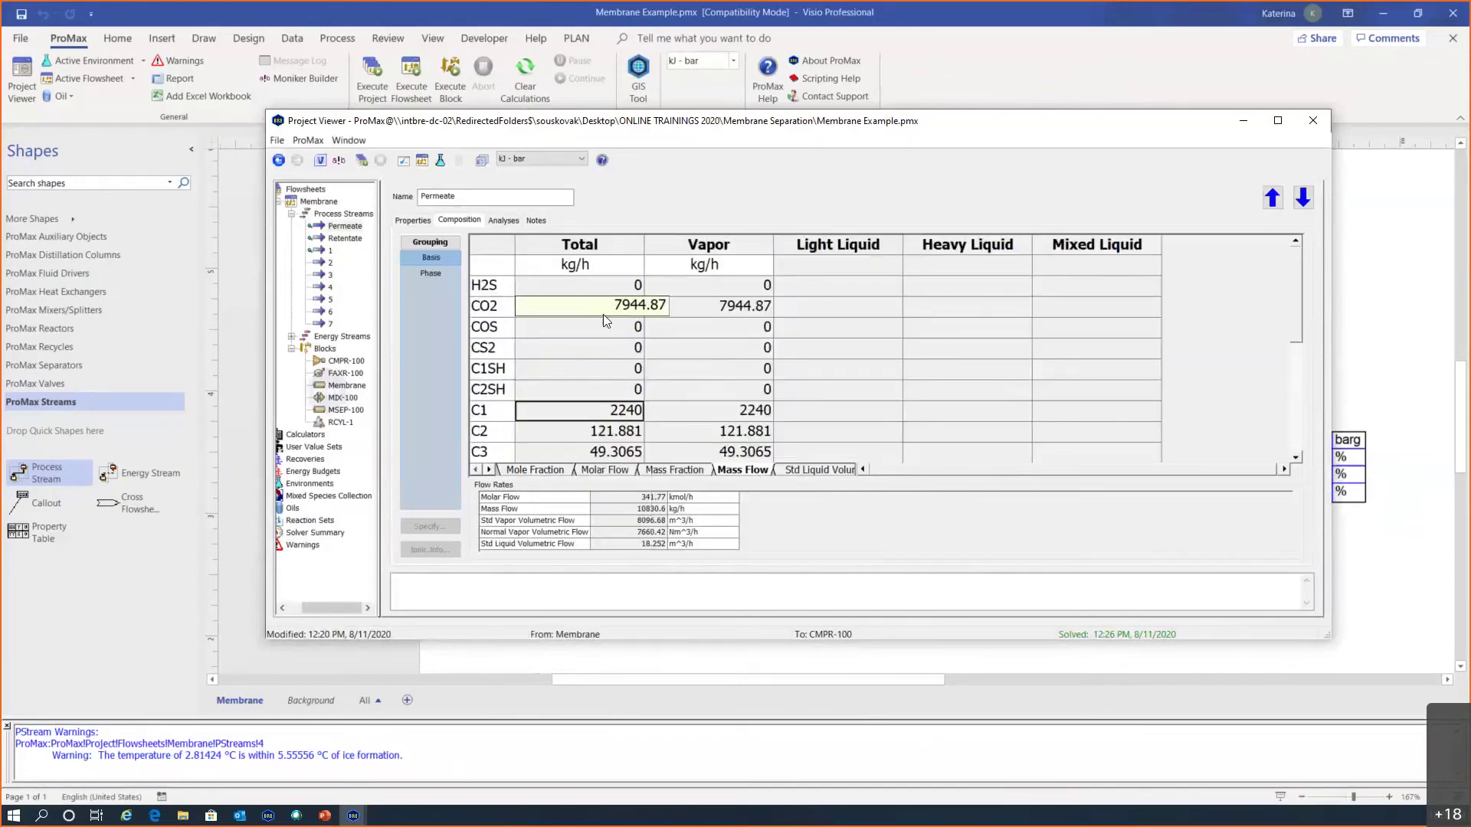
click(1312, 121)
Step: Examine the component mass flows of stream 4, the second-stage permeate, focusing on the C1 loss
scroll(863, 548, down, 1)
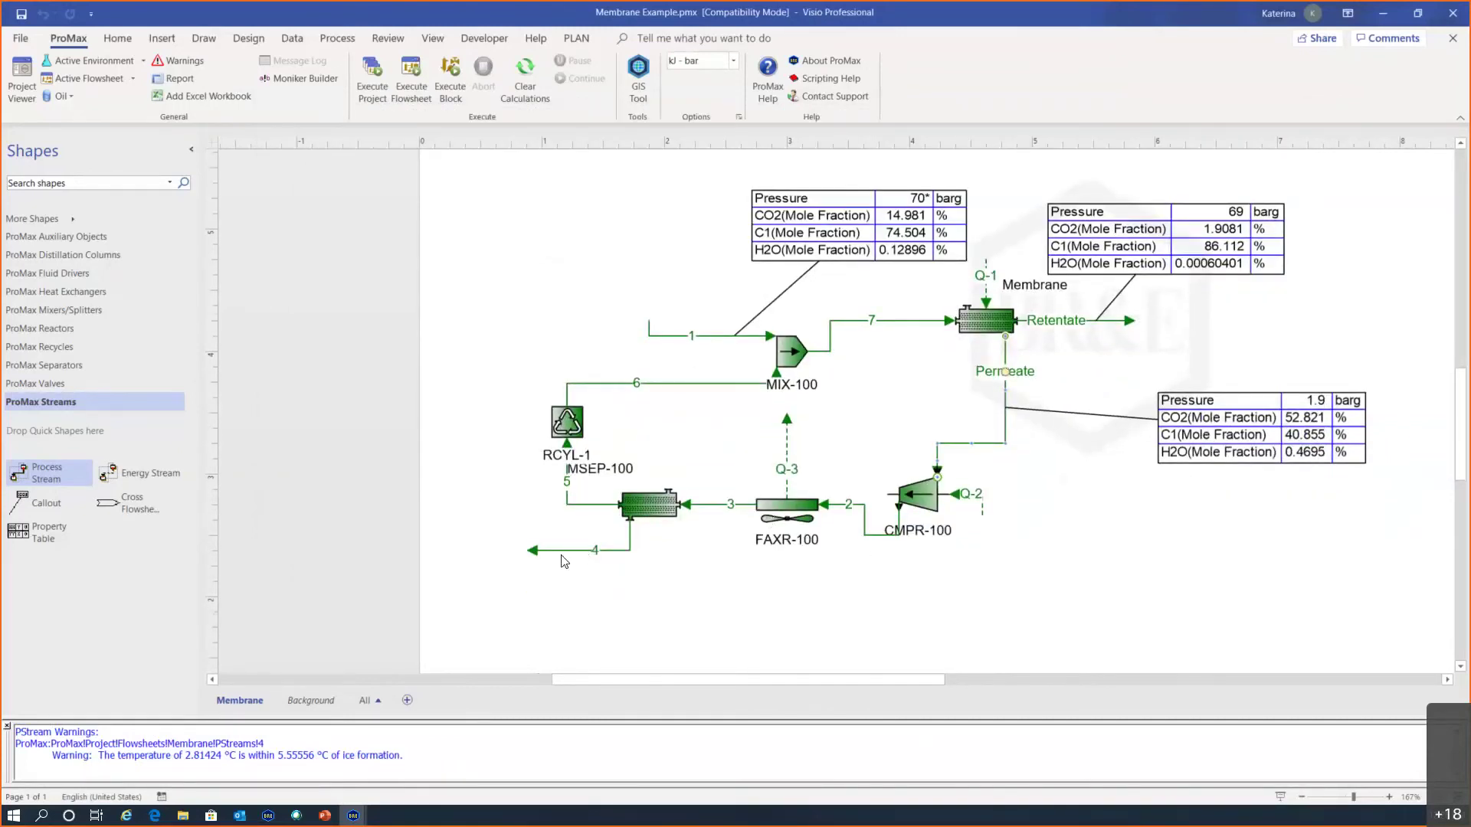
click(625, 545)
key(Escape)
double_click(576, 551)
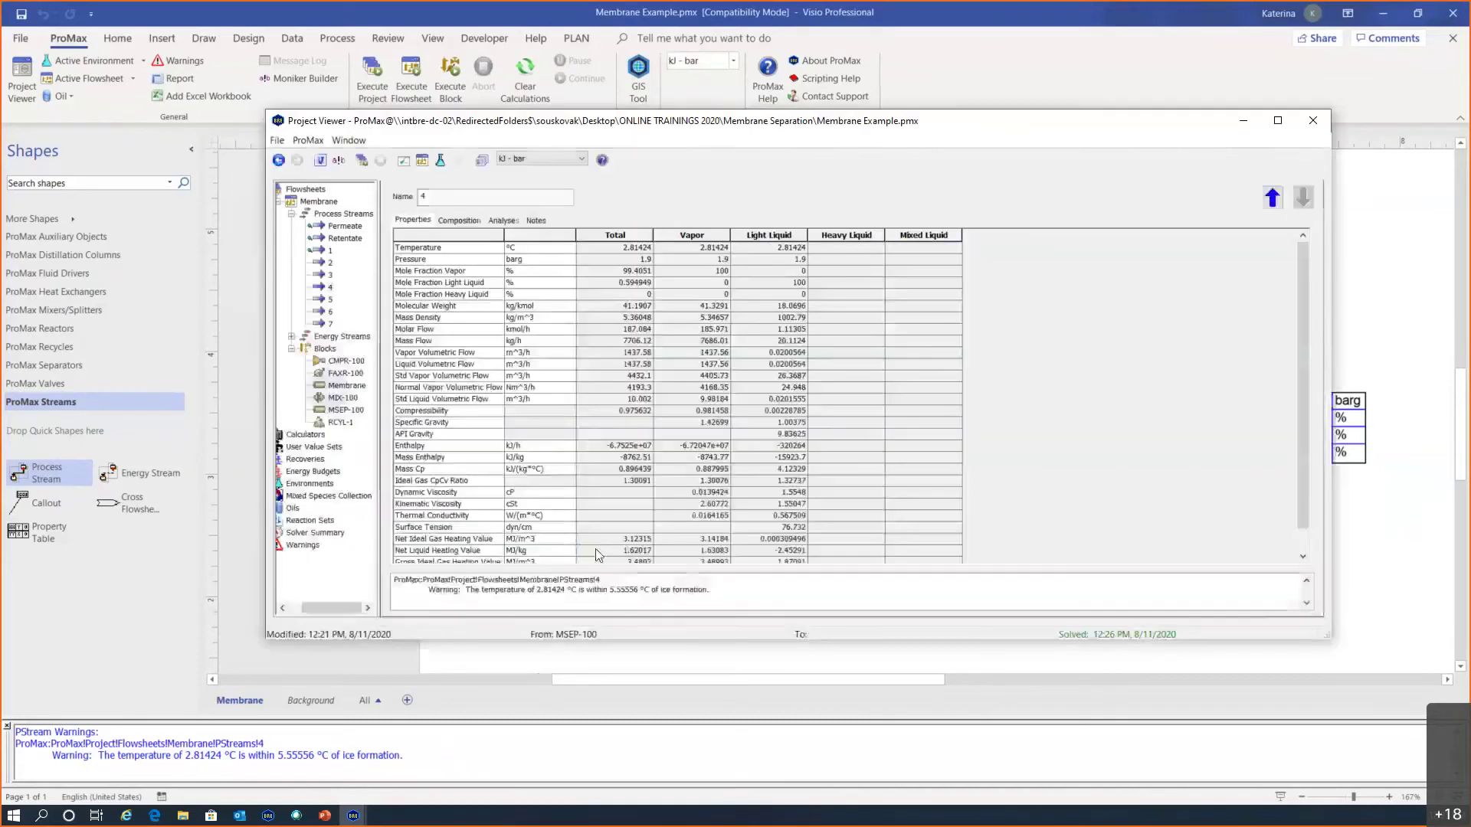
click(474, 221)
click(743, 471)
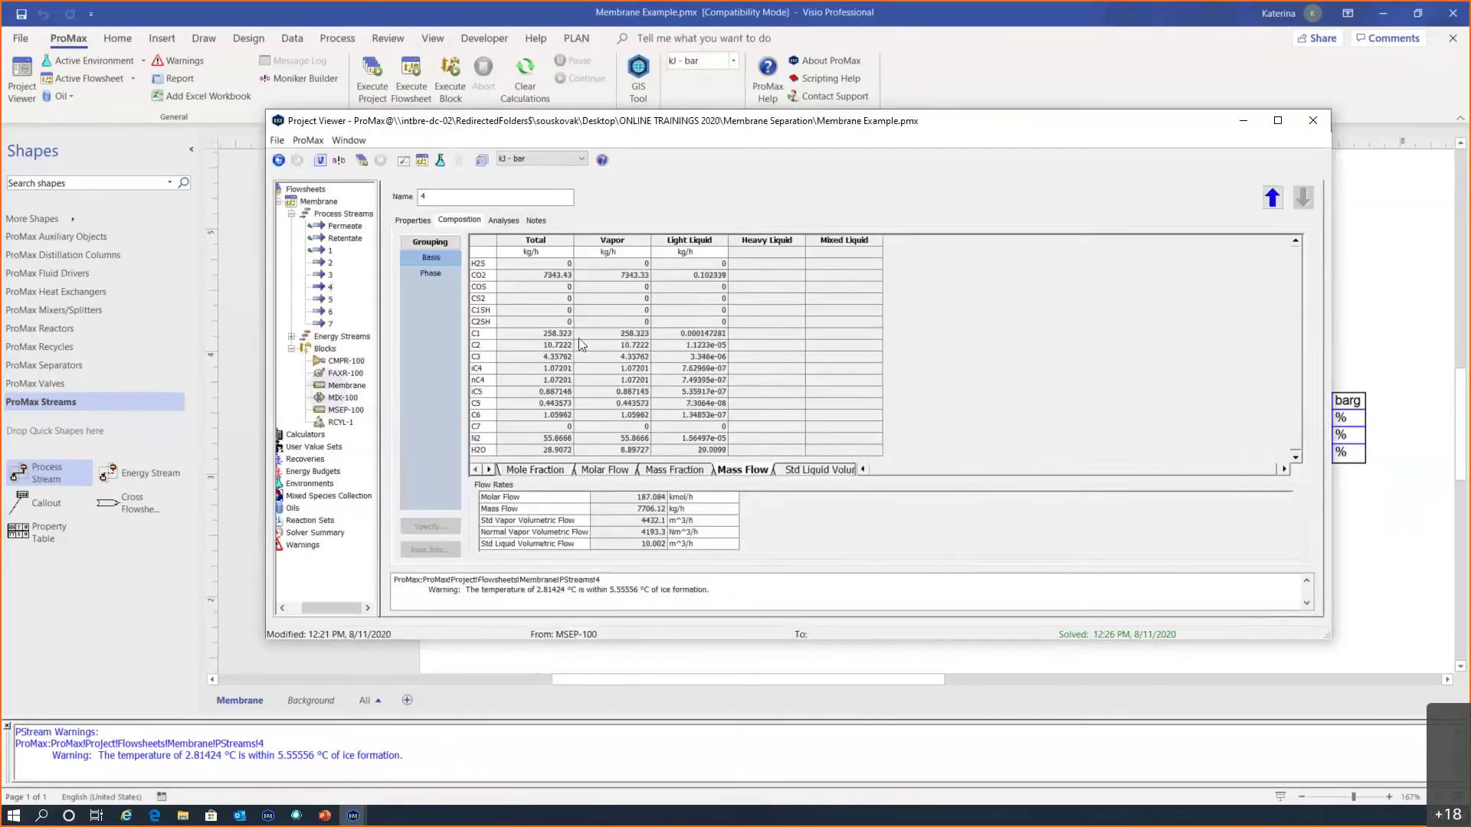
scroll(570, 344, up, 2)
click(565, 385)
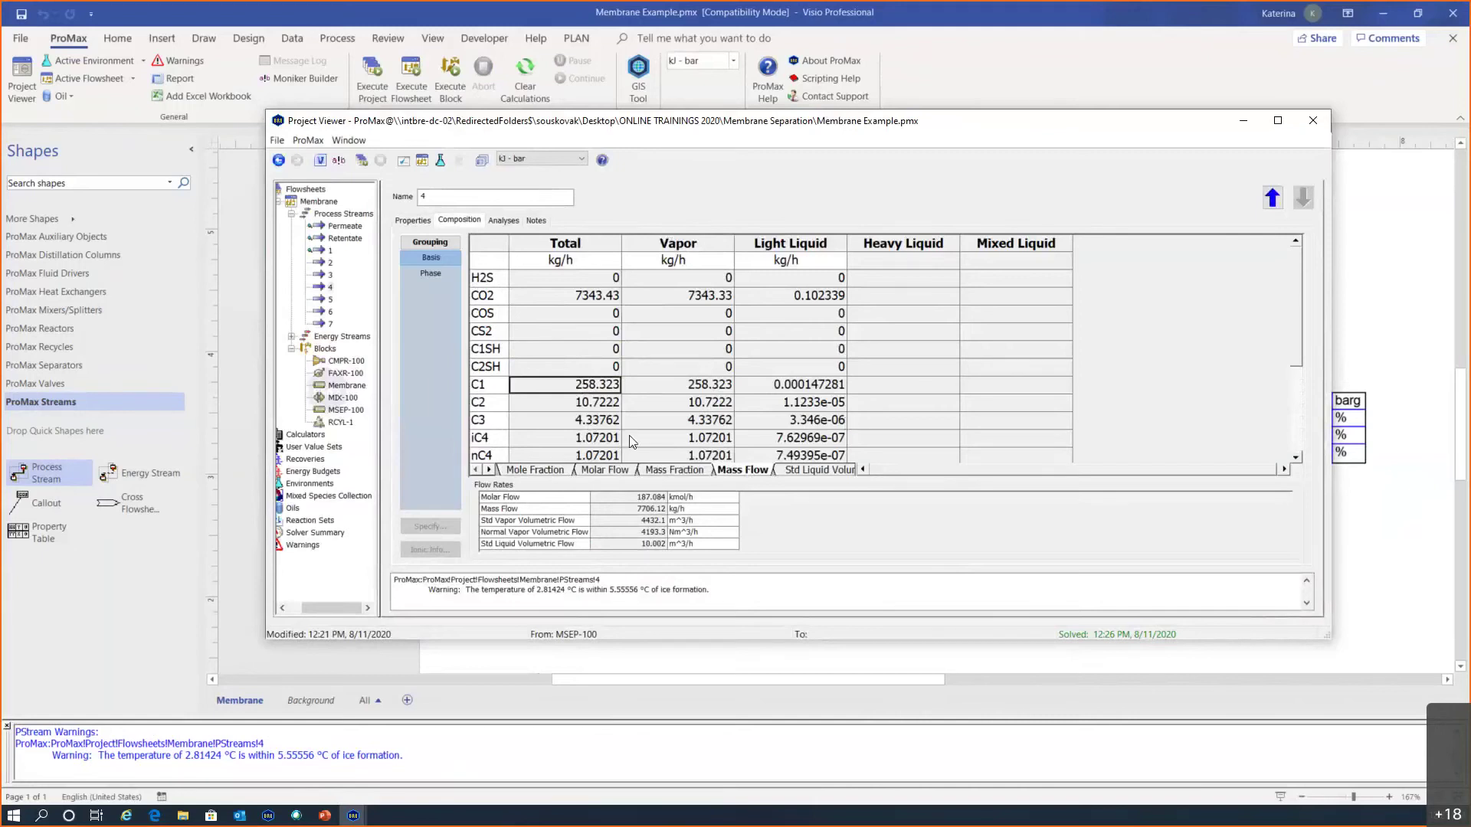
click(1312, 121)
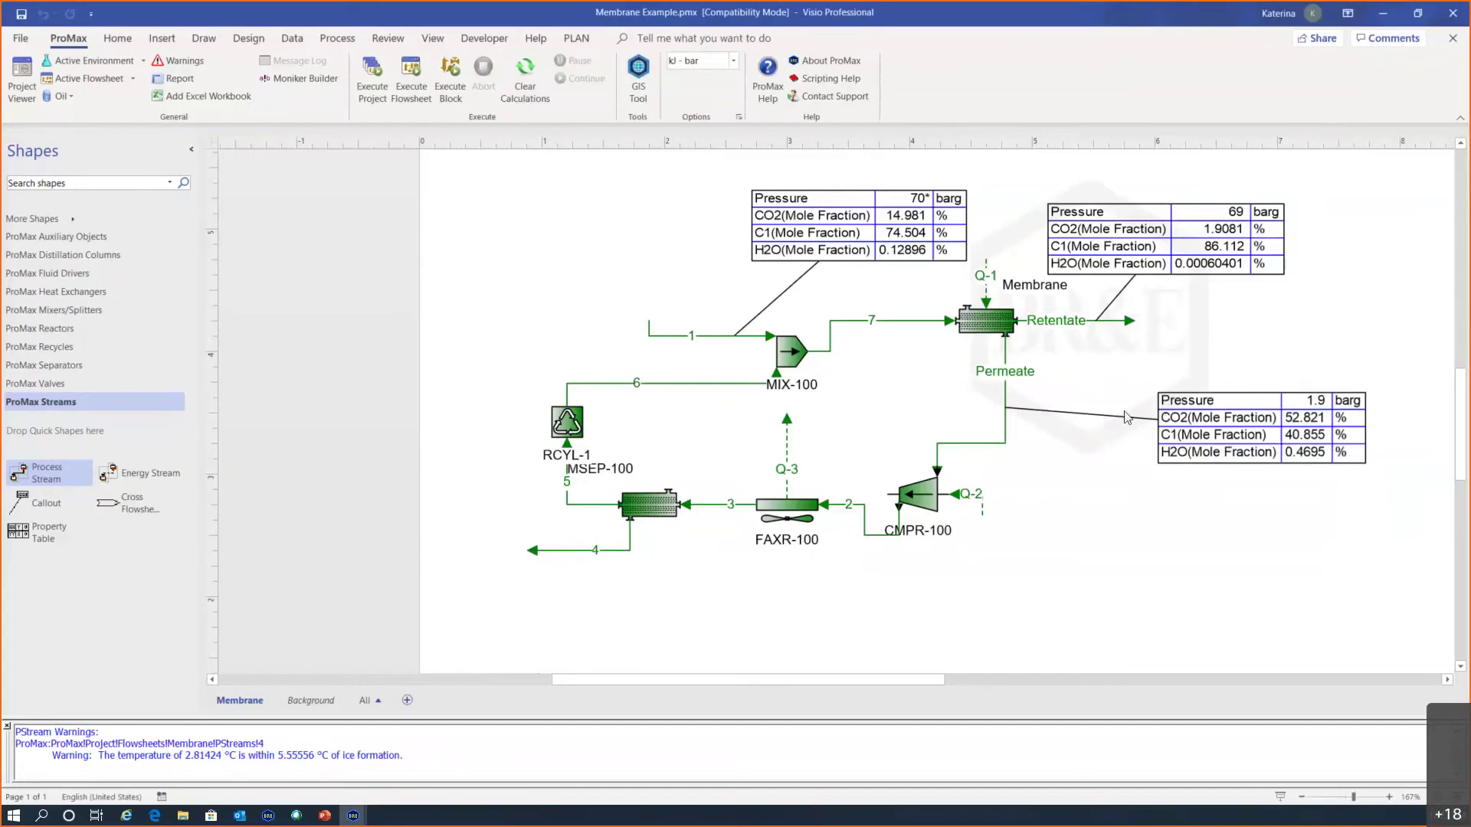
Step: Examine the mole fraction composition of stream 4, focusing on CO2 and C1
double_click(582, 551)
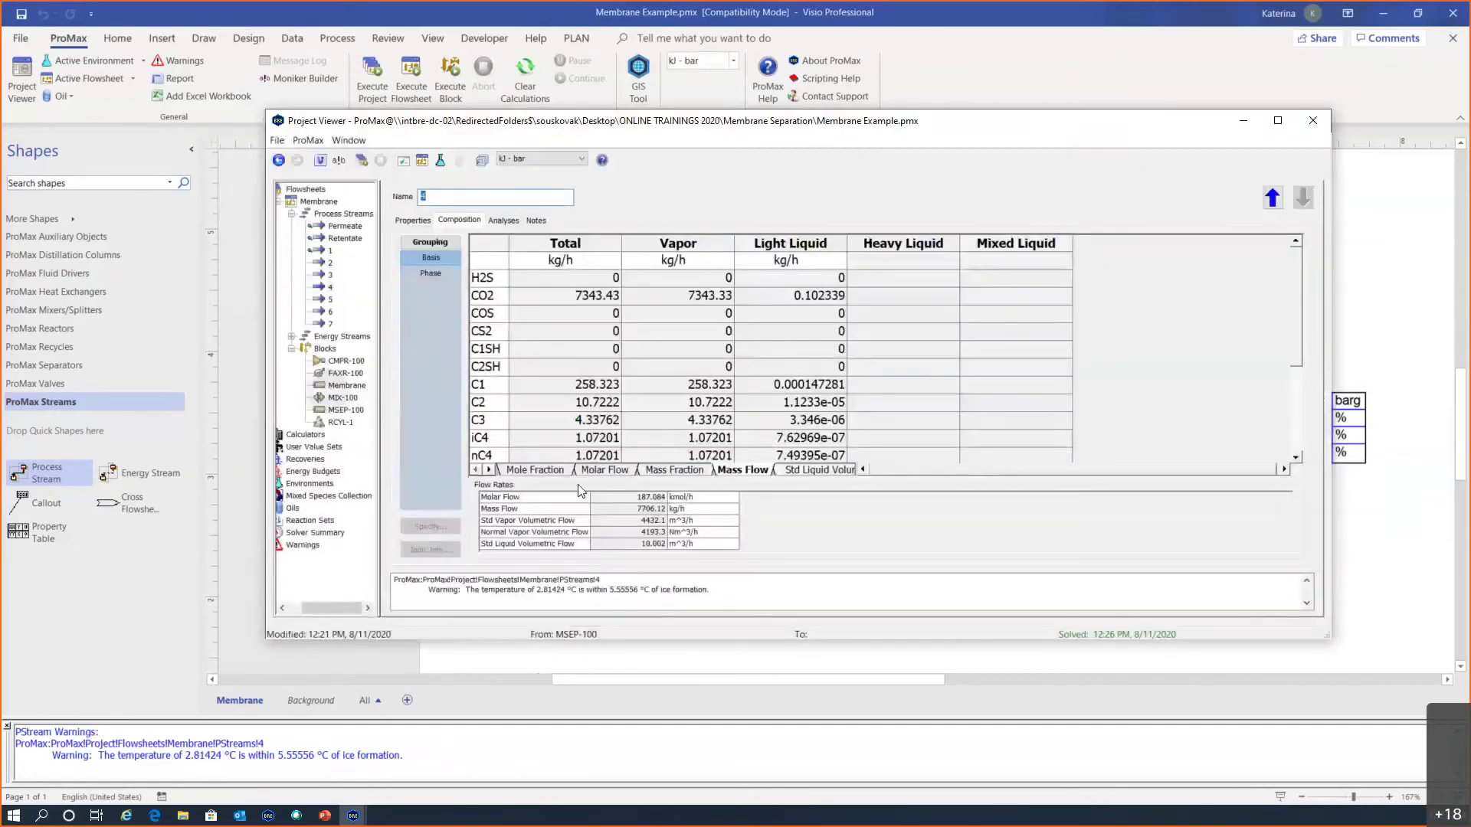
click(553, 470)
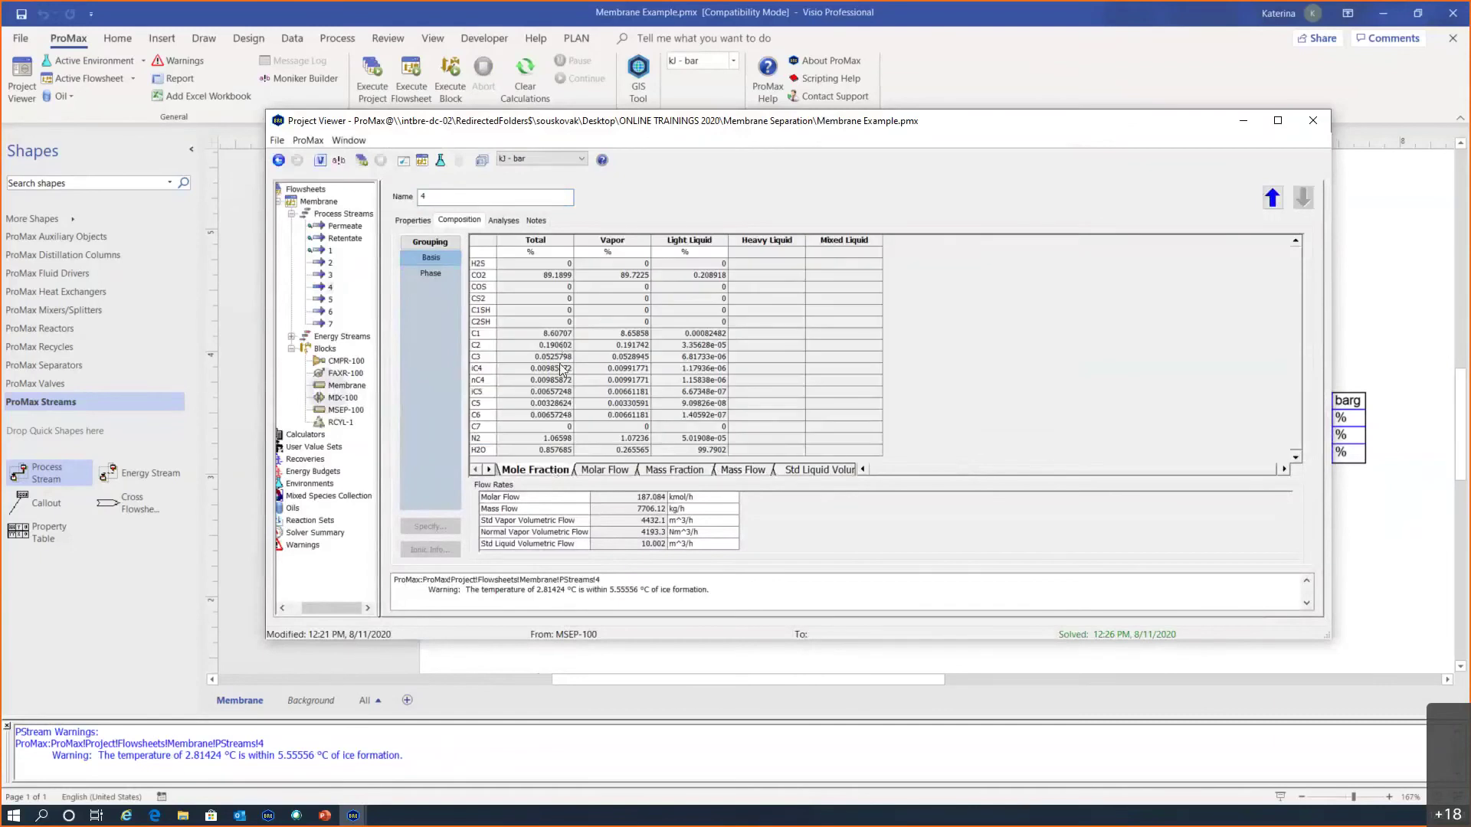
scroll(562, 370, up, 3)
click(602, 407)
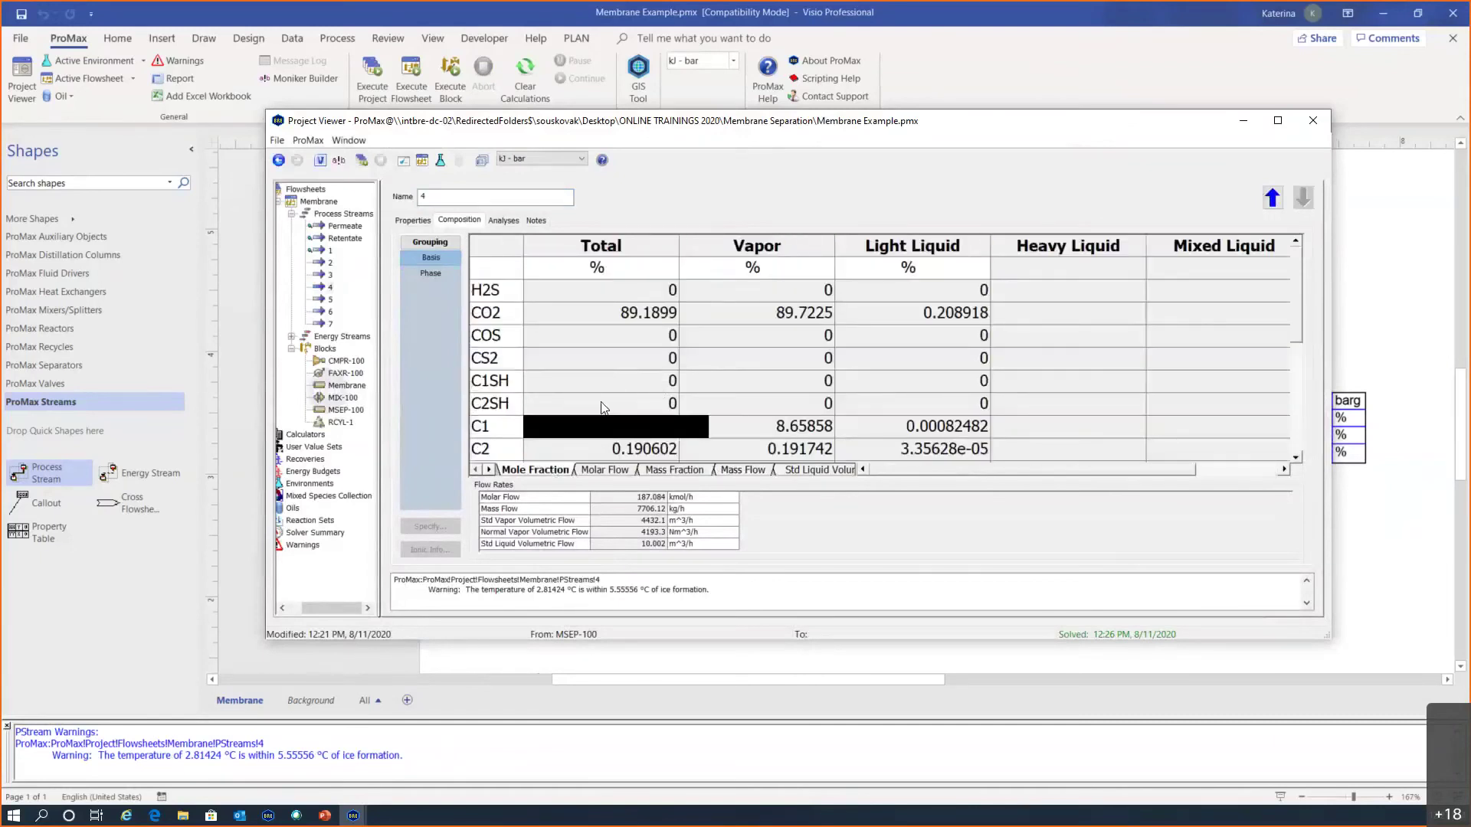
key(Escape)
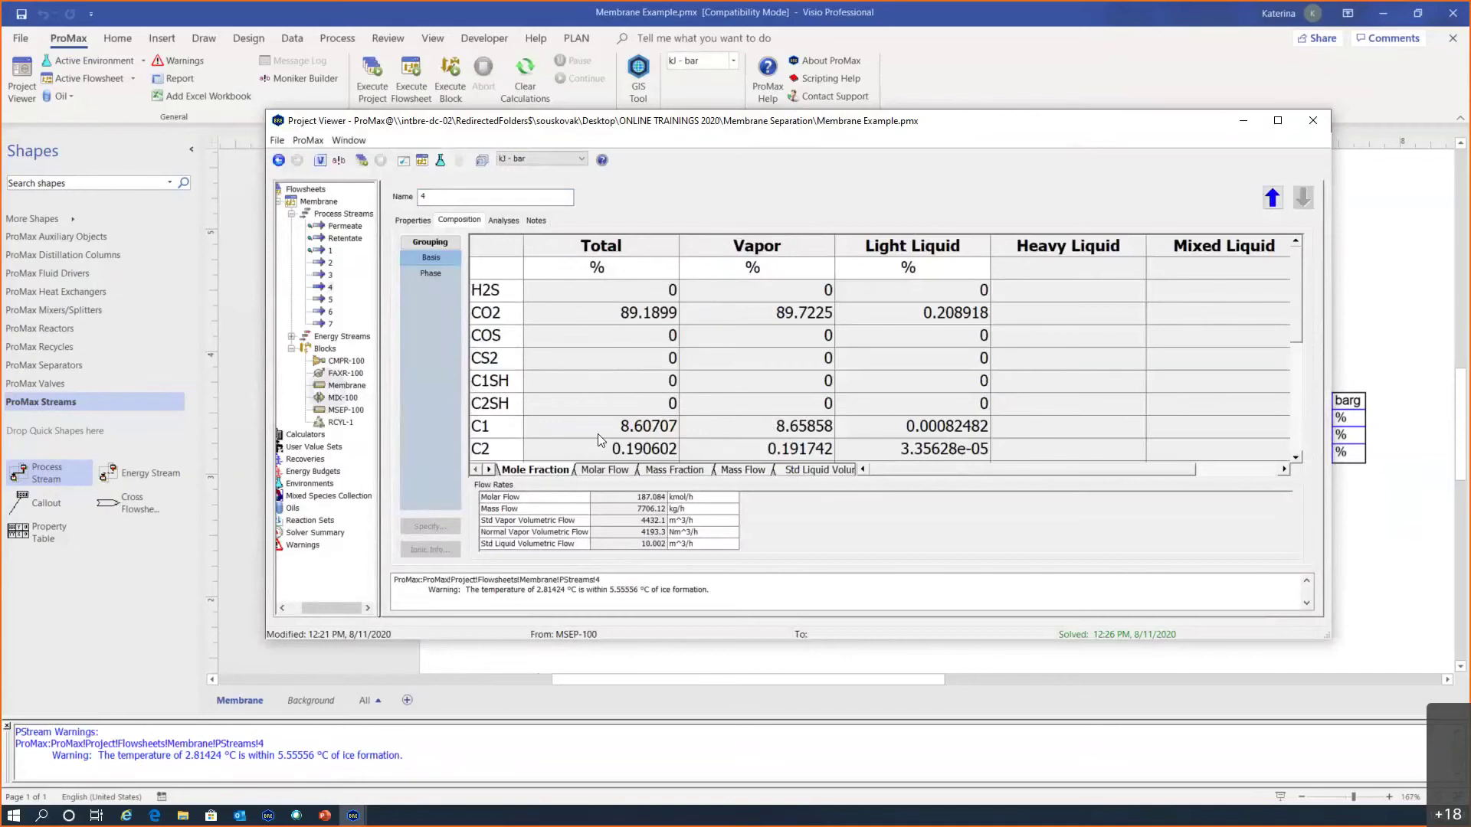
mouse_move(796, 346)
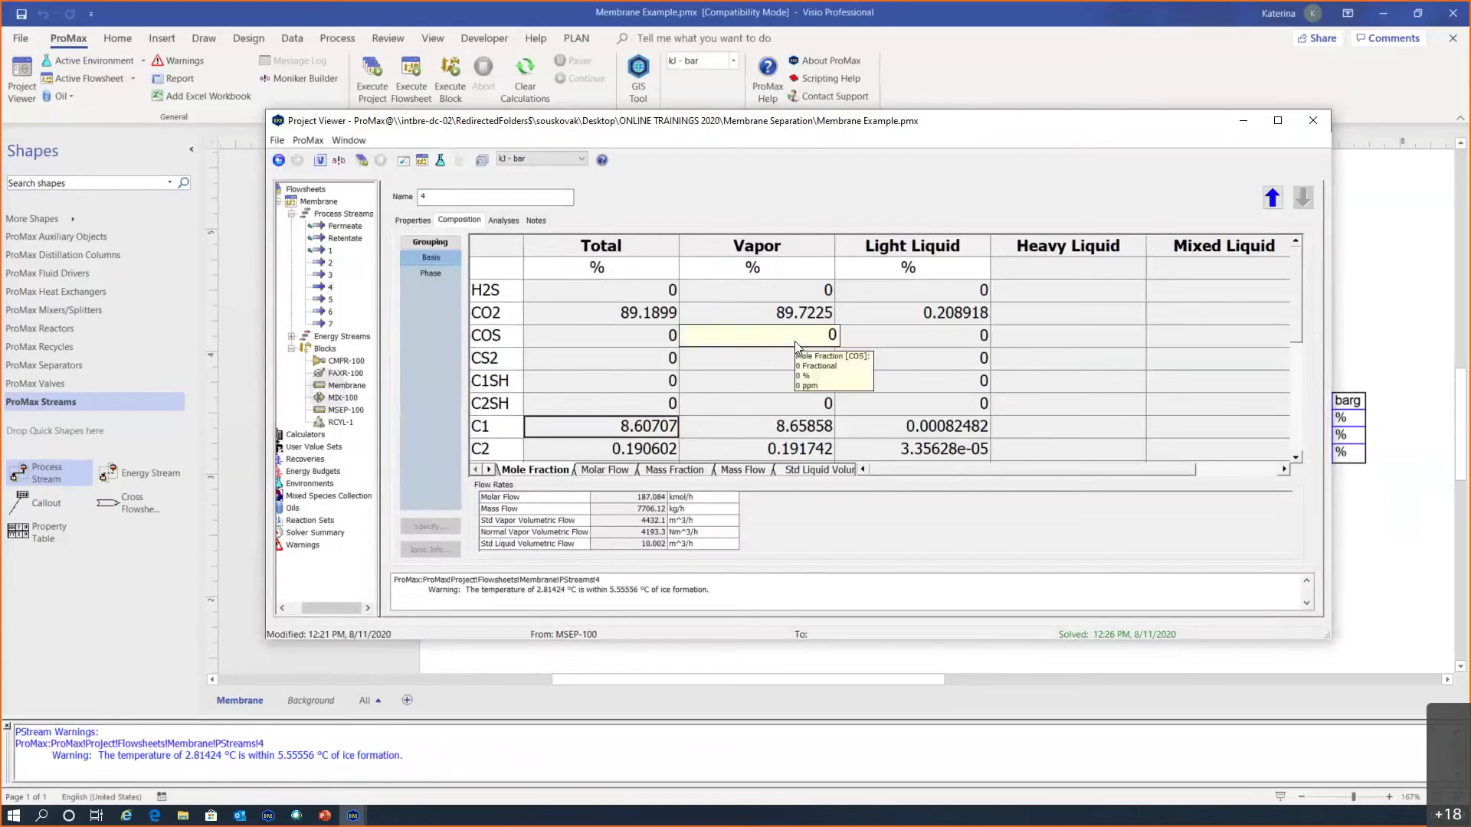
click(1312, 121)
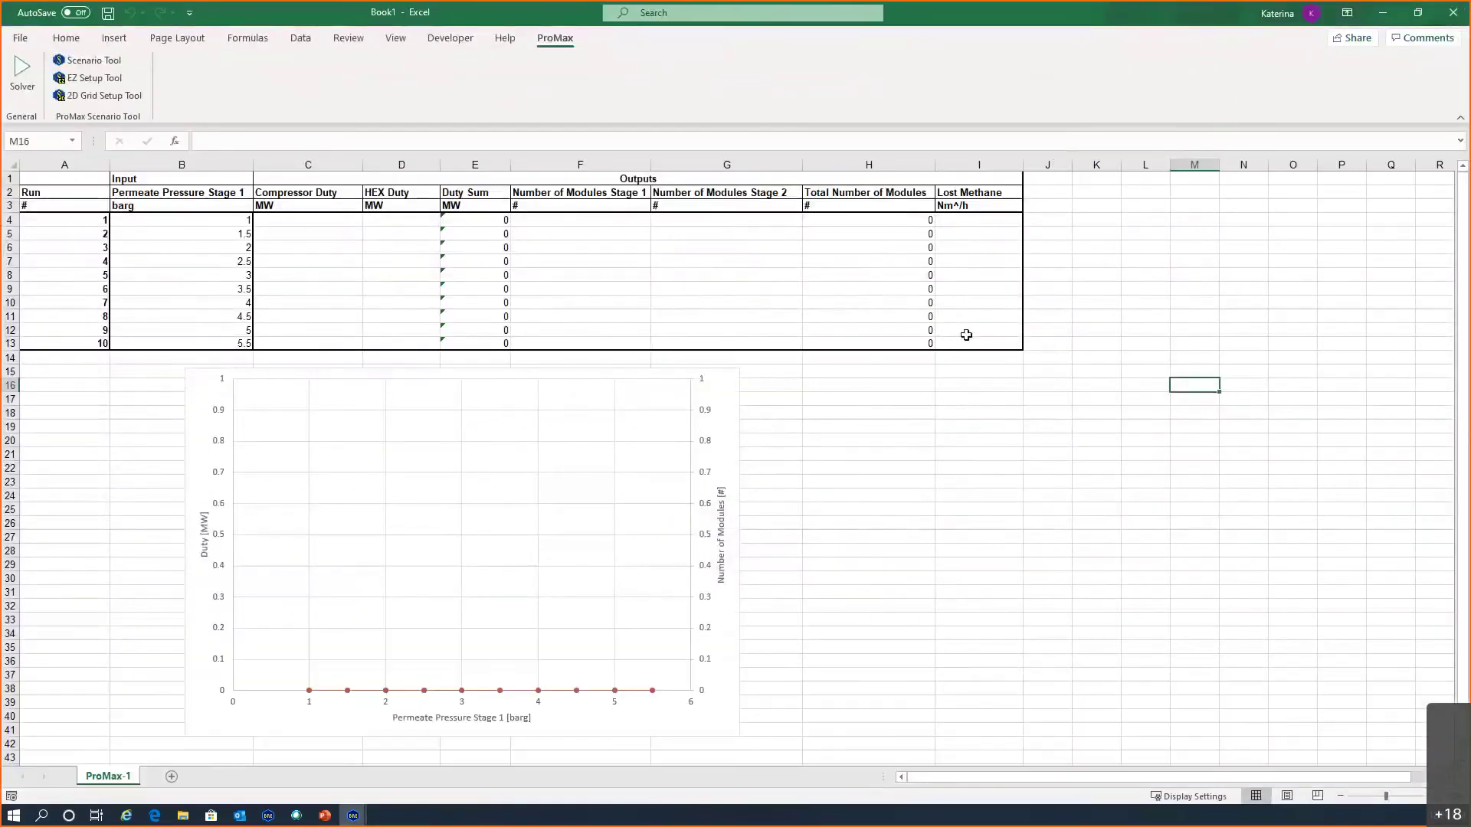
click(985, 446)
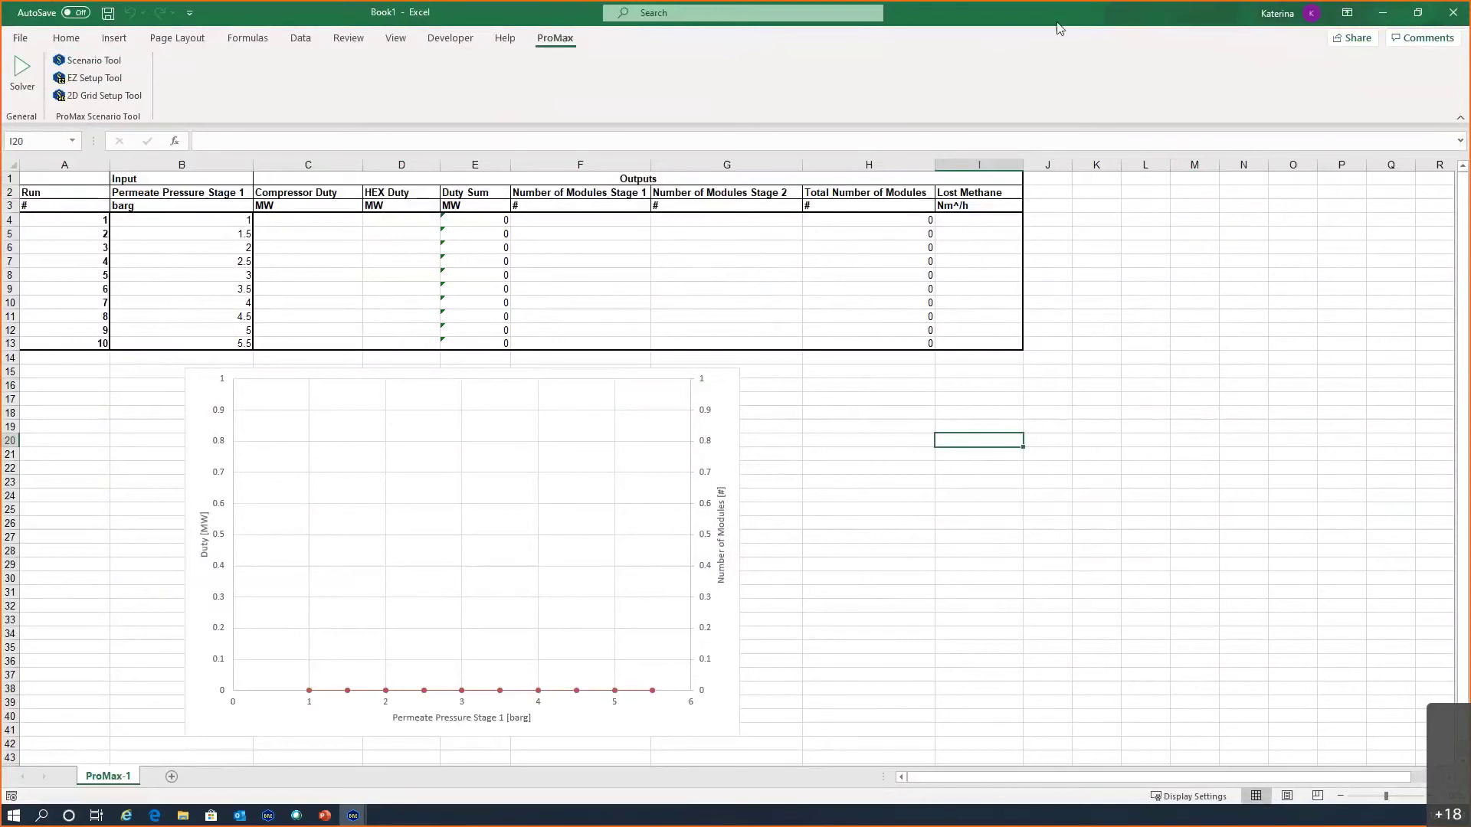
key(super+Down)
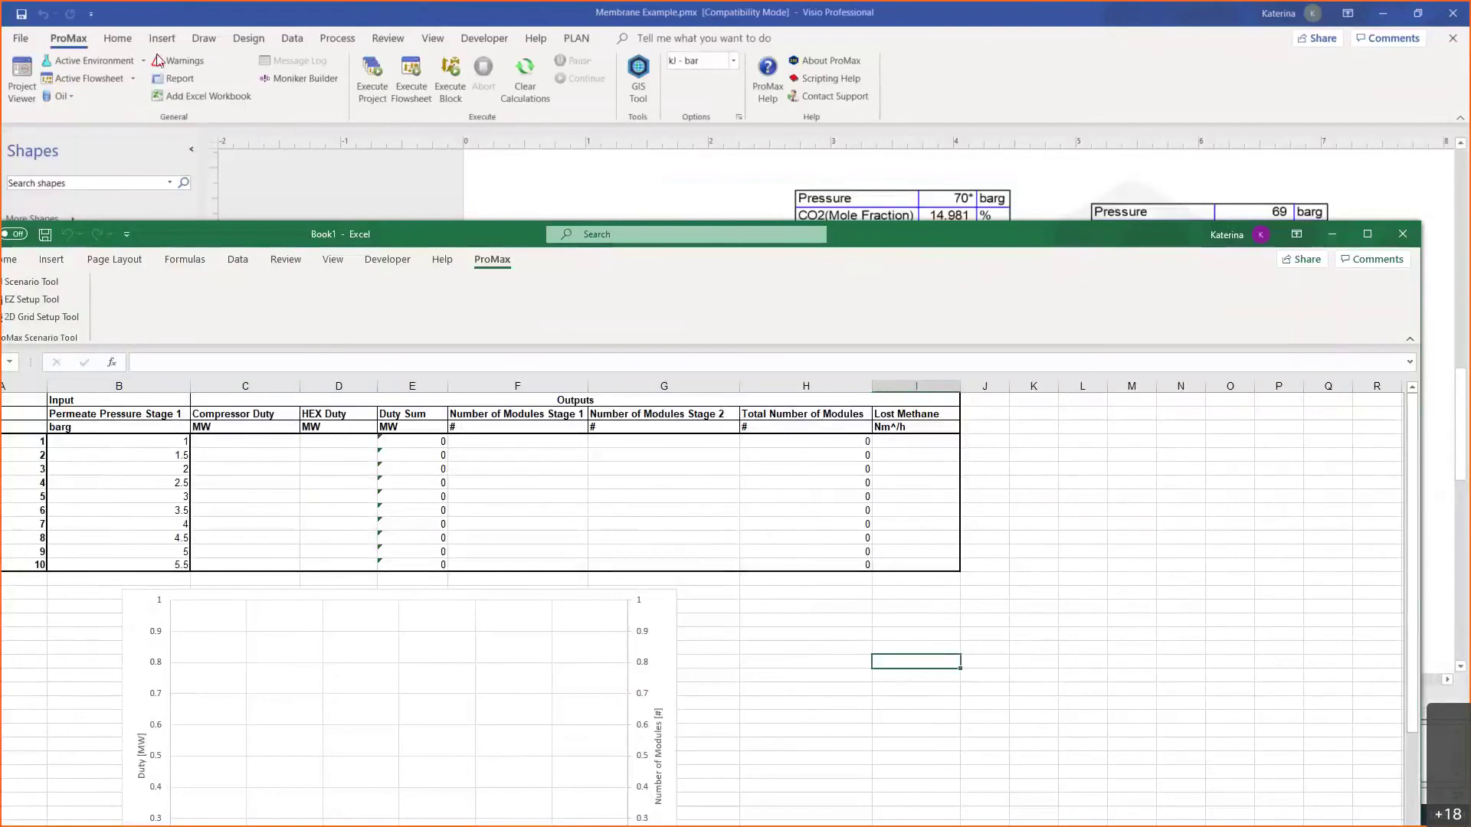
click(1367, 234)
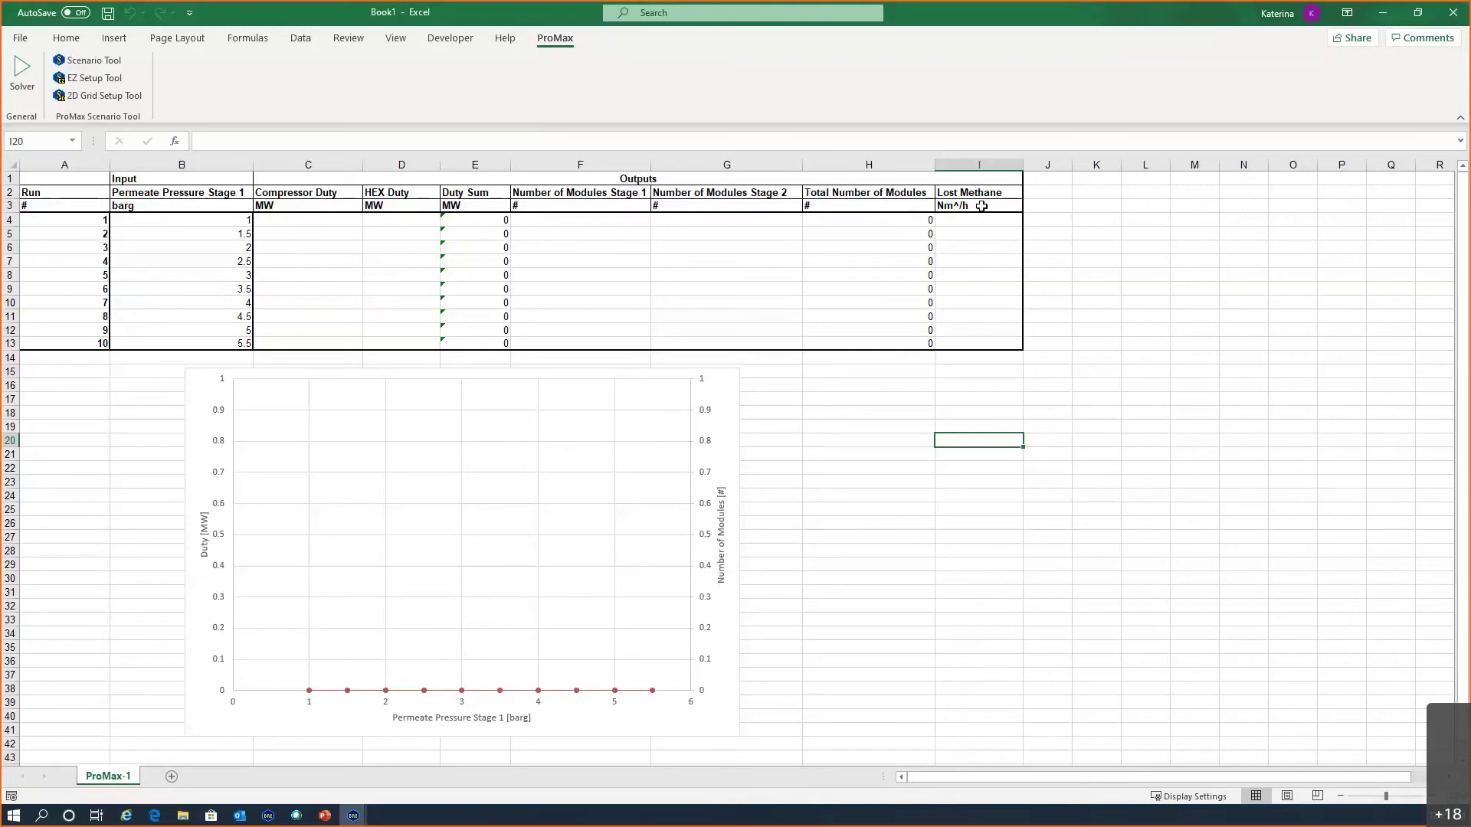
click(1096, 275)
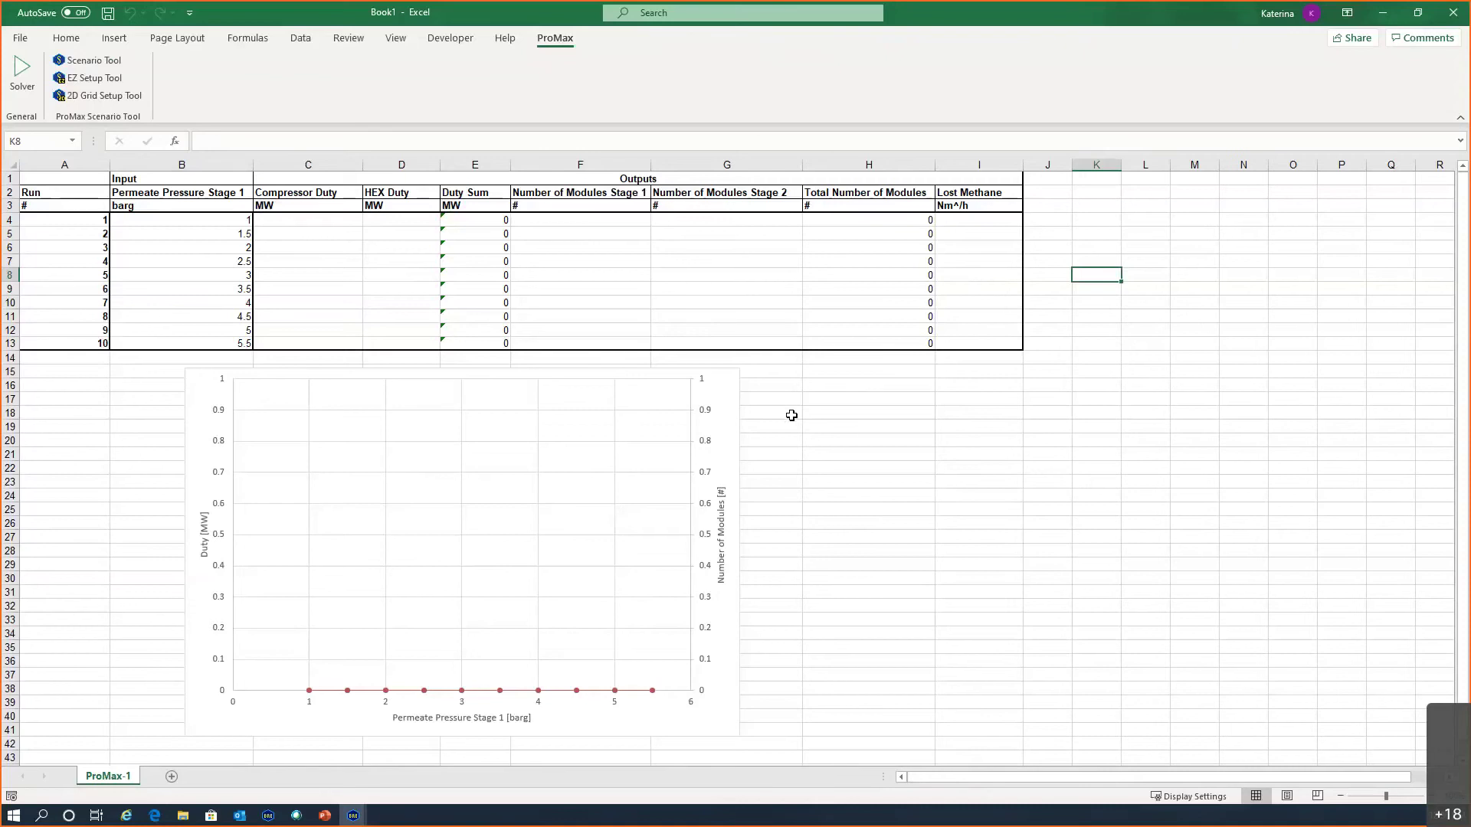
Step: Open the ProMax Scenario Tool in the Excel workbook and name the scenario "Permerate Pressure Study"
click(105, 61)
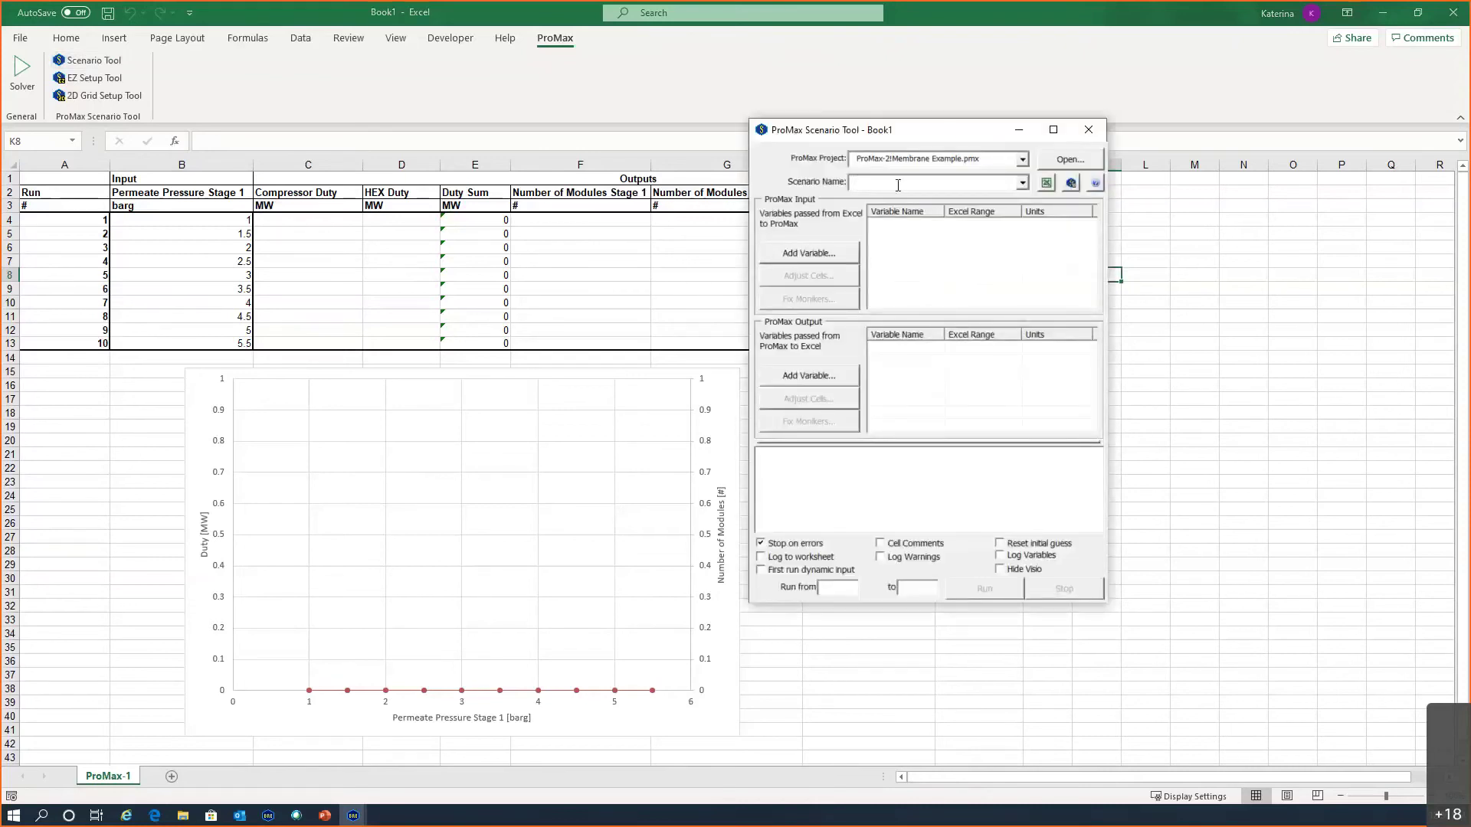
text(Permeate P)
text(sure Study)
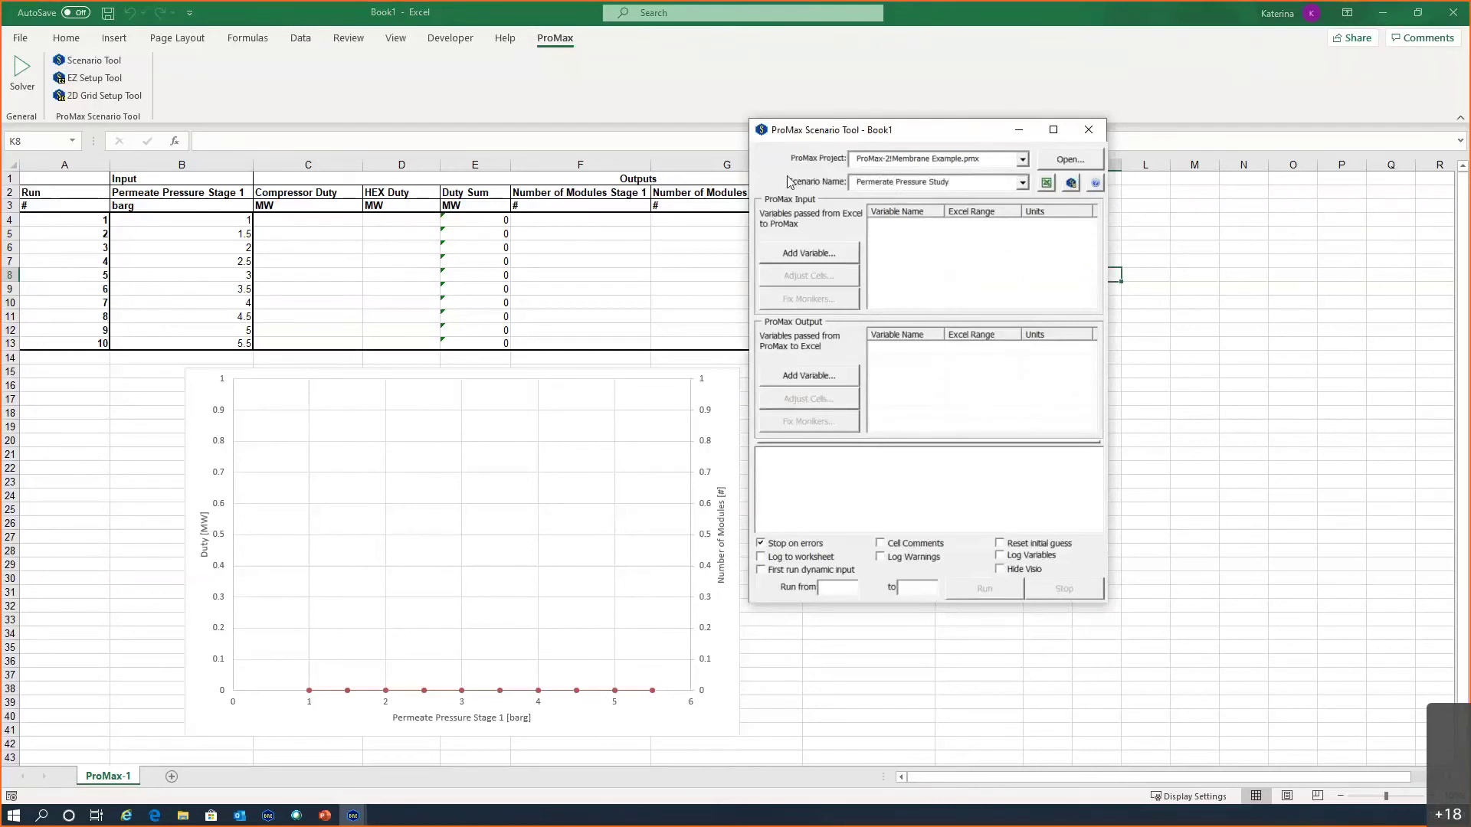
Step: Add a scenario input variable named "Permeate Pressure" and open the selection of its ProMax object
click(829, 251)
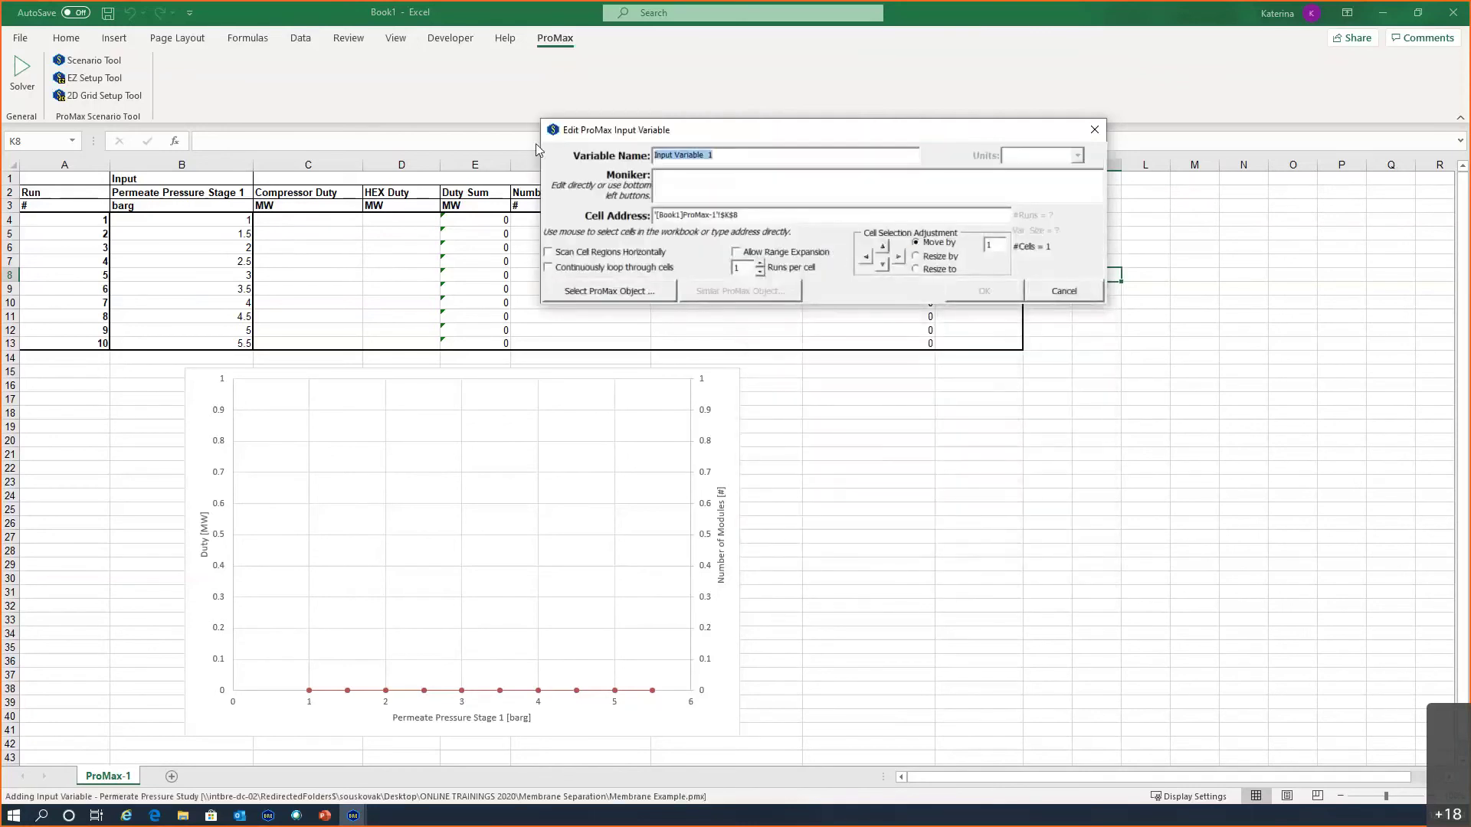
text(Permeate Pressure)
click(697, 192)
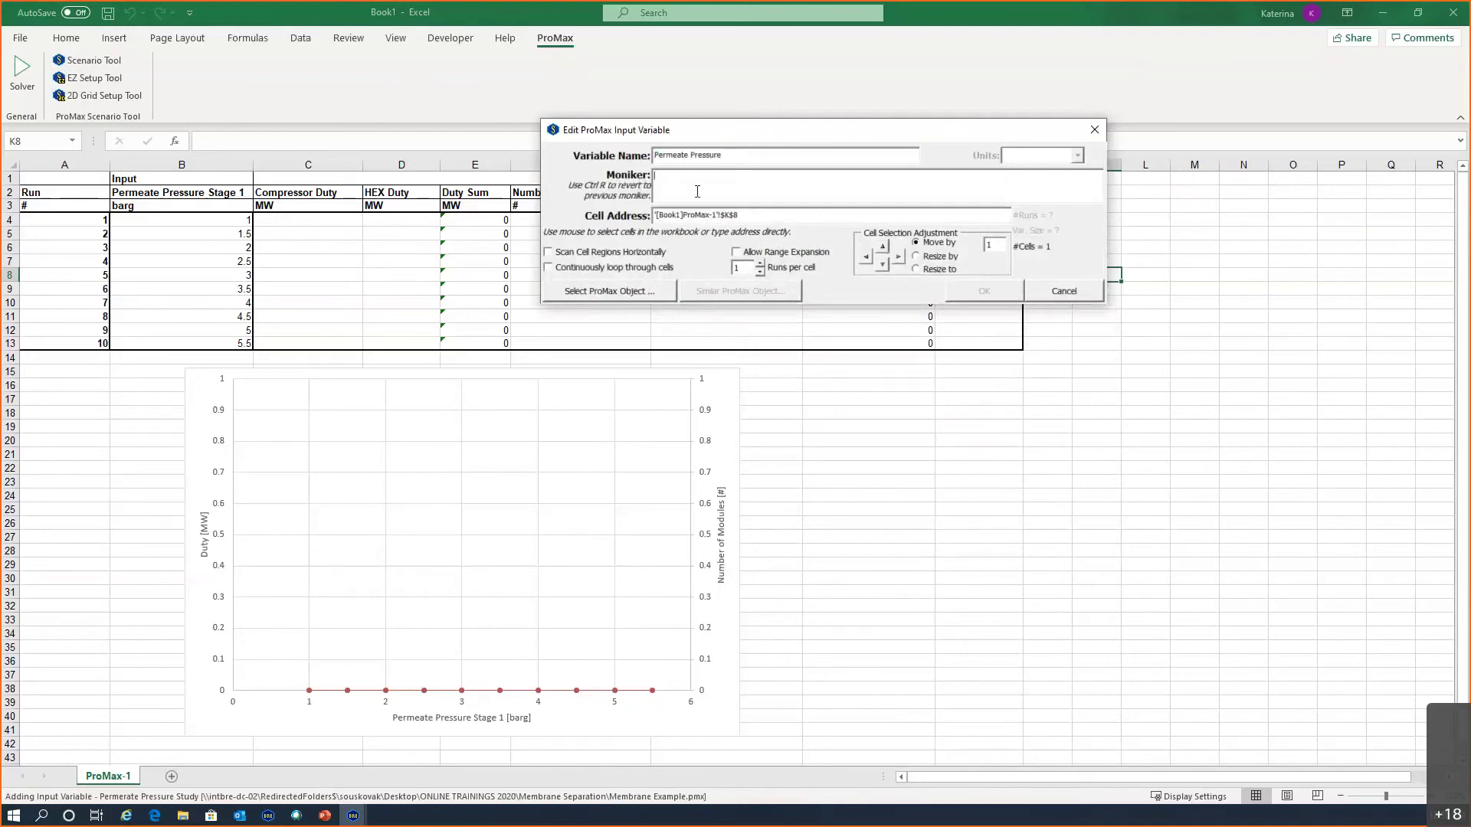
click(592, 292)
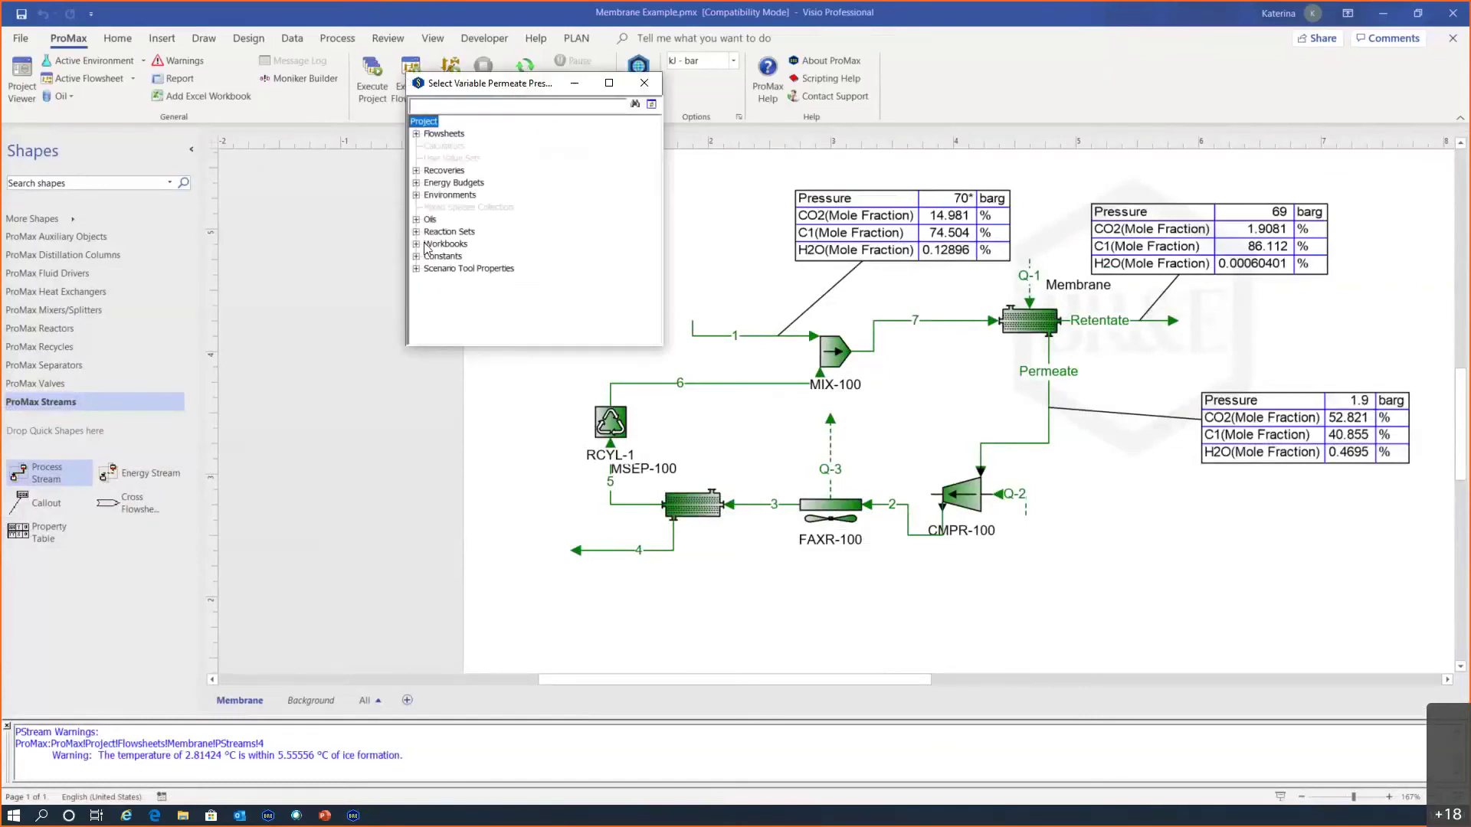
Step: Try to link the input variable to the total-phase Pressure of the Permeate stream
click(1049, 357)
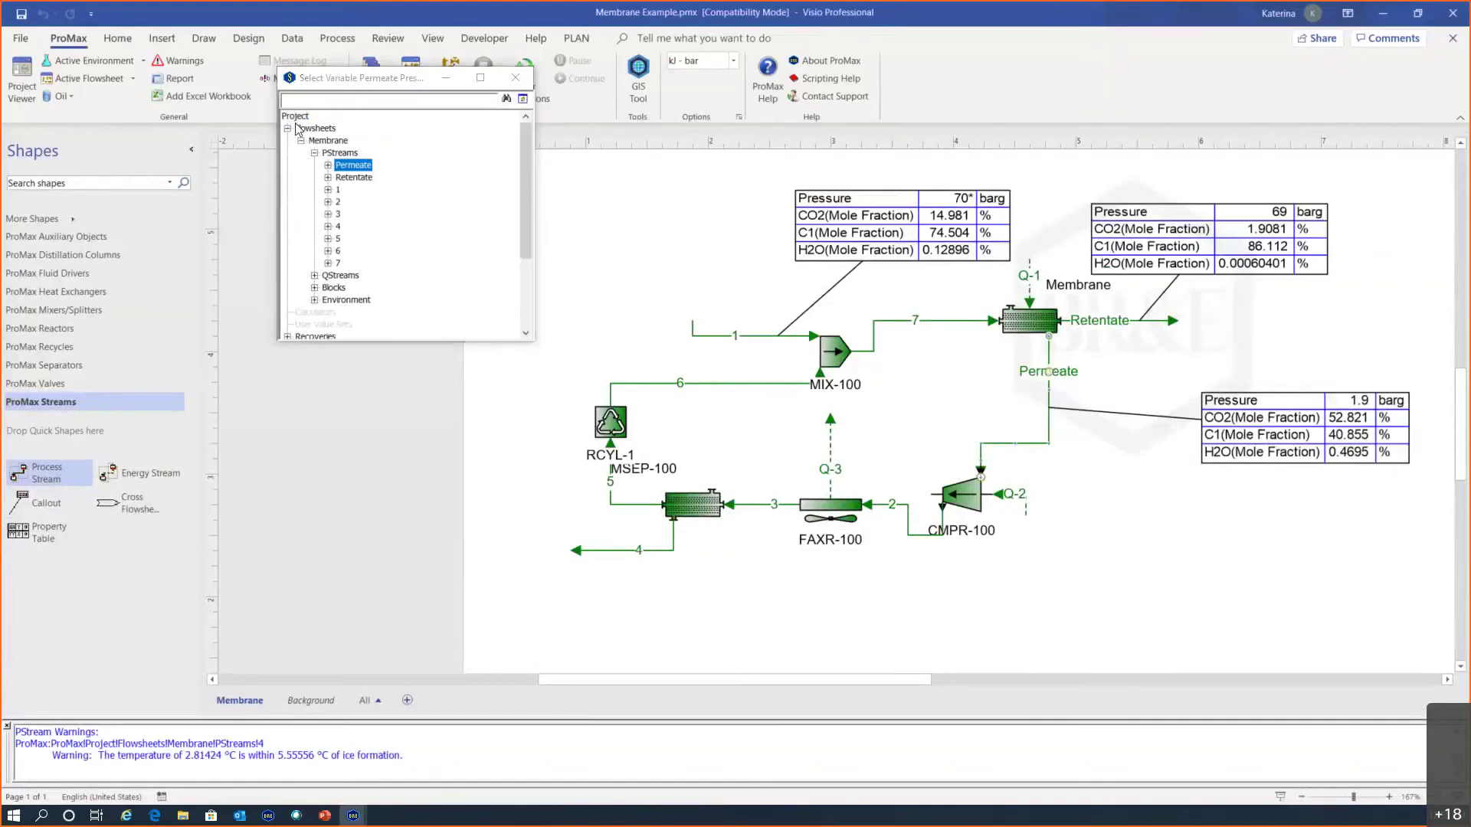
click(328, 166)
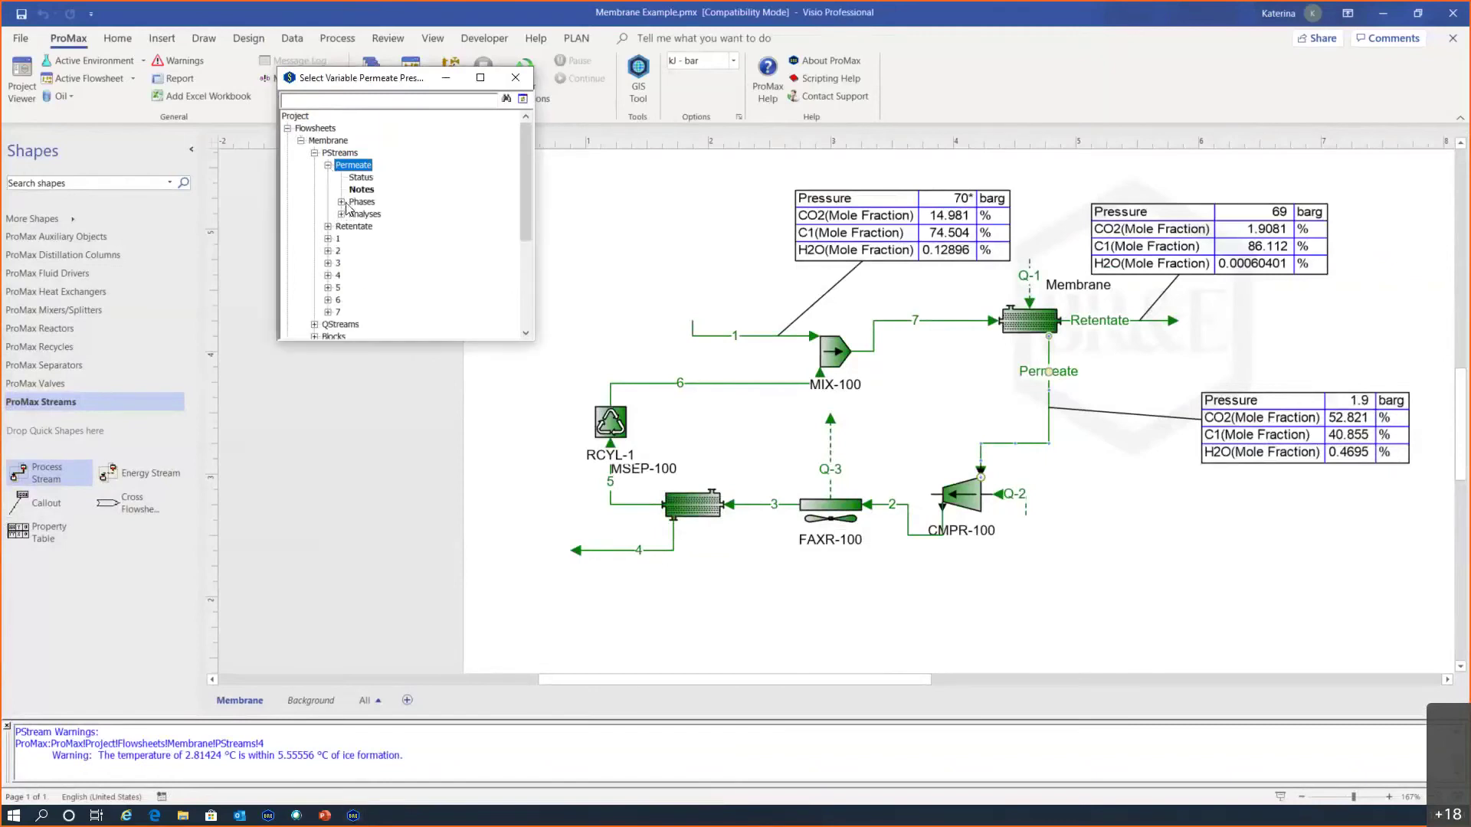
click(341, 202)
click(355, 215)
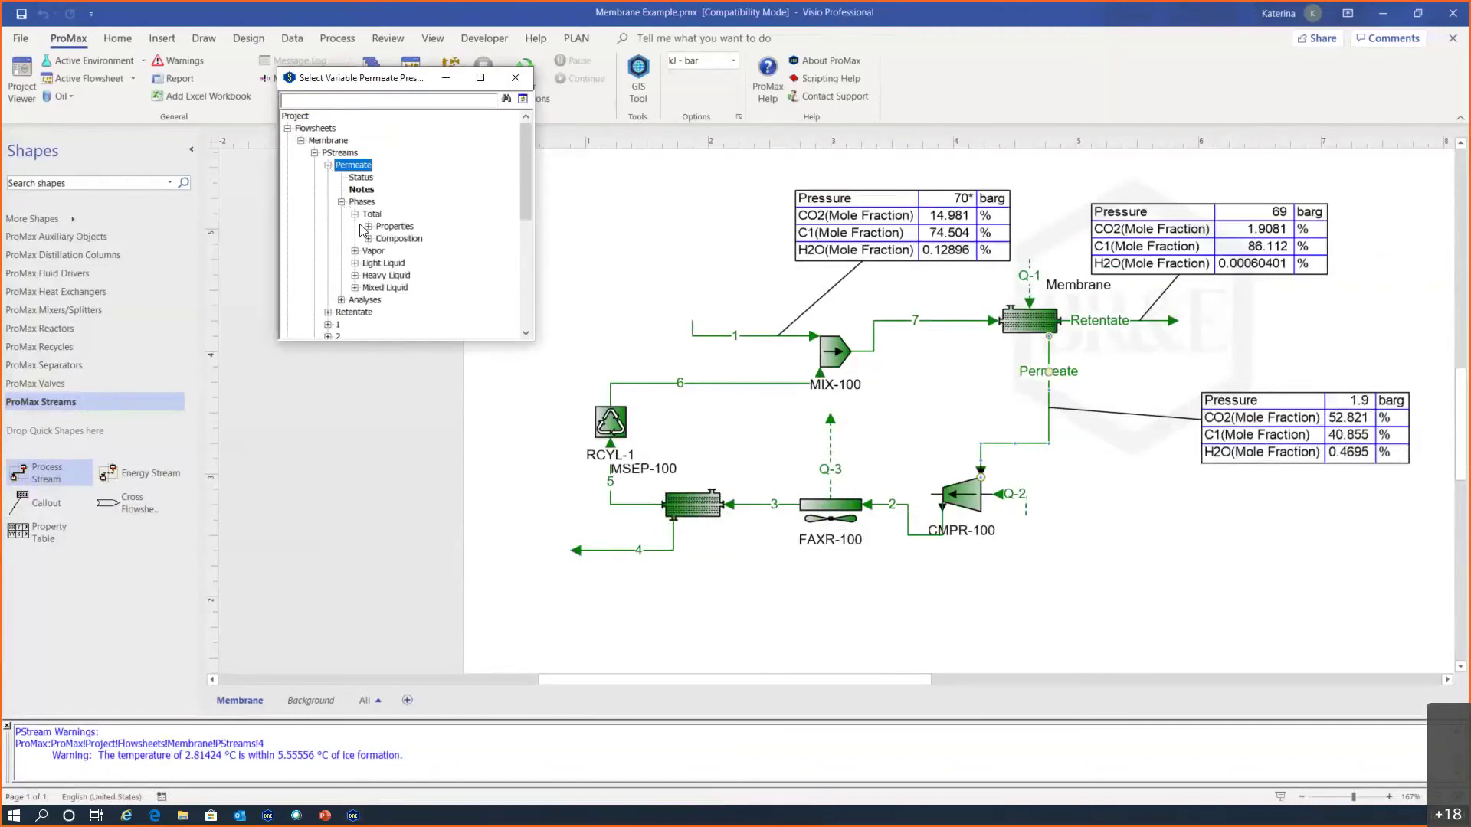
click(368, 227)
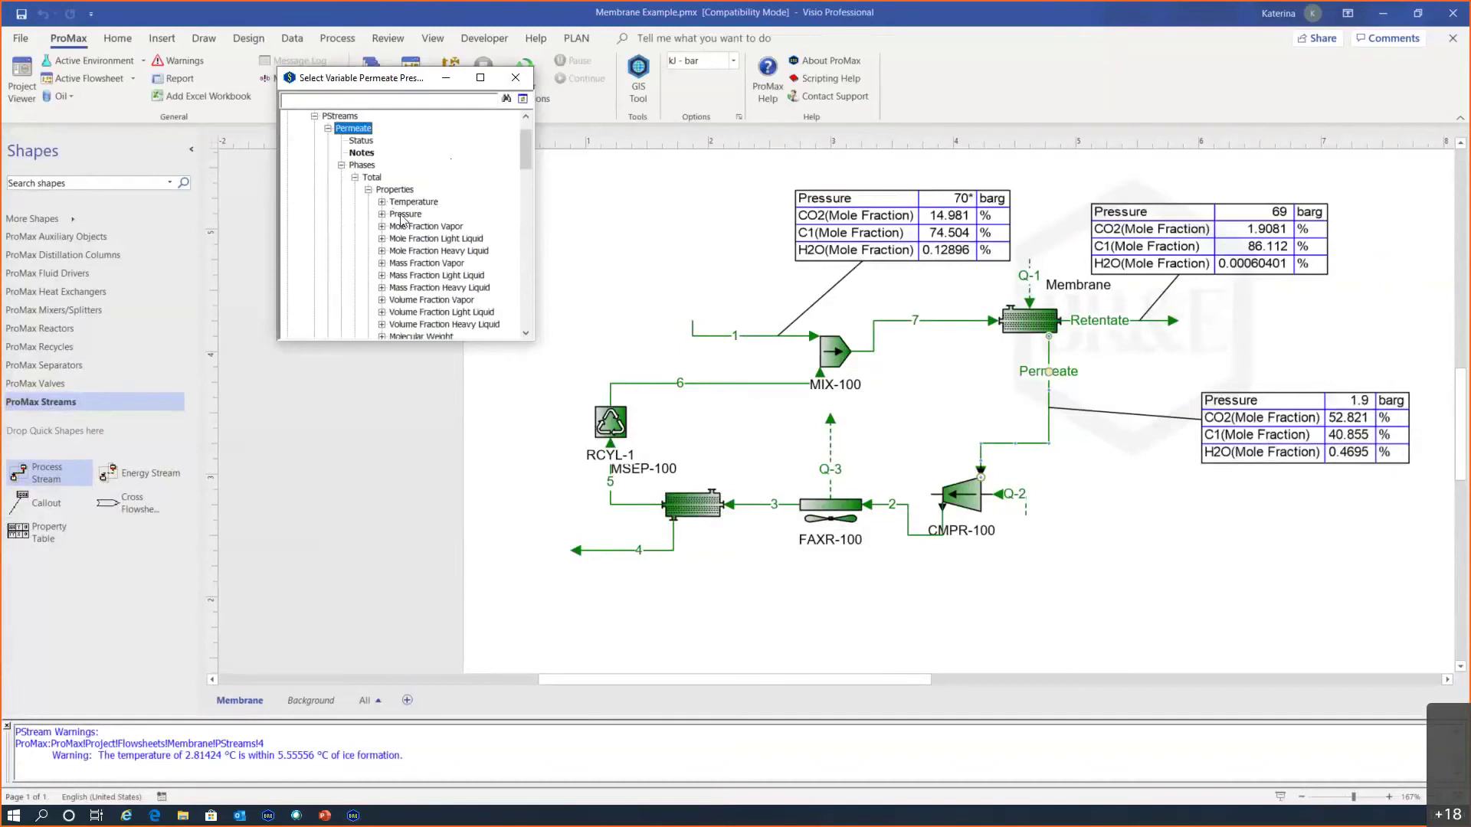
click(410, 218)
Step: Link the input variable to the Membrane block's Initial Permeate Pressure and assign it cells B4:B13
click(1025, 326)
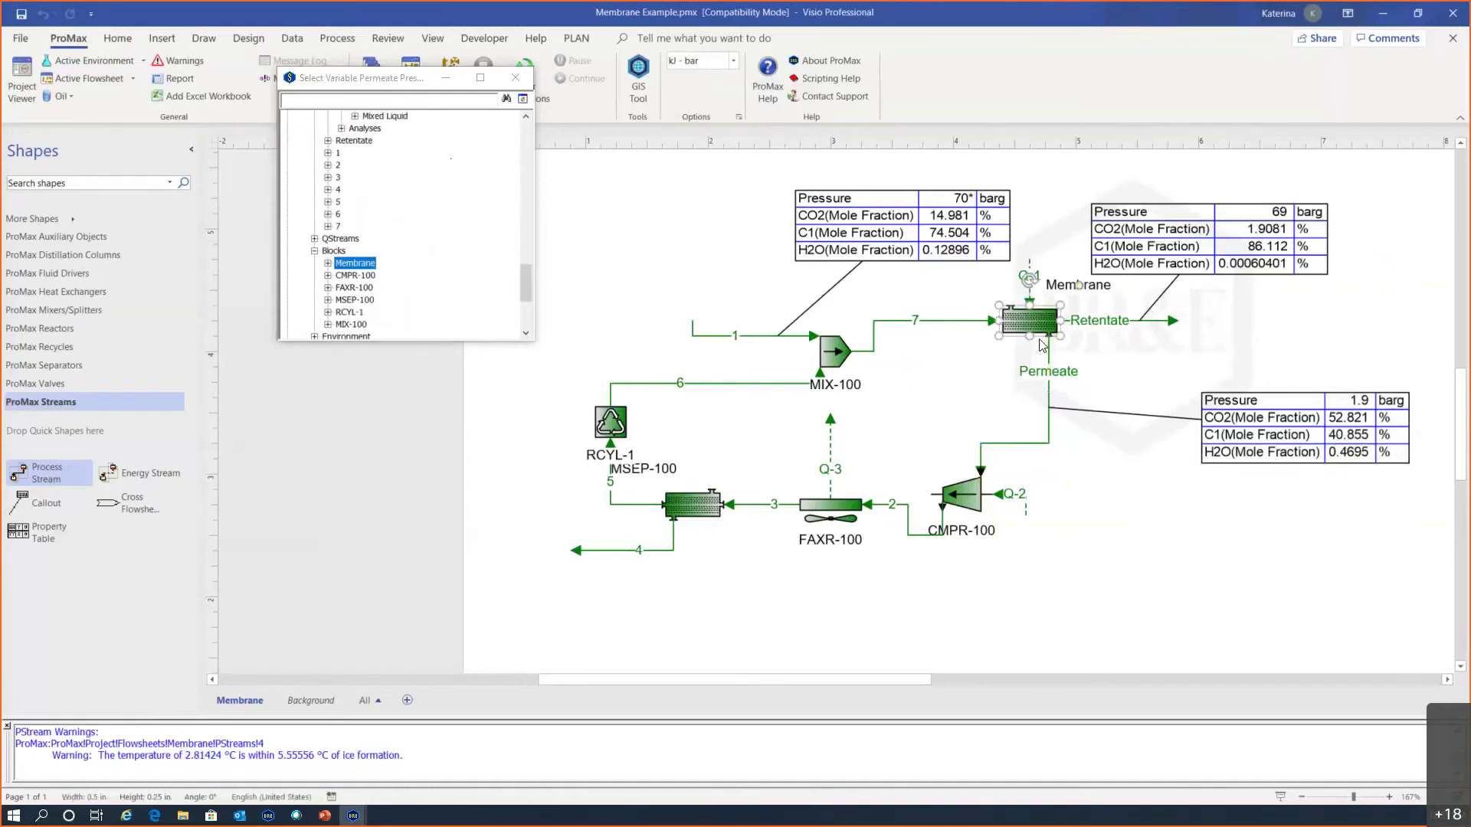
click(328, 264)
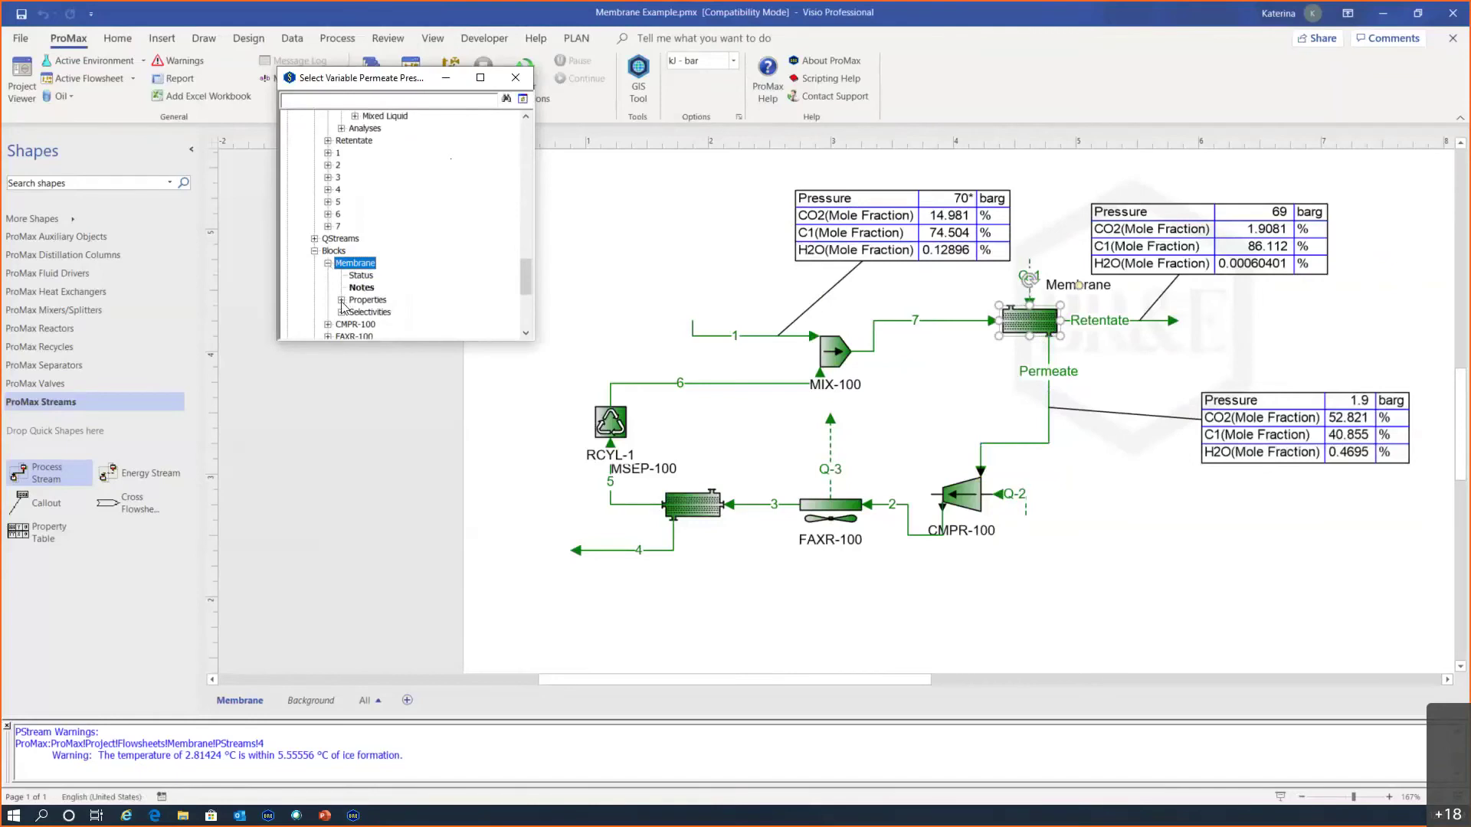
click(341, 301)
scroll(383, 214, down, 1)
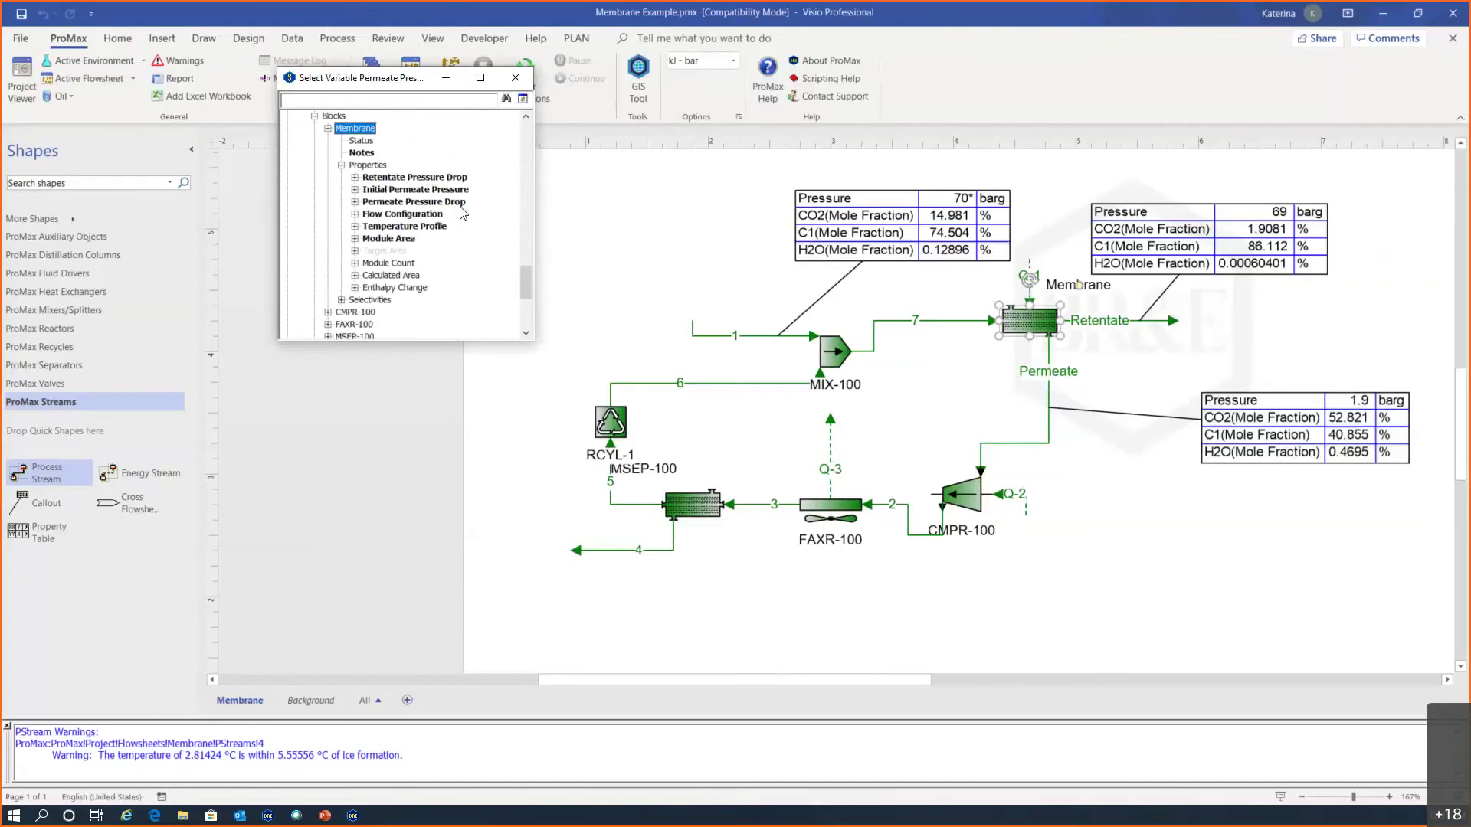
double_click(413, 193)
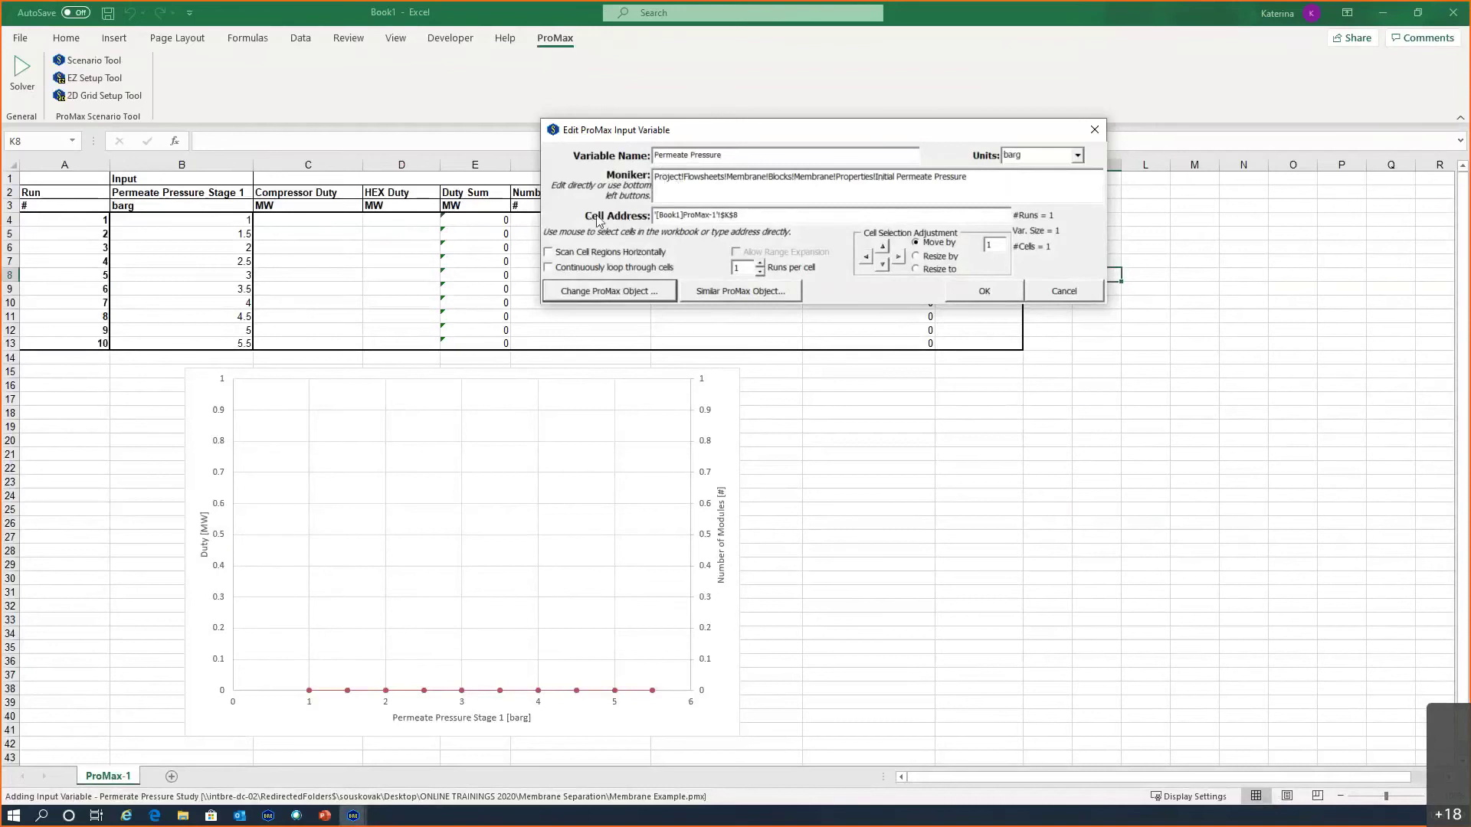
click(177, 220)
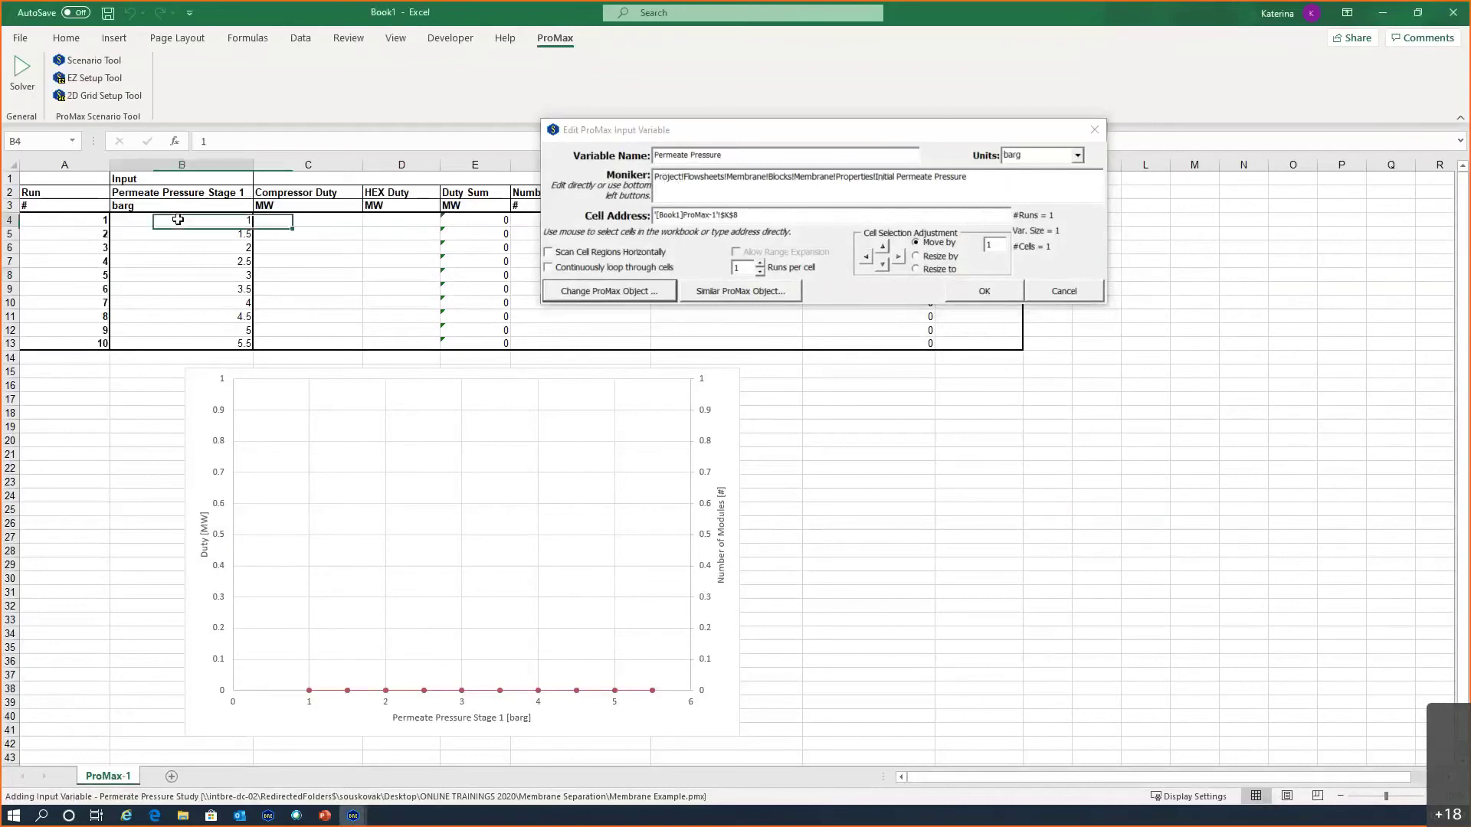
drag(177, 220, 166, 345)
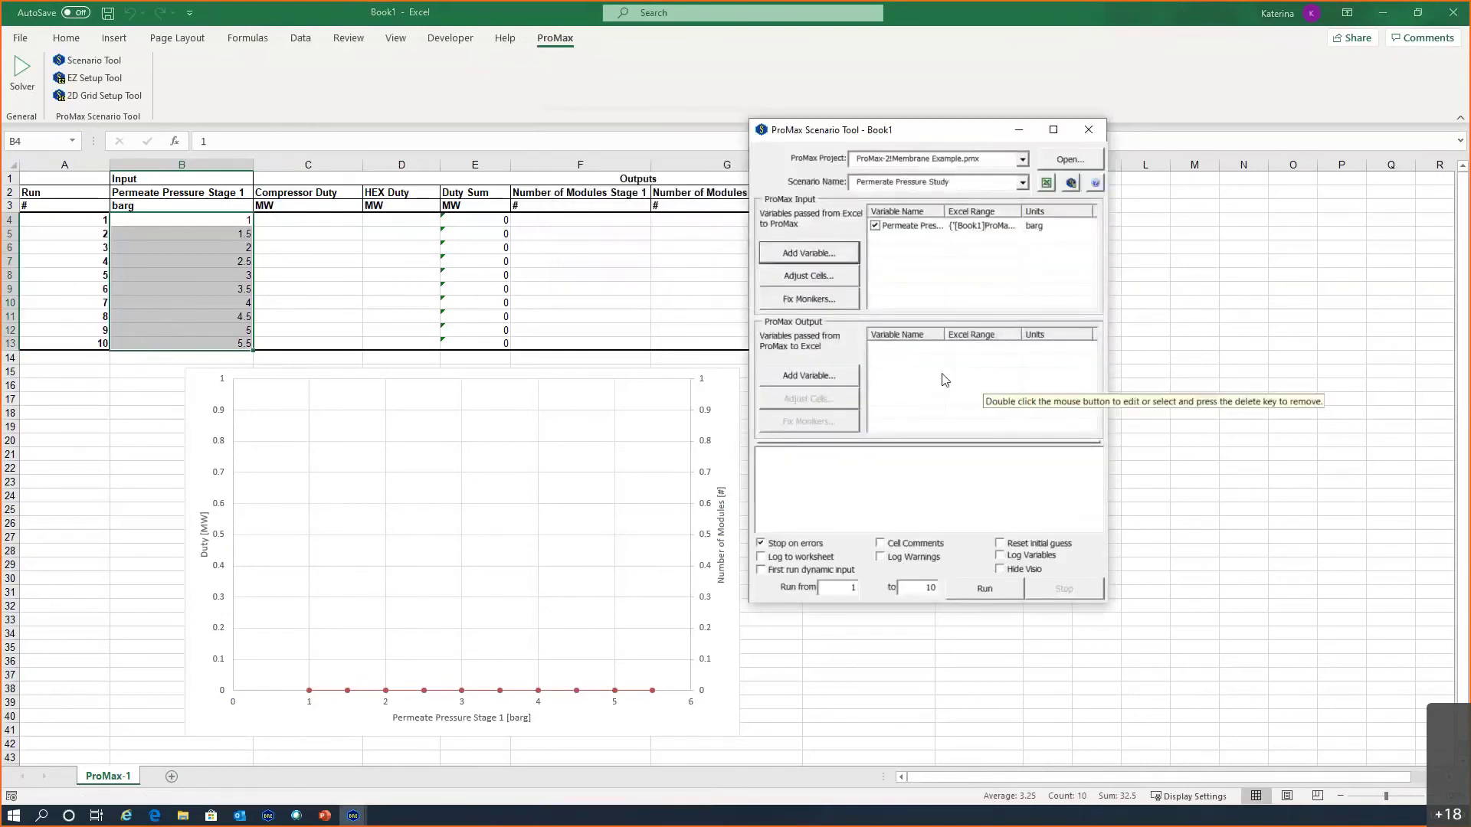
Step: Add an output variable named "Compressor Duty" linked to the Energy Rate of energy stream Q-2
drag(941, 137, 1052, 136)
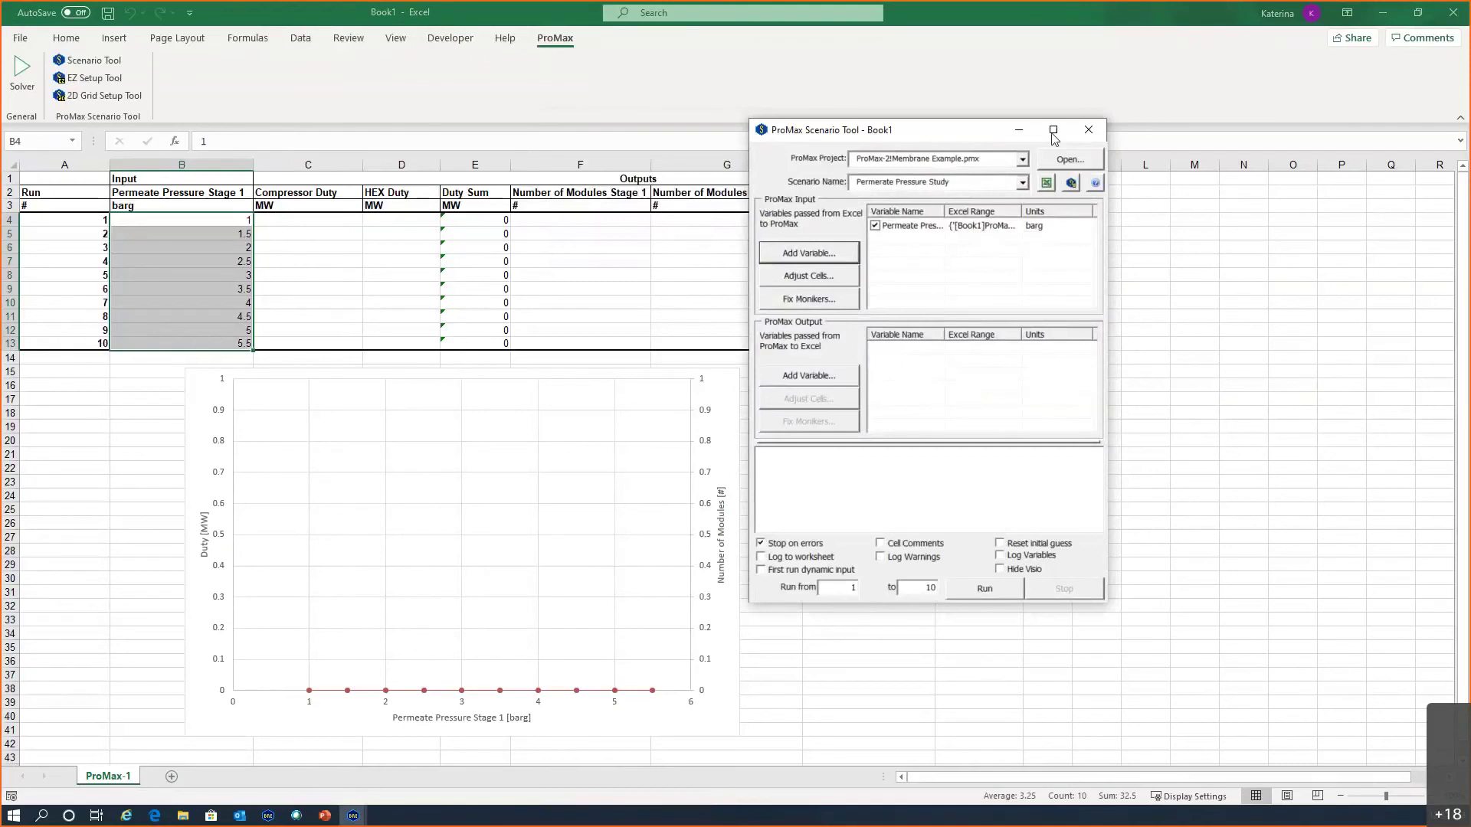
click(954, 381)
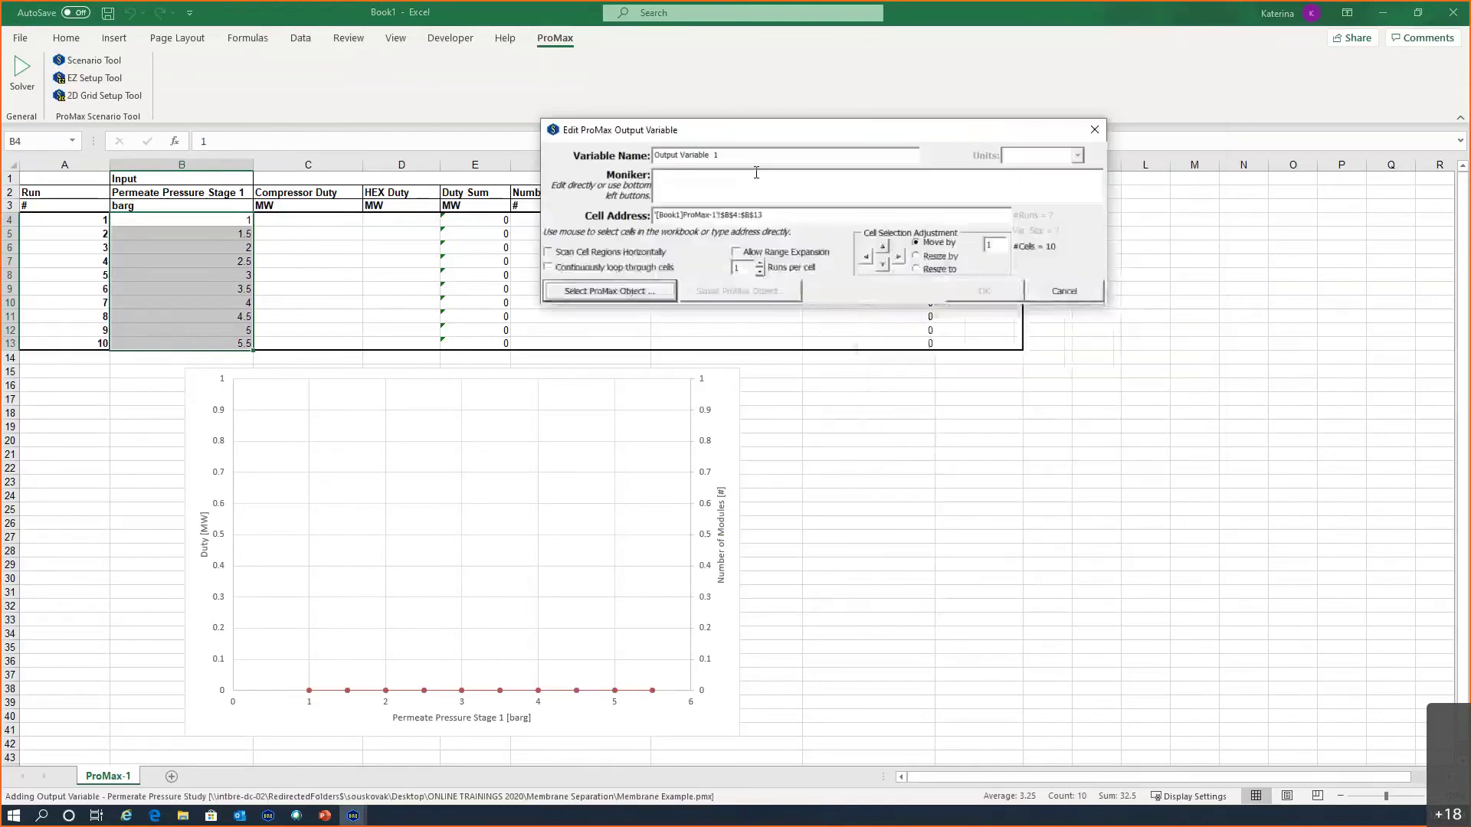
drag(738, 154, 582, 148)
text(Co)
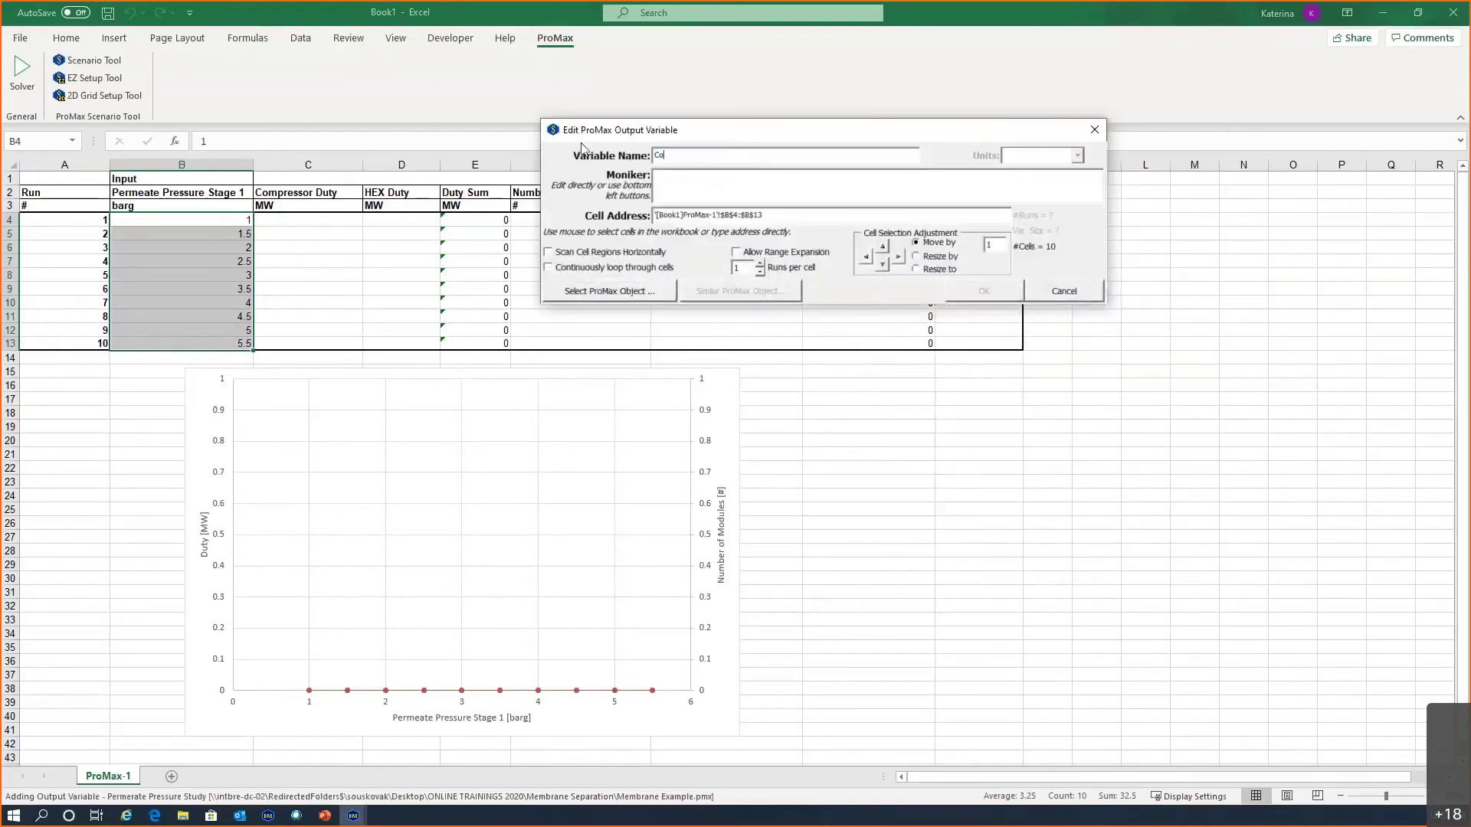
text(mpressor Duty)
key(Tab)
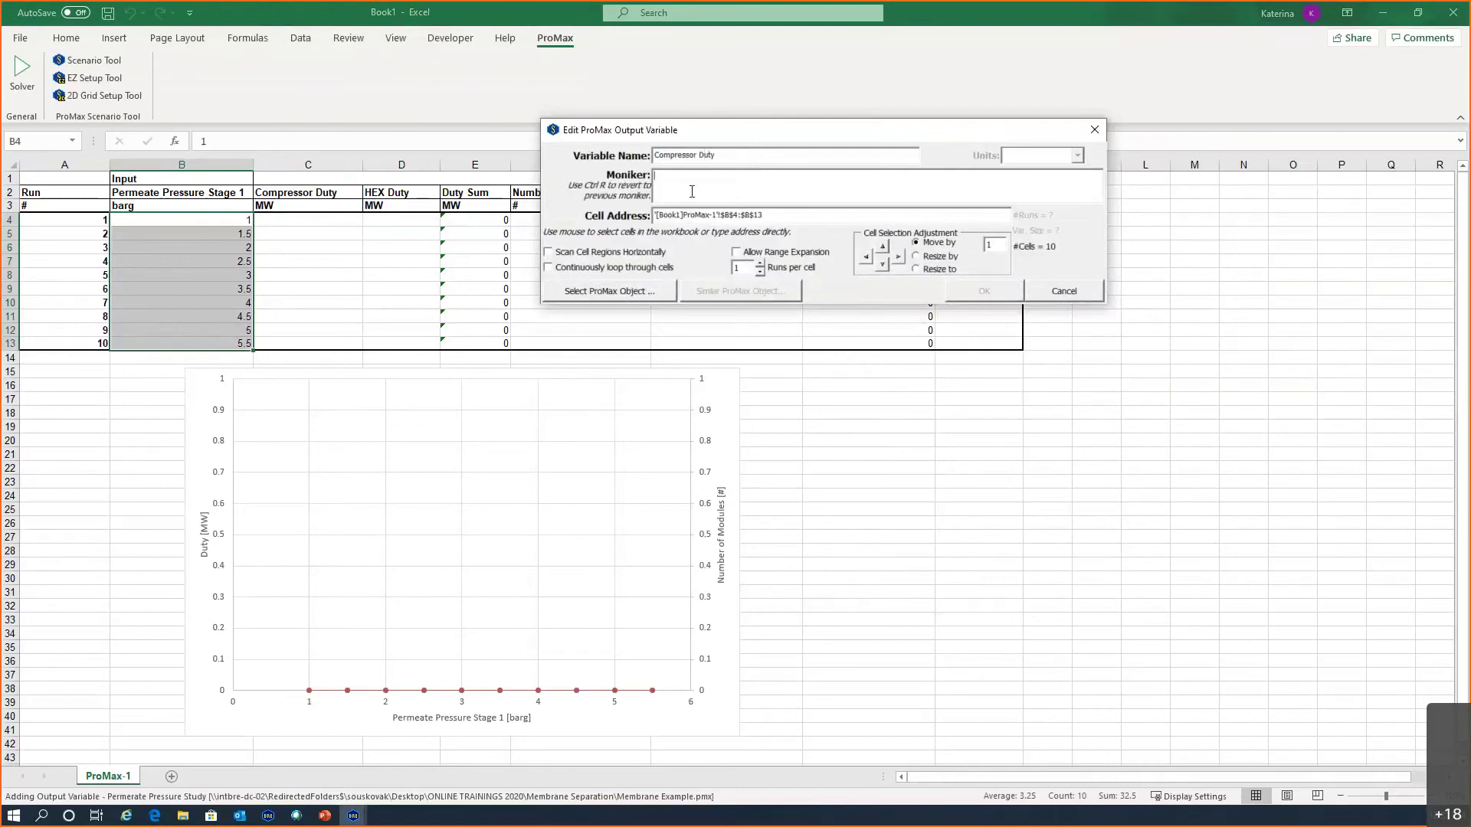
click(633, 290)
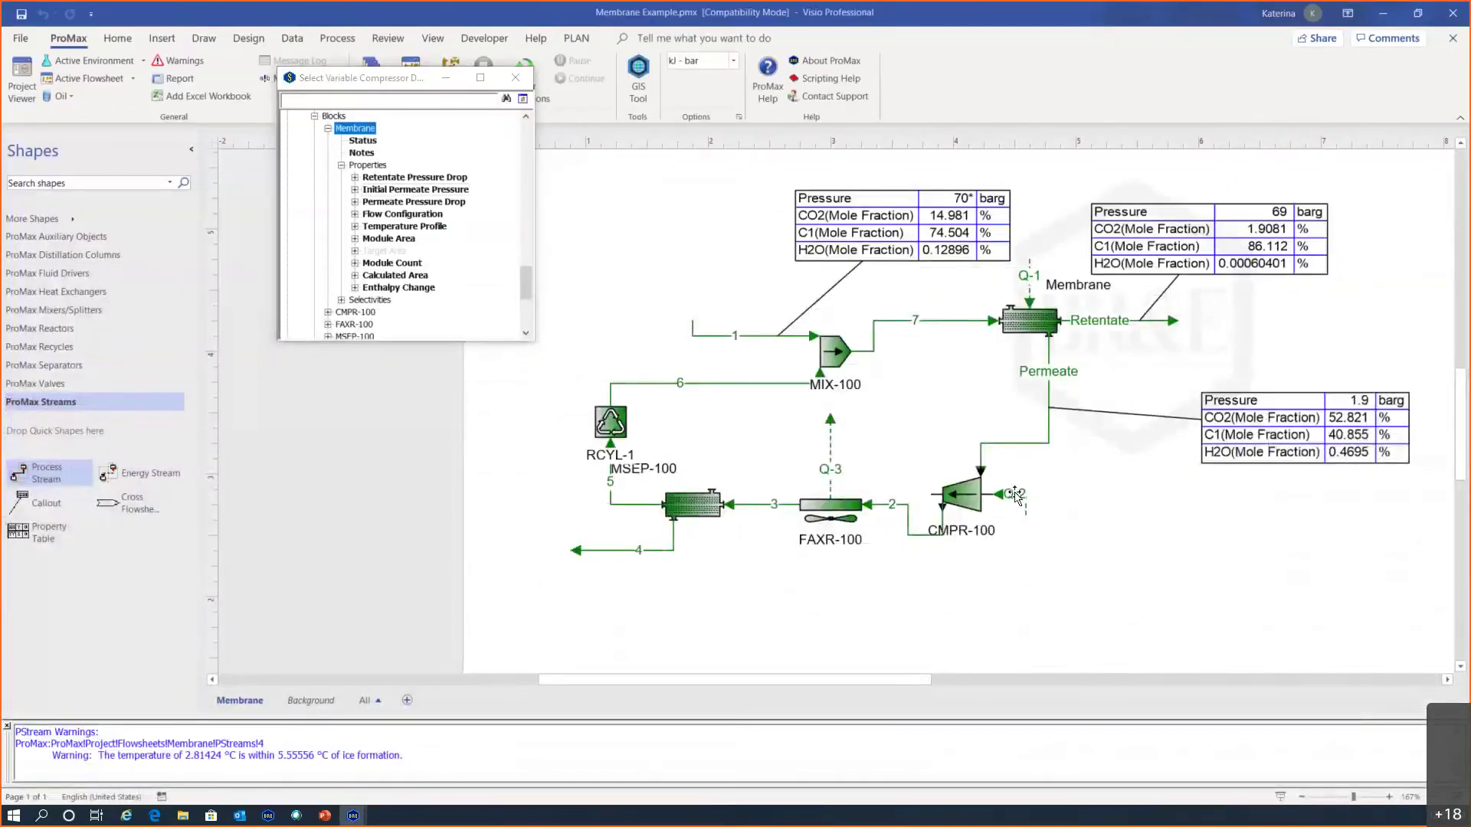
click(1021, 503)
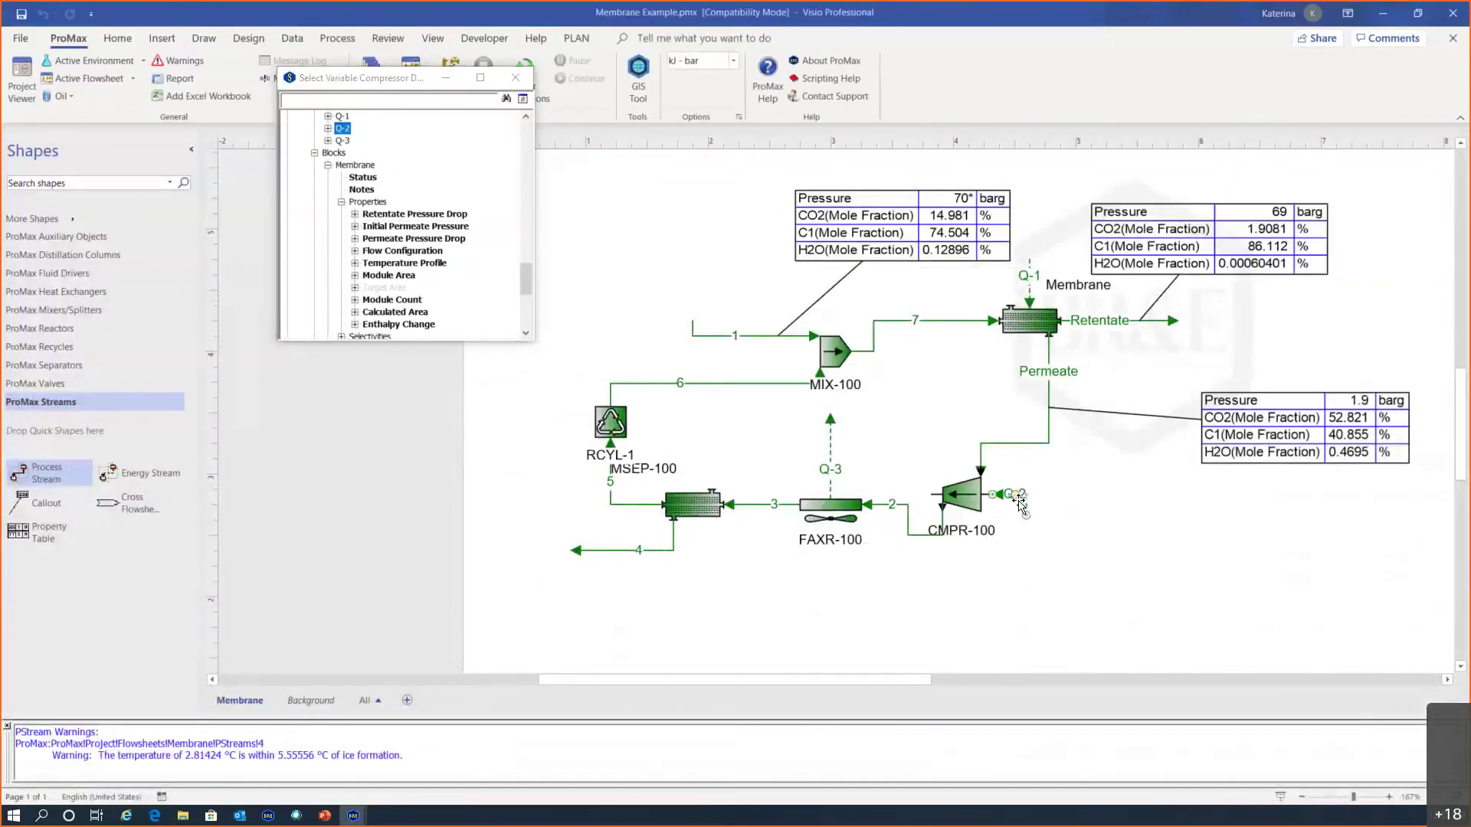
click(328, 128)
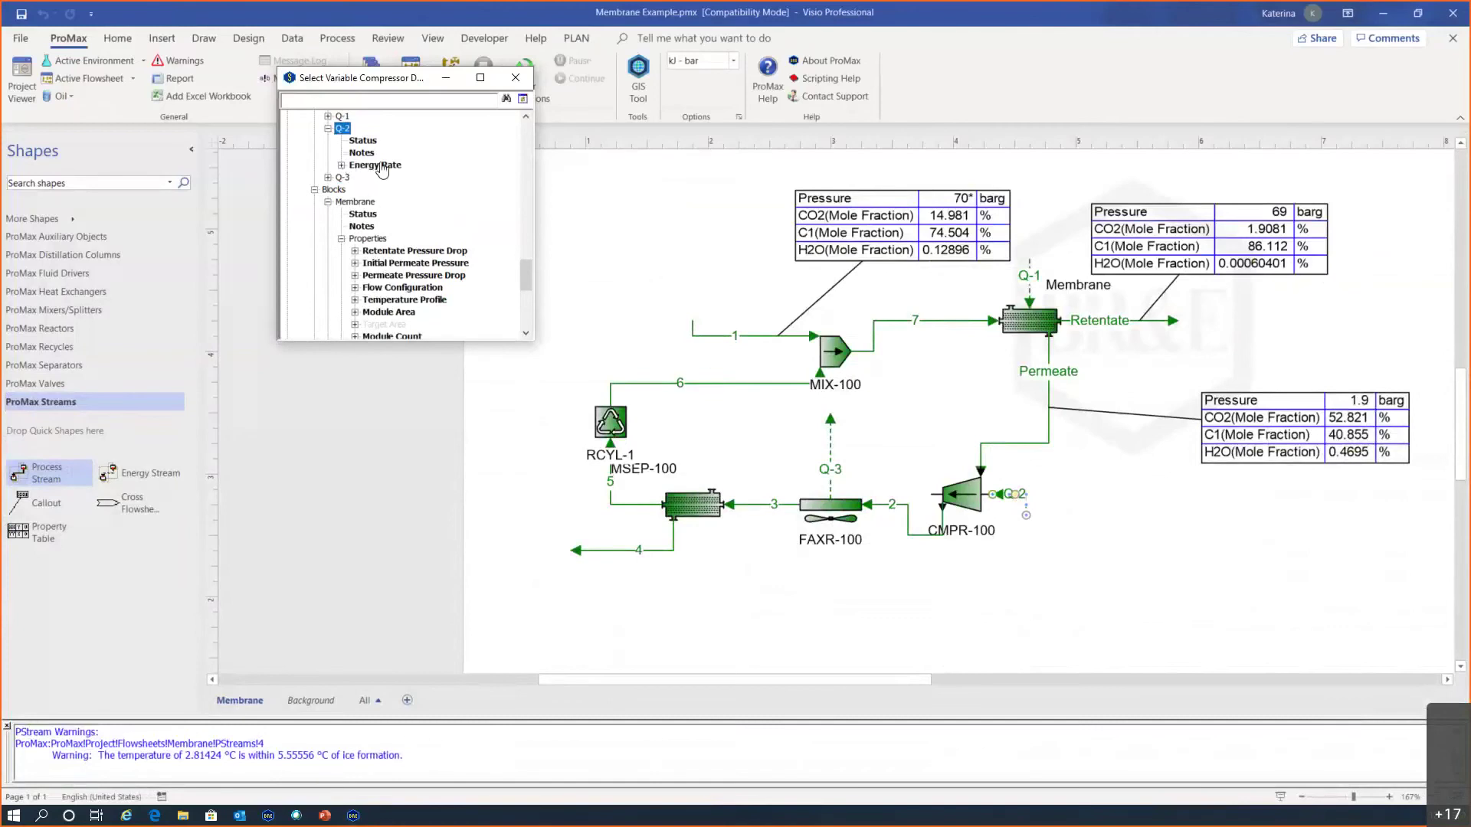
double_click(375, 164)
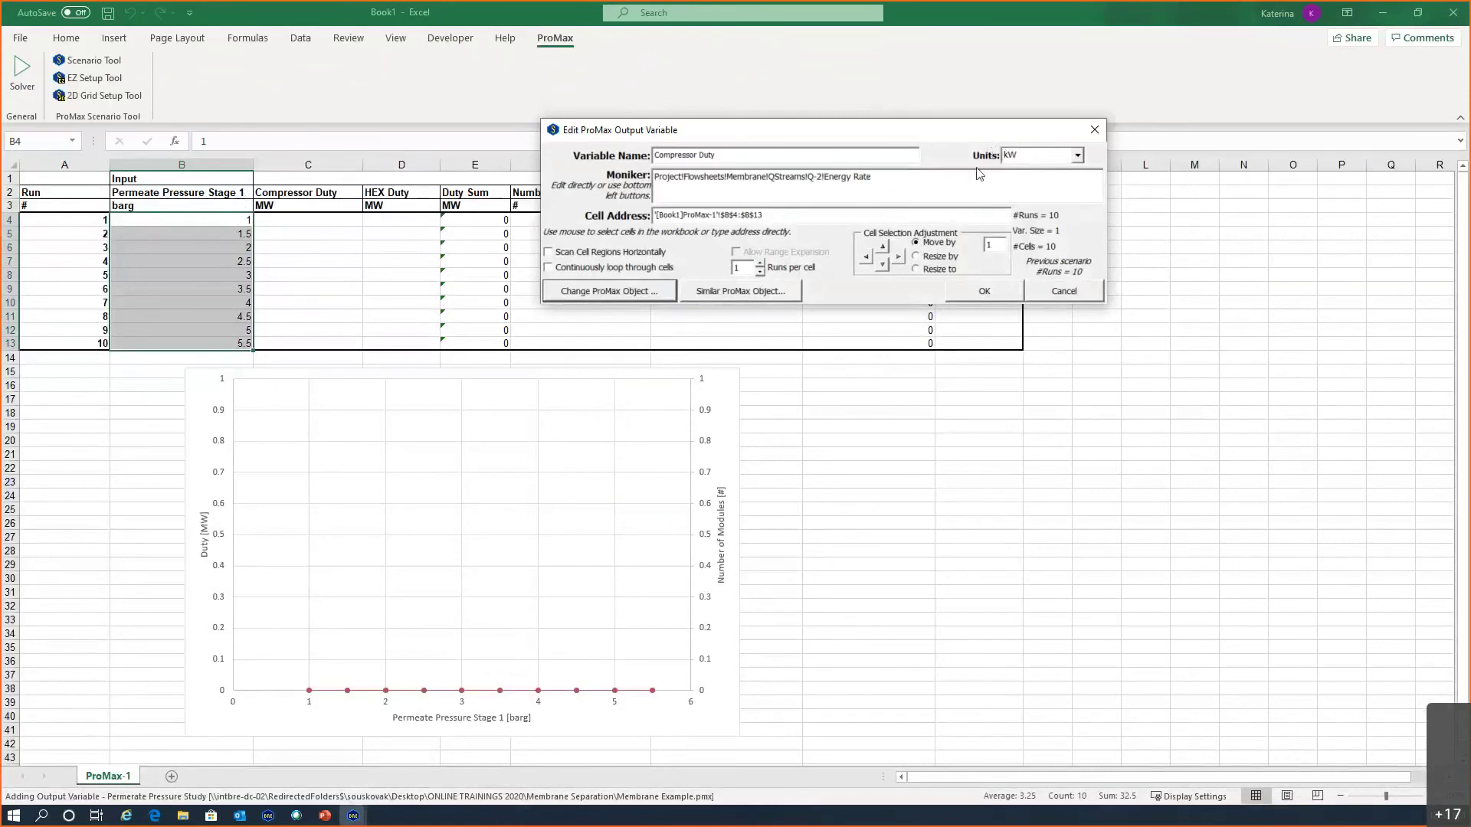
Step: Set the Compressor Duty variable's units to MW and its output range to cells C4:C13
click(1077, 155)
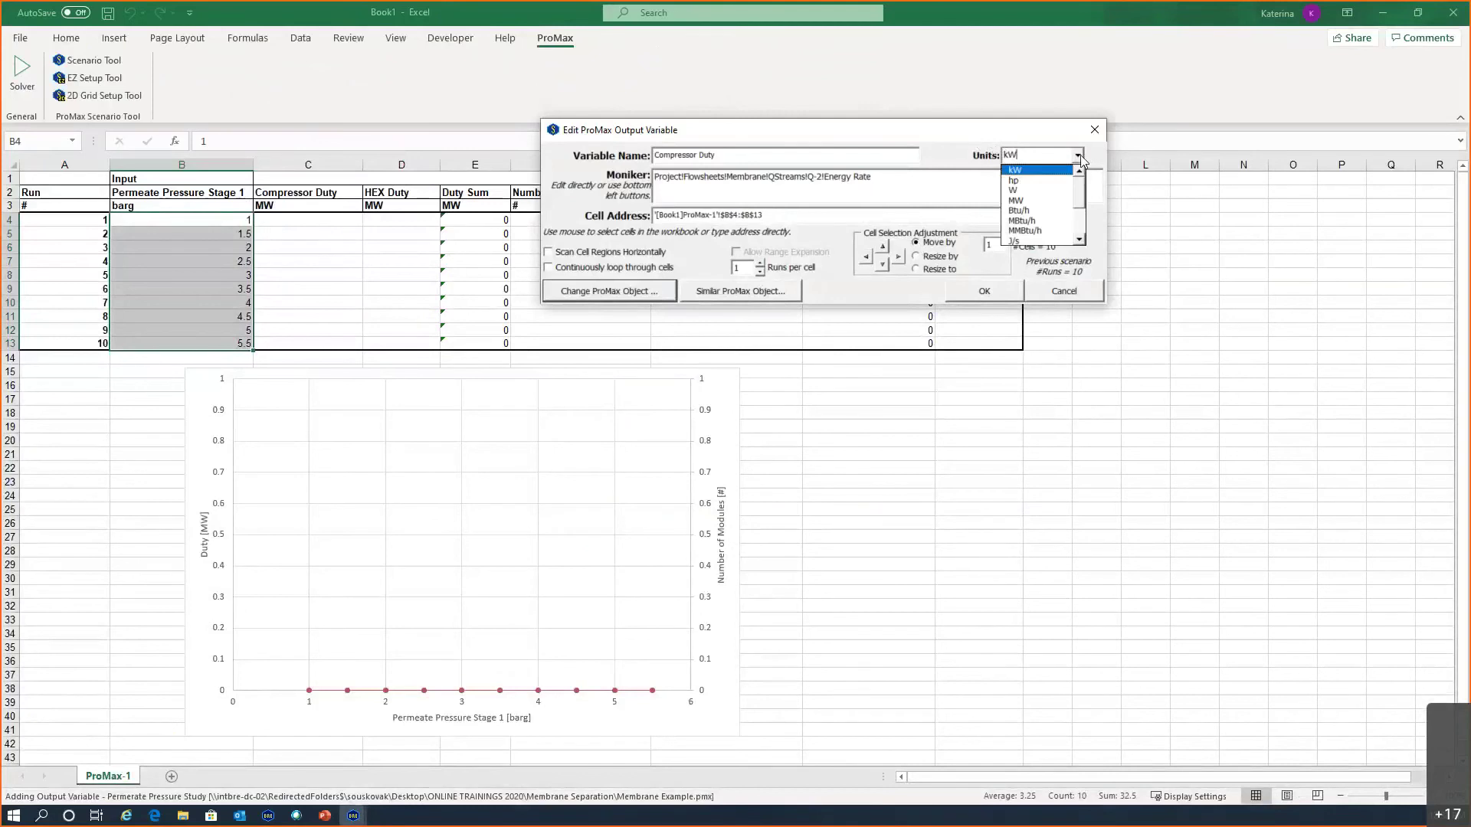
click(1030, 201)
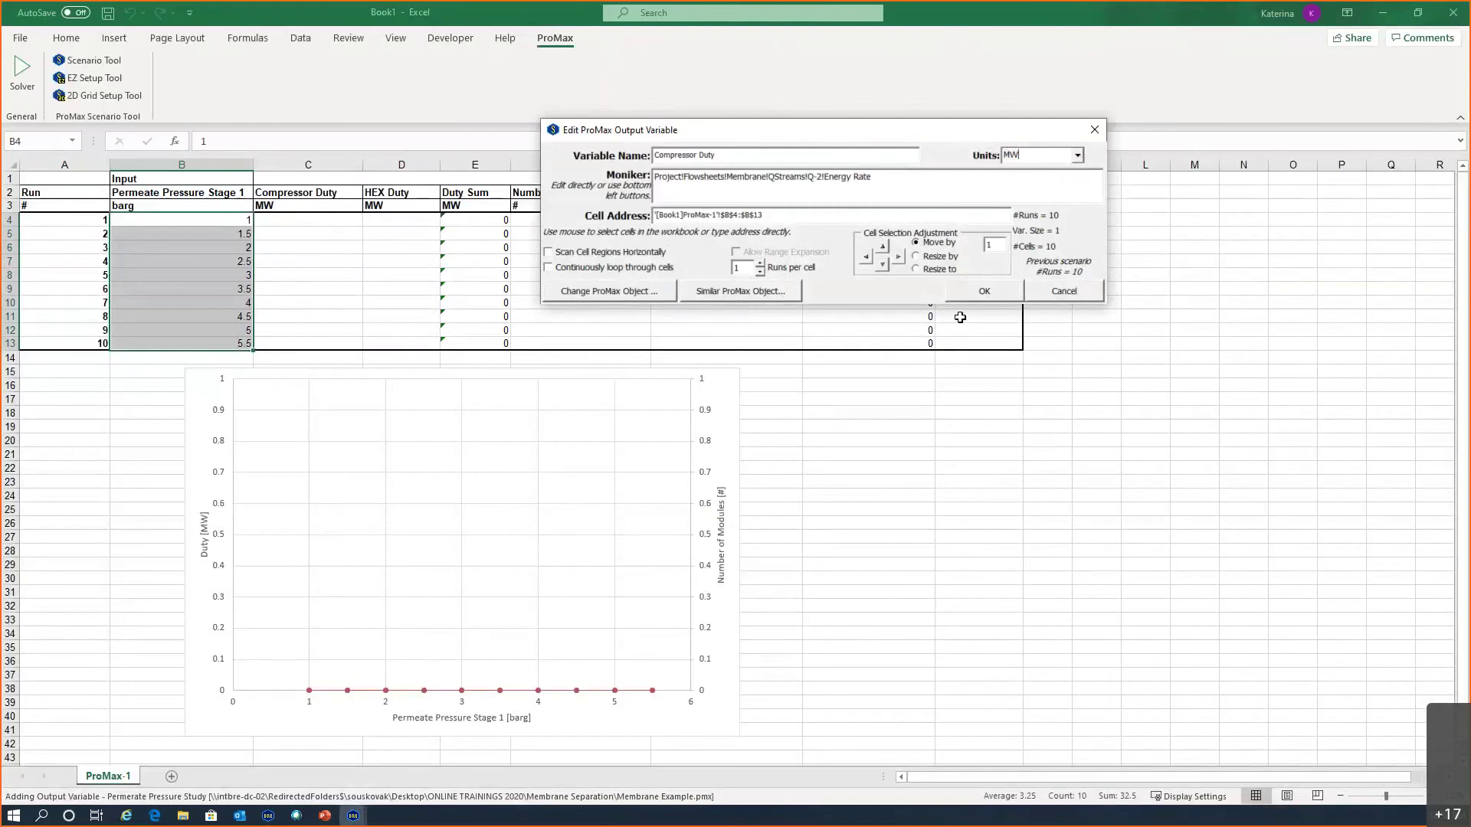
click(900, 259)
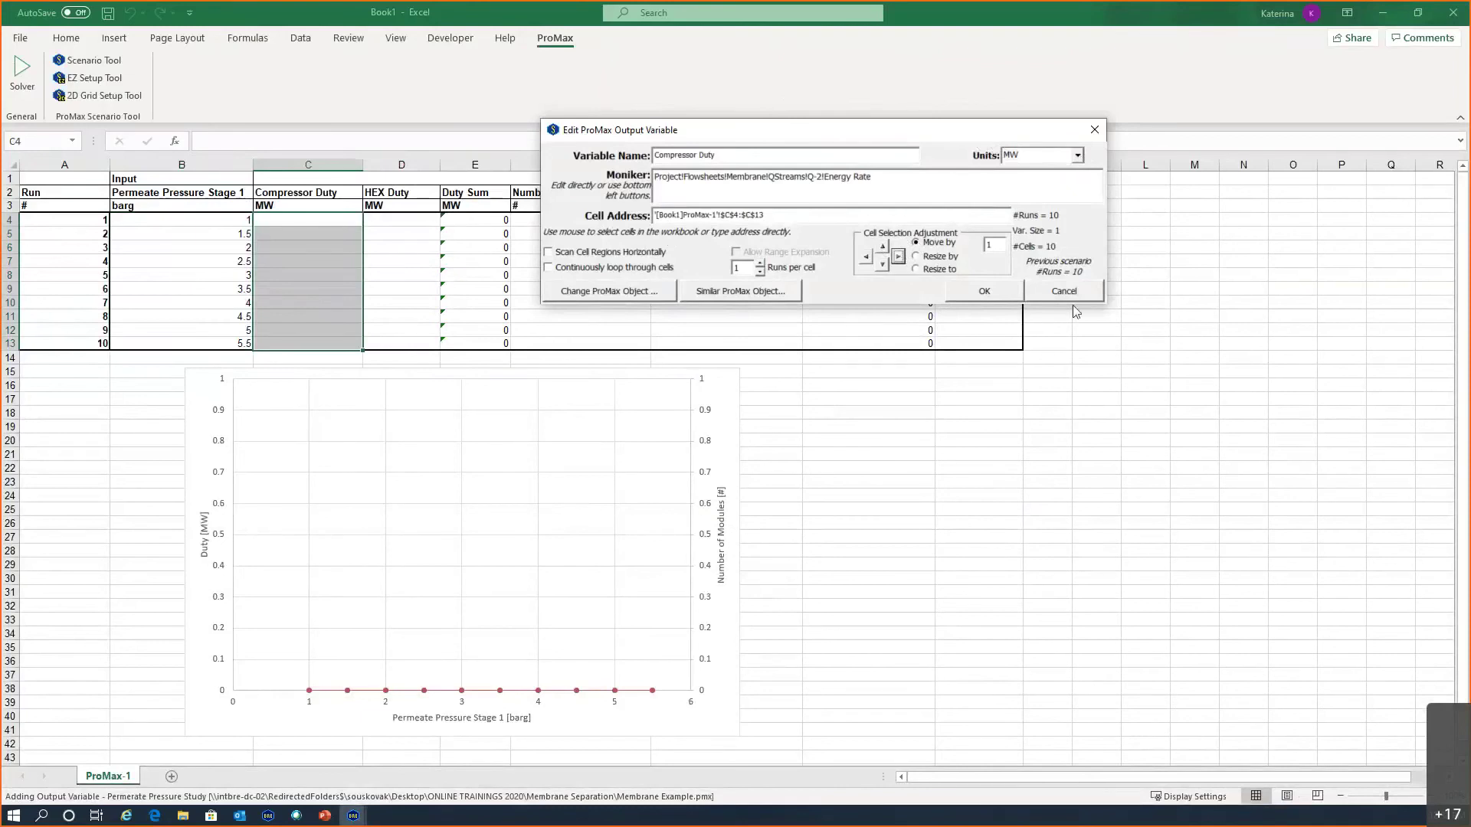
click(1004, 292)
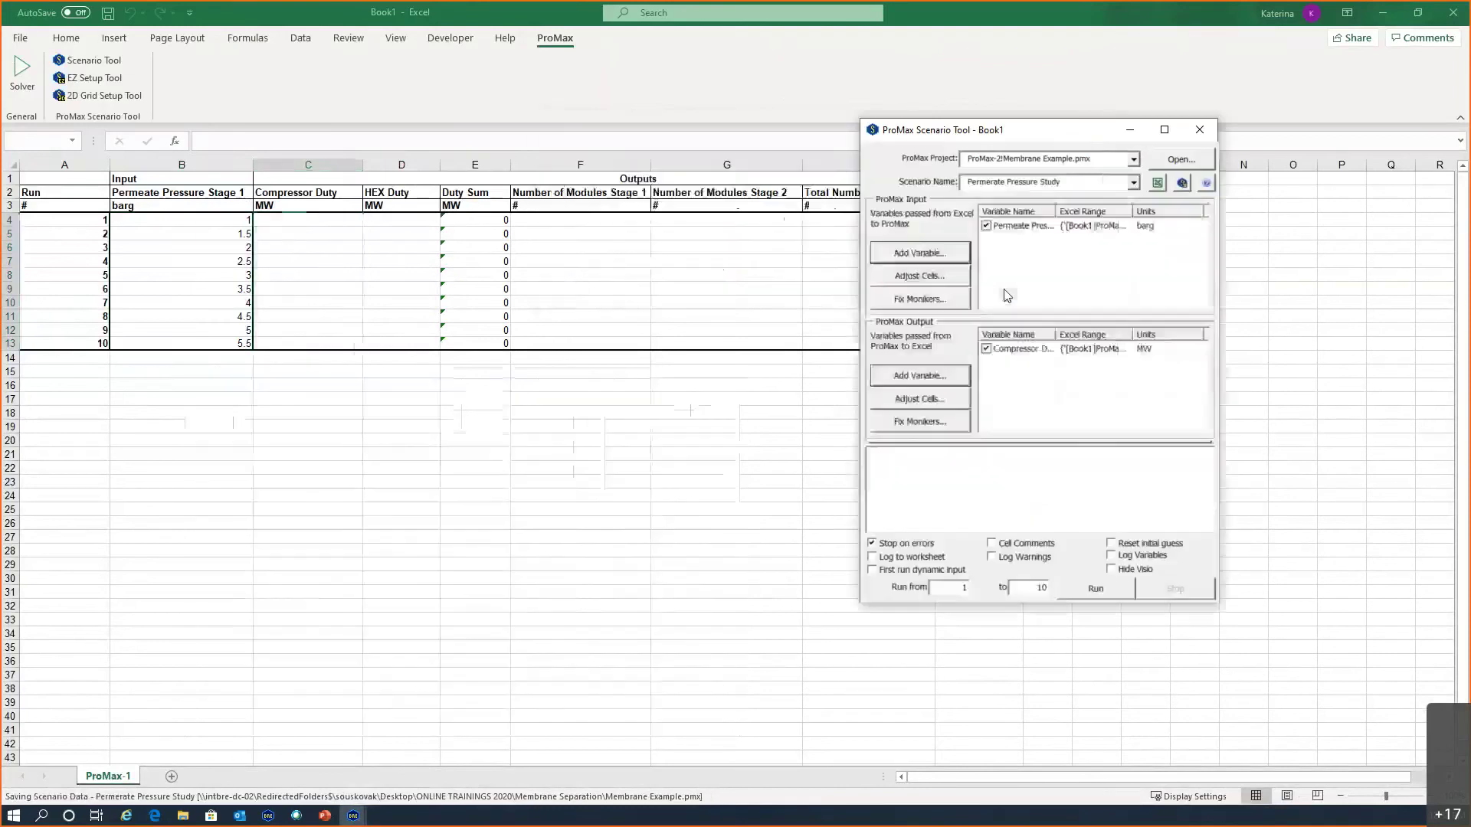
Step: Add an output variable named "HEX Duty" linked to the Energy Rate of energy stream Q-3
click(938, 376)
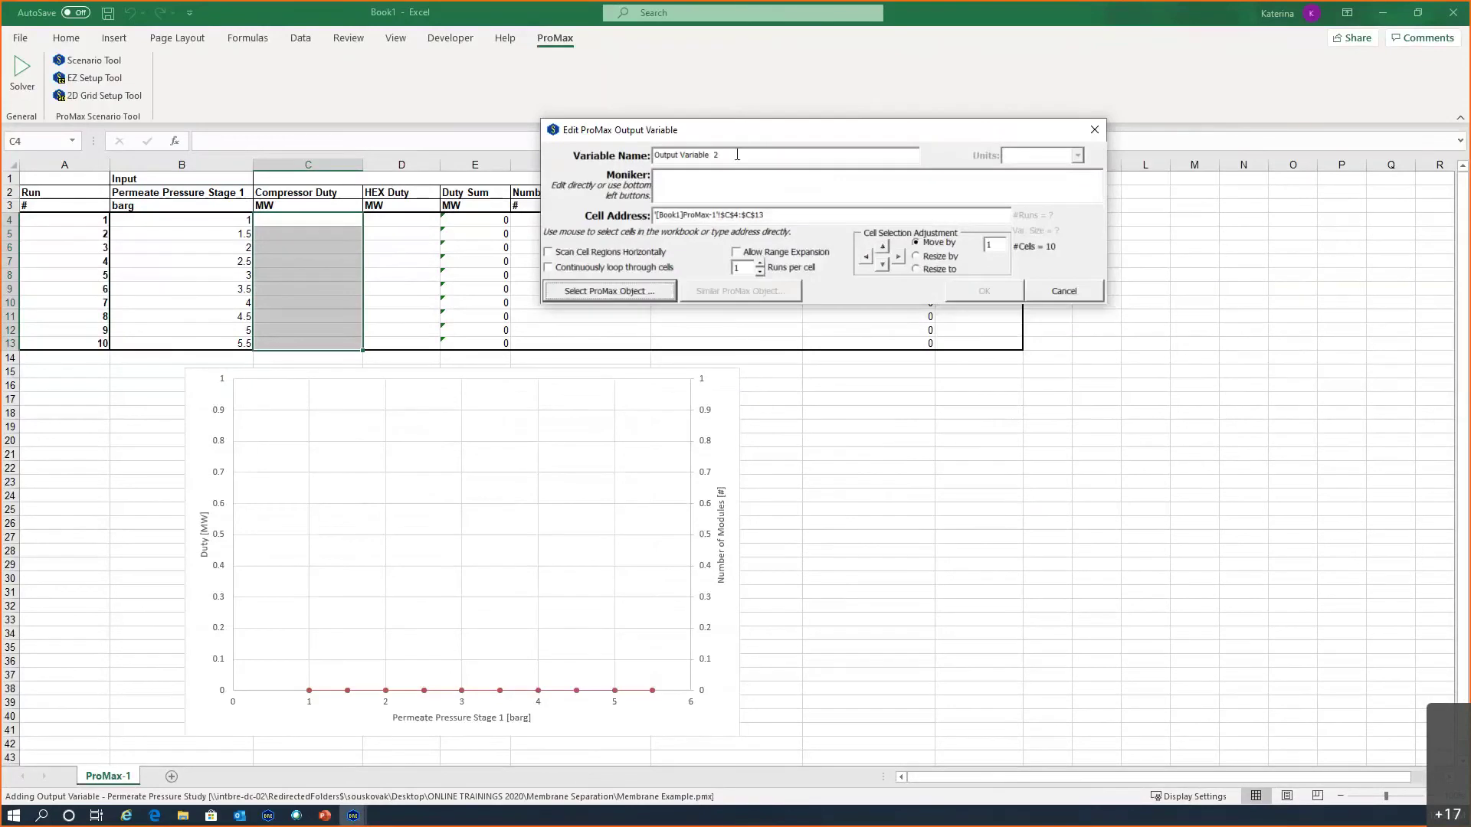
text(HEX)
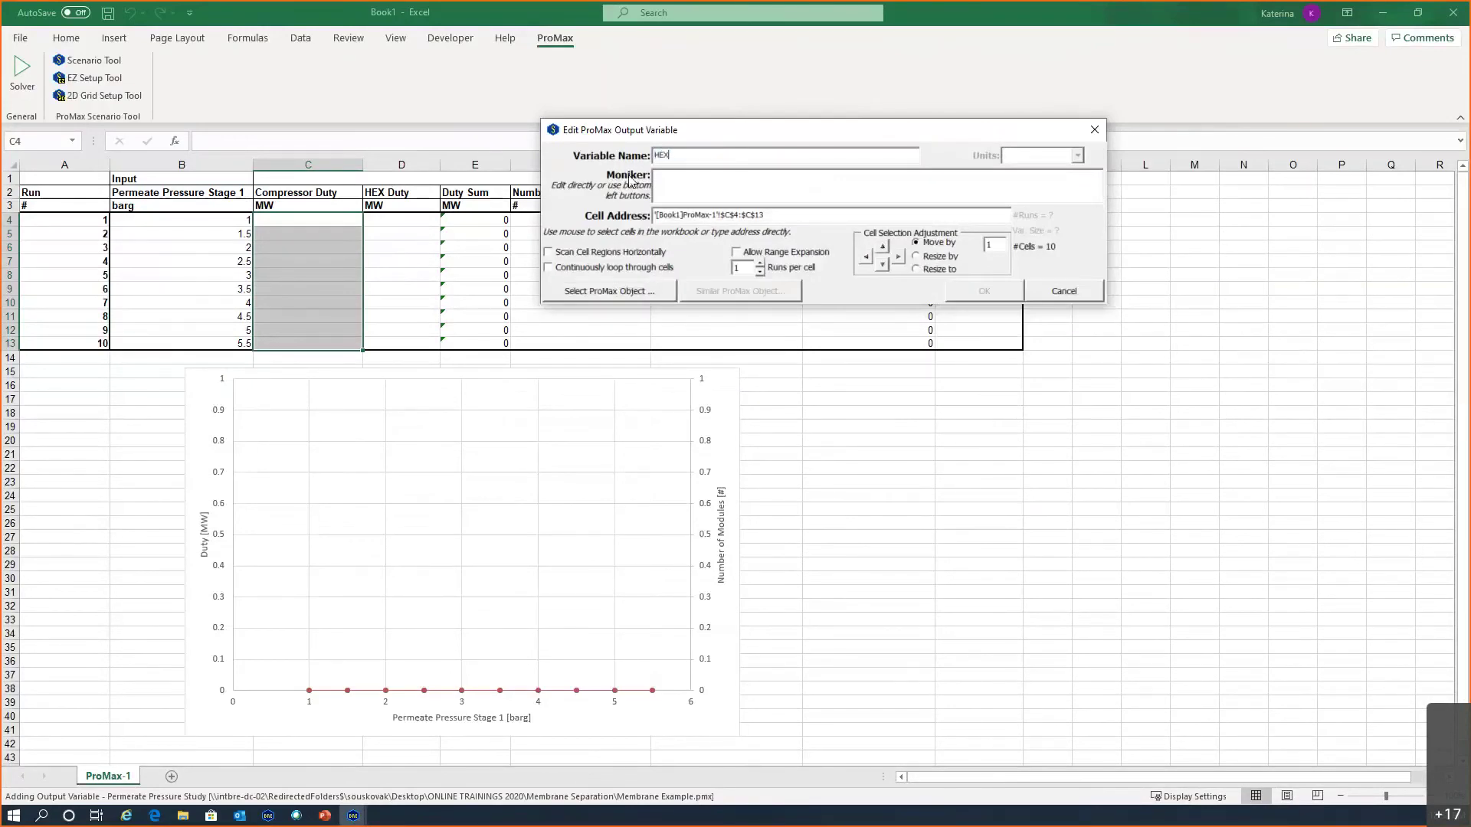
text( Duty)
key(Tab)
click(608, 293)
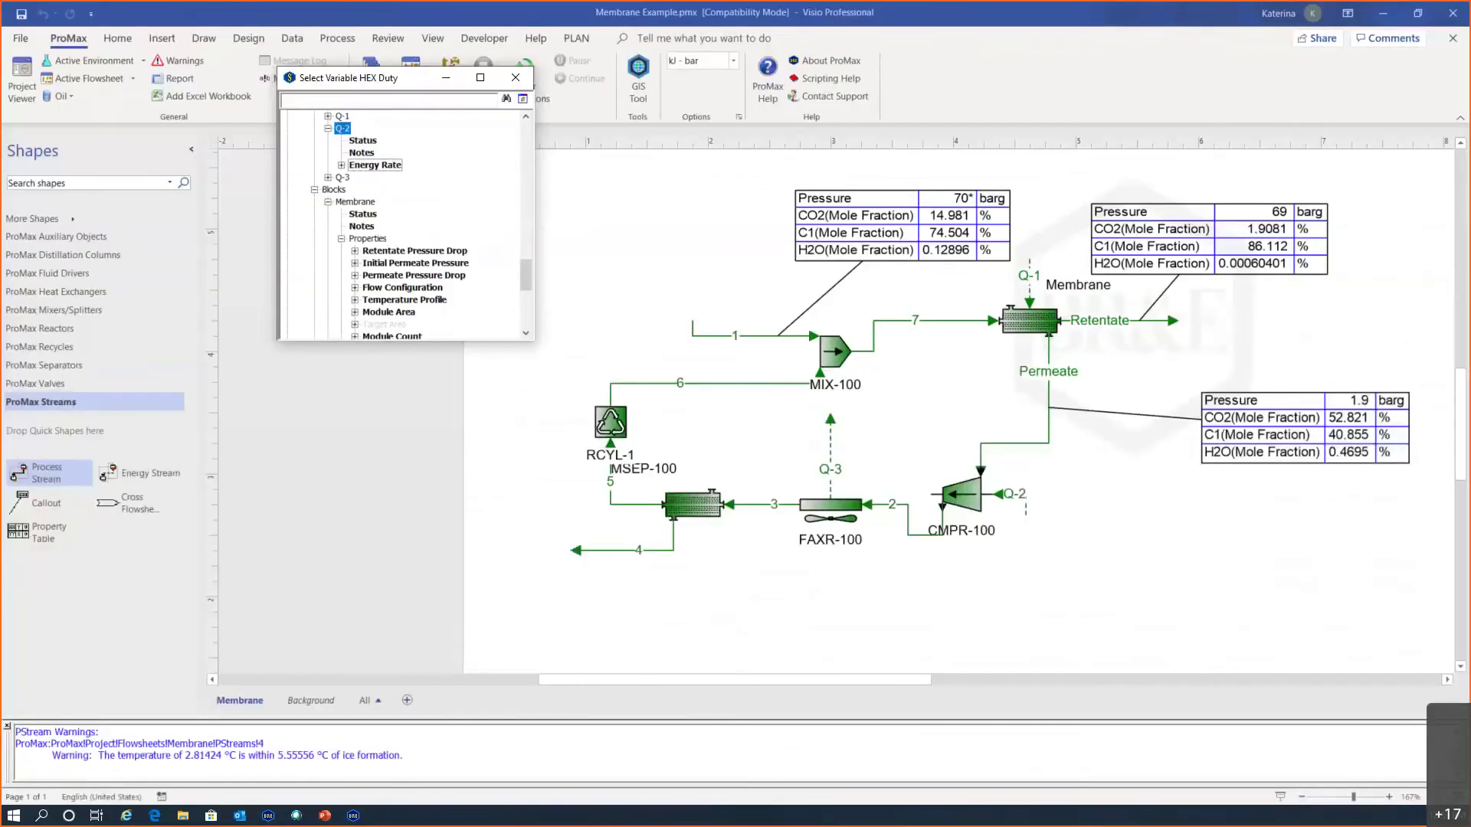
click(833, 441)
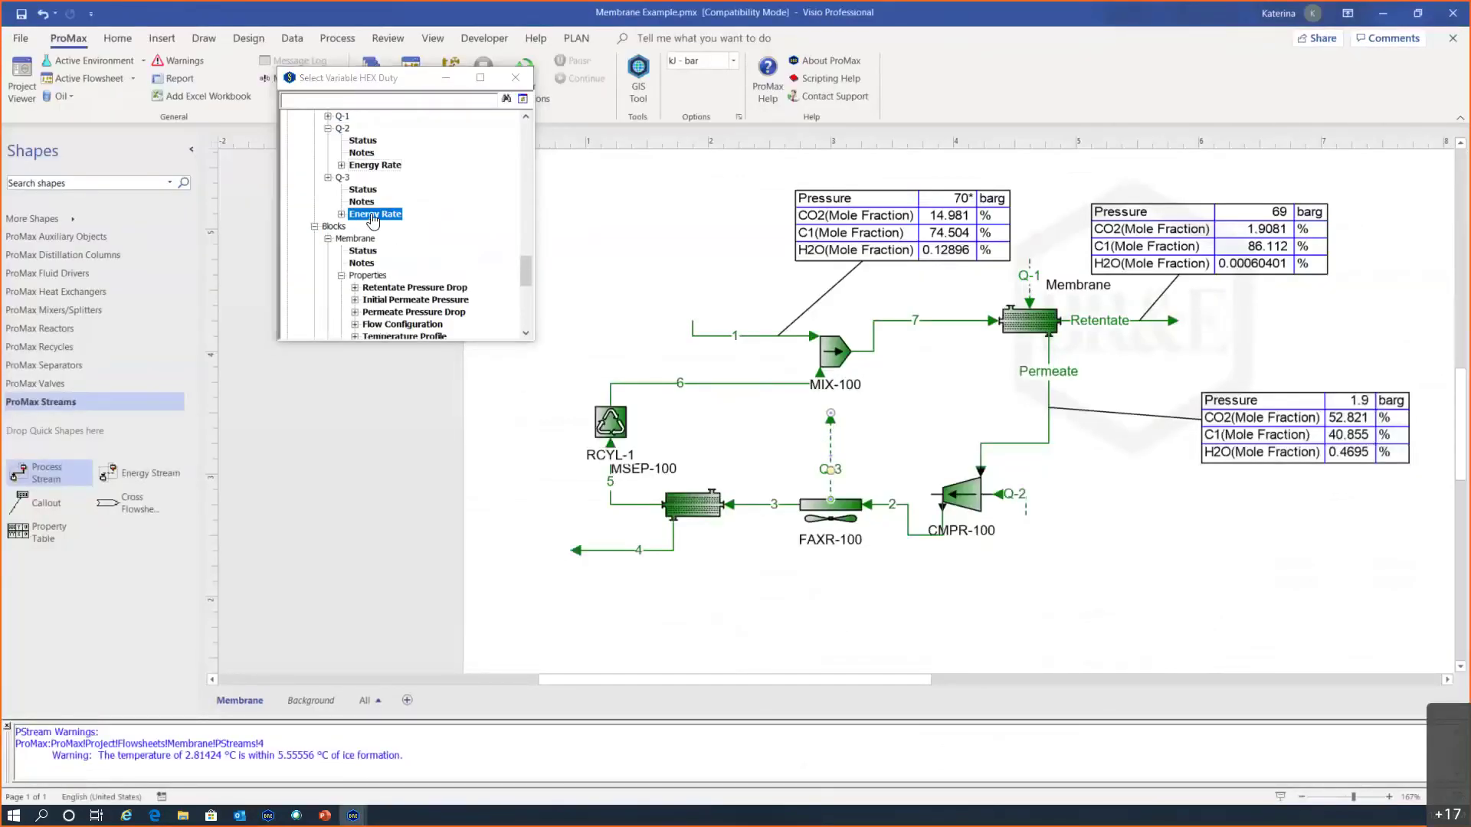
double_click(381, 222)
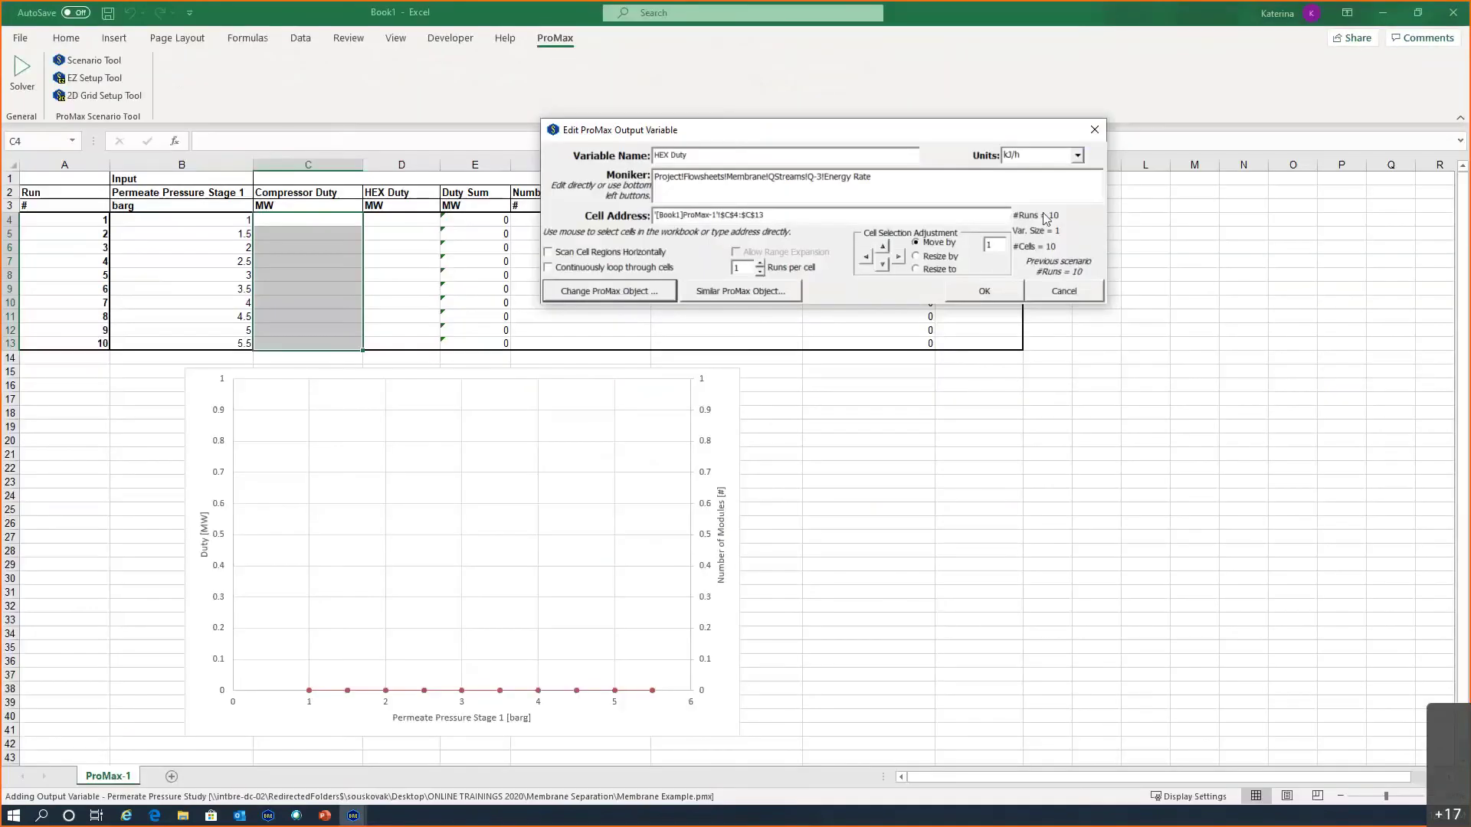
Step: Assign the HEX Duty variable to cells D4:D13 and set its units to MW
click(898, 257)
click(1078, 155)
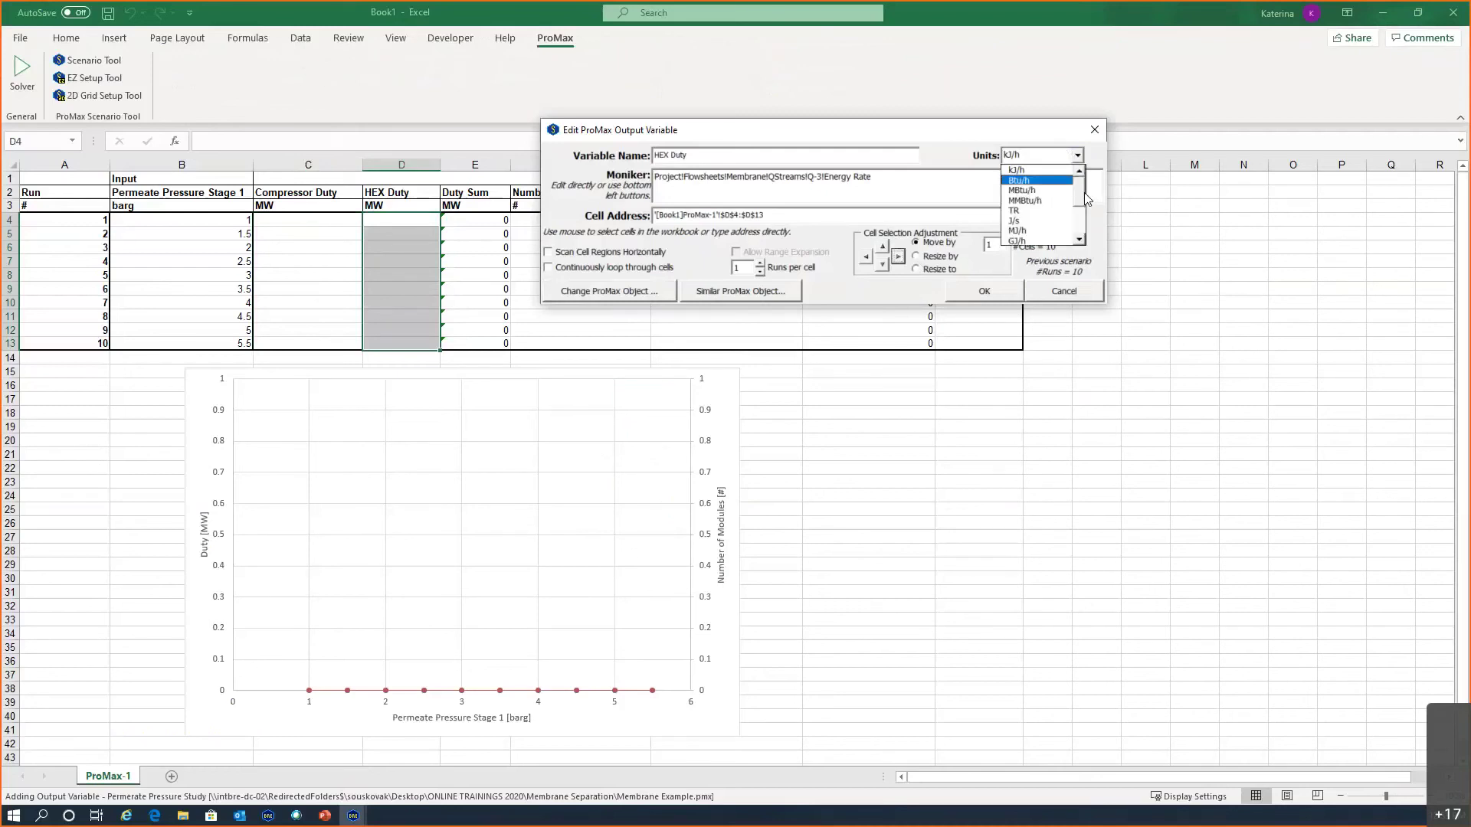
scroll(1080, 191, down, 2)
click(1042, 230)
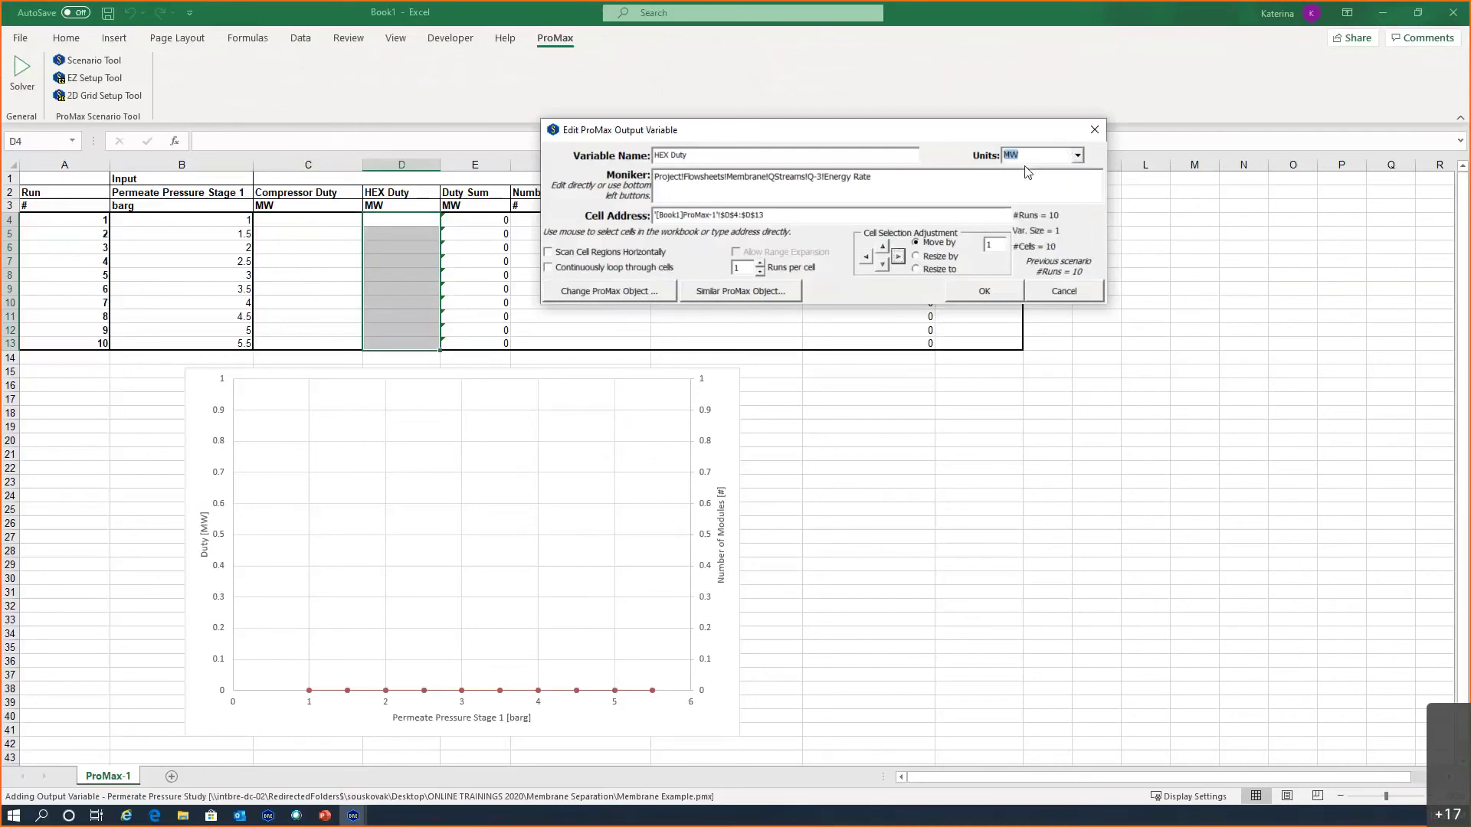
click(983, 292)
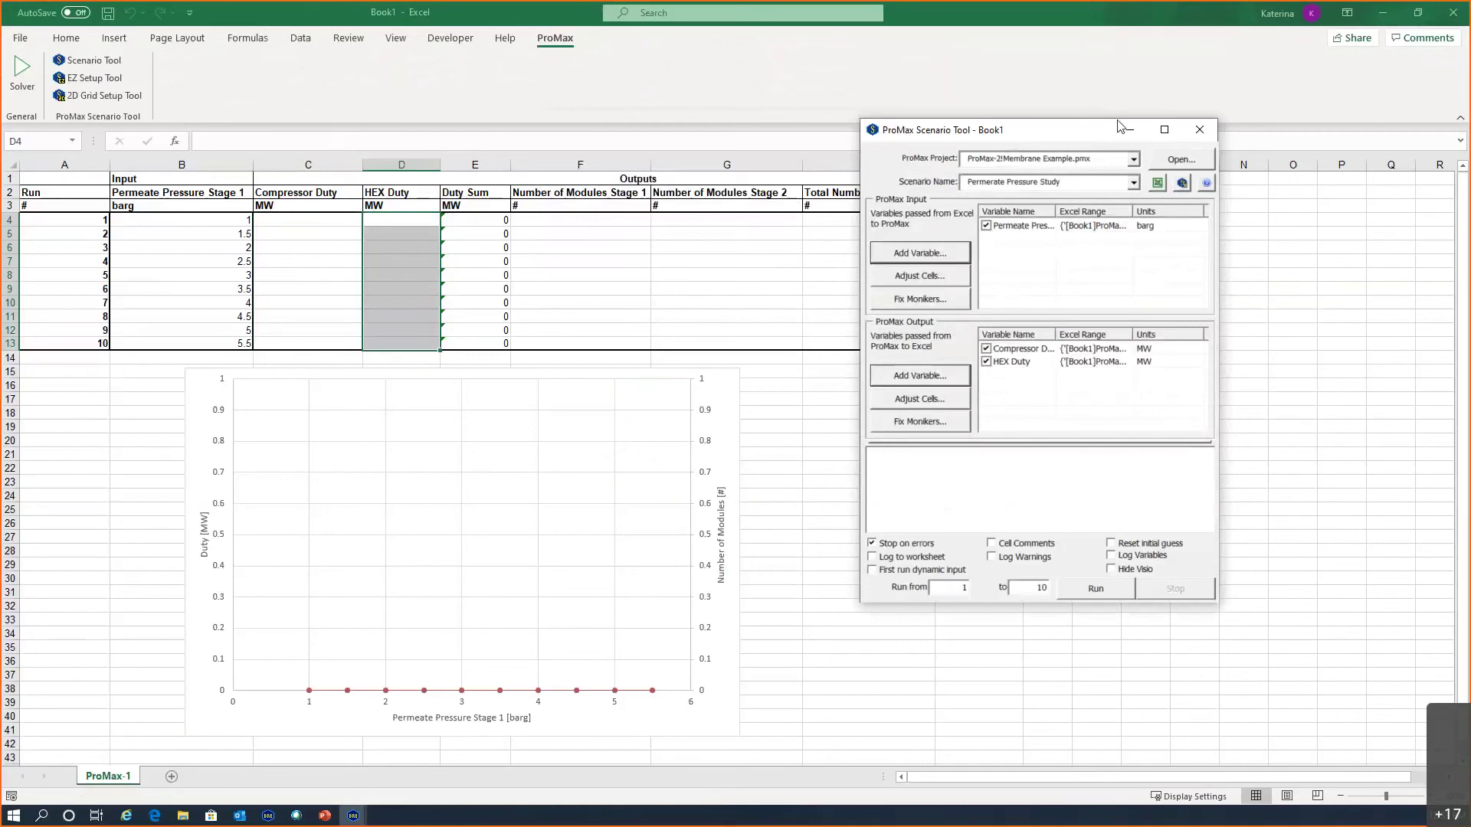
Step: Add an output variable named "Modules 1" linked to the Module Count property of the Membrane block
drag(995, 141, 1110, 133)
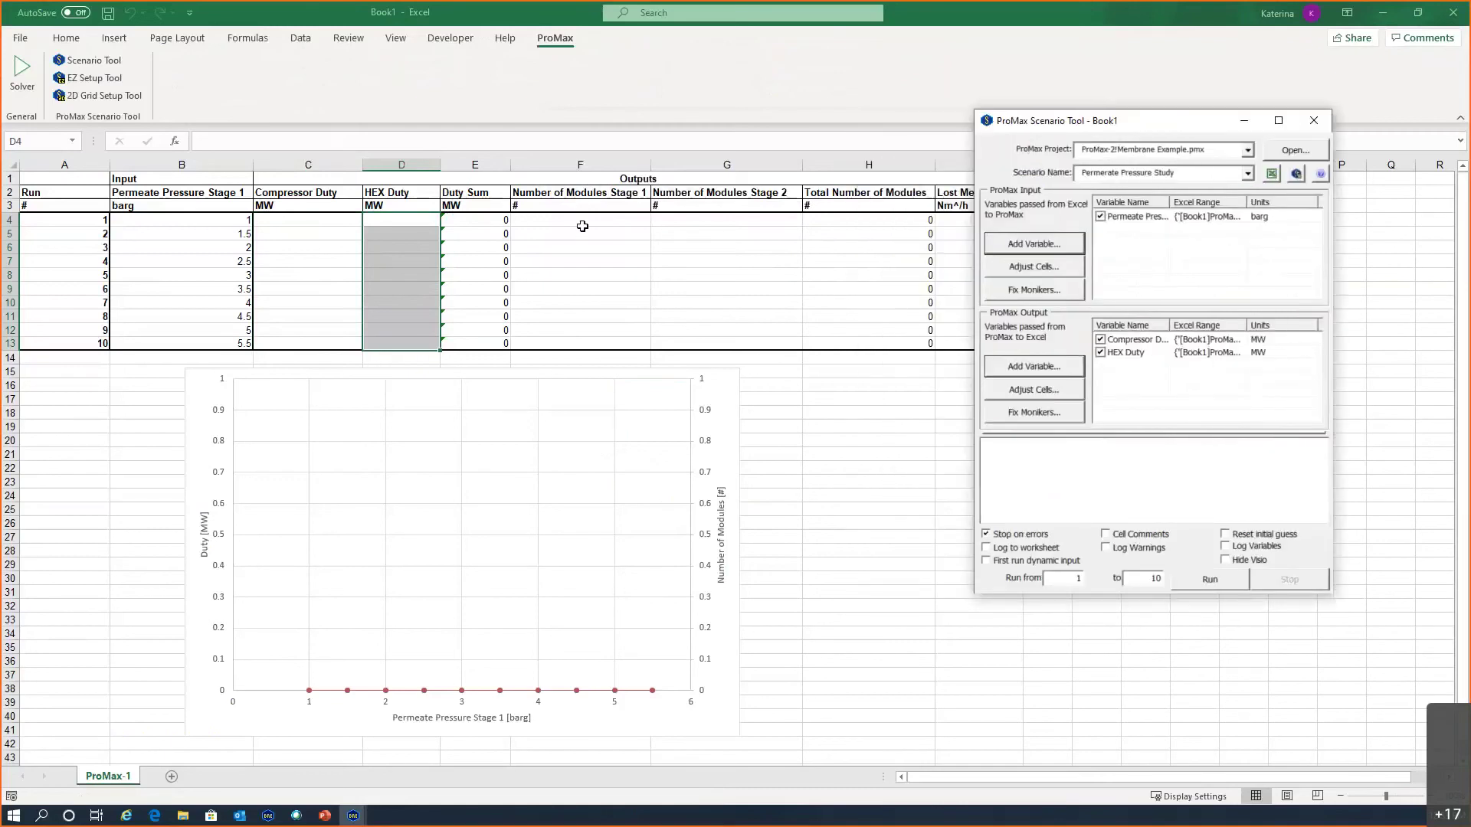
click(1031, 367)
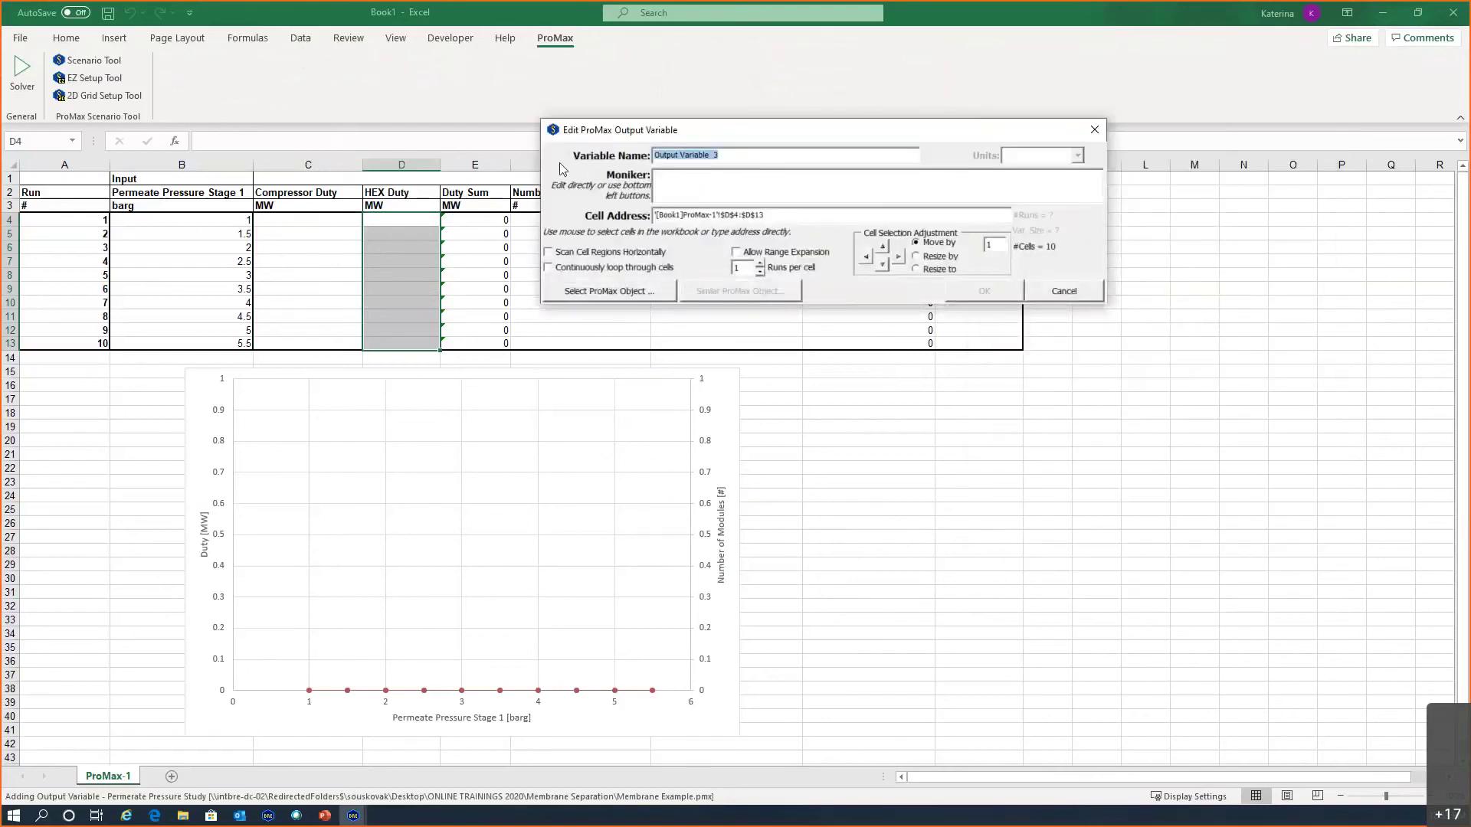
text(Modules 1)
key(Tab)
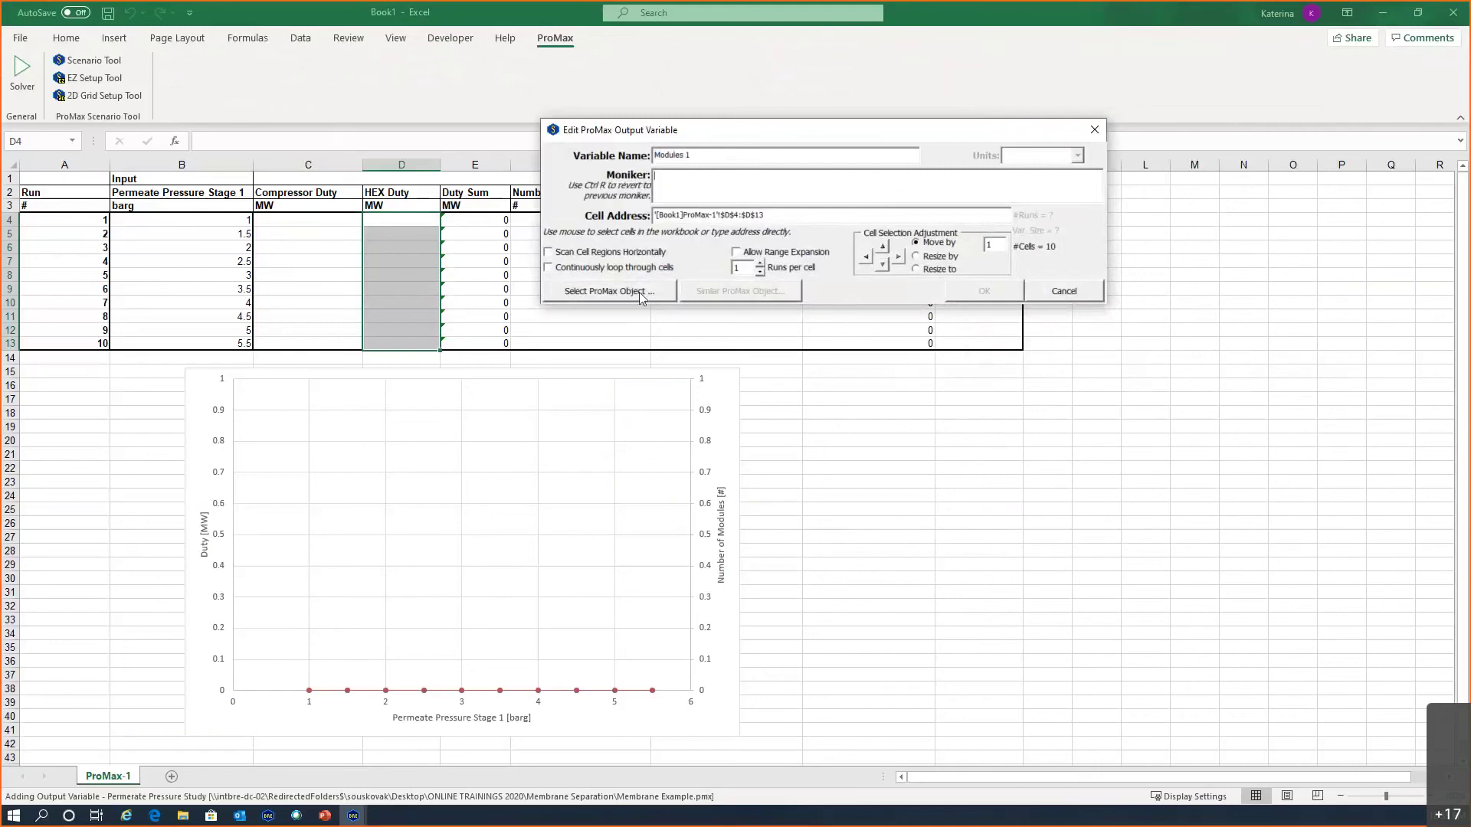
click(635, 296)
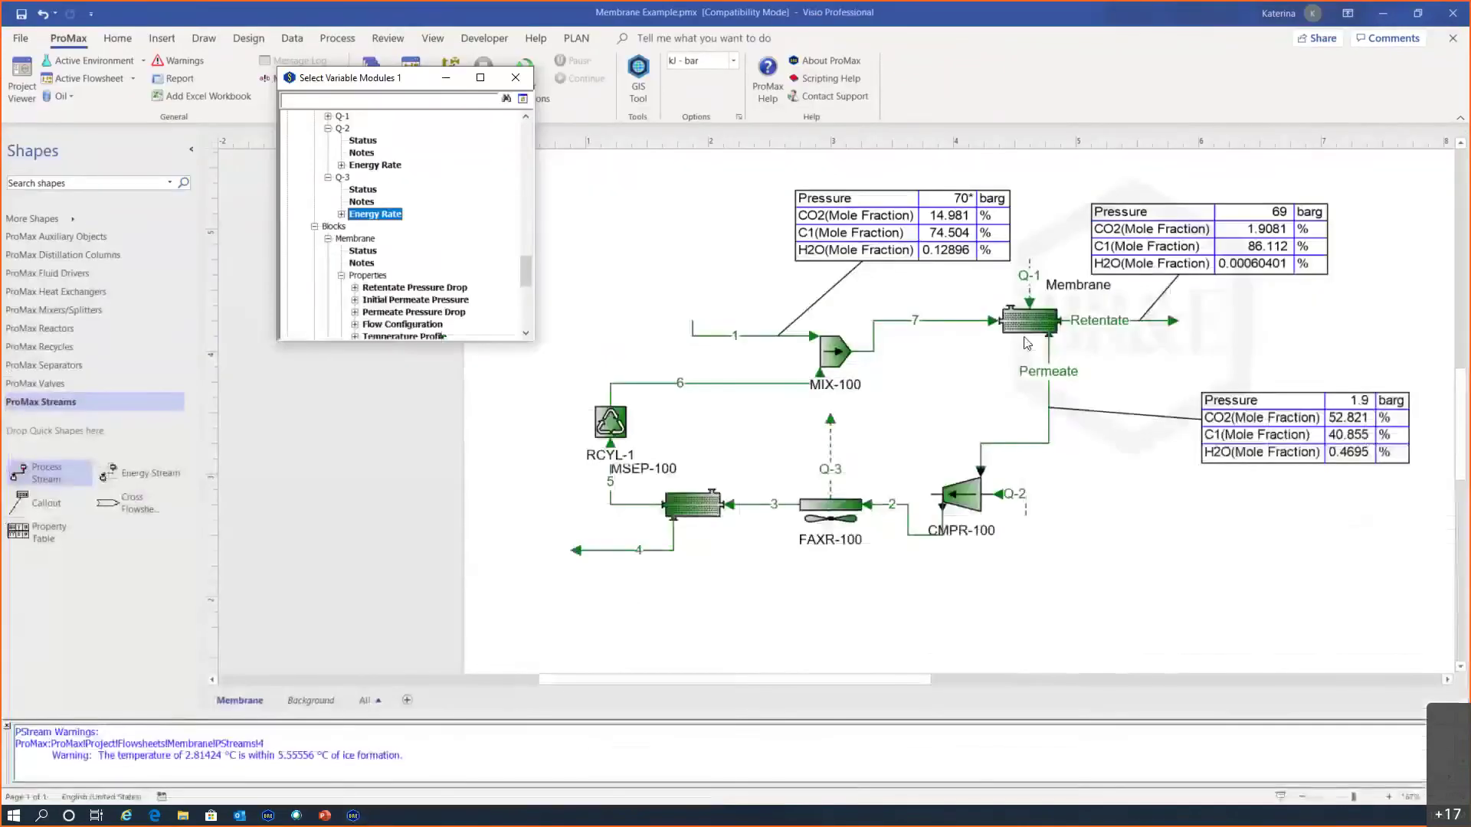
click(1021, 325)
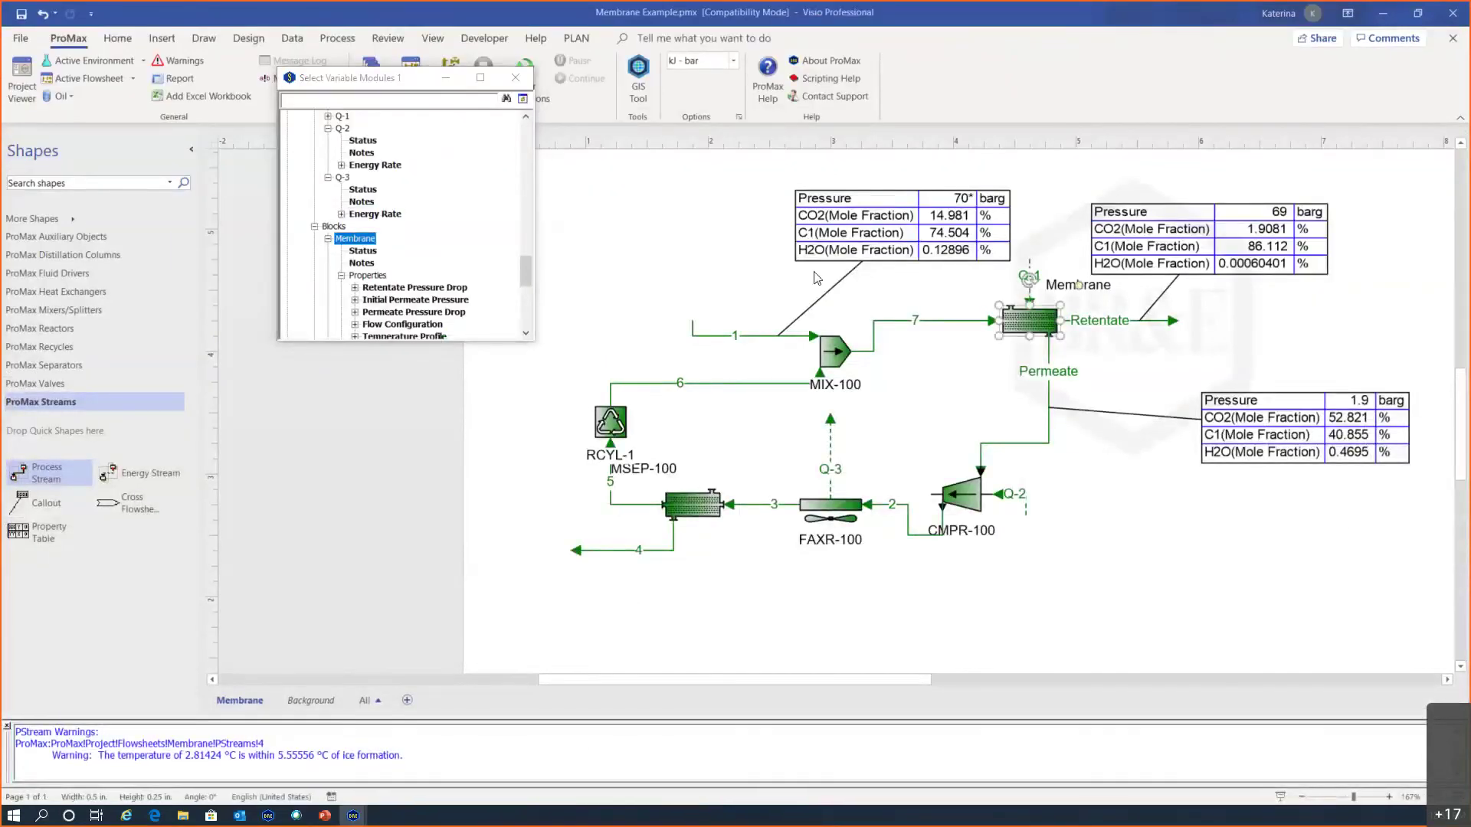
scroll(439, 266, down, 2)
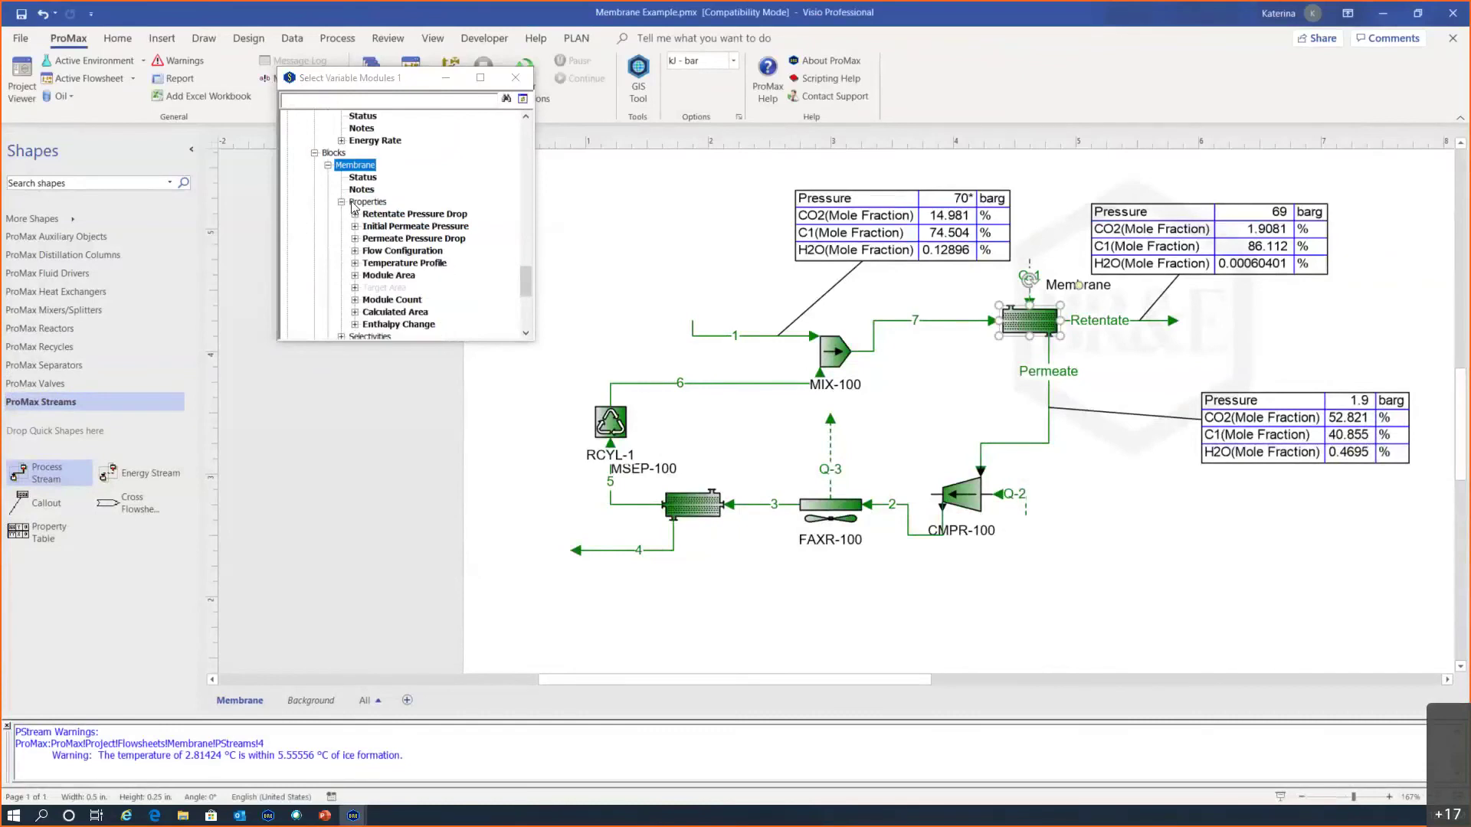
scroll(390, 245, down, 1)
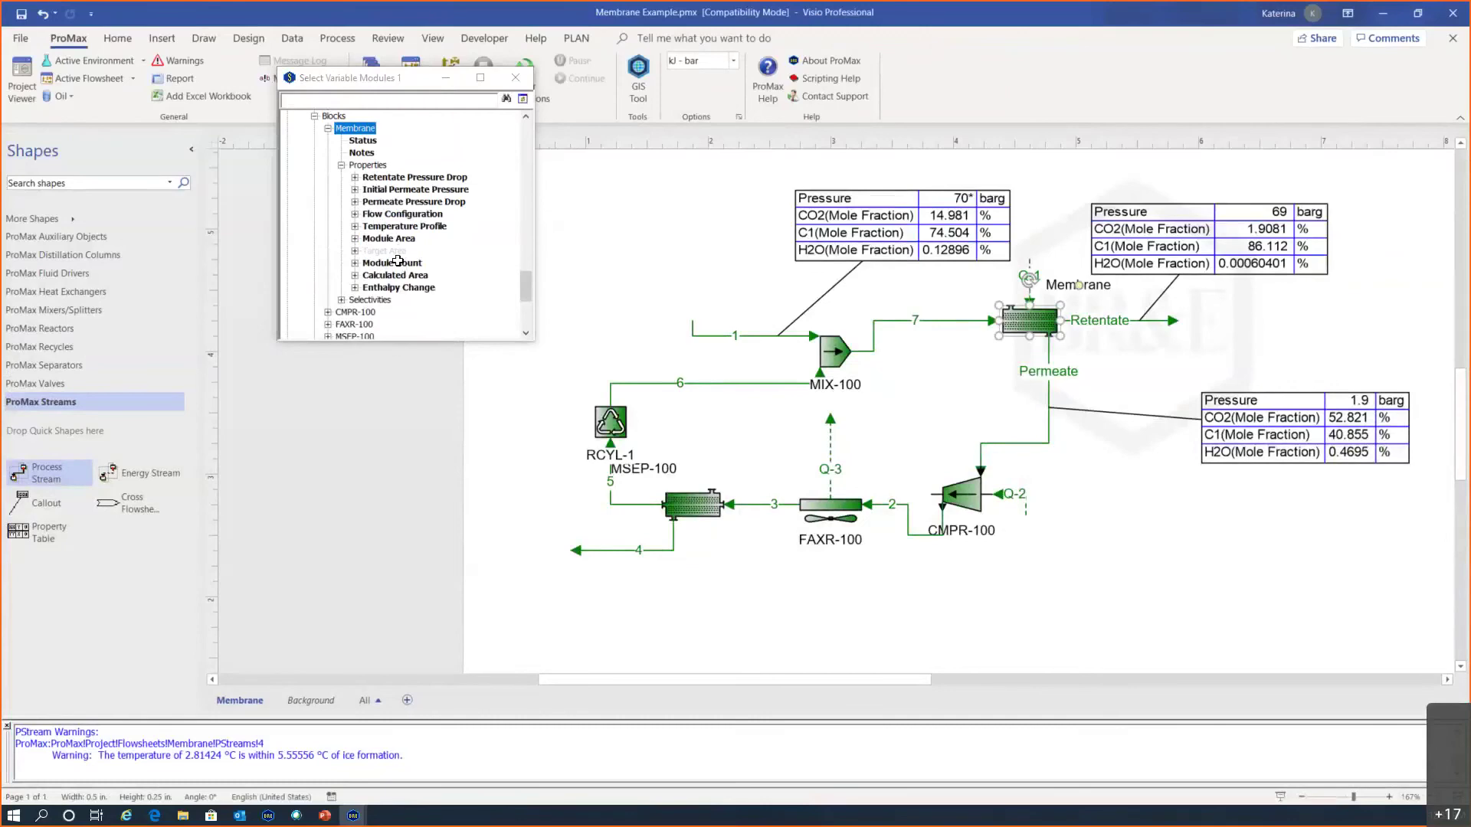
double_click(392, 262)
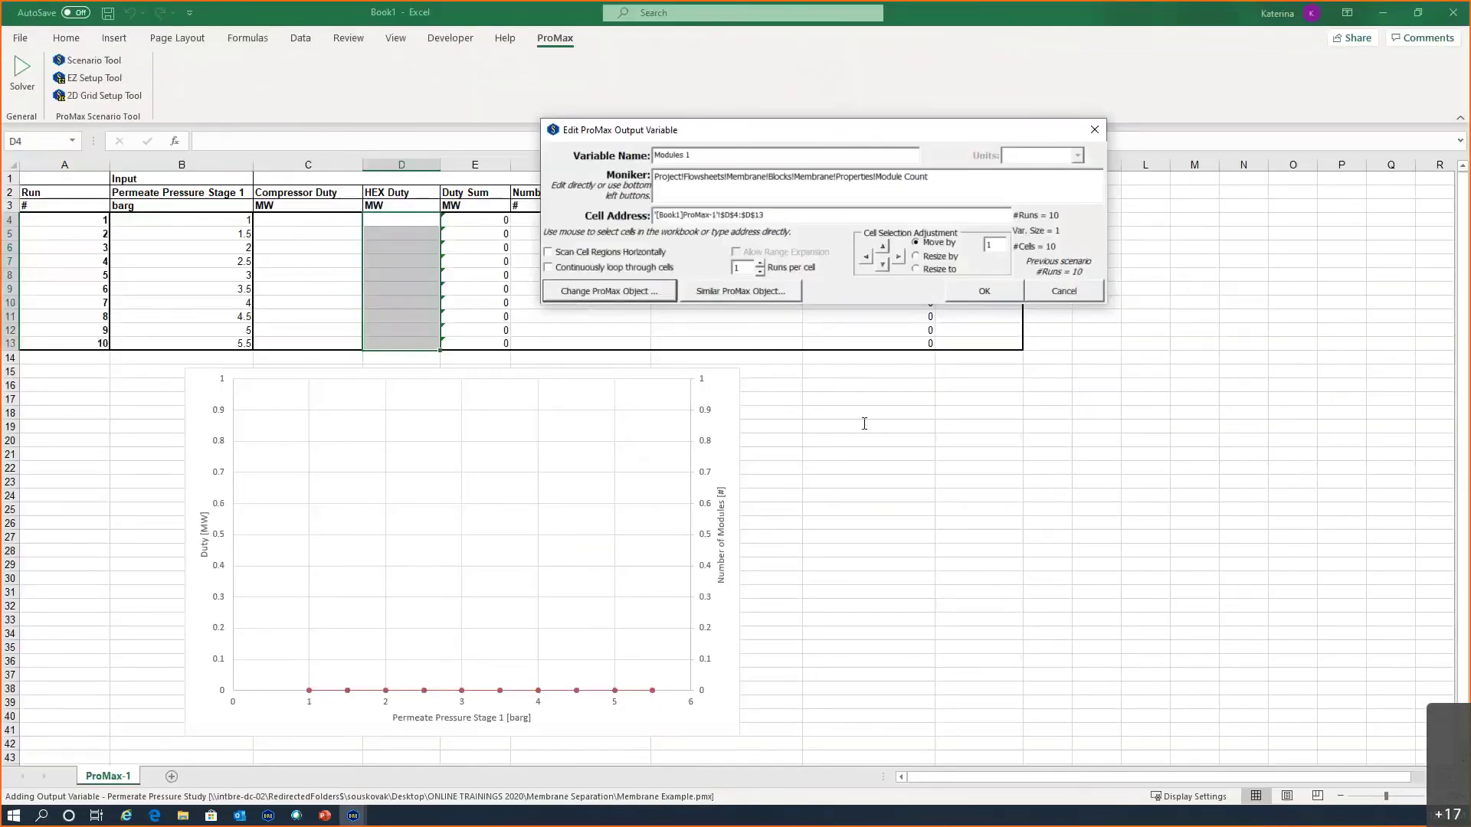
Step: Assign the Modules 1 variable to output cells F4:F13
click(938, 508)
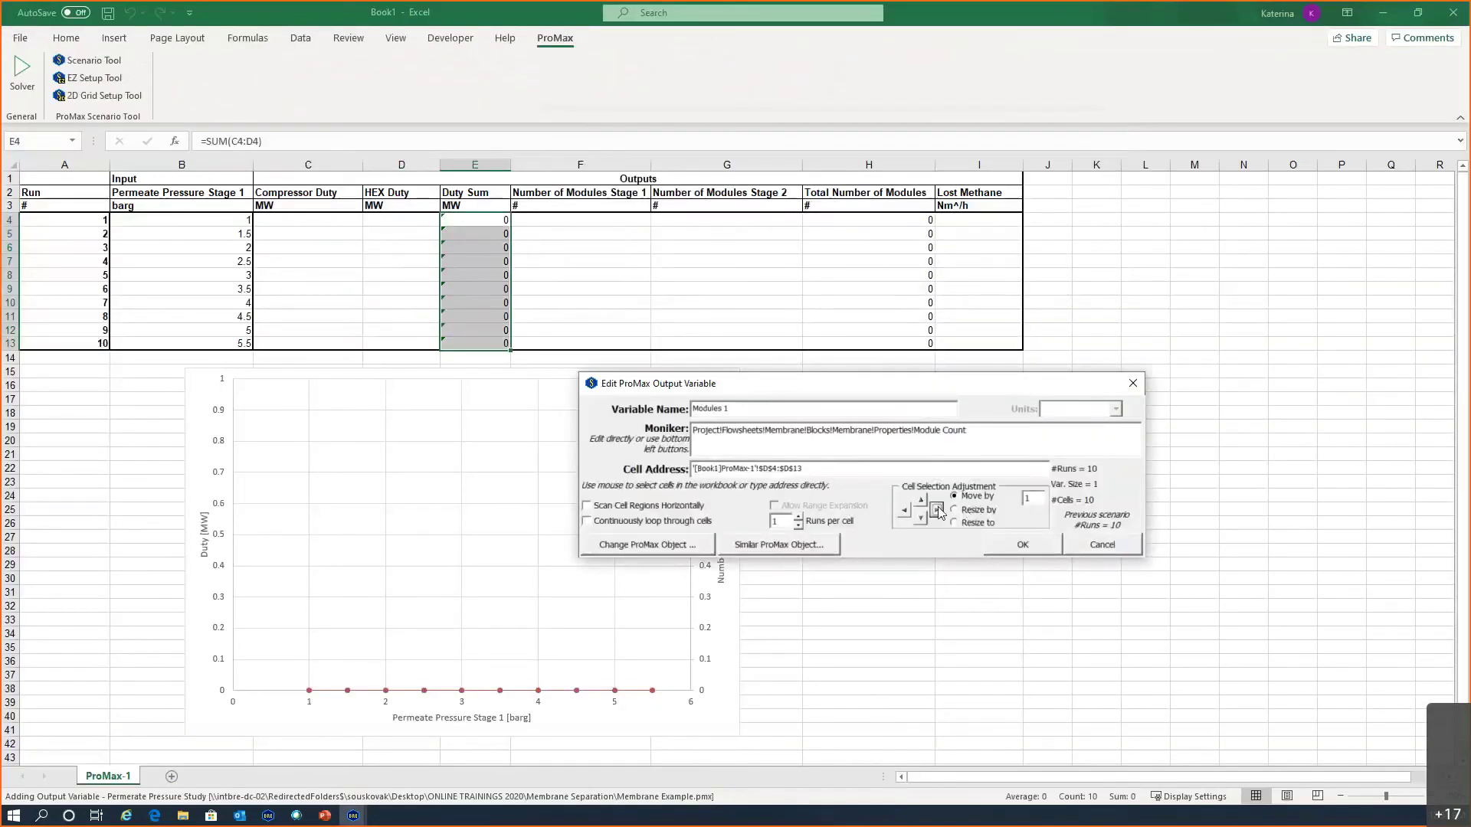
click(938, 508)
click(1022, 545)
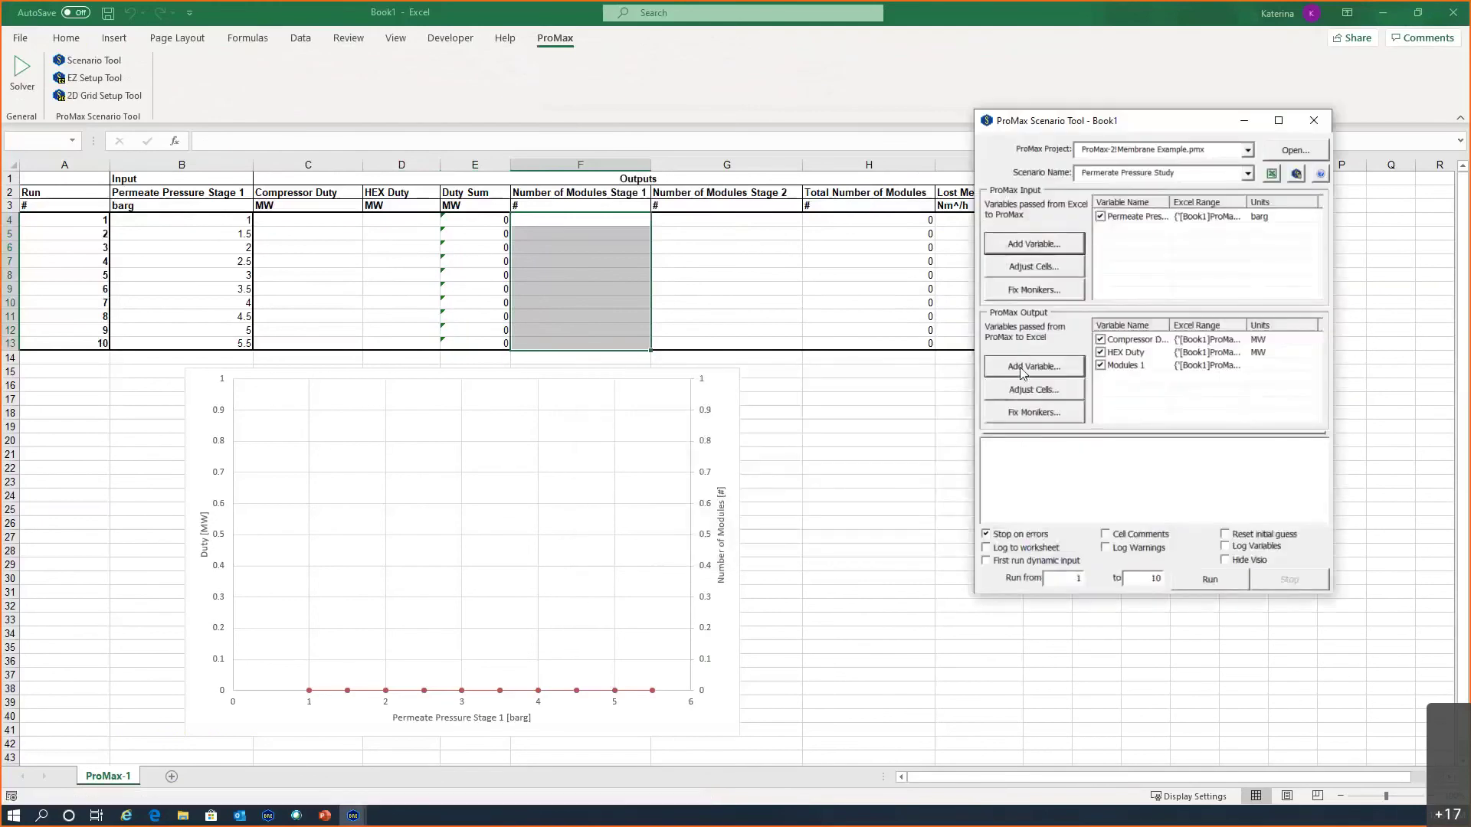
Step: Add an output variable named "Module 2" linked to the Module Count of block MSEP-100, with output cells G4:G13
click(1021, 370)
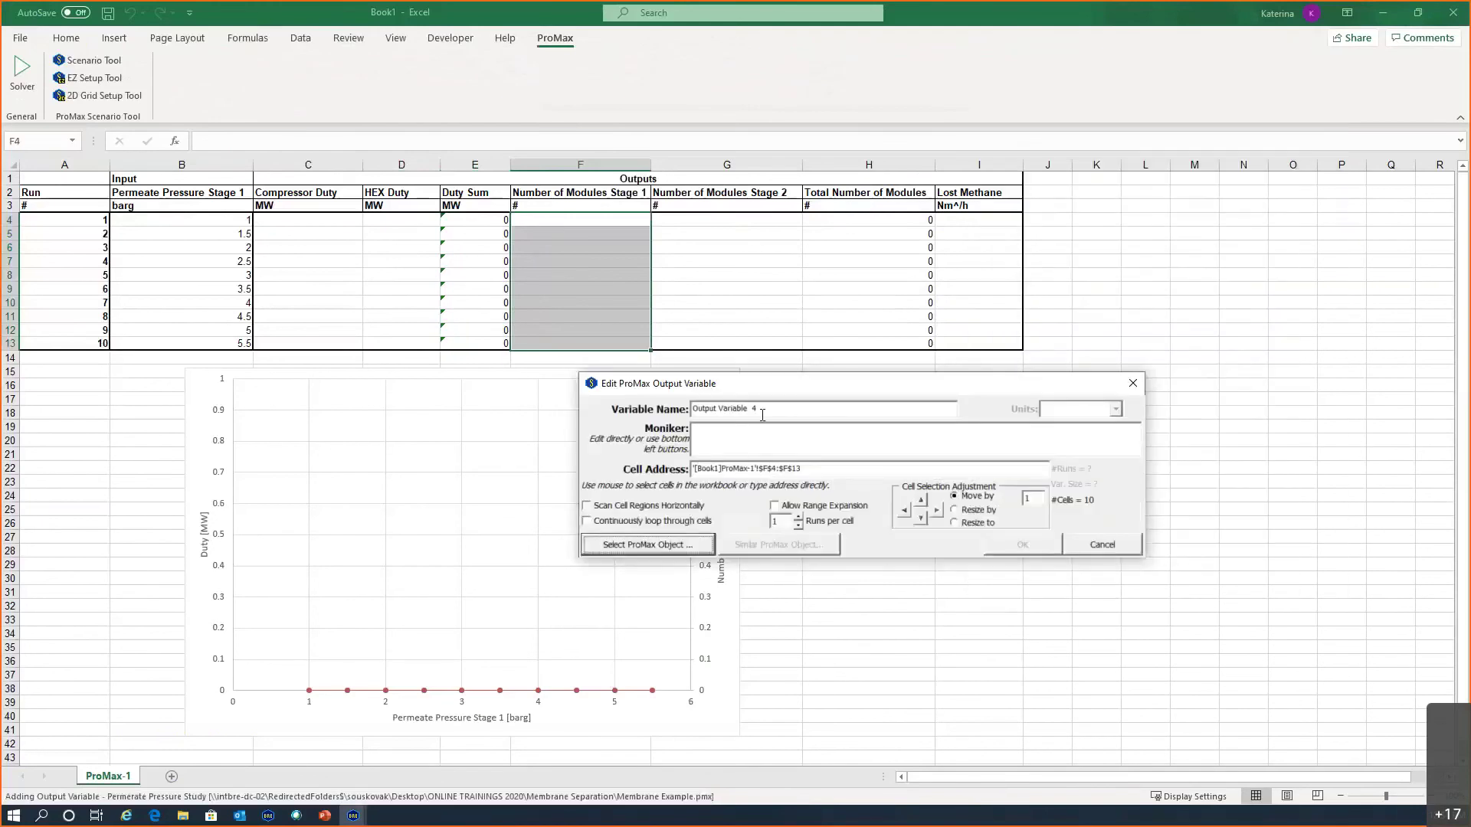
drag(763, 414, 660, 415)
text(Module 2)
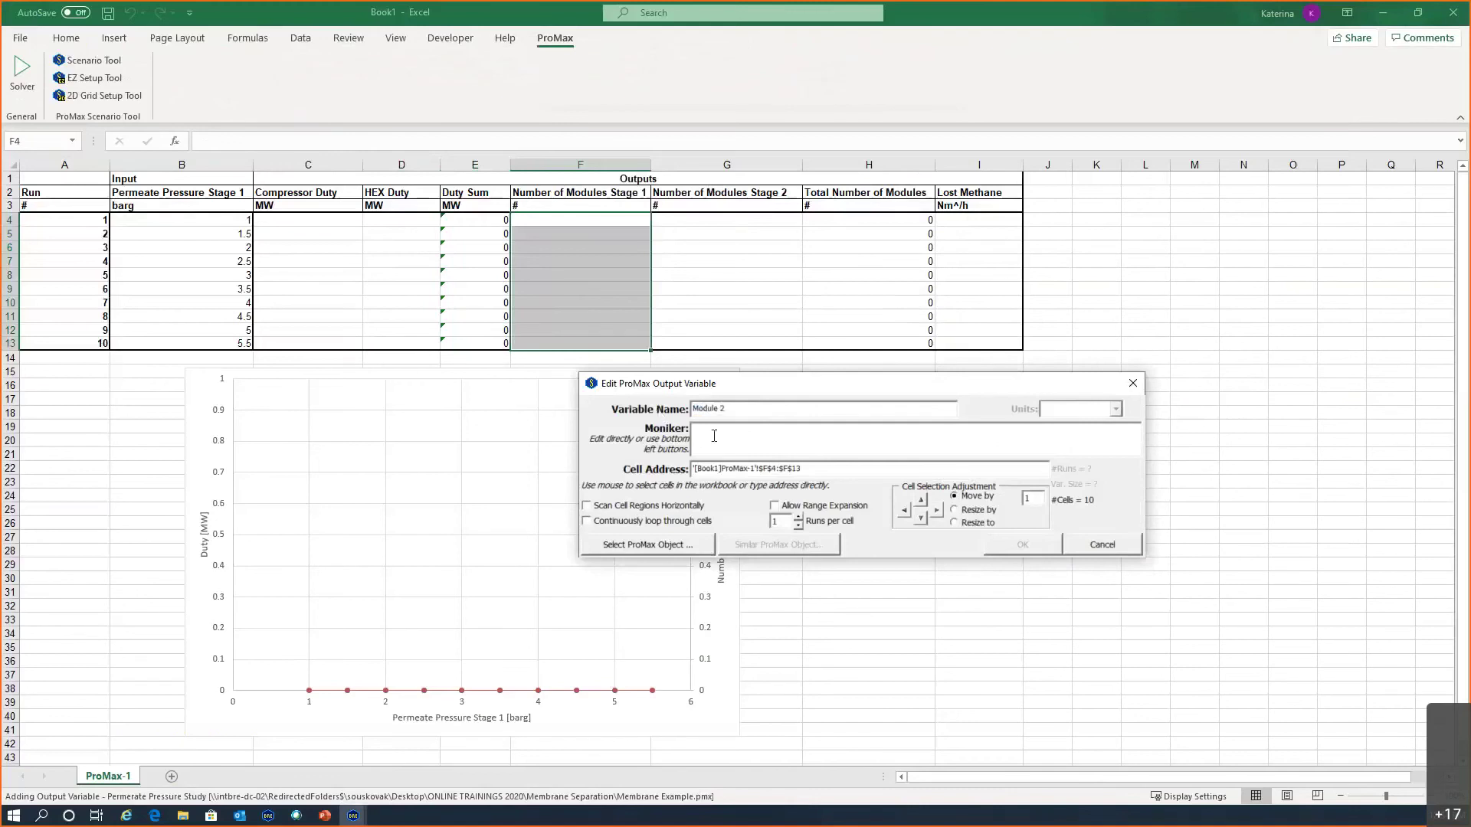
key(Tab)
click(651, 544)
click(705, 510)
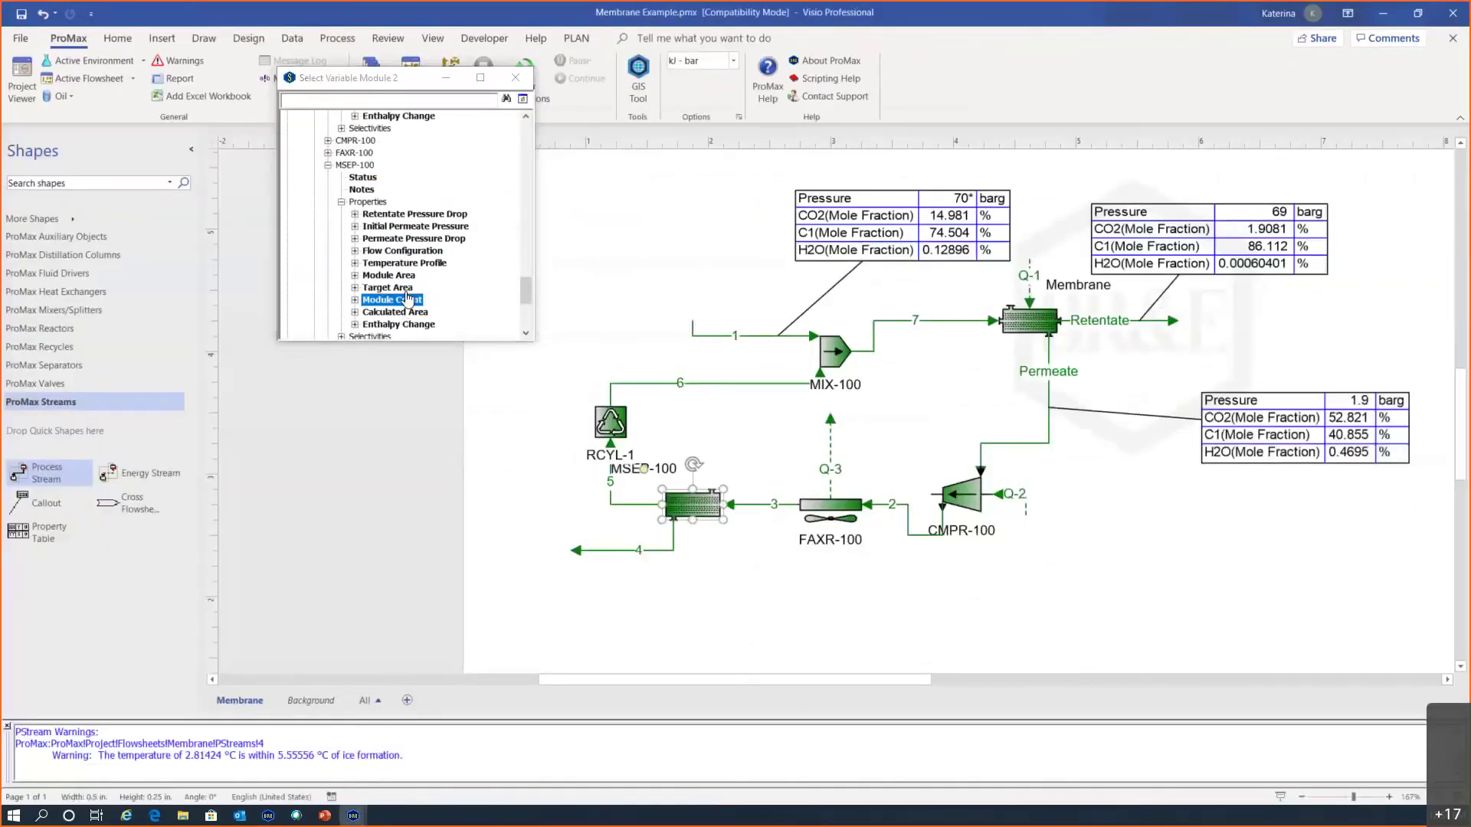
double_click(393, 301)
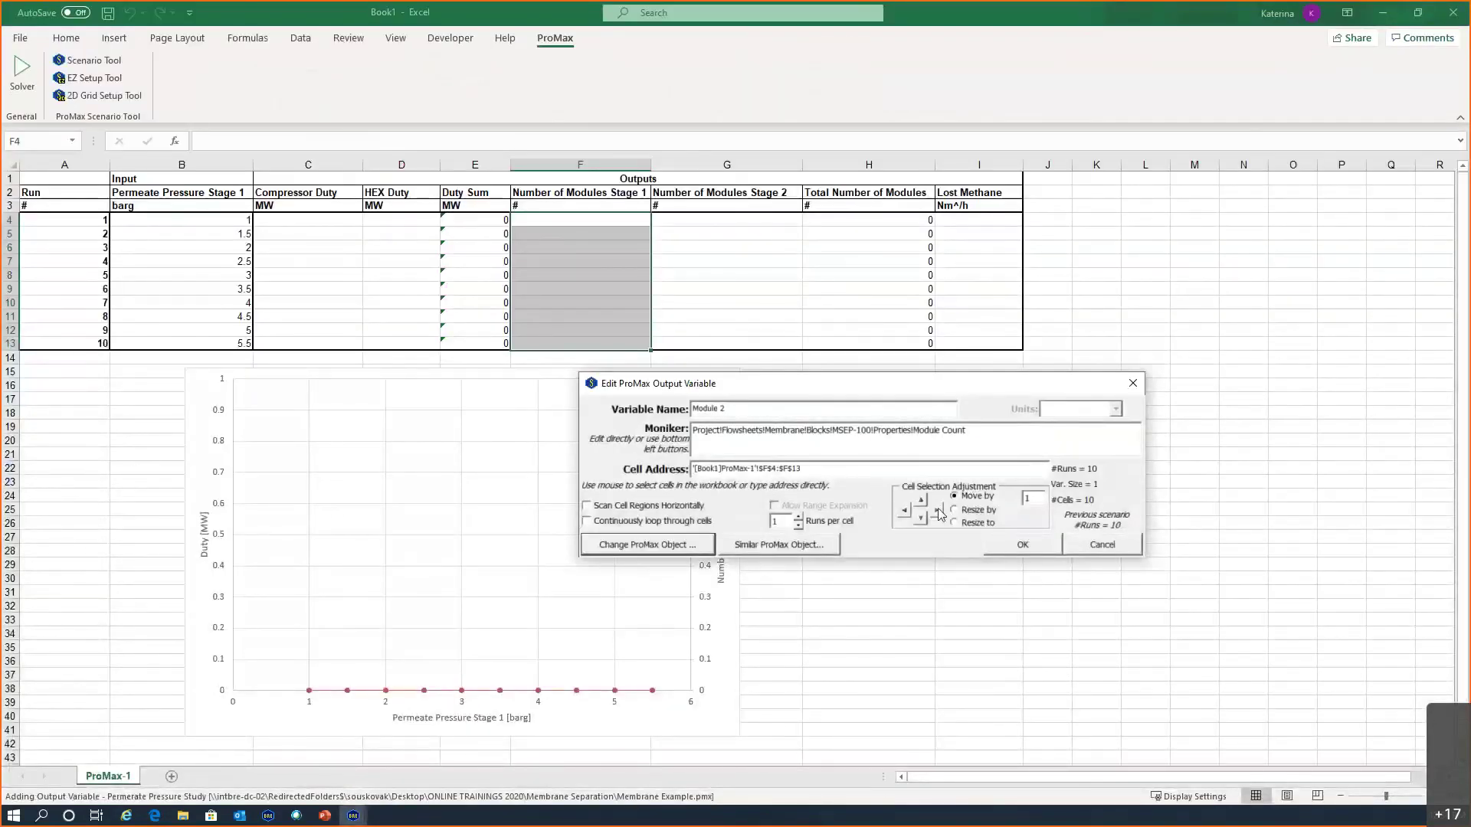
click(938, 512)
click(1027, 544)
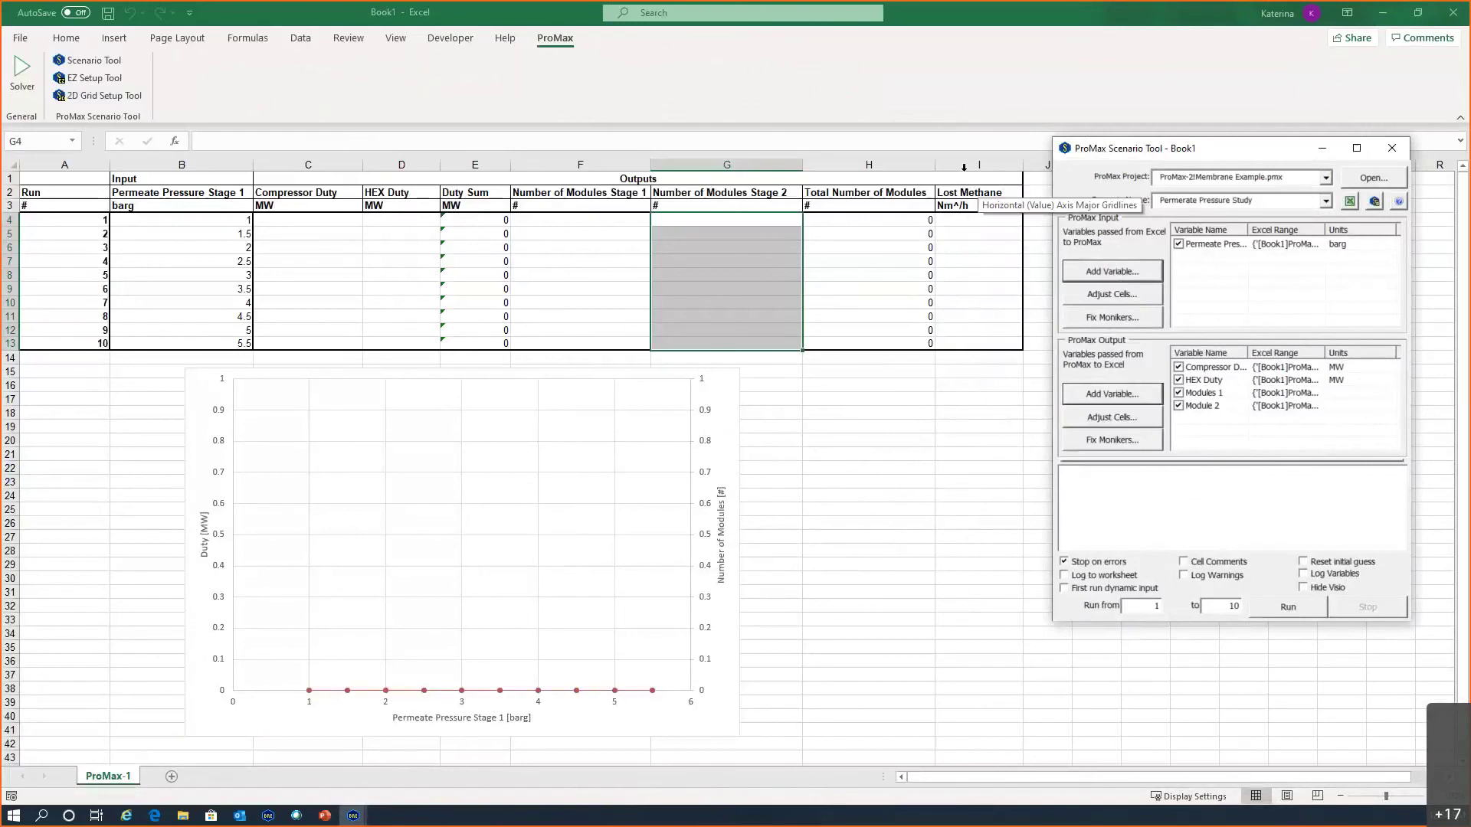
Step: Add another output variable named "Lost Methane"
click(1120, 395)
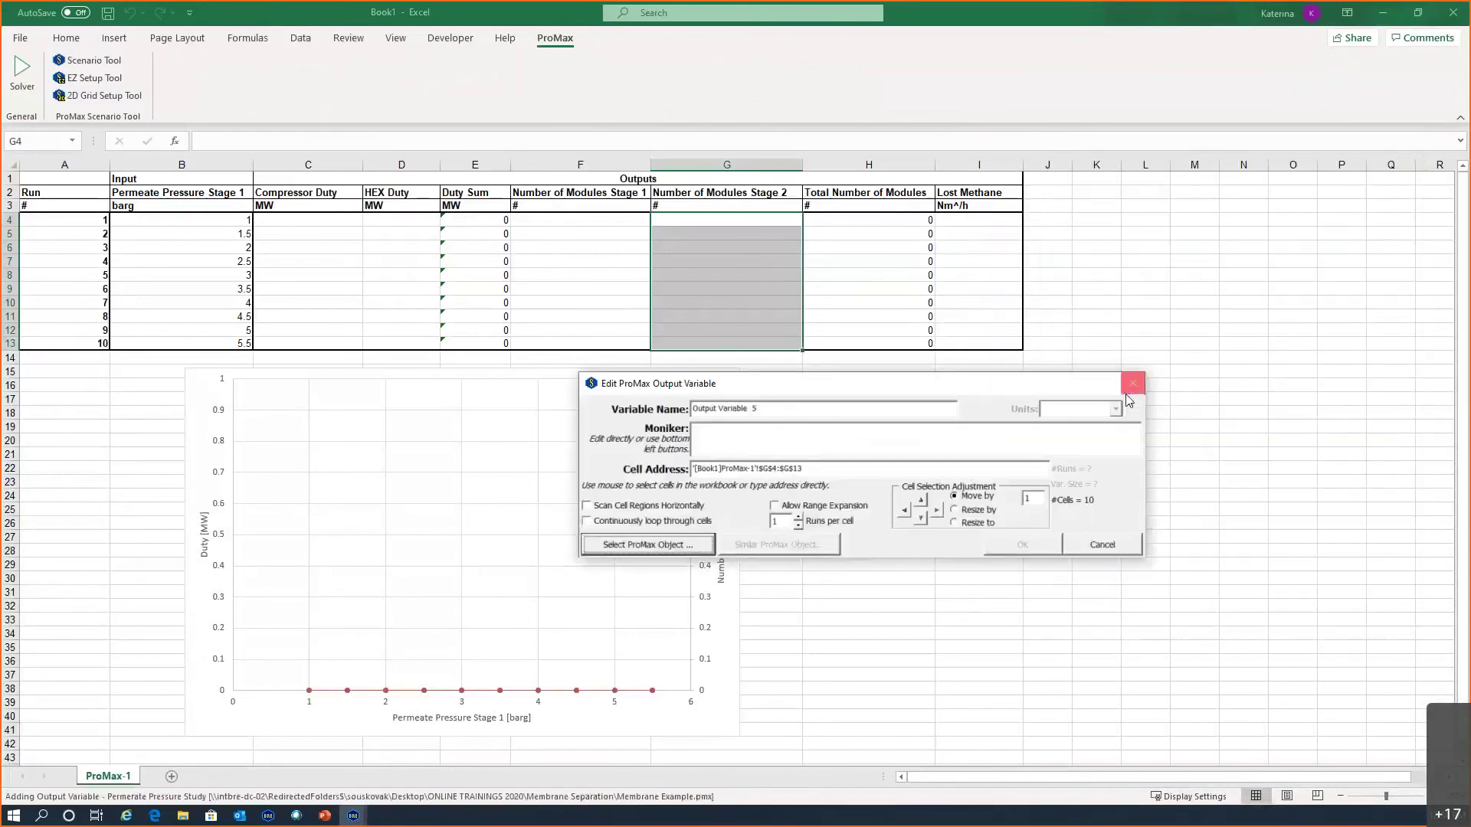
click(783, 412)
text(Lost Methane)
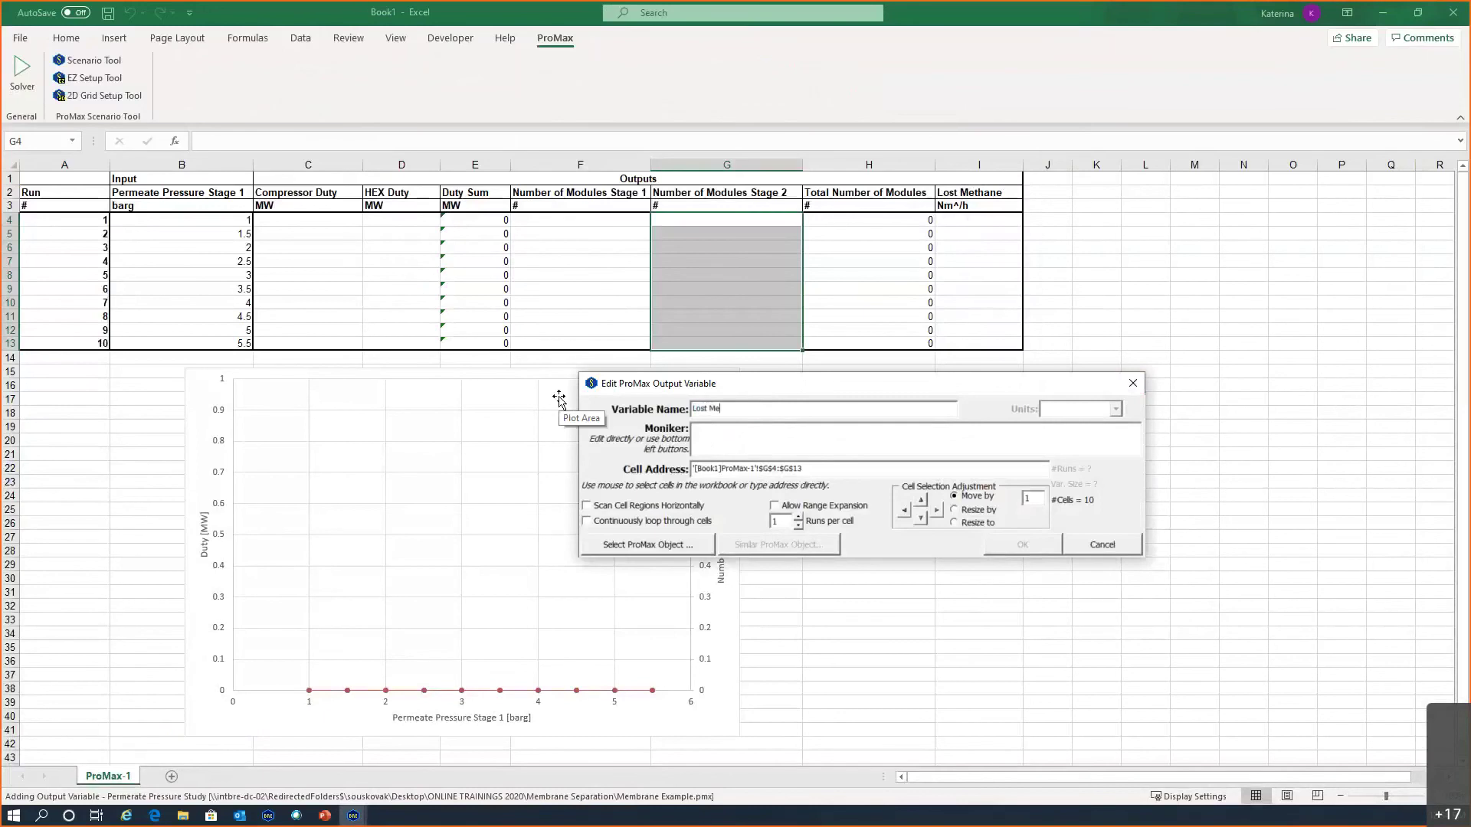
Step: Link the Lost Methane variable to the C1 Normal Vapor Volumetric Flow in the total-phase composition of stream 4
click(690, 546)
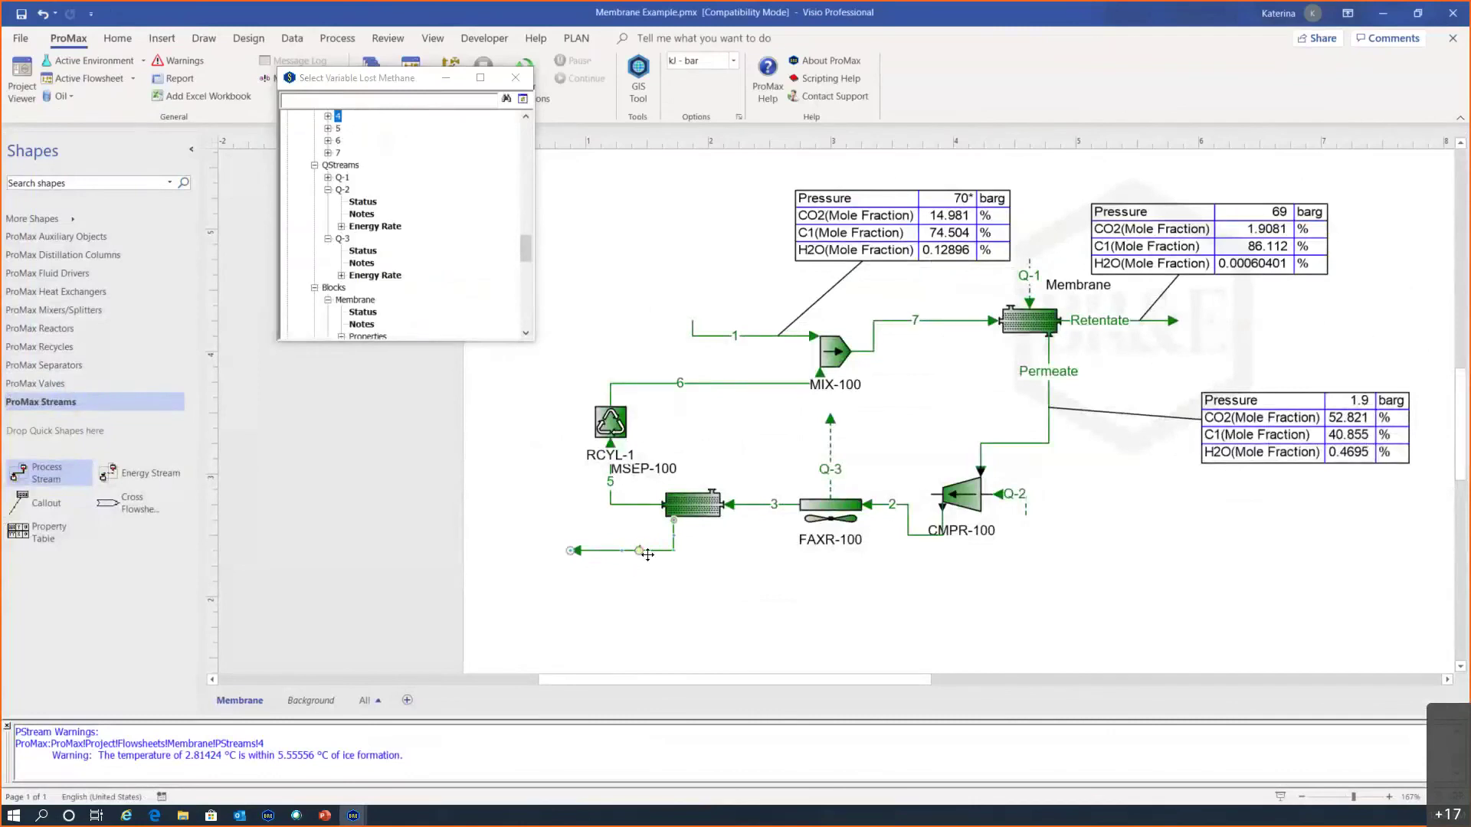
click(329, 116)
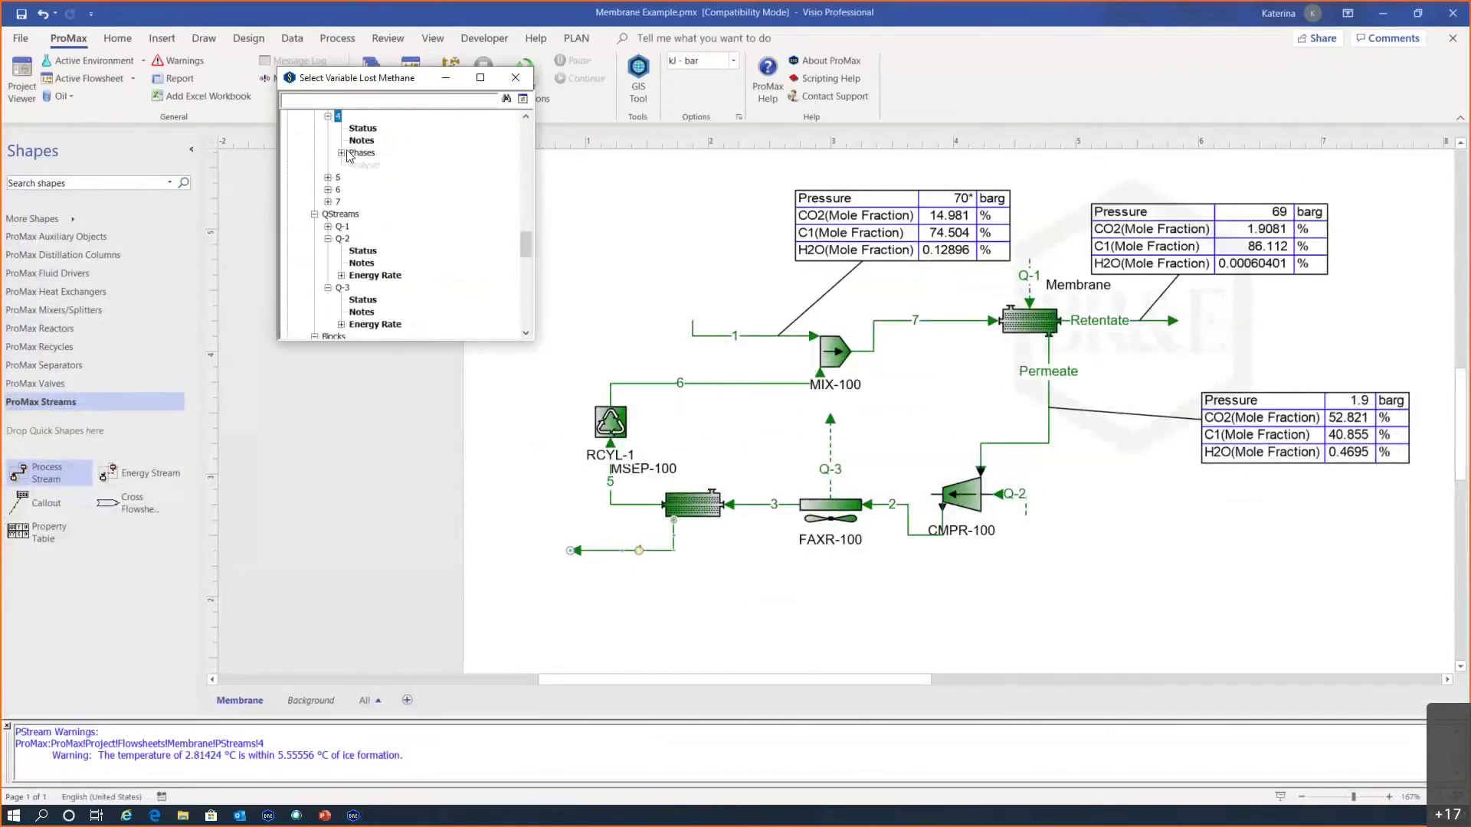
click(341, 153)
click(354, 165)
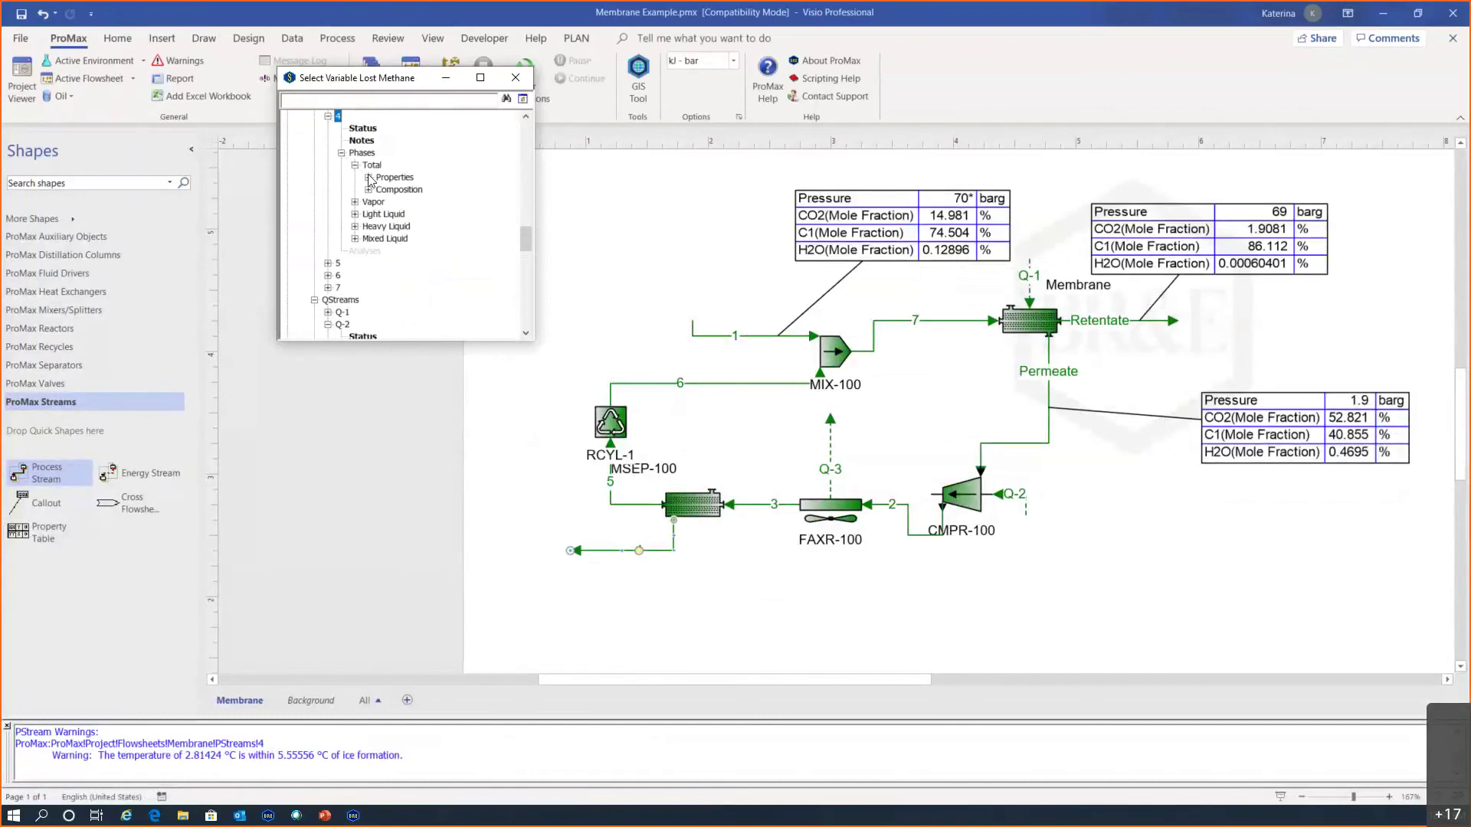
click(369, 177)
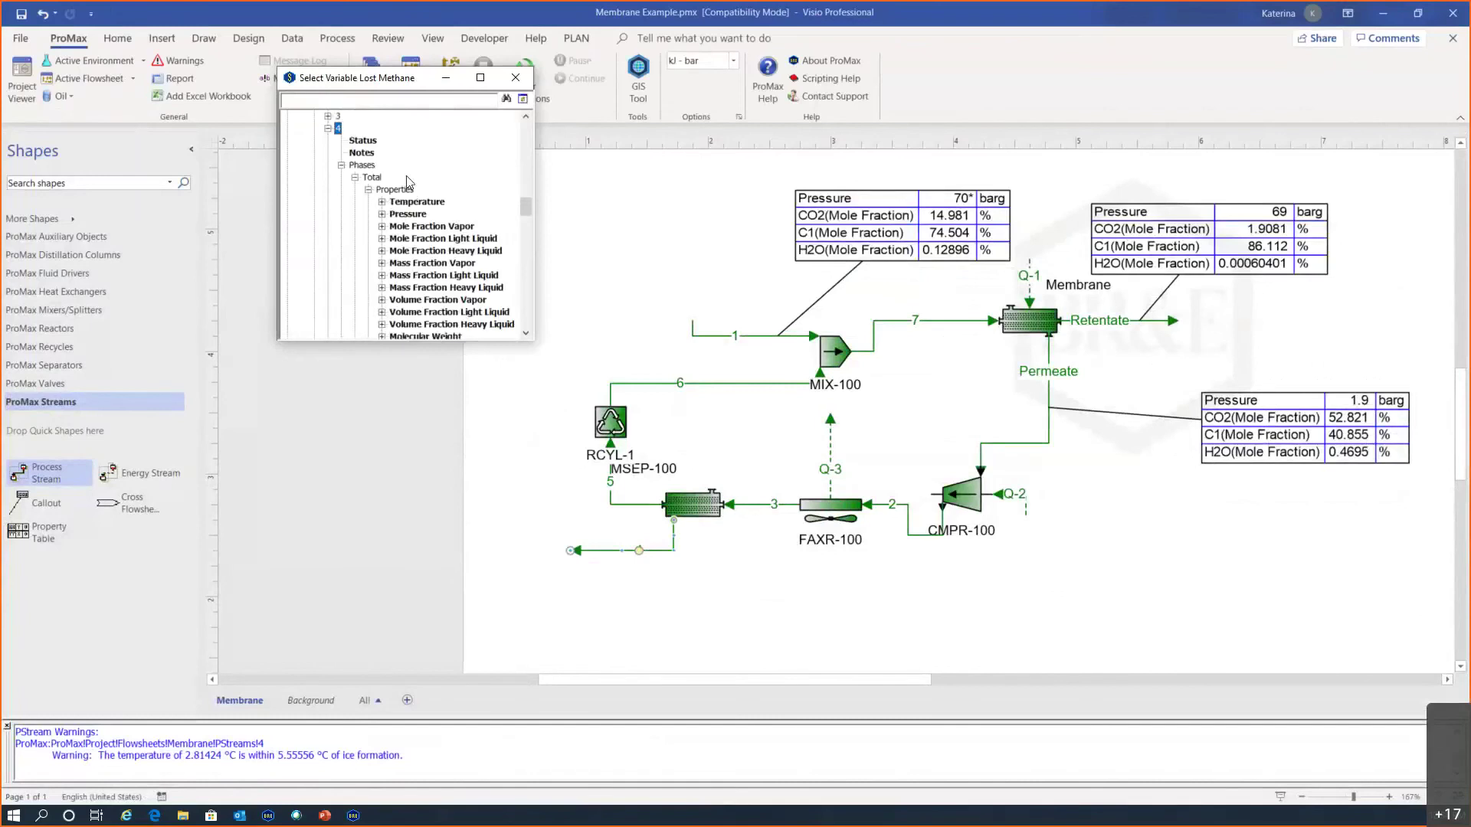
click(368, 189)
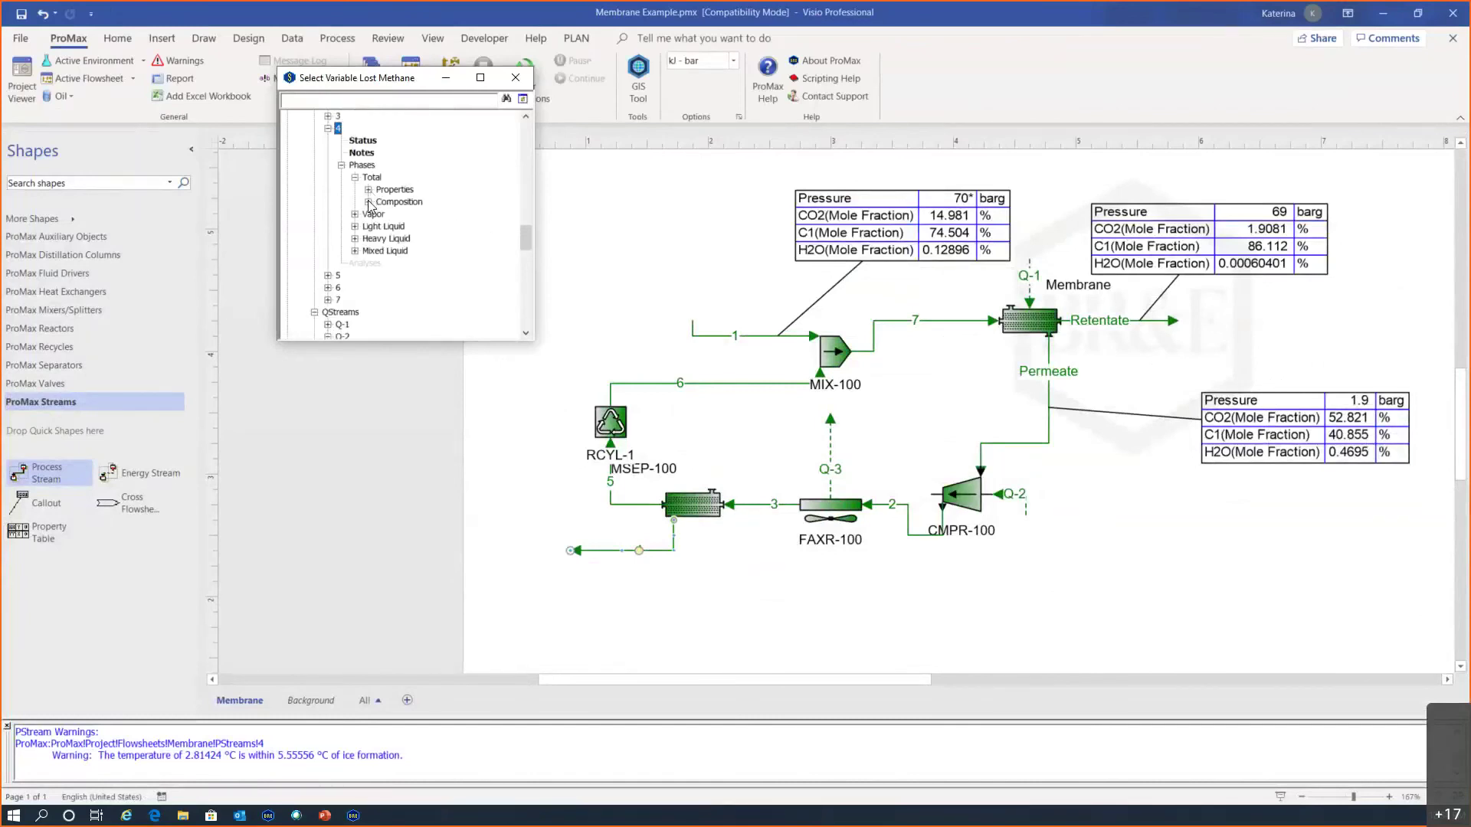
click(369, 202)
scroll(435, 230, down, 1)
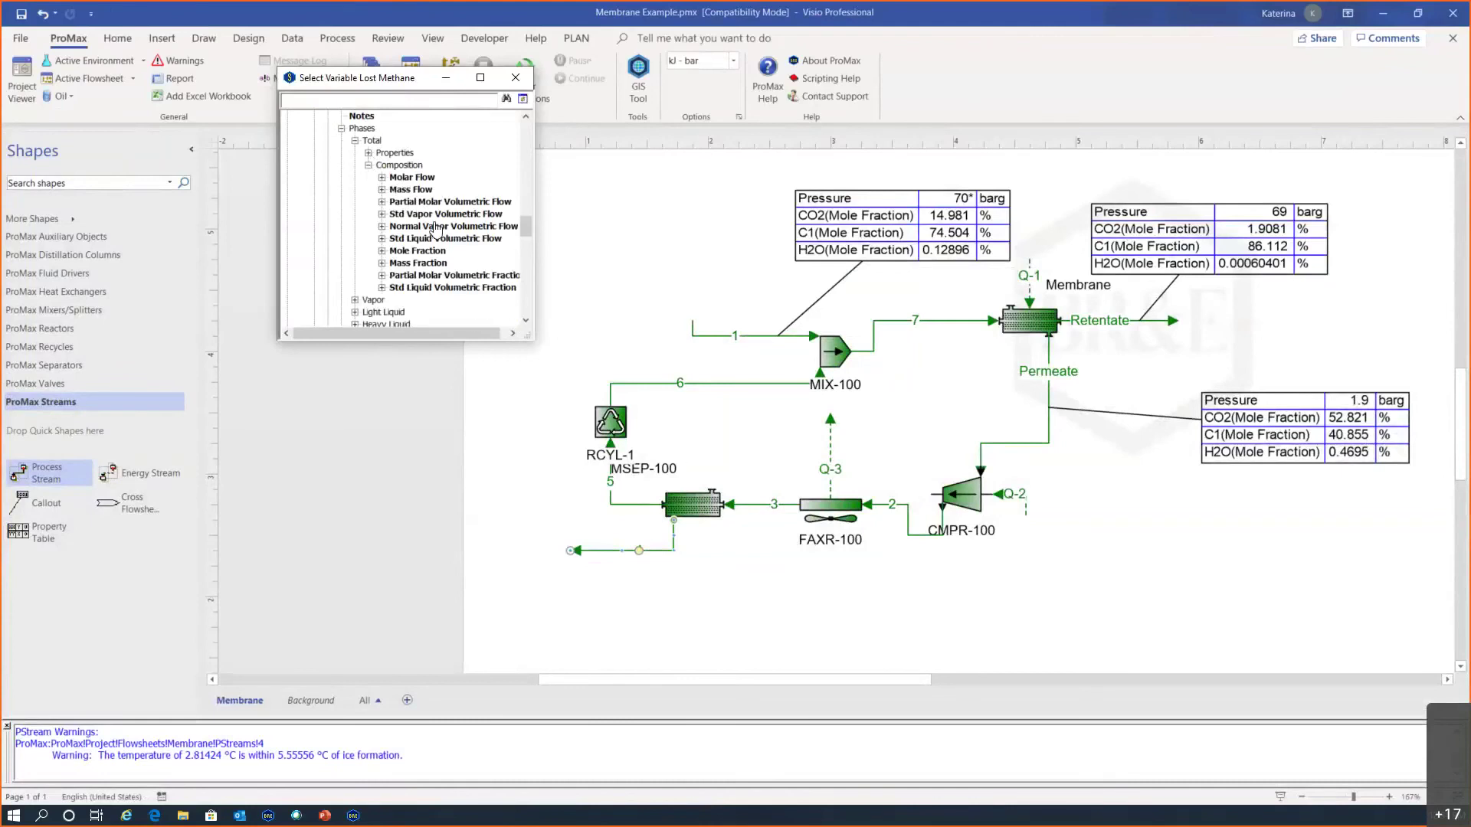
click(382, 227)
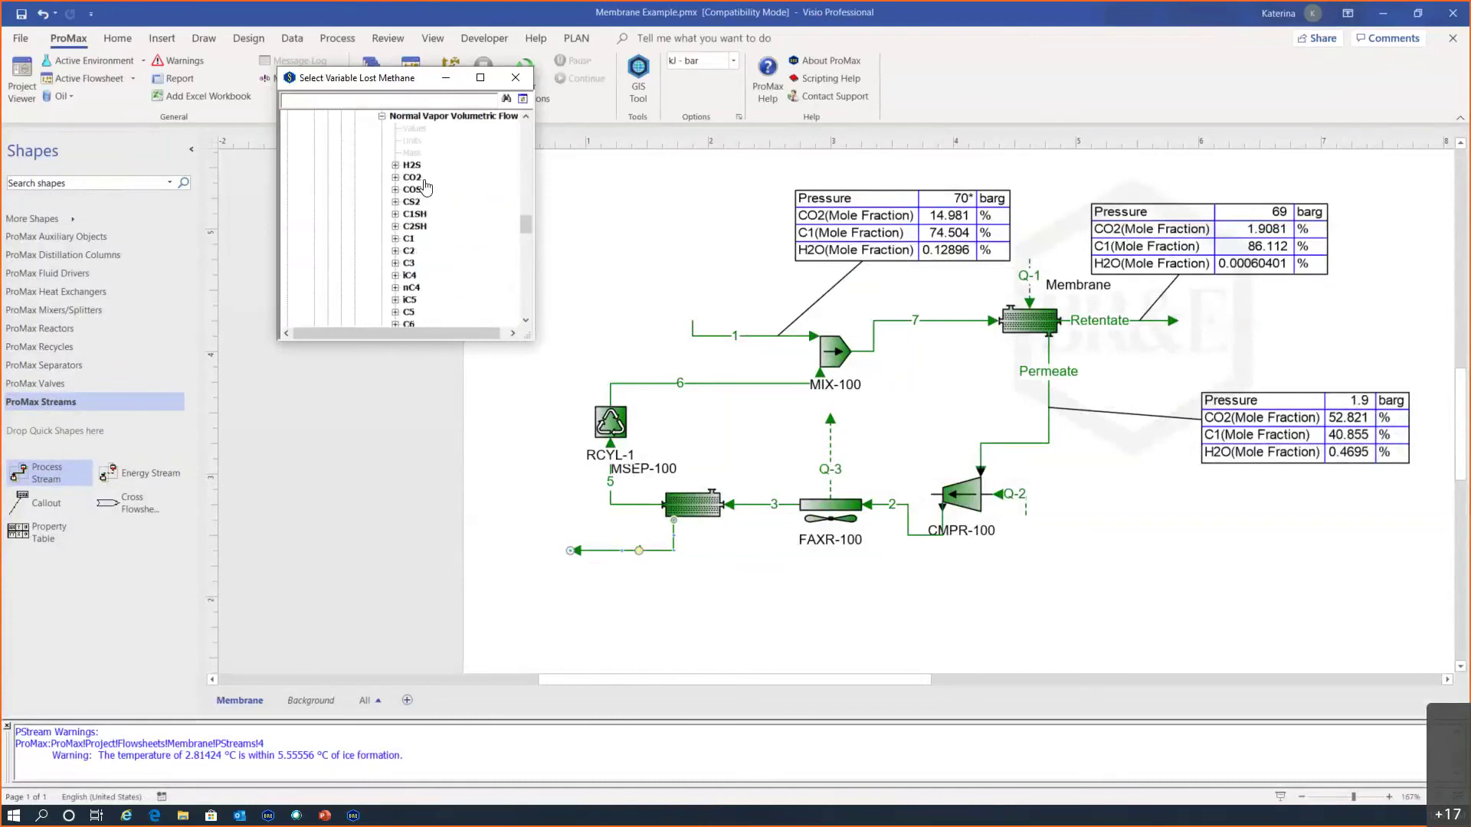
double_click(411, 243)
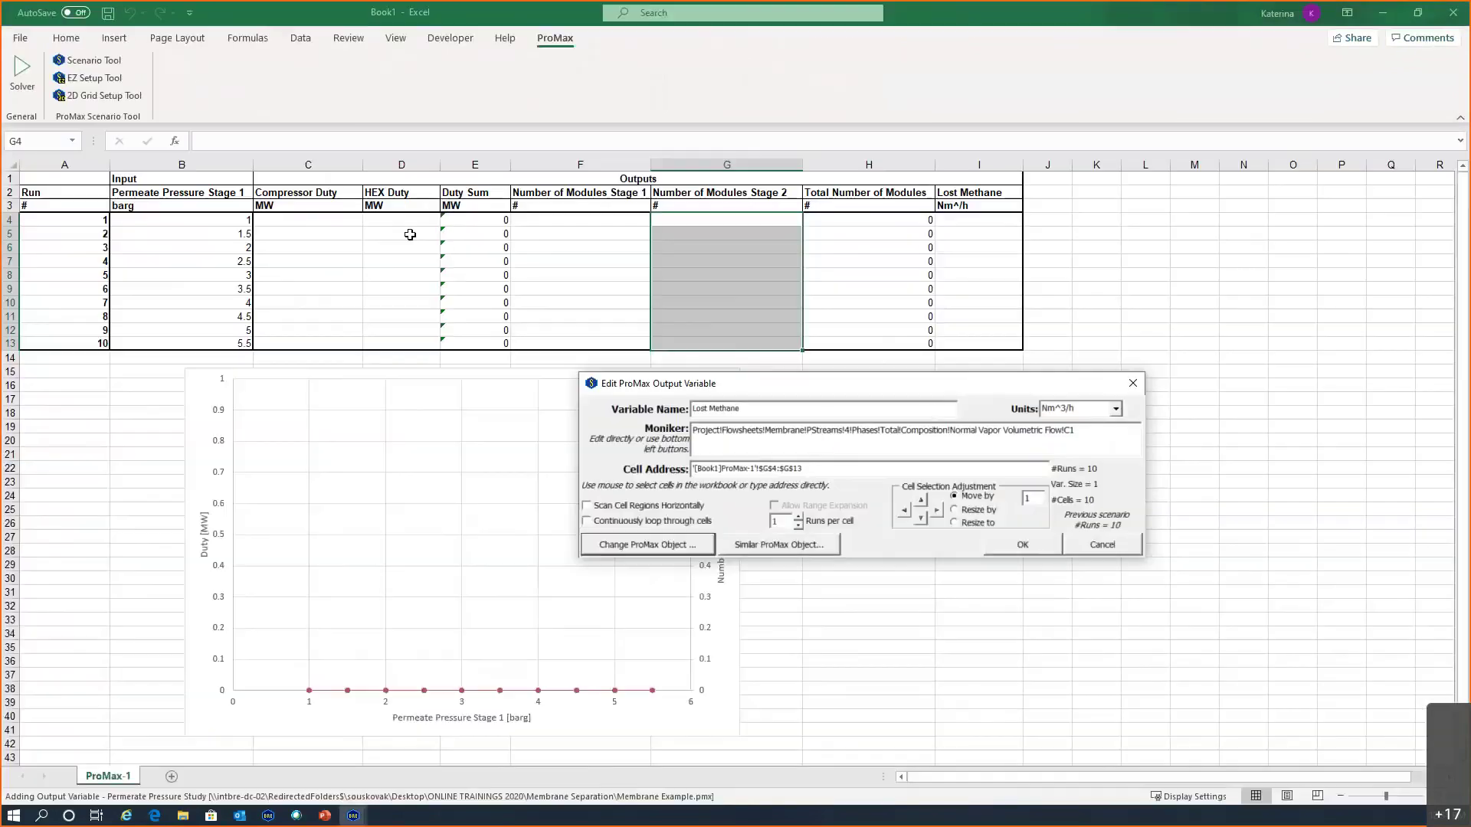
Step: Assign the Lost Methane variable to output cells I4:I13
click(936, 510)
click(936, 509)
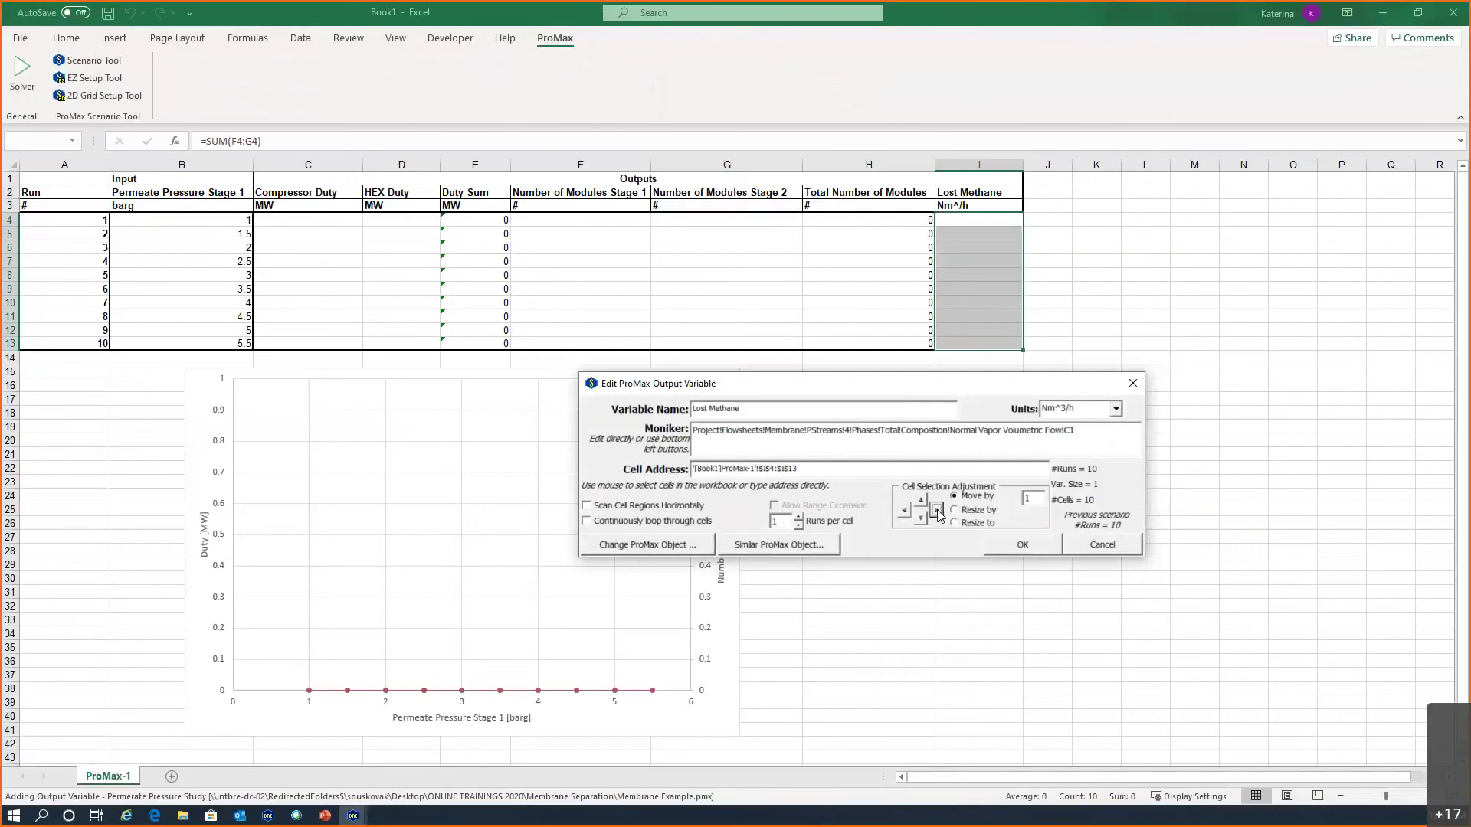
click(1023, 545)
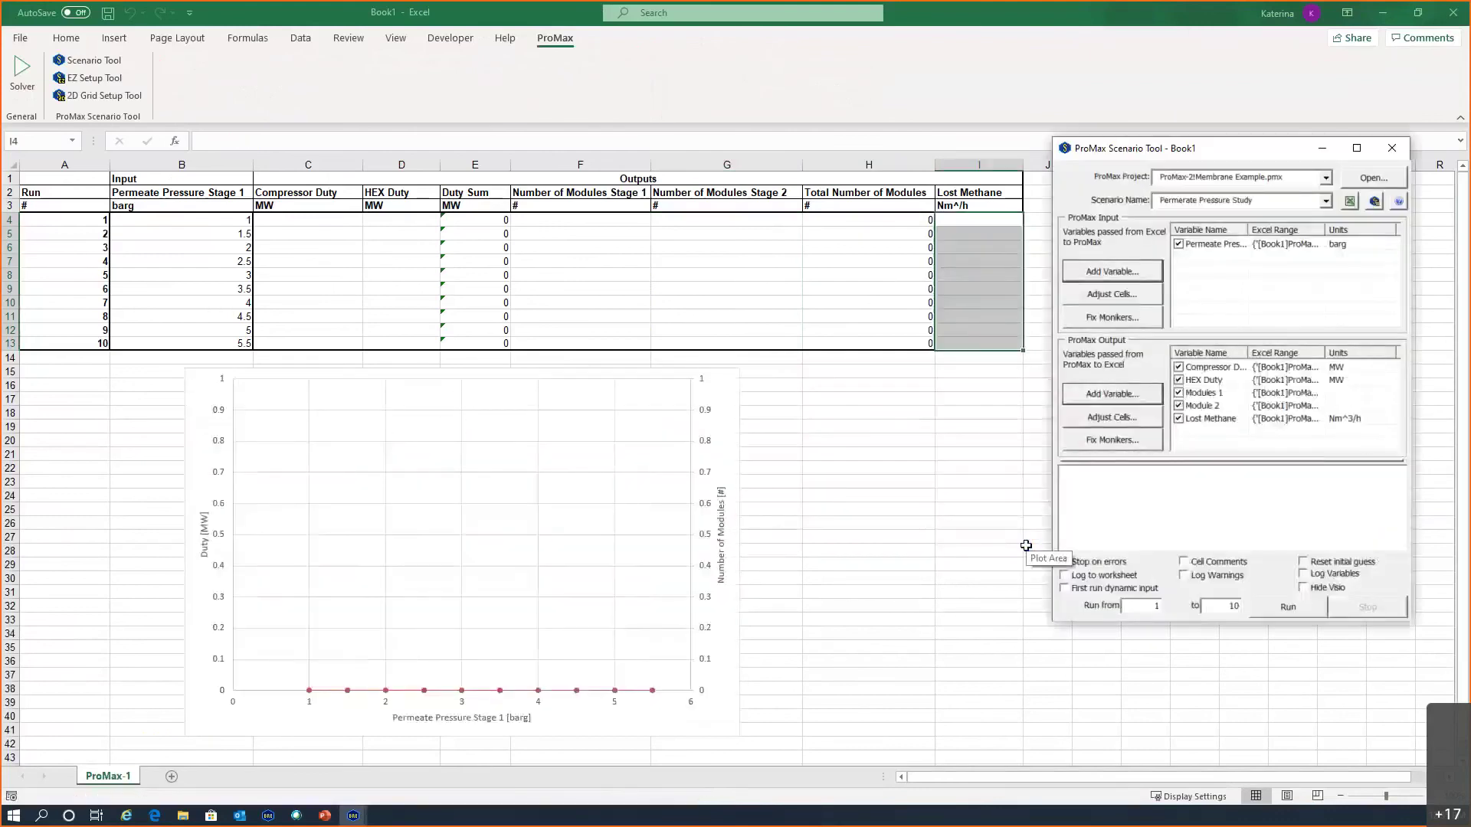
Step: Run the permeate pressure scenario study for runs 1 to 10
click(1064, 561)
double_click(1156, 605)
key(BackSpace)
text(1)
click(1298, 610)
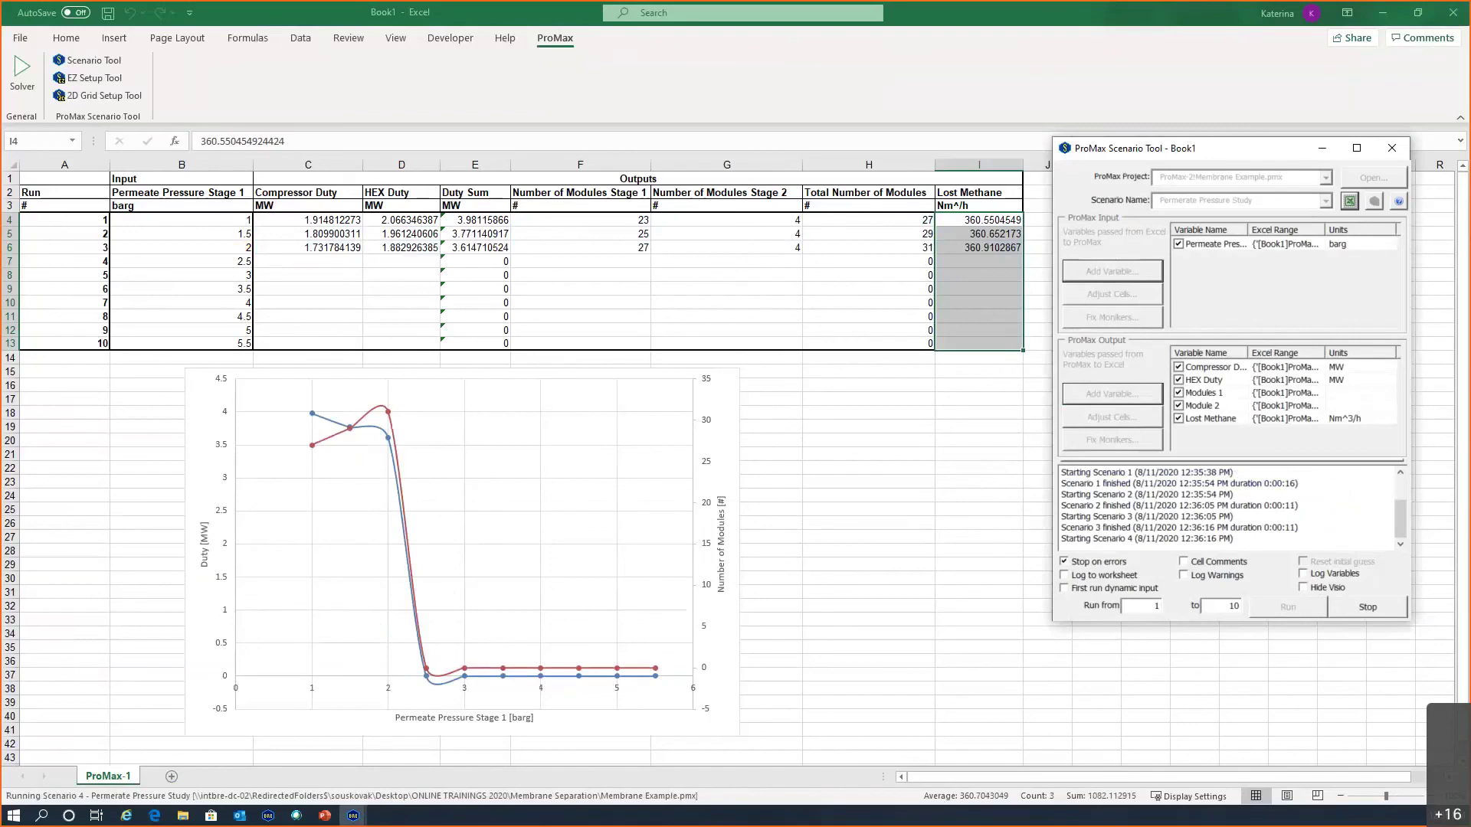
Step: Switch to the web browser and open bre.com in a new tab
key(alt+Tab)
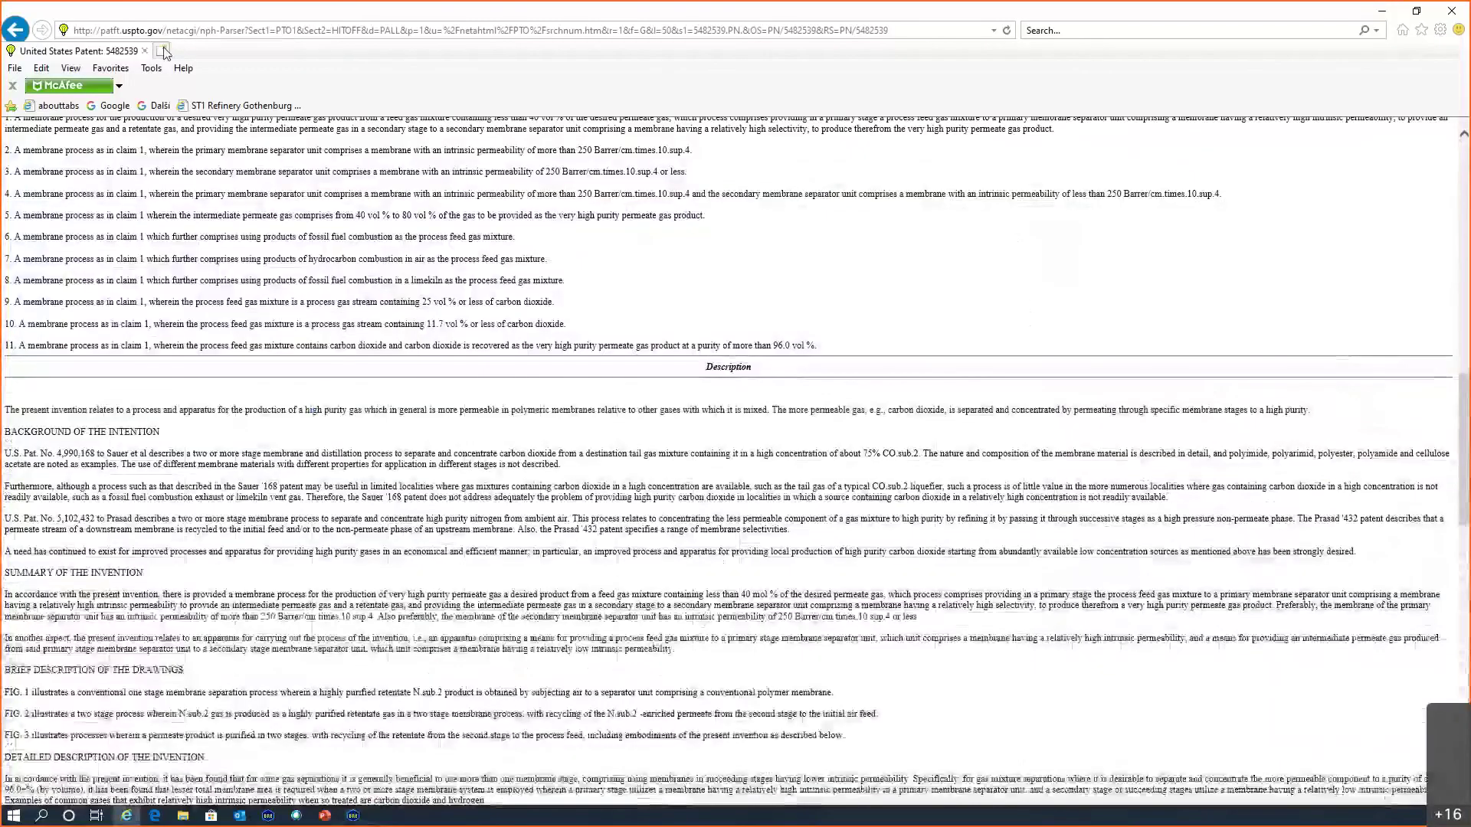
click(165, 51)
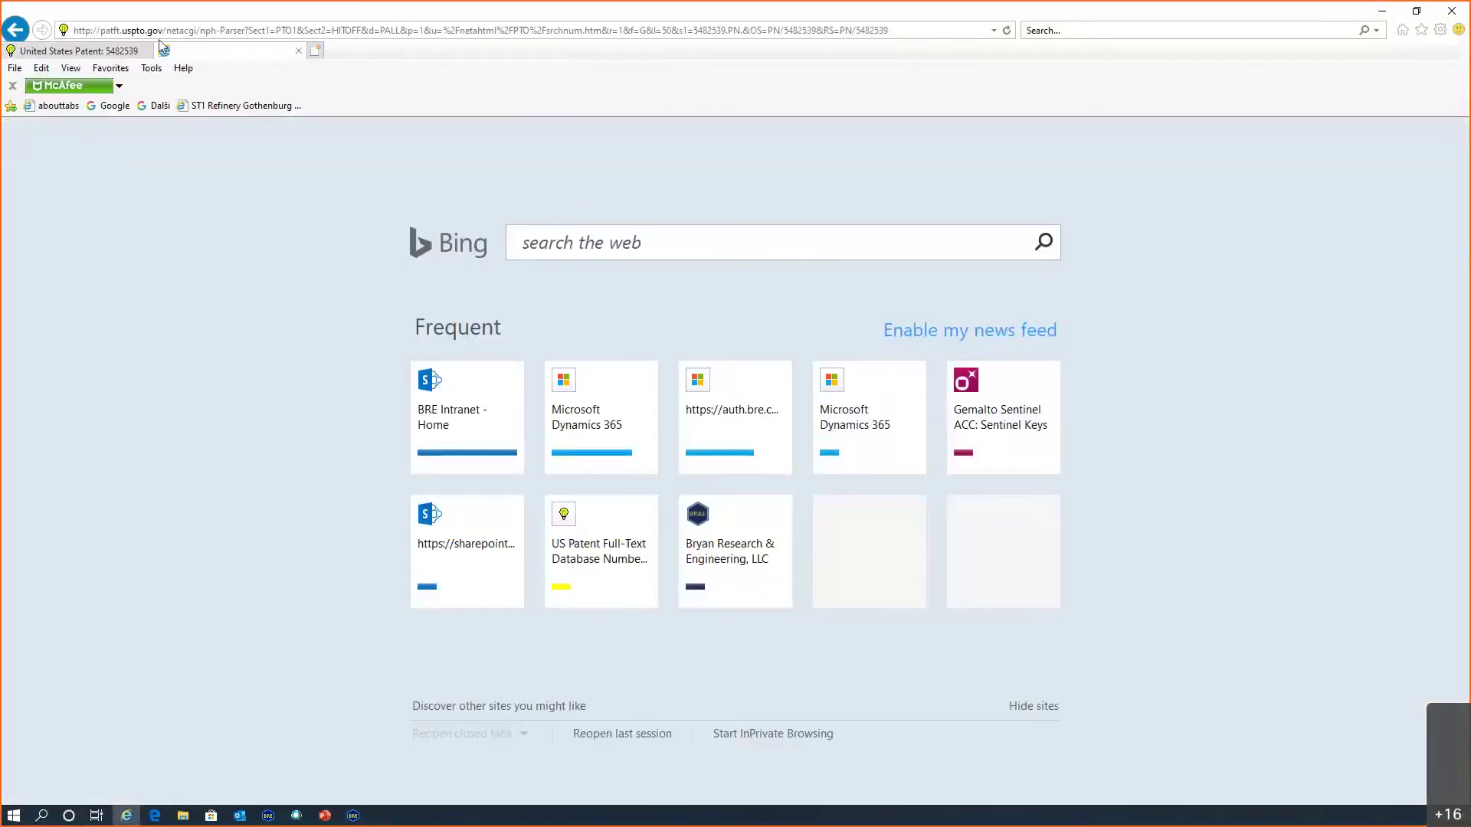
text(bre.com/)
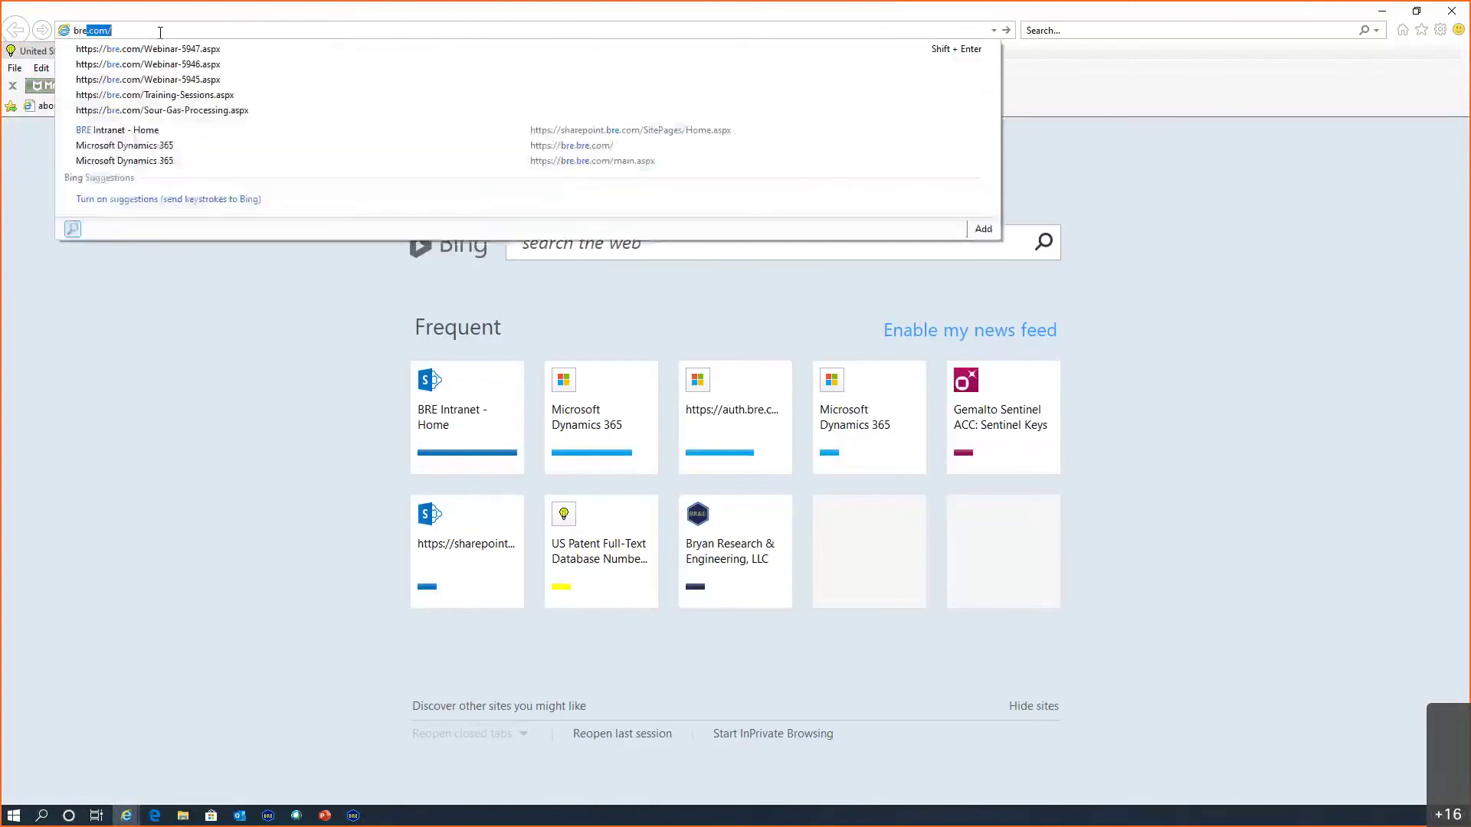
key(Return)
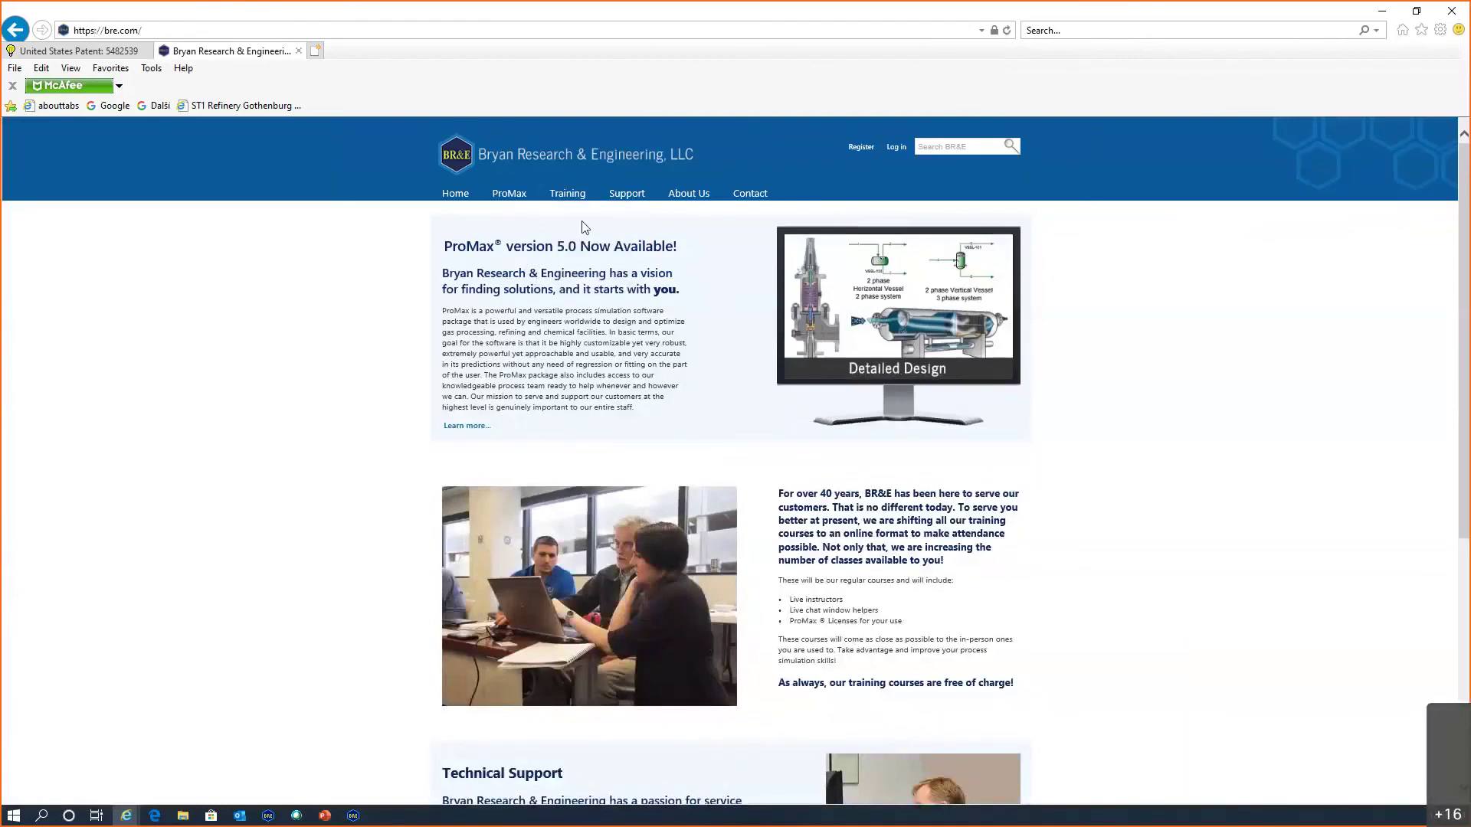
Step: Open the support tutorials page and expand the Course Prep/Refresher category
mouse_move(627, 196)
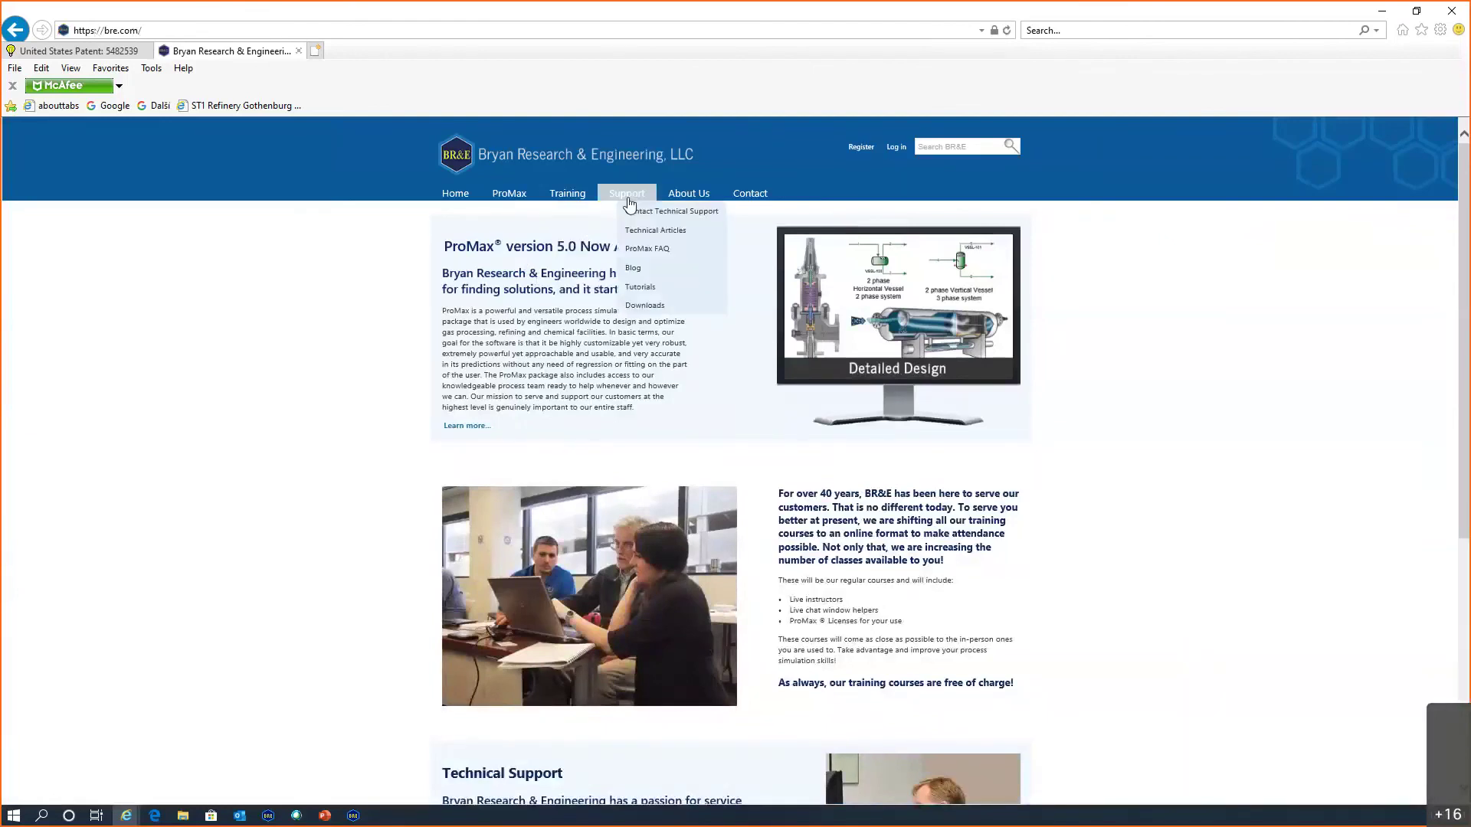
click(645, 288)
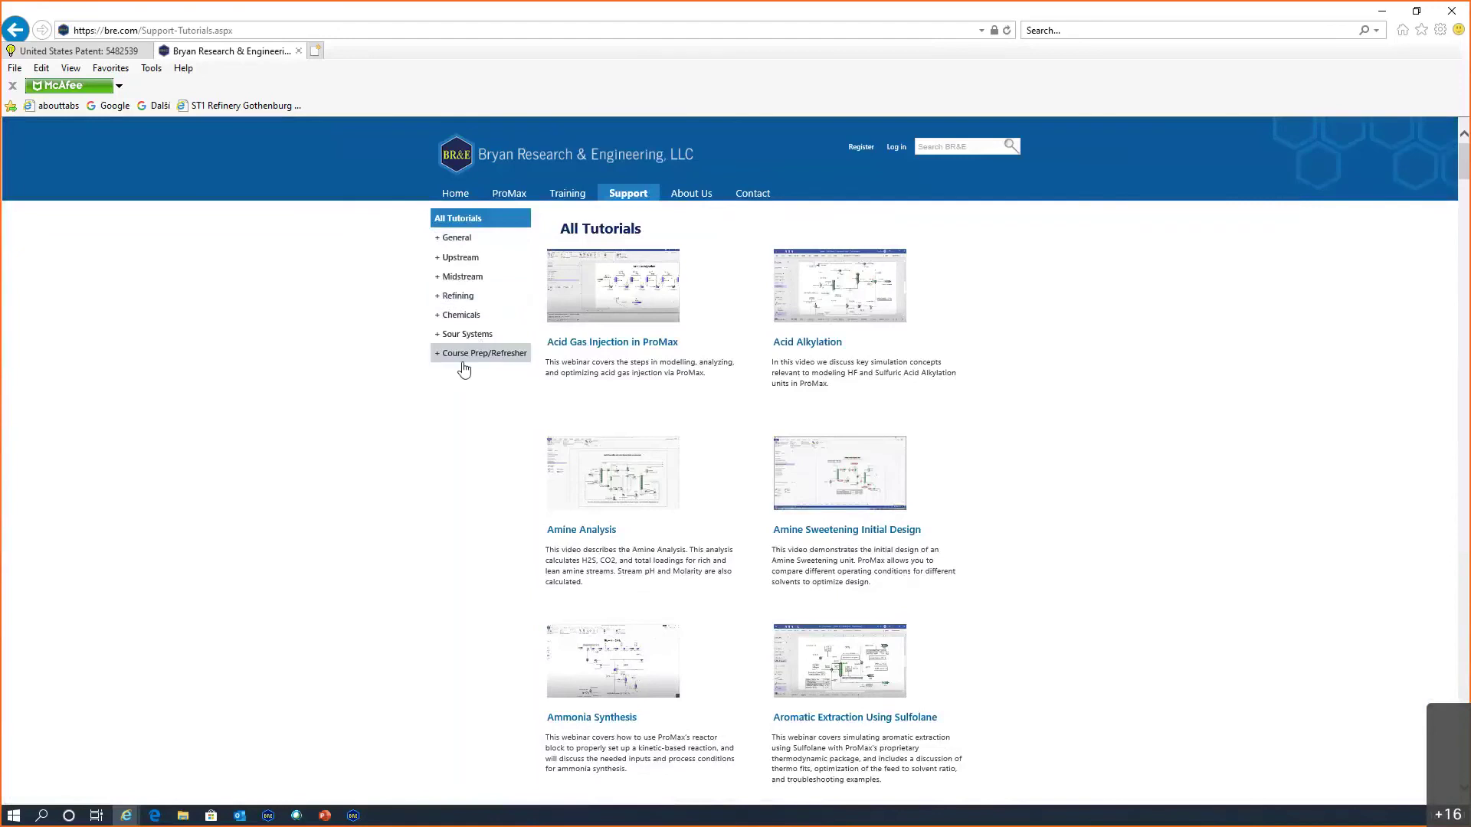
click(434, 359)
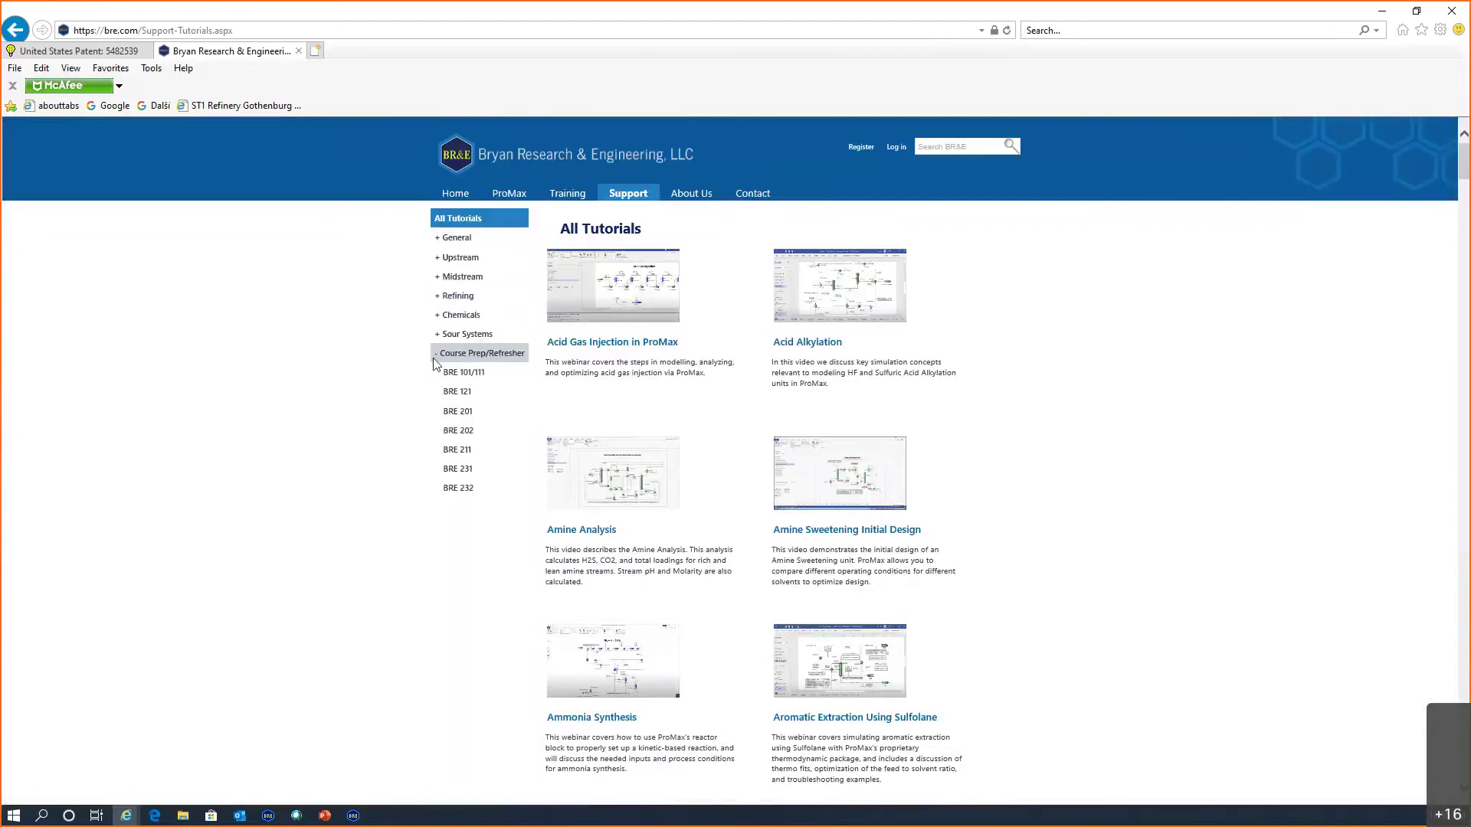
Step: Collapse the Course Prep/Refresher category, expand General, and browse the Tips and Tricks tutorials
click(435, 356)
click(452, 239)
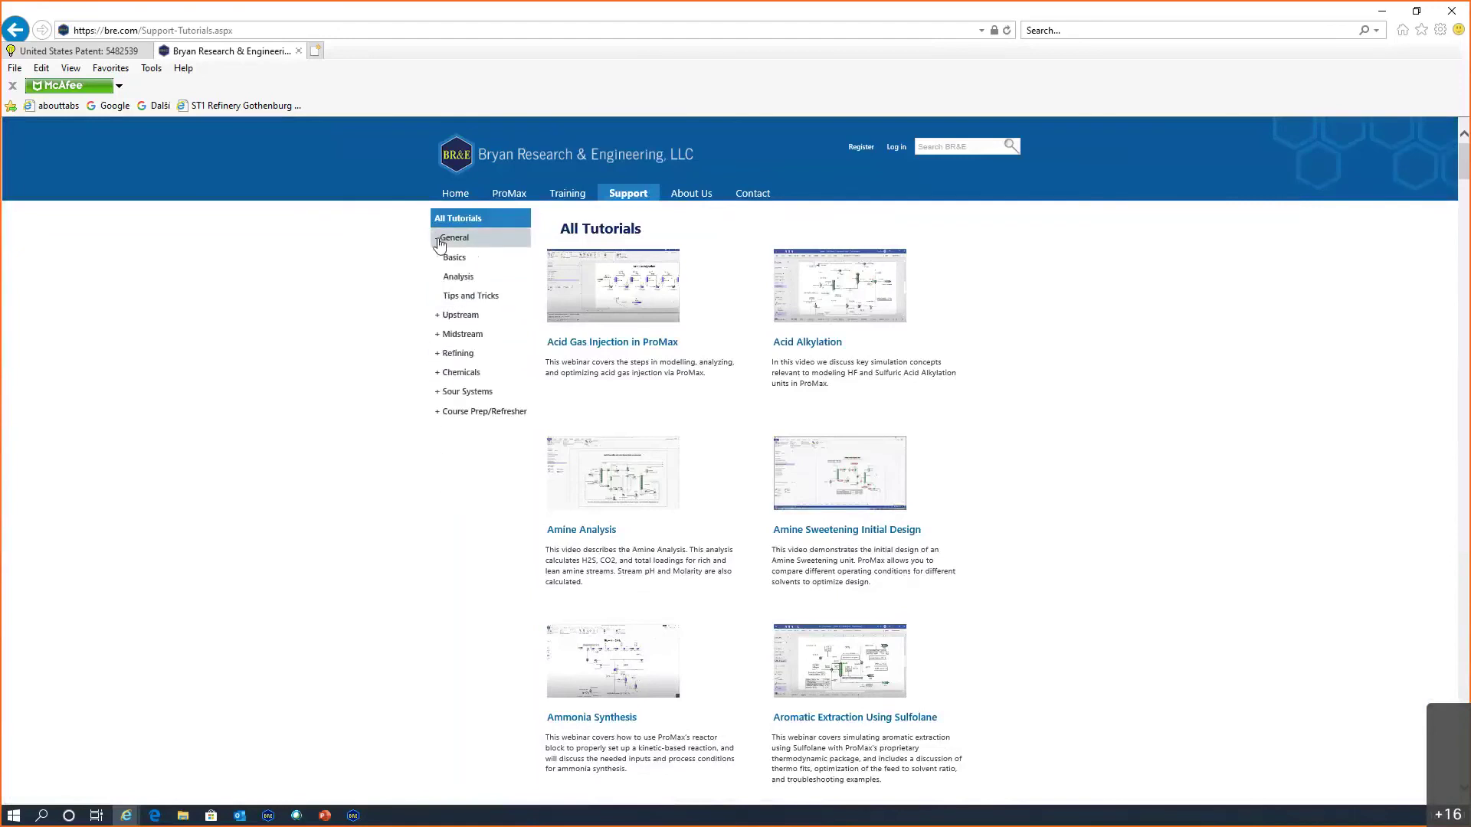
click(464, 297)
scroll(850, 398, down, 3)
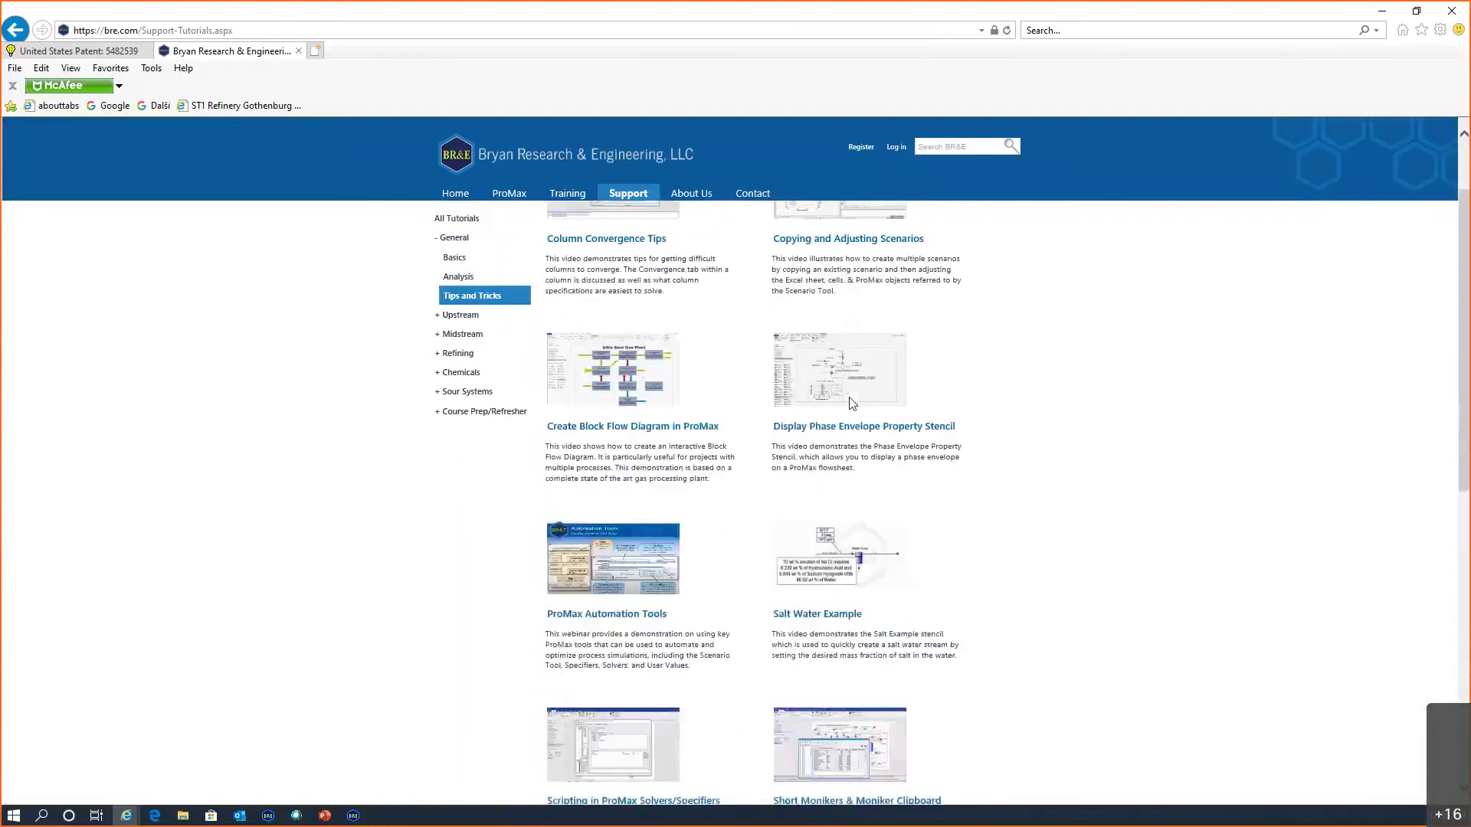
scroll(850, 397, down, 6)
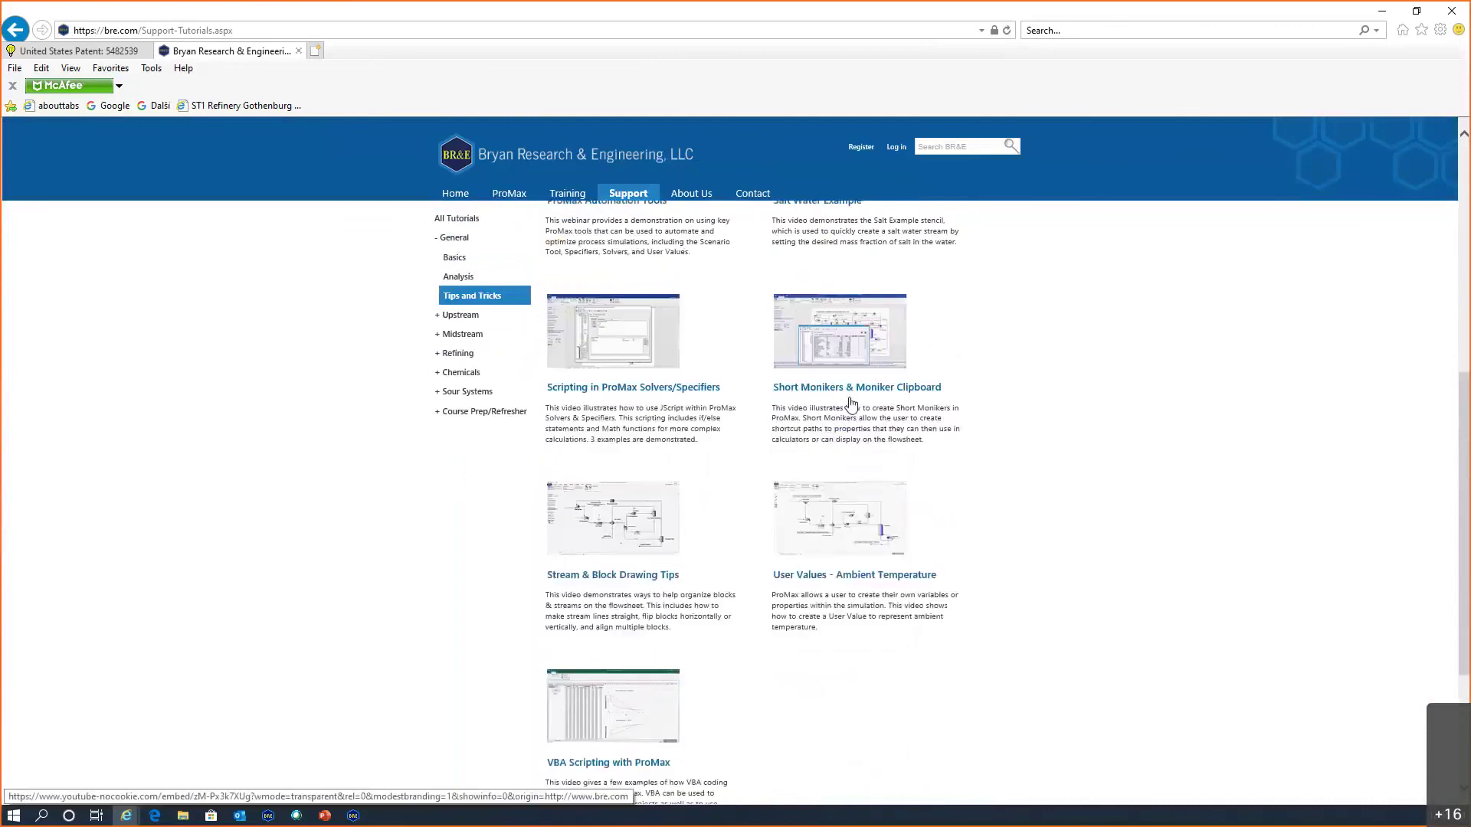
scroll(852, 405, up, 6)
scroll(850, 405, up, 3)
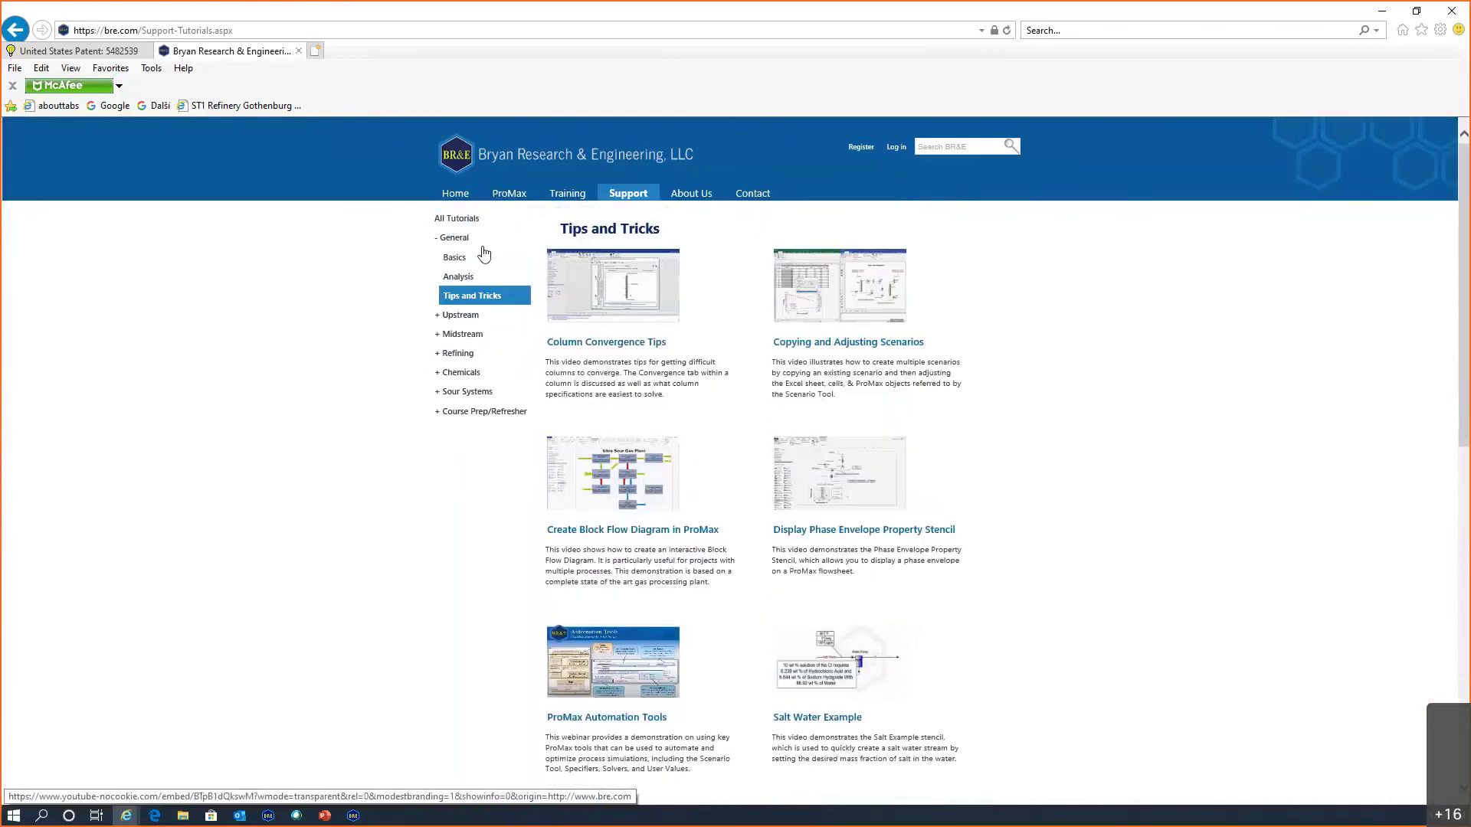
Step: Open the Basics tutorials under General and browse down to the Scenario Tool videos
click(456, 257)
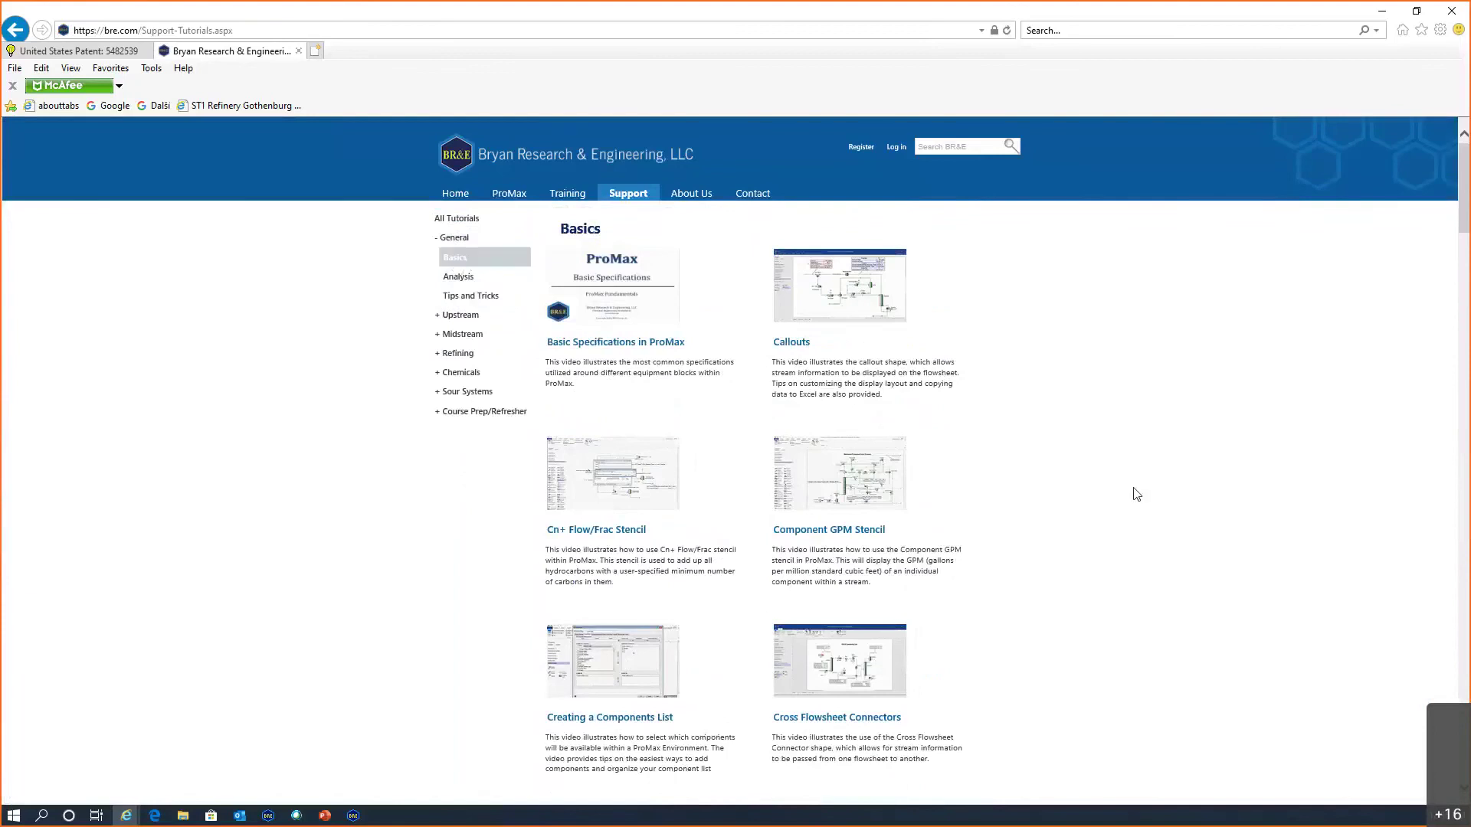
scroll(1103, 488, down, 5)
scroll(1078, 489, down, 1)
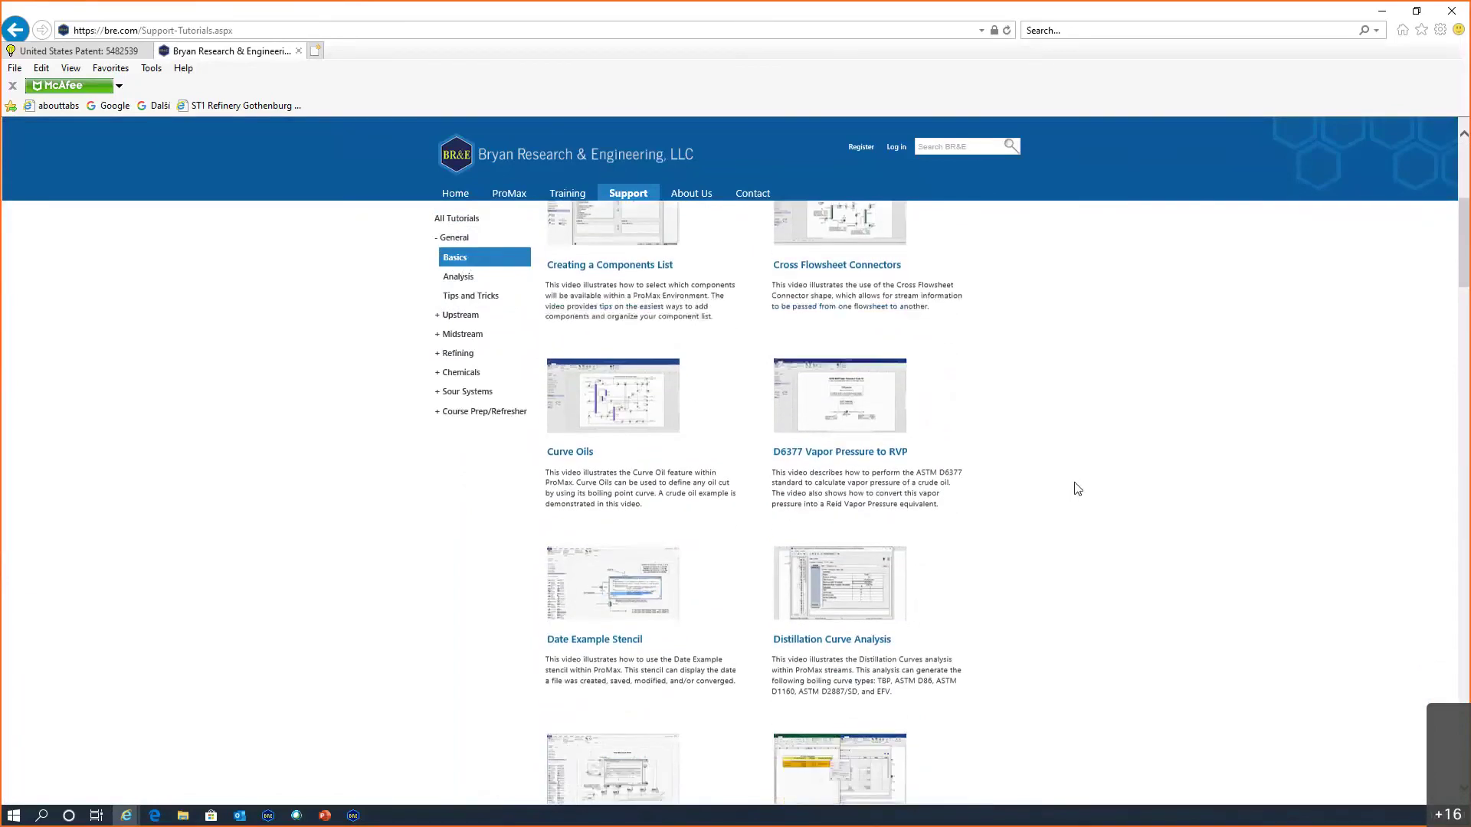
scroll(1078, 488, down, 15)
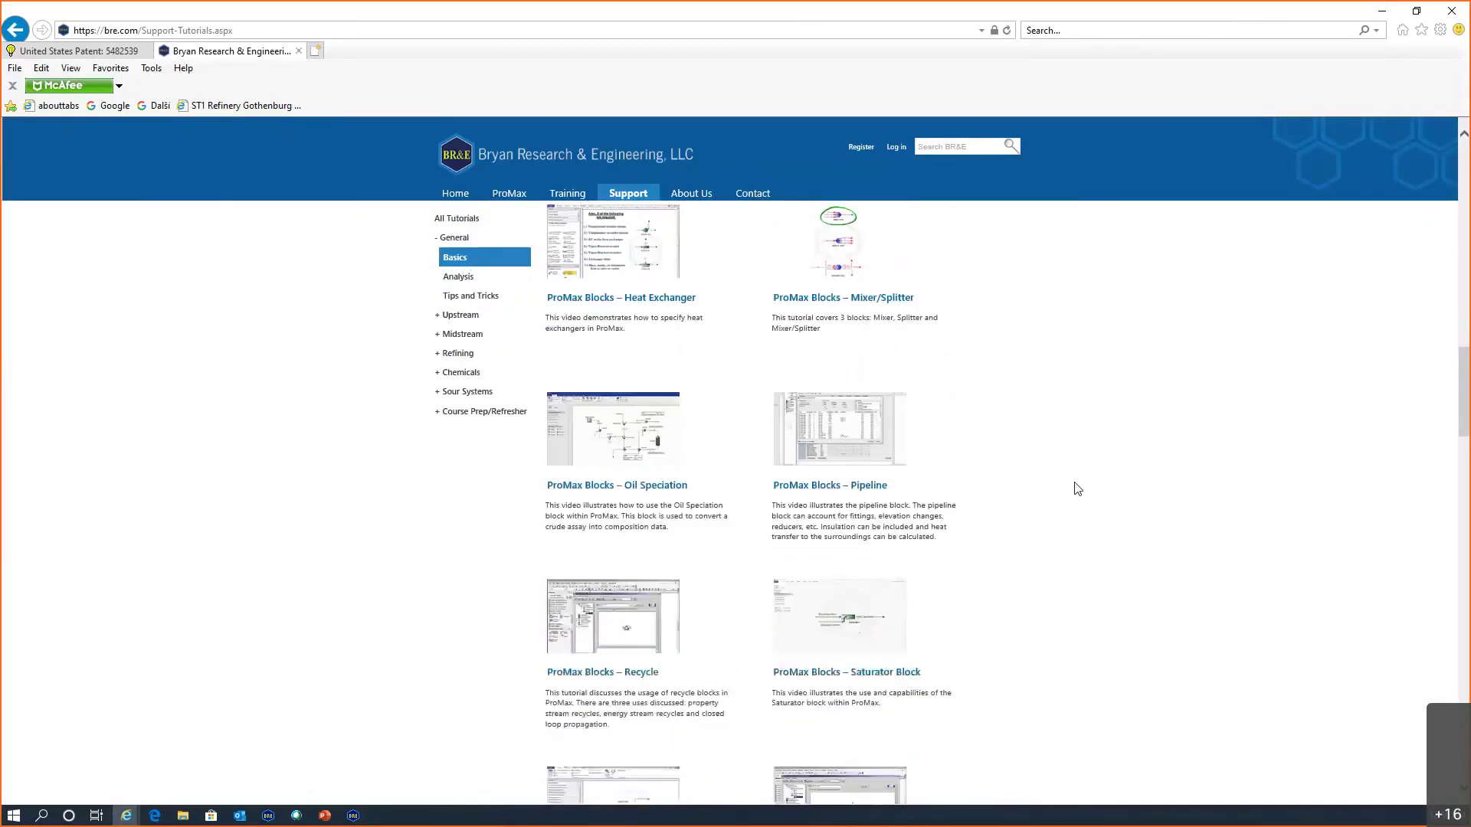
scroll(1078, 488, down, 20)
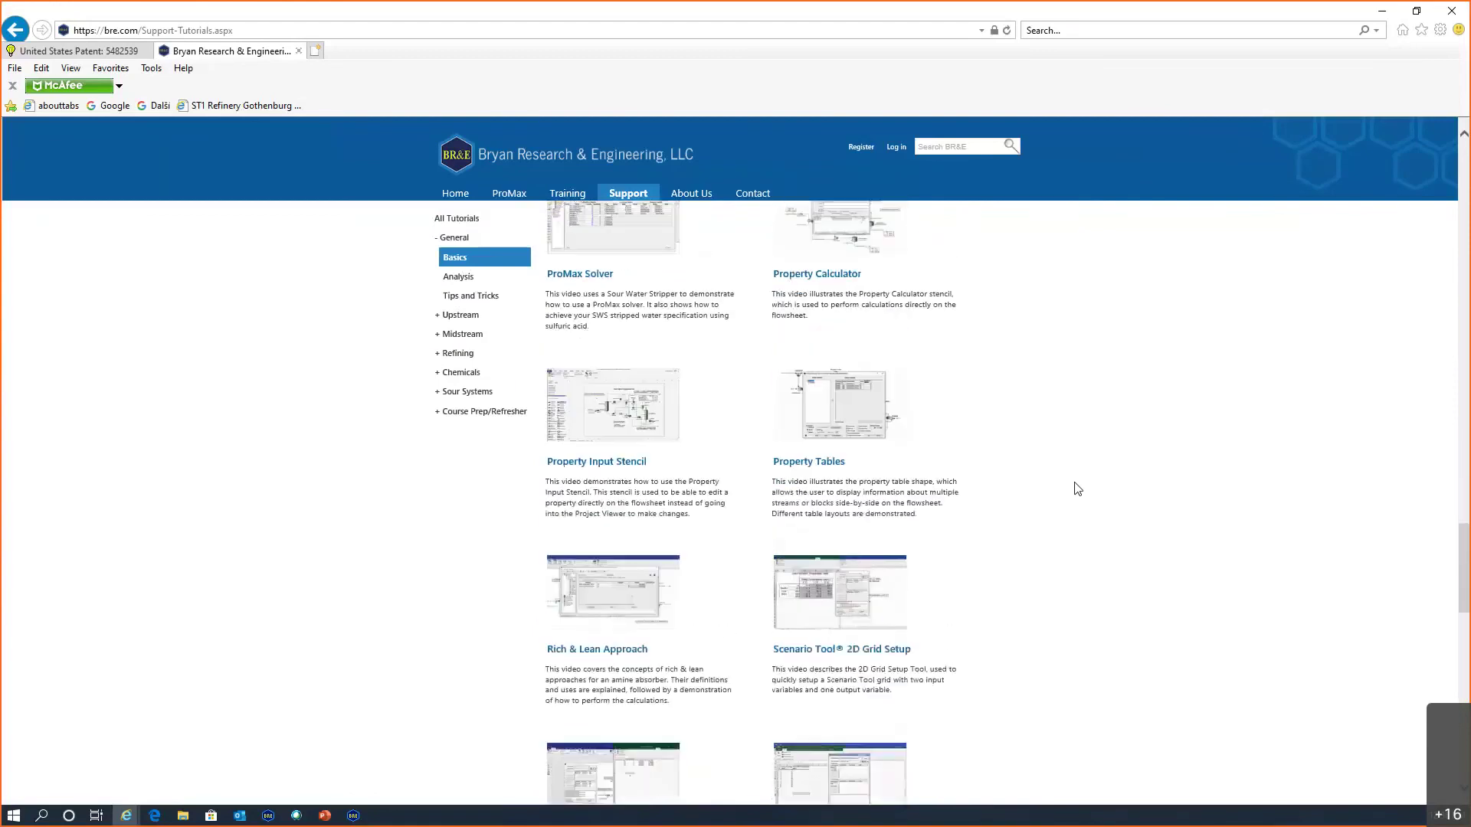
scroll(1078, 489, down, 3)
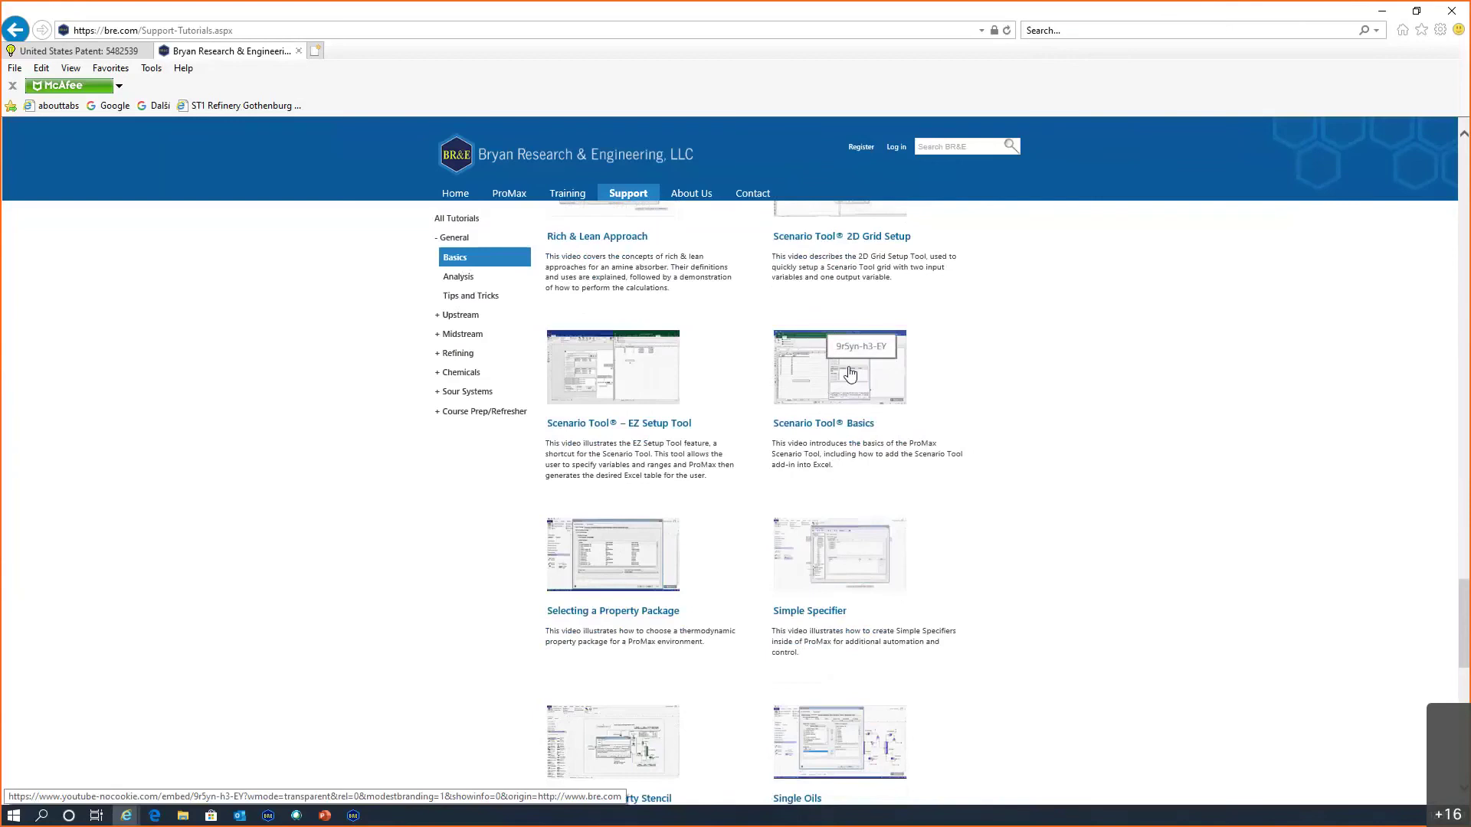
Step: Minimize the browser to return to the Excel workbook and examine the source ranges of the chart's Duty series
click(1378, 13)
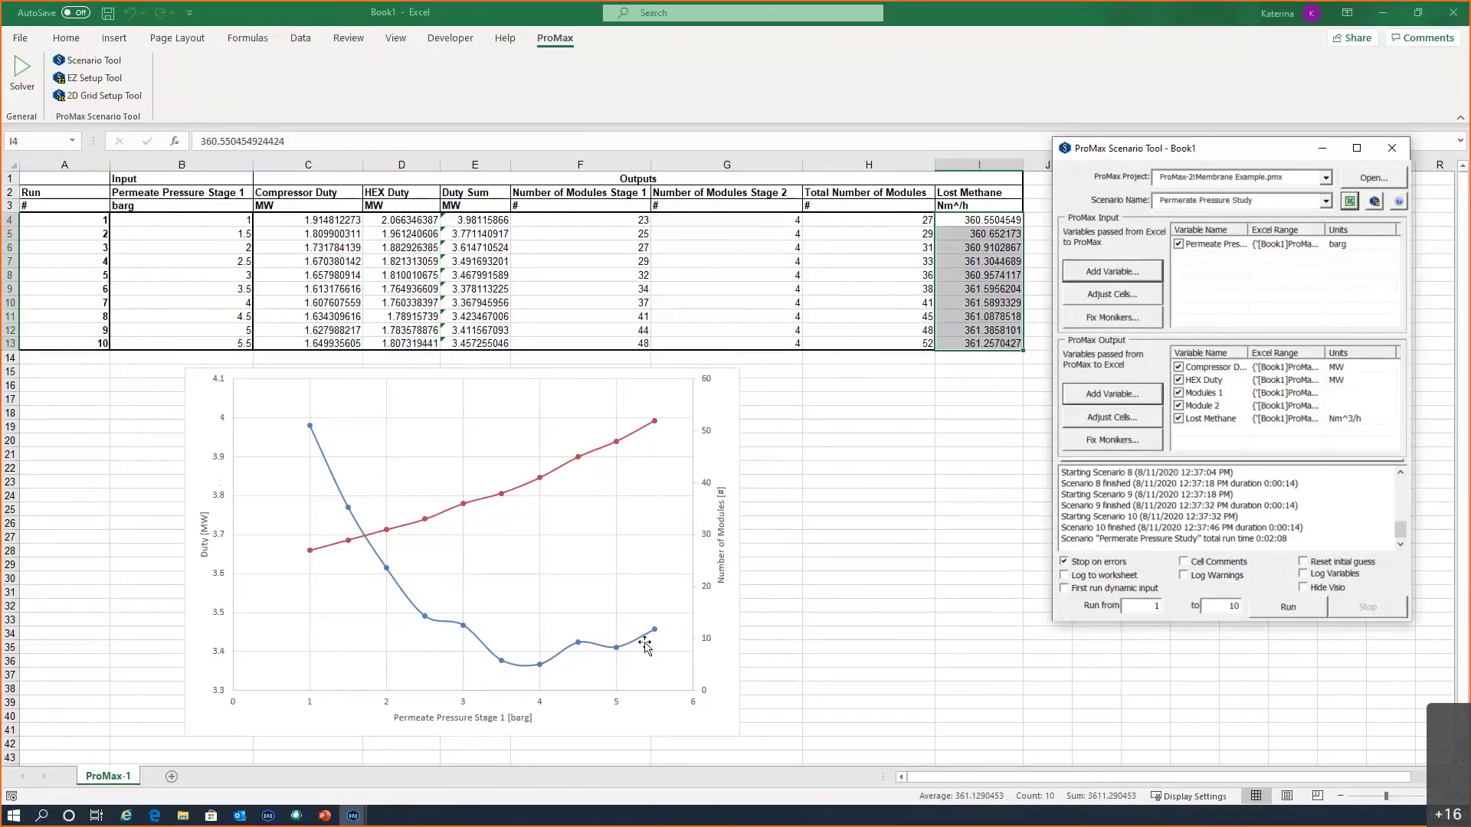
mouse_move(600, 642)
click(597, 649)
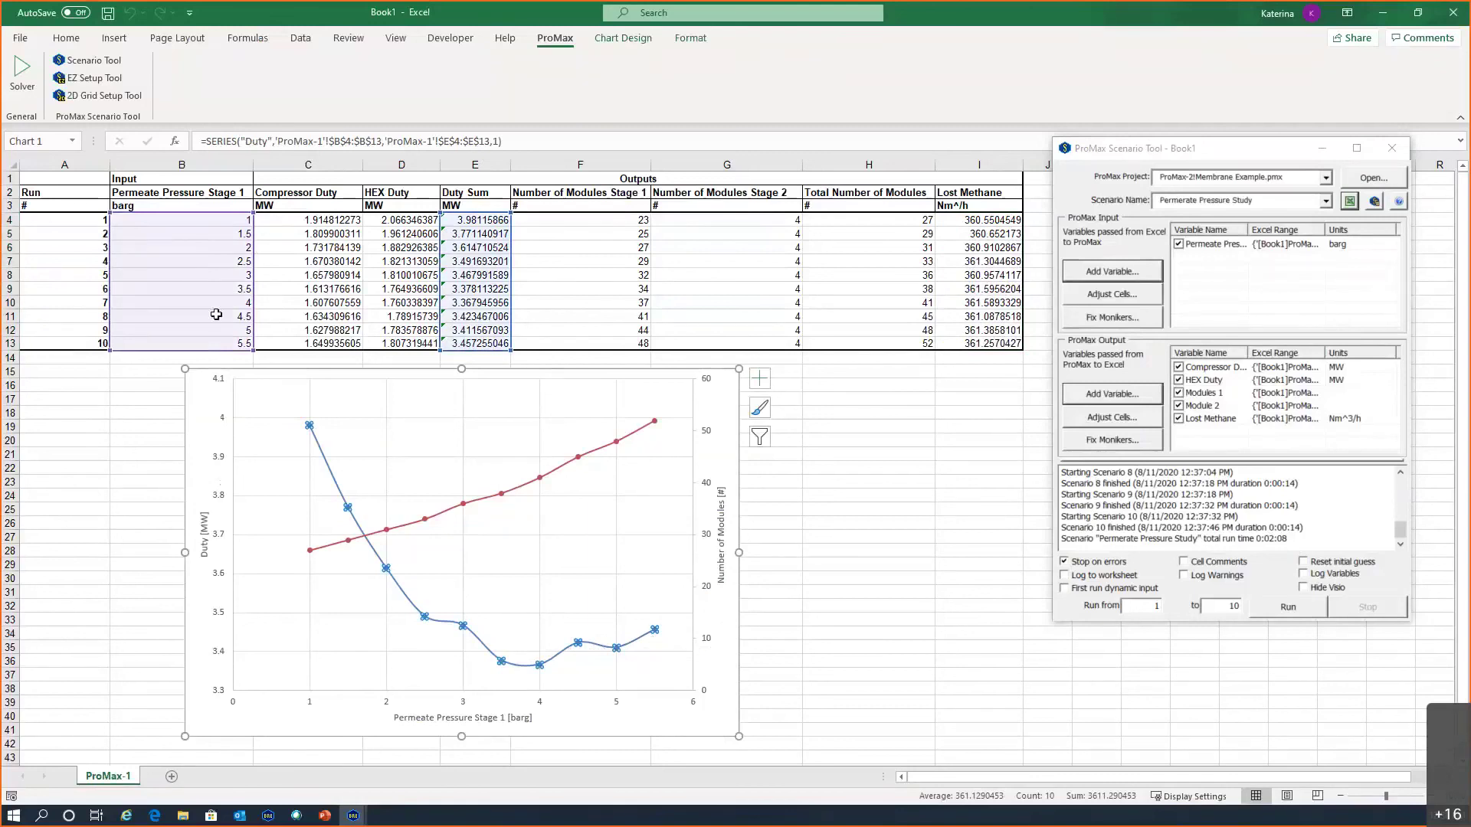
click(857, 597)
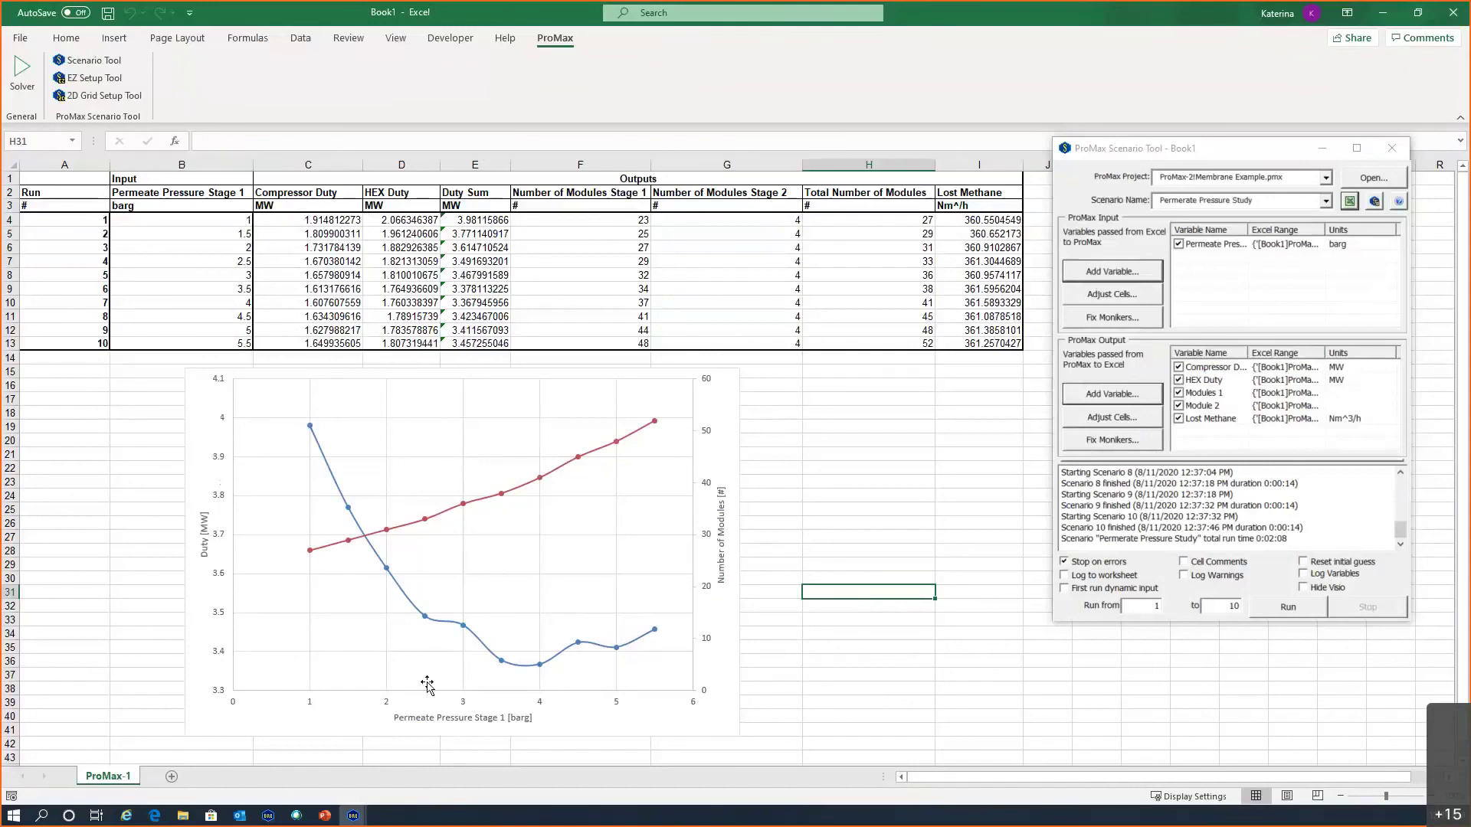
Step: Select the run 1 permeate pressure in cell B4, then inspect the Duty curve's data point at 2 barg
mouse_move(580, 652)
mouse_move(426, 525)
key(alt+Tab)
click(214, 227)
click(210, 219)
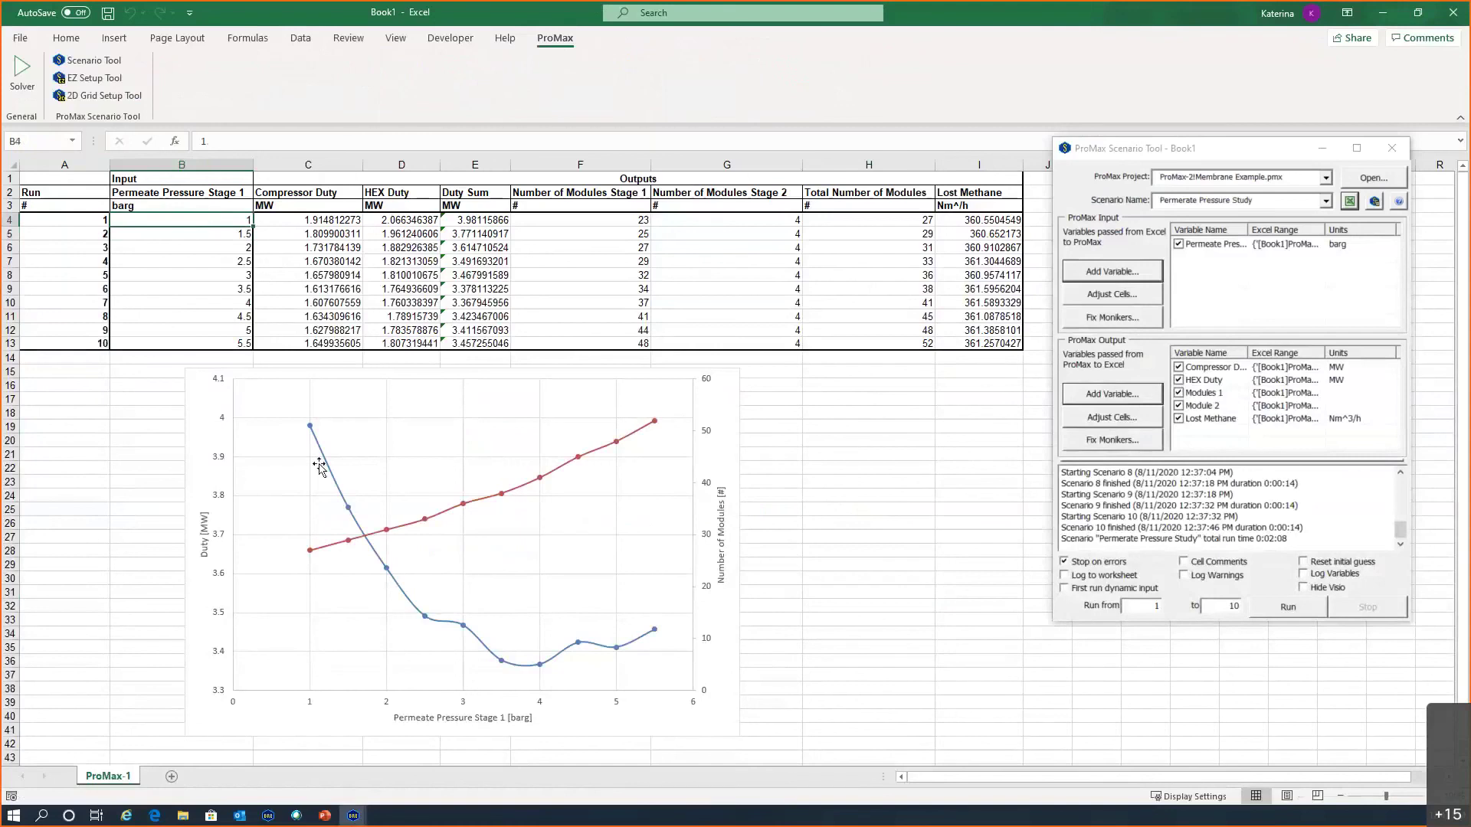
click(310, 427)
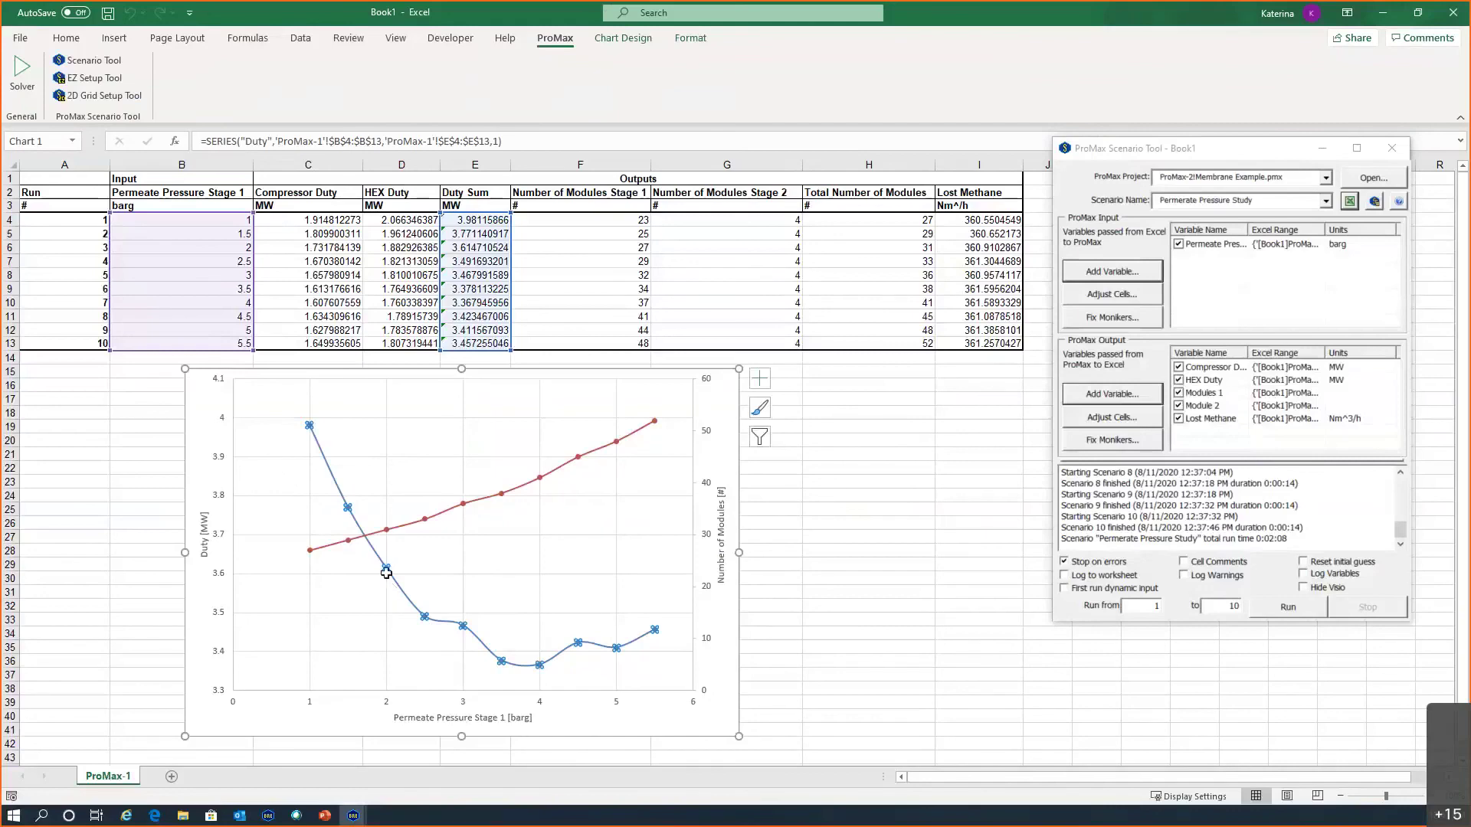
mouse_move(386, 573)
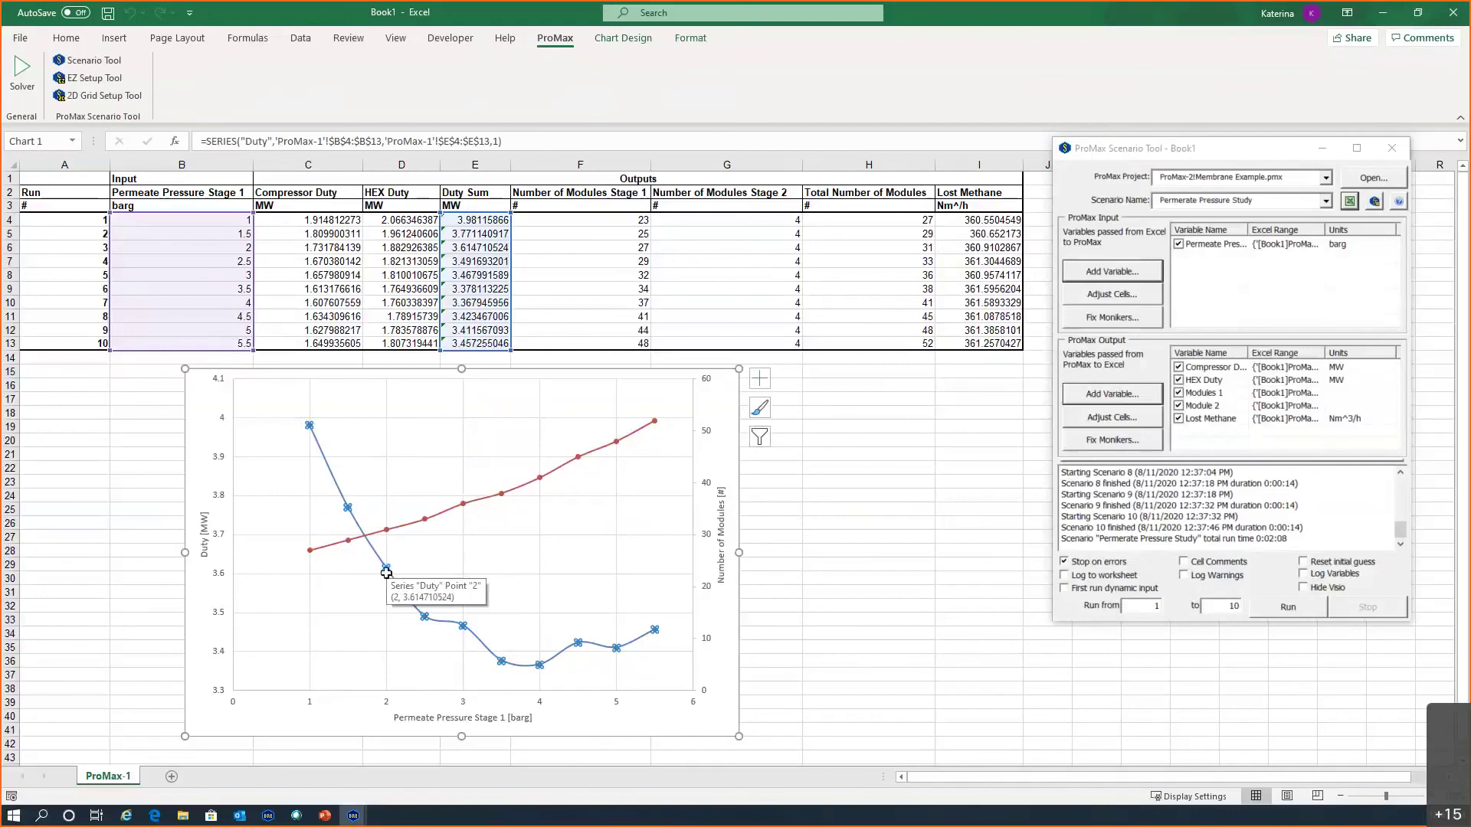